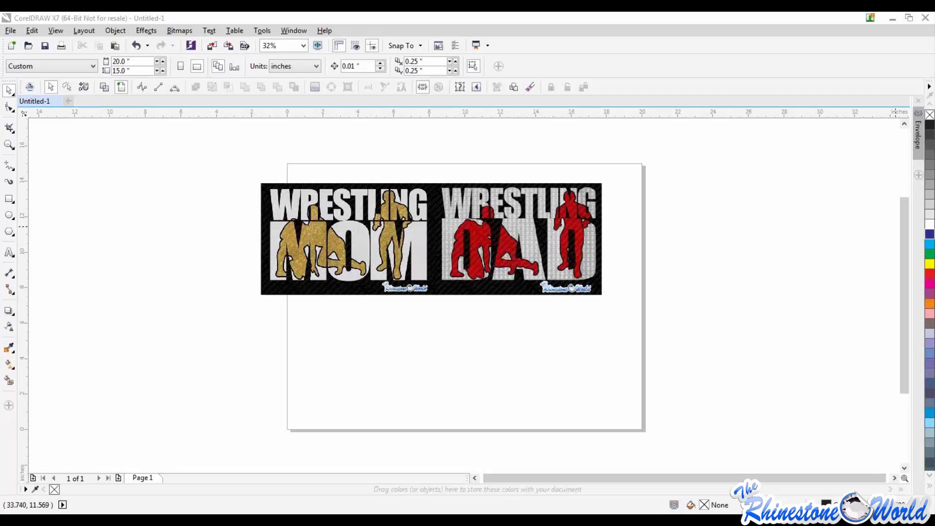
- Examine the Wrestling Mom and Wrestling Dad mockup design by zooming in and out
click(757, 238)
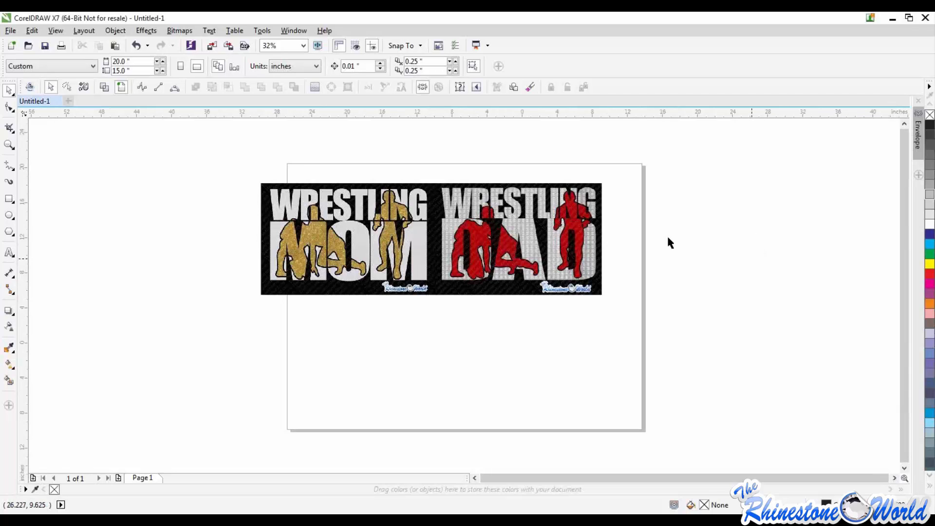
scroll(667, 234, down, 1)
scroll(655, 229, up, 1)
scroll(682, 239, up, 1)
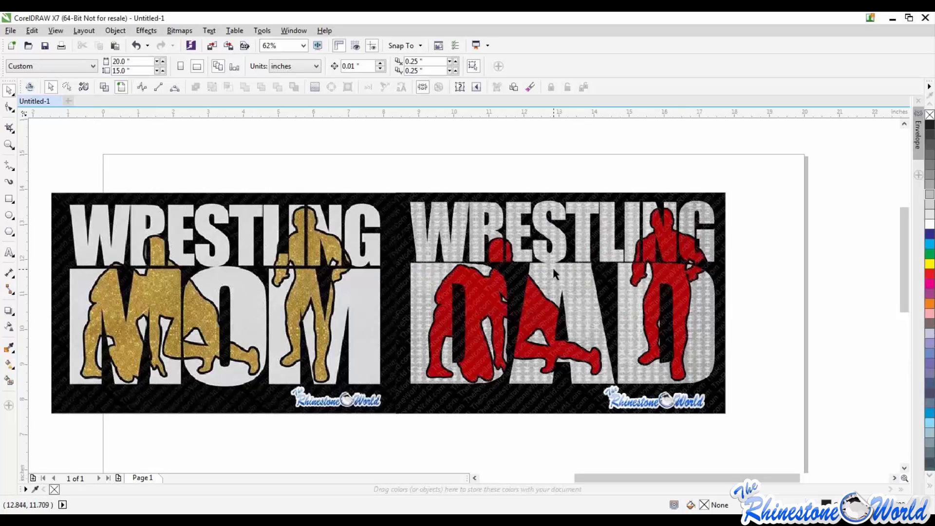
scroll(552, 265, down, 2)
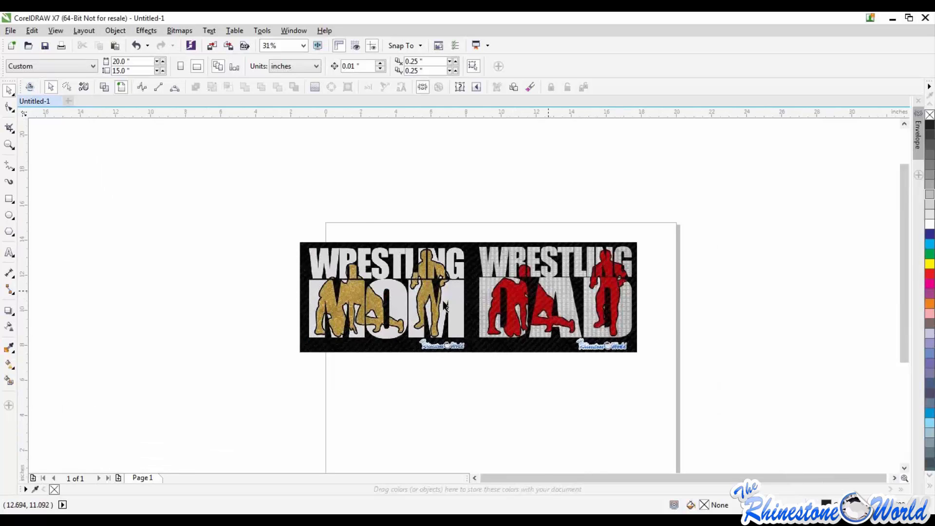
scroll(445, 304, up, 2)
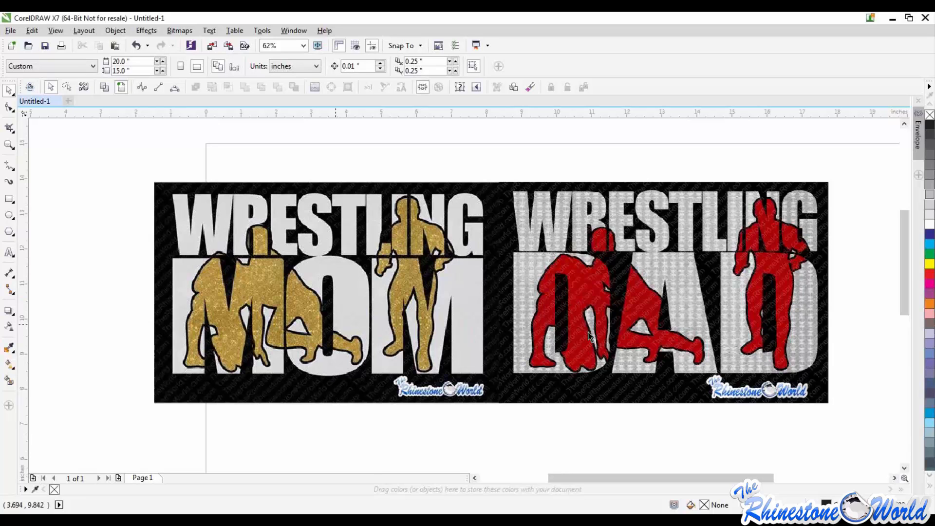
scroll(419, 226, down, 2)
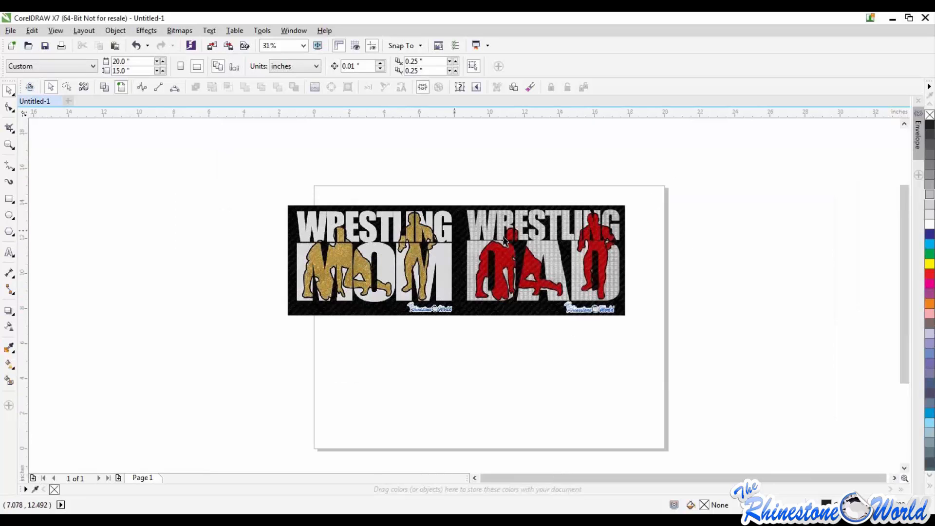
scroll(505, 240, up, 2)
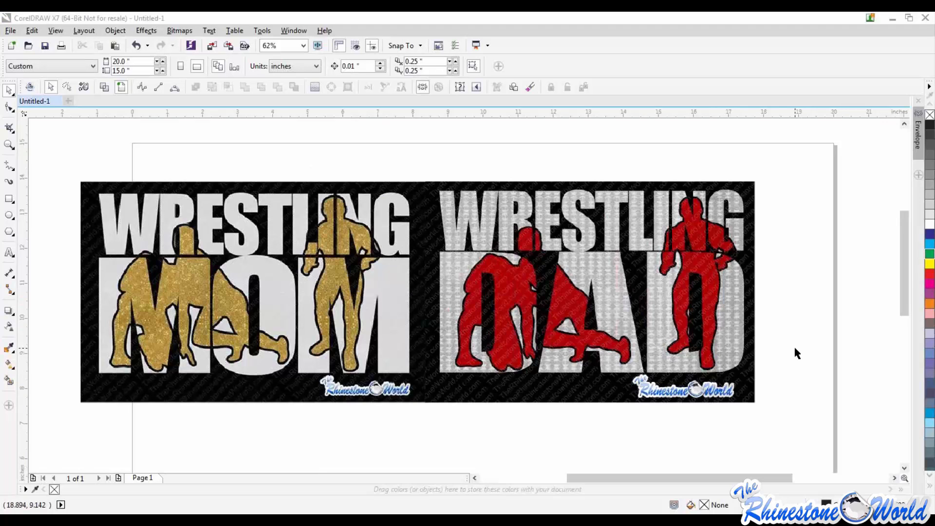
scroll(745, 311, down, 2)
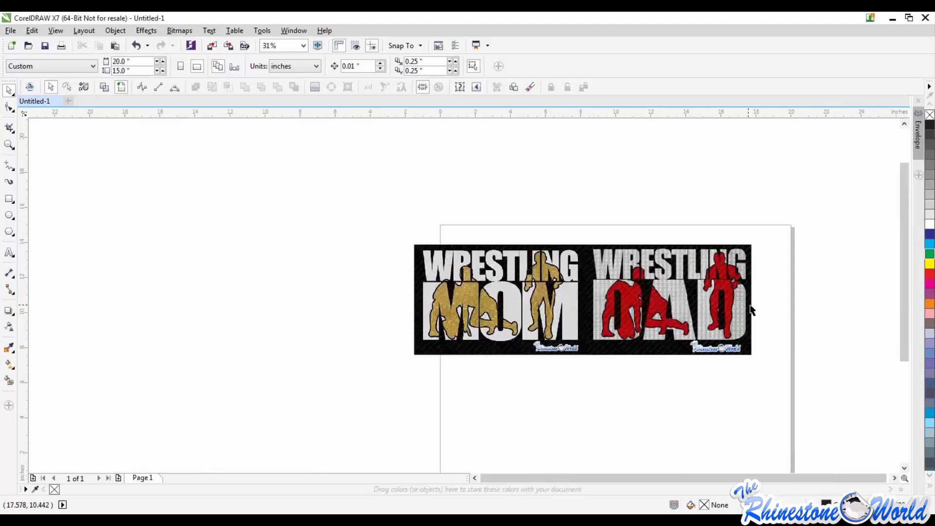
scroll(751, 307, up, 2)
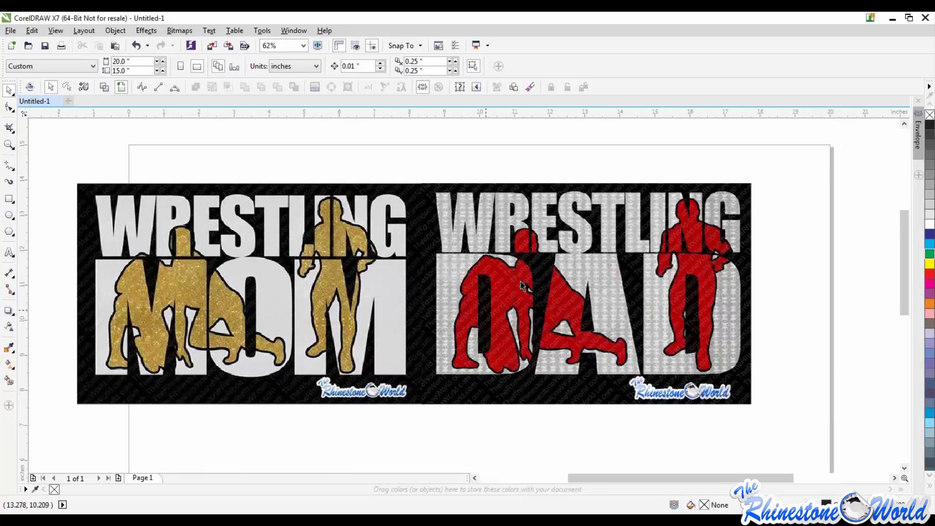
scroll(504, 294, down, 2)
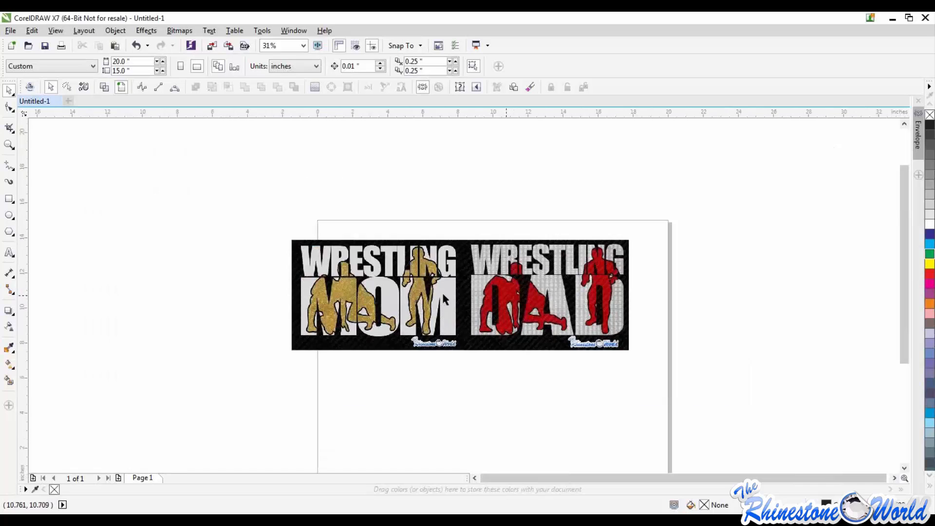
scroll(442, 292, up, 2)
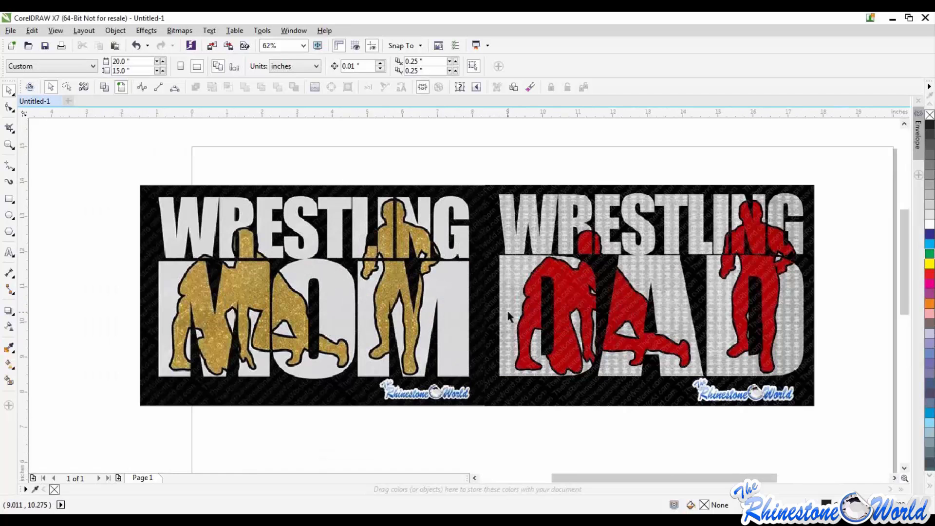
scroll(524, 298, down, 2)
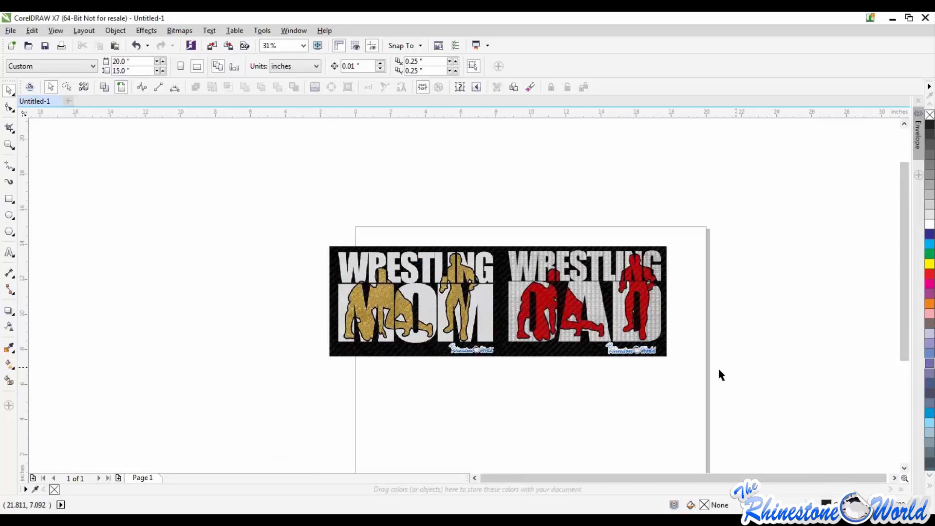
scroll(566, 306, up, 2)
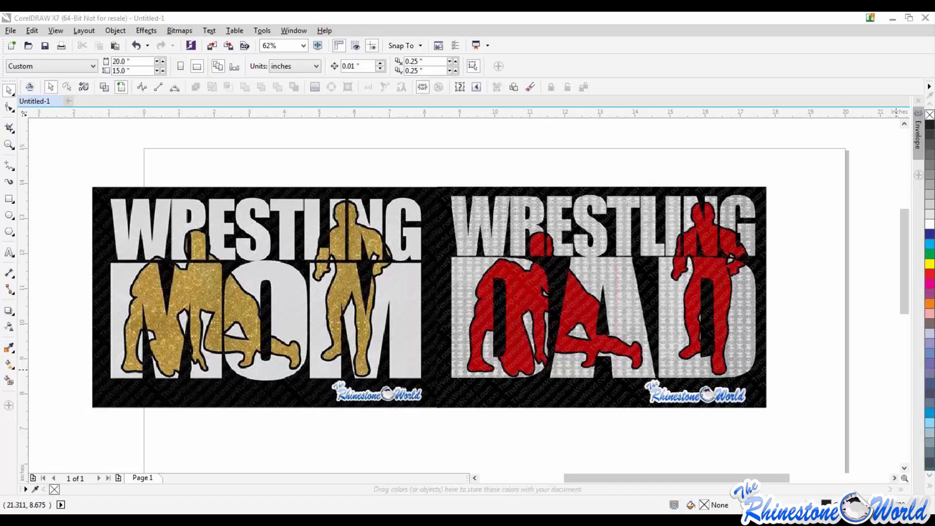
click(743, 319)
scroll(743, 318, down, 1)
scroll(724, 318, up, 1)
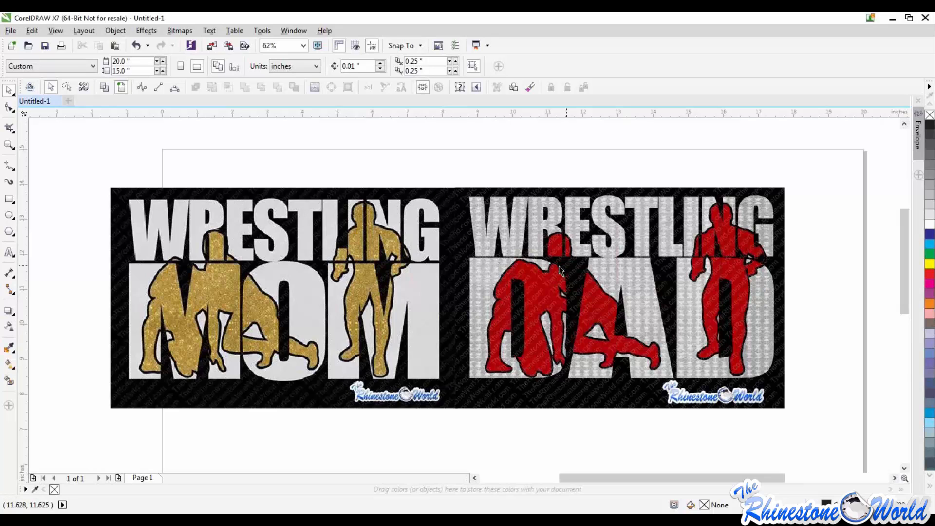
scroll(559, 266, down, 1)
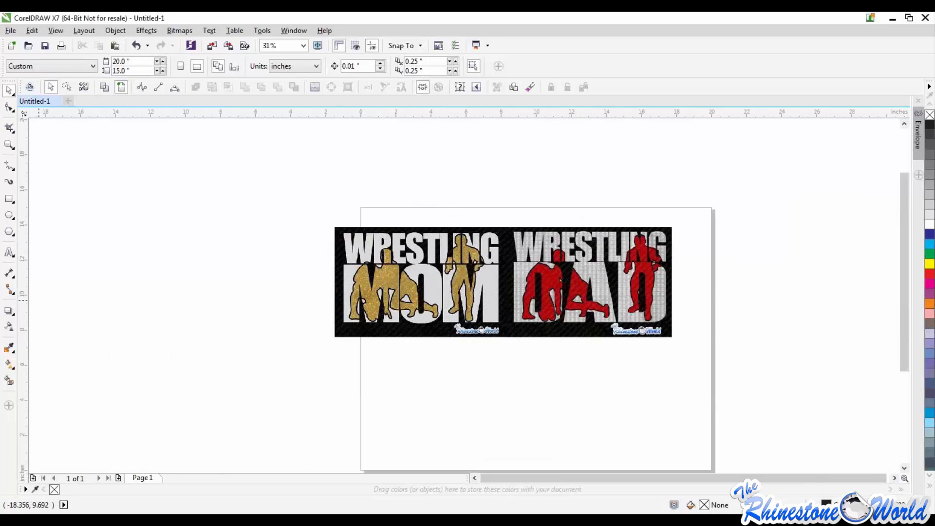
- Import the Wrestling Mom Design file onto the page
drag(0, 301, 393, 377)
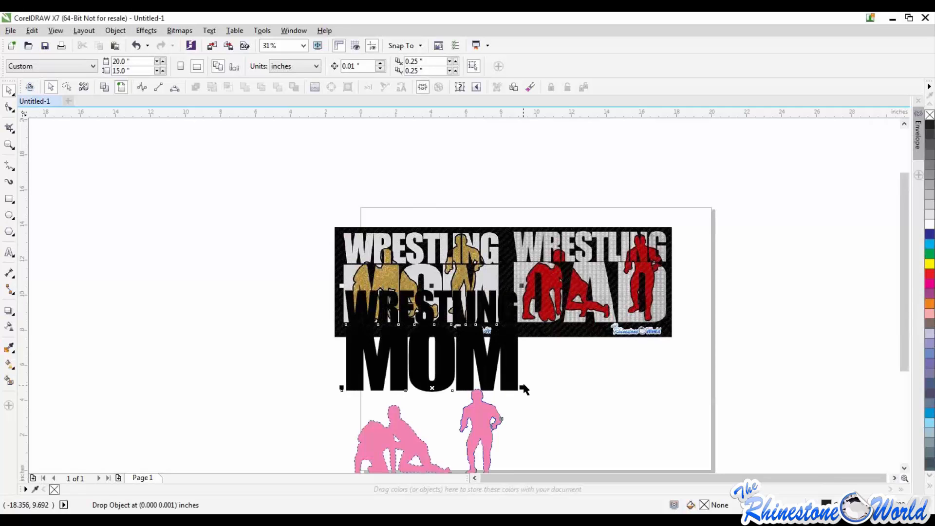
scroll(549, 367, down, 1)
drag(574, 392, 635, 426)
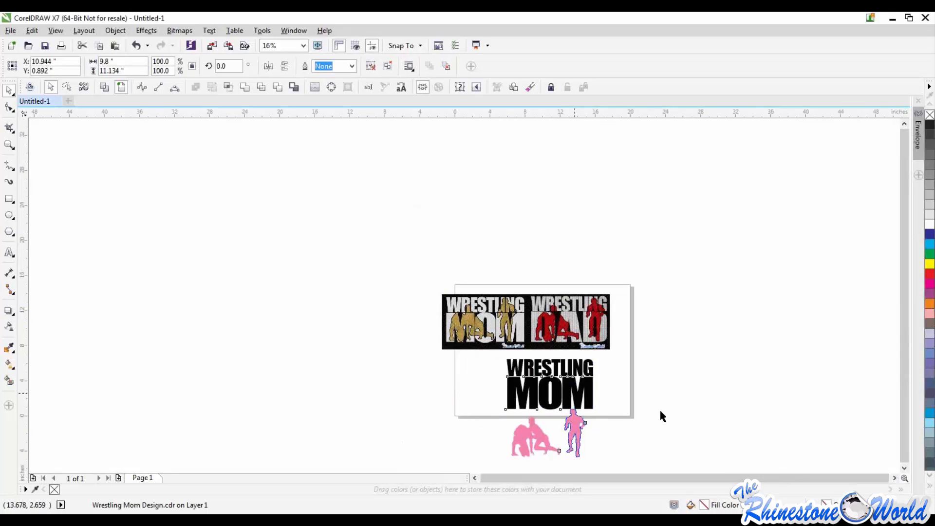
- Move the mockup image off the page to the left and shift the imported design up onto the page
drag(645, 262, 411, 354)
drag(554, 323, 336, 304)
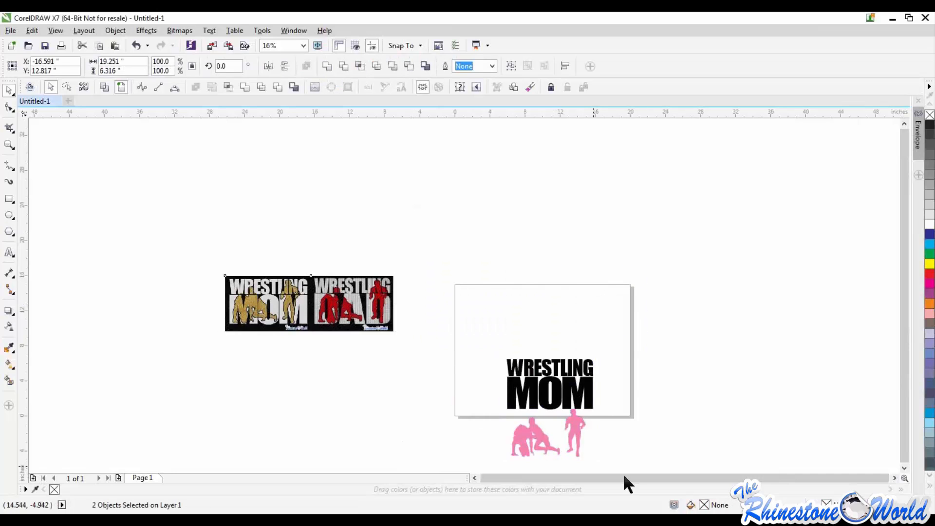
drag(623, 472, 489, 318)
drag(581, 372, 567, 307)
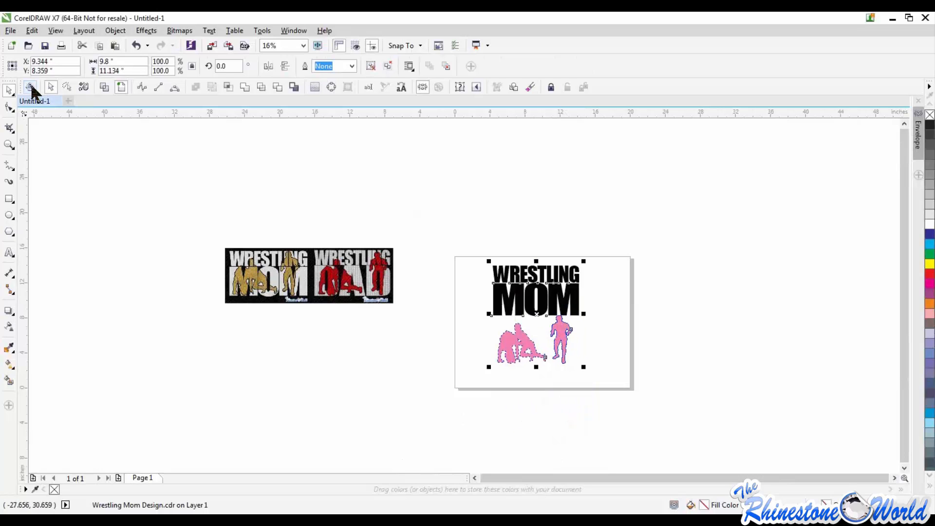
- Open the TRW Stone Wizard v2.10 plugin window and deselect everything
click(30, 86)
drag(739, 42, 749, 59)
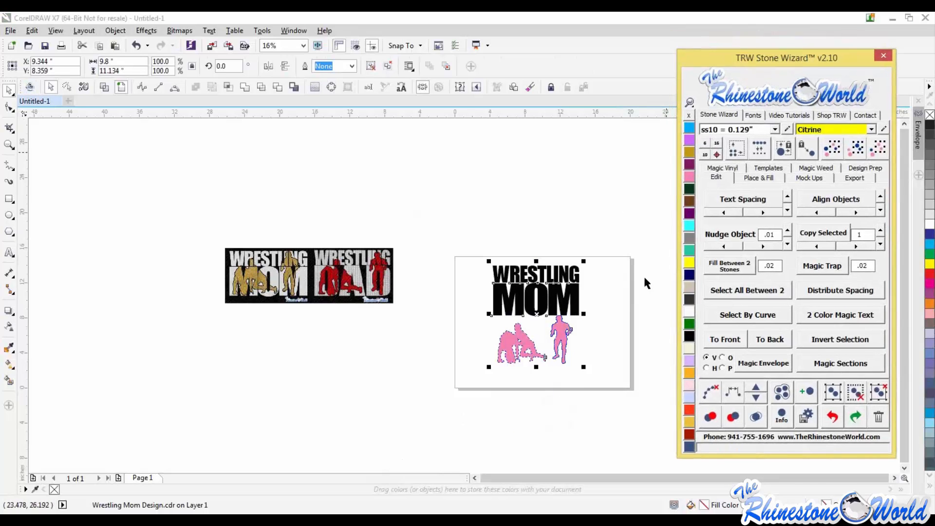
click(301, 140)
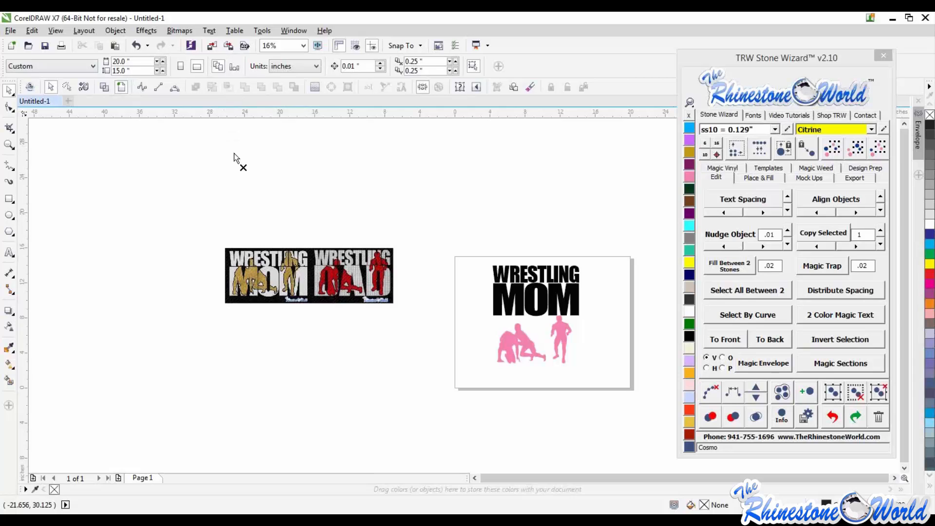
drag(234, 153, 233, 150)
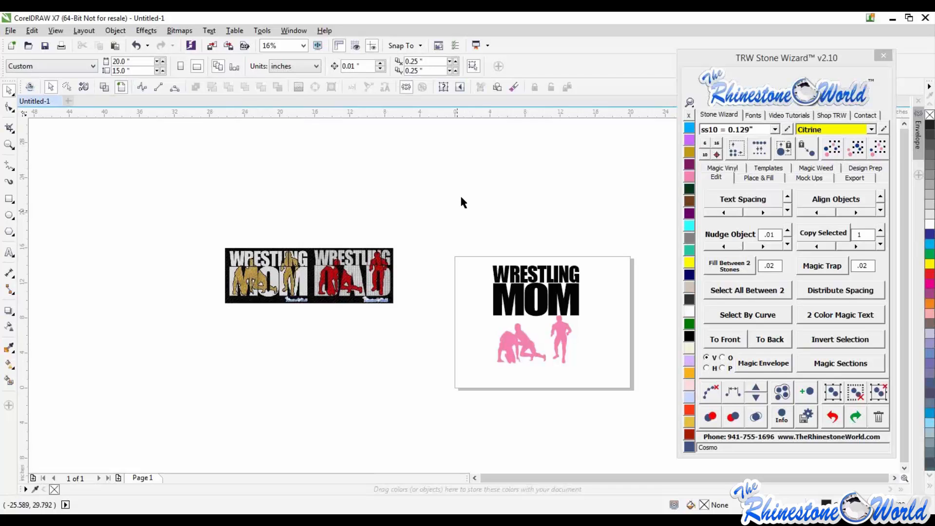
- Open the Customization Commands options and show all command categories
click(264, 30)
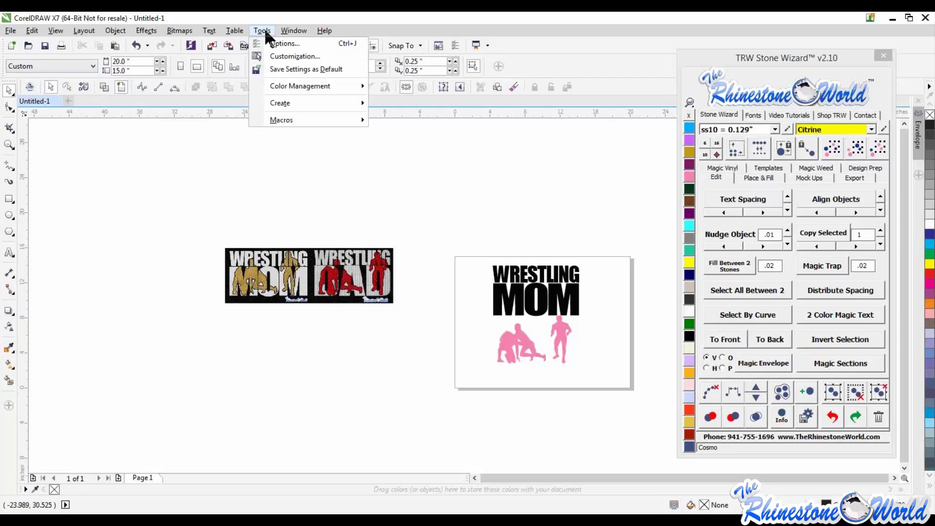
click(285, 56)
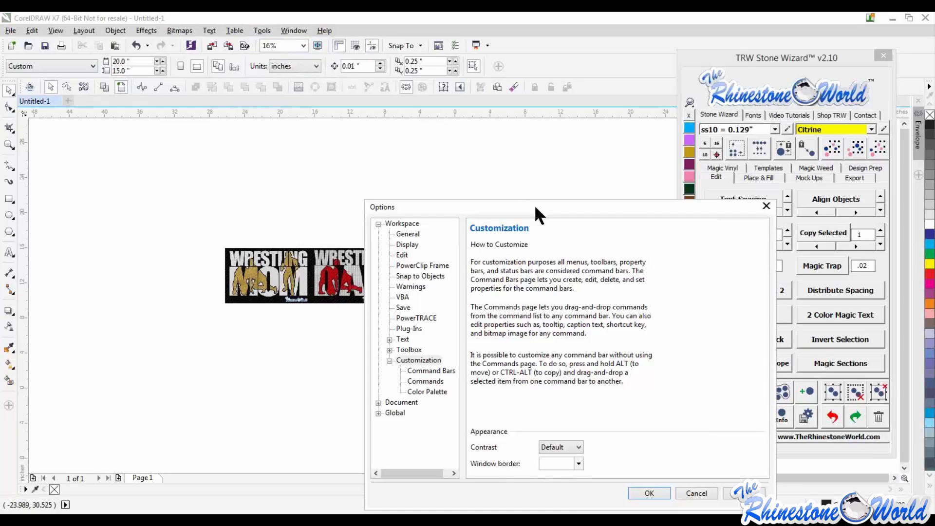
drag(536, 207, 542, 121)
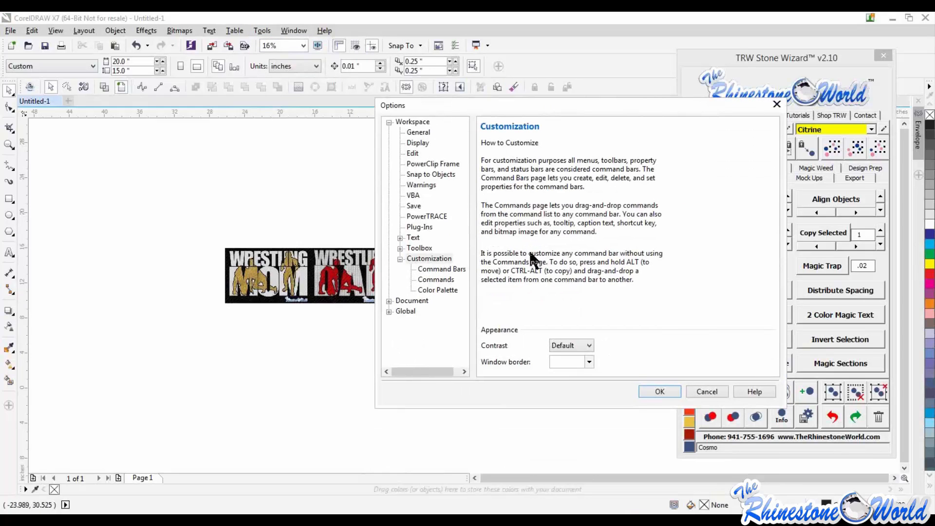
click(435, 280)
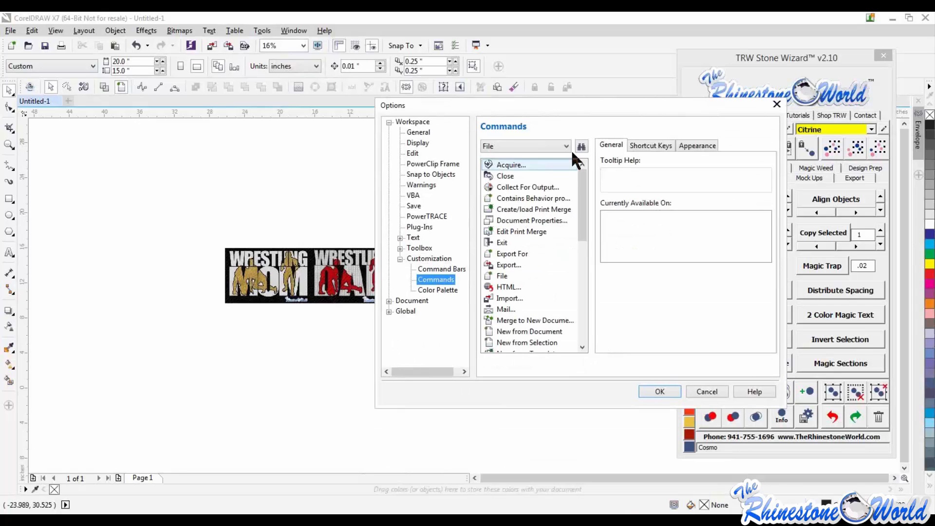
click(567, 146)
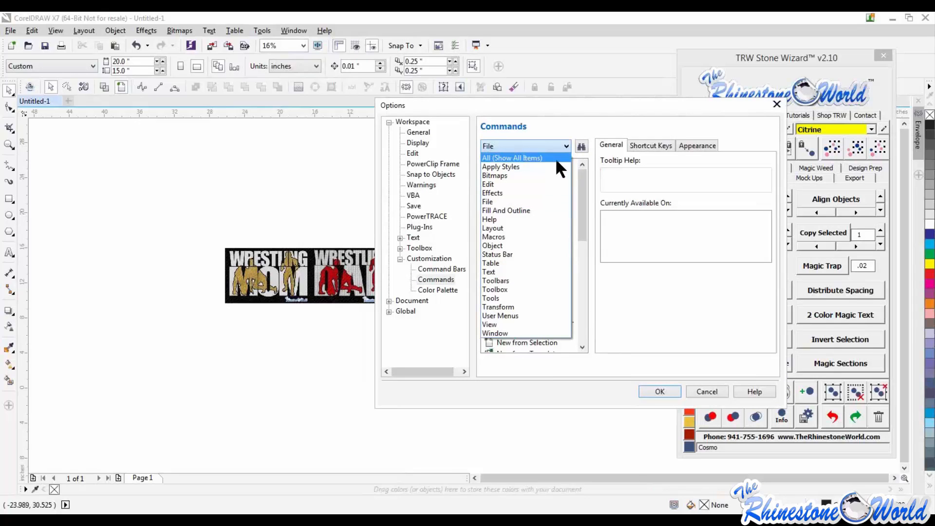
click(555, 158)
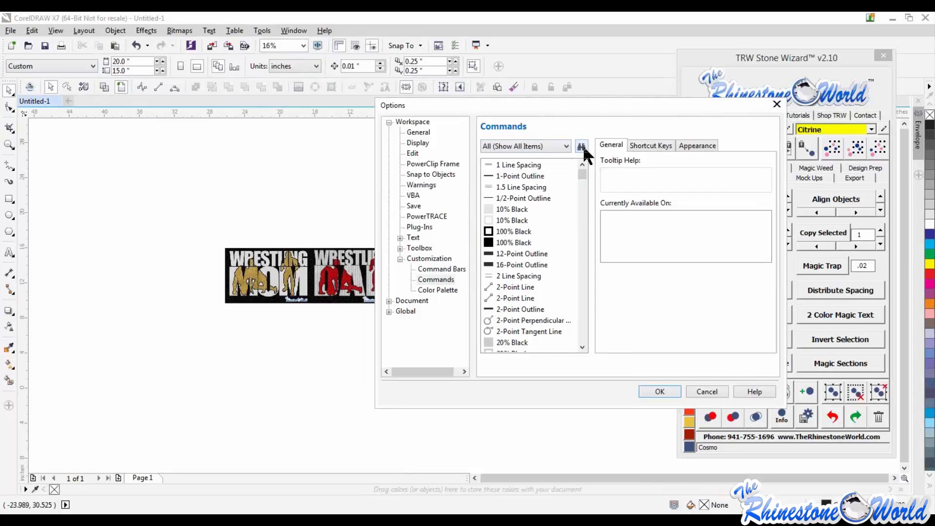
- Search the command list for intersect
click(581, 147)
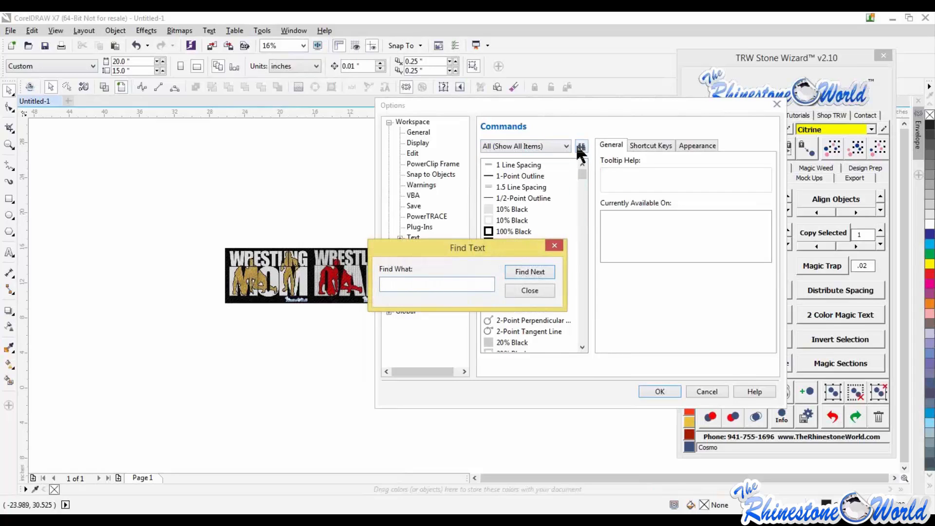
text(int)
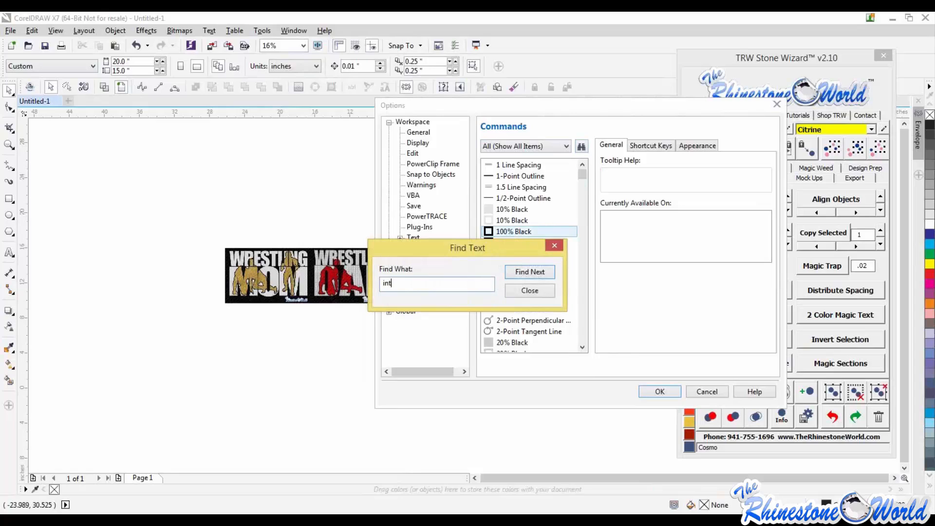
text(ersect)
click(531, 272)
- Add the Intersect command to the property bar, then close the find box and confirm the Options dialog
drag(513, 245, 378, 230)
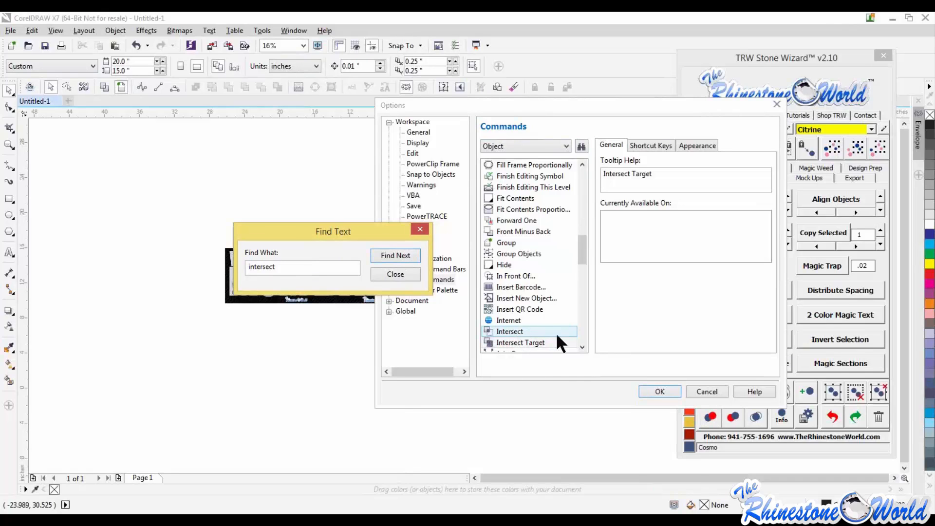
click(515, 331)
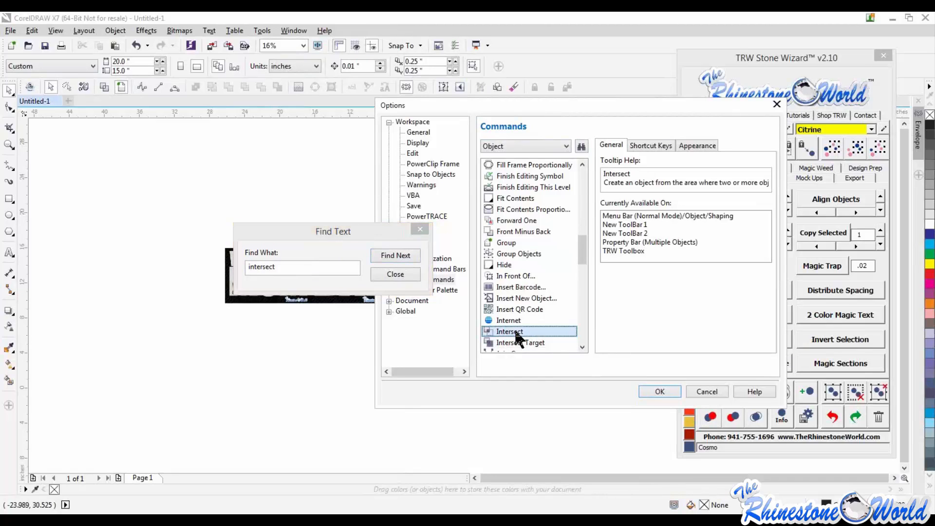
drag(514, 328, 349, 199)
drag(302, 134, 244, 89)
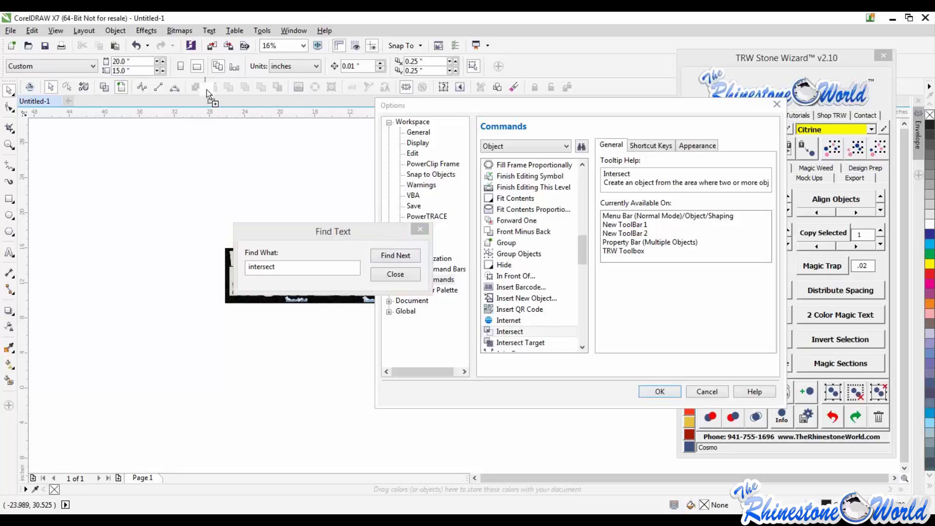
drag(207, 89, 218, 86)
drag(206, 93, 205, 90)
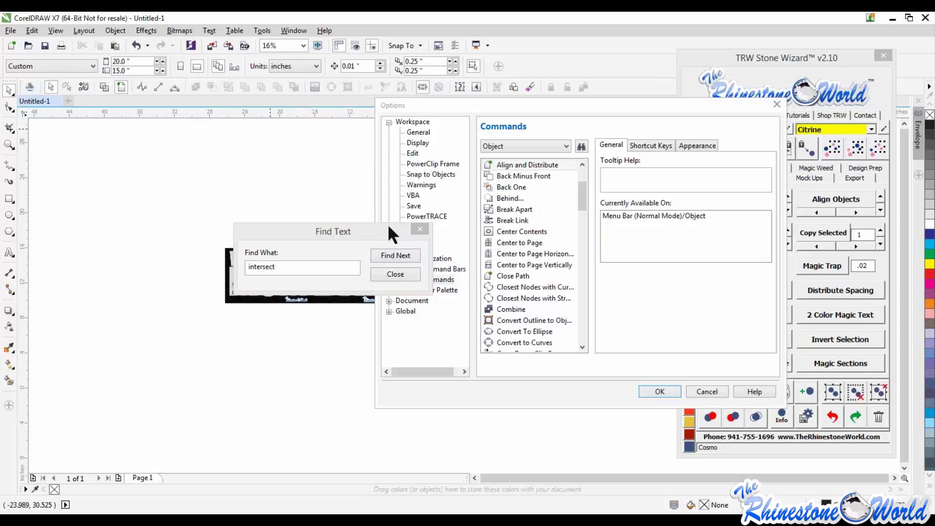
click(404, 270)
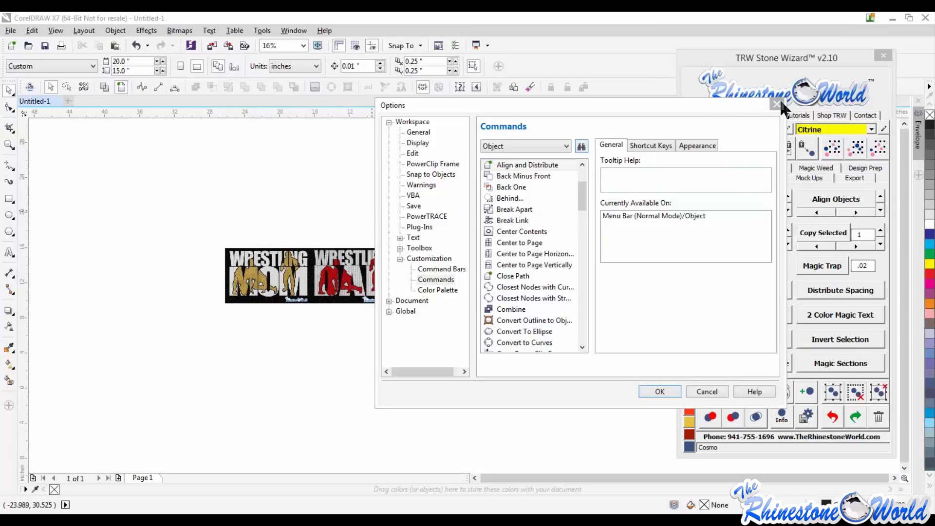
click(656, 391)
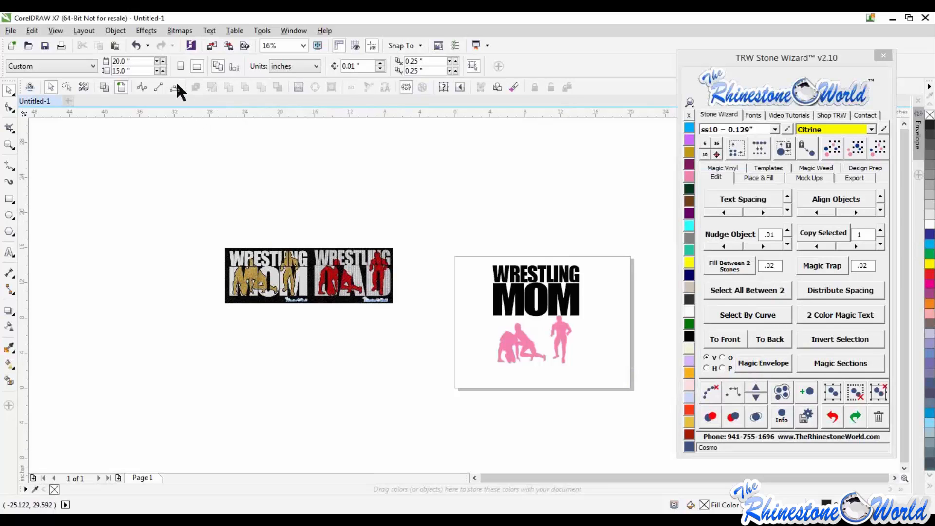
- Reopen the Customization Commands options and search the command list for intersect
click(263, 30)
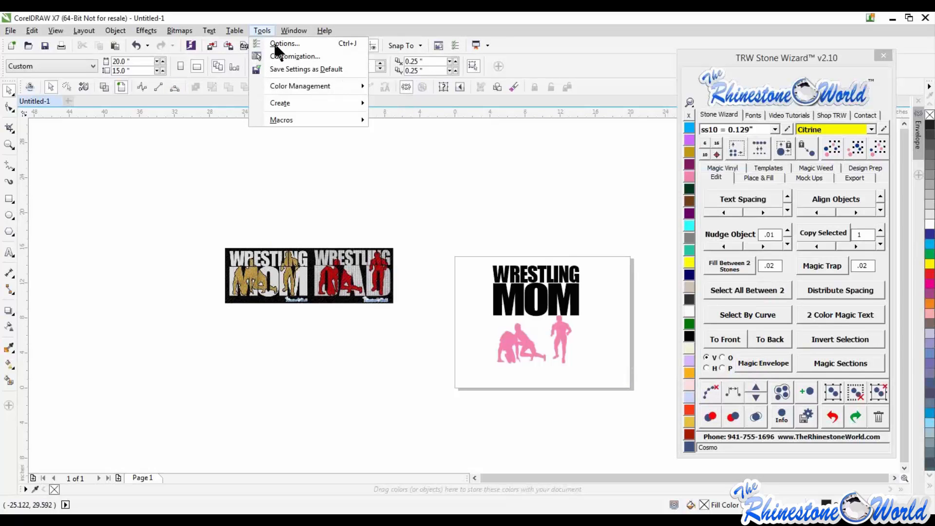
click(278, 58)
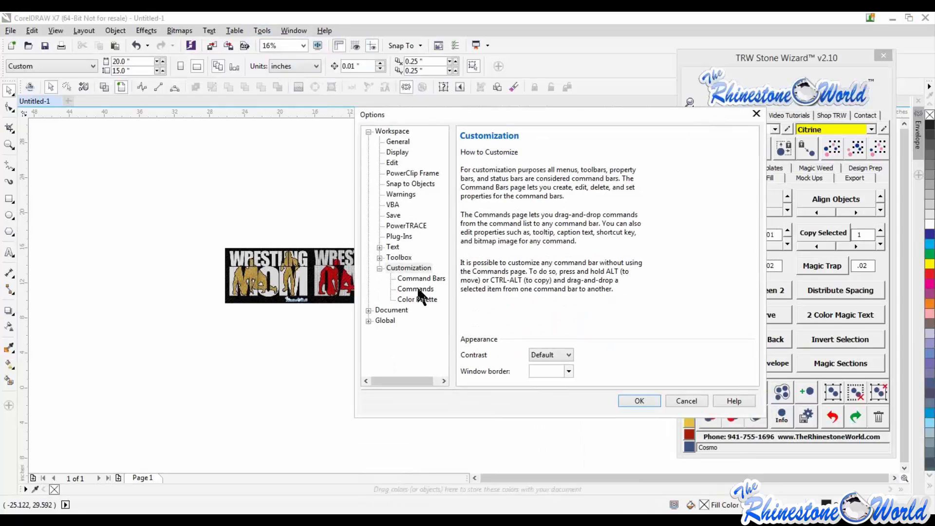
click(418, 291)
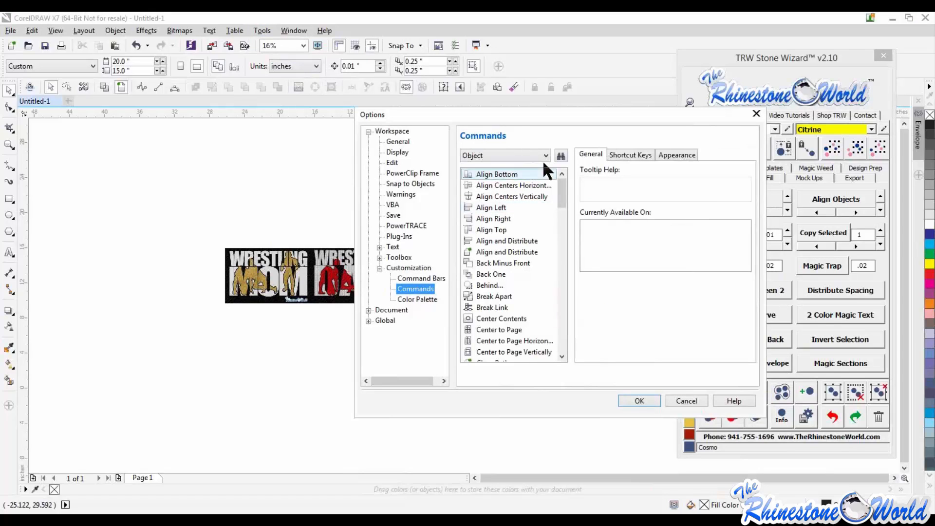
click(562, 153)
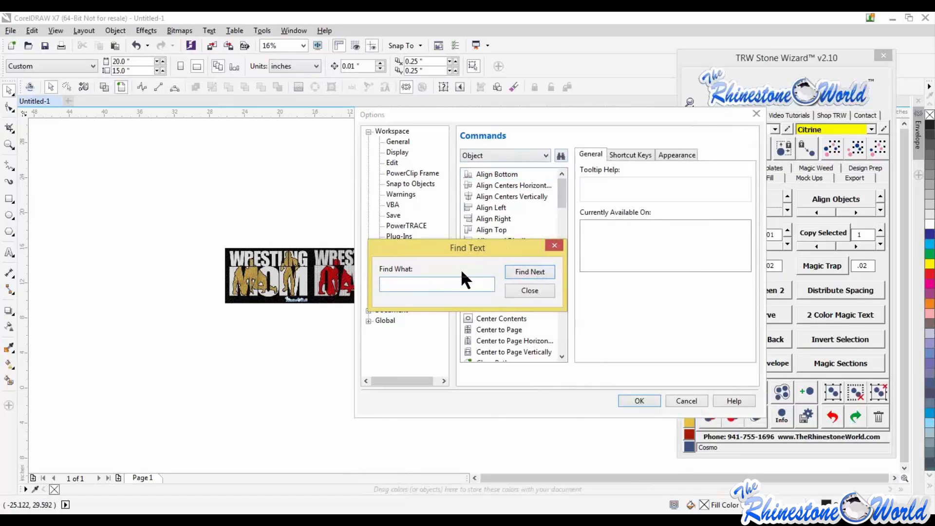
text(intersect)
click(524, 271)
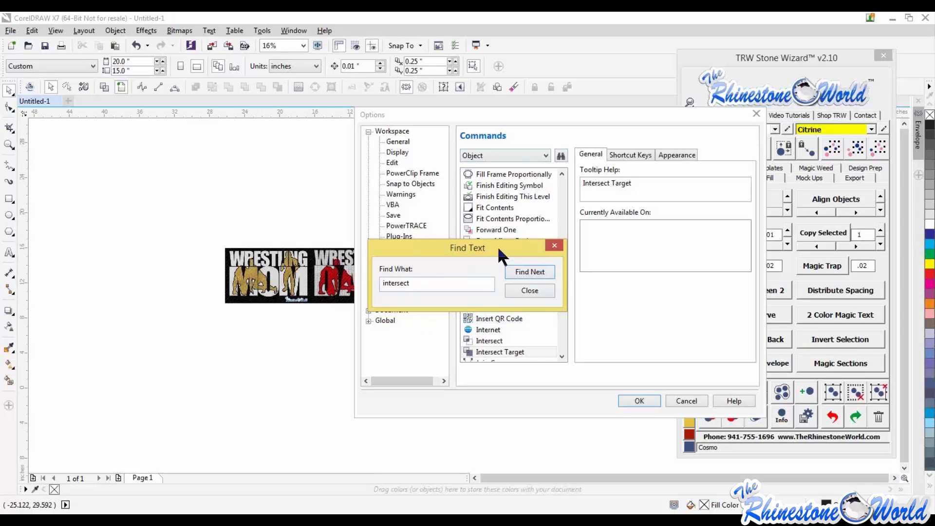
- Place the Intersect command on the toolbar and confirm the Options dialog
drag(497, 247, 315, 224)
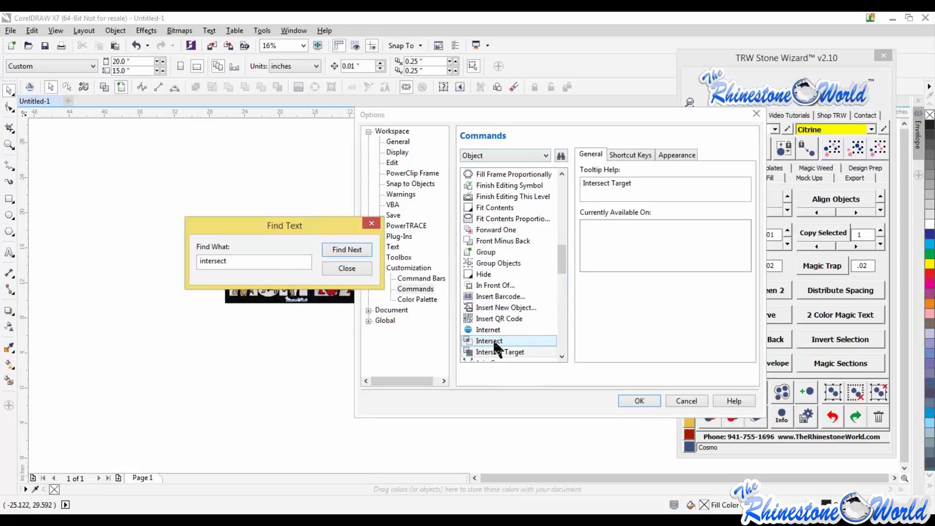
click(491, 341)
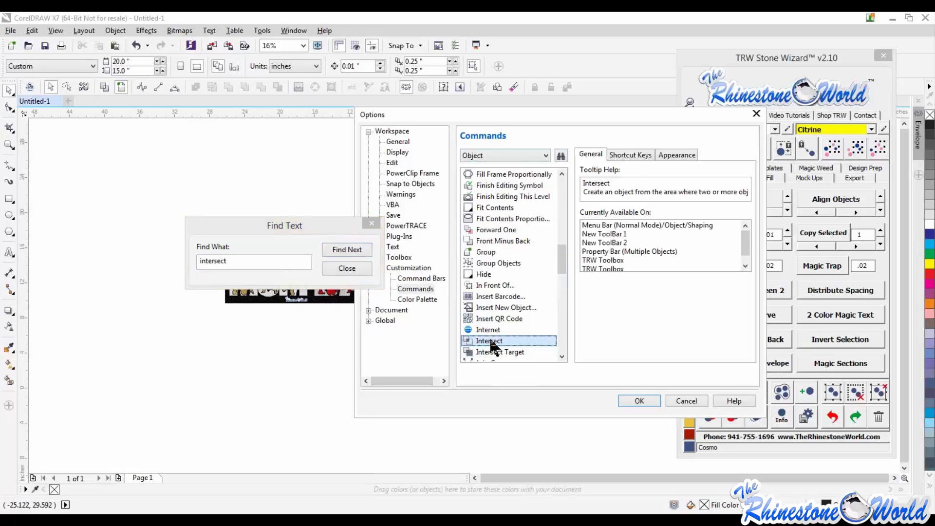
drag(490, 343, 305, 186)
mouse_move(242, 113)
mouse_down()
mouse_move(215, 101)
mouse_move(231, 93)
mouse_move(449, 100)
mouse_move(583, 89)
mouse_move(207, 90)
mouse_up()
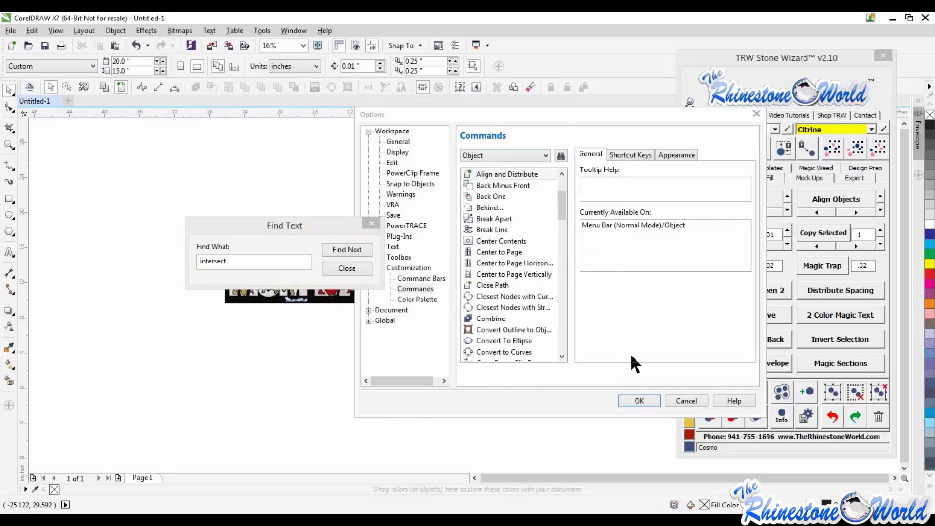
click(652, 398)
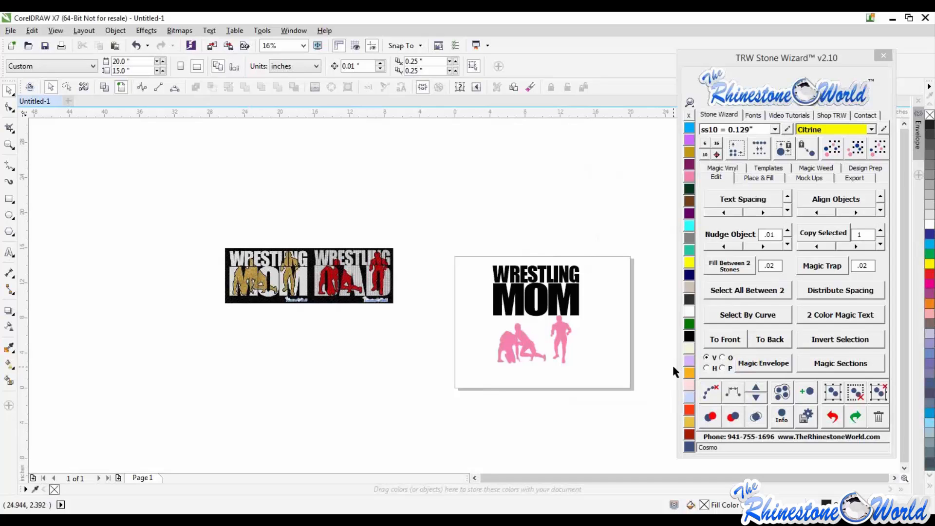
- Select the Wrestling Mom design and examine where the Intersect shaping command is available
click(561, 306)
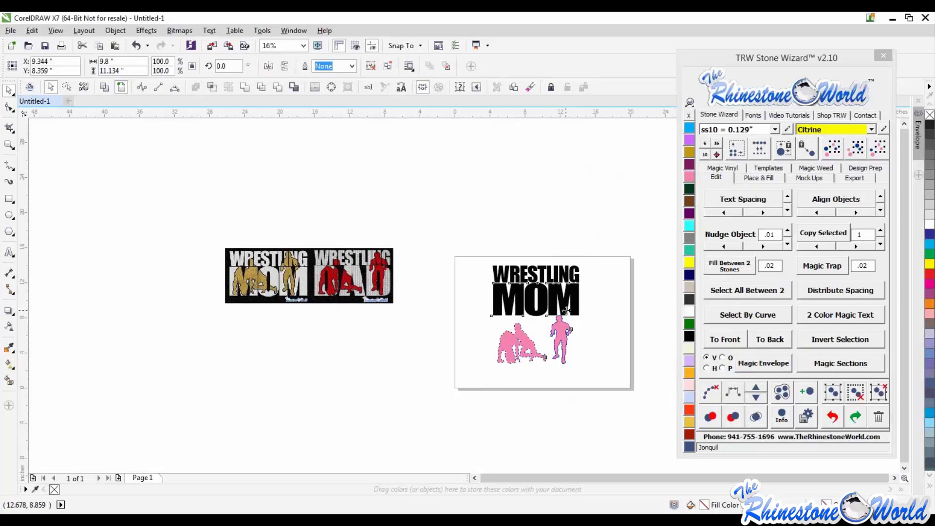
click(573, 325)
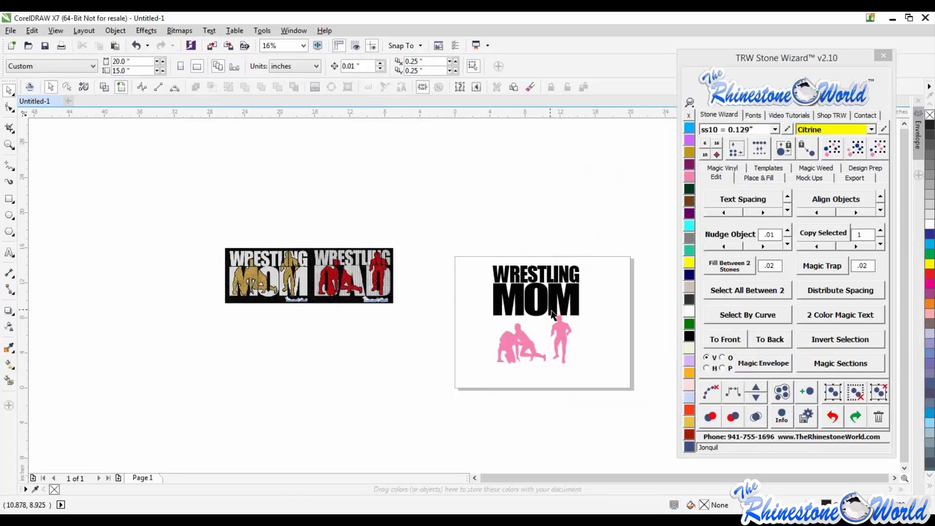
scroll(564, 331, up, 3)
click(563, 360)
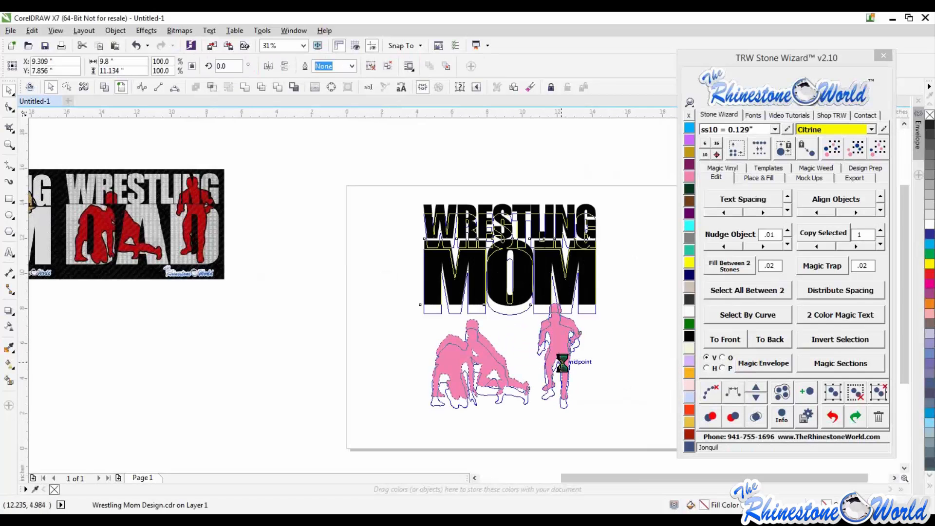
click(626, 335)
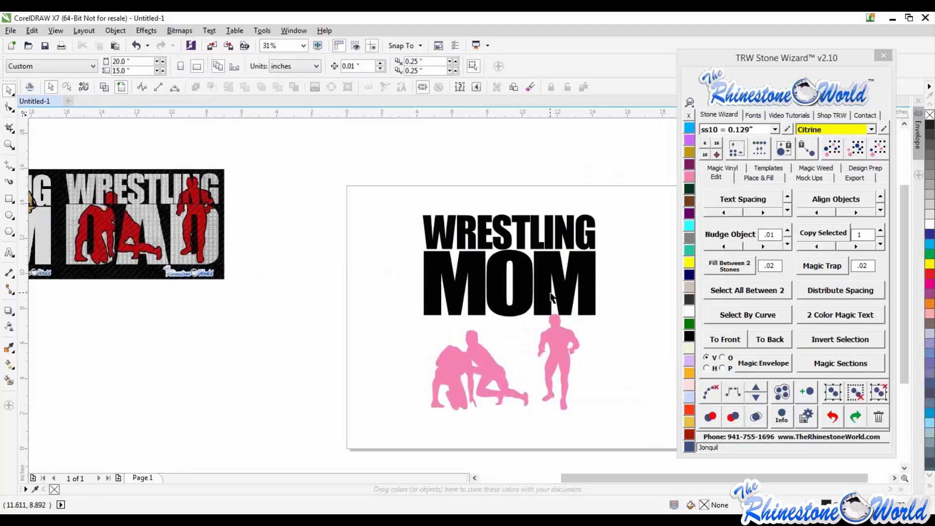
click(549, 296)
click(116, 31)
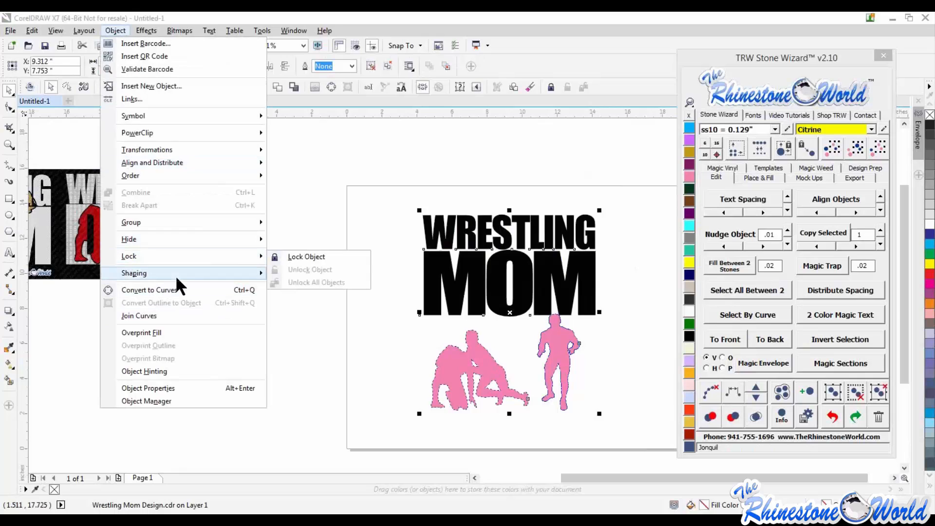
mouse_move(175, 274)
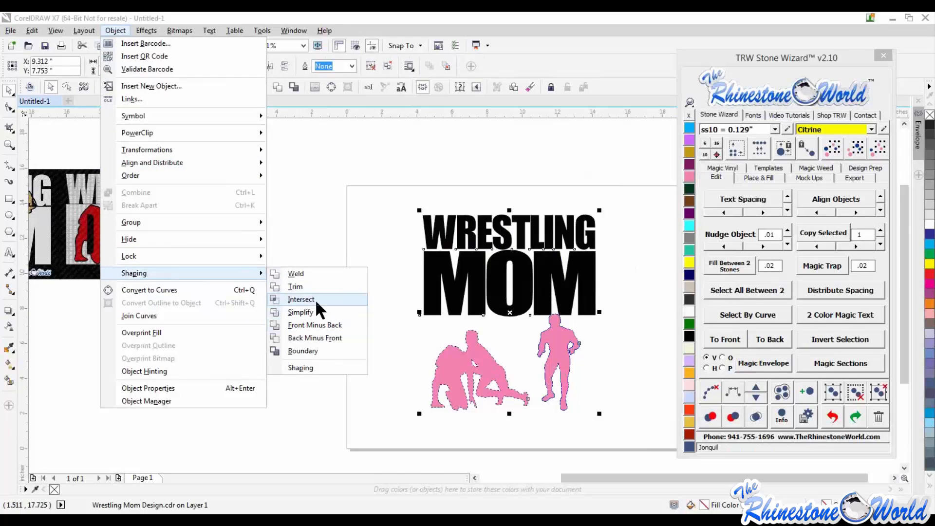
click(626, 371)
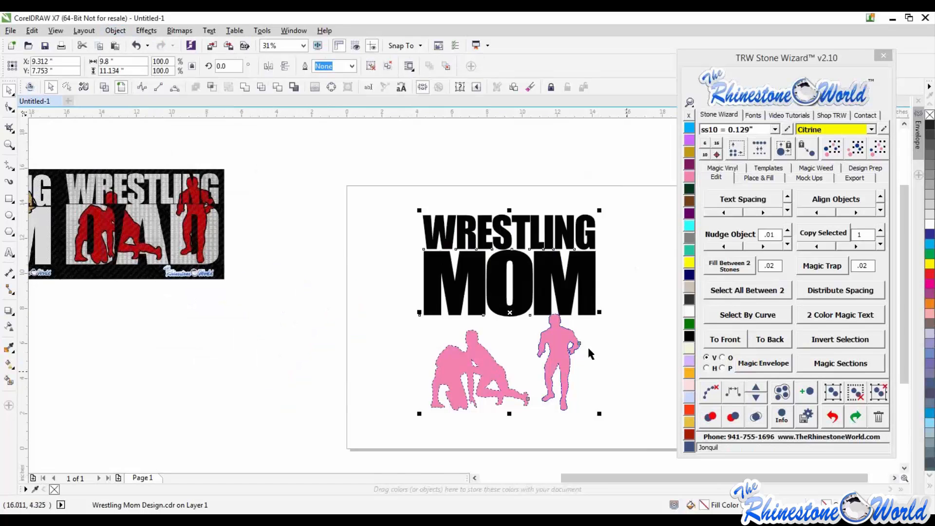
click(559, 349)
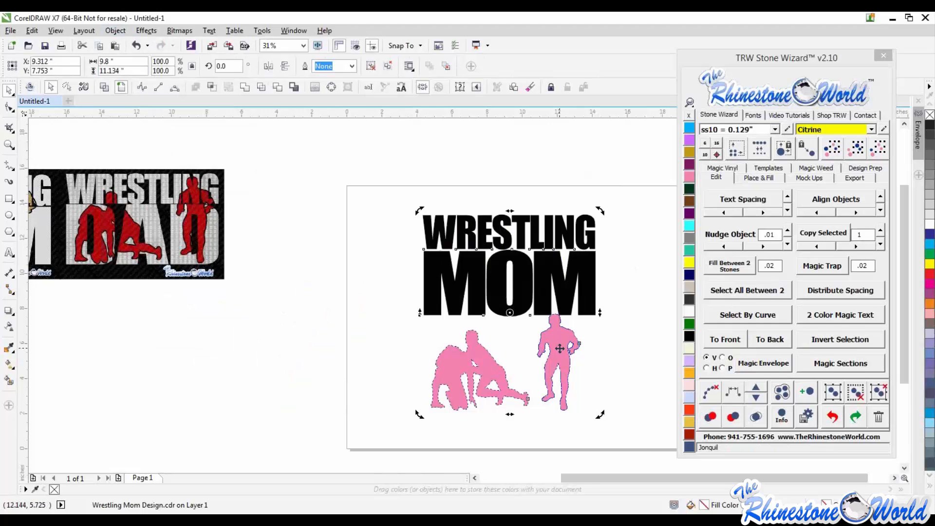
click(116, 31)
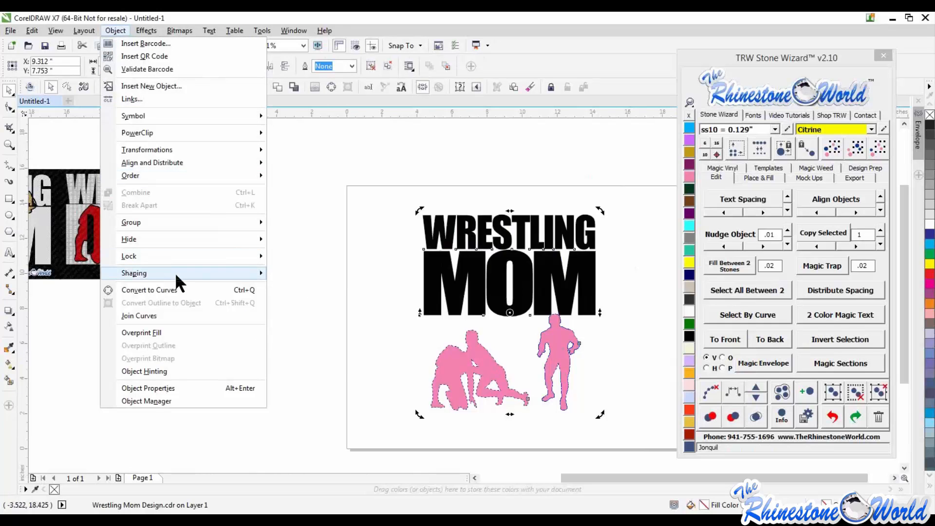
mouse_move(205, 273)
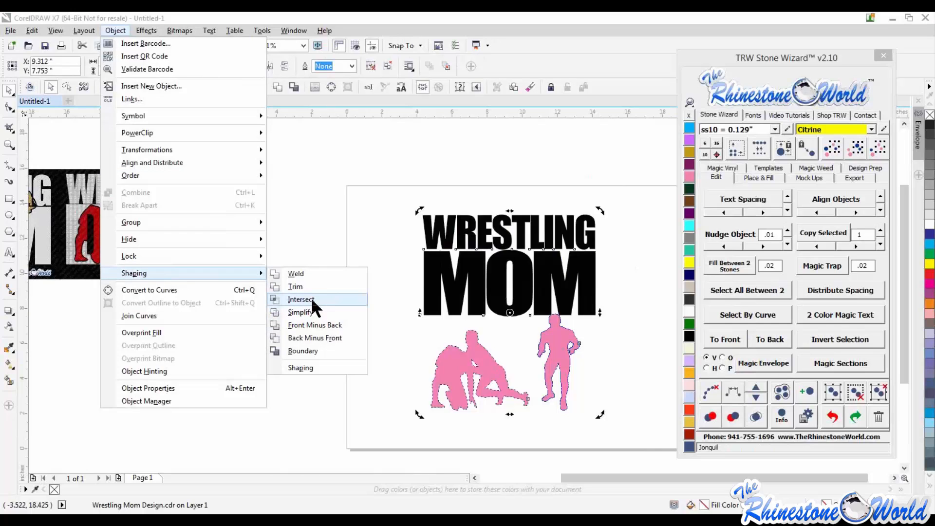
click(330, 200)
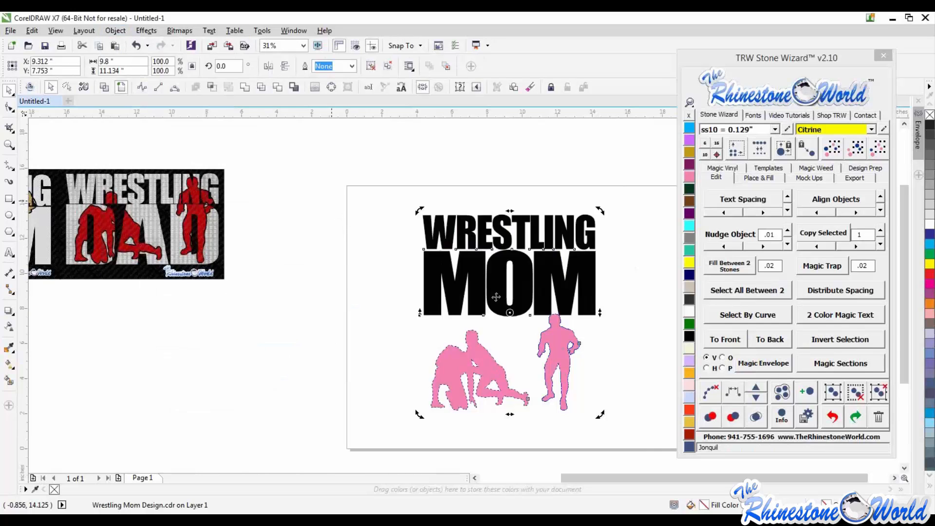
key(Escape)
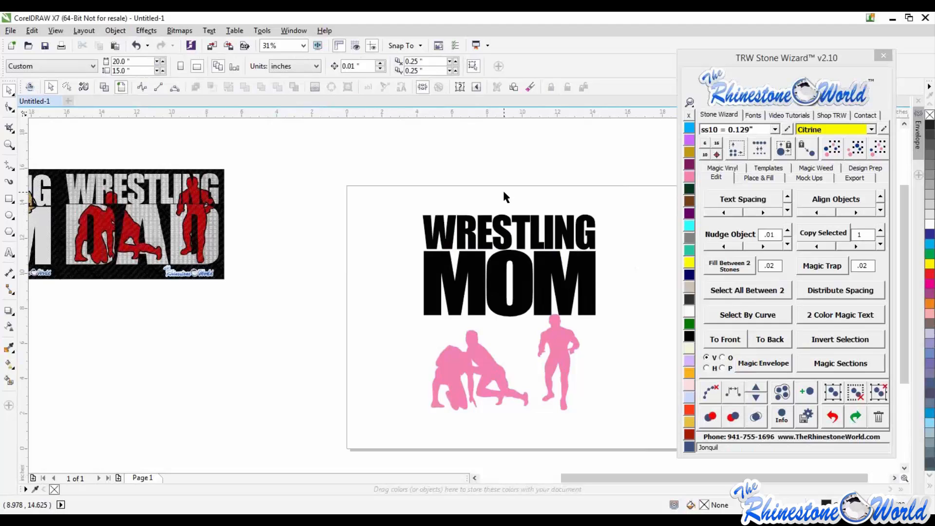
- Move the Wrestling Mom design slightly on the page
drag(573, 290, 561, 276)
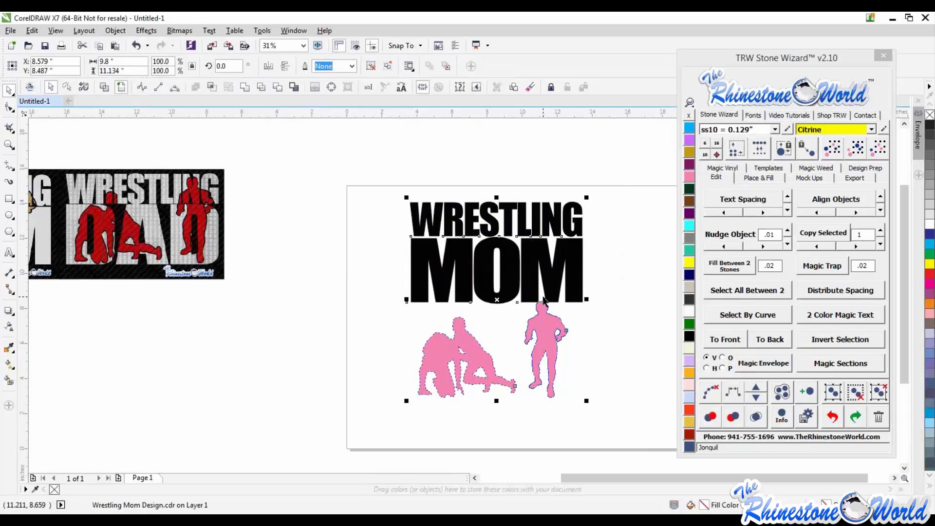
click(115, 30)
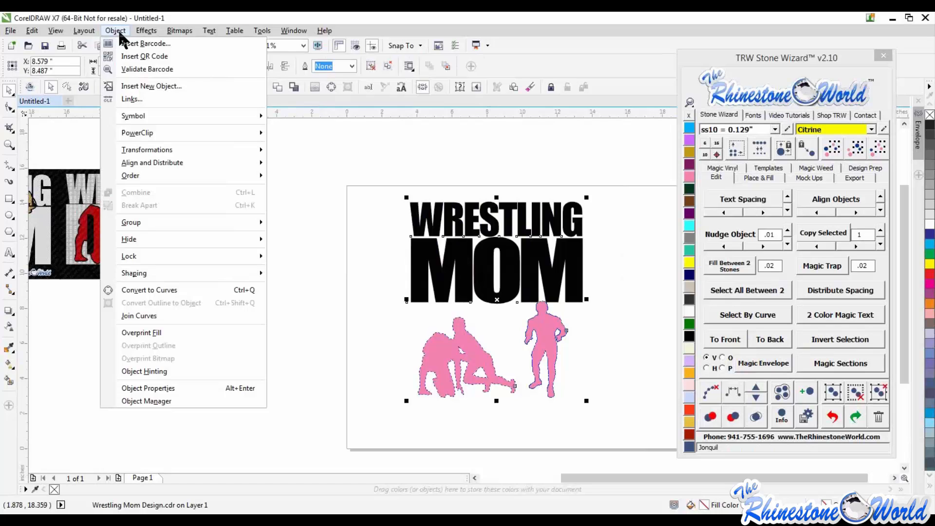
click(358, 214)
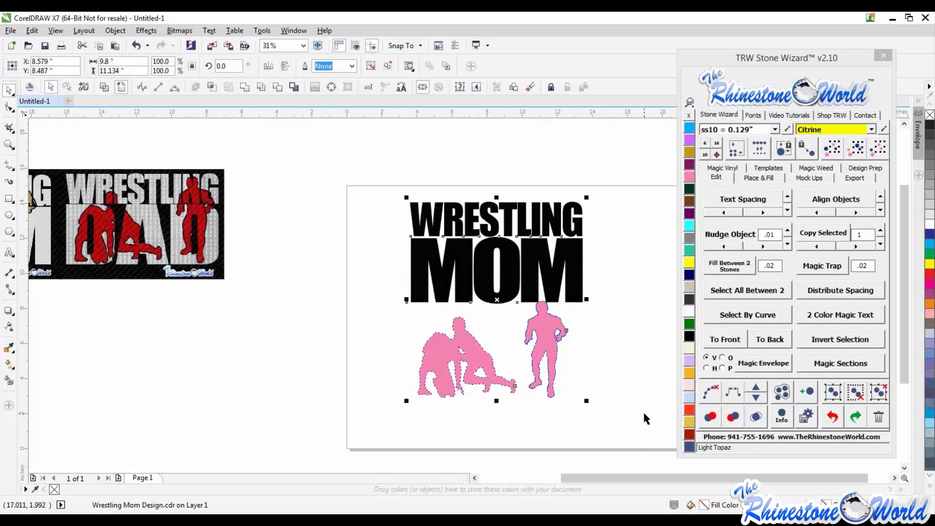
click(344, 320)
drag(468, 279, 458, 281)
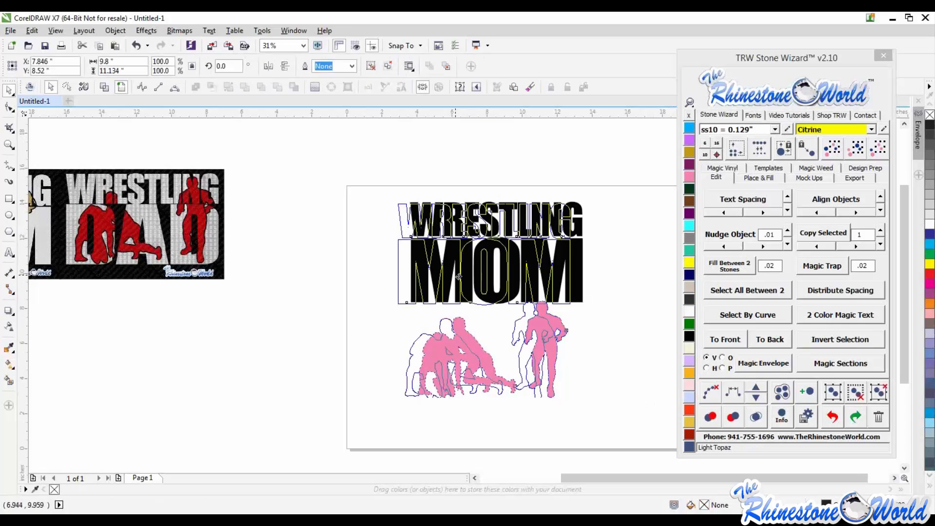
drag(563, 278, 576, 279)
click(879, 393)
click(577, 356)
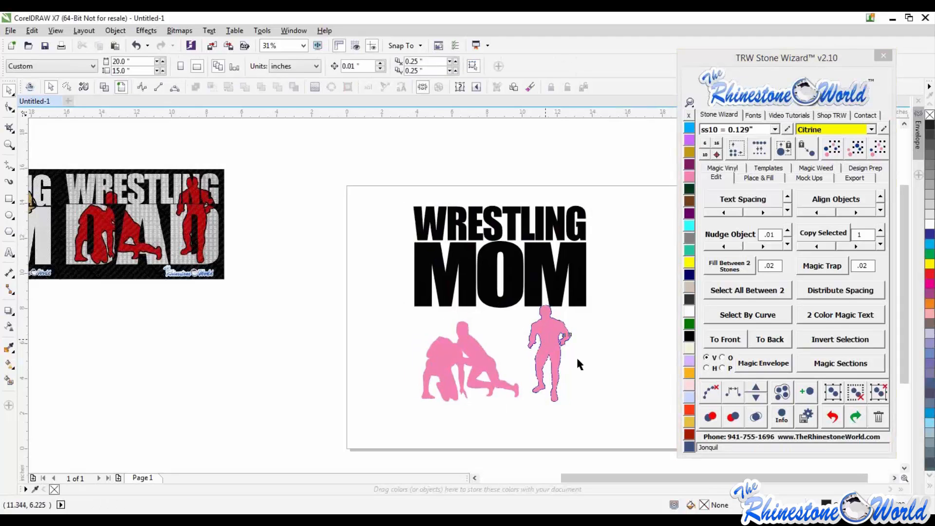
- Drag the design's figures and text apart, then undo the last three moves
drag(553, 337, 586, 348)
drag(475, 364, 429, 406)
drag(501, 277, 484, 325)
drag(541, 234, 550, 216)
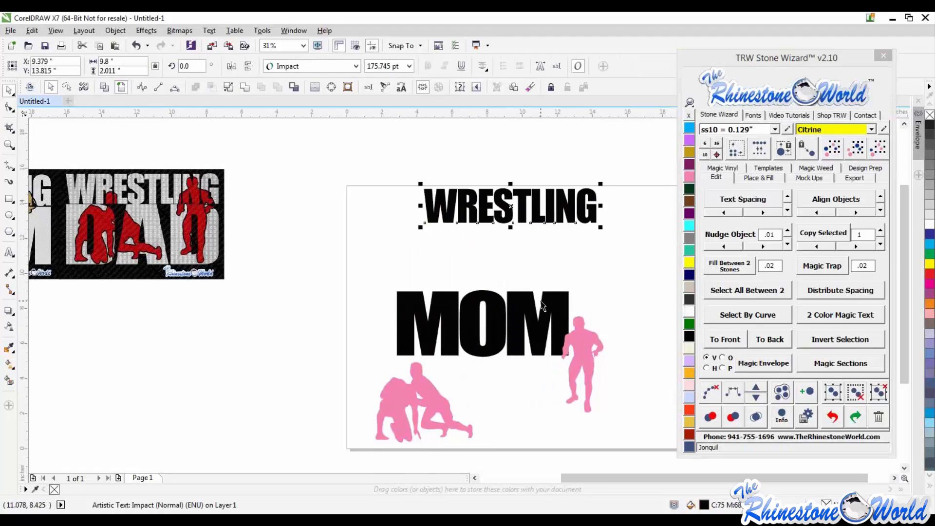
key(ctrl+z)
key(ctrl+z)
key(ctrl+z)
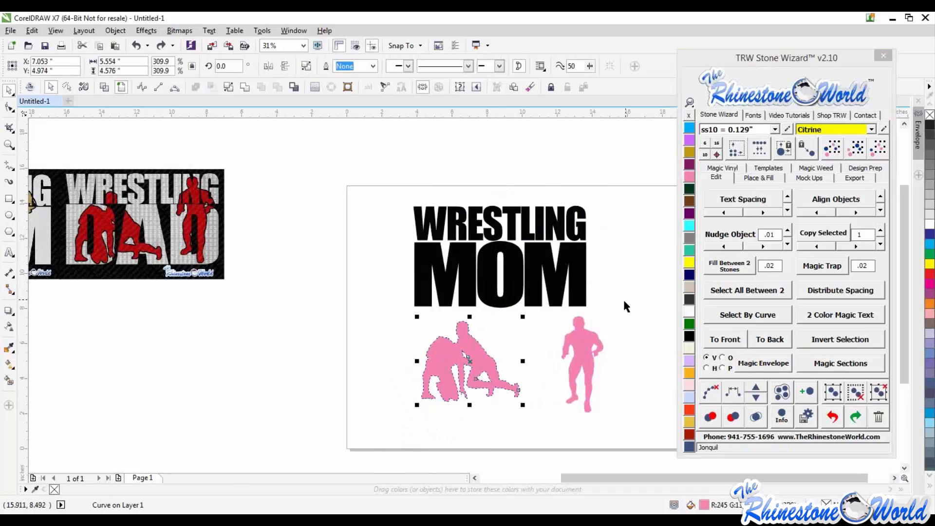
- Replace the MOM text with DAD
double_click(573, 277)
drag(573, 277, 414, 283)
text(DAD)
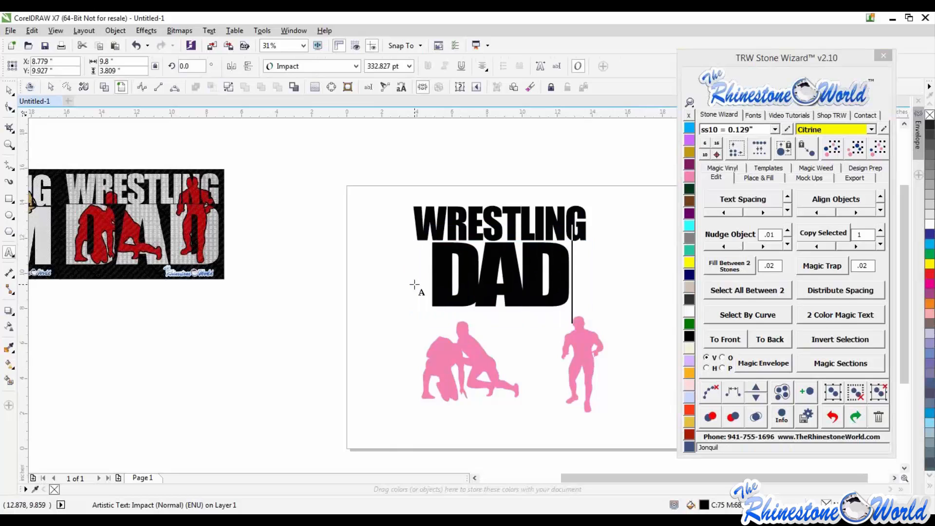
key(ctrl+space)
drag(561, 279, 576, 279)
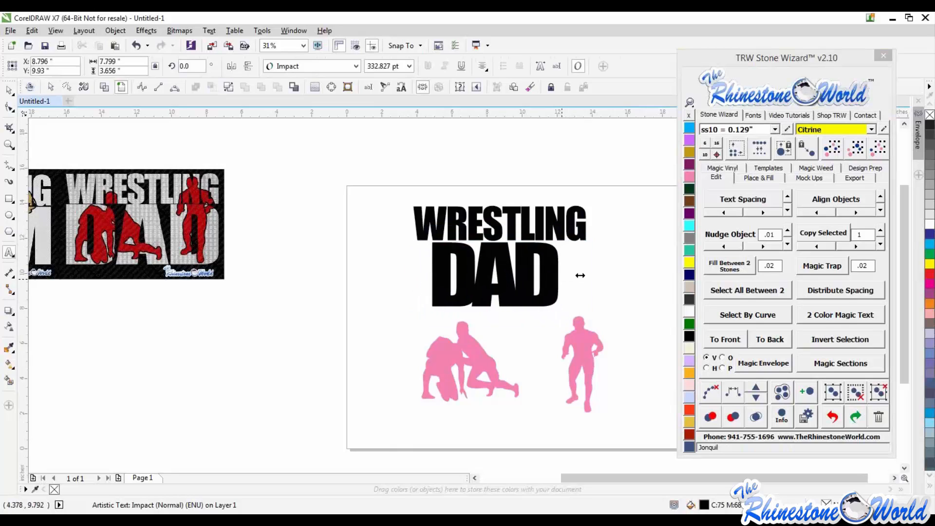
- Undo the recent text edits several times and deselect everything
key(ctrl+z)
key(ctrl+z)
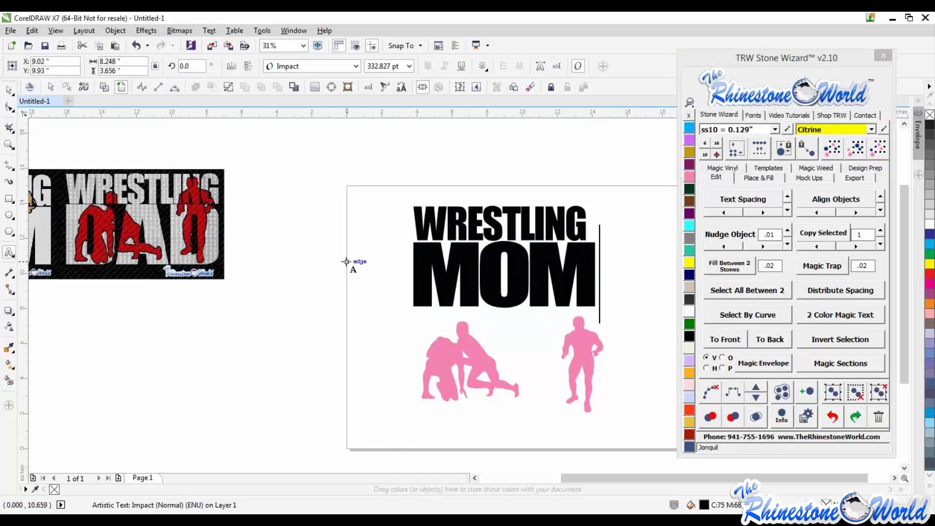
click(11, 90)
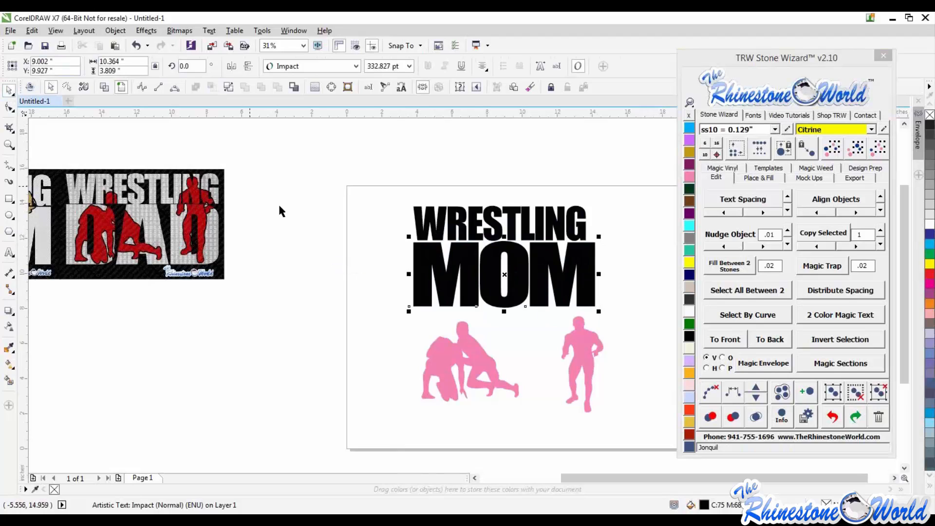
click(280, 207)
key(ctrl+z)
key(ctrl+z)
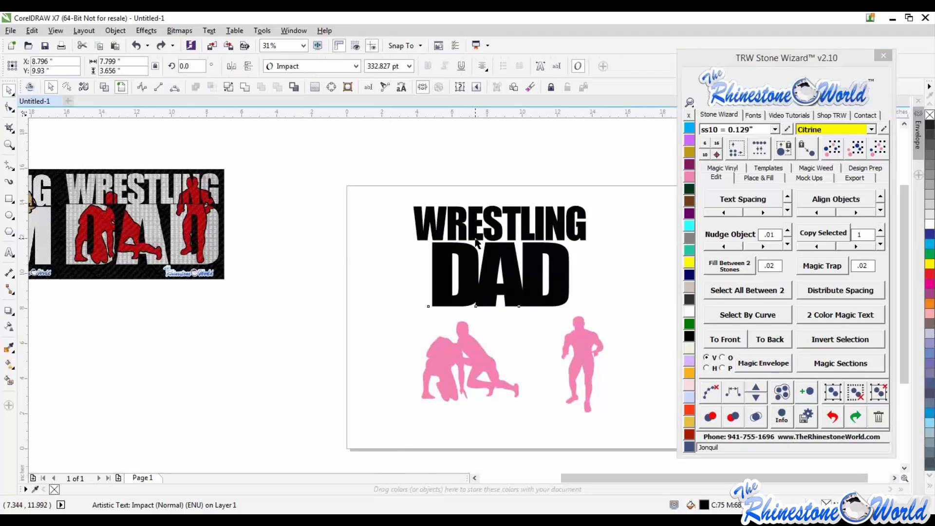
key(ctrl+z)
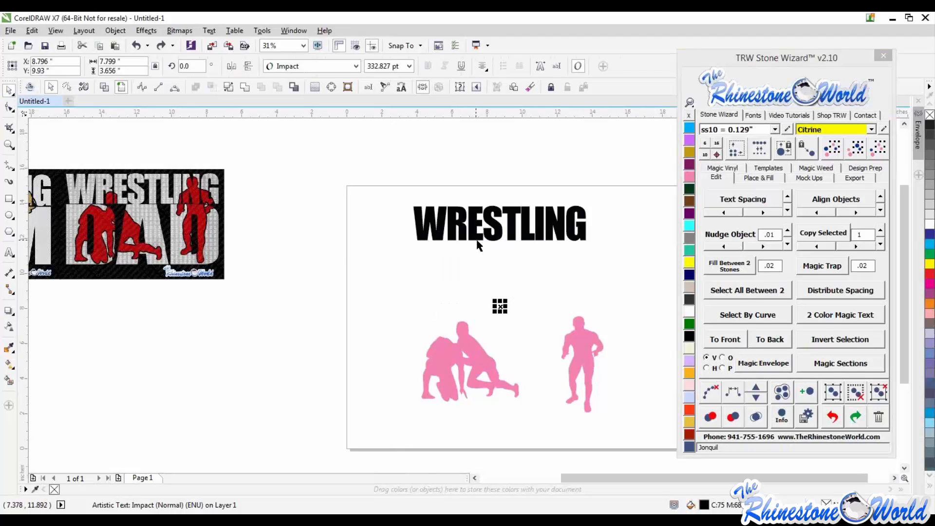
click(395, 266)
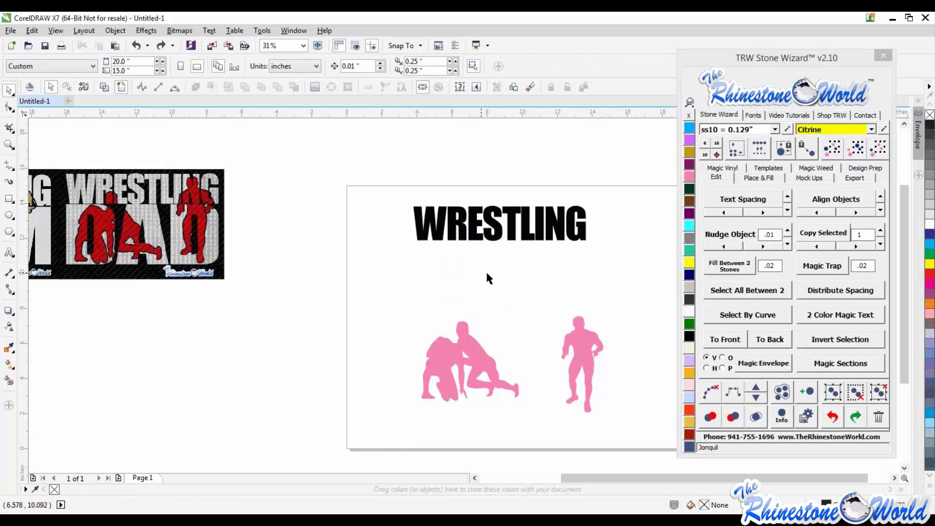
- Redo the text change, then retype the second text line as MOM and deselect it
click(32, 31)
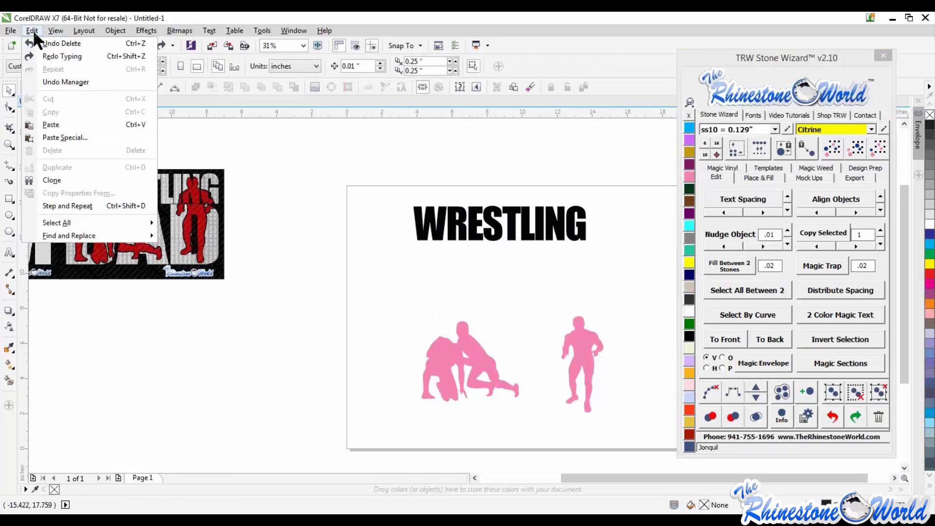
click(71, 56)
click(524, 269)
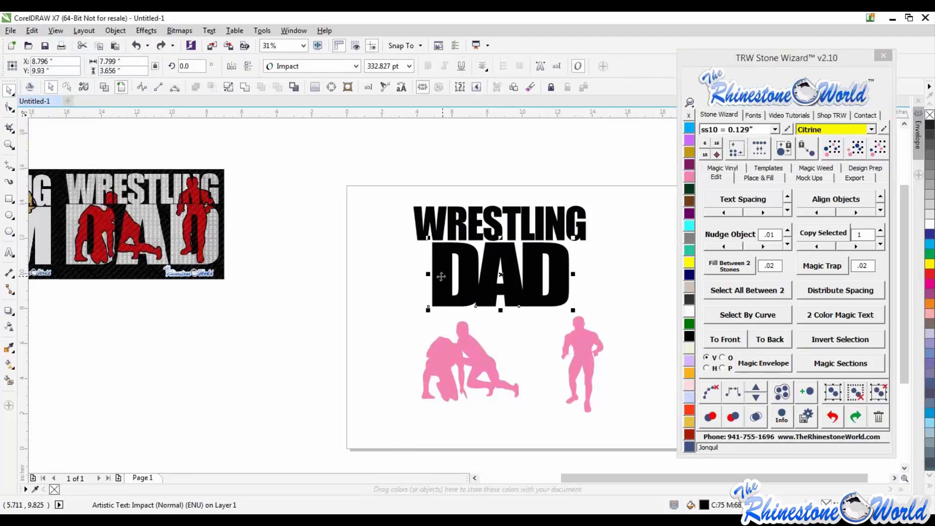
double_click(440, 276)
drag(440, 277, 601, 265)
text(MOM)
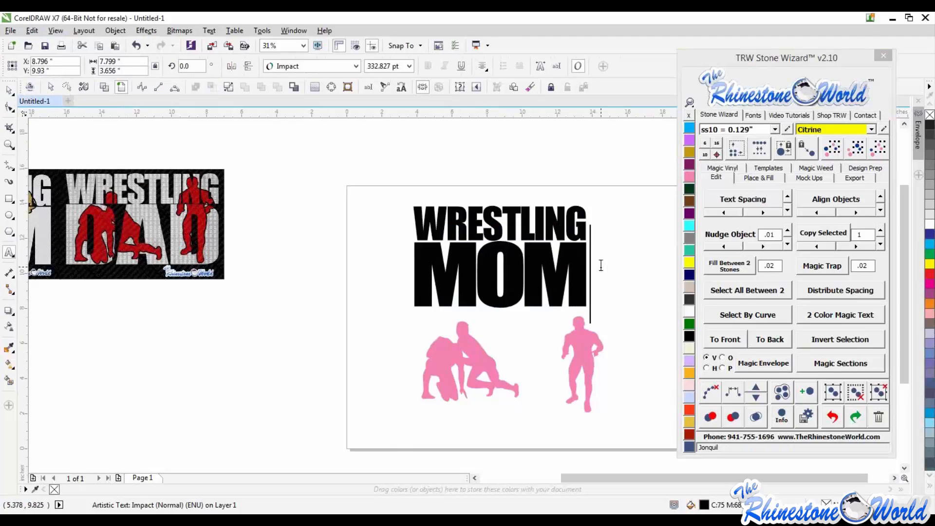
click(9, 90)
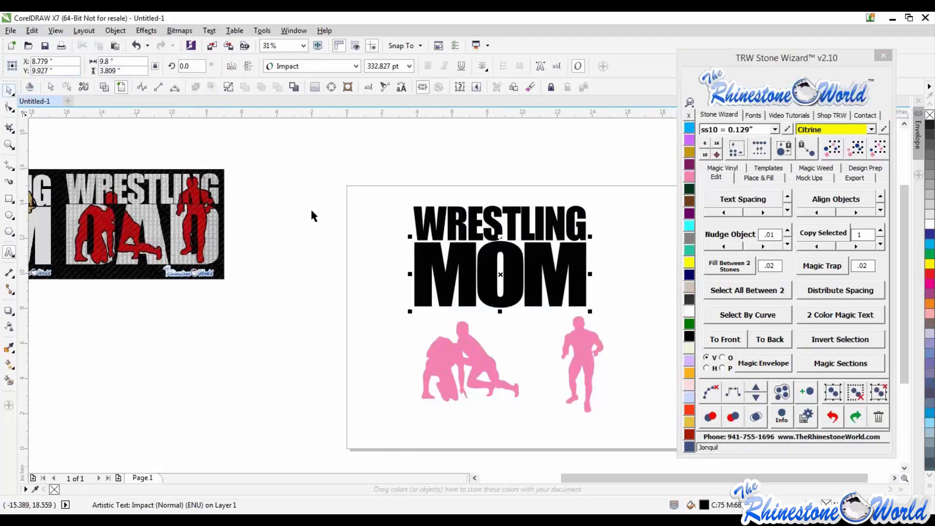
click(310, 207)
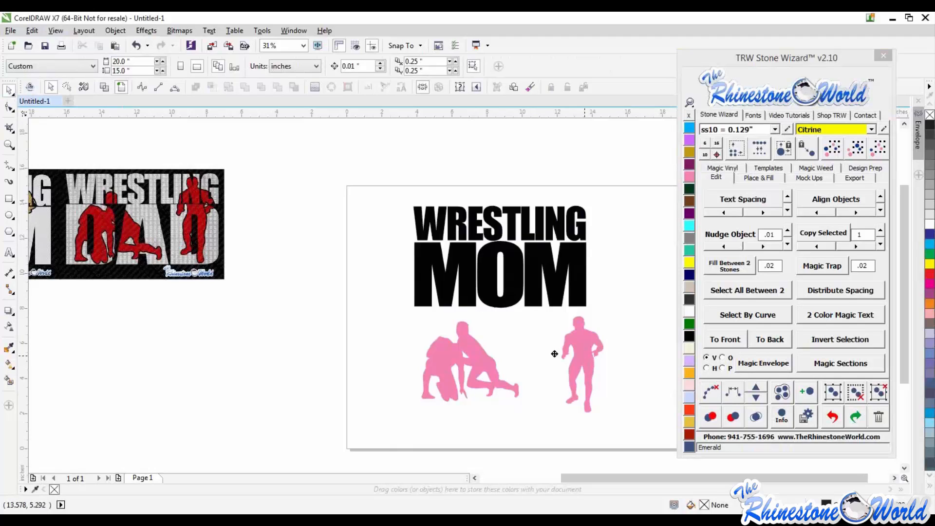
- Move the standing wrestler figure left, closer to the kneeling pair
drag(554, 354, 548, 351)
click(595, 312)
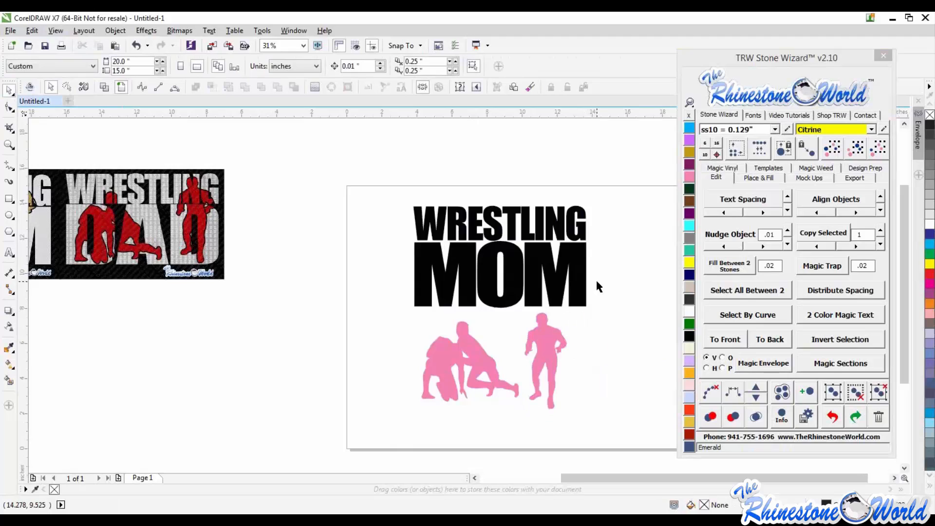
- Center the MOM text horizontally under WRESTLING
click(511, 224)
click(532, 269)
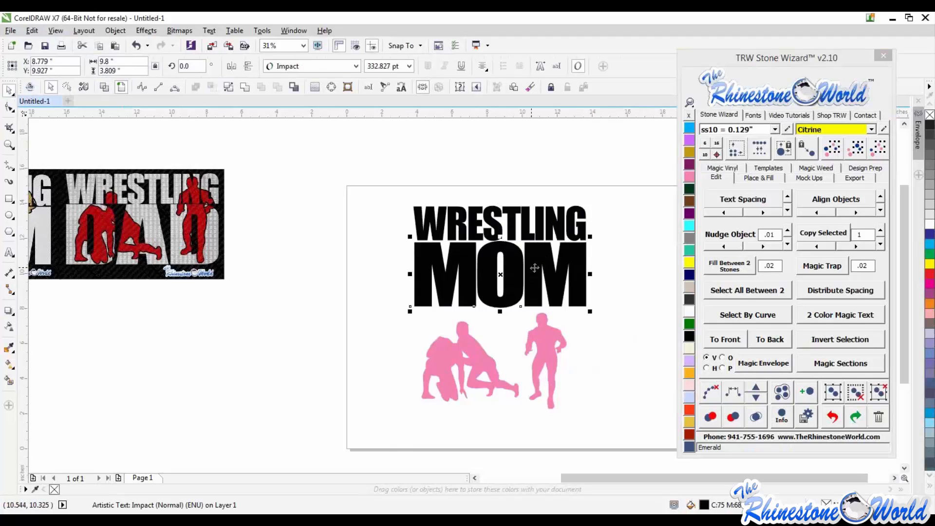
drag(533, 269, 549, 267)
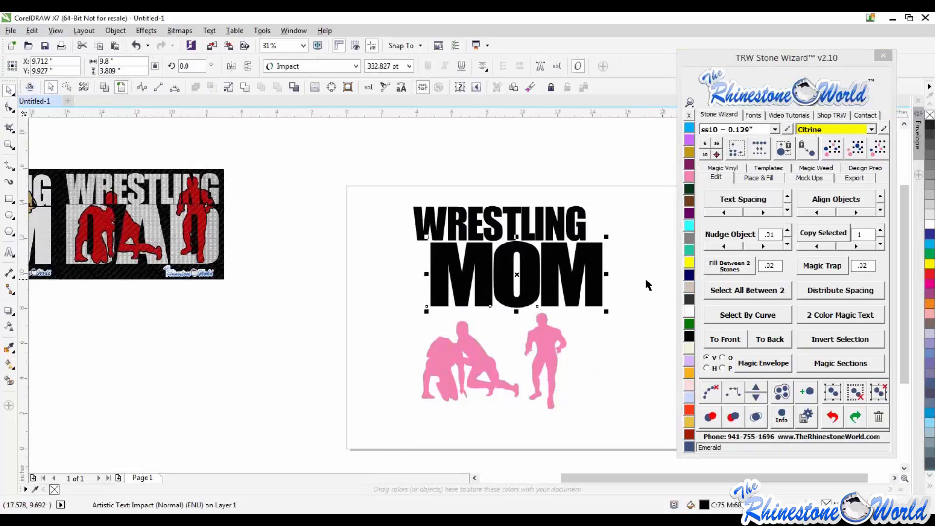
shift+click(571, 232)
key(c)
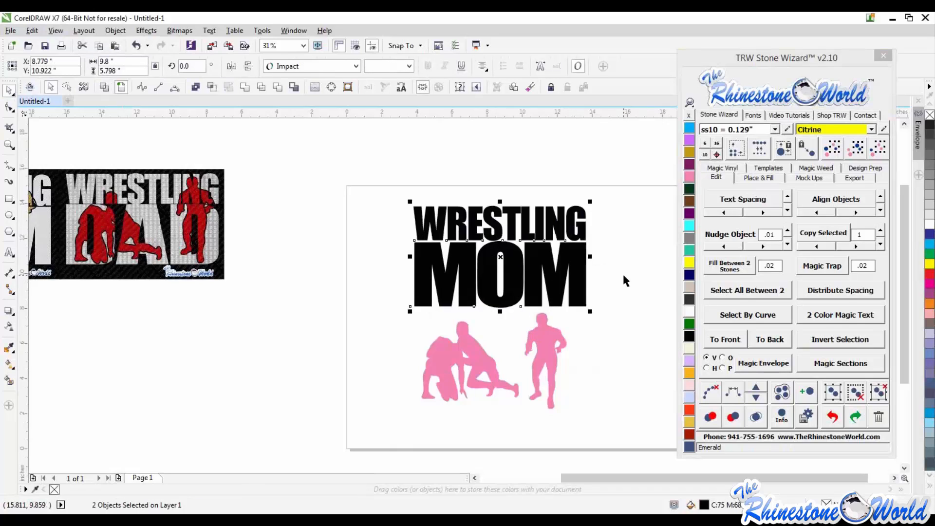
click(633, 294)
- Move the kneeling wrestler pair up so it overlaps the MOM letters
drag(484, 369, 485, 271)
scroll(481, 271, up, 1)
click(522, 390)
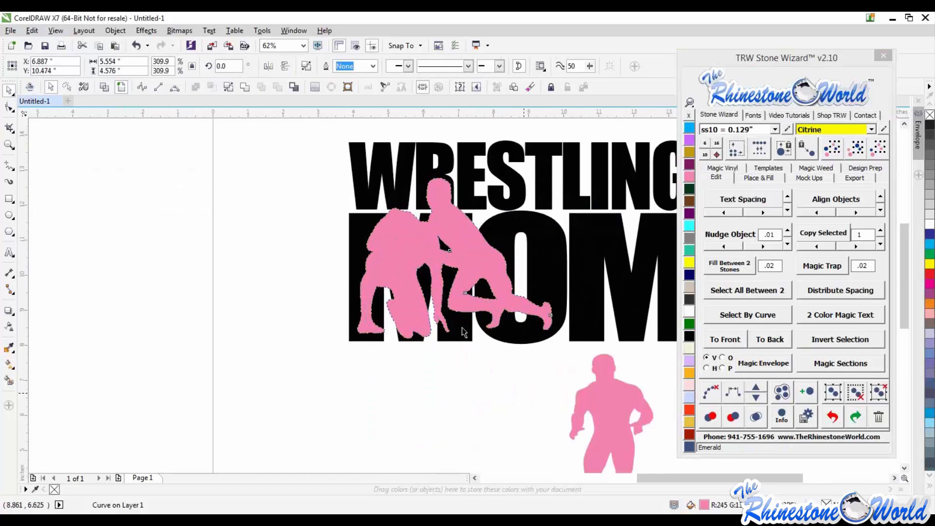
scroll(465, 326, down, 1)
- Move the standing wrestler up over the MOM letters and scale it down slightly
drag(542, 373, 545, 271)
scroll(546, 292, up, 1)
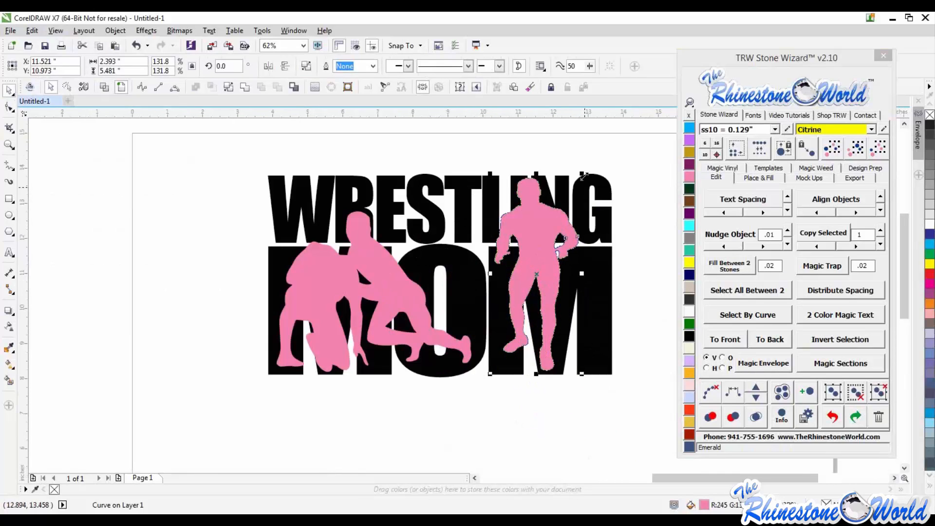
drag(579, 182, 579, 189)
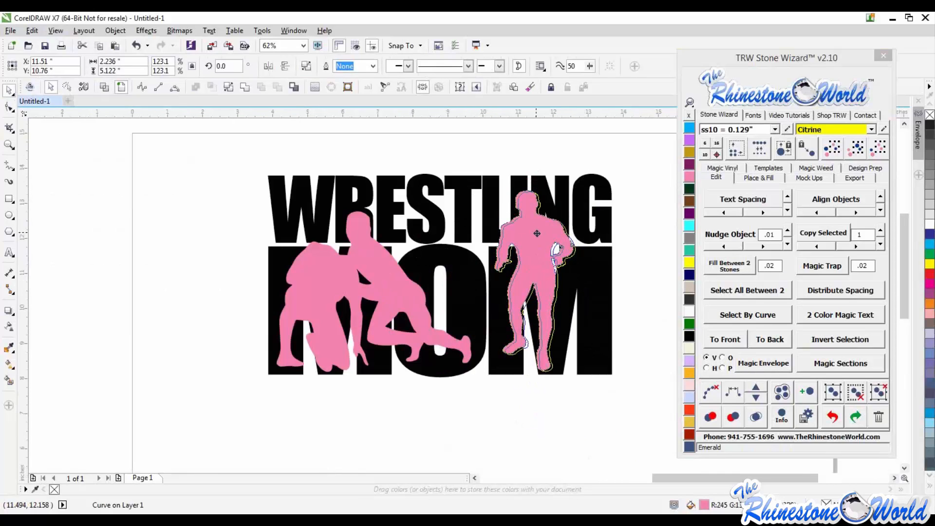
click(543, 407)
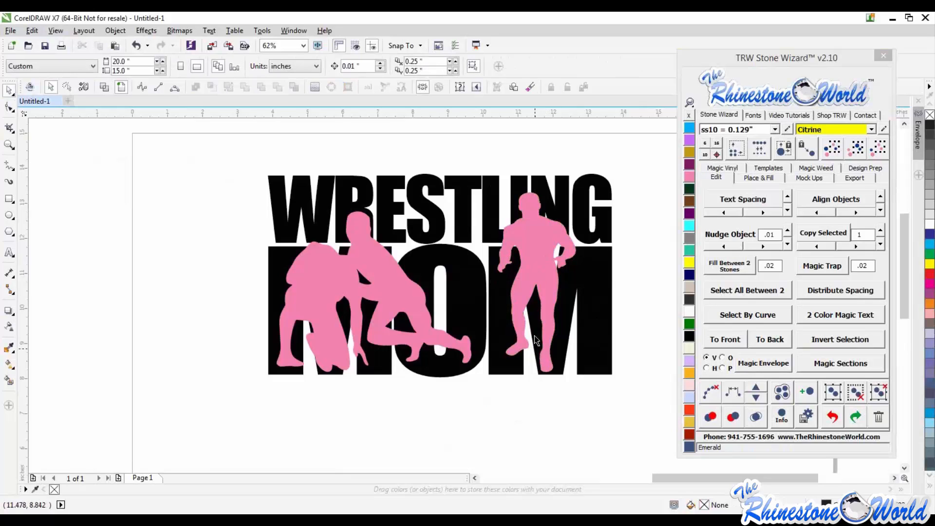
- Select both wrestler figures and combine them into one curve
click(543, 282)
shift+click(390, 292)
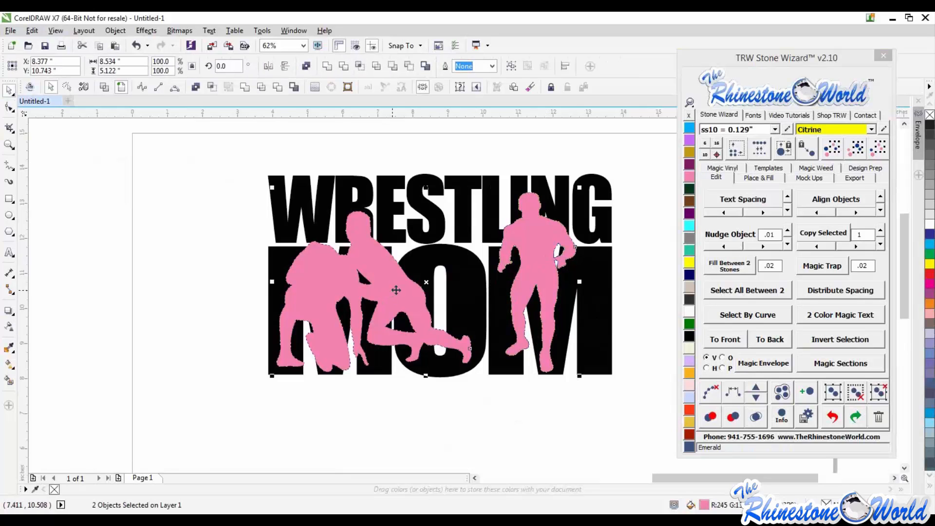
click(196, 89)
- Select the WRESTLING and MOM text and convert them to curves
click(445, 230)
click(434, 221)
shift+click(461, 261)
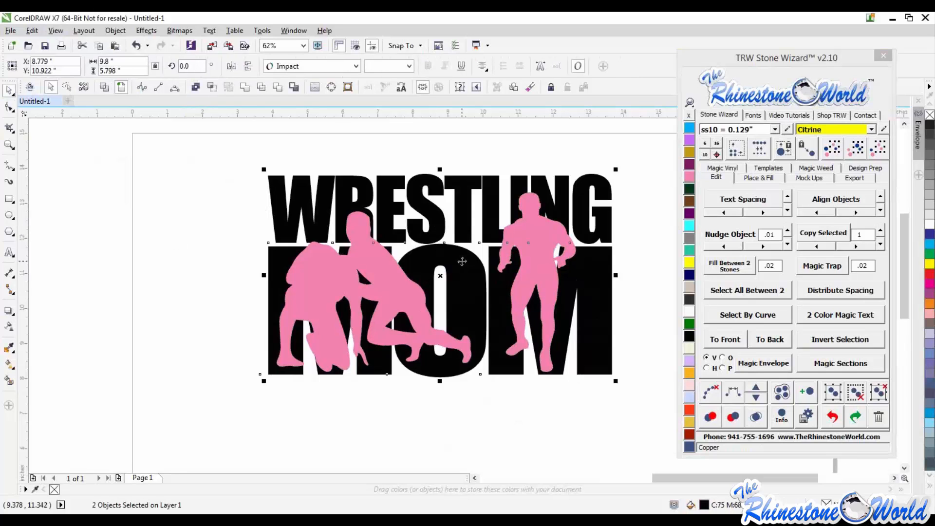
click(329, 83)
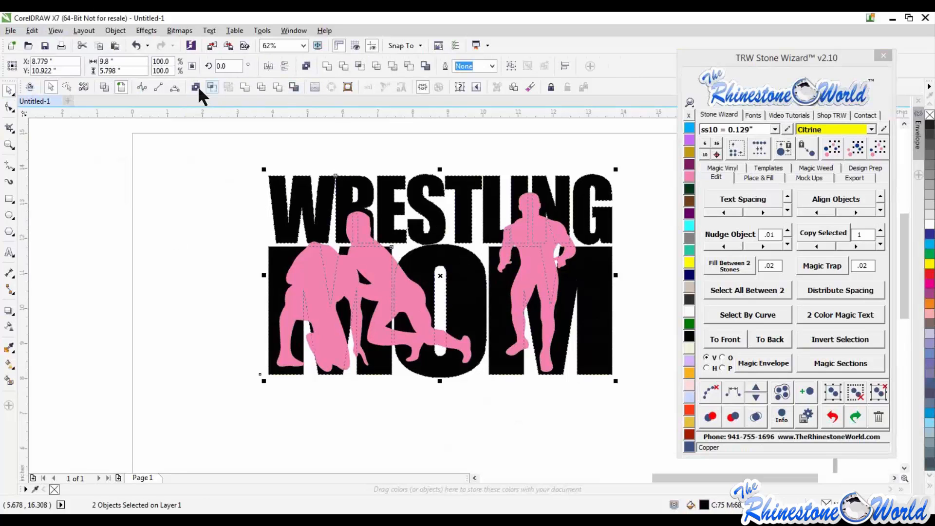
click(207, 206)
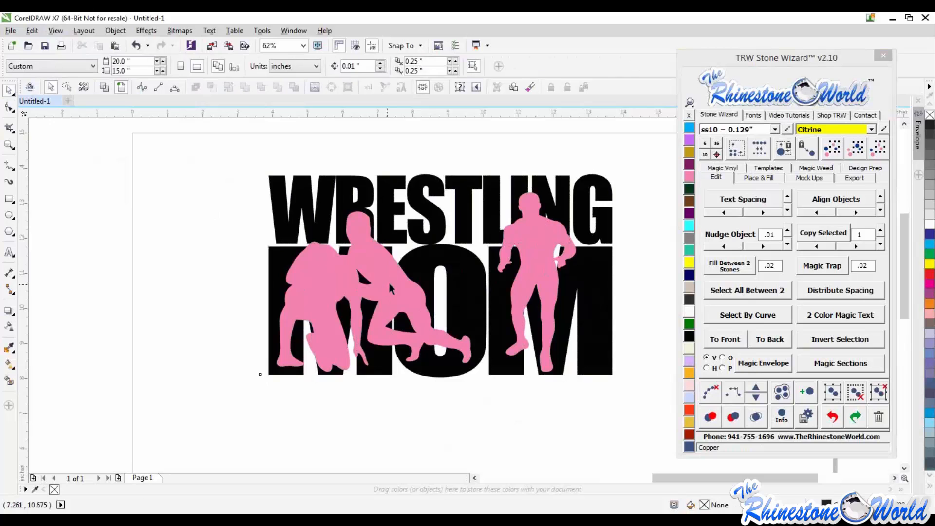
- Create an outside offset contour around the combined figures with a contour spacing of 0.06
click(388, 283)
click(758, 180)
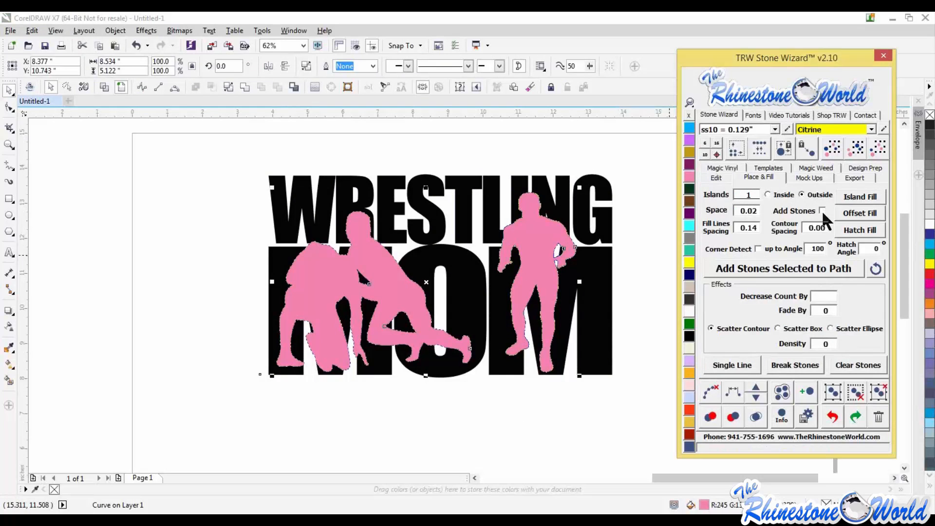
text(6)
click(863, 199)
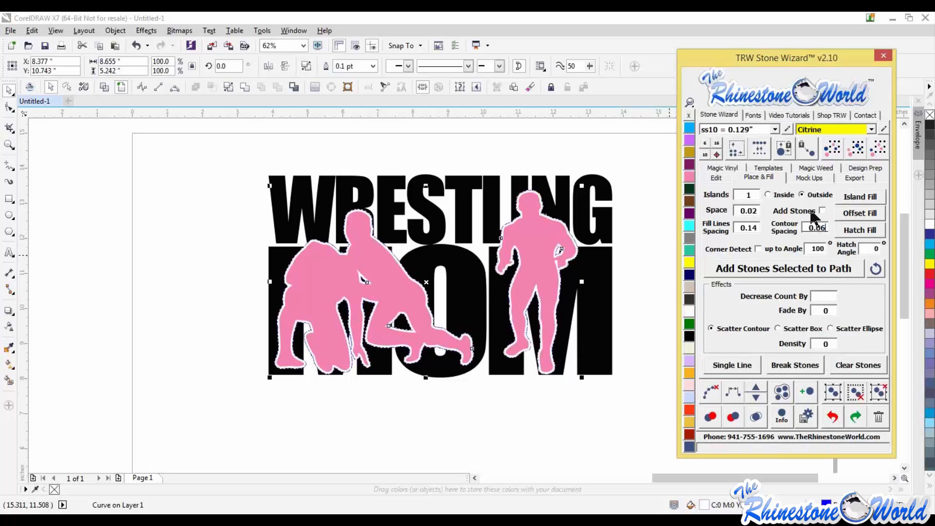
- Cut the offset contour out of the lettering and refill the figures pink
shift+click(589, 281)
click(212, 87)
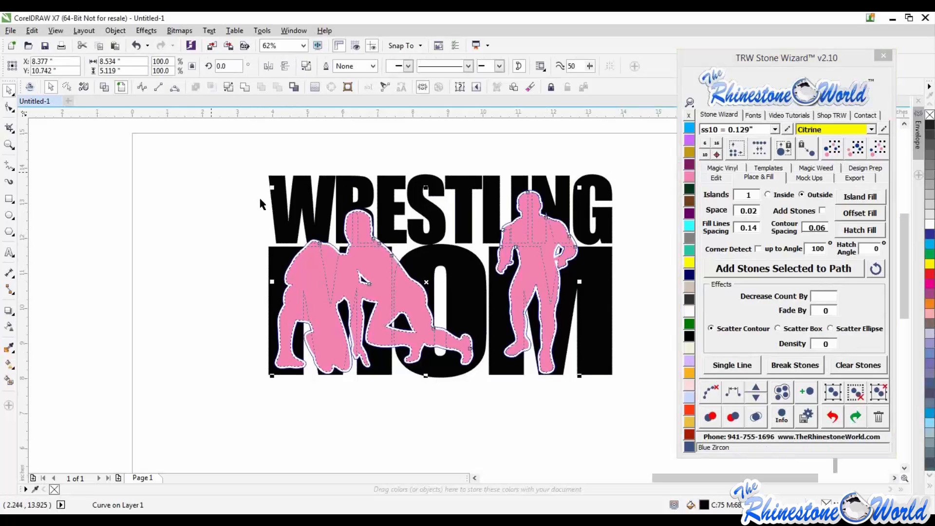
click(258, 195)
scroll(566, 234, up, 2)
click(551, 170)
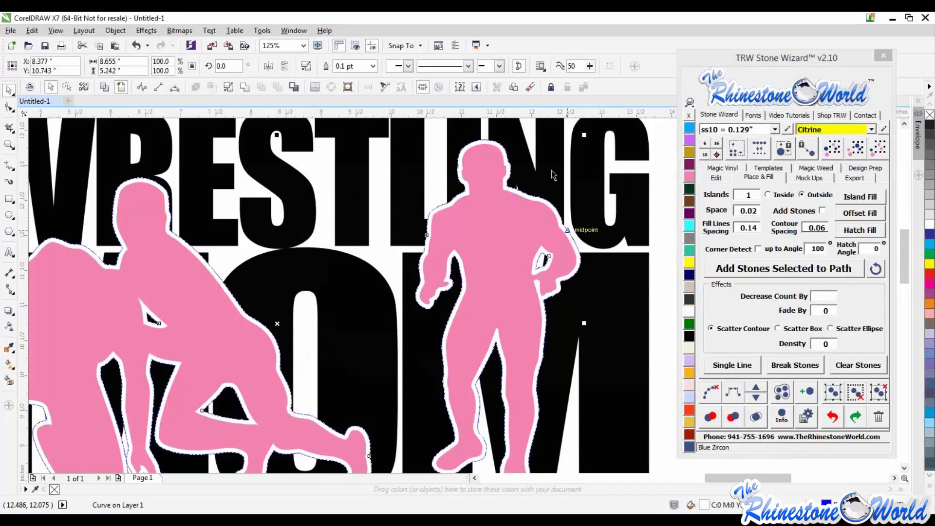
shift+click(504, 158)
click(276, 88)
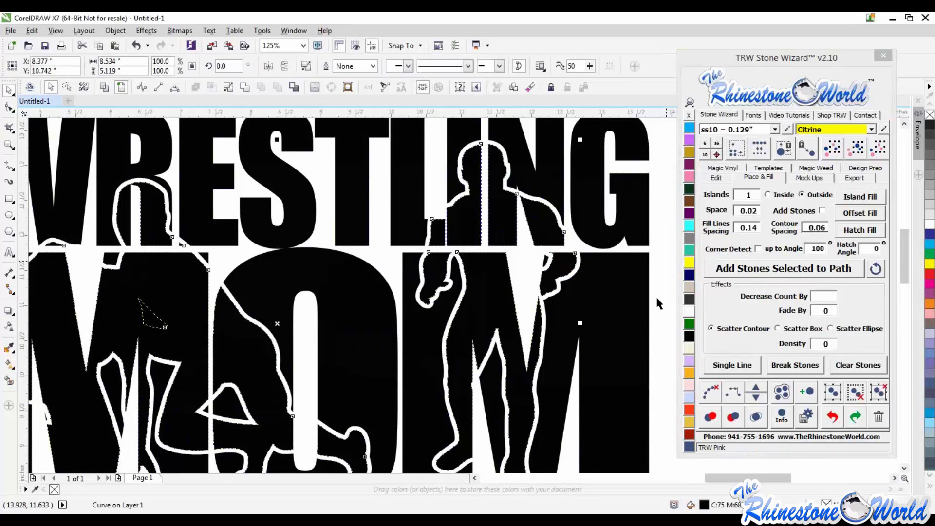
click(689, 177)
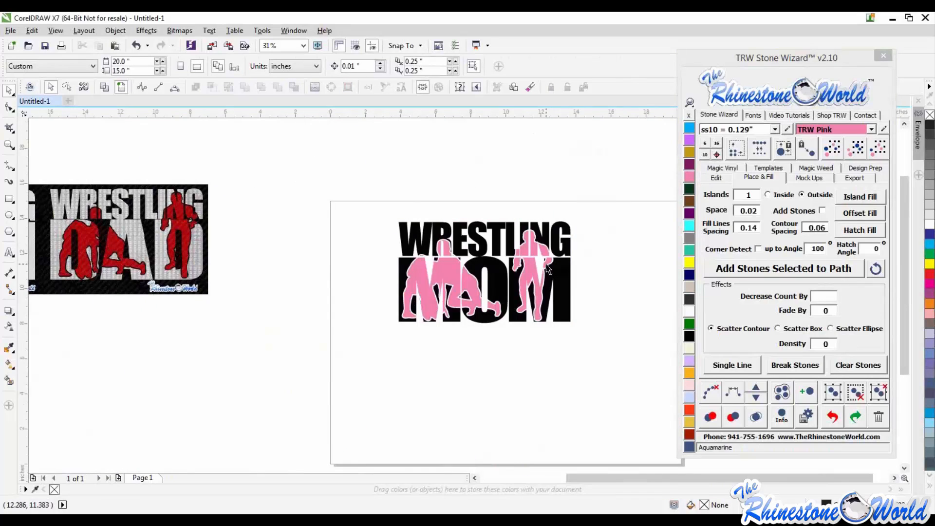
- Select the whole design and combine it into a single curve
scroll(507, 275, up, 2)
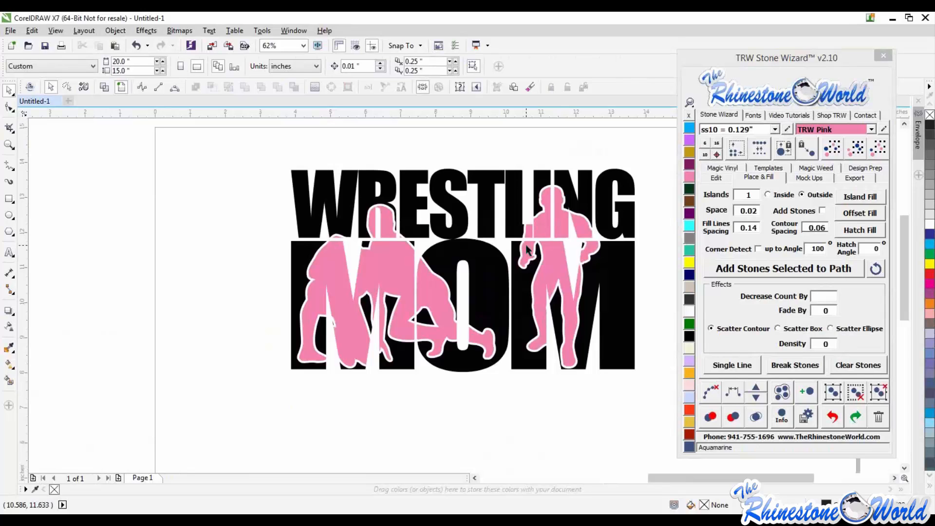
scroll(201, 271, down, 1)
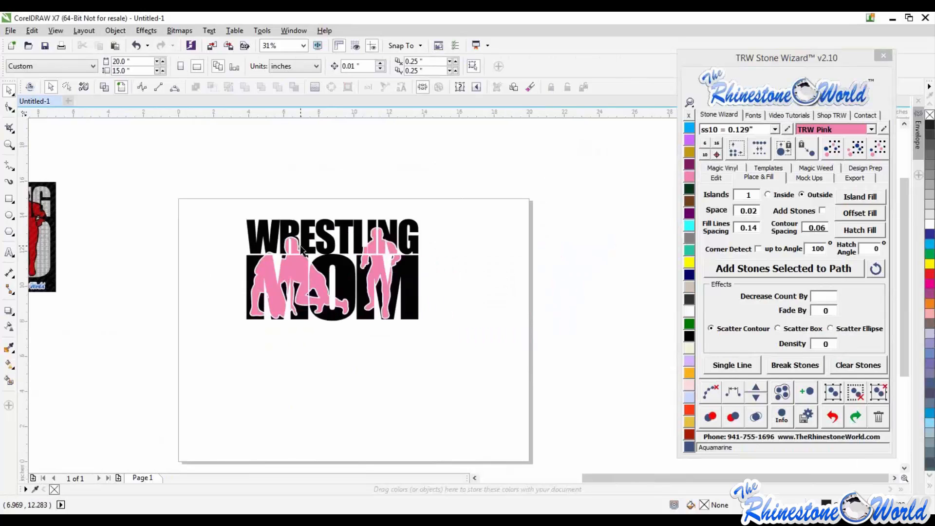
drag(460, 193, 200, 366)
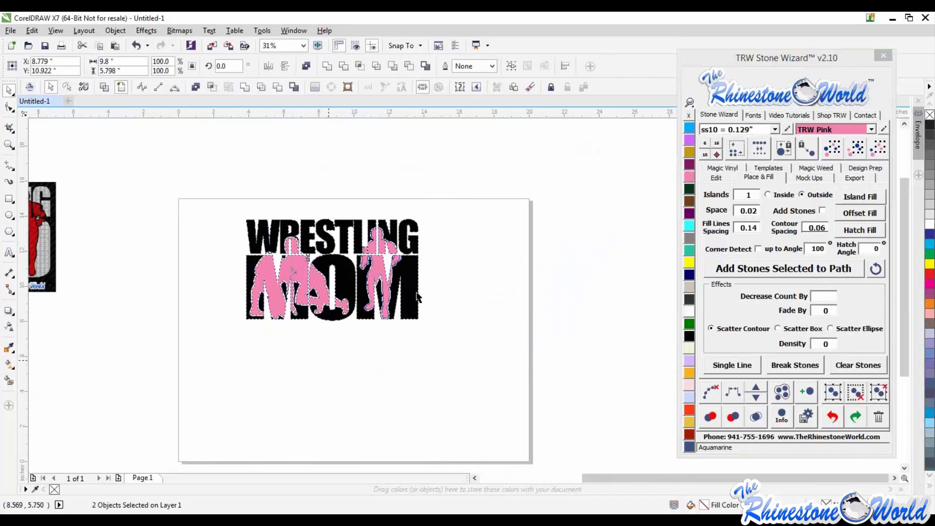
key(ctrl+l)
- Apply Electric magic vinyl fills, Silver Lens and Red, to the design
click(734, 171)
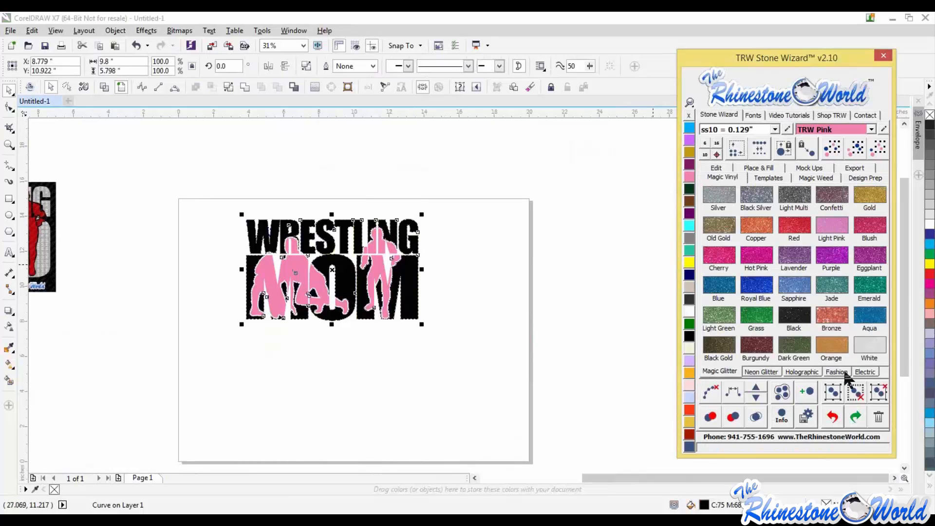
click(865, 371)
click(867, 234)
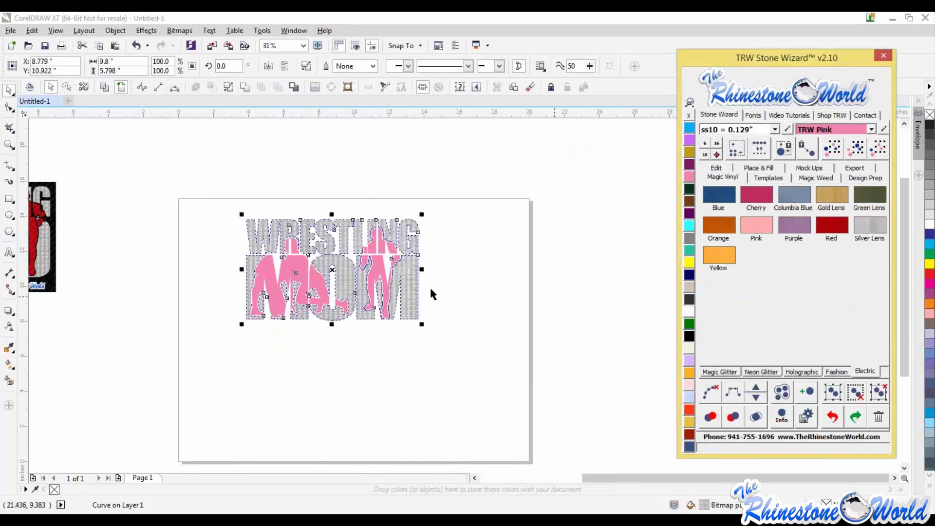
click(825, 232)
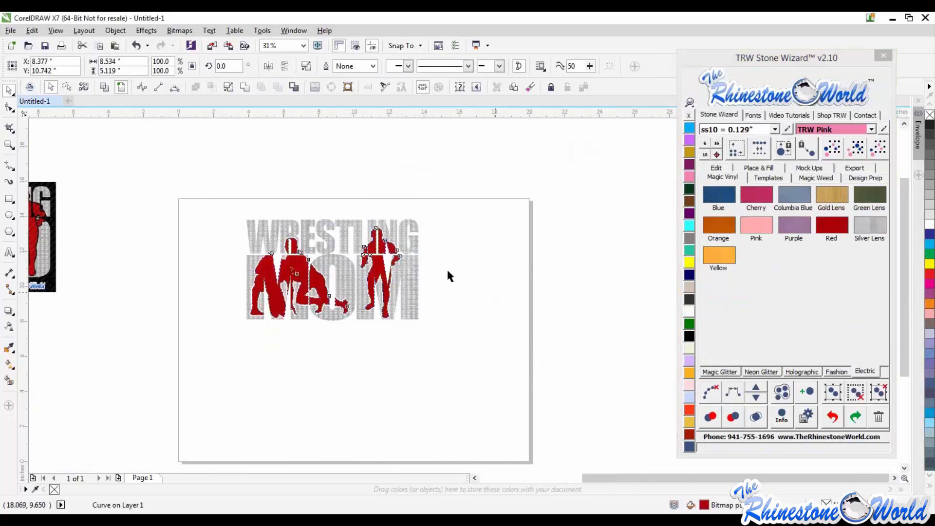
- Select the whole design and nudge it slightly up and right on the page
click(446, 268)
scroll(392, 259, down, 2)
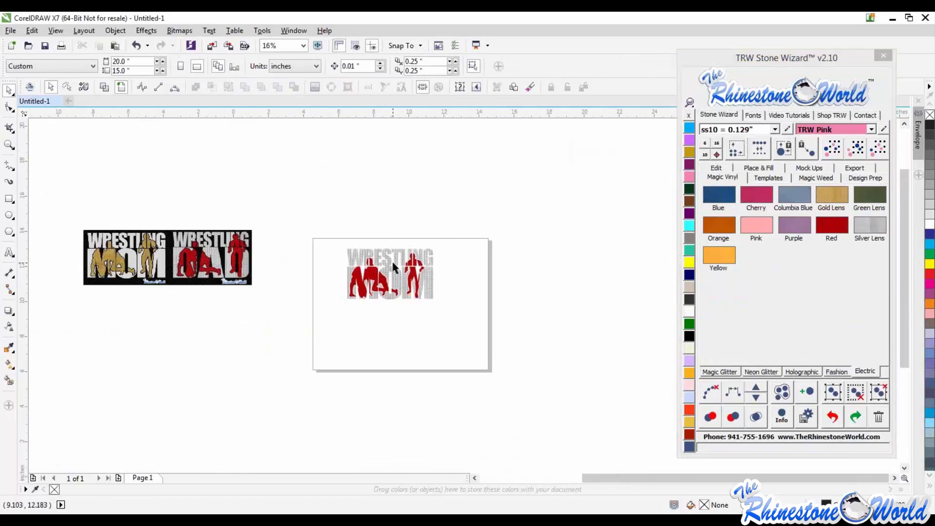
scroll(414, 270, up, 4)
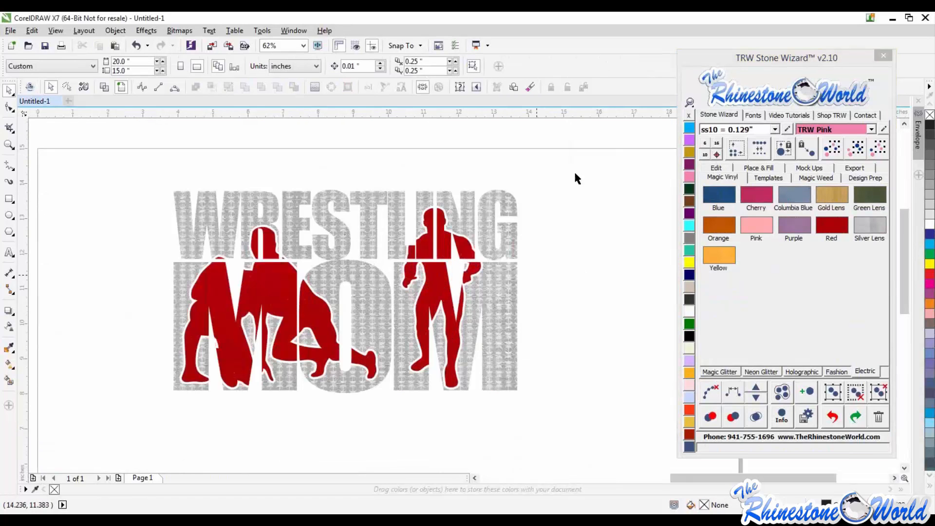
drag(573, 170, 98, 468)
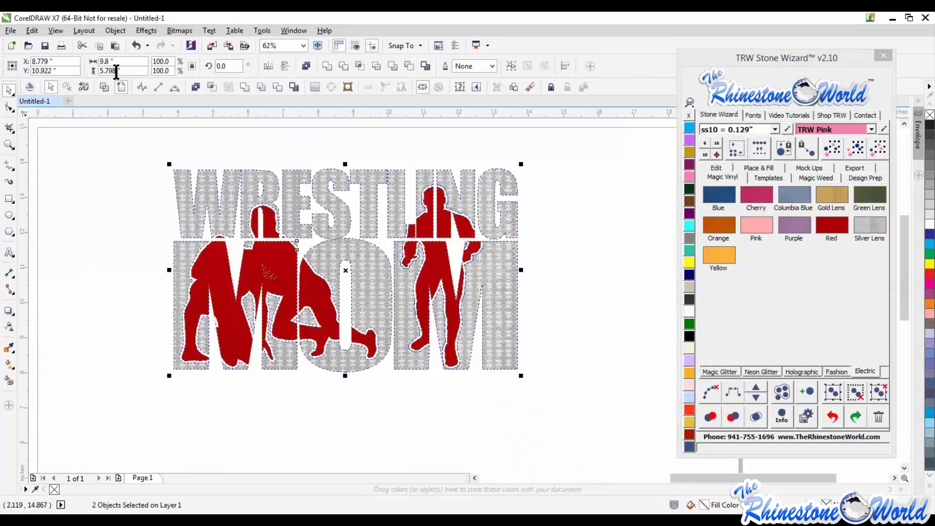
scroll(501, 232, down, 2)
drag(504, 223, 510, 218)
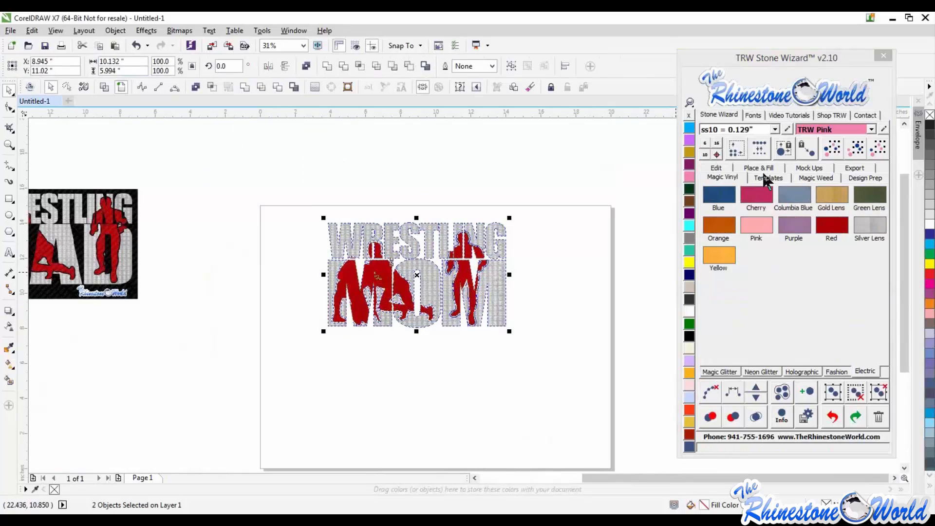
- Open the Mock Ups options and choose TRW Logo as the watermark text
click(808, 171)
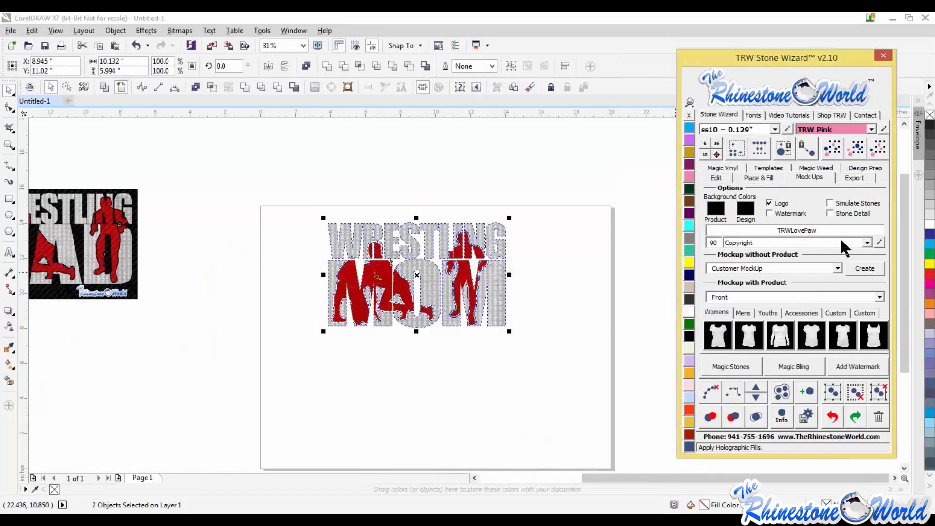
click(867, 243)
click(799, 251)
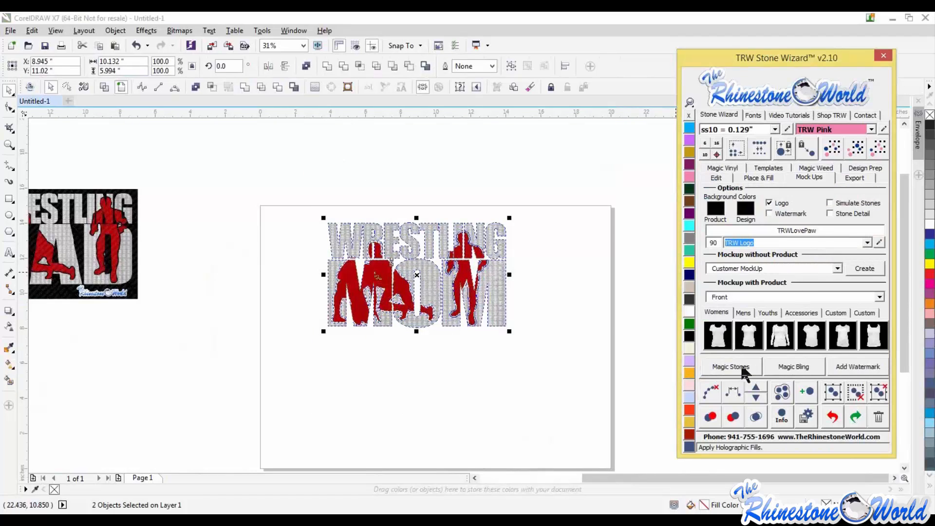
- Create a mockup on a men's T-shirt front and colour the shirt TRW Blue
click(745, 313)
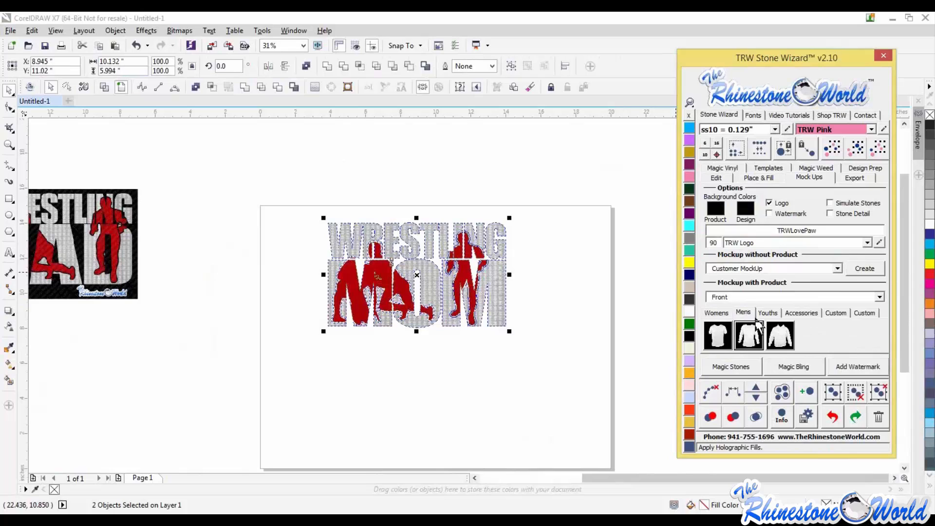
click(717, 335)
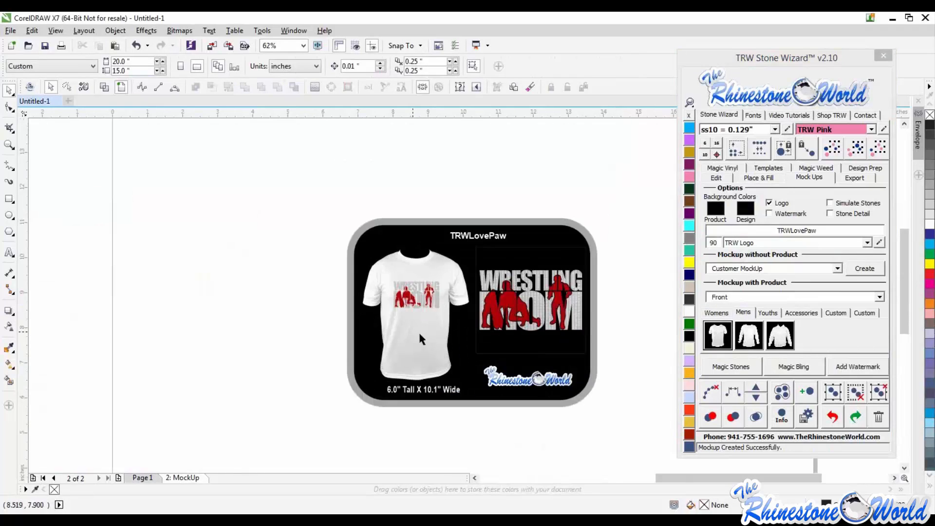
click(419, 335)
click(690, 128)
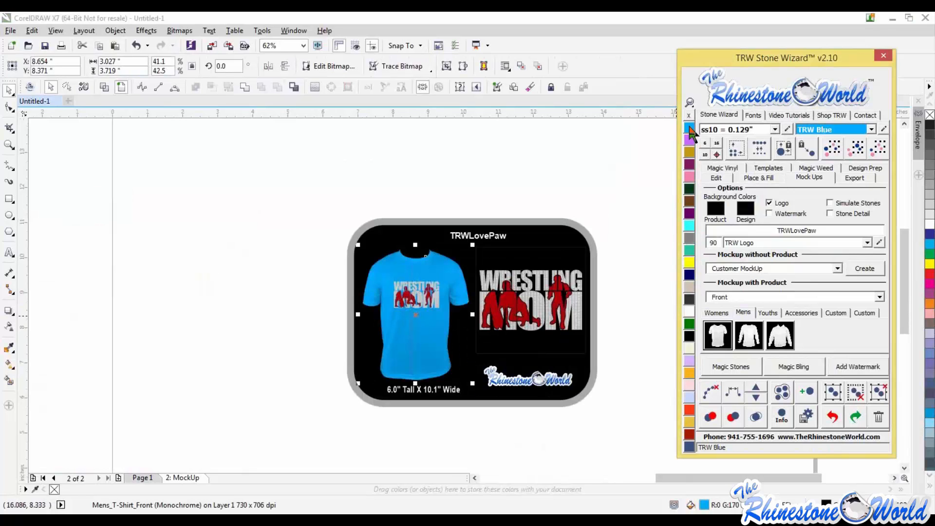
click(615, 232)
scroll(431, 312, up, 4)
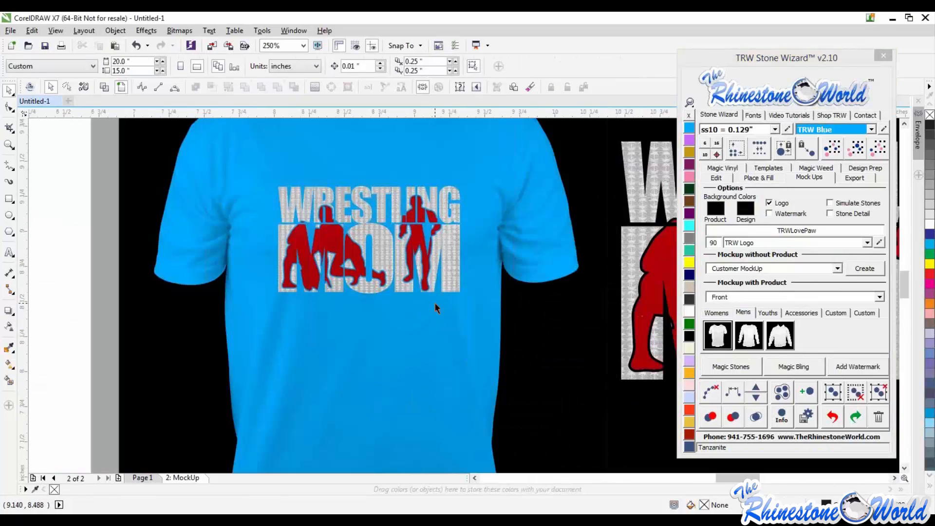
scroll(384, 280, down, 2)
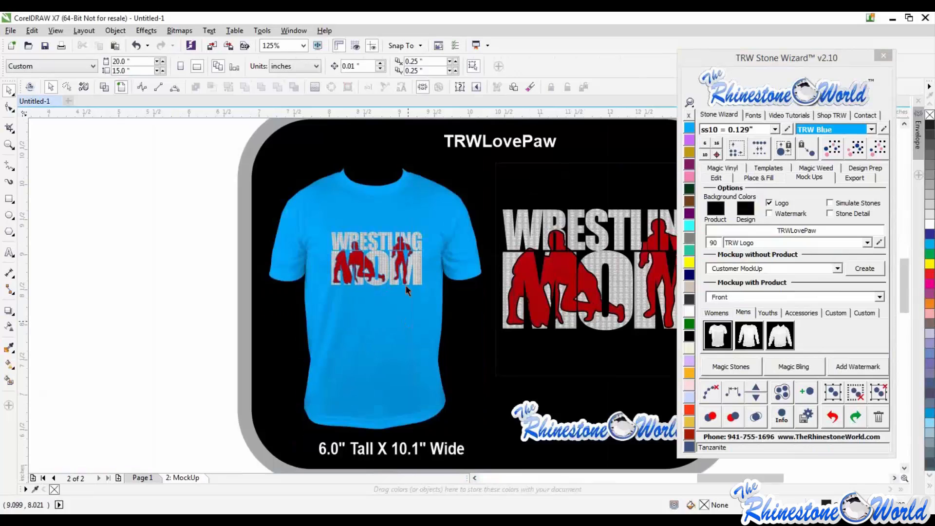
scroll(466, 288, down, 2)
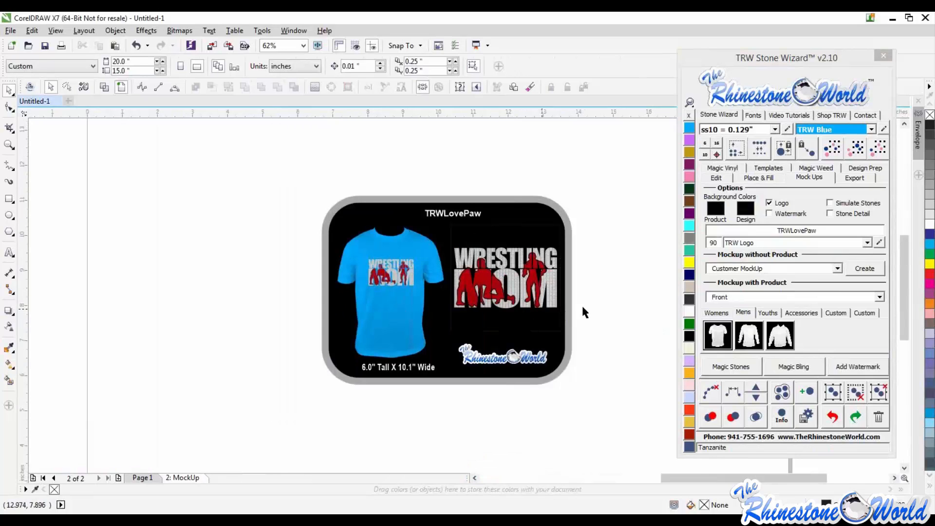
- Return to the design page, select the whole design and create TRW Magic Templates from it
click(150, 477)
scroll(300, 387, down, 1)
drag(498, 182, 186, 401)
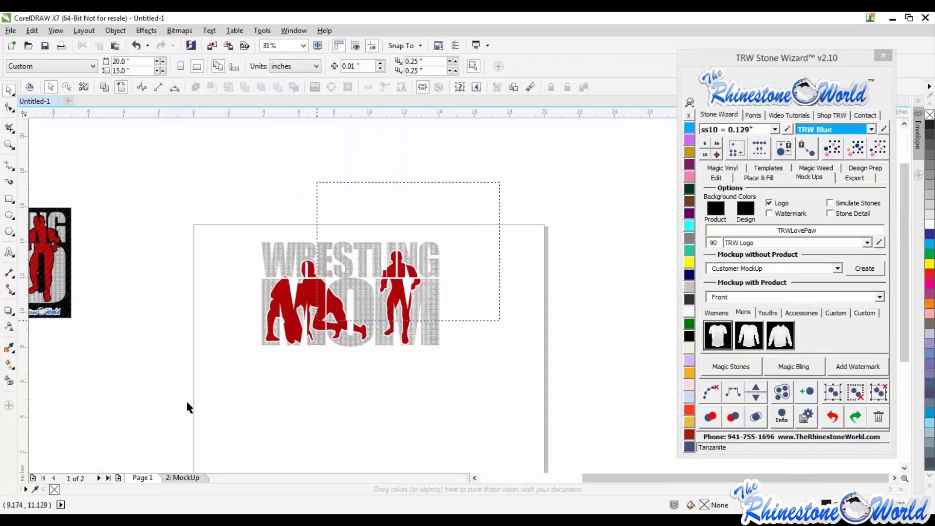
click(765, 168)
click(748, 212)
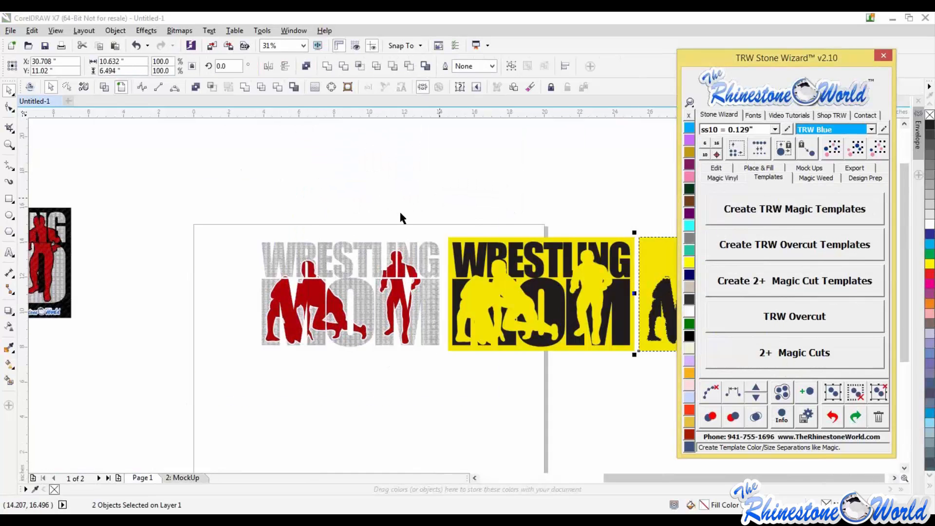
- Select both templates and mirror them horizontally
scroll(400, 214, down, 1)
drag(631, 195, 416, 340)
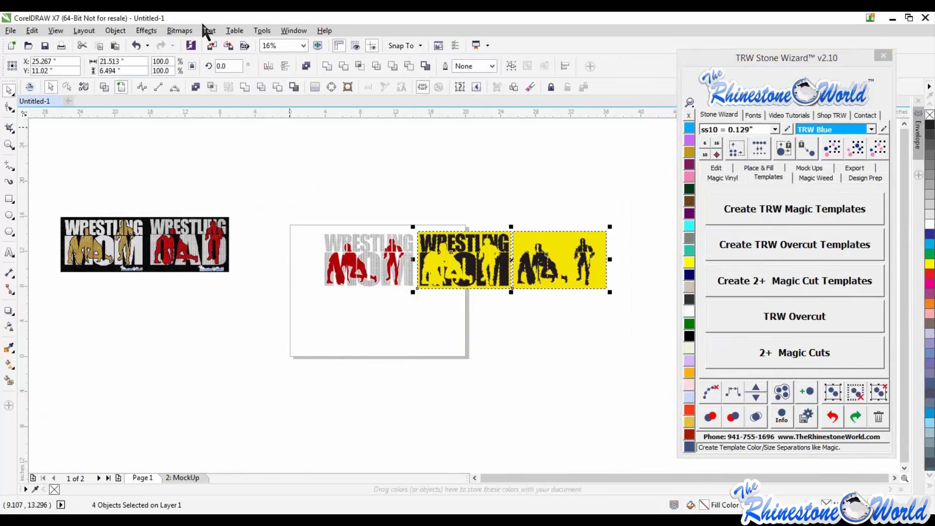
click(268, 66)
key(Escape)
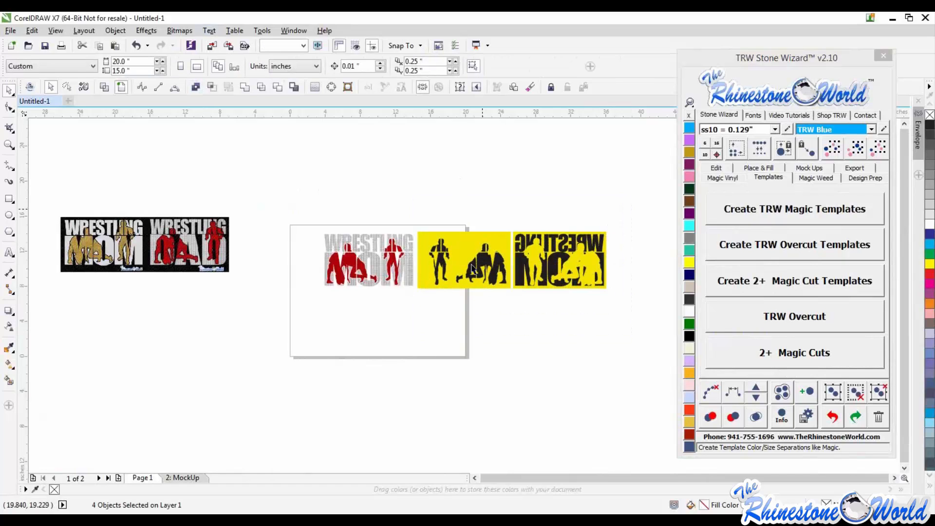
- Undo the mirroring of the templates
scroll(545, 268, up, 1)
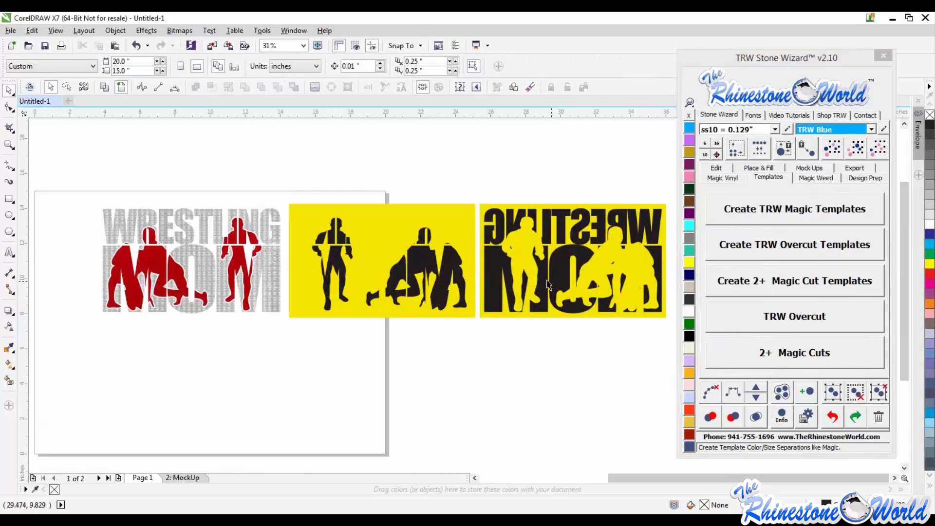
click(183, 477)
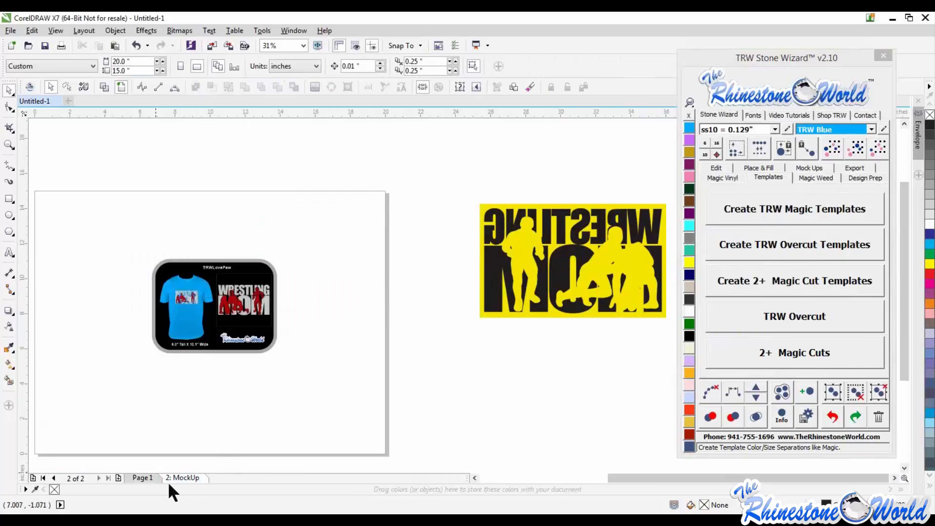
click(161, 476)
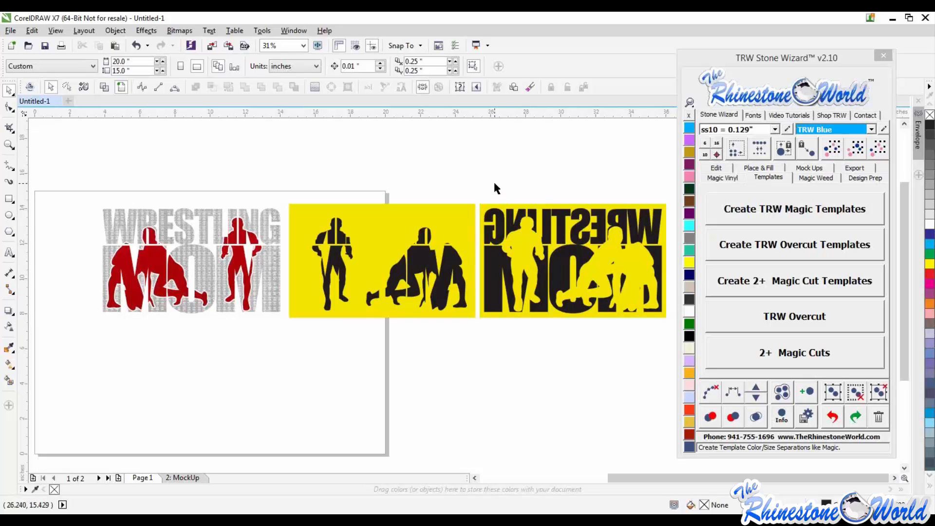
key(ctrl+z)
key(ctrl+z)
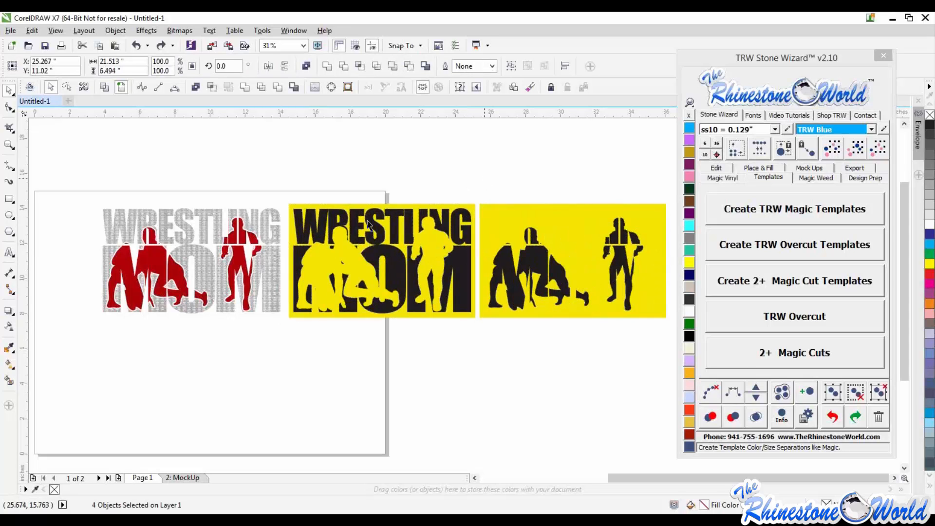
- Select both yellow templates and delete them
click(483, 174)
scroll(368, 220, down, 1)
drag(541, 190, 323, 311)
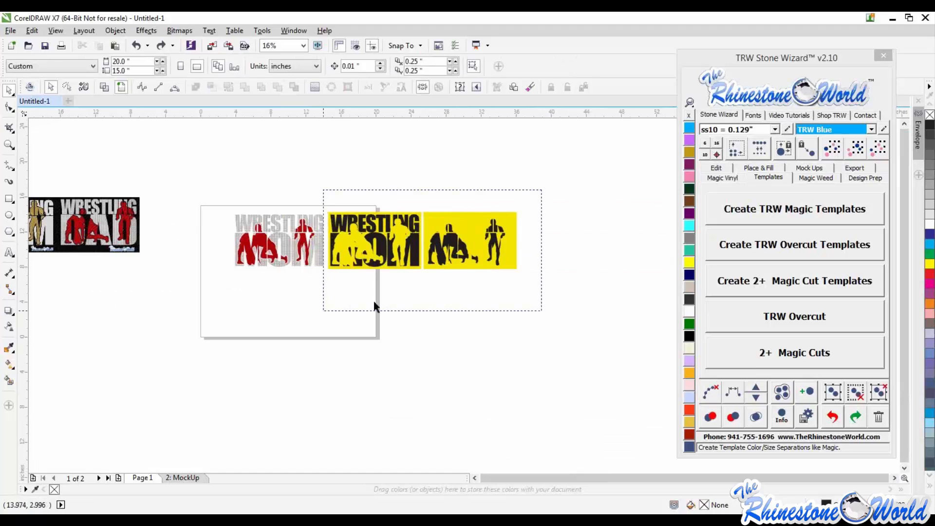
key(Delete)
- Zoom in and out to inspect the reference image and the finished Wrestling Mom design
scroll(483, 273, down, 1)
scroll(232, 249, up, 2)
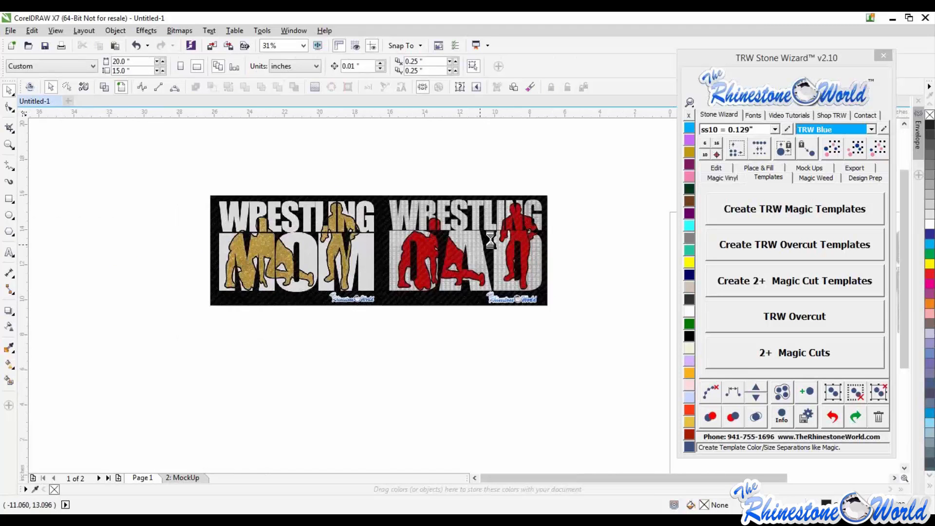
scroll(490, 241, up, 3)
scroll(446, 284, down, 1)
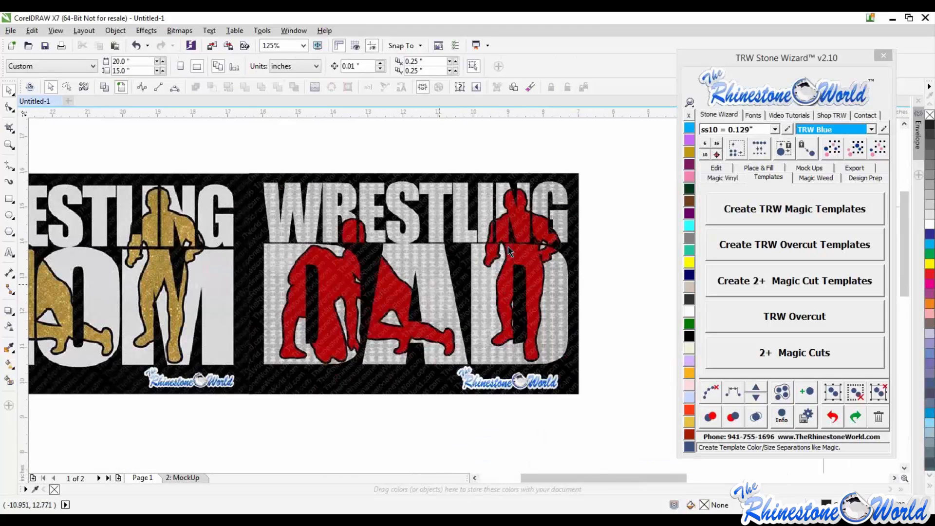
scroll(493, 232, down, 1)
scroll(565, 237, up, 2)
scroll(565, 237, up, 2)
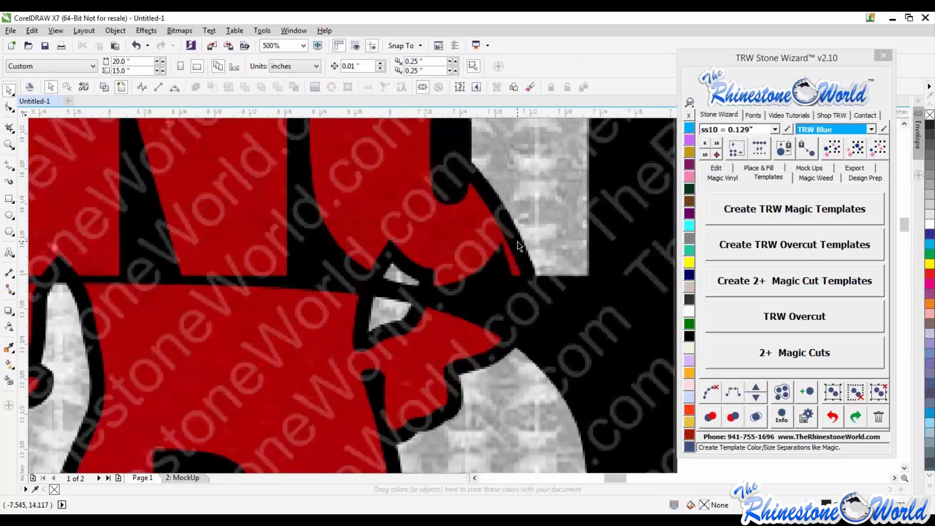
scroll(519, 246, down, 2)
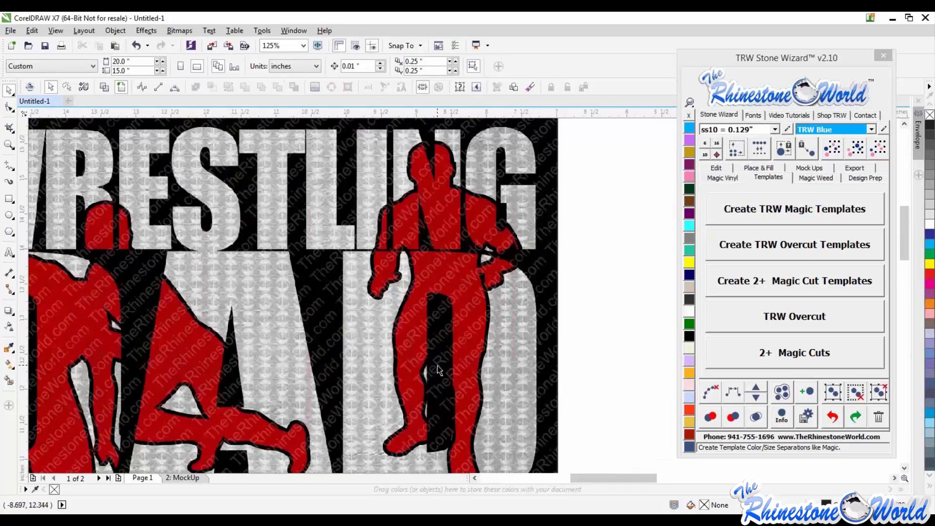
scroll(444, 312, down, 2)
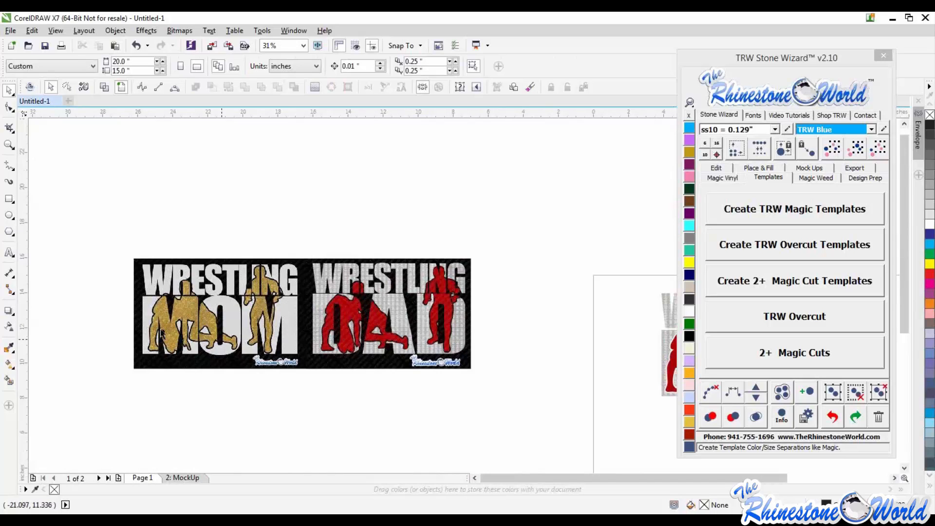
scroll(161, 333, up, 1)
scroll(161, 332, down, 1)
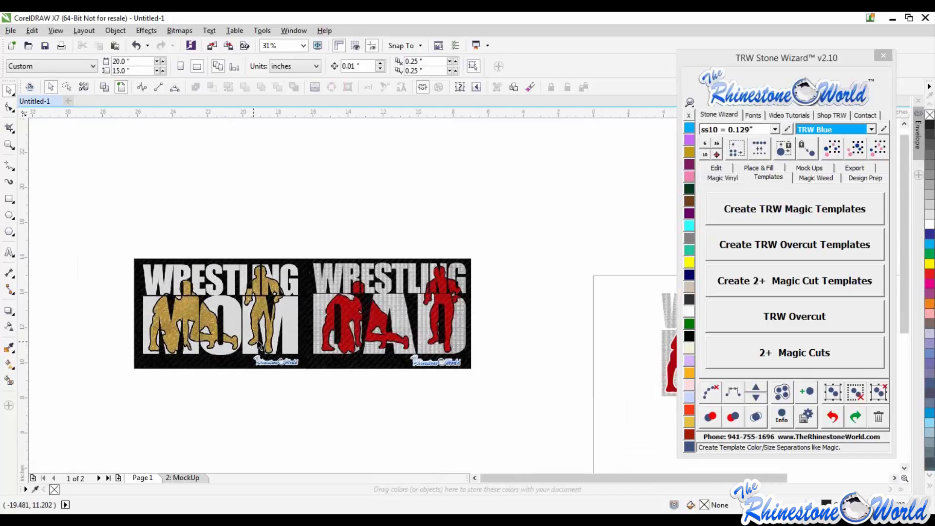
scroll(258, 344, up, 1)
scroll(258, 344, down, 2)
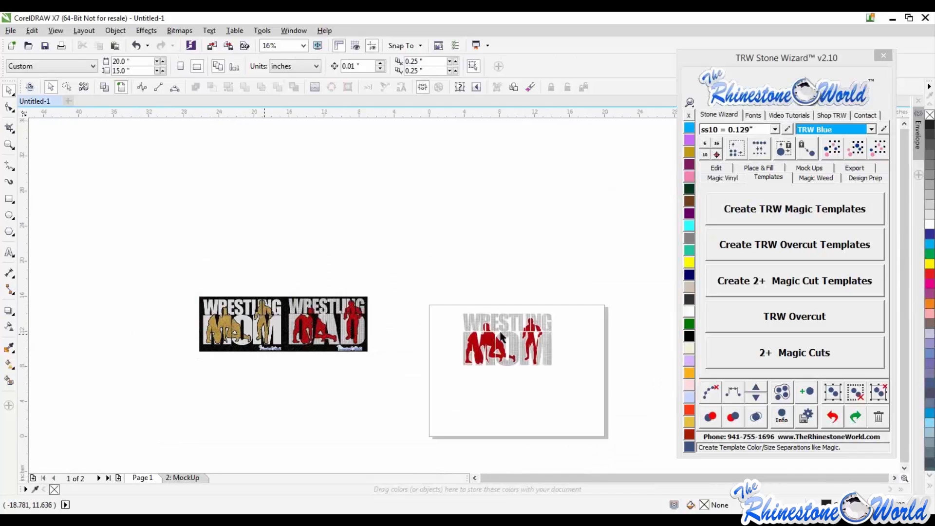
scroll(551, 355, up, 1)
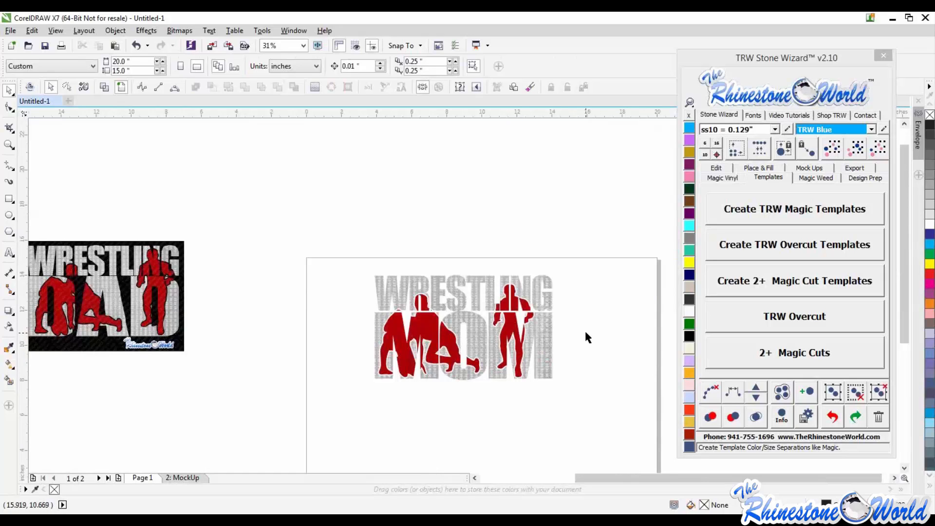
scroll(582, 328, down, 1)
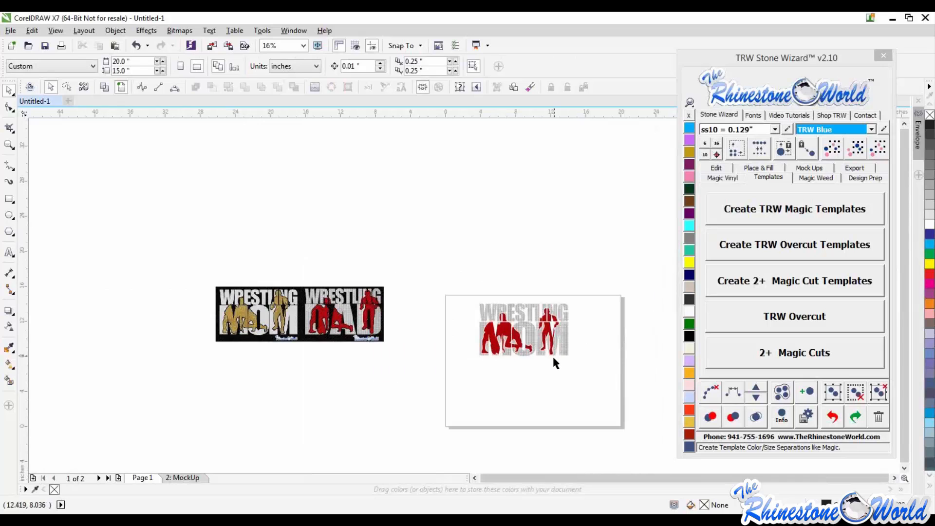
scroll(553, 360, up, 1)
scroll(327, 225, down, 1)
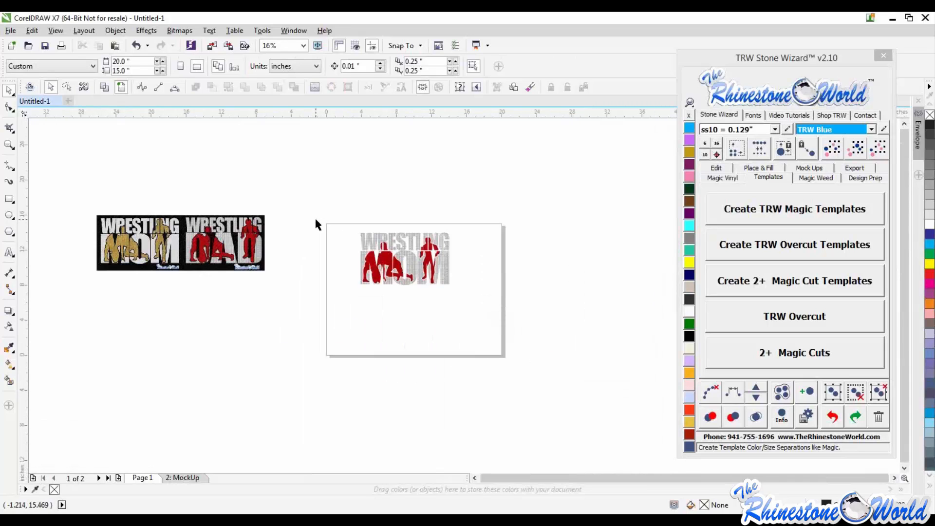
scroll(417, 263, up, 1)
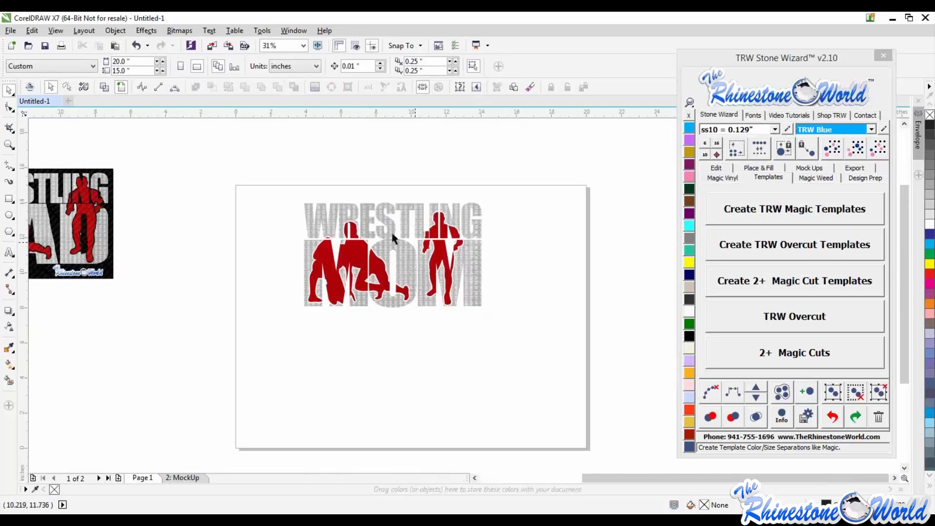
scroll(390, 232, up, 5)
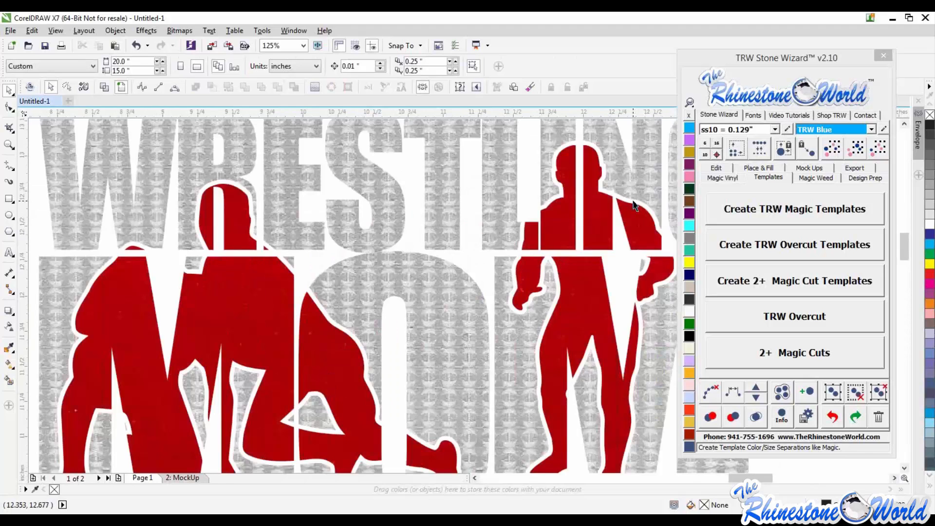
scroll(490, 267, down, 3)
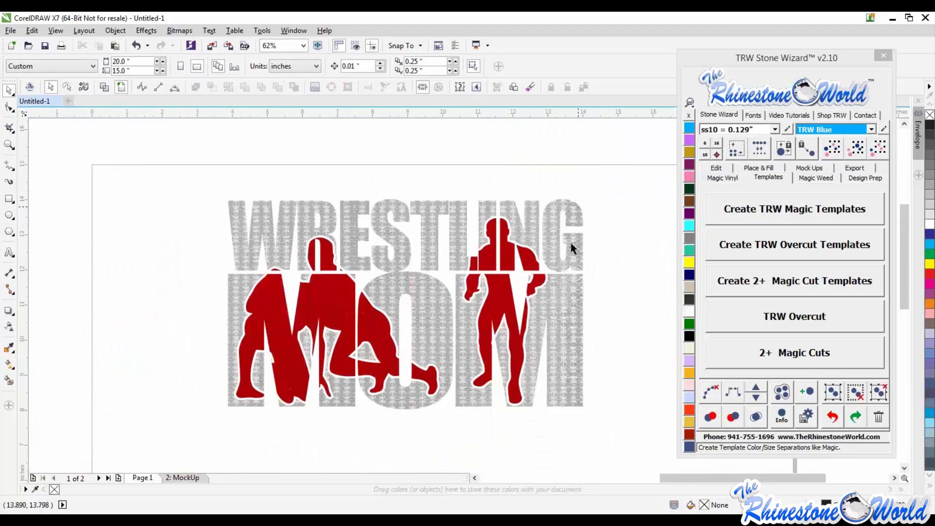
scroll(569, 323, up, 2)
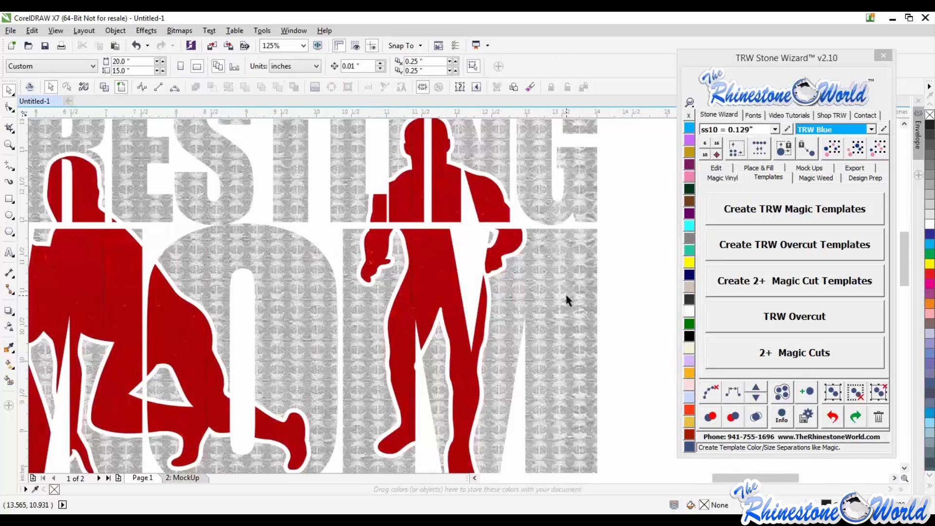
scroll(565, 294, down, 2)
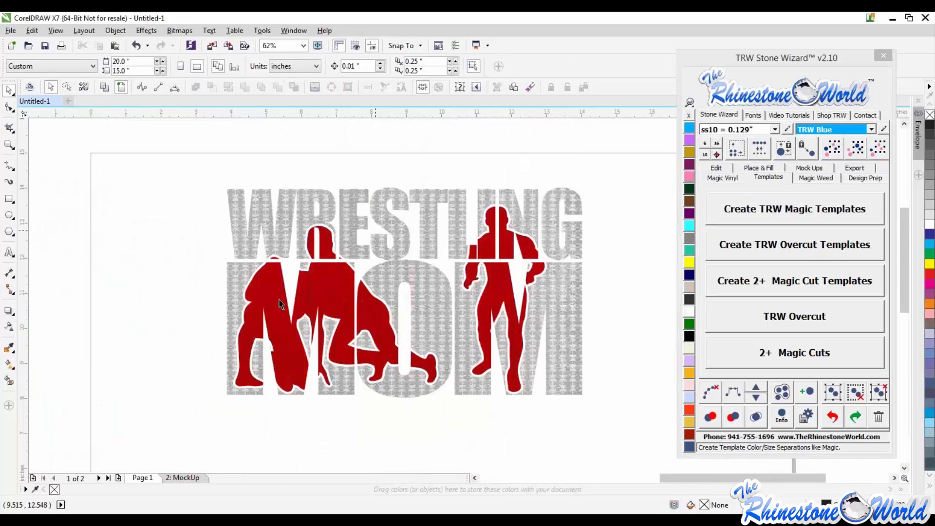
scroll(516, 227, up, 2)
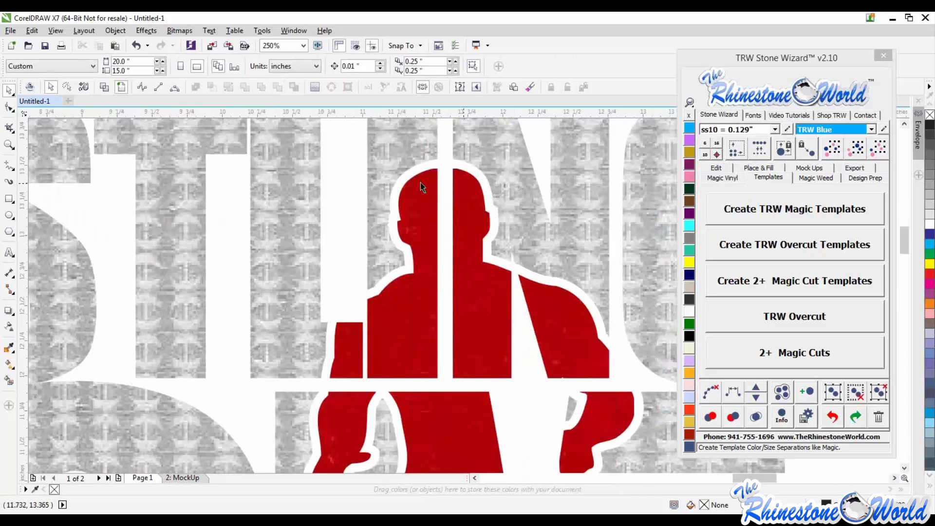
scroll(370, 305, down, 2)
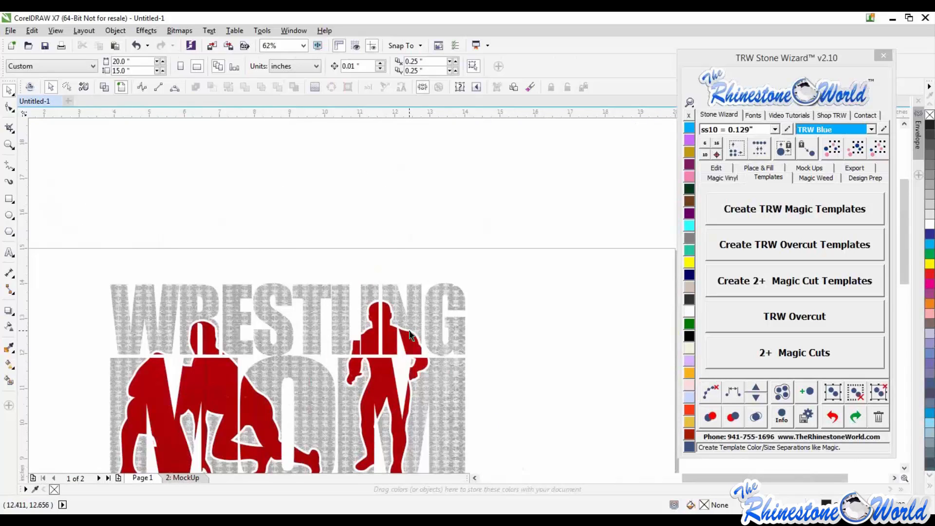
scroll(414, 322, down, 1)
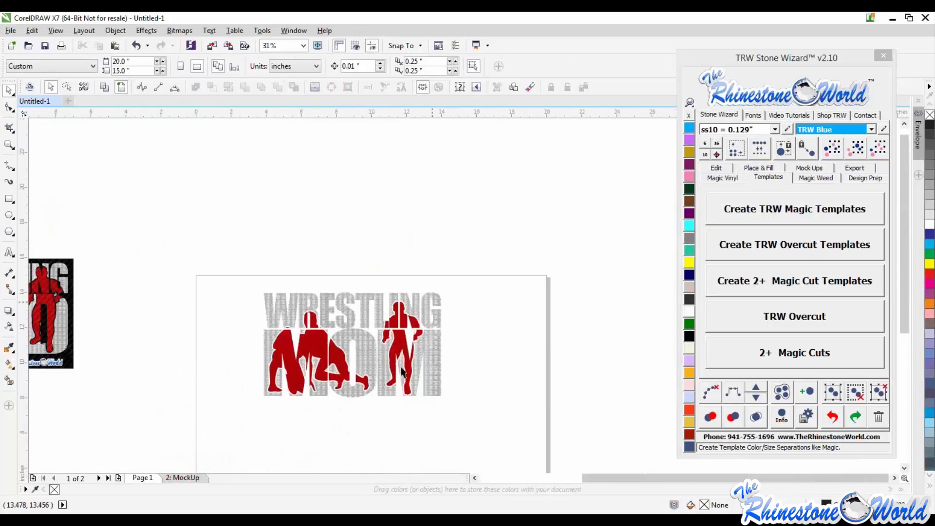
scroll(382, 373, up, 1)
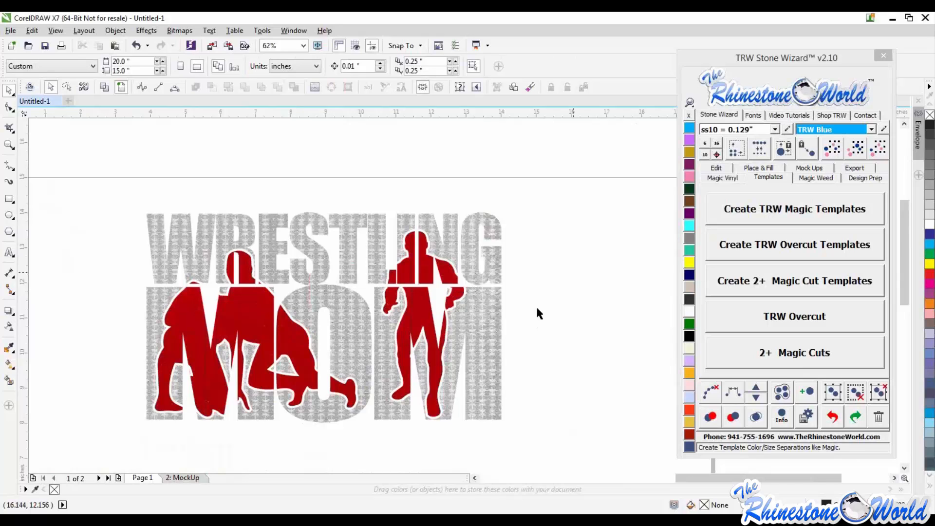
scroll(572, 302, down, 2)
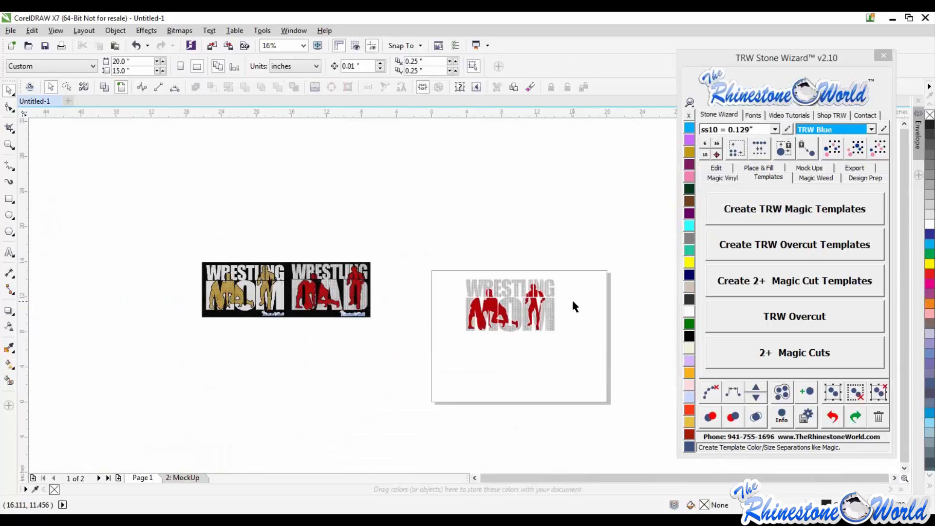
scroll(433, 258, up, 1)
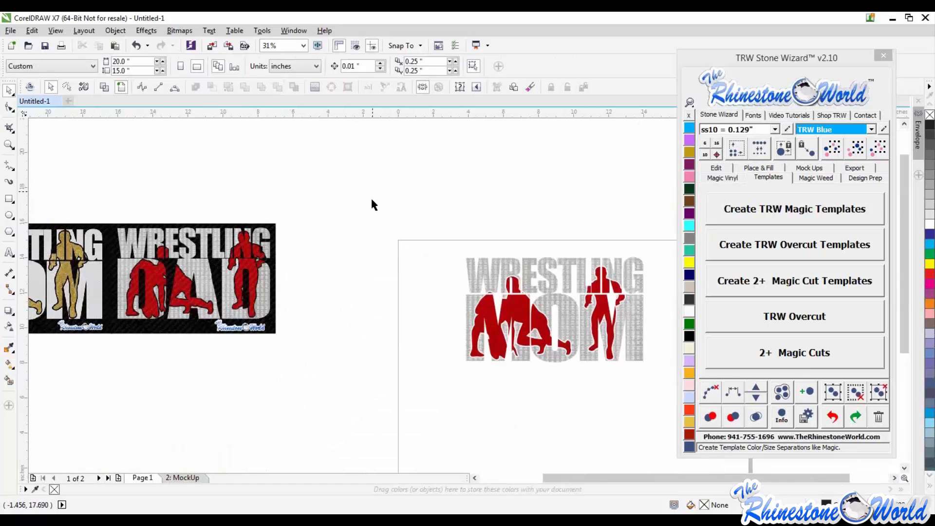
scroll(370, 197, down, 1)
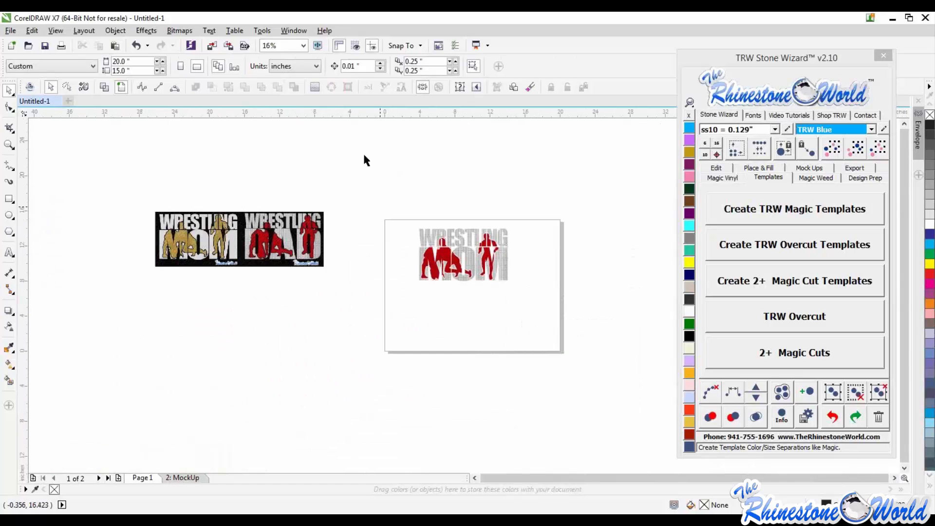
click(197, 477)
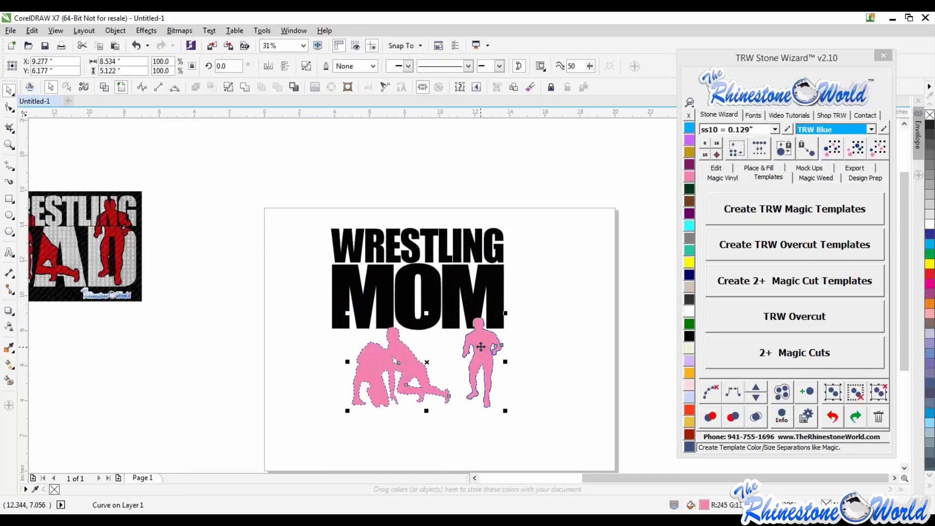
- Undo the last three edits and move both wrestler silhouettes below the WRESTLING MOM text
key(ctrl+z)
key(ctrl+z)
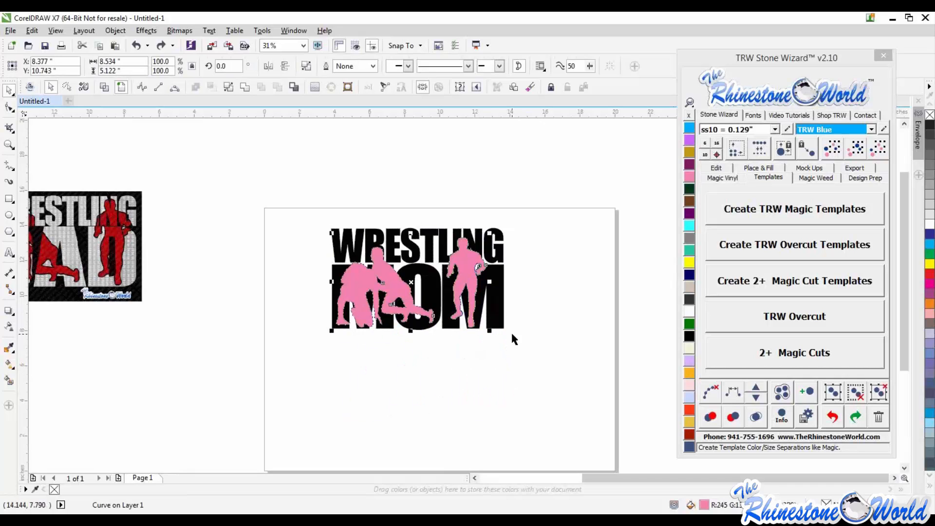
key(ctrl+z)
click(534, 299)
drag(472, 272, 472, 389)
drag(389, 283, 382, 395)
drag(449, 313, 477, 339)
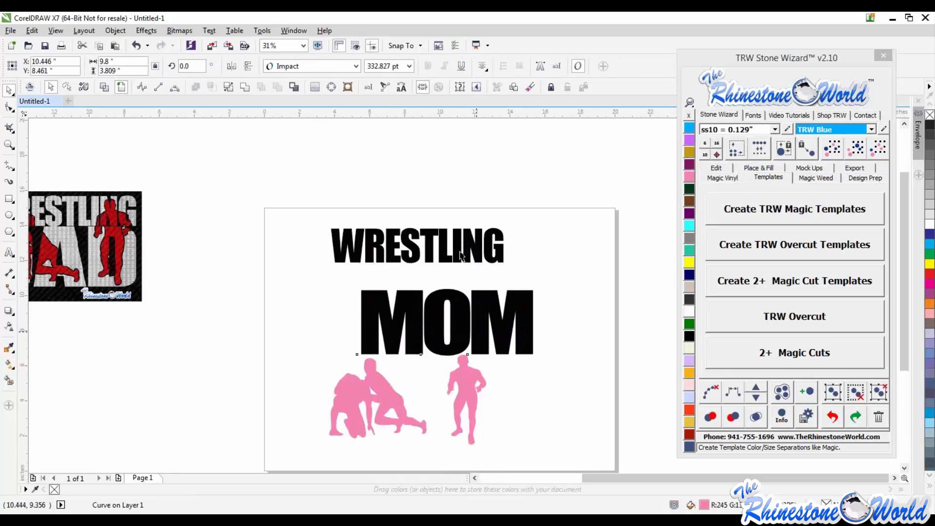
click(455, 255)
key(ctrl+z)
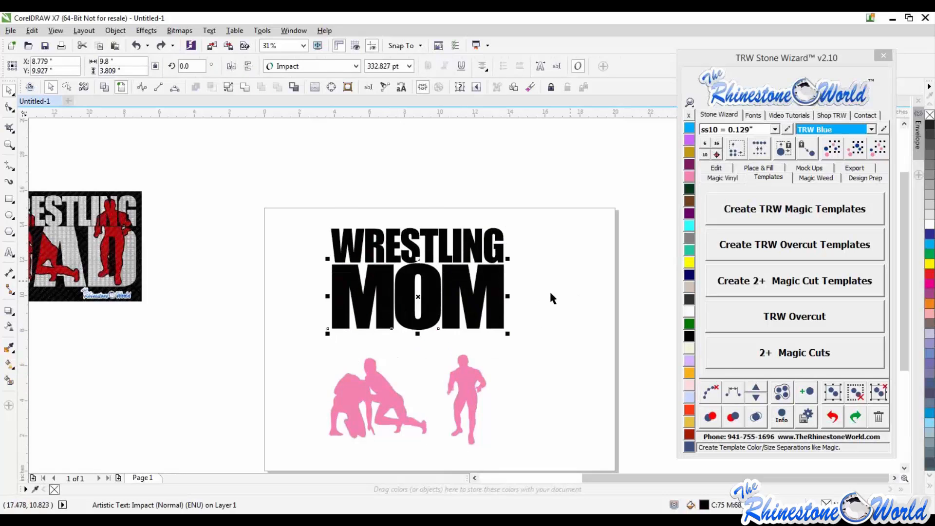
key(ctrl+z)
- Arrange the kneeling pair and the standing wrestler side by side beneath the WRESTLING MOM text
drag(373, 305, 374, 389)
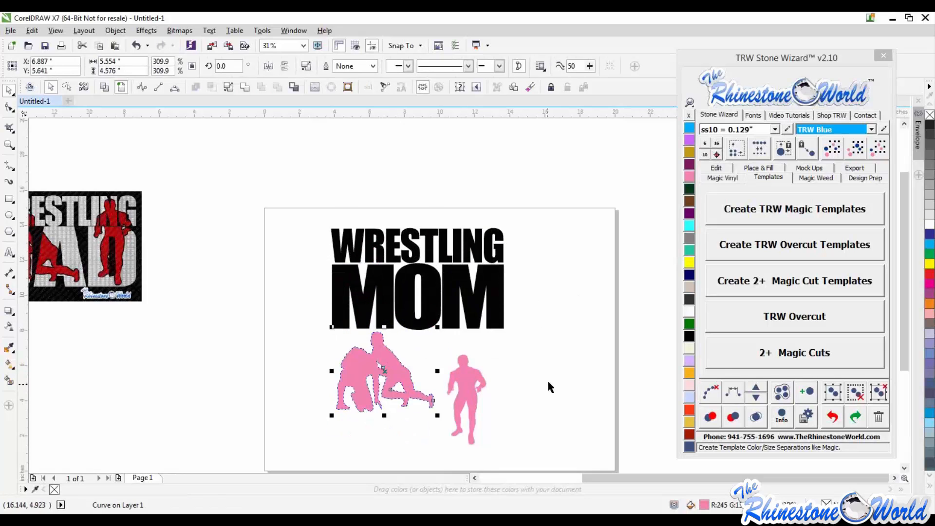
click(548, 386)
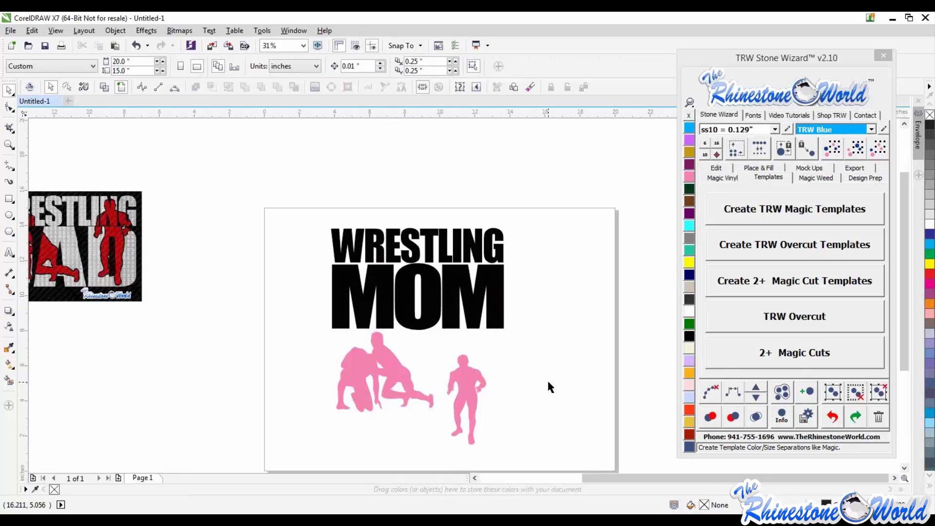
drag(466, 390, 473, 365)
click(543, 359)
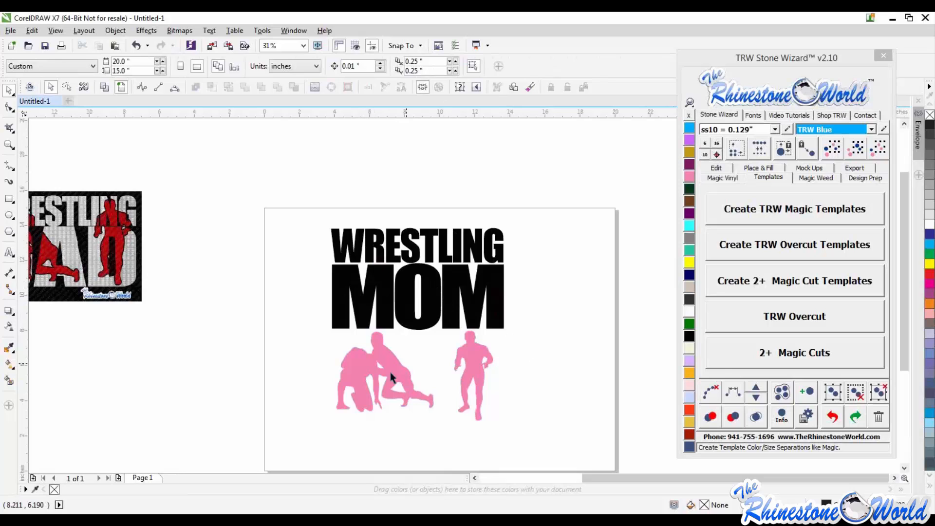
drag(392, 374, 398, 387)
drag(474, 372, 479, 383)
drag(382, 377, 376, 376)
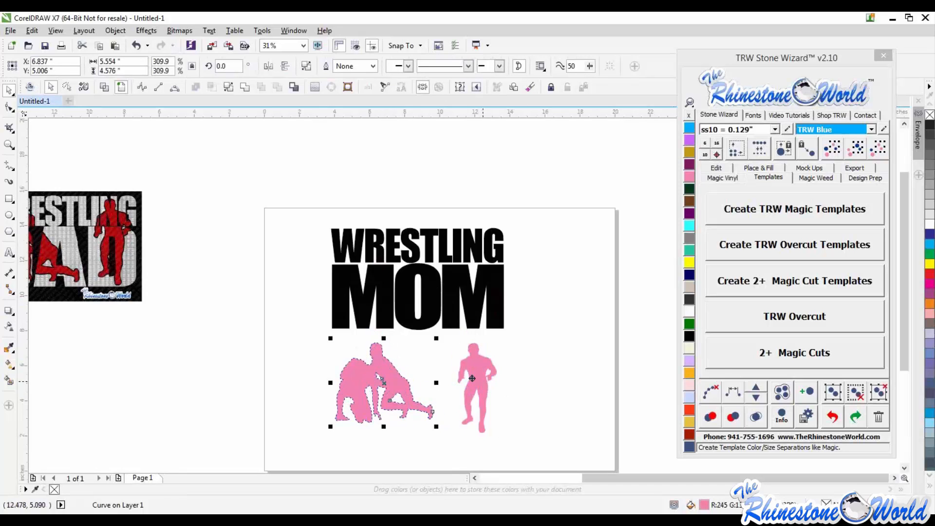
drag(484, 384, 475, 381)
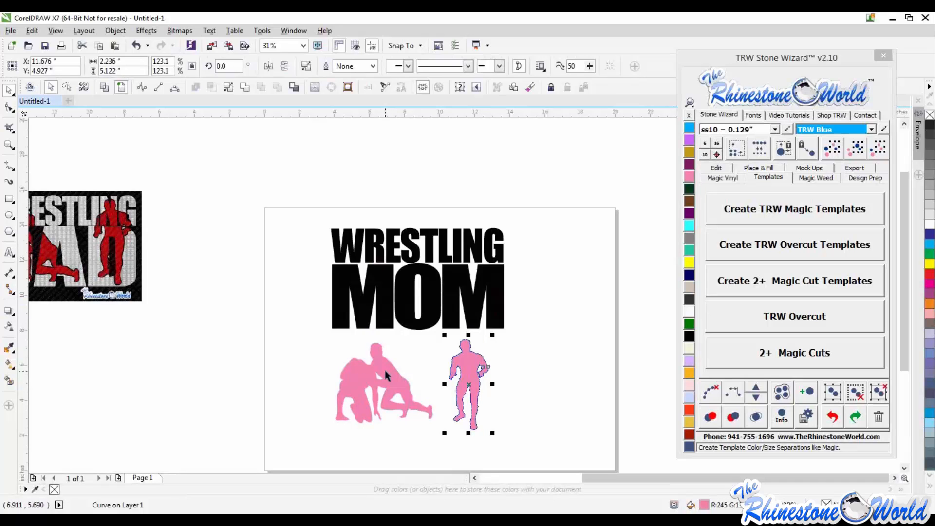
click(509, 364)
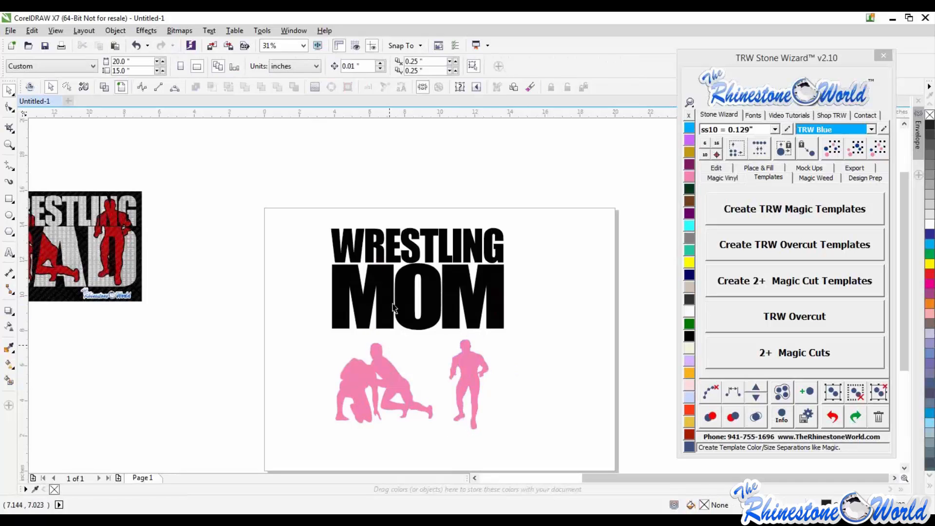
- Select both text lines, scale them slightly to about 99.5%, and convert them to curves
drag(304, 208, 576, 343)
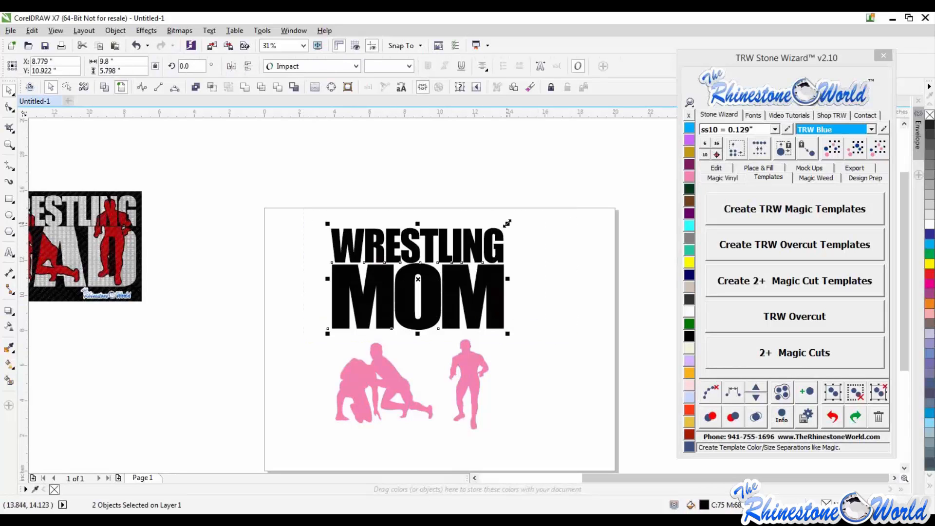
drag(506, 223, 510, 224)
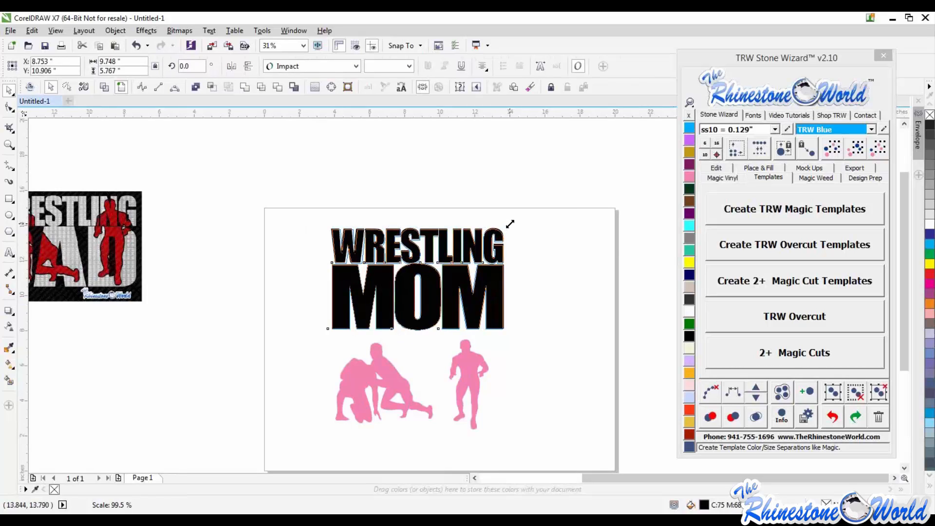
drag(510, 224, 510, 222)
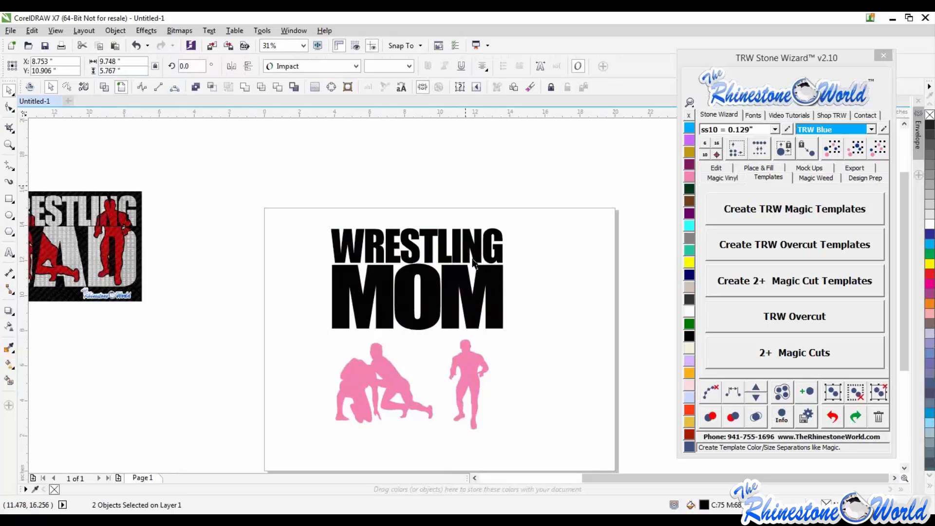
click(541, 219)
drag(545, 182, 329, 335)
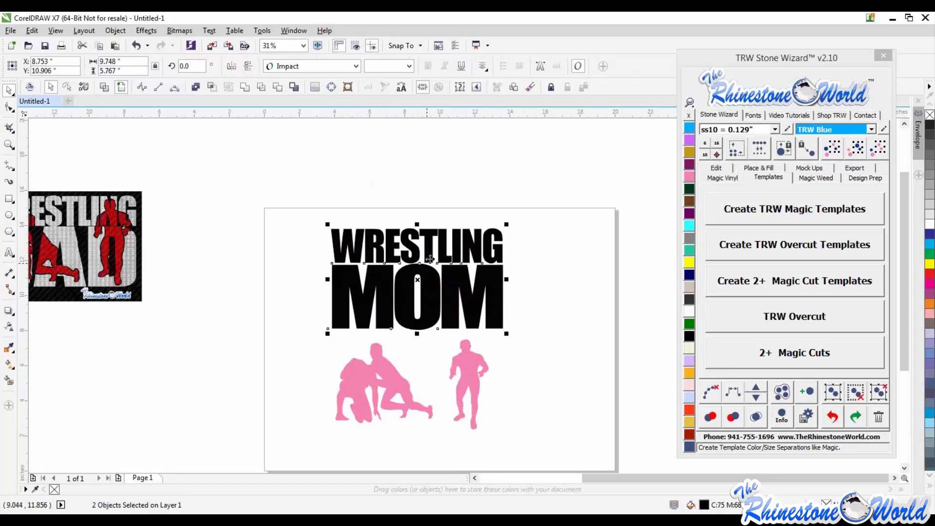
click(196, 87)
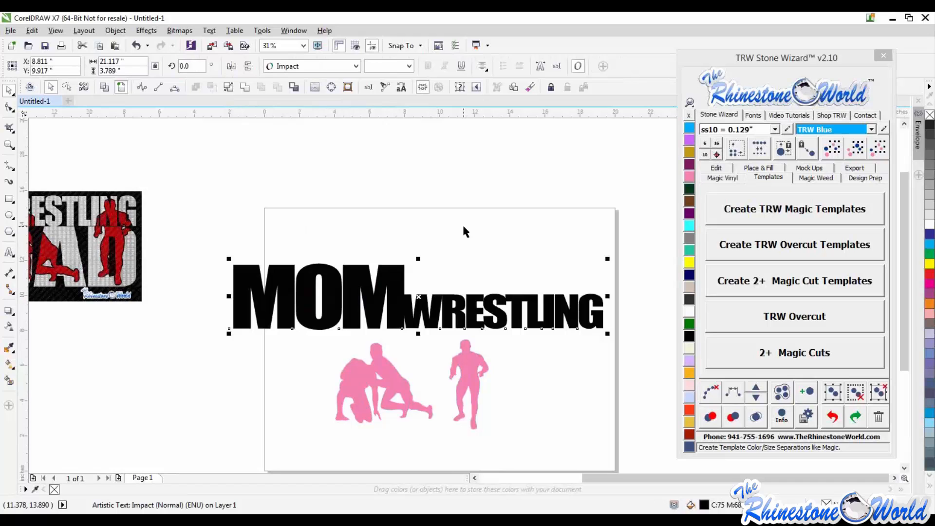
key(ctrl+z)
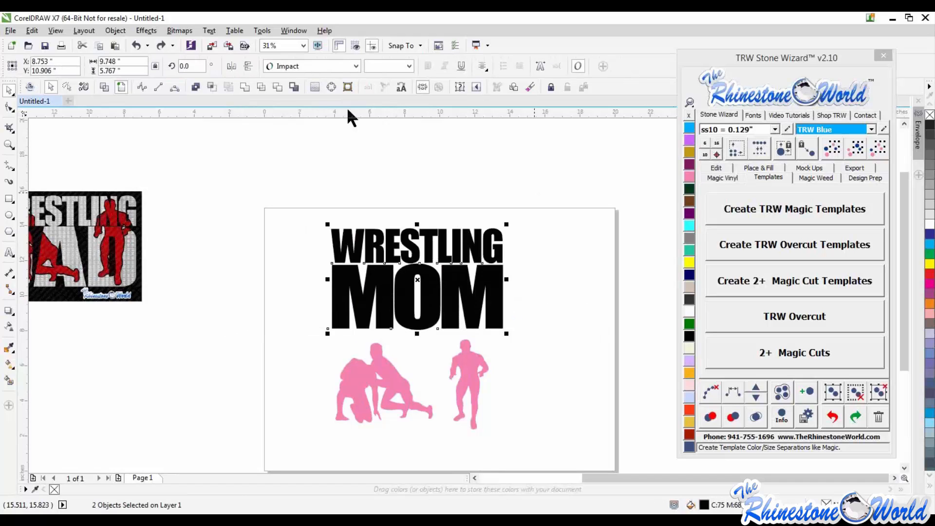
click(331, 87)
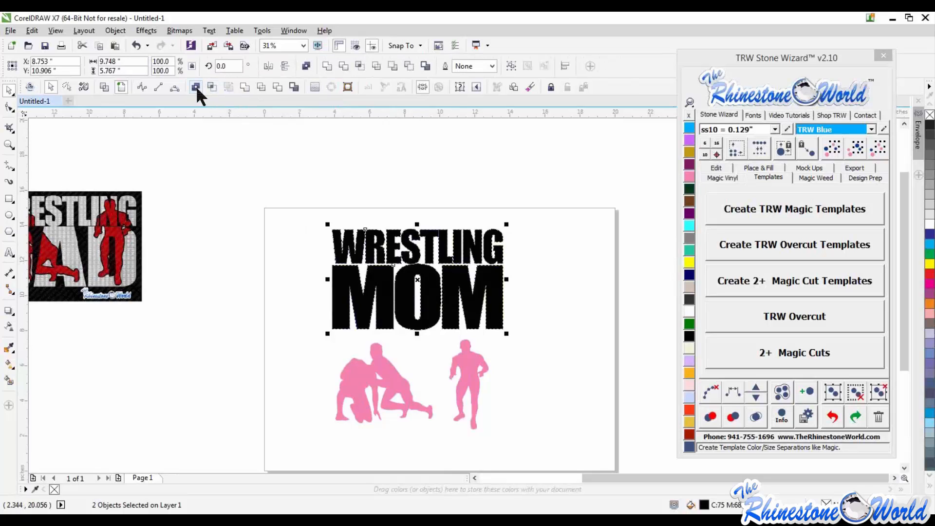
click(280, 196)
drag(362, 251, 440, 342)
key(ctrl+z)
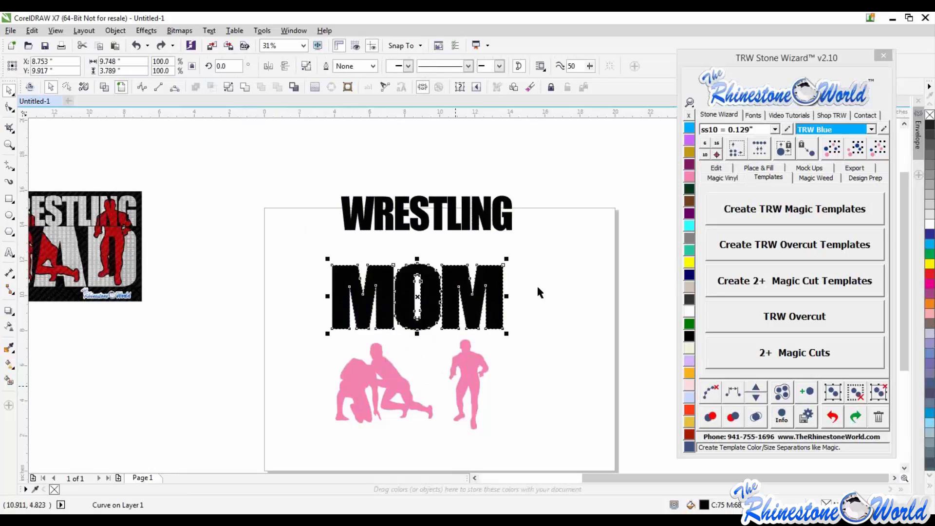
key(ctrl+z)
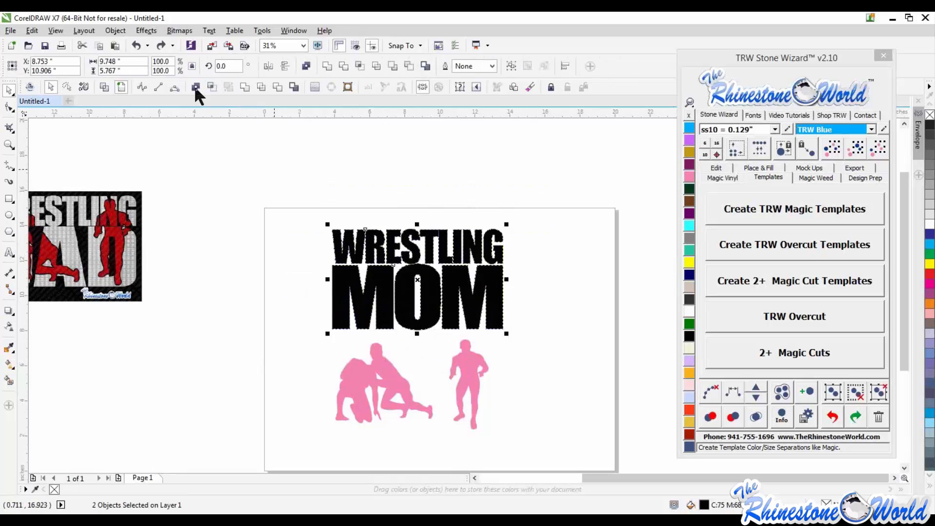
- Combine the WRESTLING and MOM curves into one object and move it up on the page
click(196, 86)
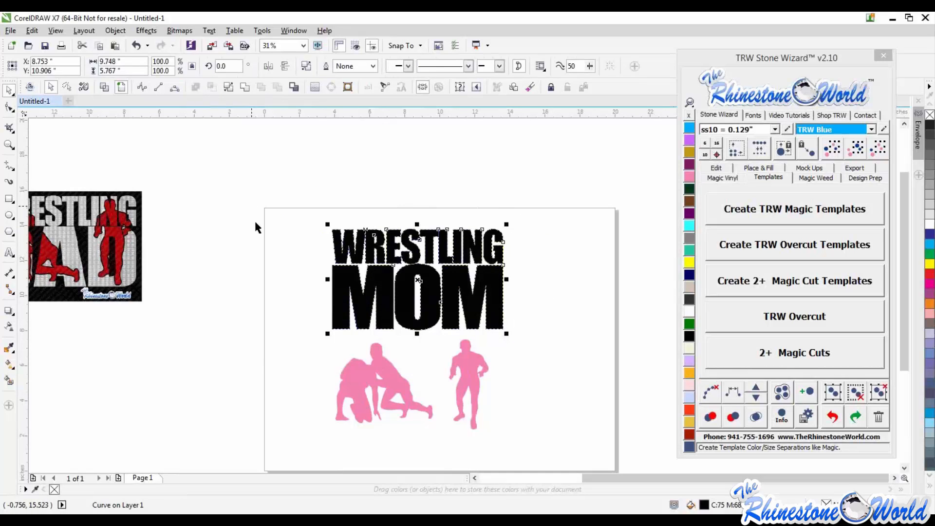
drag(408, 304, 383, 303)
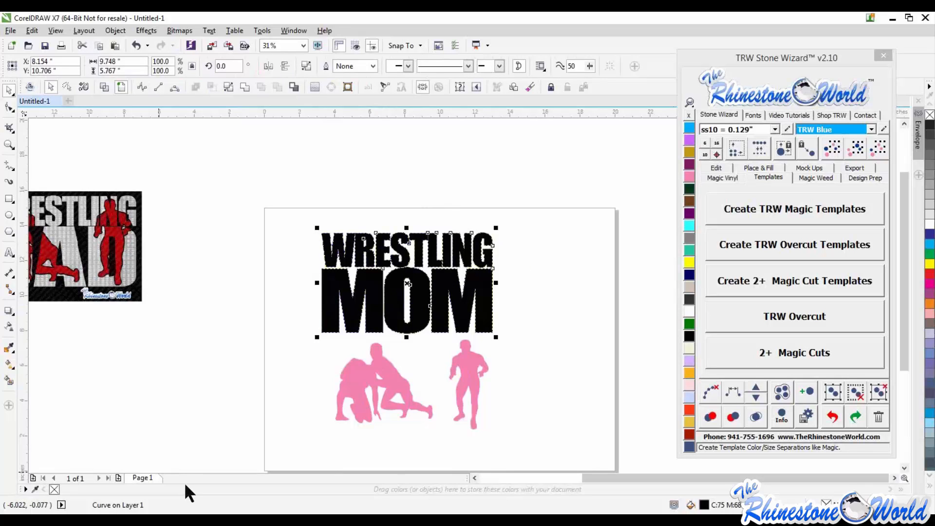
drag(373, 288, 393, 276)
drag(457, 243, 456, 245)
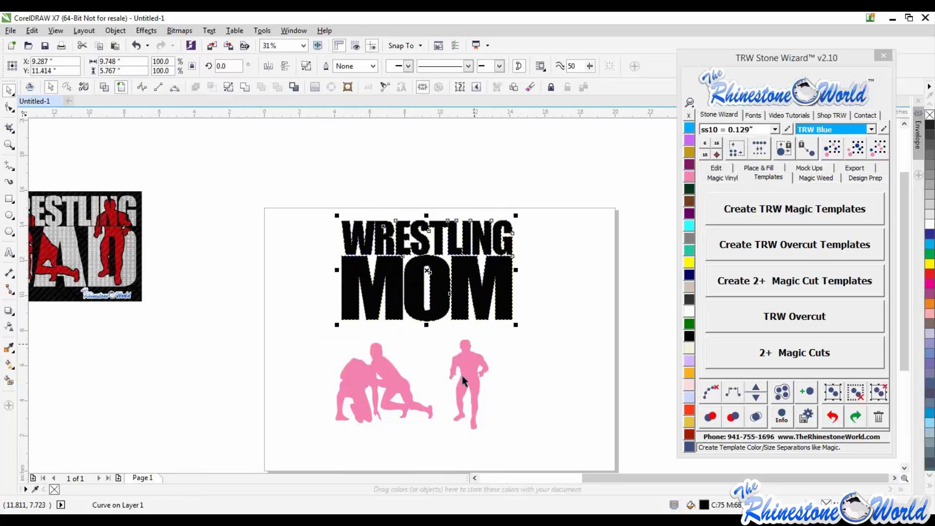
- Shift the standing wrestler slightly and place the kneeling wrestlers over the left letters of MOM
drag(482, 388, 492, 363)
drag(399, 411, 412, 417)
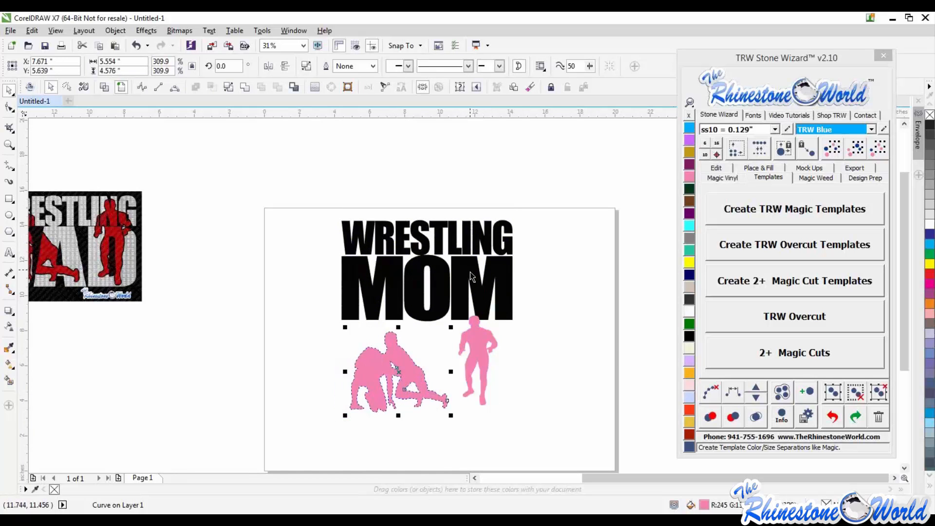
scroll(417, 263, down, 2)
scroll(417, 263, up, 3)
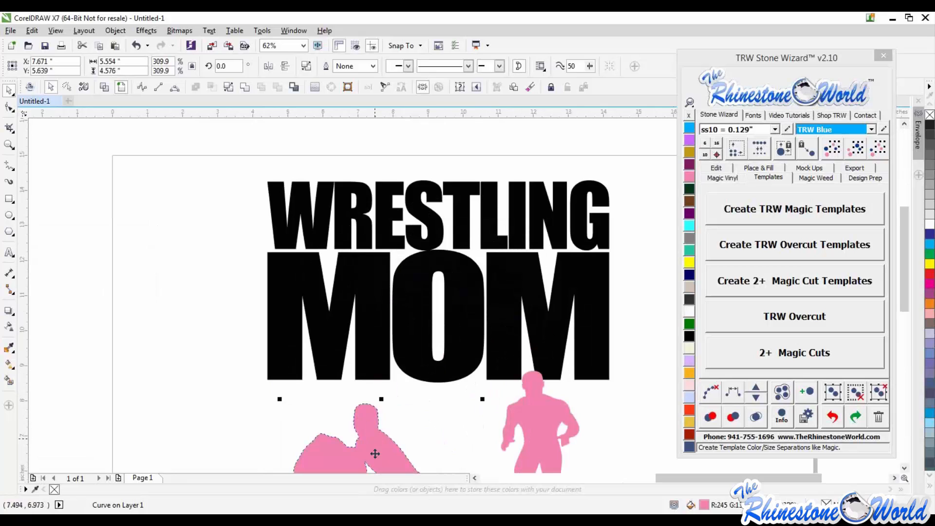
drag(374, 454, 358, 350)
- Nudge the kneeling wrestlers into tighter alignment with the letters of MOM
scroll(370, 268, up, 1)
scroll(381, 272, down, 1)
scroll(358, 350, up, 2)
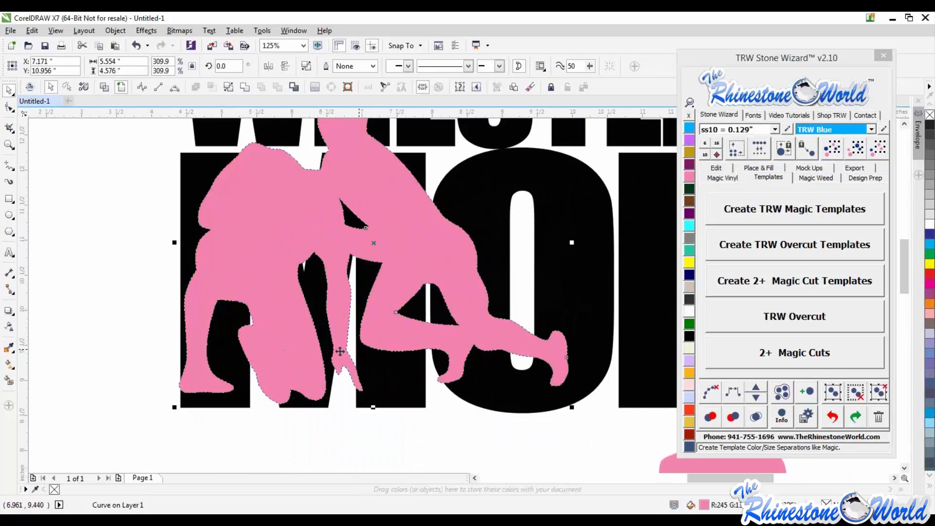
drag(349, 399, 350, 397)
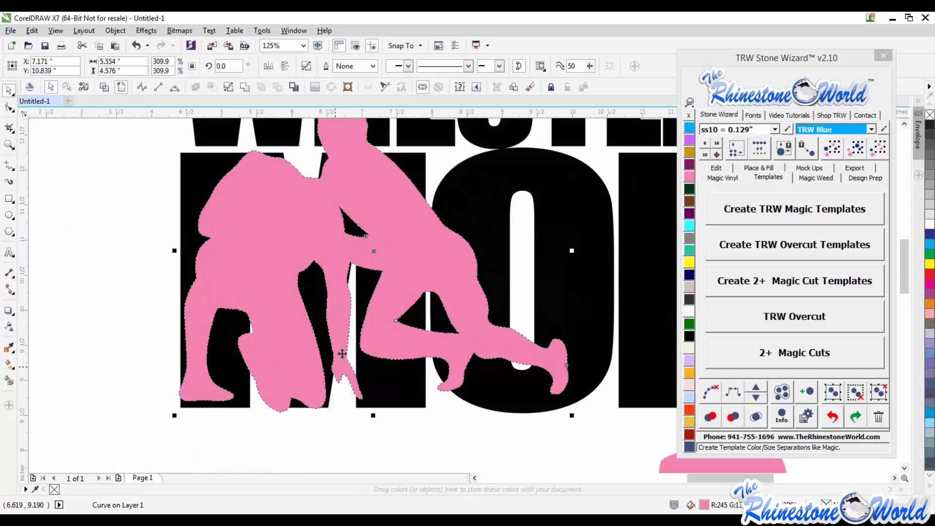
scroll(405, 257, down, 2)
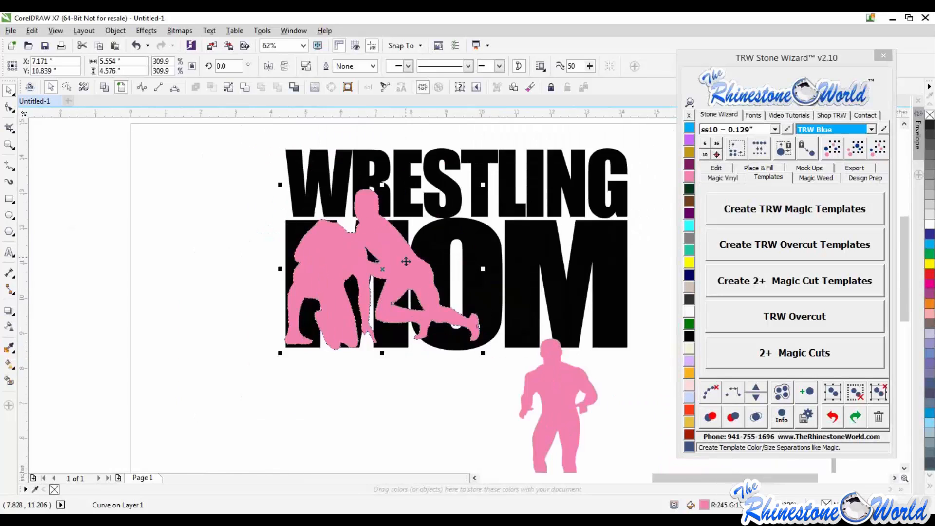
scroll(415, 245, up, 2)
drag(381, 272, 404, 282)
scroll(416, 257, down, 1)
scroll(397, 191, up, 1)
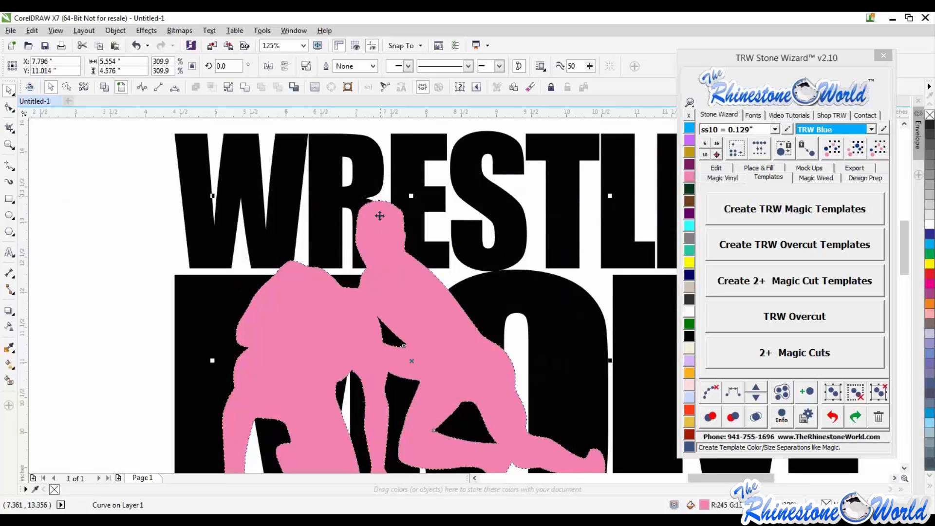
scroll(396, 234, down, 2)
scroll(431, 330, up, 2)
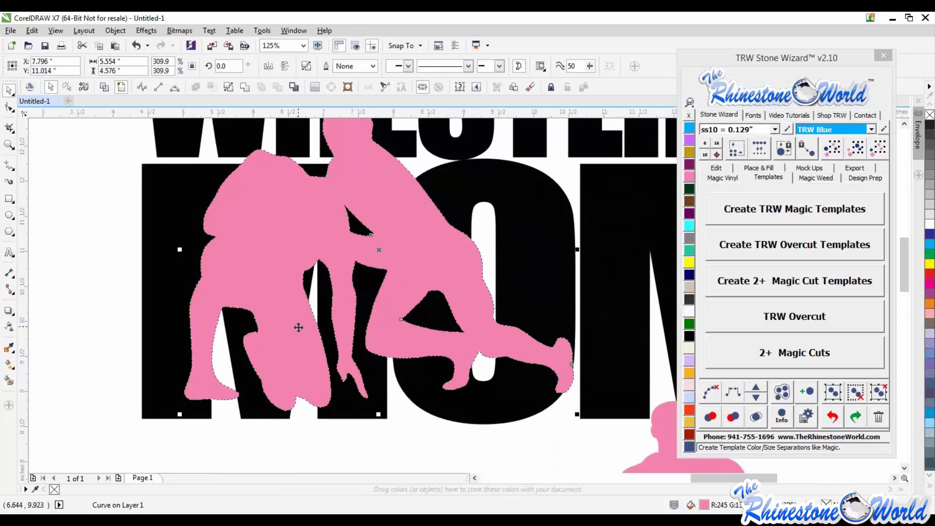
drag(299, 327, 294, 327)
scroll(332, 318, down, 2)
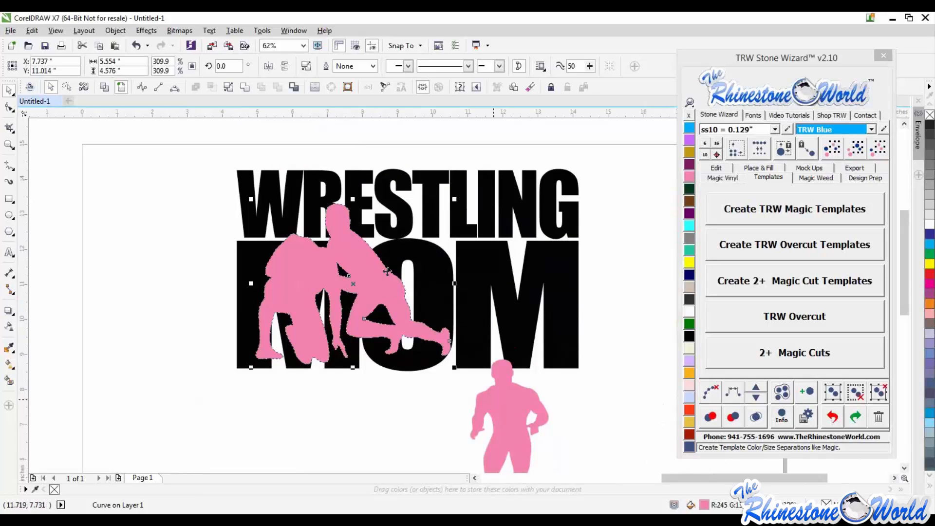
- Place the standing wrestler over the final M, scale it up to about 131%, and nudge it into alignment
drag(513, 426, 508, 255)
drag(544, 185, 551, 172)
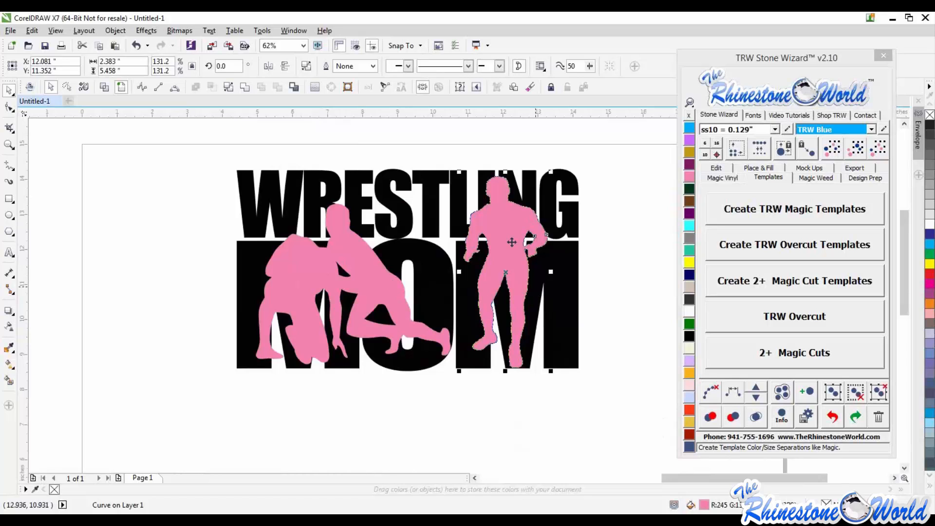
scroll(512, 239, up, 1)
drag(516, 252, 512, 252)
scroll(512, 252, down, 1)
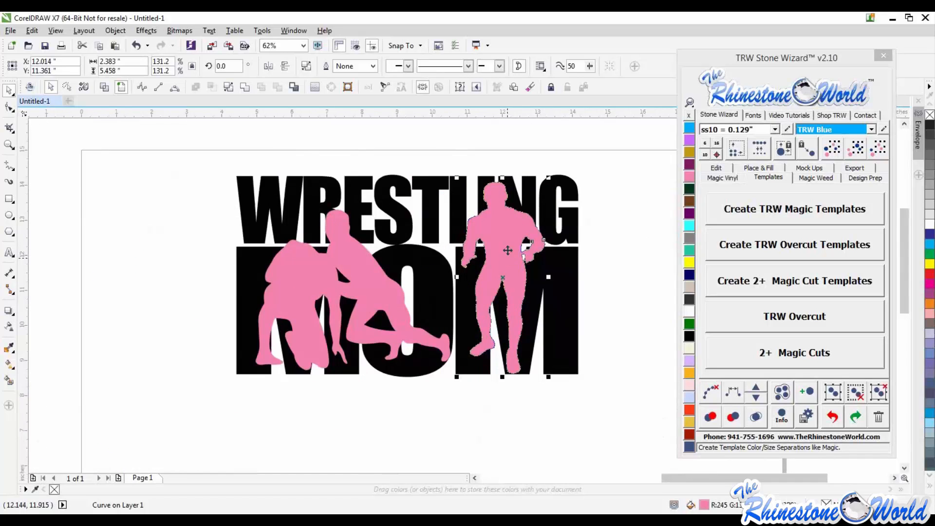
scroll(500, 235, up, 1)
drag(485, 235, 496, 237)
scroll(502, 236, down, 1)
scroll(502, 236, up, 1)
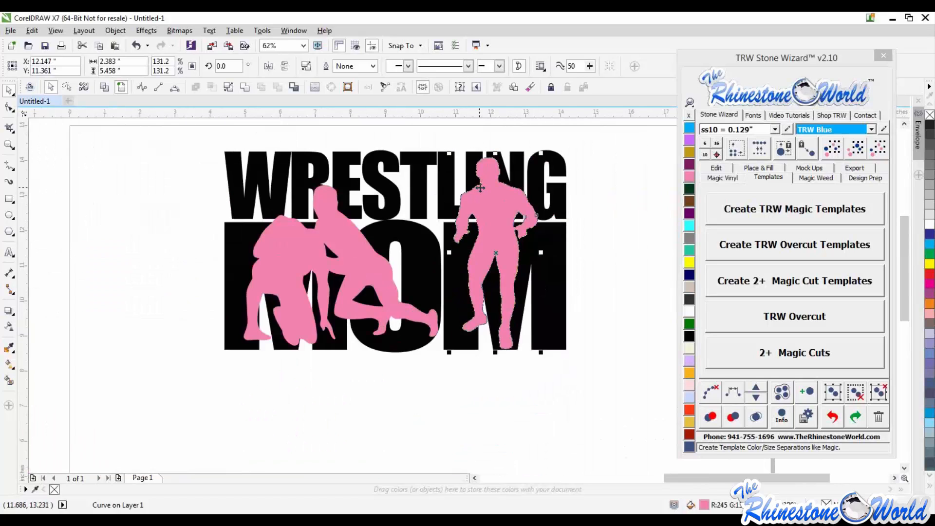
- Try moving both wrestler silhouettes down below the MOM lettering
scroll(504, 162, down, 1)
click(612, 280)
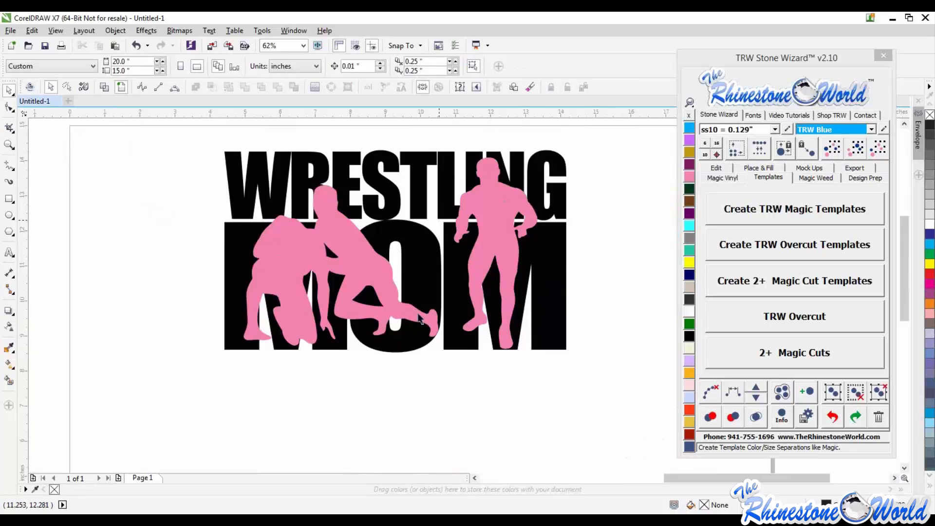
click(503, 227)
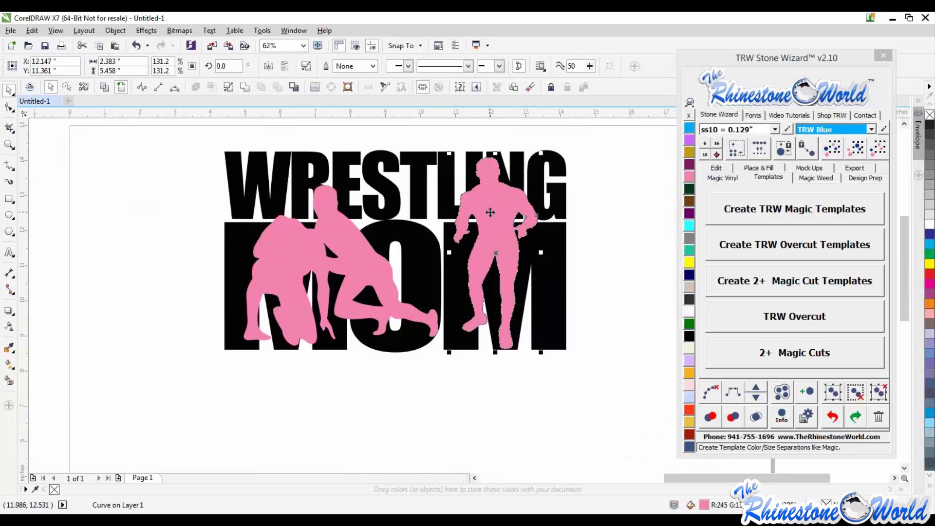
shift+click(371, 264)
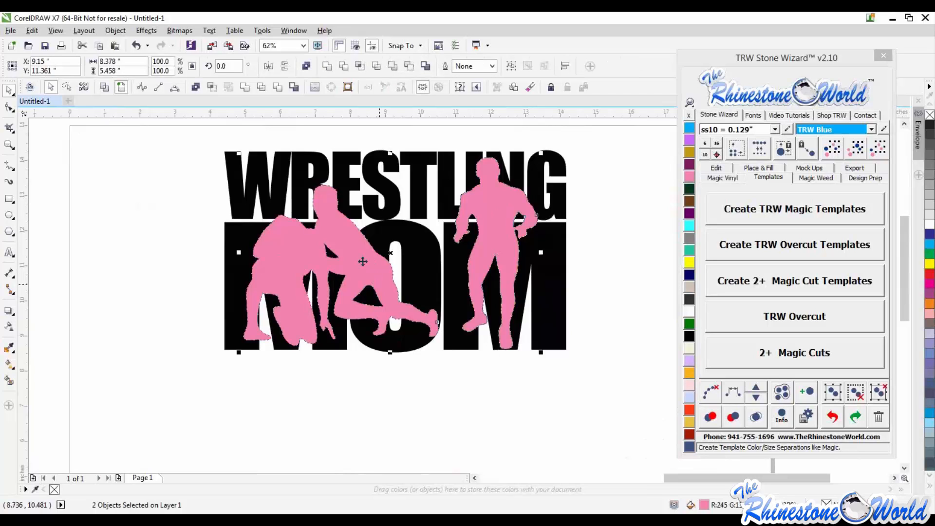
drag(363, 261, 399, 352)
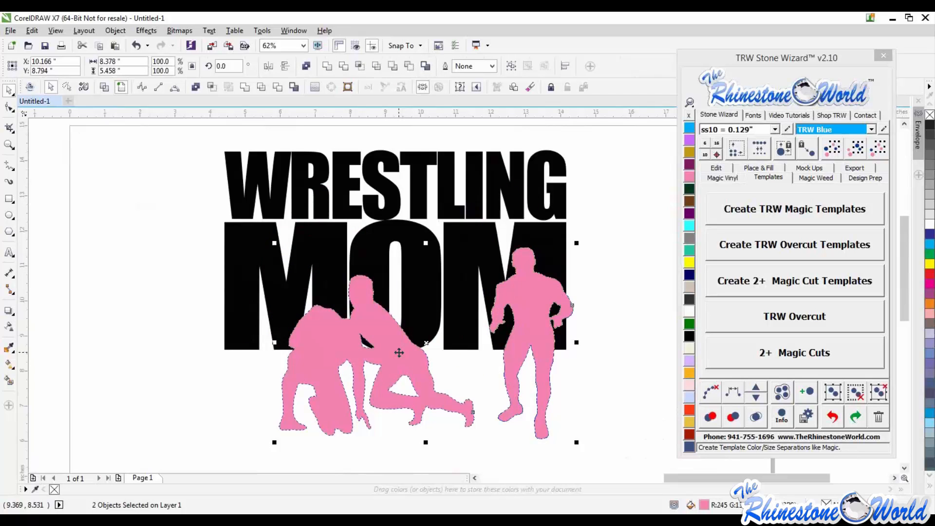
key(ctrl+z)
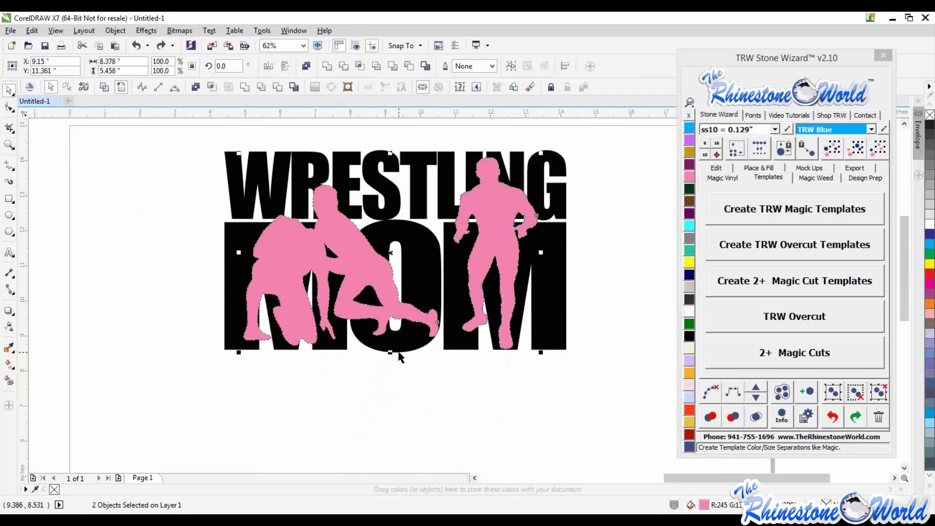
click(197, 86)
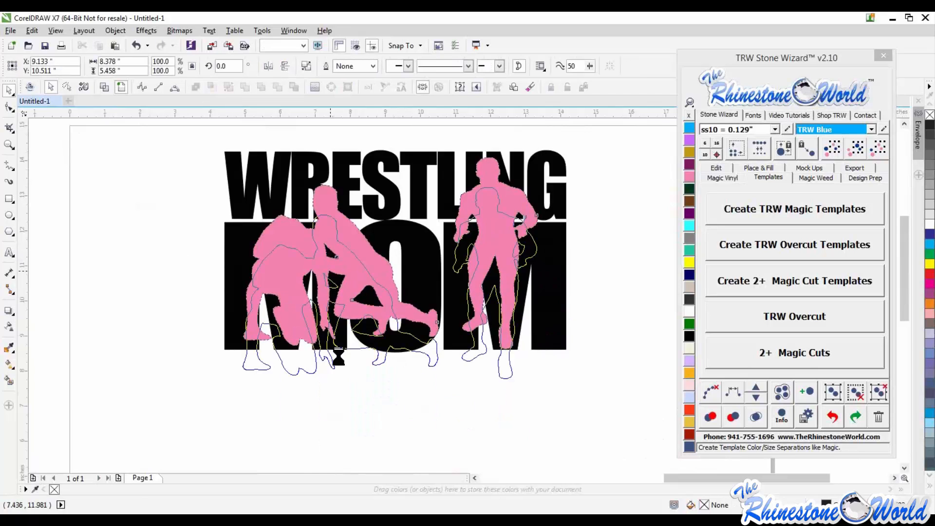
drag(331, 230, 337, 355)
drag(454, 288, 354, 231)
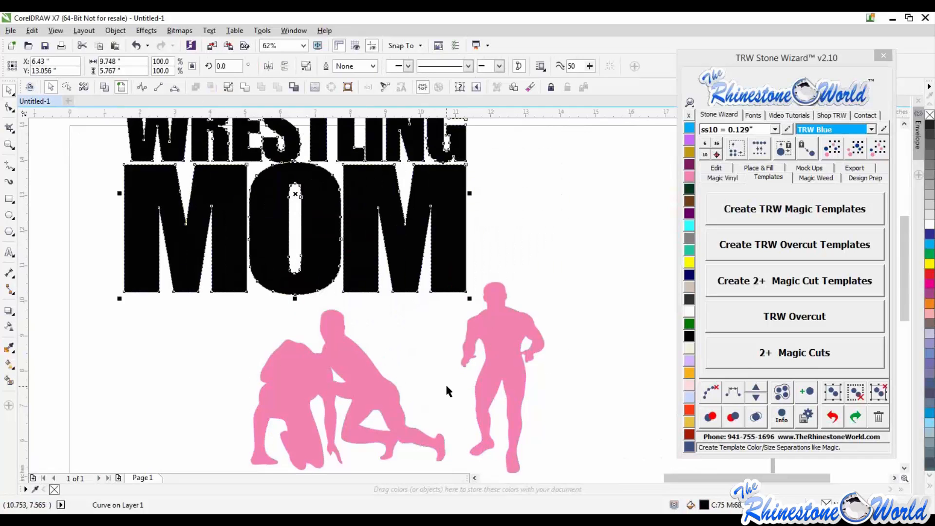
key(ctrl+z)
key(ctrl+z)
click(576, 345)
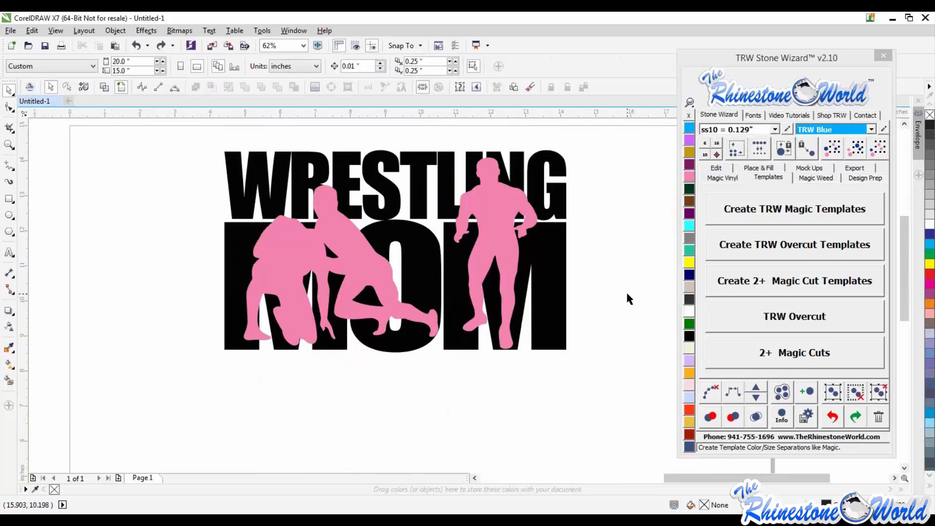
- Try reshaping the corner nodes of the G in WRESTLING with the Shape tool
scroll(568, 170, up, 1)
click(544, 169)
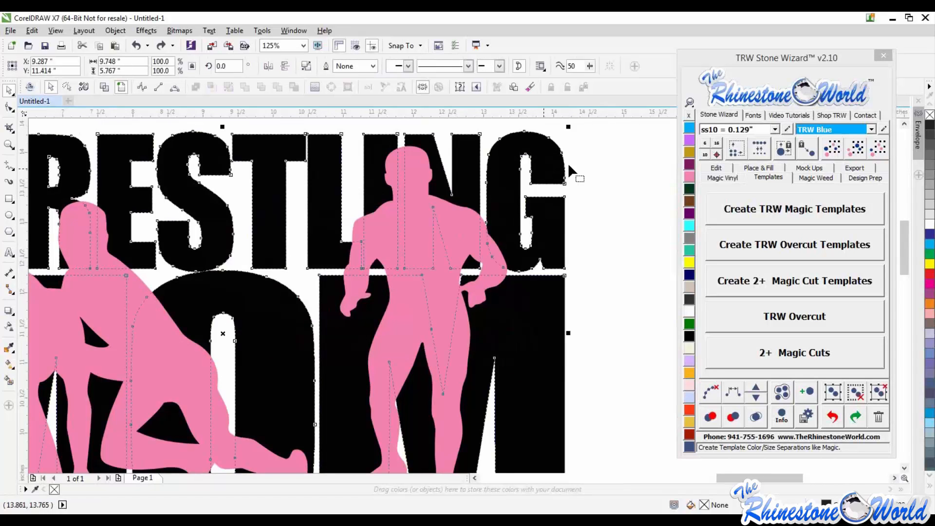
key(F10)
scroll(575, 155, up, 1)
drag(554, 213, 640, 270)
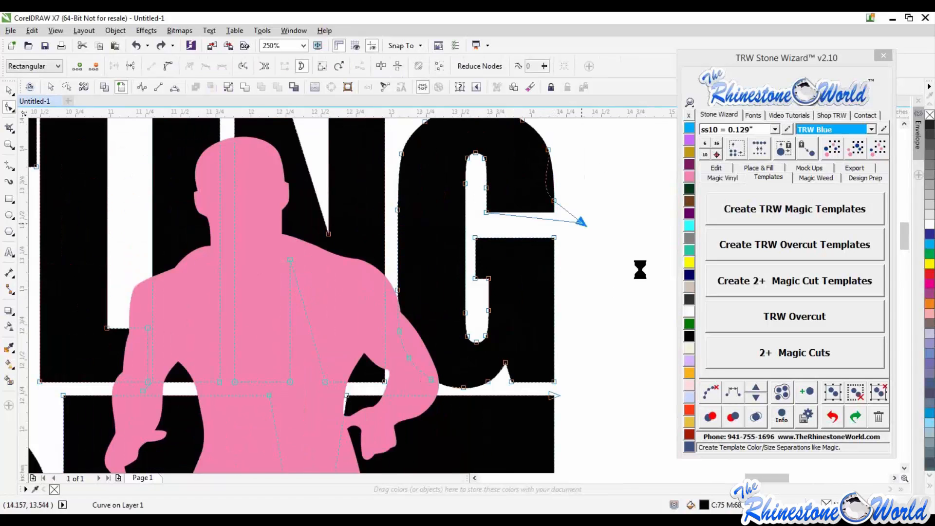
drag(555, 199, 628, 171)
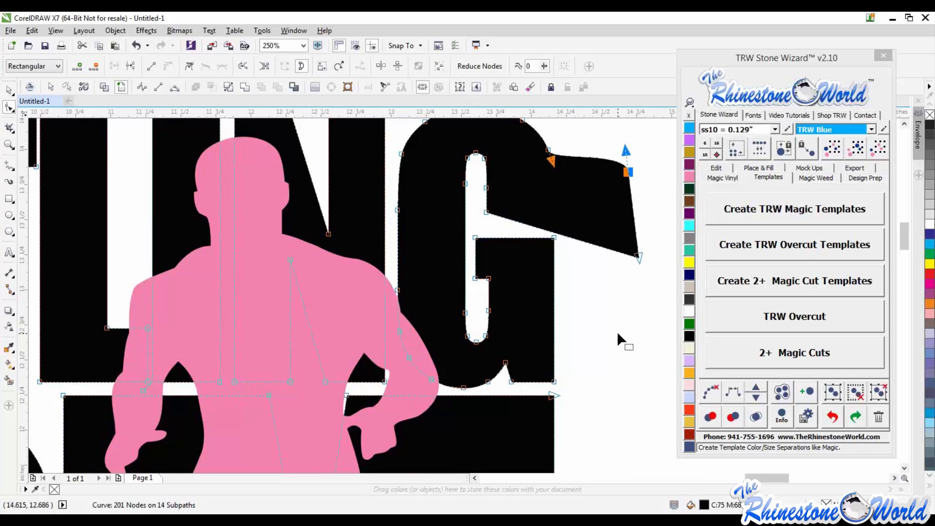
key(ctrl+z)
key(ctrl+z)
scroll(597, 236, down, 2)
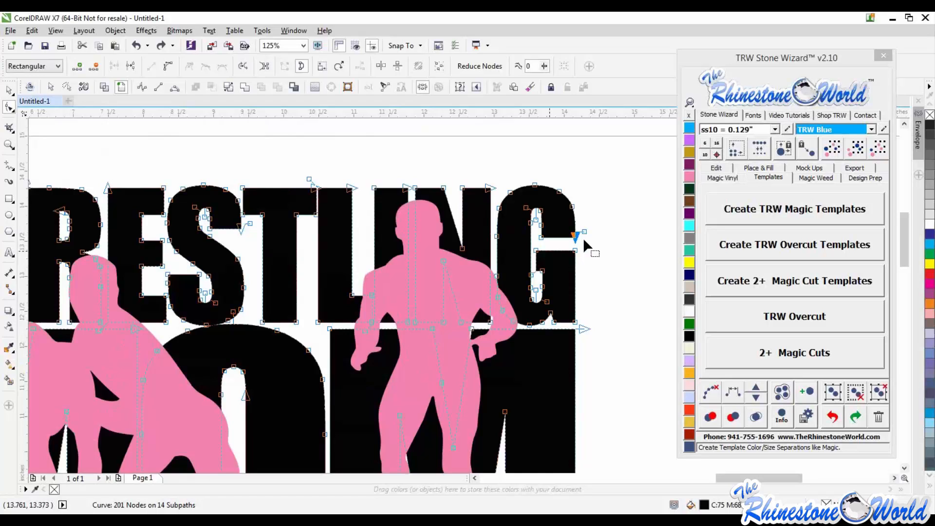
click(602, 273)
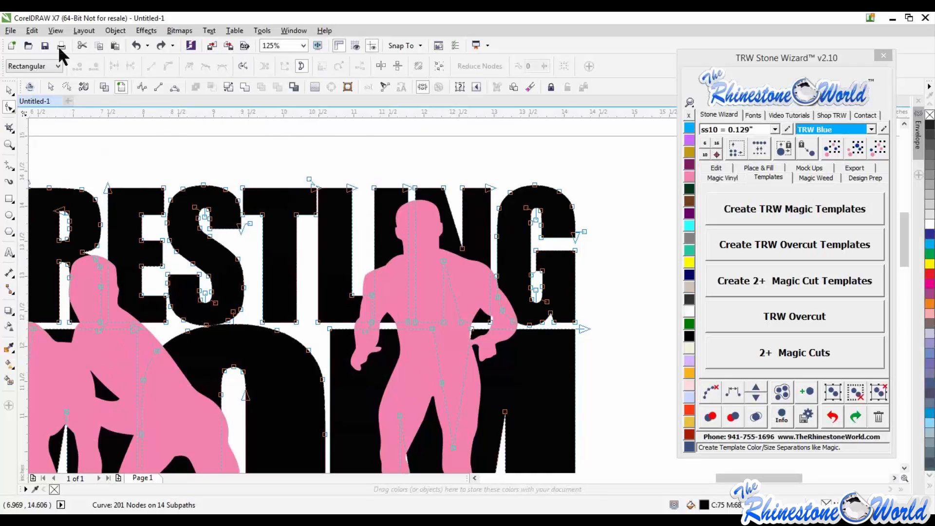
click(8, 90)
- Create an outside island outline around the wrestler silhouettes with Island Fill, 1 island and 0.02 spacing
click(498, 200)
scroll(498, 200, down, 1)
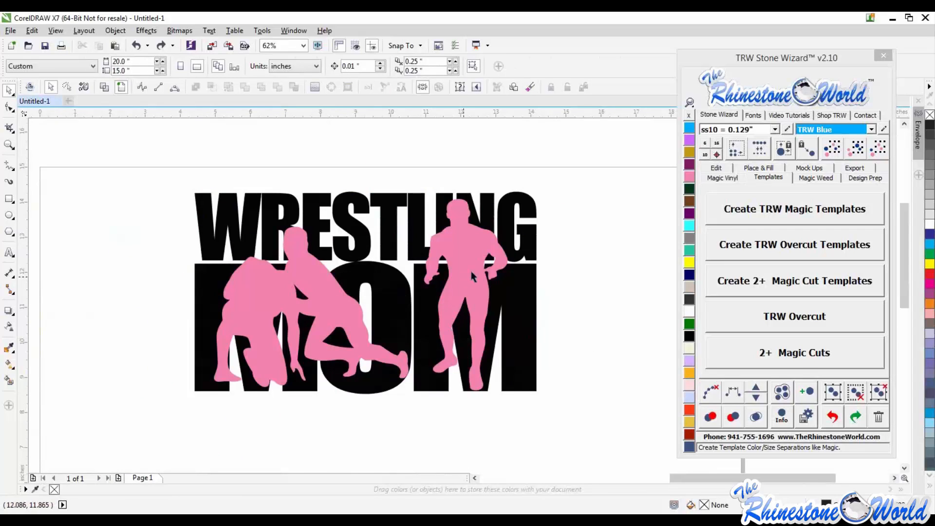
click(472, 287)
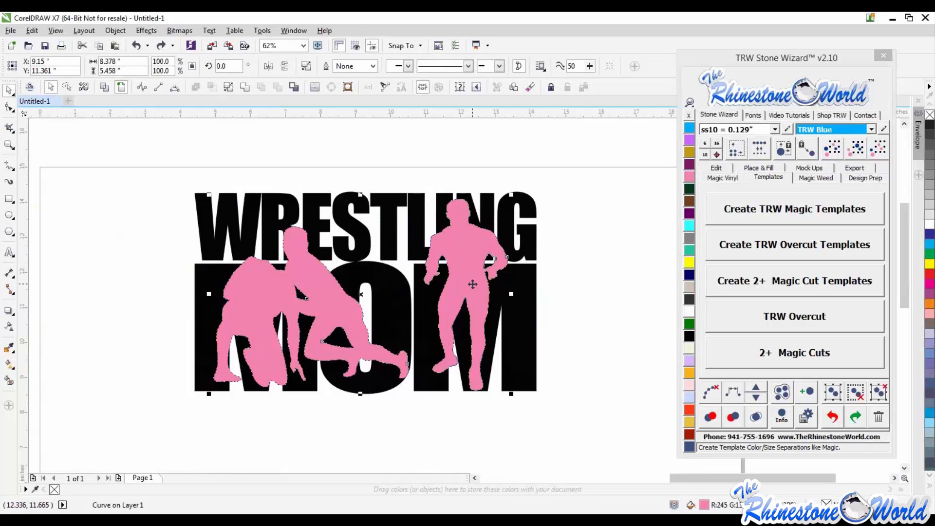
click(764, 168)
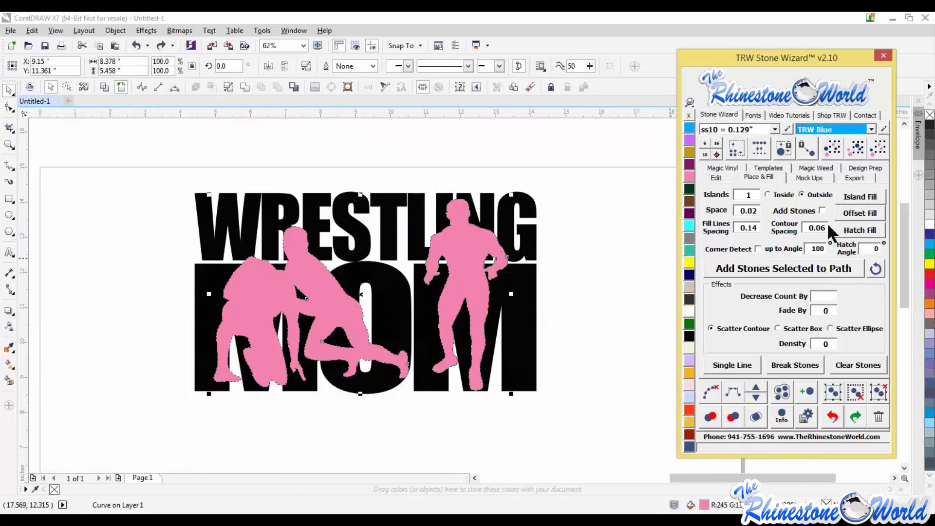
click(856, 197)
- Try moving the island outline off the wrestlers and coloring it Citrine yellow
click(587, 257)
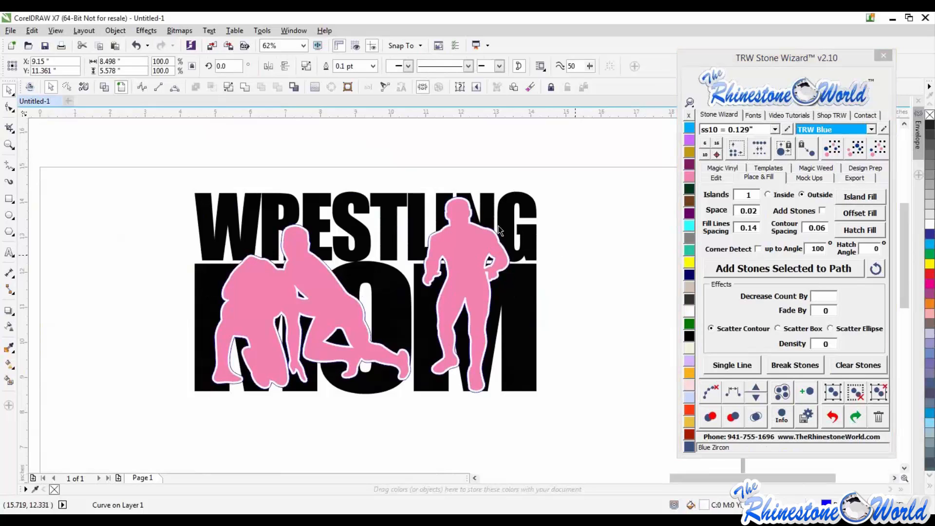
scroll(489, 233, up, 2)
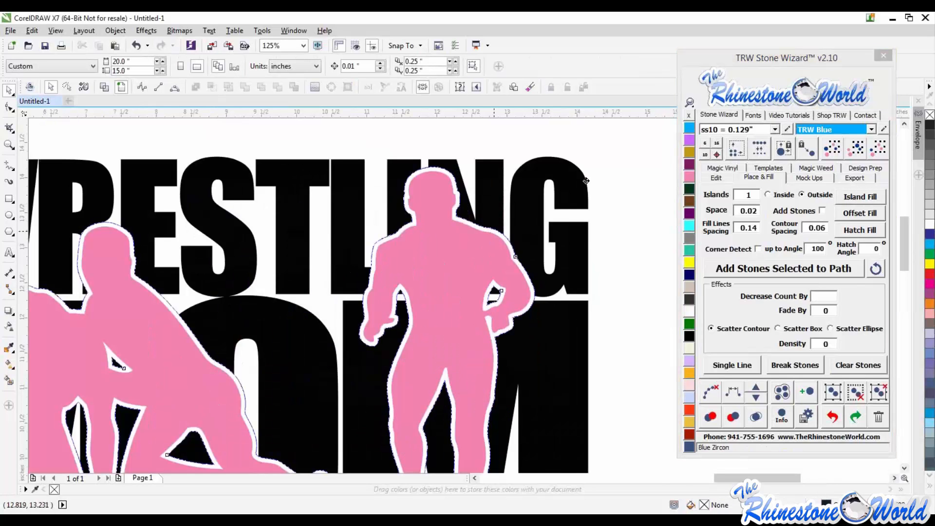
drag(498, 233, 590, 180)
click(690, 265)
click(643, 272)
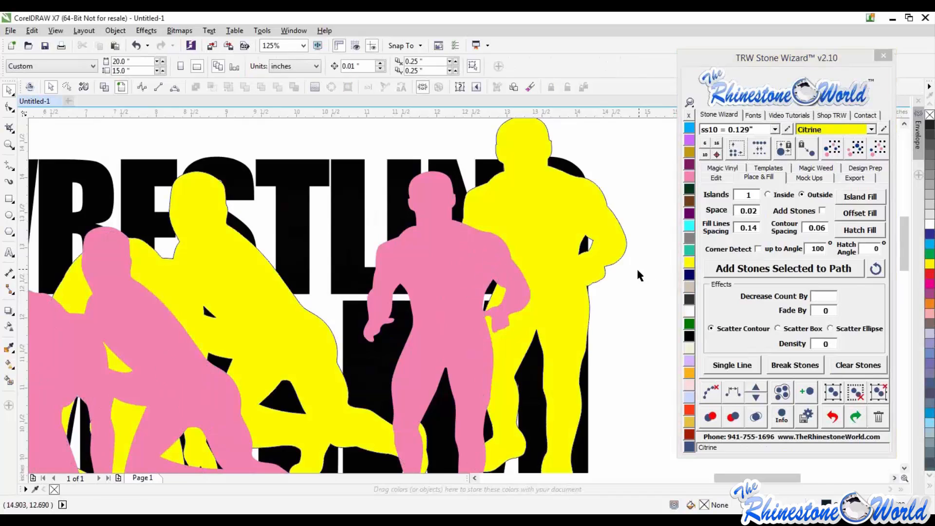
scroll(614, 269, down, 2)
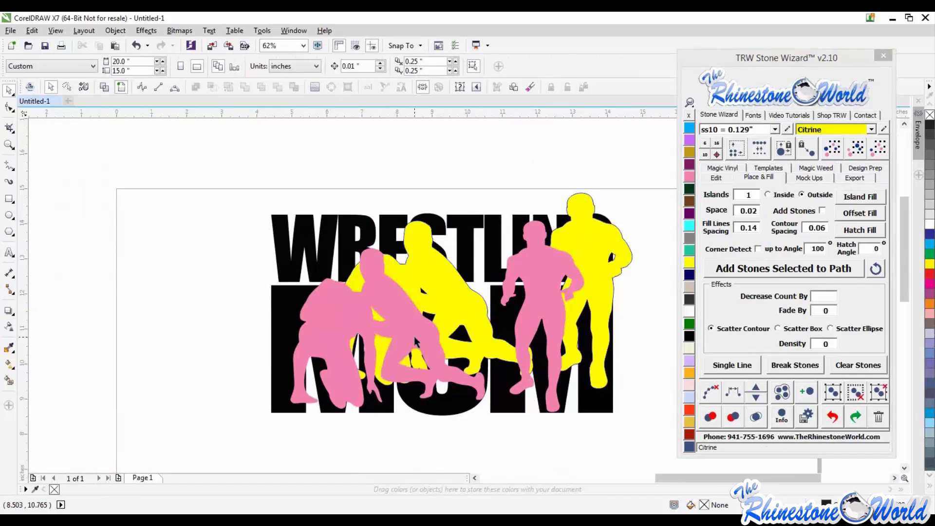
key(ctrl+z)
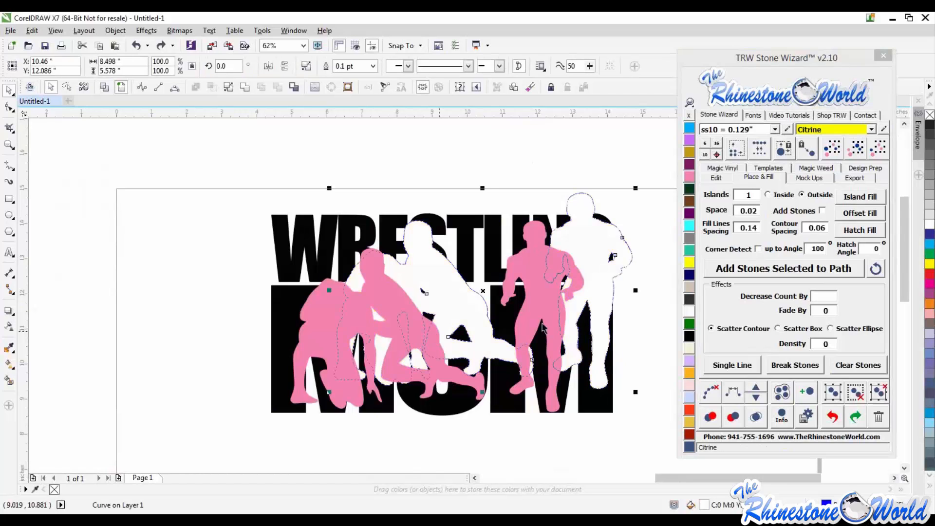
key(ctrl+z)
click(635, 301)
- Color the island outline around the wrestlers yellow
scroll(574, 257, up, 3)
click(575, 258)
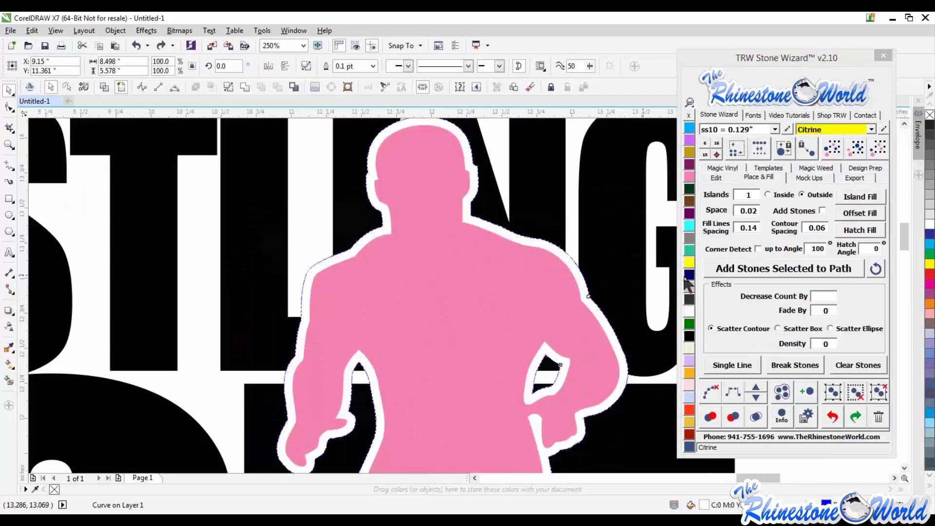
click(689, 263)
- Try moving the wrestler silhouettes up away from their yellow outline
scroll(569, 257, down, 6)
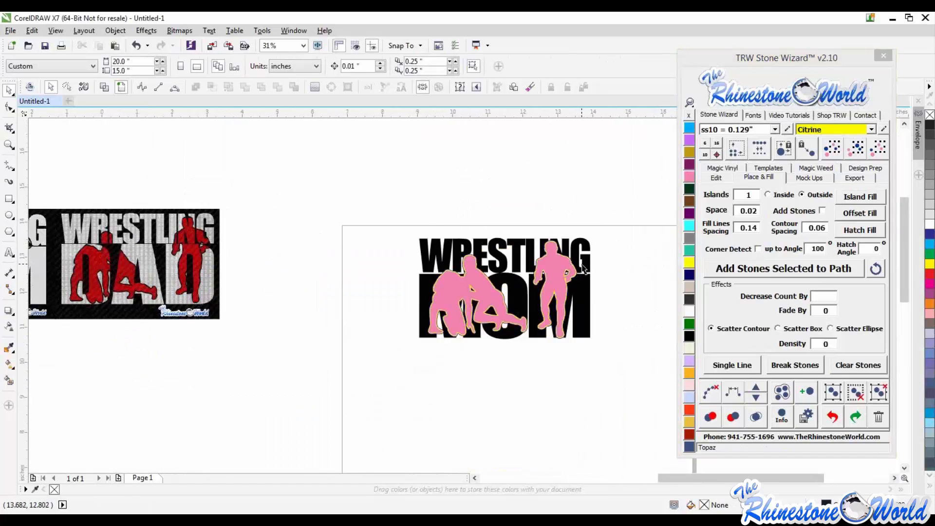
scroll(581, 264, up, 2)
scroll(602, 265, up, 2)
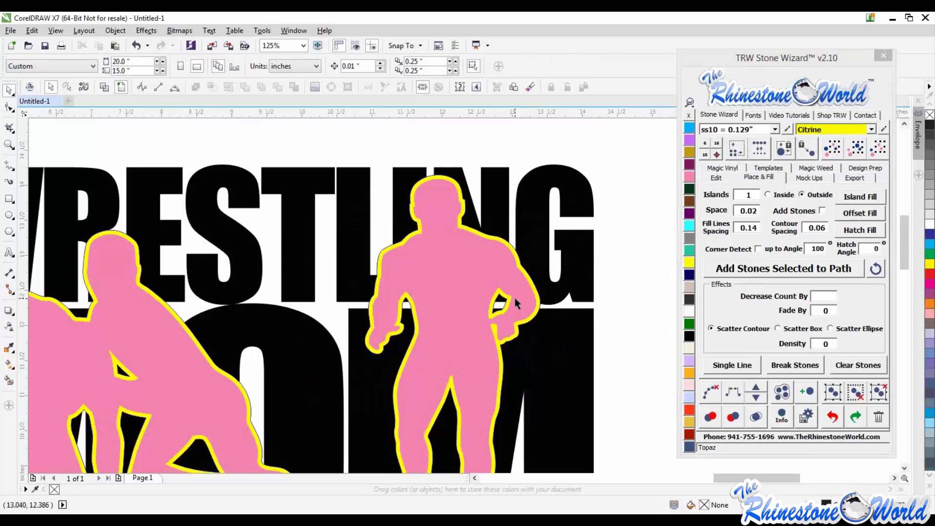
scroll(581, 310, down, 2)
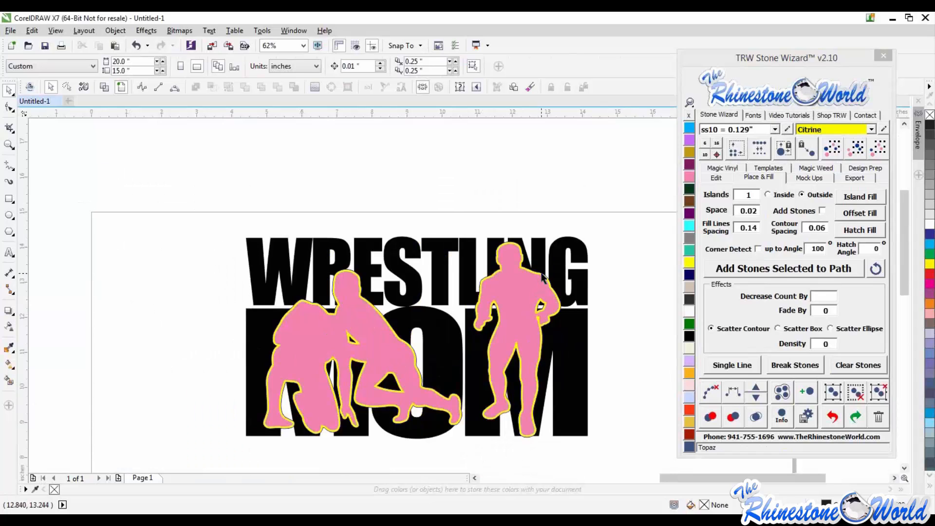
drag(539, 277, 532, 190)
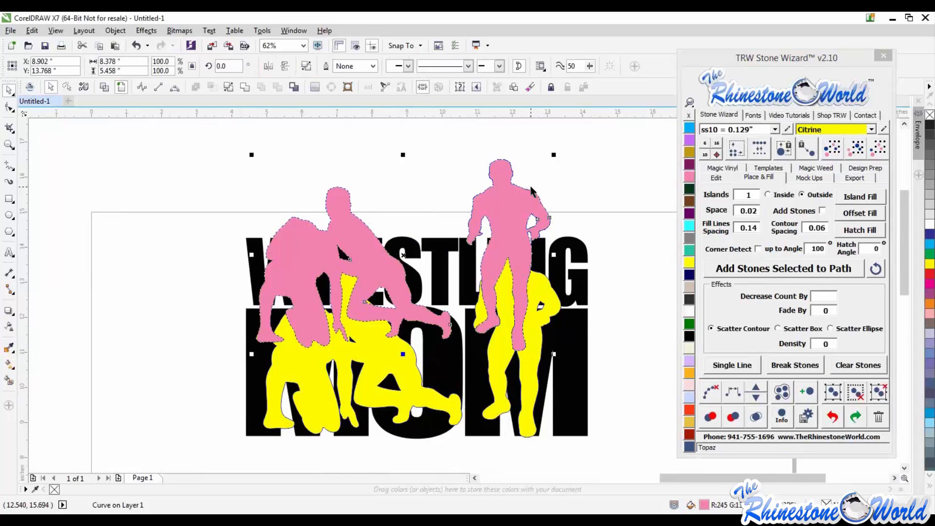
key(ctrl+z)
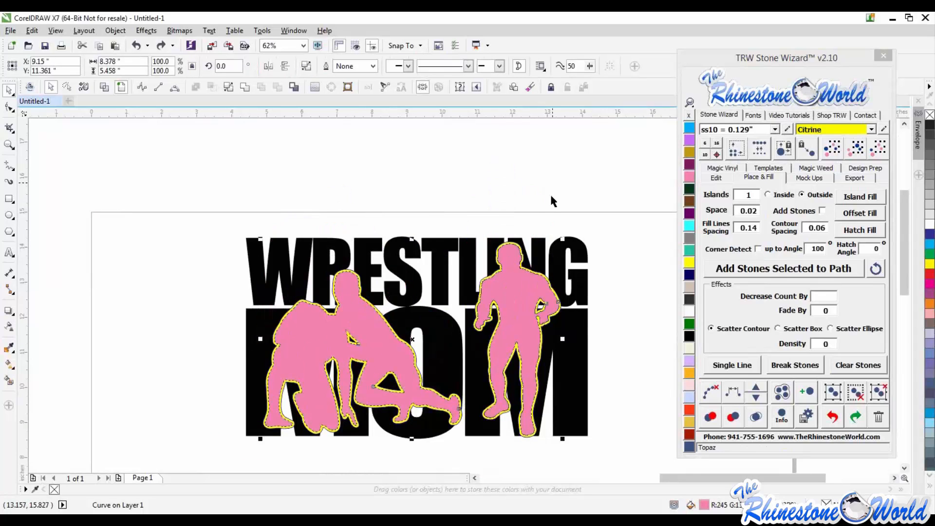
- Delete the yellow island outline around the wrestlers
scroll(524, 256, up, 2)
drag(522, 258, 552, 191)
key(Delete)
scroll(562, 177, down, 1)
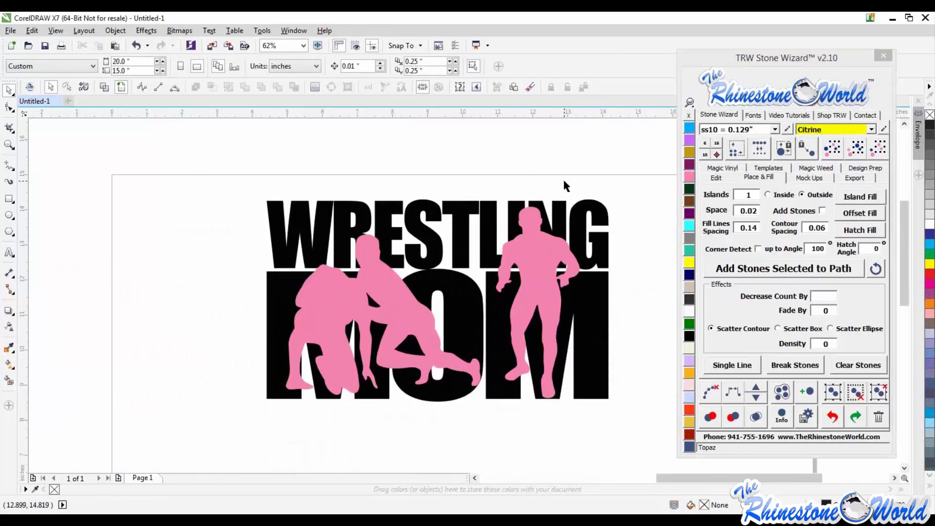
- Examine the wrestlers and lettering at different zoom levels
scroll(562, 177, down, 1)
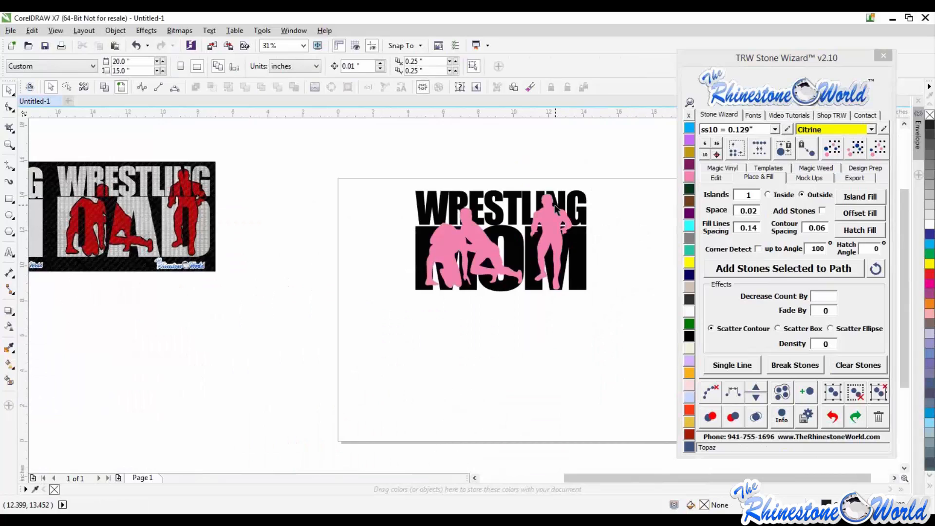
scroll(555, 207, up, 1)
scroll(551, 242, down, 1)
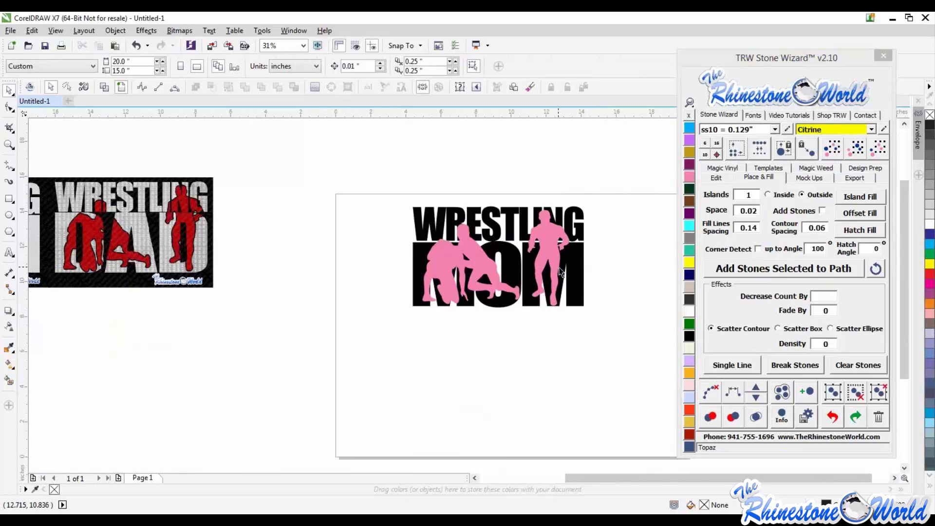
scroll(560, 267, up, 1)
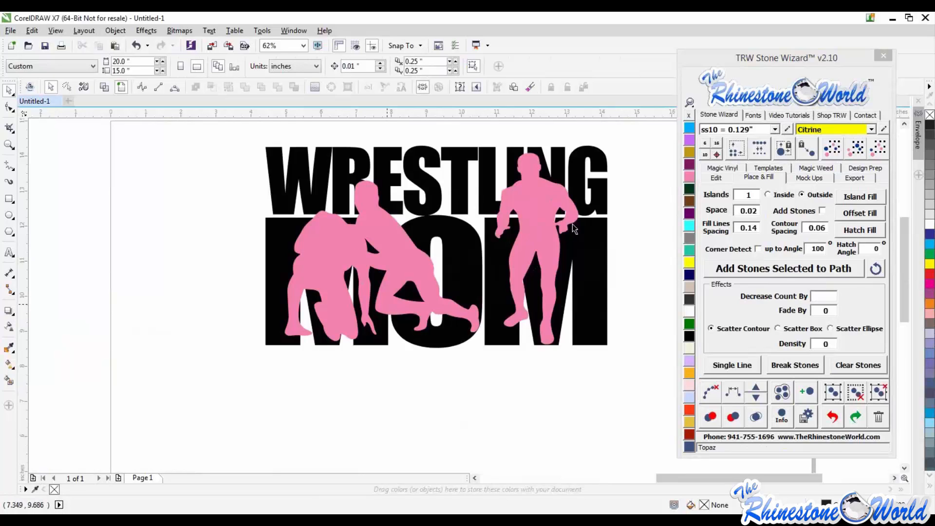
scroll(552, 170, up, 2)
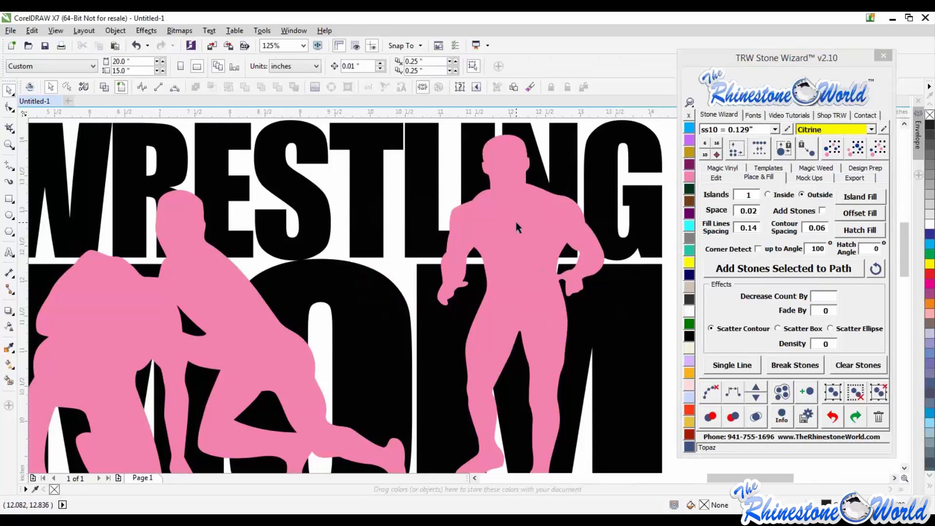
scroll(518, 229, down, 2)
scroll(519, 231, up, 1)
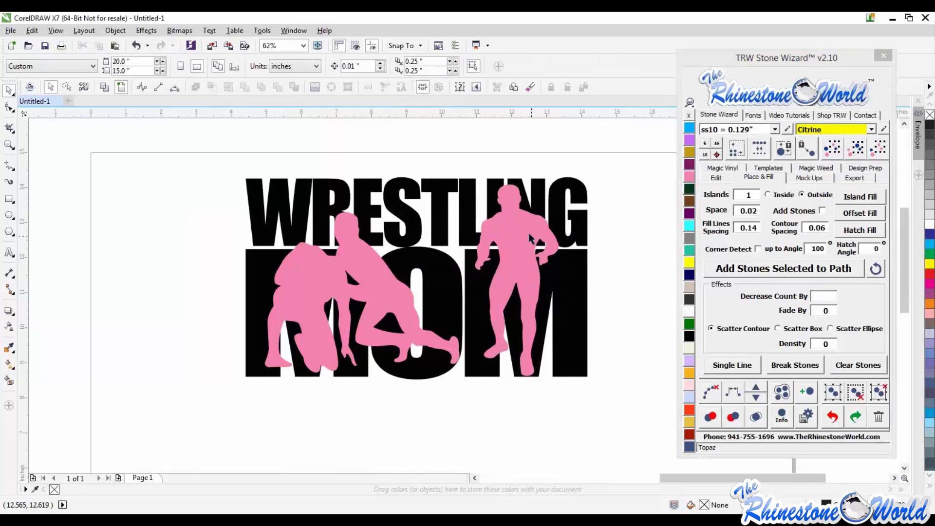
- Generate an island outline around the selected wrestler silhouettes with Island Fill
click(530, 238)
click(774, 178)
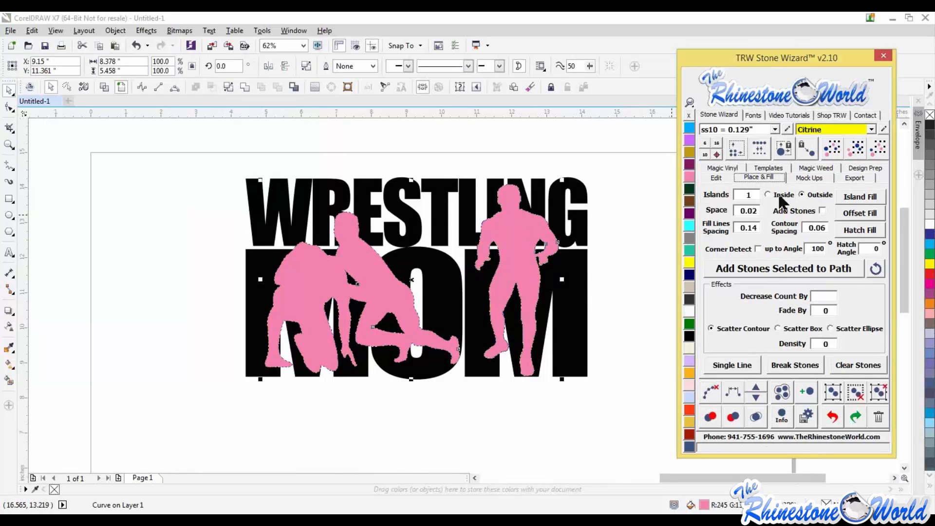
click(851, 201)
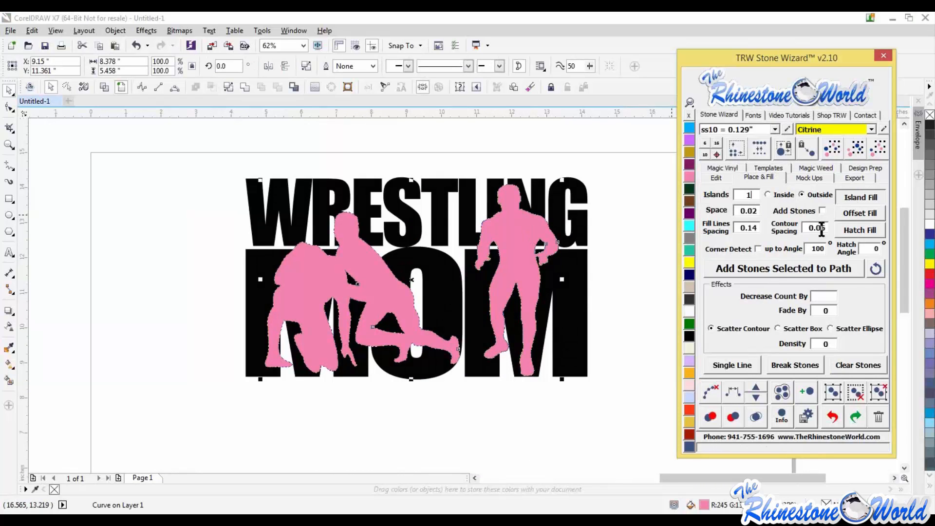
key(Escape)
scroll(520, 212, up, 1)
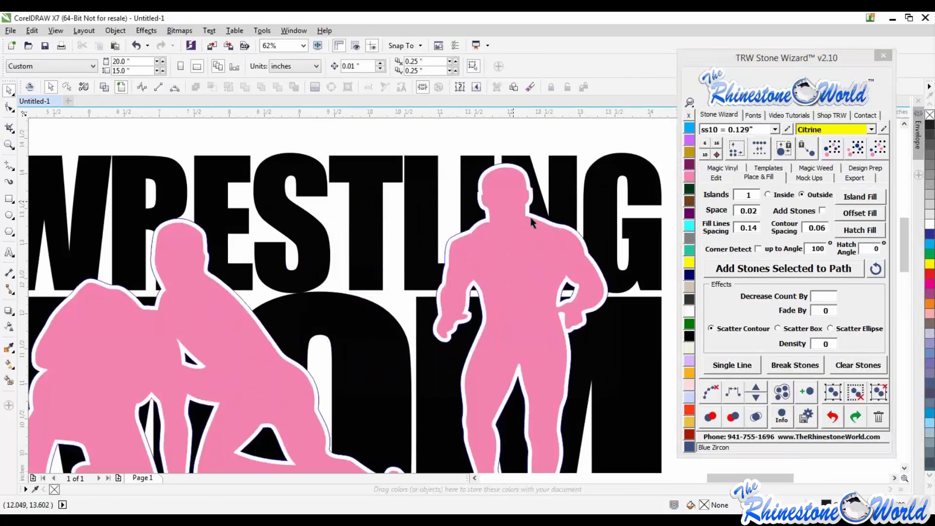
scroll(553, 252, down, 1)
- Select the wrestlers together with the lettering and trim the lettering with them
click(539, 265)
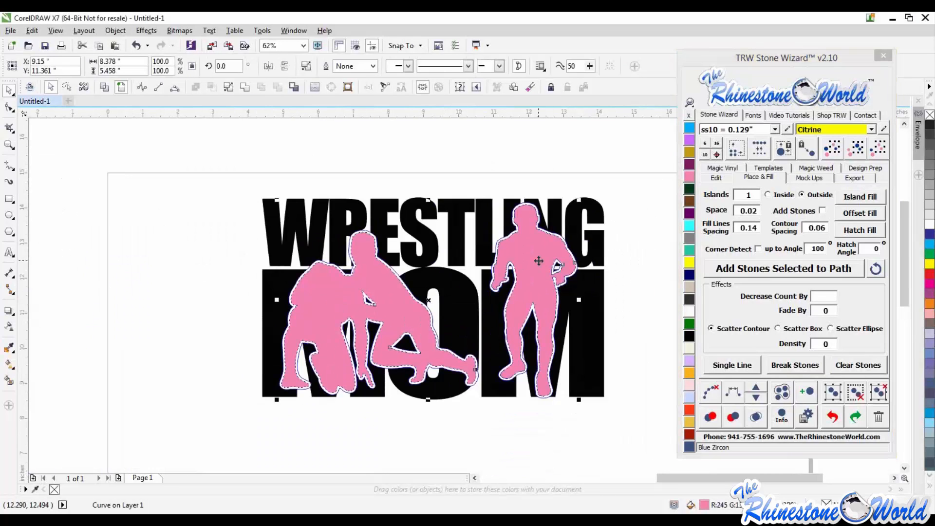
shift+click(601, 254)
drag(600, 254, 561, 182)
key(ctrl+z)
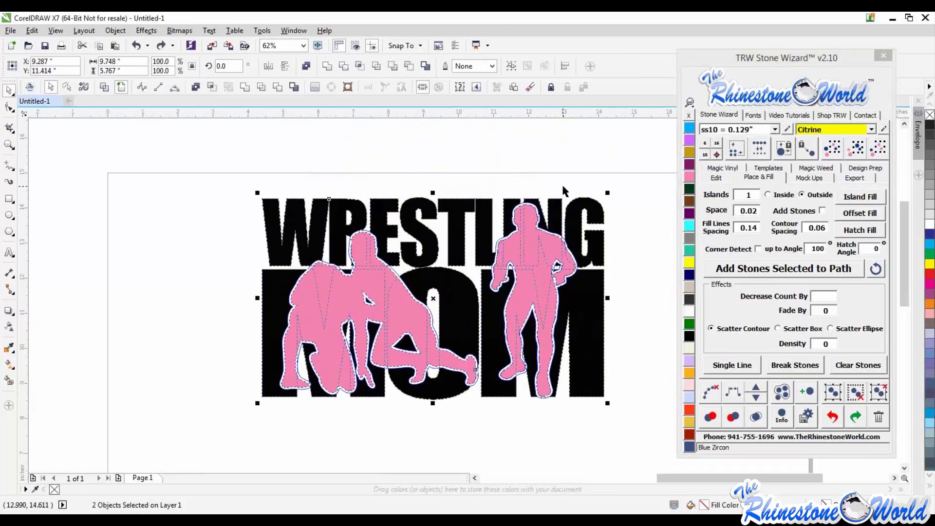
click(211, 87)
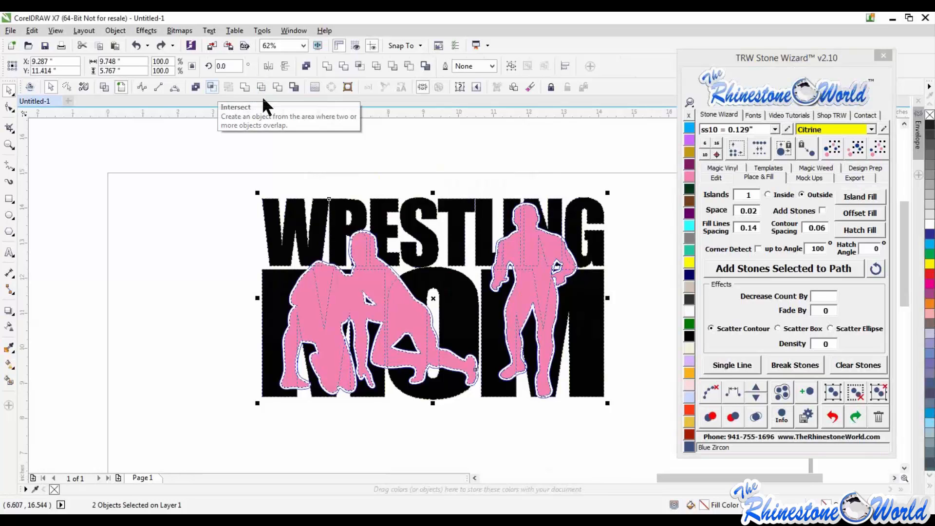
- Drag the wrestlers, their outline and the cut pieces apart, coloring the cut pieces yellow, to inspect them
click(535, 182)
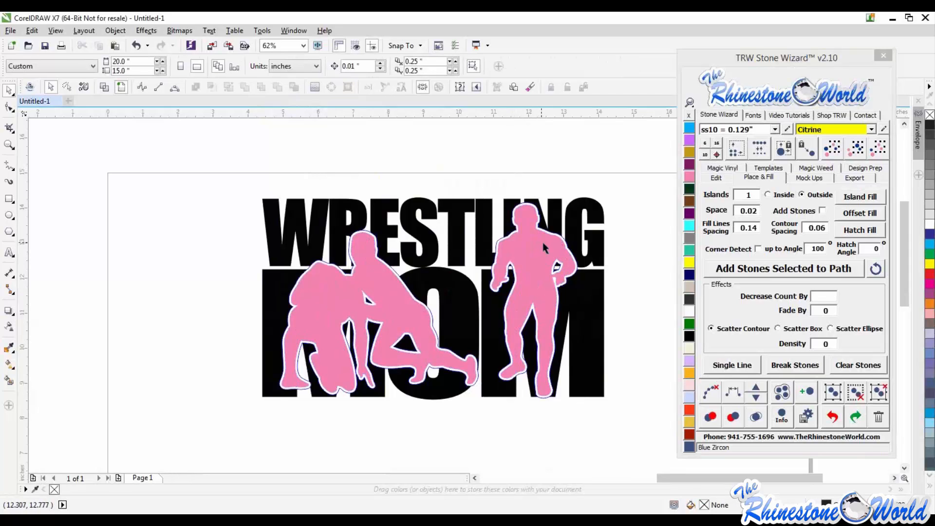
drag(545, 268, 338, 256)
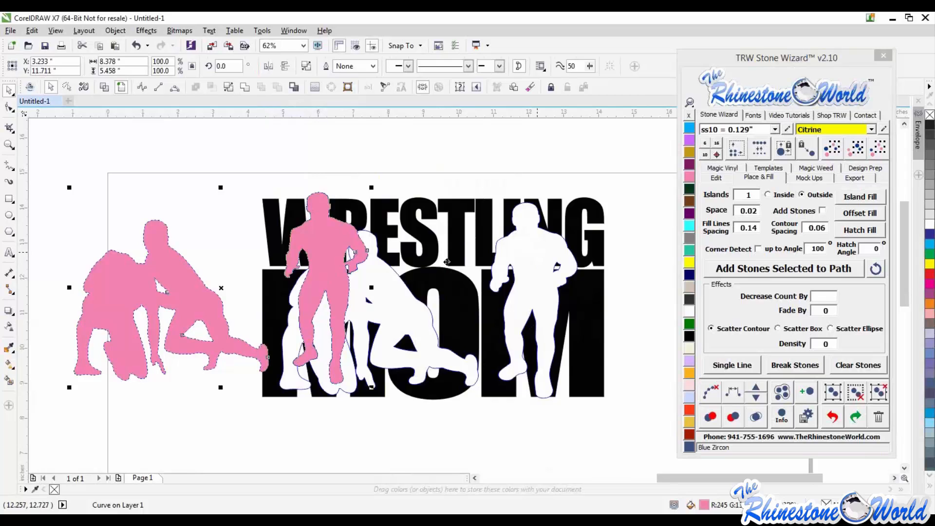
drag(537, 257, 312, 284)
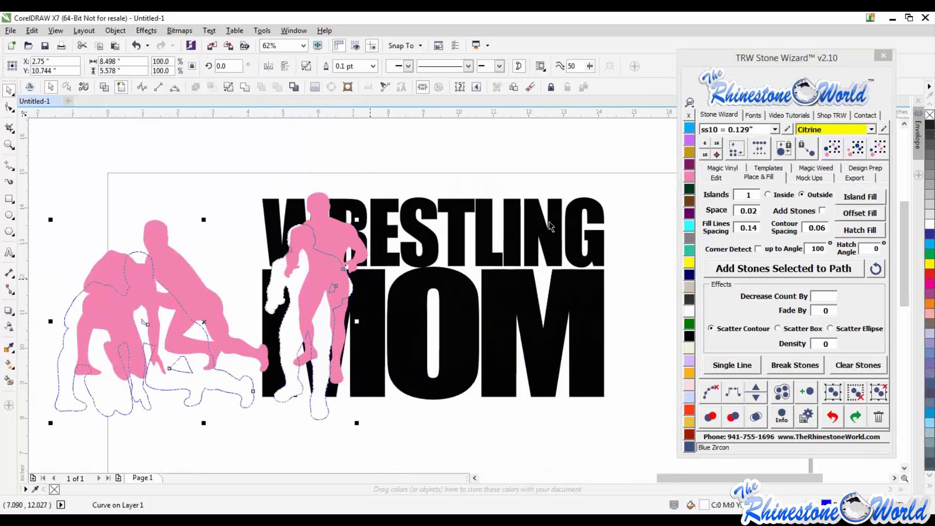
click(534, 251)
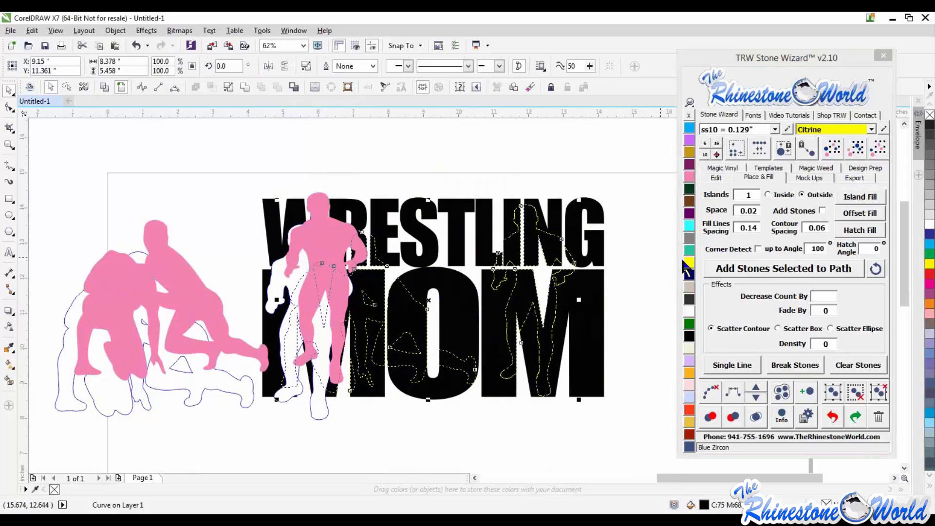
click(689, 263)
drag(530, 254, 587, 156)
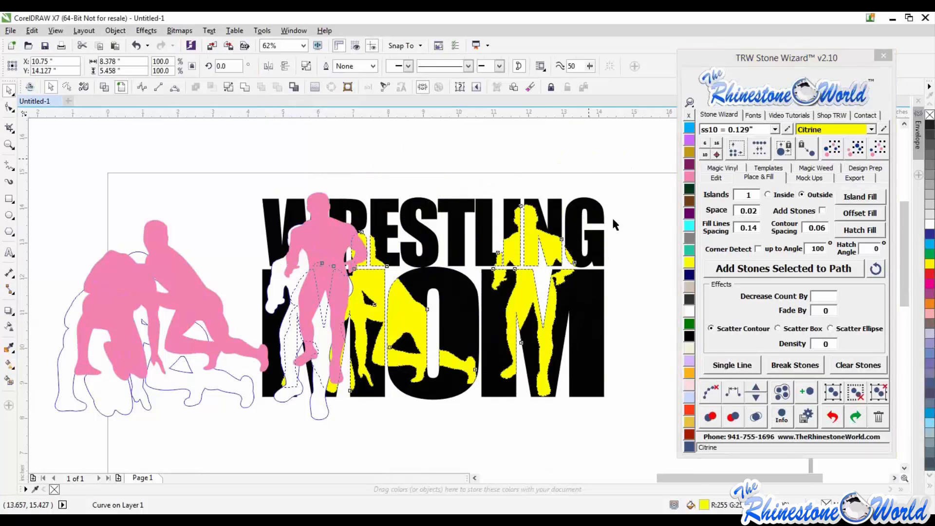
scroll(612, 220, down, 1)
drag(597, 211, 610, 383)
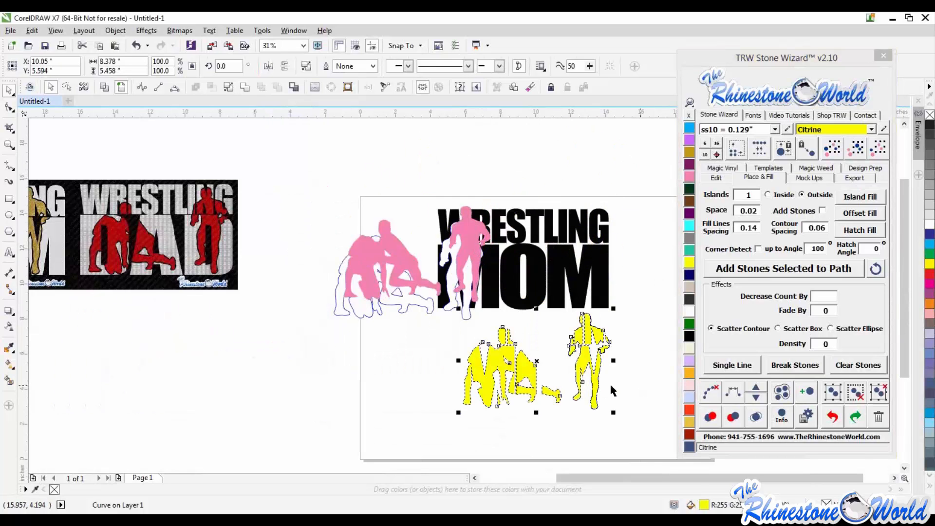
key(Escape)
scroll(599, 382, up, 1)
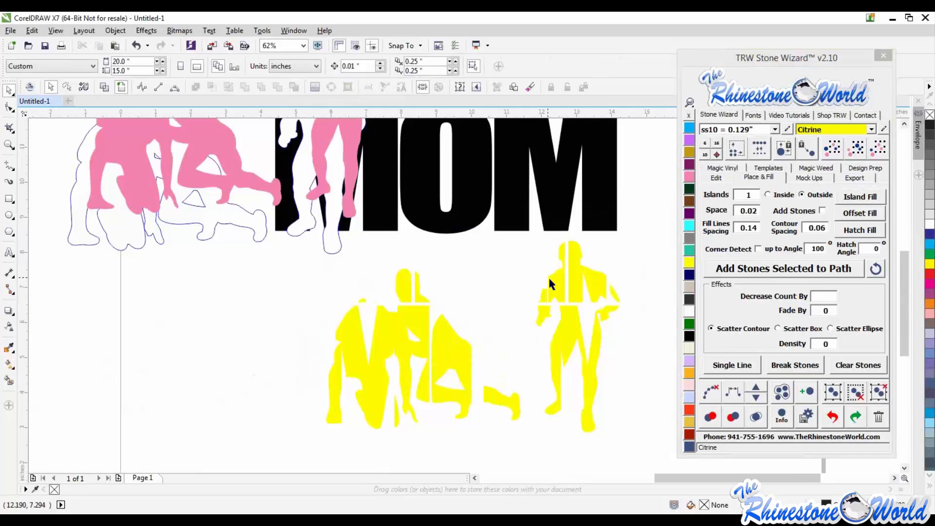
scroll(548, 275, down, 1)
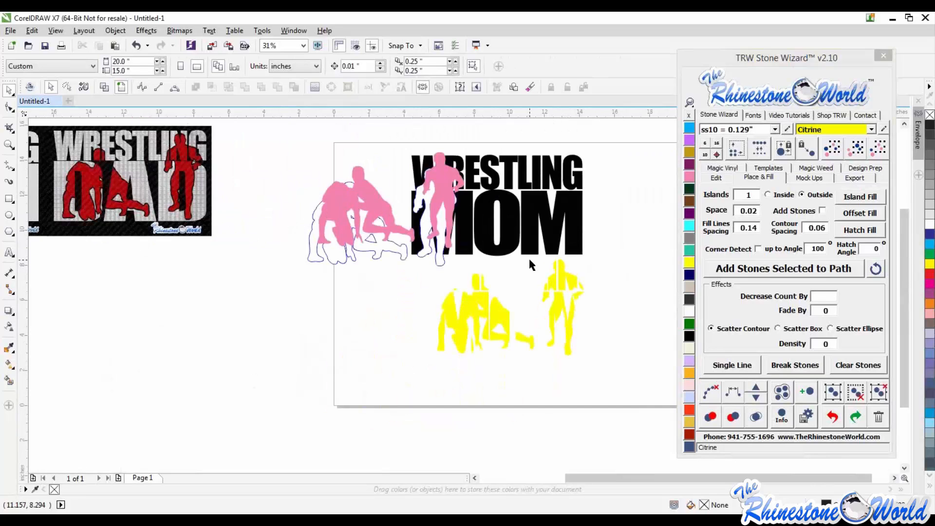
- Undo the six trimming, coloring and moving actions
key(ctrl+z)
key(ctrl+z)
key(ctrl+z)
key(ctrl+z)
key(ctrl+z)
key(ctrl+z)
key(ctrl+z)
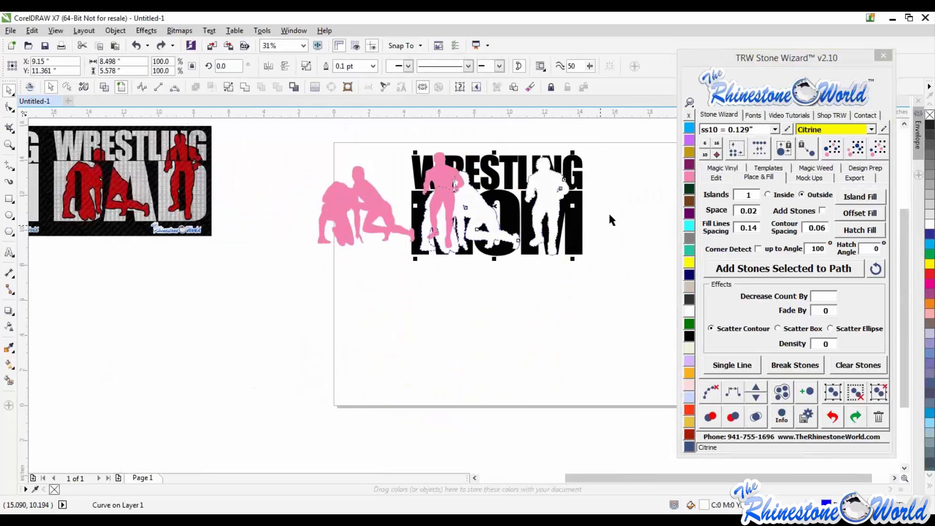
scroll(589, 158, up, 1)
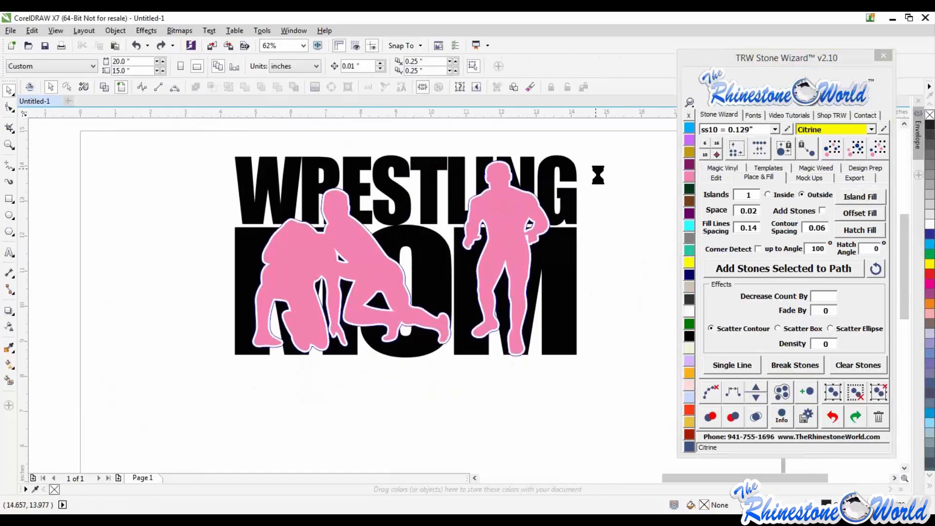
- Generate an island outline around the wrestler silhouettes with Island Fill
click(518, 221)
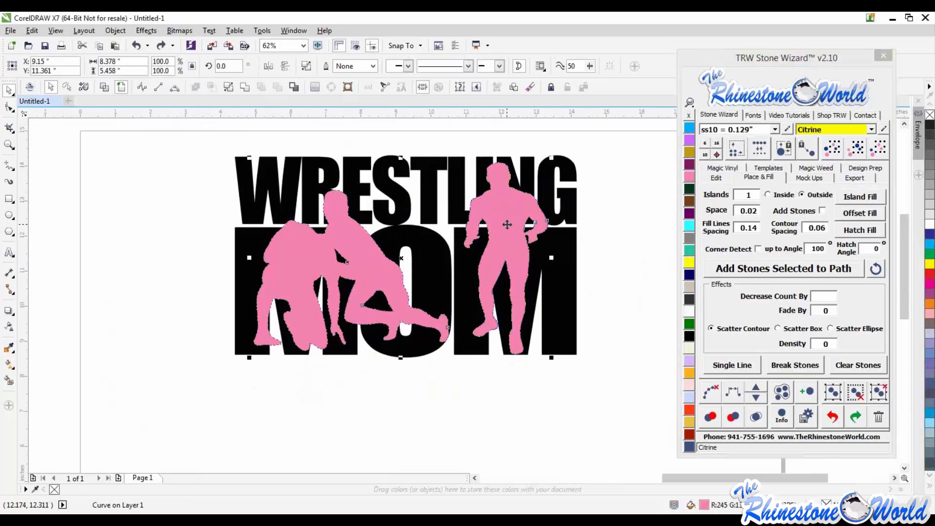
click(847, 198)
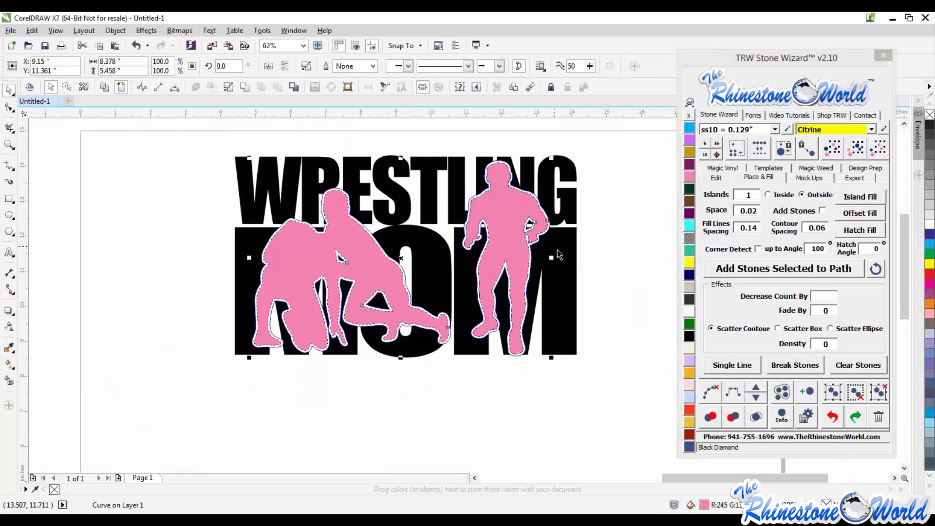
shift+click(562, 253)
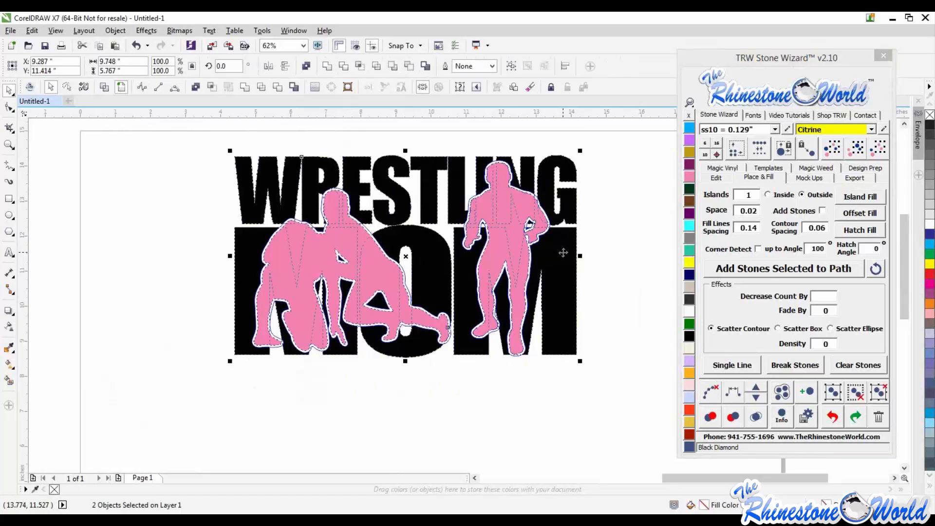
drag(570, 263, 601, 365)
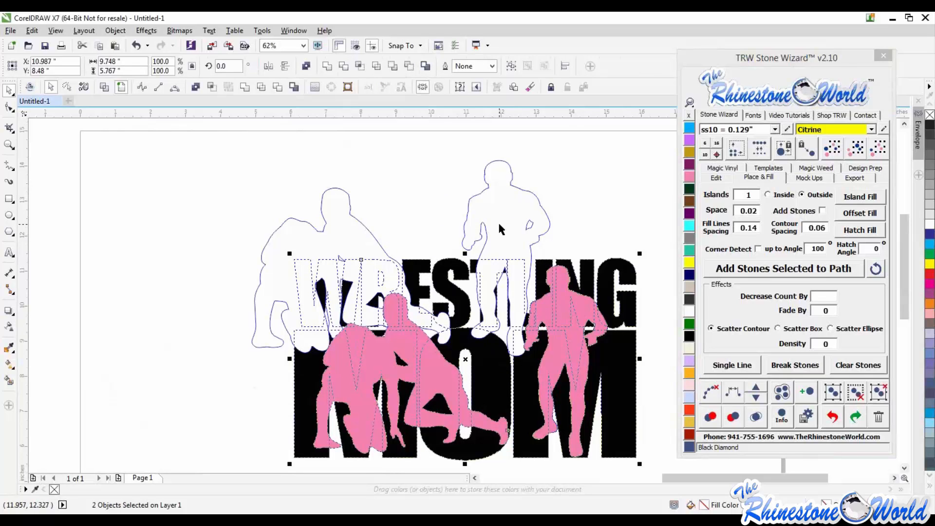
drag(497, 221, 498, 221)
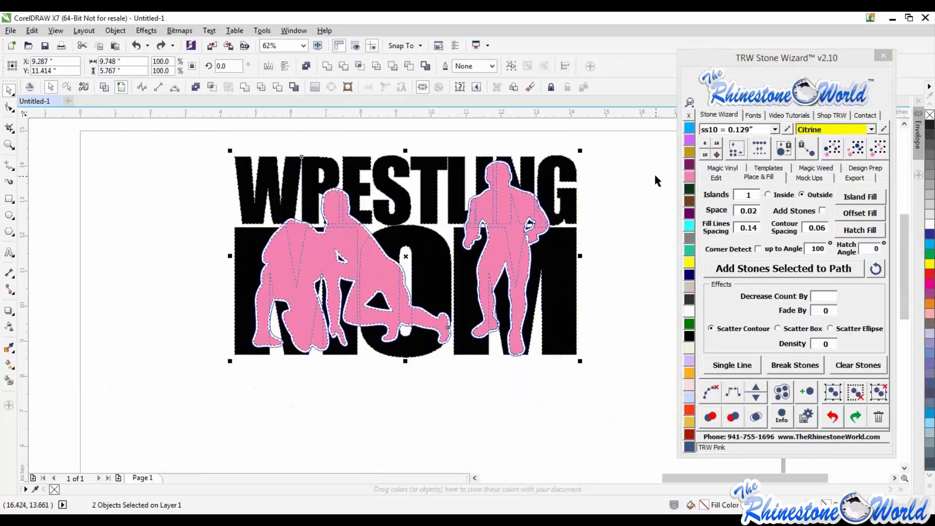
- Trim the lettering with the island outline and delete the pink wrestler silhouettes
click(213, 86)
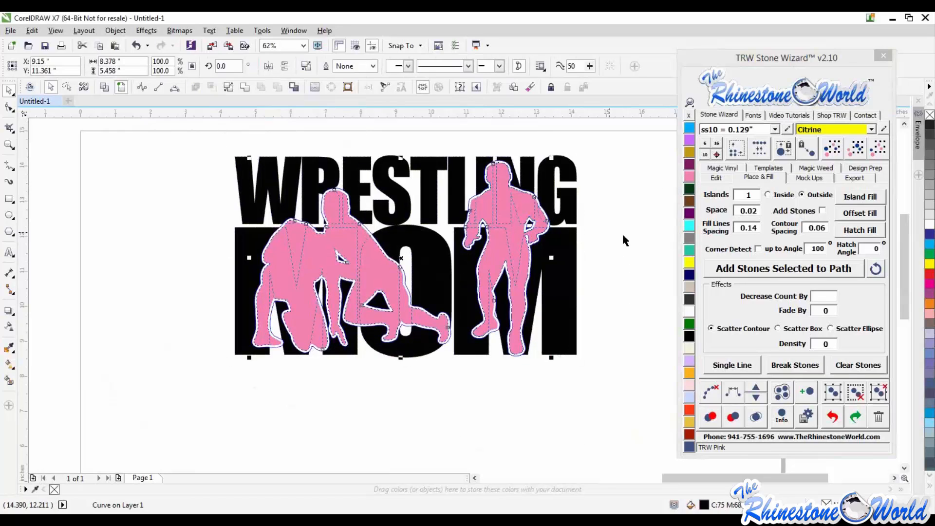
click(622, 240)
click(516, 244)
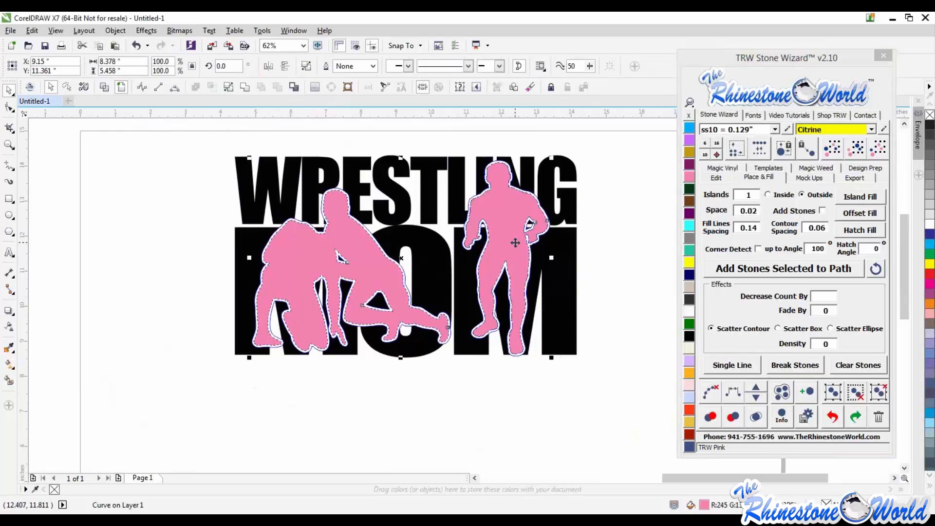
key(Delete)
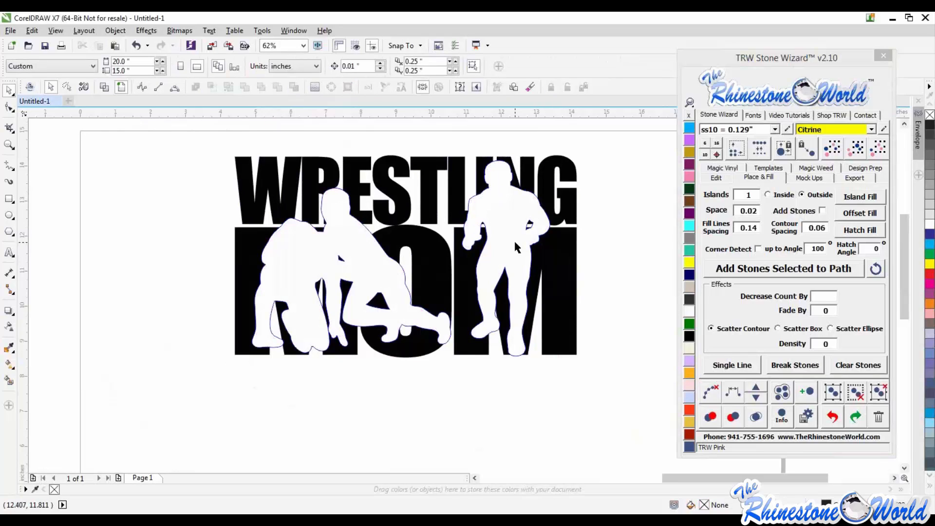
- Trim the lettering with the wrestler shapes and delete the leftover outline shape
click(520, 215)
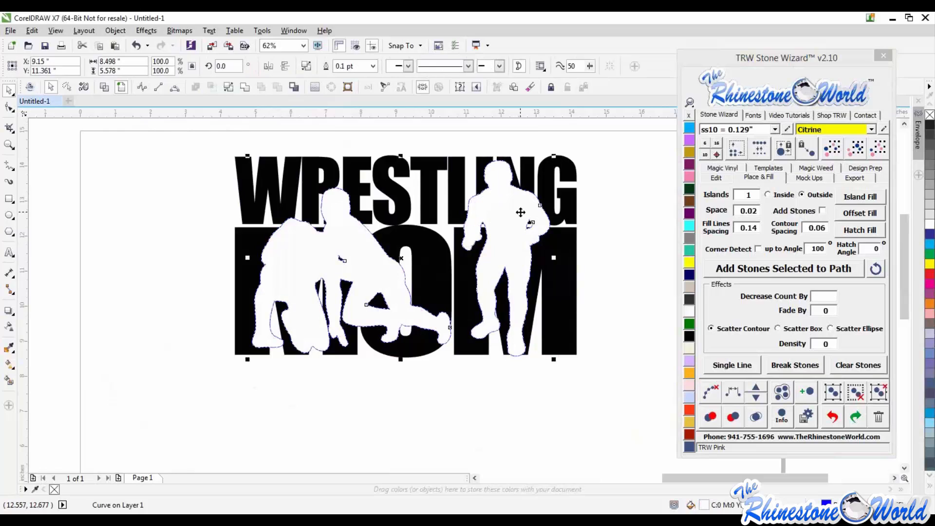
shift+click(572, 213)
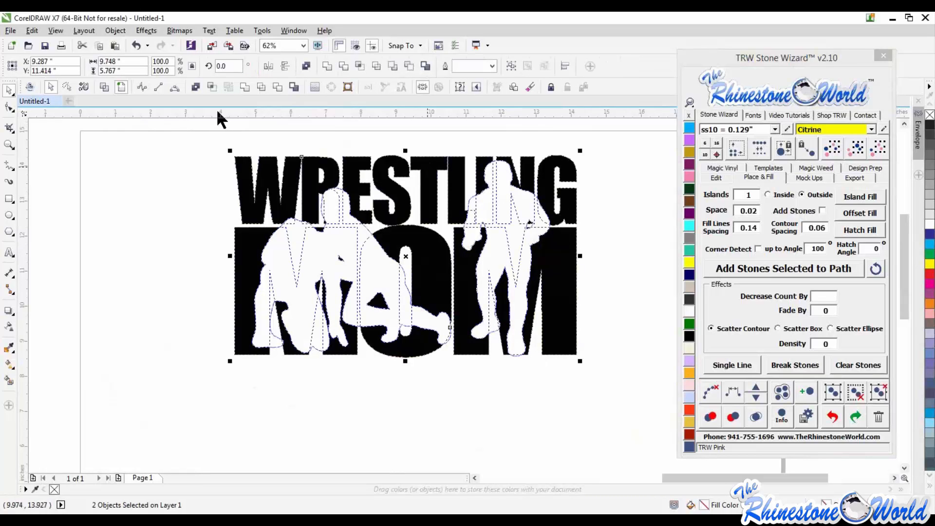
click(277, 87)
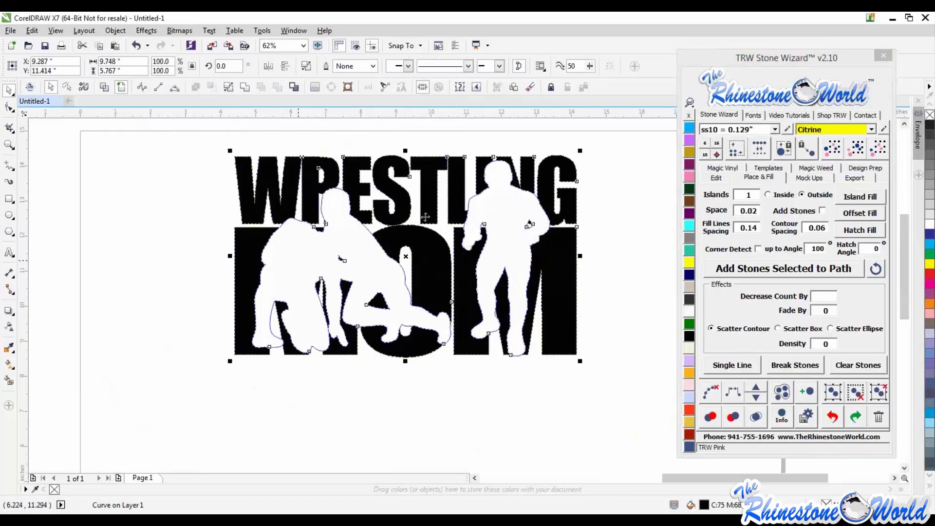
click(521, 201)
drag(521, 198, 514, 266)
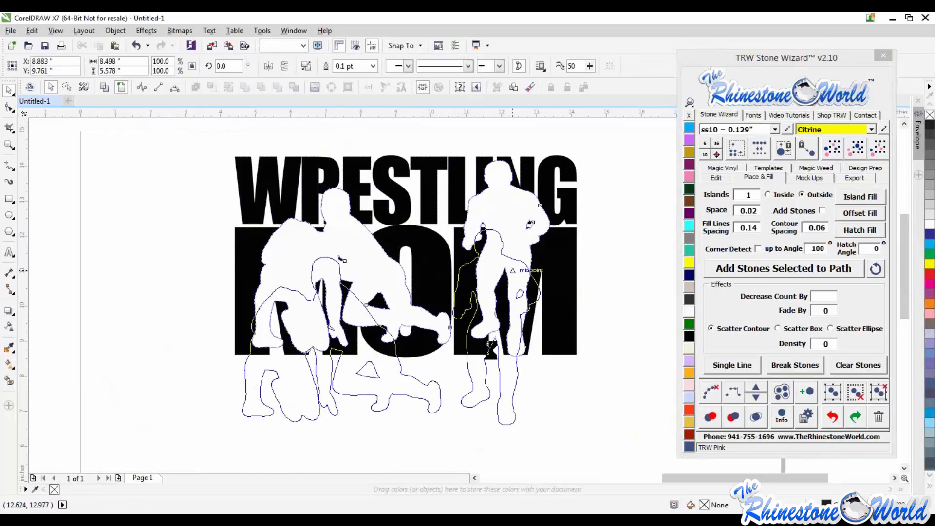
drag(490, 349, 491, 350)
key(Delete)
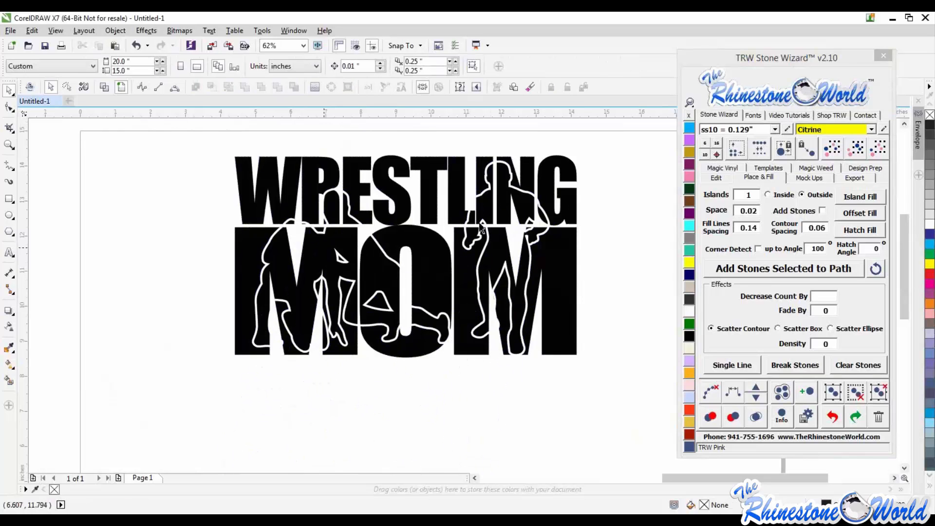
- Fill the wrestler shapes inside the lettering with TRW Pink
scroll(557, 263, down, 2)
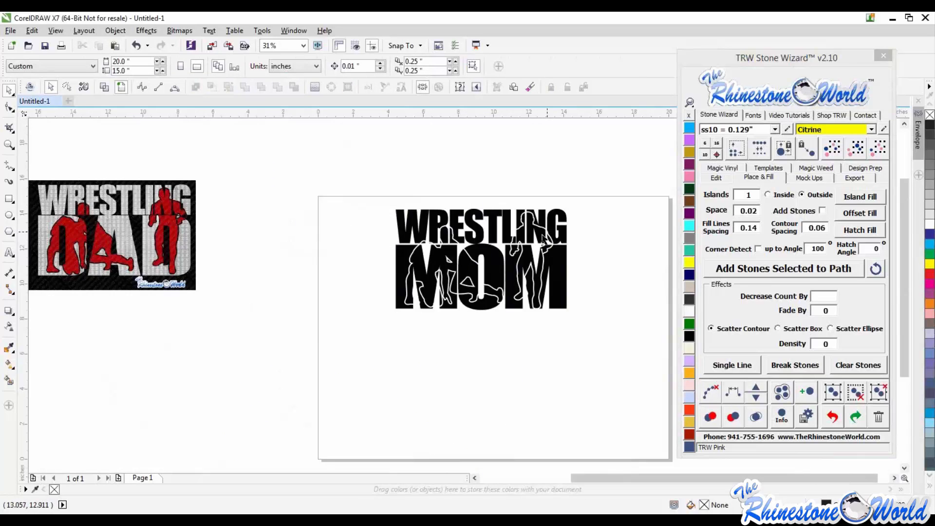
click(556, 263)
click(689, 176)
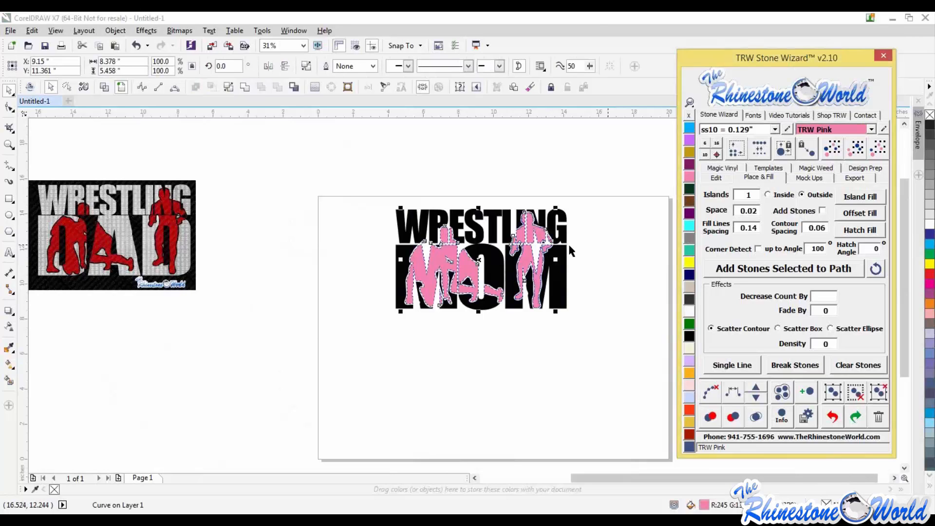
click(608, 245)
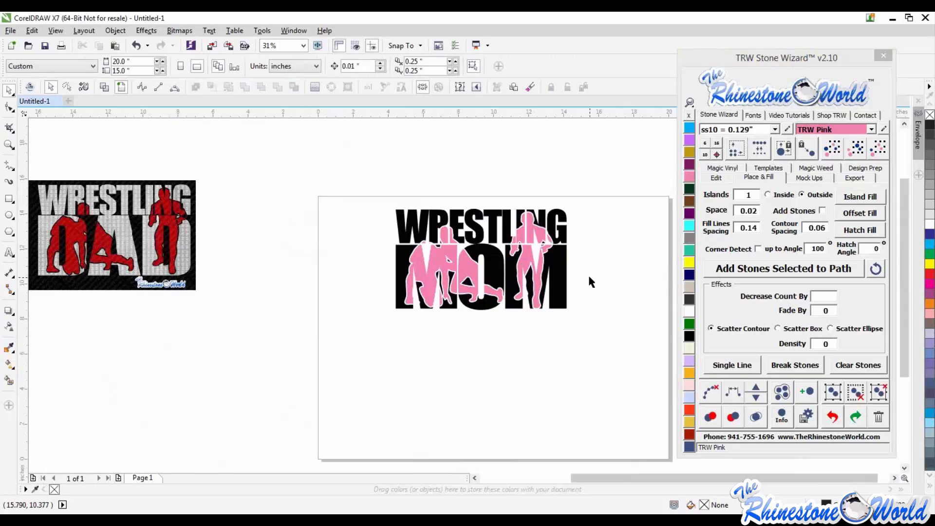
- Pull the lettering and pink wrestlers apart to check them, then undo the moves
drag(557, 280, 554, 408)
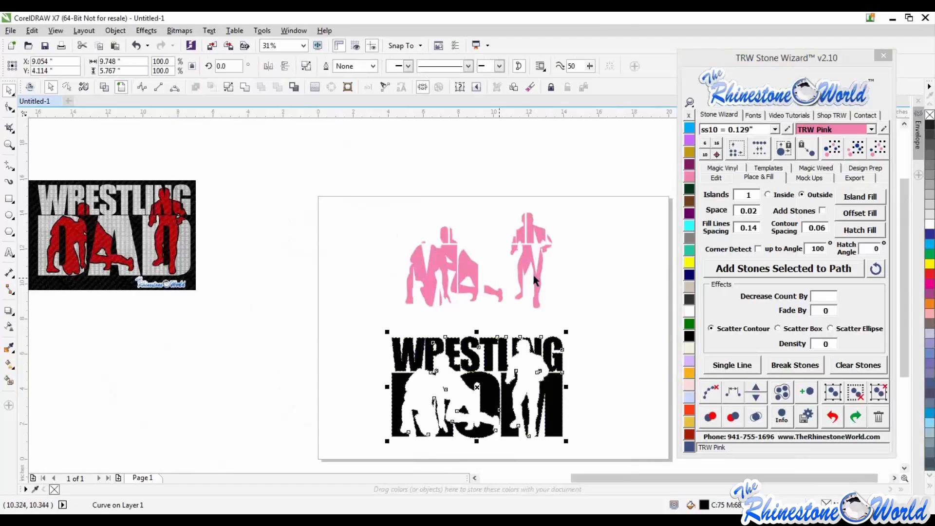
drag(529, 264, 512, 220)
drag(557, 397, 537, 321)
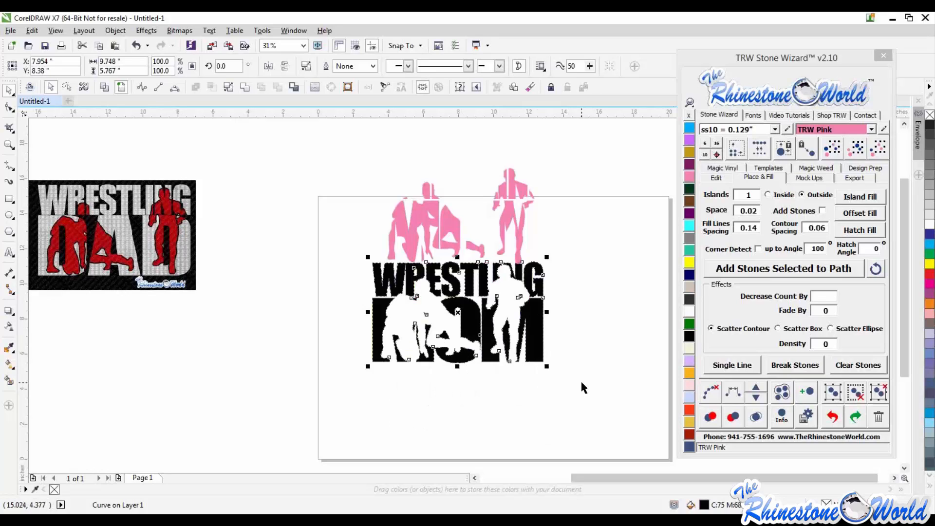
key(ctrl+z)
key(ctrl+z)
key(ctrl+shift+z)
click(615, 307)
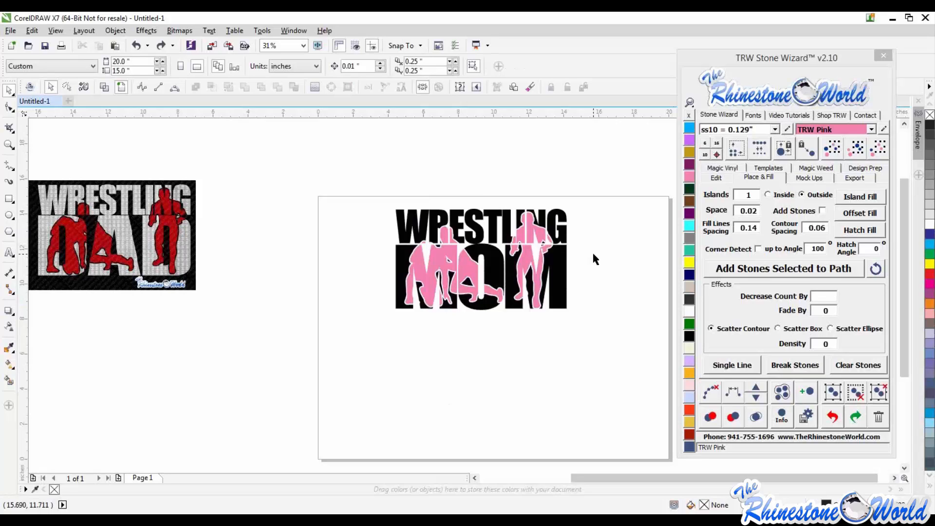
key(ctrl+z)
key(ctrl+z)
key(ctrl+z)
key(ctrl+z)
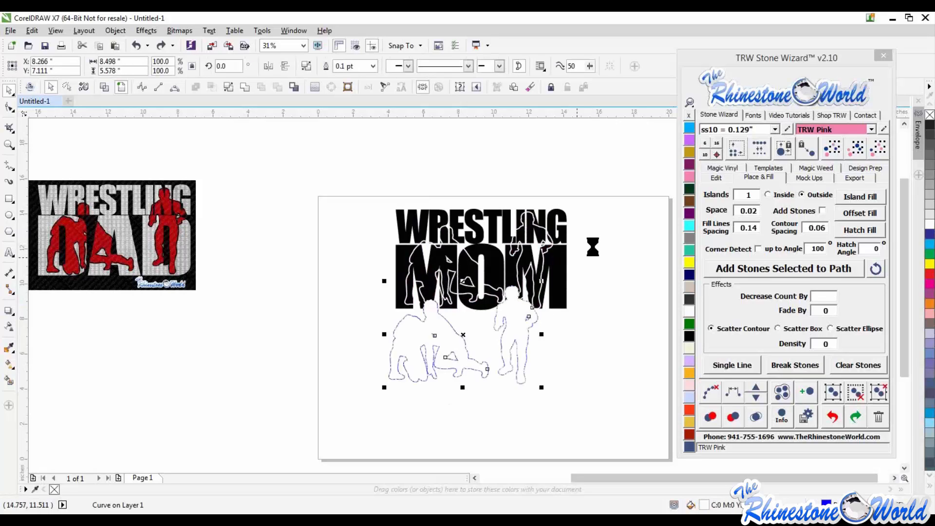
key(ctrl+shift+z)
key(ctrl+shift+z)
key(ctrl+shift+z)
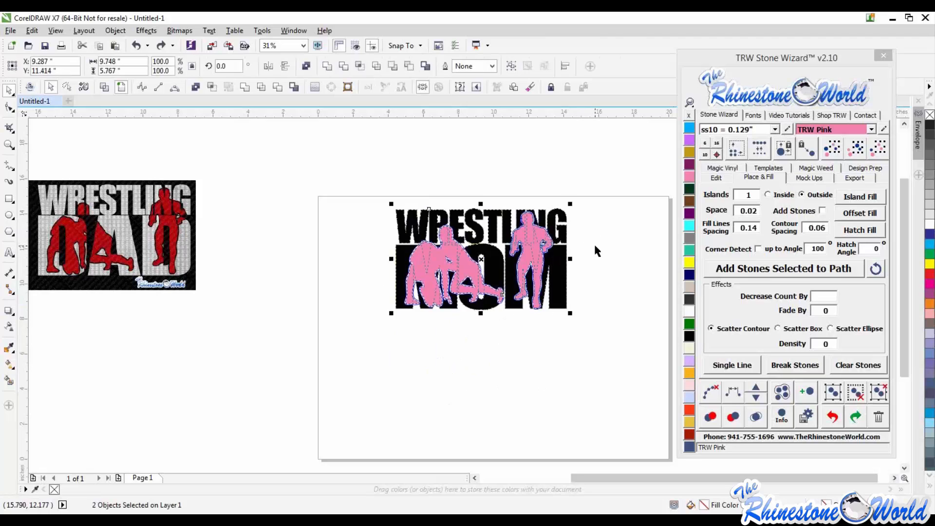
- Inspect the pink wrestlers and the lettering by selecting them at a closer zoom
scroll(560, 239, up, 2)
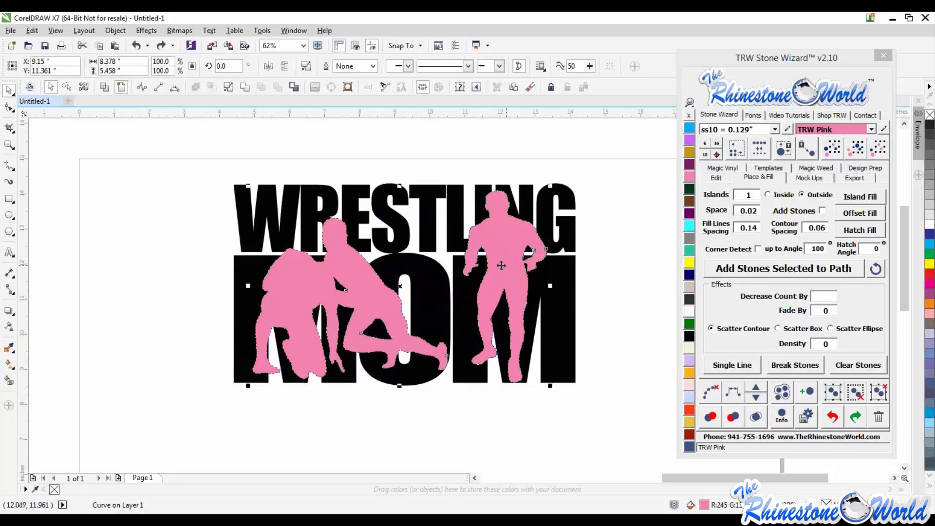
click(636, 329)
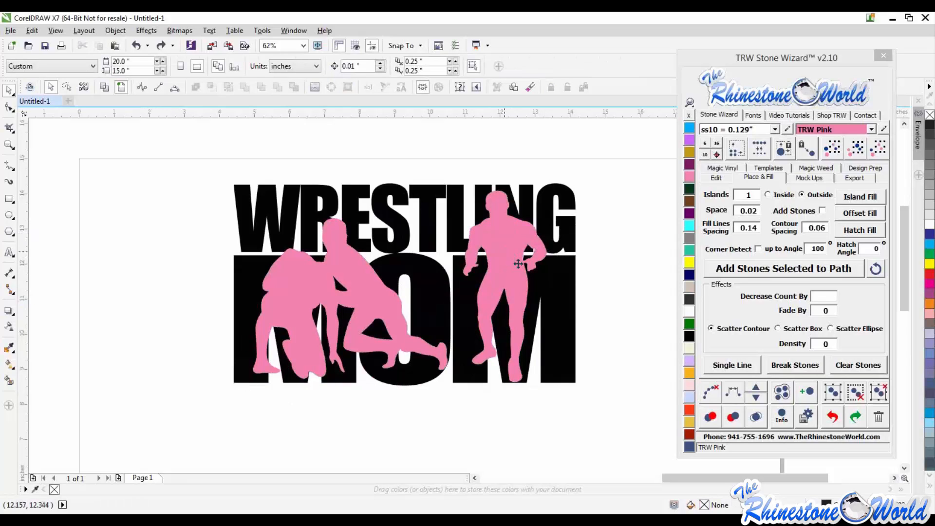
click(518, 263)
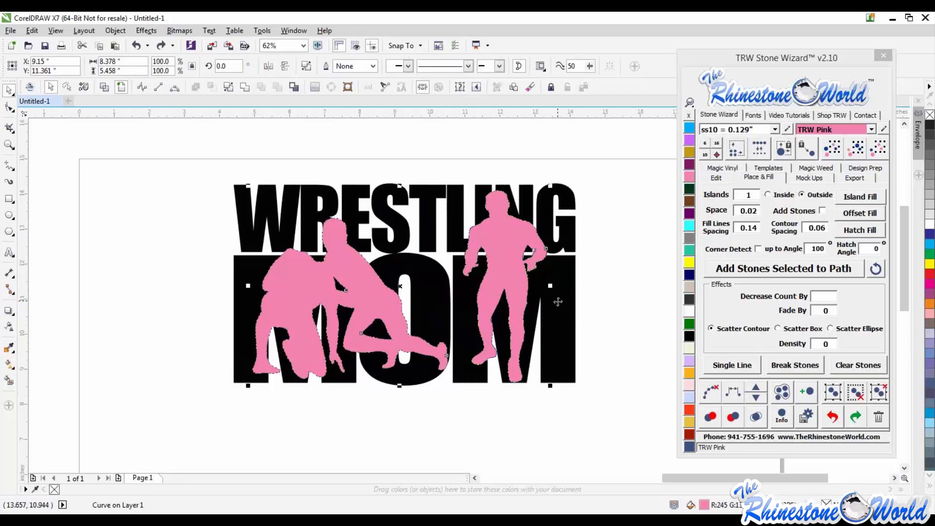
shift+click(558, 302)
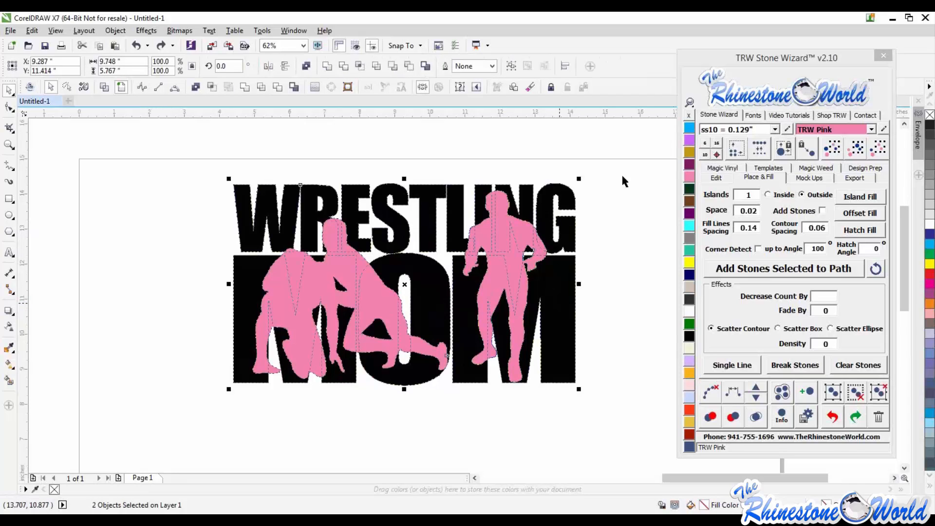
scroll(622, 178, down, 1)
drag(621, 188, 363, 378)
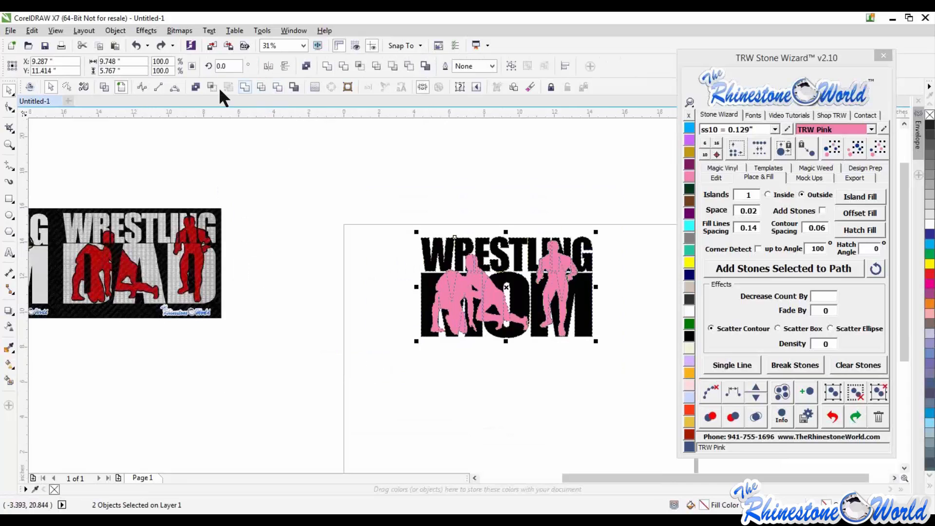
click(292, 203)
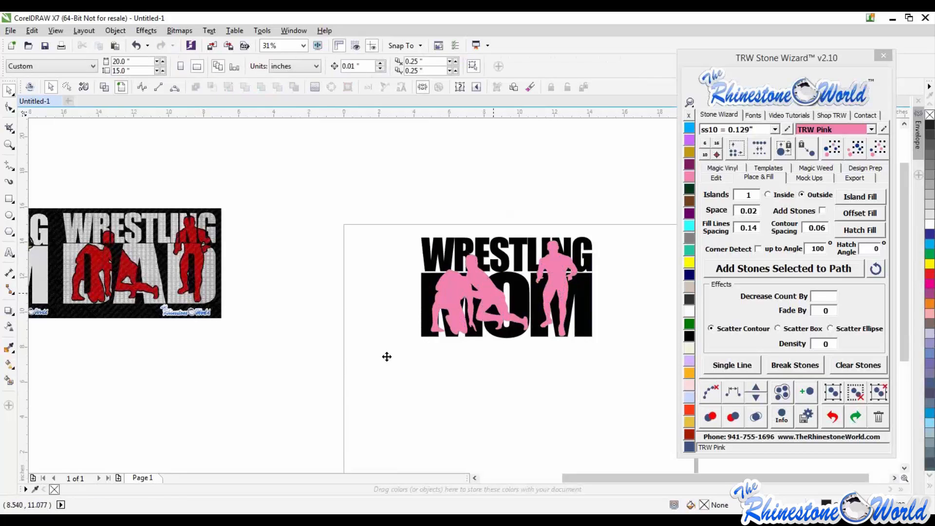
- Fill the wrestler shapes inside the lettering with Citrine instead of pink
drag(493, 293, 386, 356)
key(ctrl+z)
key(ctrl+z)
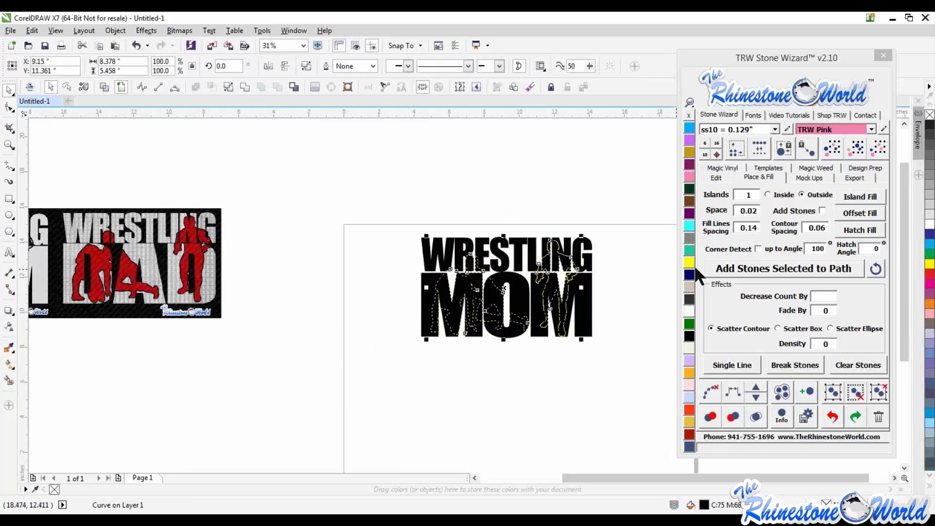
click(691, 265)
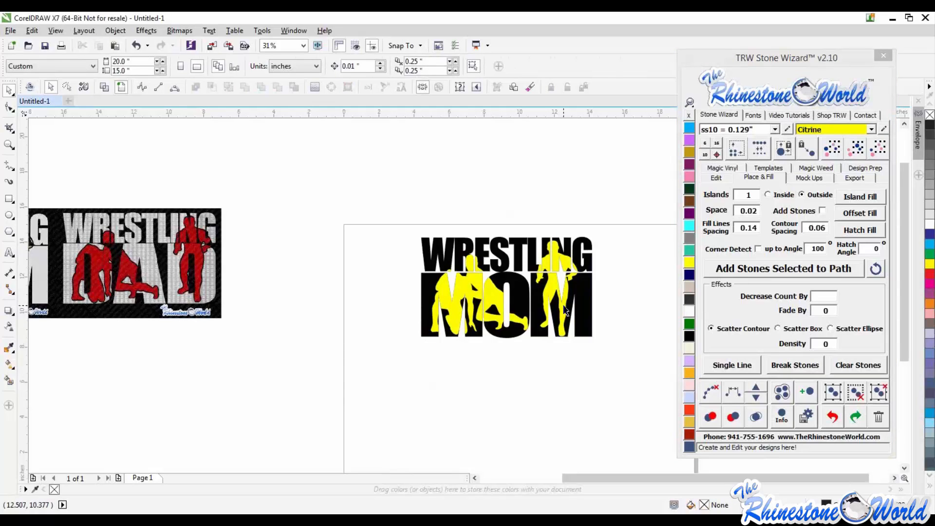
- Pull the Citrine wrestlers and the lettering apart to check the cut pieces, then undo the moves
drag(567, 311, 566, 408)
drag(554, 291, 550, 235)
key(ctrl+z)
key(ctrl+z)
click(628, 192)
drag(629, 189, 360, 384)
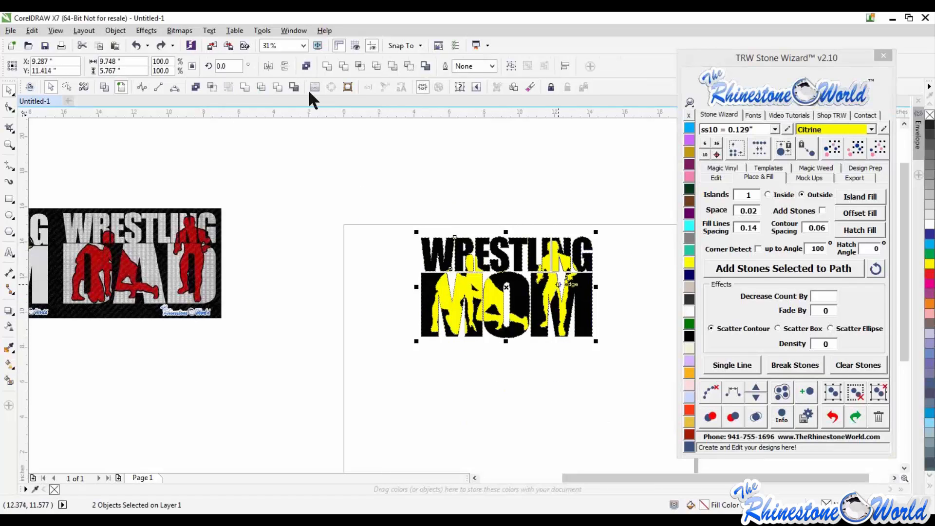
click(334, 277)
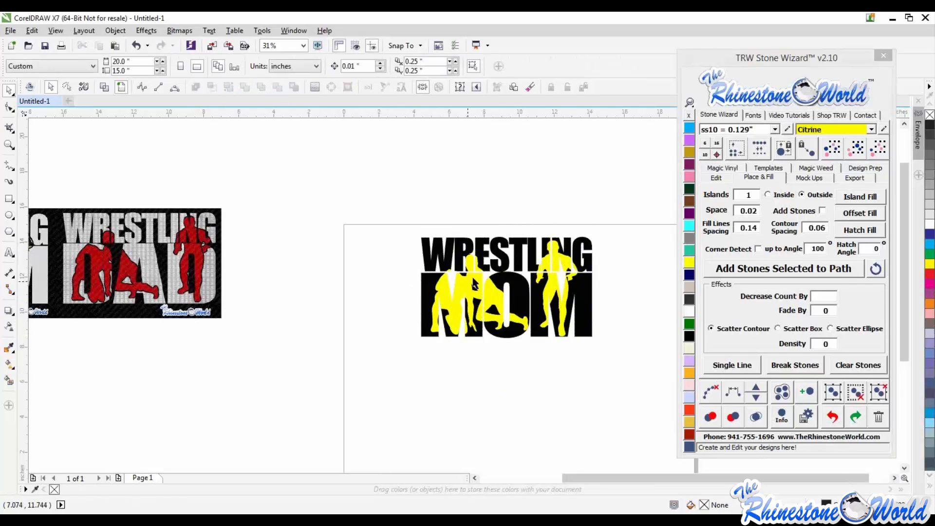
drag(473, 284, 467, 371)
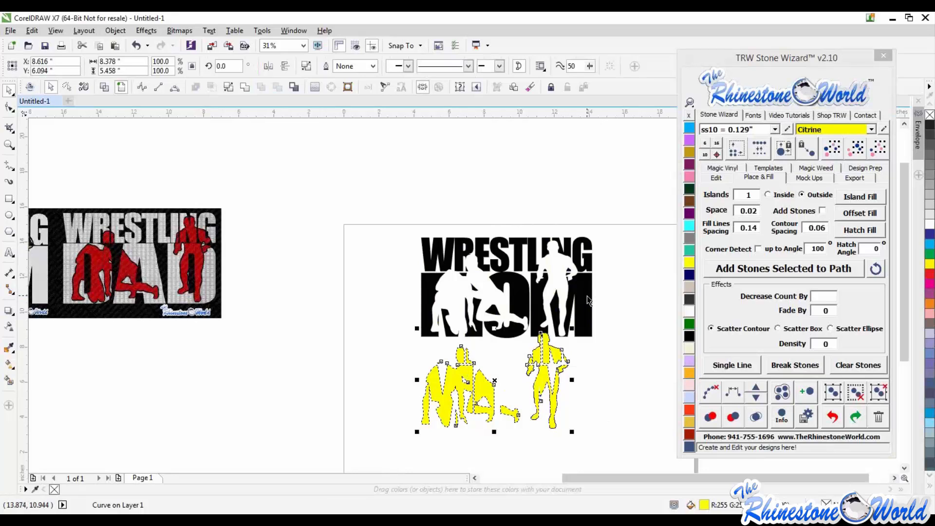
drag(586, 296, 596, 265)
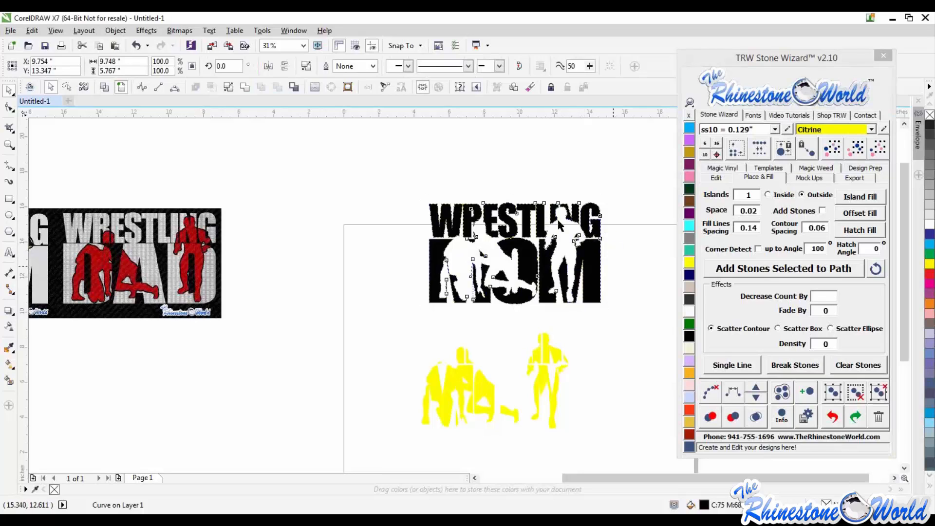
click(487, 256)
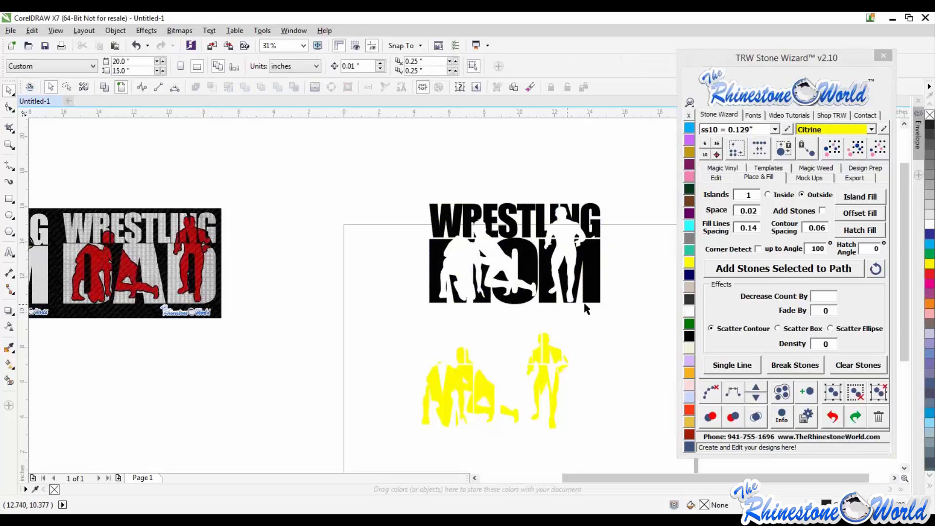
key(ctrl+z)
key(ctrl+z)
- Try deleting a small yellow piece near the standing wrestler's shoulder, then undo the deletion
scroll(572, 273, up, 2)
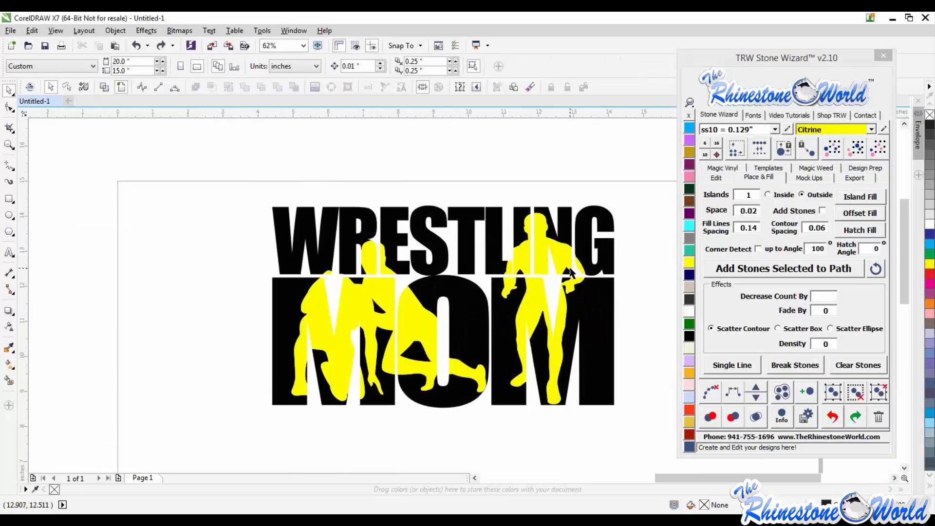
scroll(533, 244, up, 3)
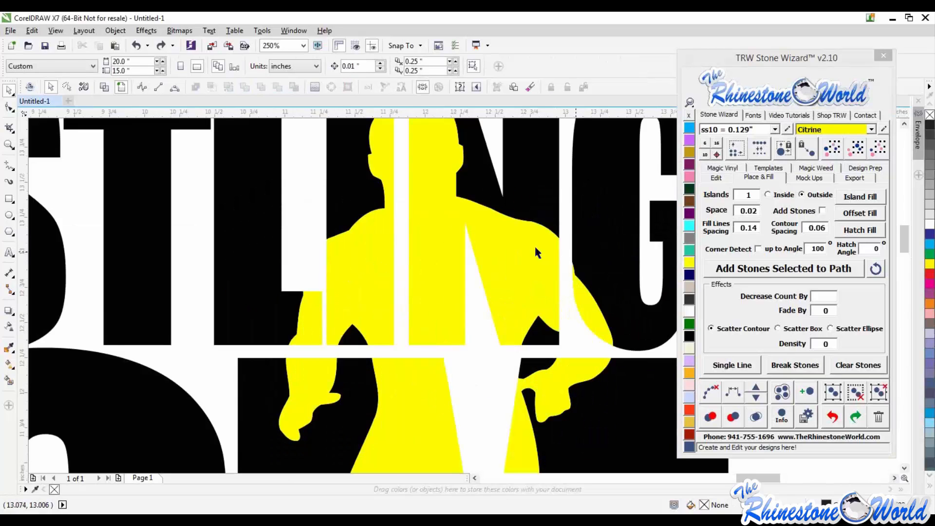
click(524, 265)
scroll(549, 235, up, 3)
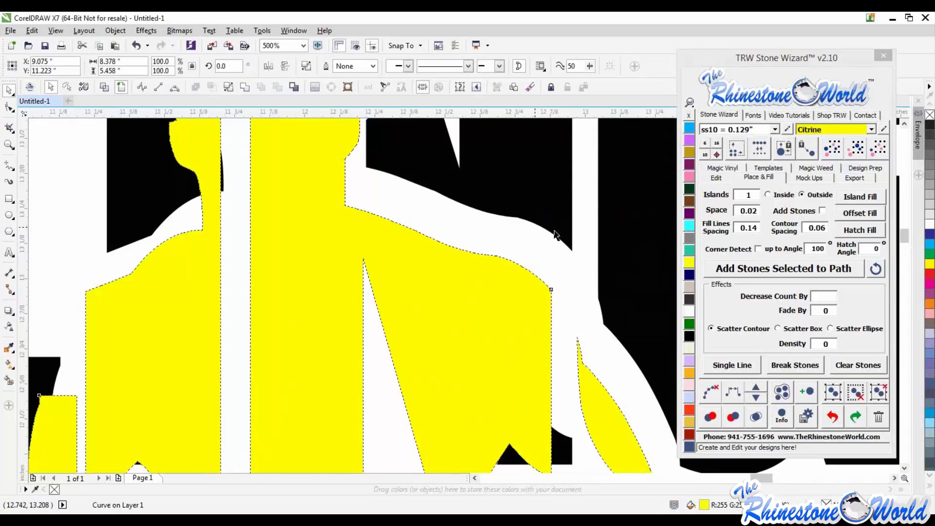
key(Delete)
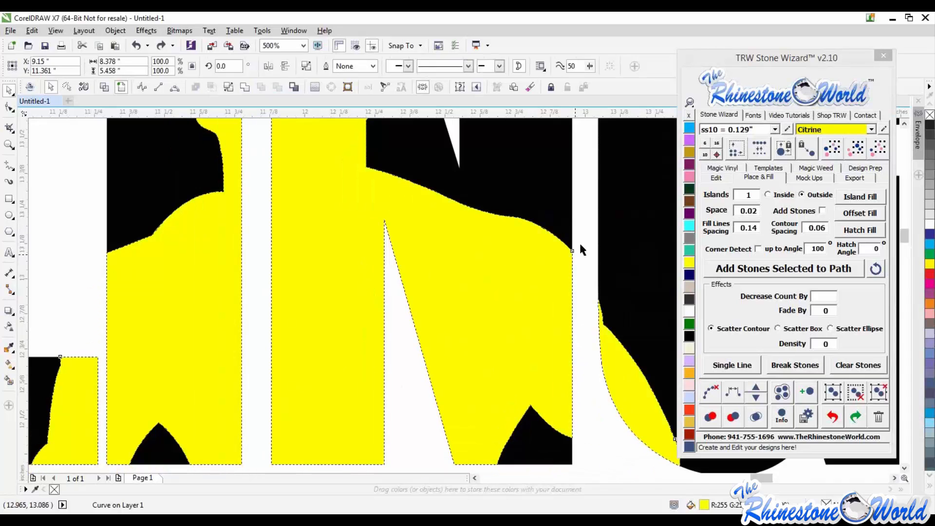
scroll(547, 230, up, 3)
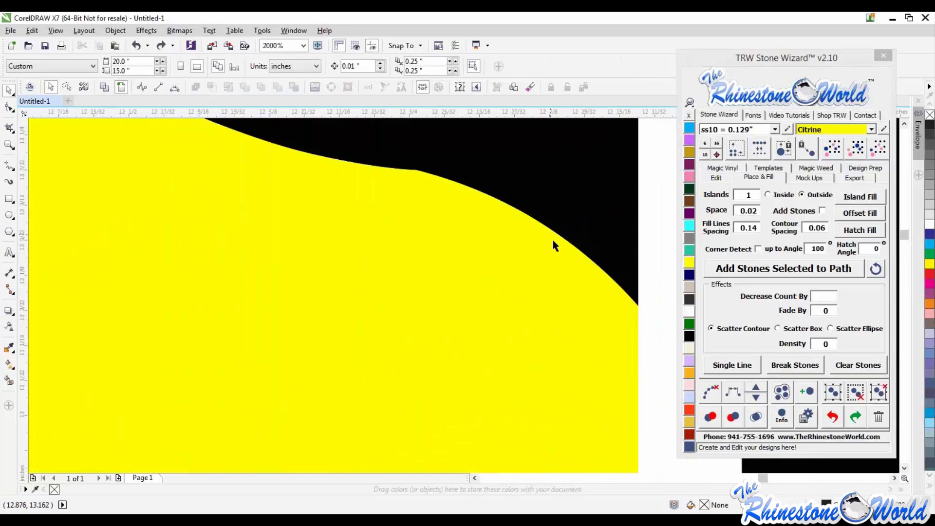
click(551, 238)
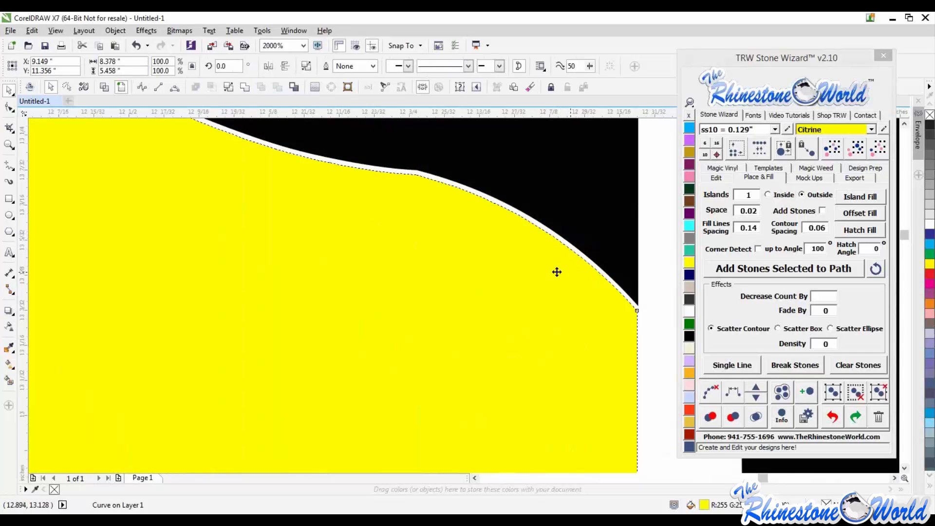
key(ctrl+z)
scroll(502, 250, down, 8)
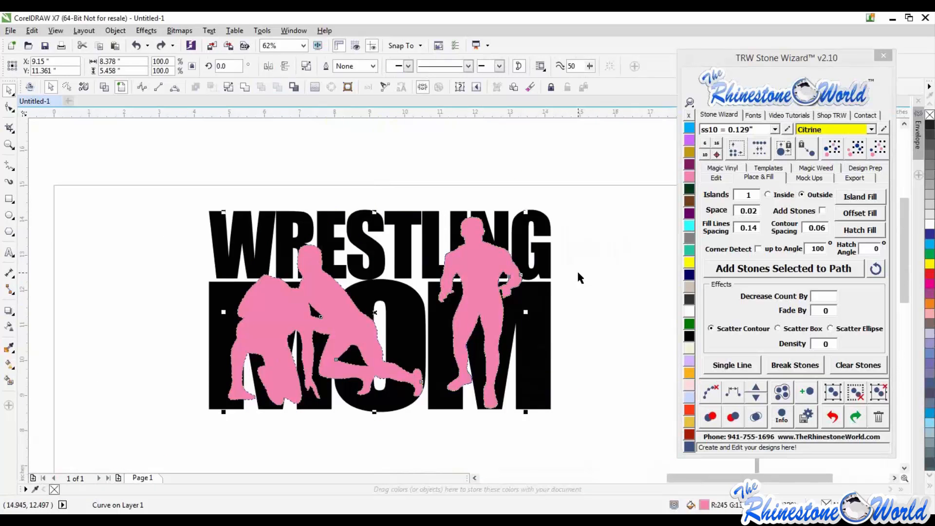
- Delete the Citrine wrestler shapes, leaving the pink wrestlers in place over the lettering
drag(480, 274, 569, 281)
key(Delete)
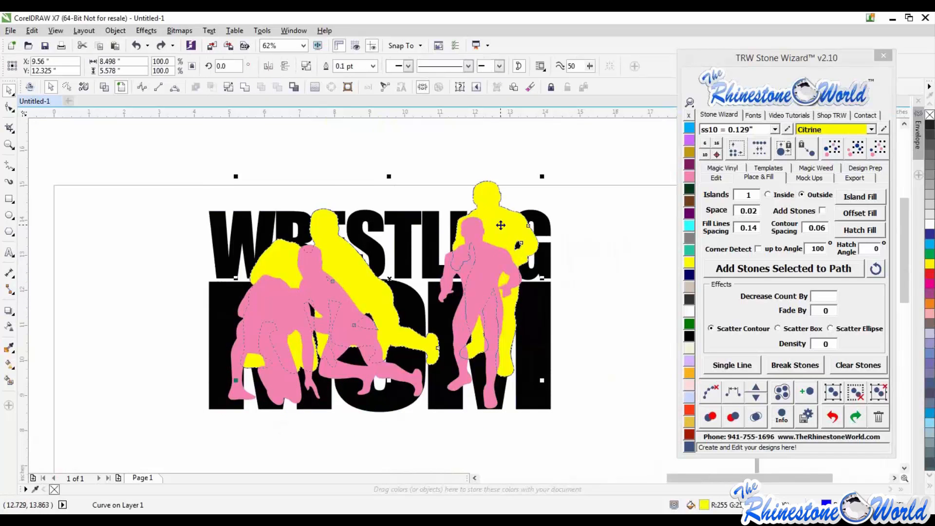
drag(483, 274, 428, 300)
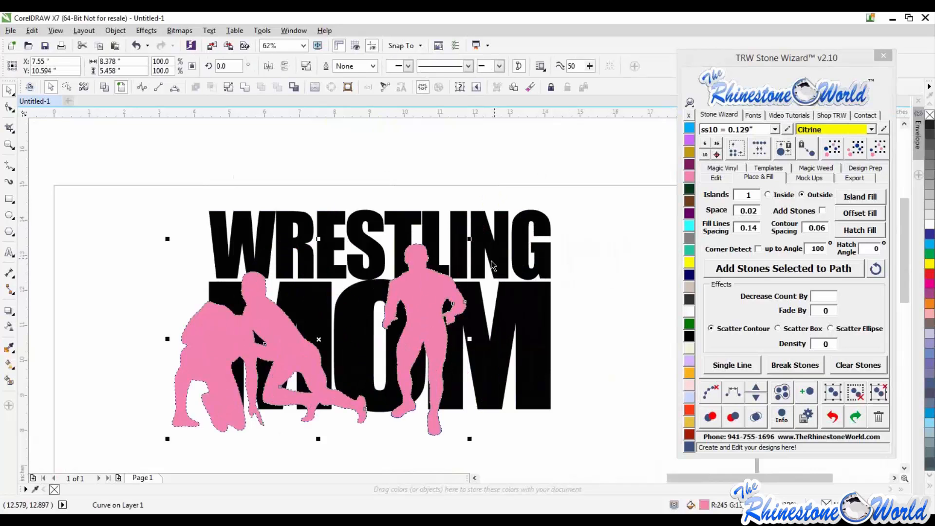
drag(532, 318, 566, 284)
key(ctrl+z)
key(ctrl+z)
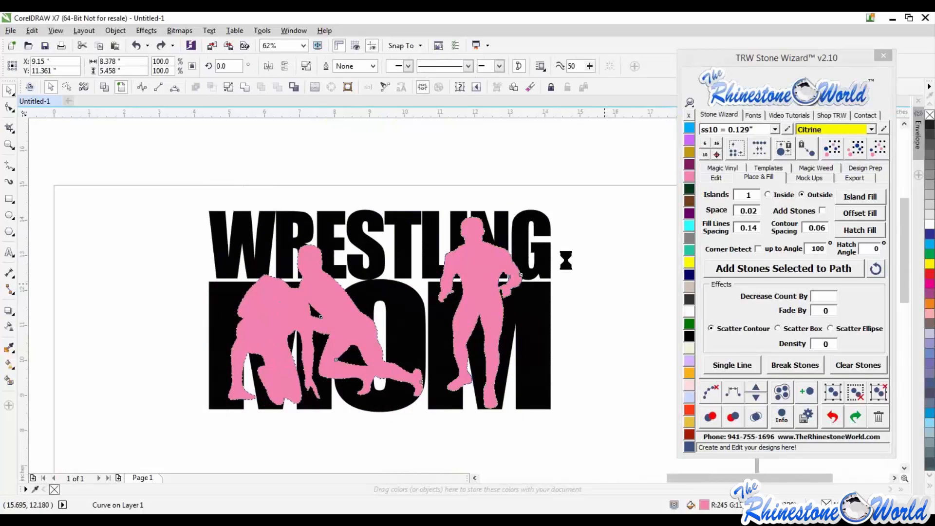
- Pull the lettering away from the pink wrestlers to check them, then undo the move
scroll(563, 261, down, 2)
drag(546, 303, 623, 230)
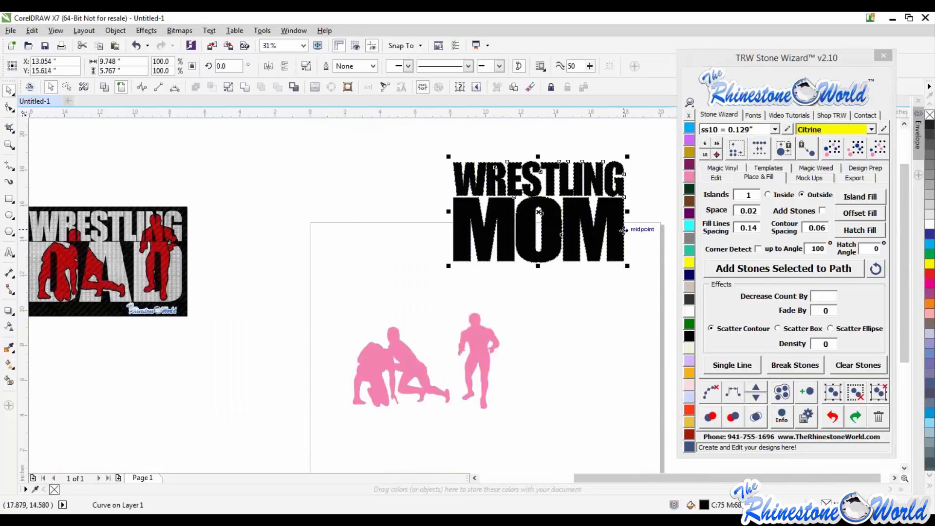
key(ctrl+z)
key(ctrl+z)
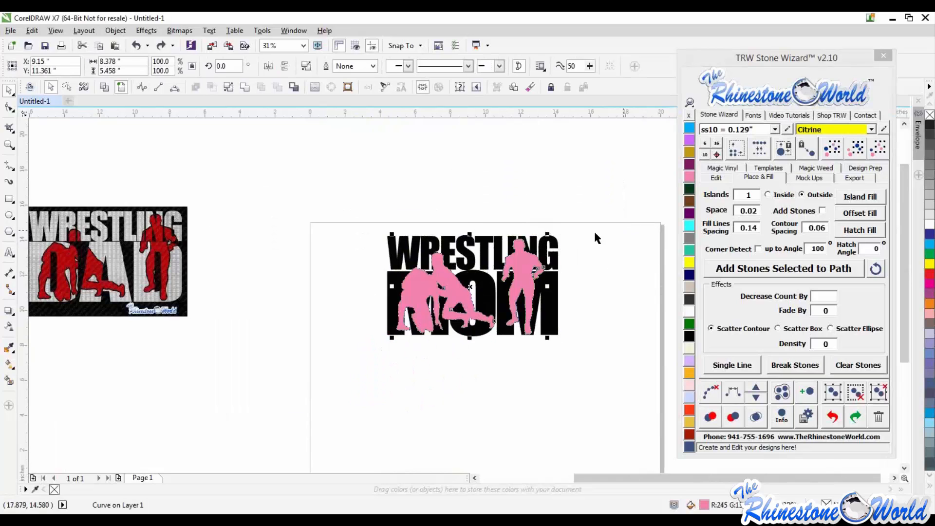
- Create an outside island outline around the pink wrestlers with Island Fill, 1 island and 0.02 spacing
click(535, 273)
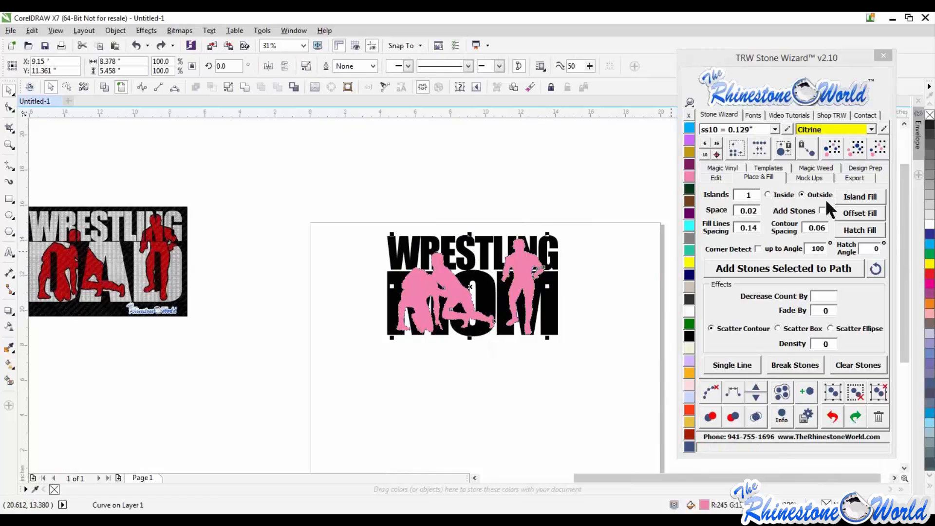
click(853, 198)
scroll(543, 233, up, 4)
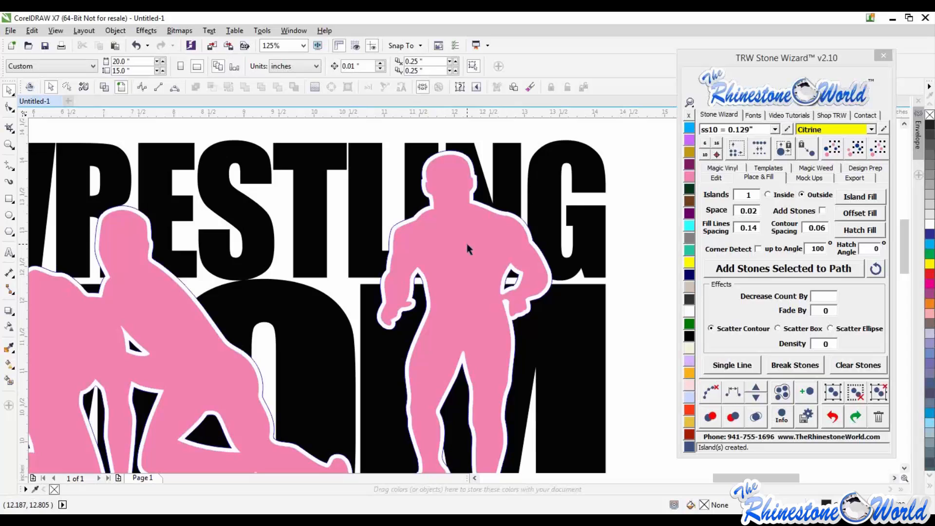
scroll(470, 245, down, 2)
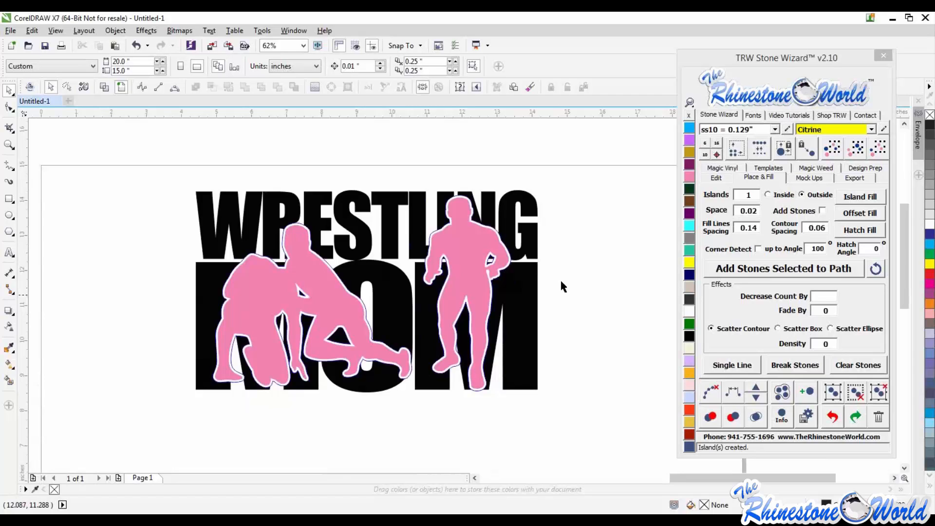
- Pull the island outline, wrestlers and lettering apart to inspect them, then undo the moves
drag(471, 238, 507, 194)
drag(536, 295, 577, 322)
key(ctrl+z)
key(ctrl+z)
key(ctrl+z)
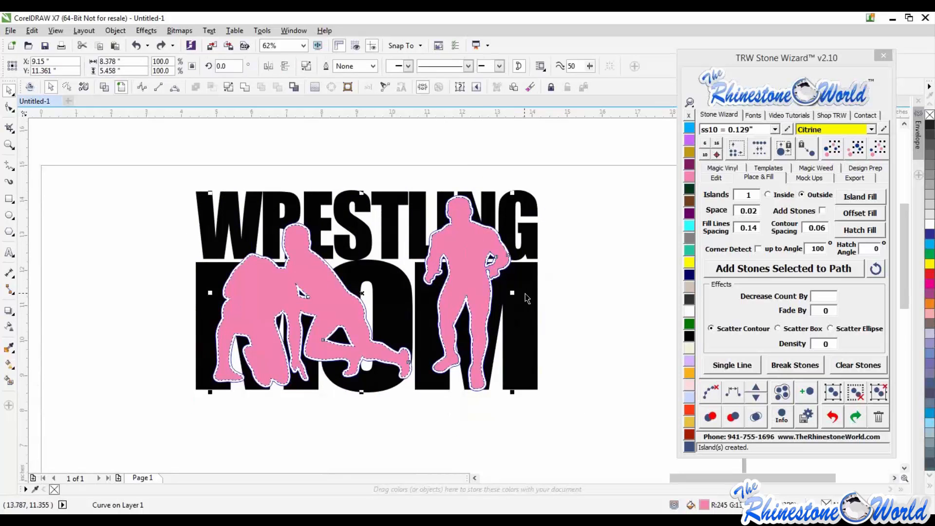
drag(527, 280, 633, 373)
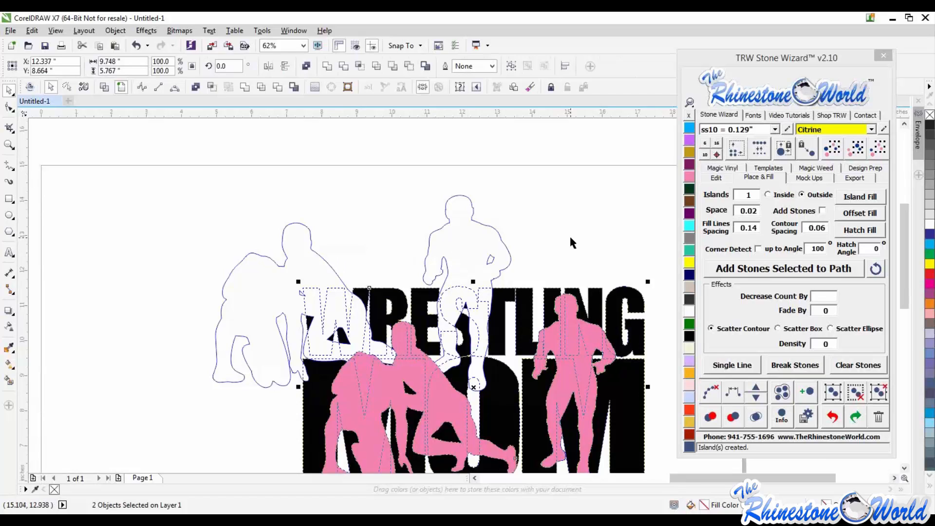
key(ctrl+z)
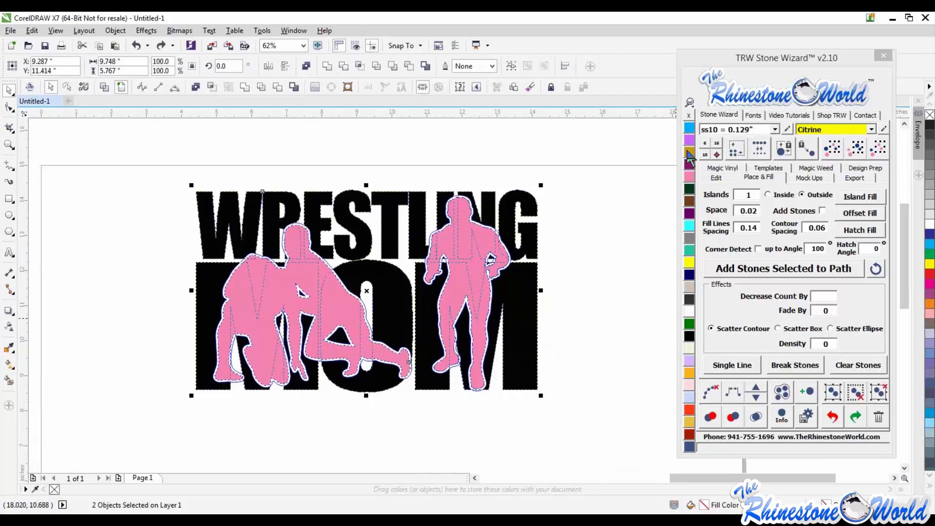
- Trim the lettering with the island outline and delete the pink wrestler silhouettes
click(212, 87)
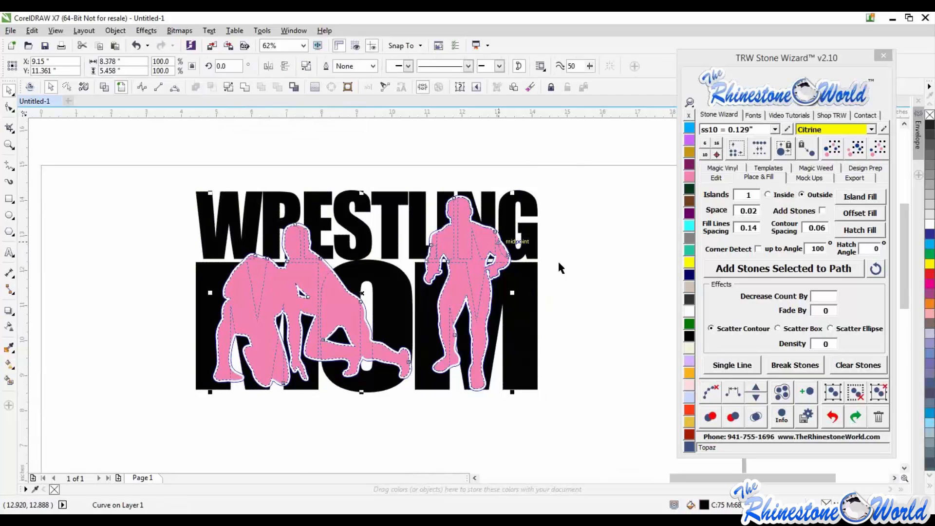
click(558, 262)
click(470, 248)
key(Delete)
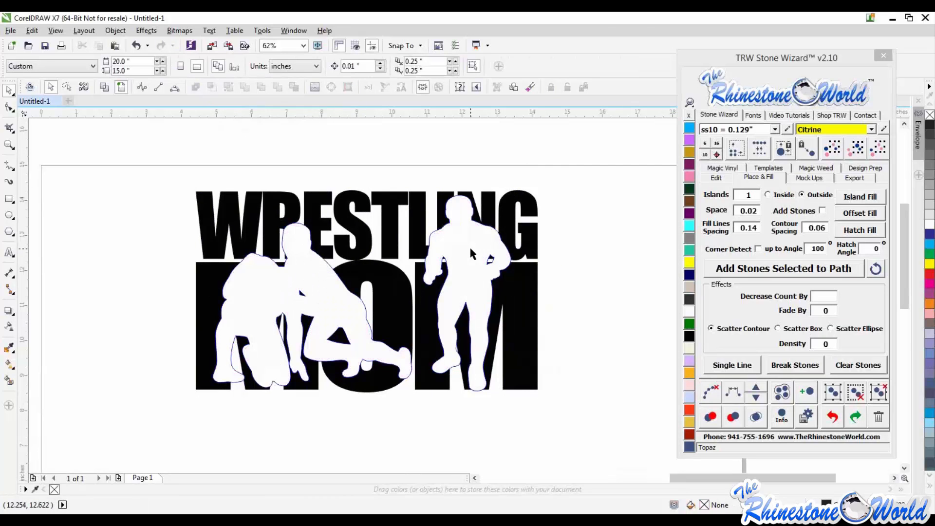
- Pull the lettering and pink wrestlers apart to inspect them, then undo the move
click(519, 305)
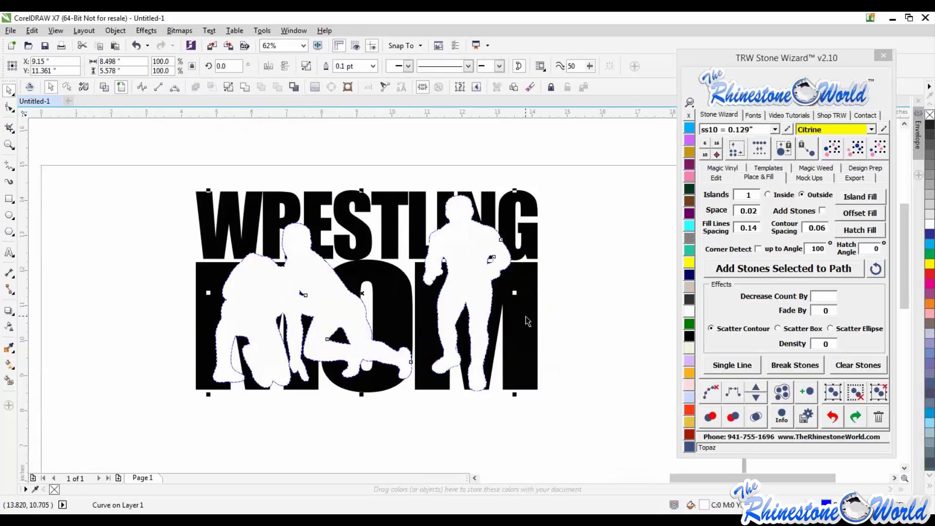
key(ctrl+a)
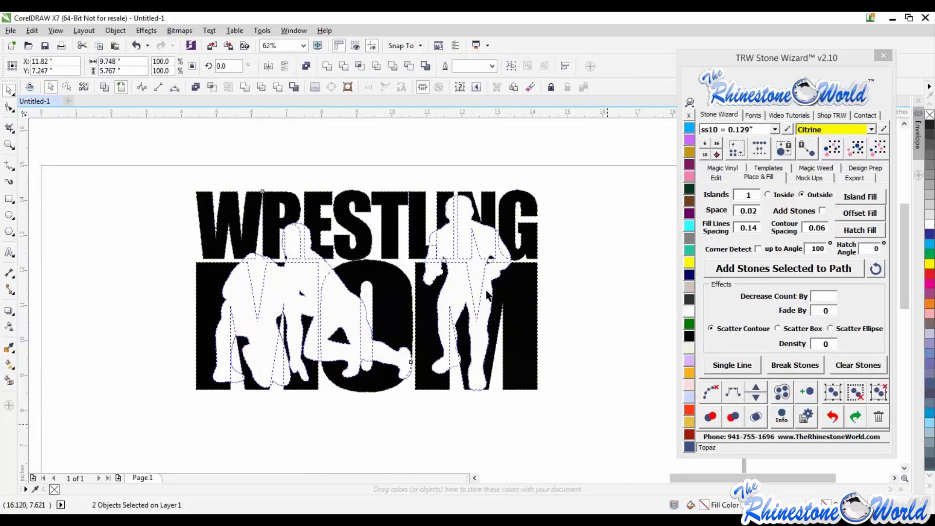
drag(487, 295, 576, 440)
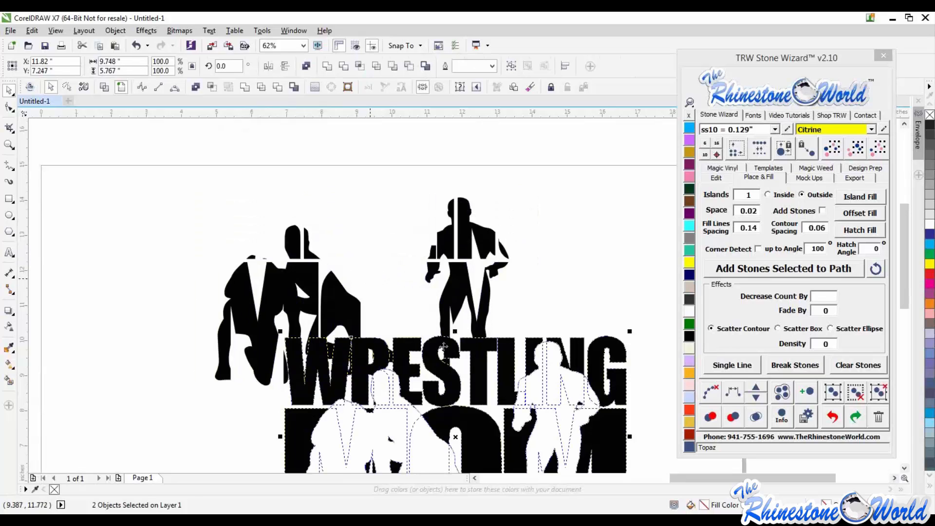
key(ctrl+z)
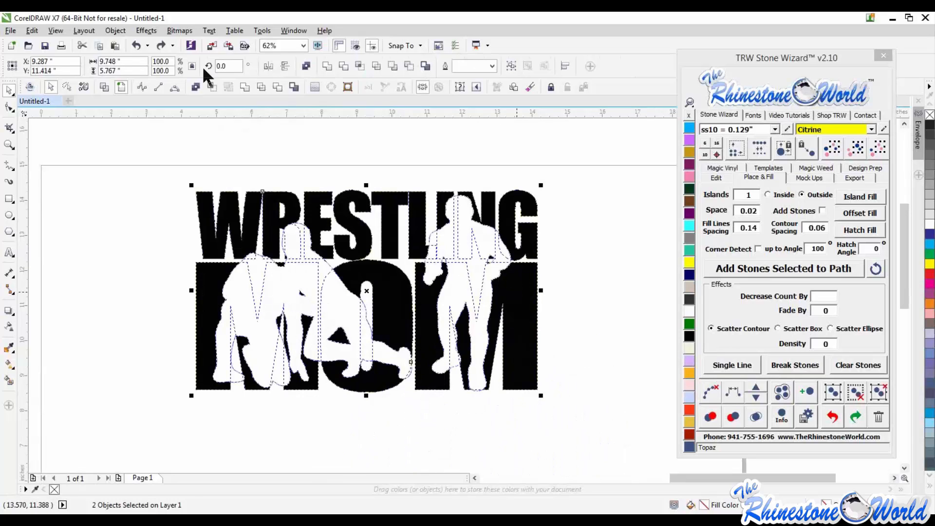
- Combine the lettering with the island outline and fill the wrestler cut-outs with Smoked Topaz brown
click(278, 87)
click(571, 265)
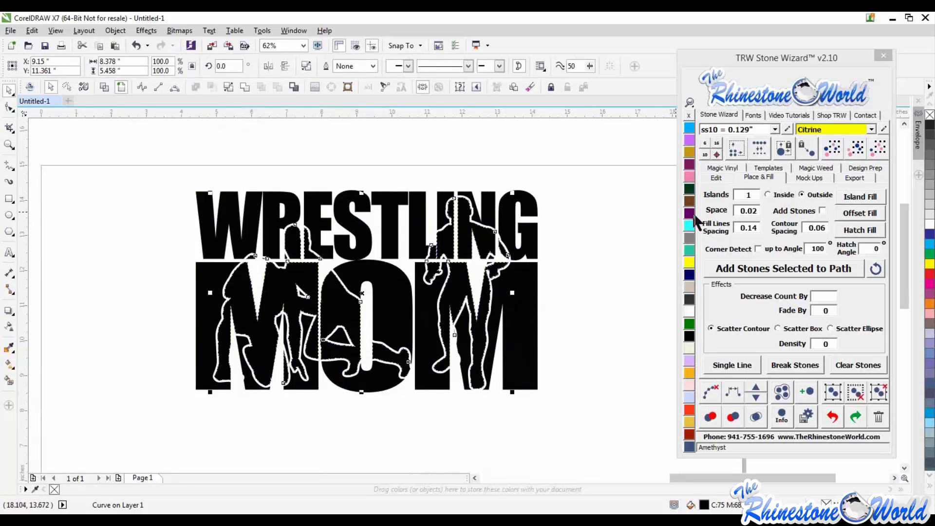
click(689, 201)
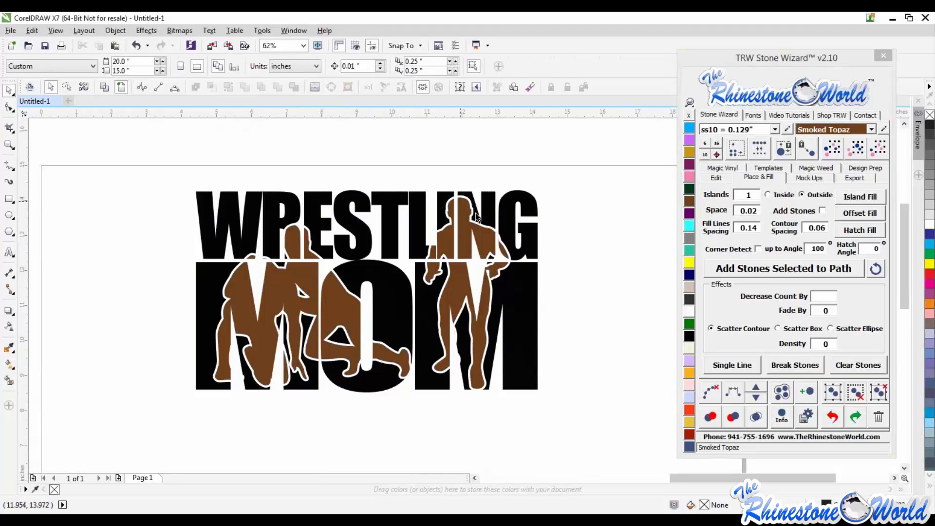
- Recolor the wrestler pieces of the design with other palette colors
scroll(438, 253, down, 1)
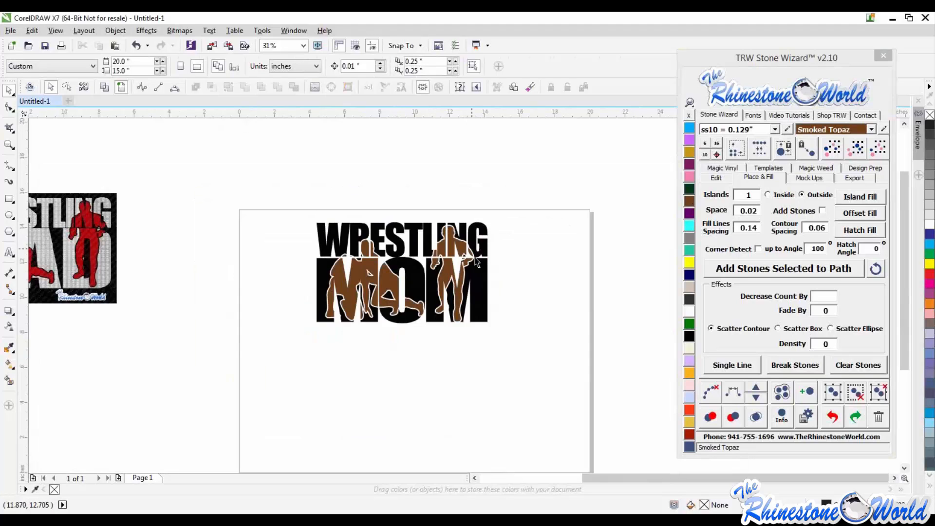
scroll(473, 261, up, 1)
click(490, 280)
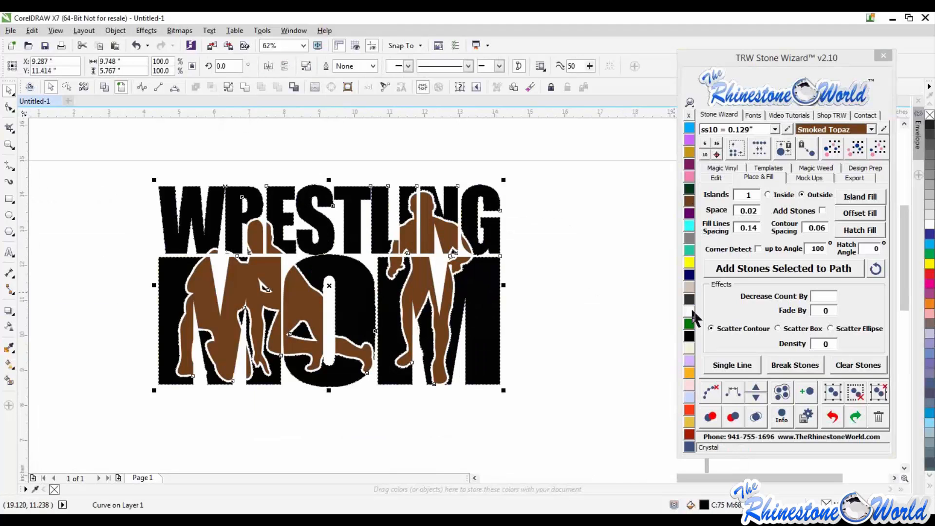
click(691, 311)
click(602, 303)
click(258, 277)
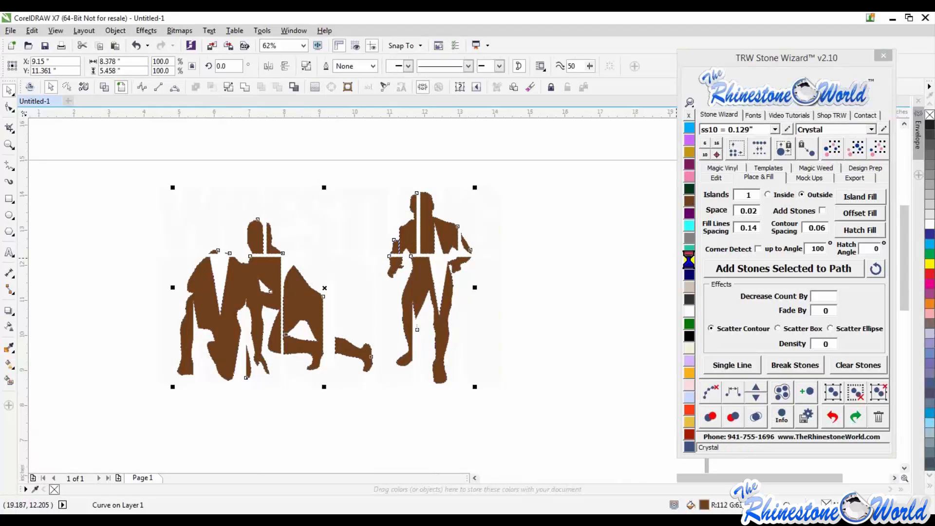
click(929, 284)
- Select the whole design, open the Accessories mock-ups, and scale the design down to about 6 by 3.6 inches
scroll(522, 281, down, 1)
click(522, 281)
drag(544, 190, 263, 379)
click(806, 178)
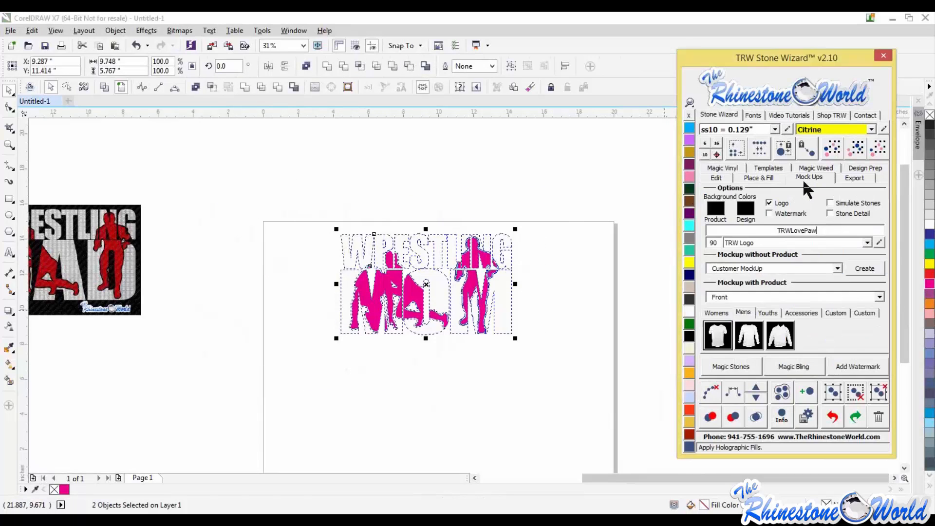
click(802, 313)
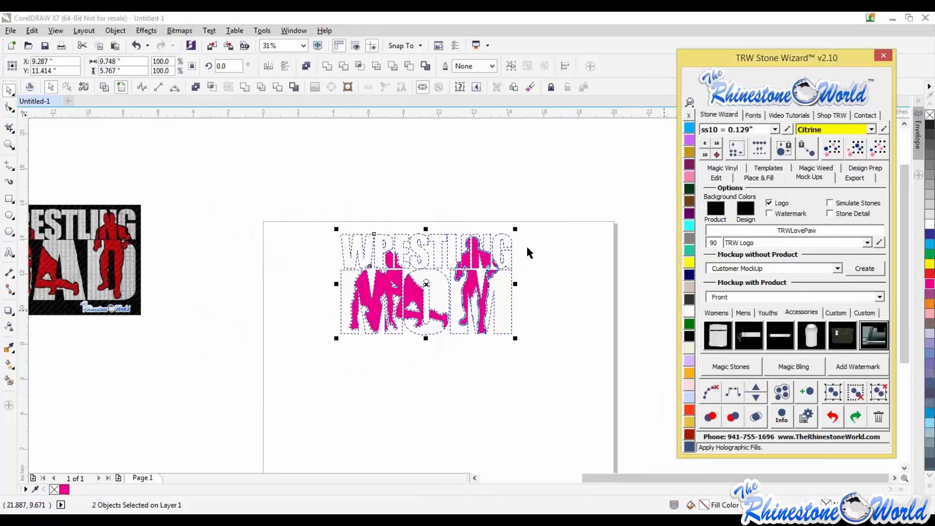
drag(515, 228, 447, 271)
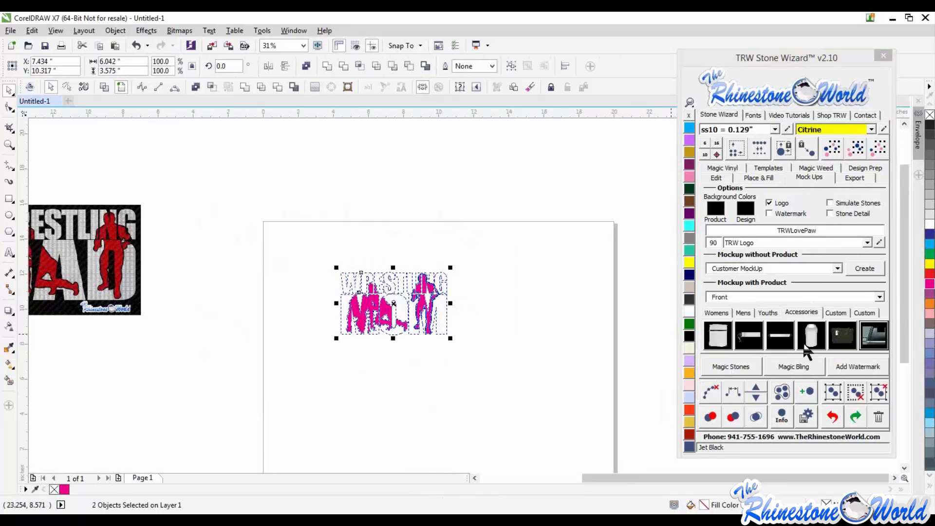
- Create a car window decal mock-up of the design and zoom in to inspect it
click(873, 340)
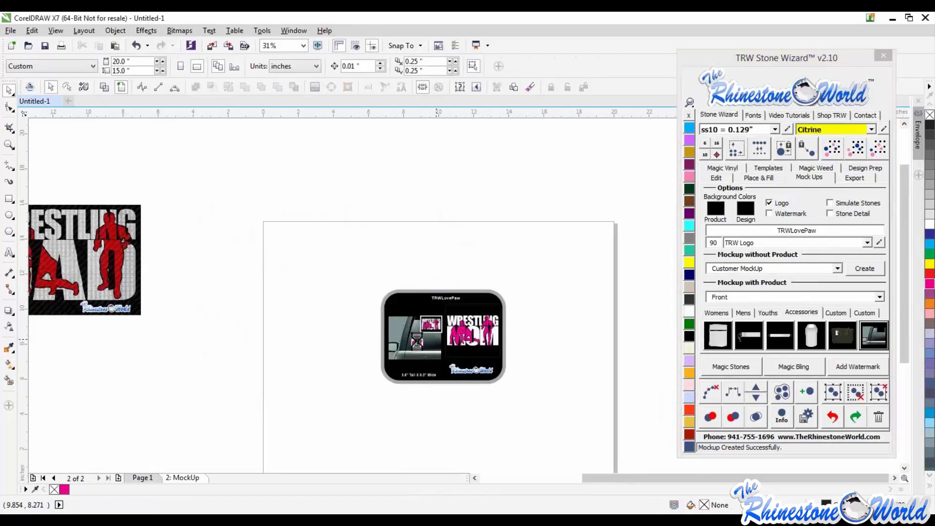
scroll(418, 347, up, 6)
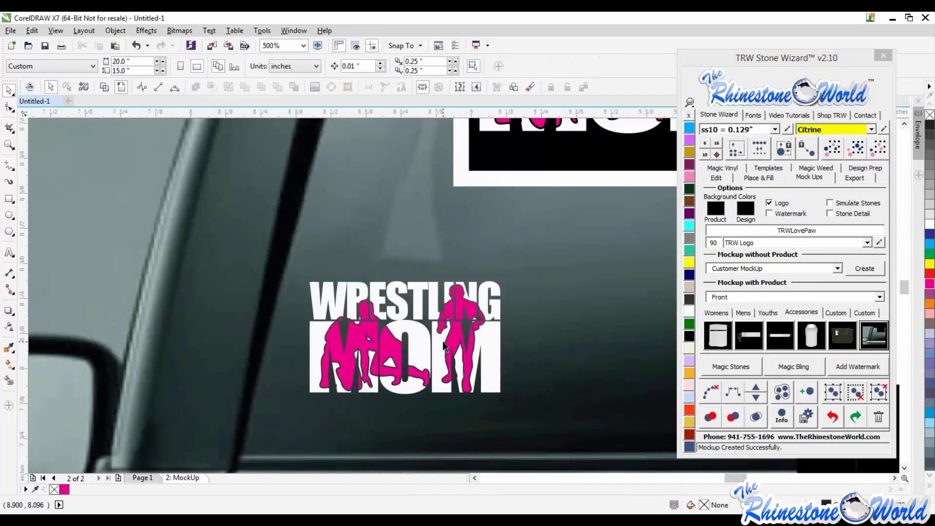
scroll(443, 345, down, 2)
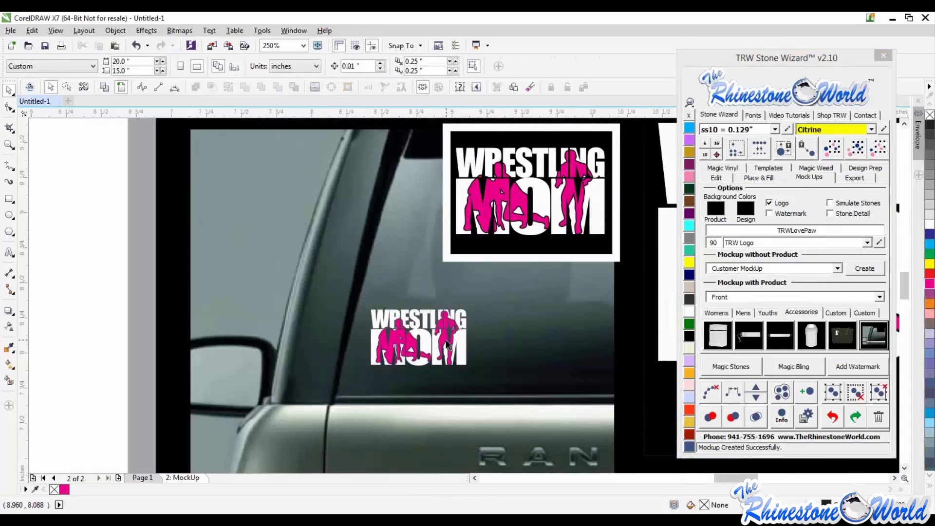
scroll(446, 344, down, 4)
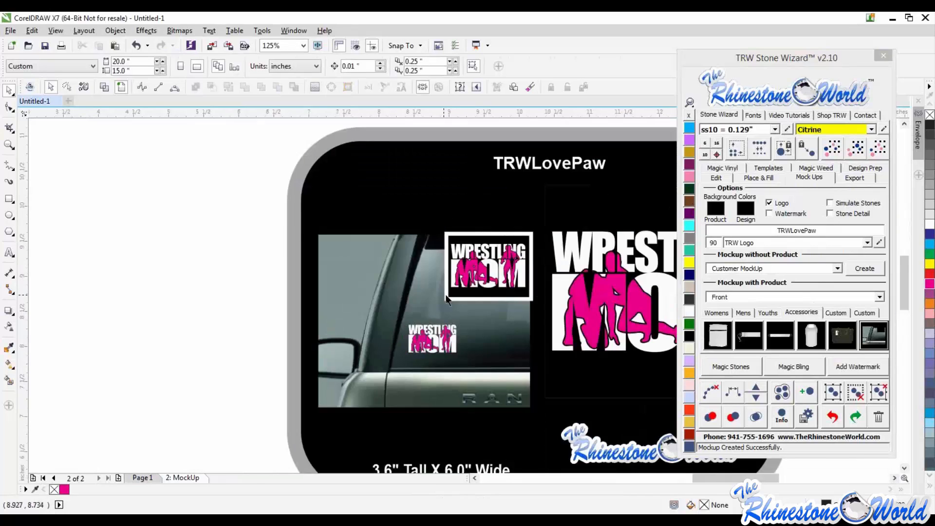
- Delete the MockUp page and return to Page 1
click(147, 477)
click(177, 475)
right_click(179, 476)
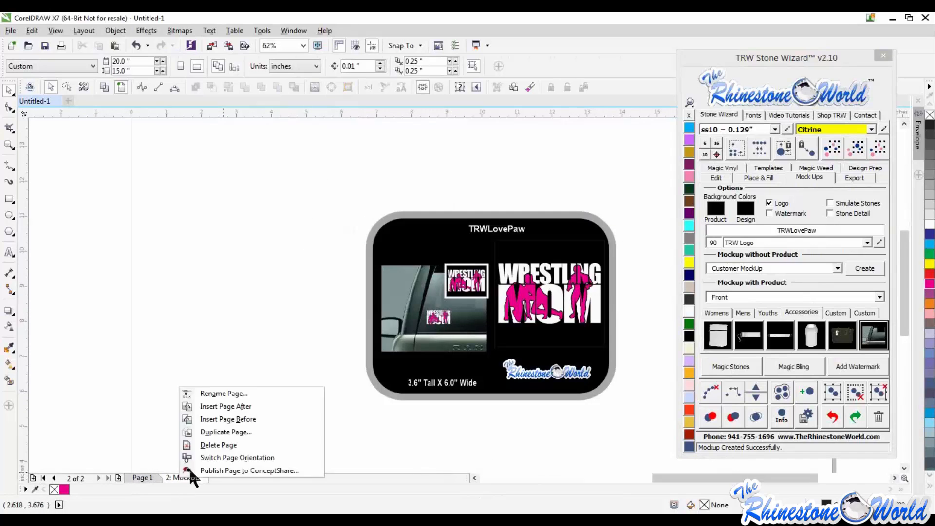
click(207, 444)
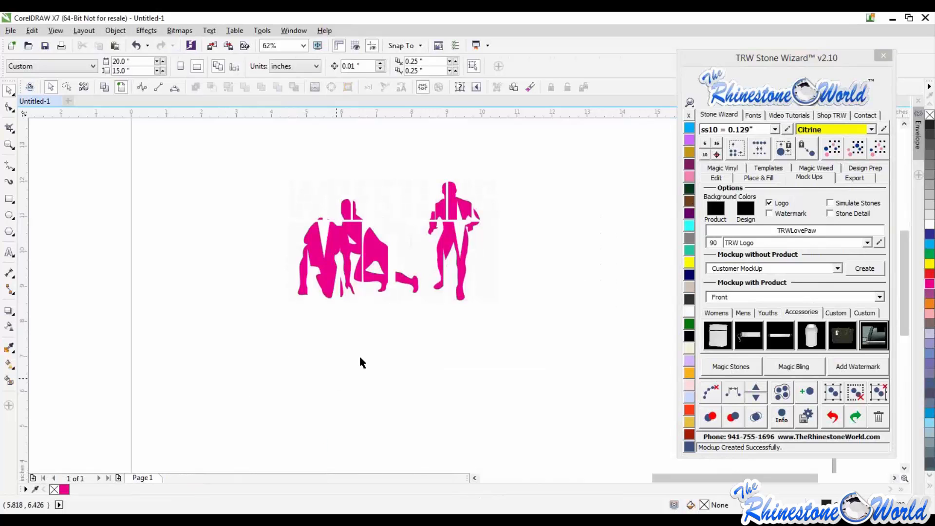
- Undo the recent edits back to the pink wrestlers over the lettering
scroll(358, 355, down, 1)
key(ctrl+z)
key(ctrl+z)
key(ctrl+z)
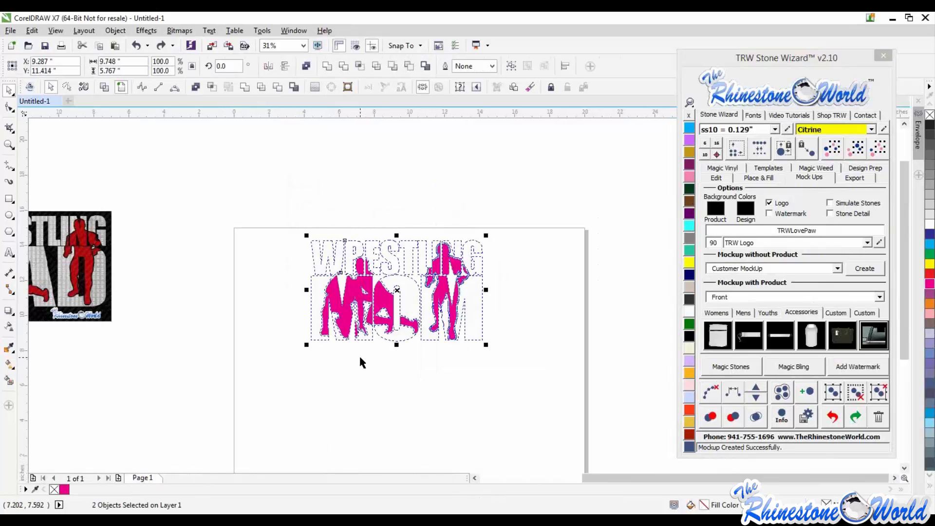
key(ctrl+z)
key(ctrl+z)
key(ctrl+z)
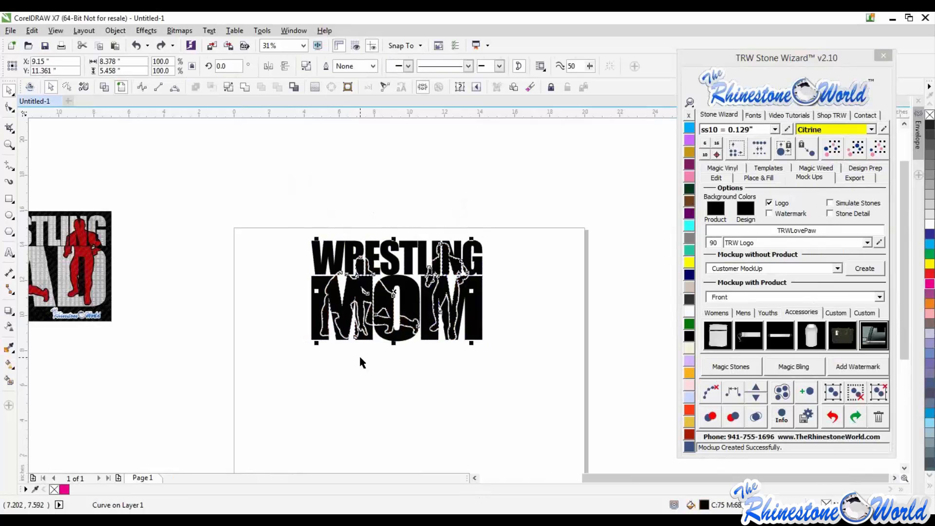
key(ctrl+z)
key(ctrl+z)
key(ctrl+z)
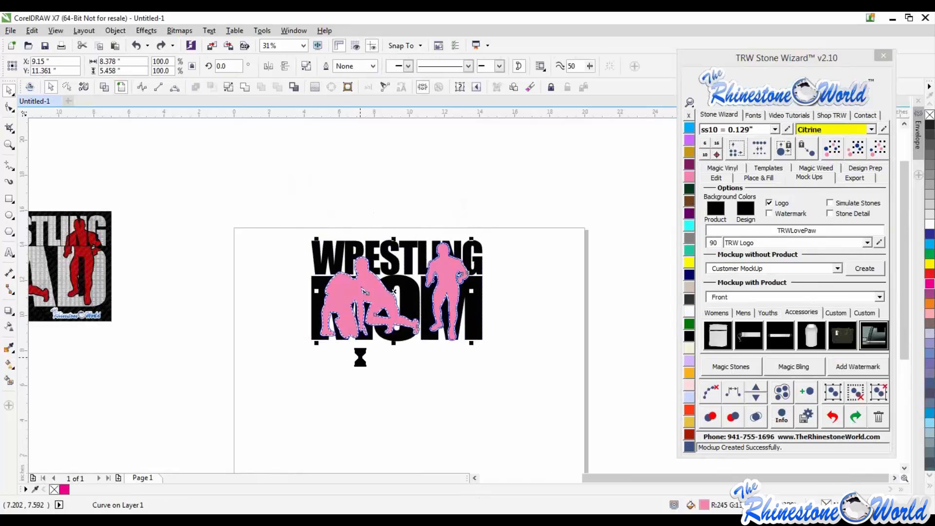
key(ctrl+z)
key(ctrl+z)
key(ctrl+z)
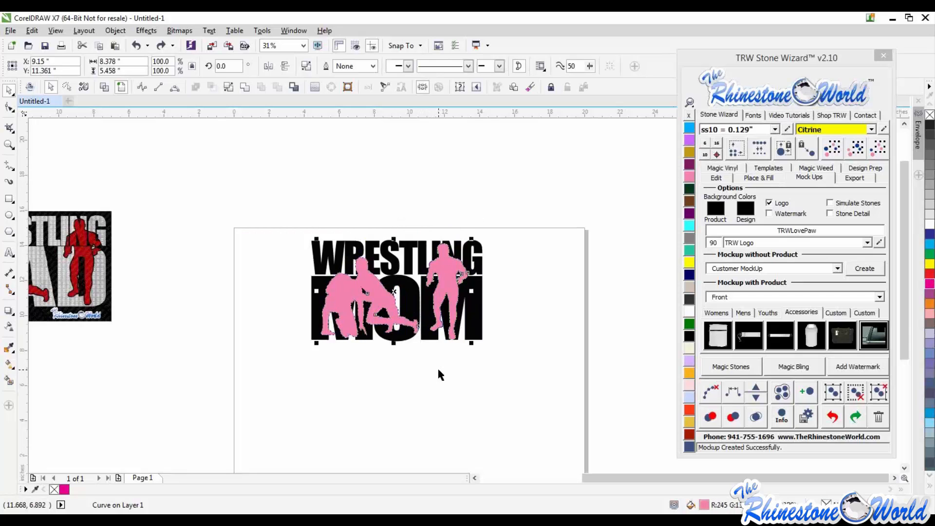
- Pull the wrestlers and lettering apart to check them, then put them back together
drag(441, 279, 451, 412)
drag(494, 306, 510, 299)
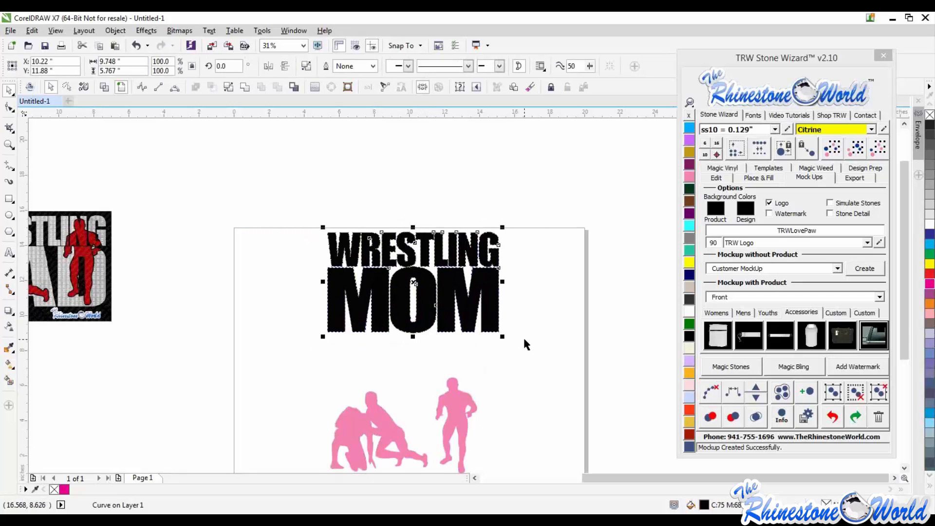
click(524, 344)
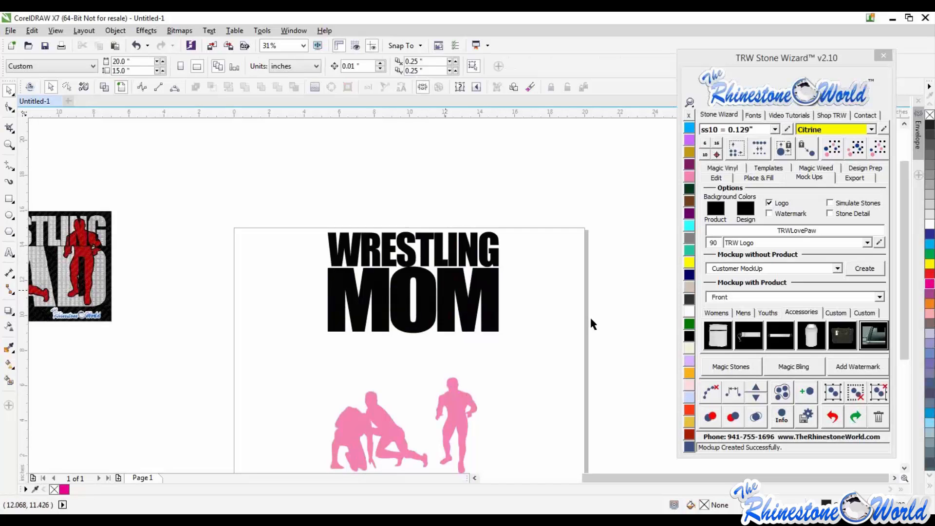
scroll(525, 318, down, 2)
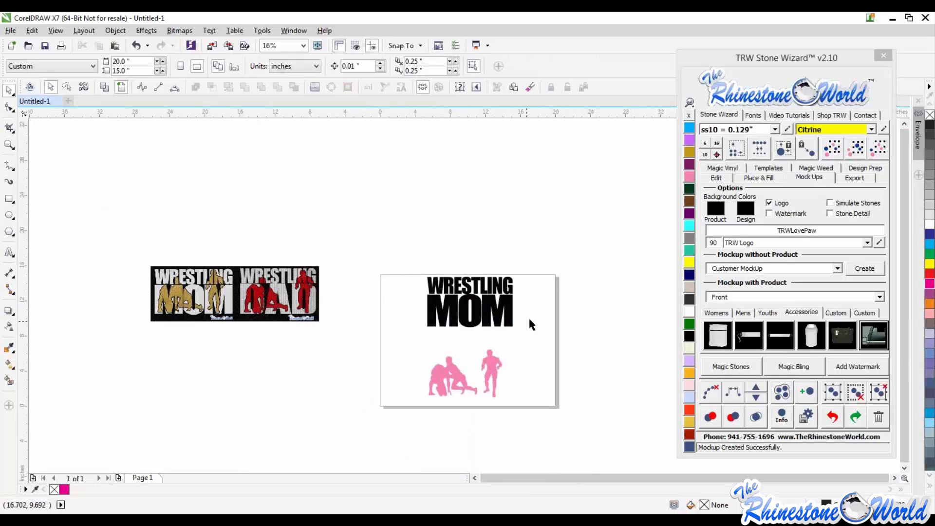
scroll(527, 346, up, 2)
click(491, 275)
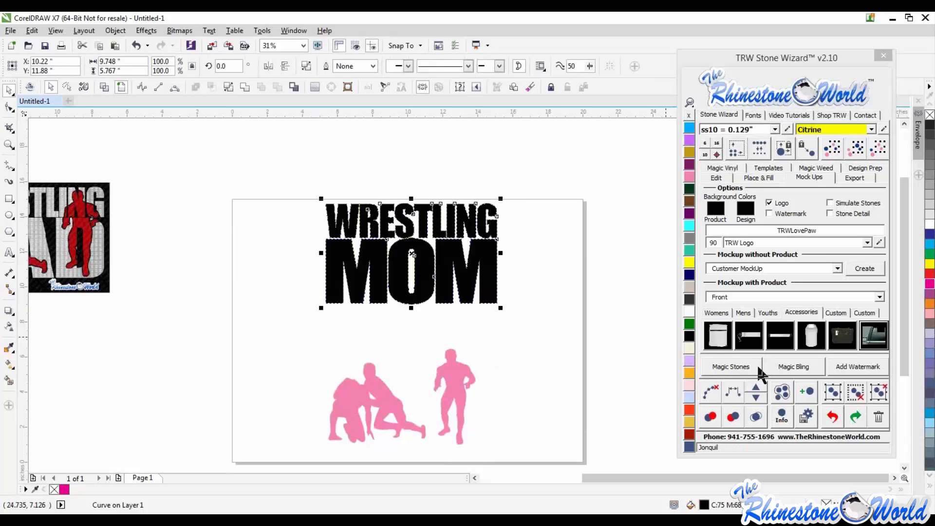
click(521, 310)
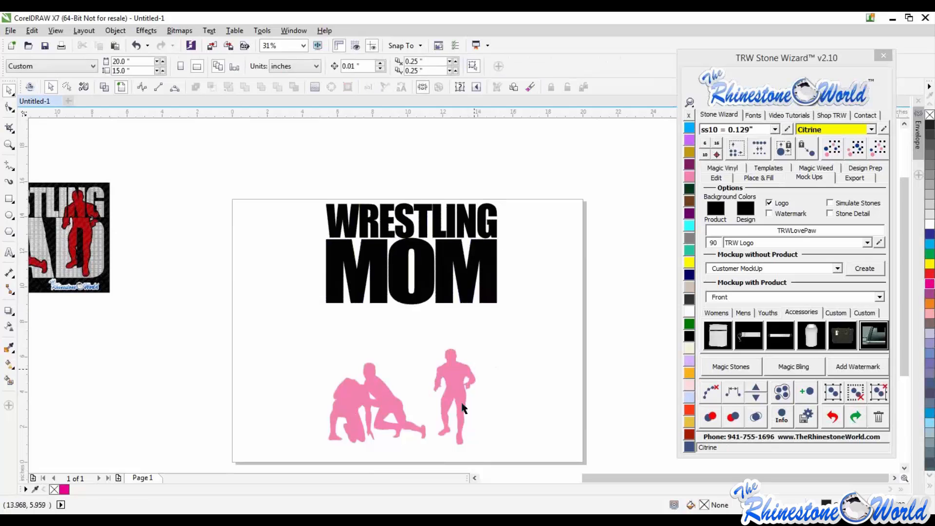
click(461, 407)
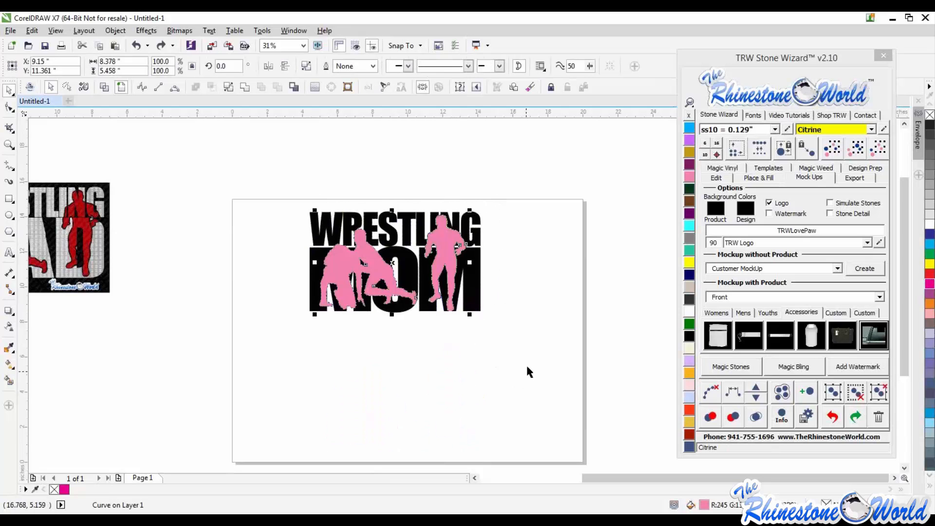
- Create an outside island outline around the pink wrestlers with Island Fill, setting contour spacing to 0.09
click(526, 367)
scroll(443, 250, up, 2)
scroll(456, 248, down, 1)
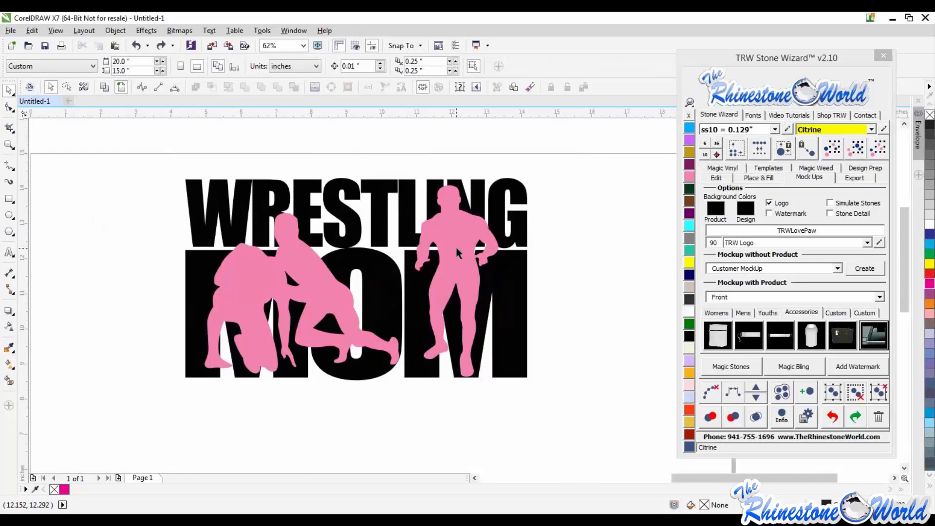
click(460, 244)
scroll(460, 243, down, 1)
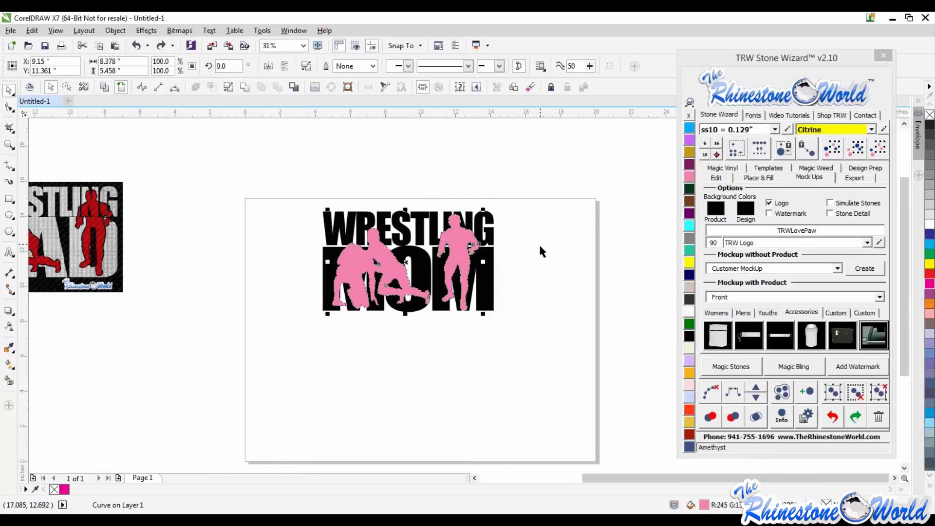
scroll(454, 249, up, 1)
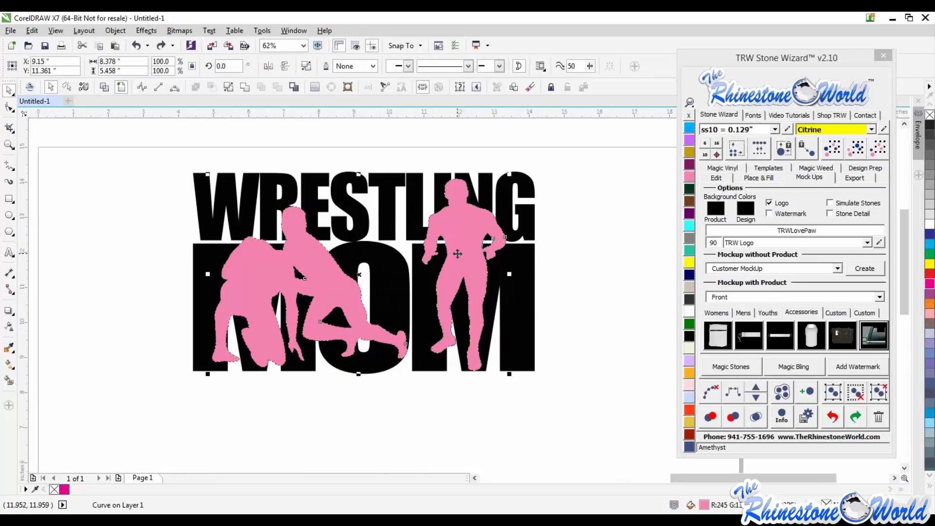
click(768, 179)
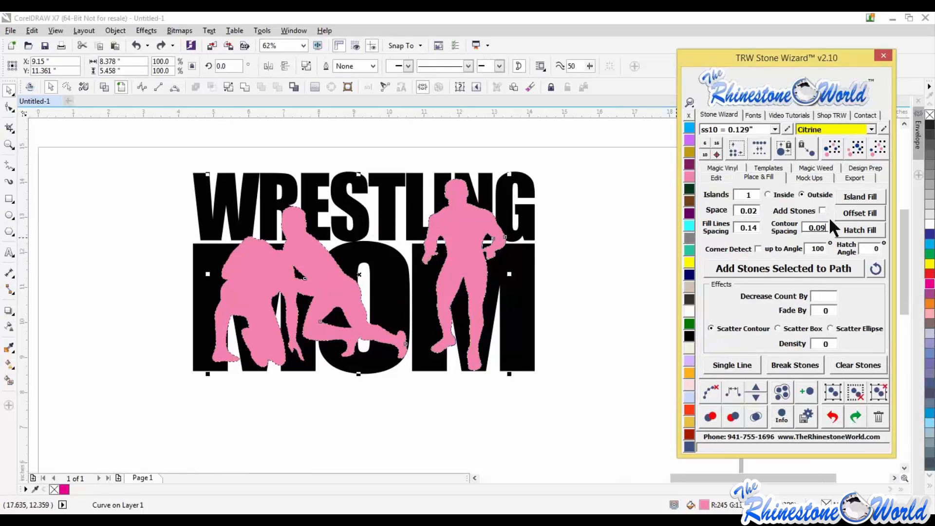
click(863, 198)
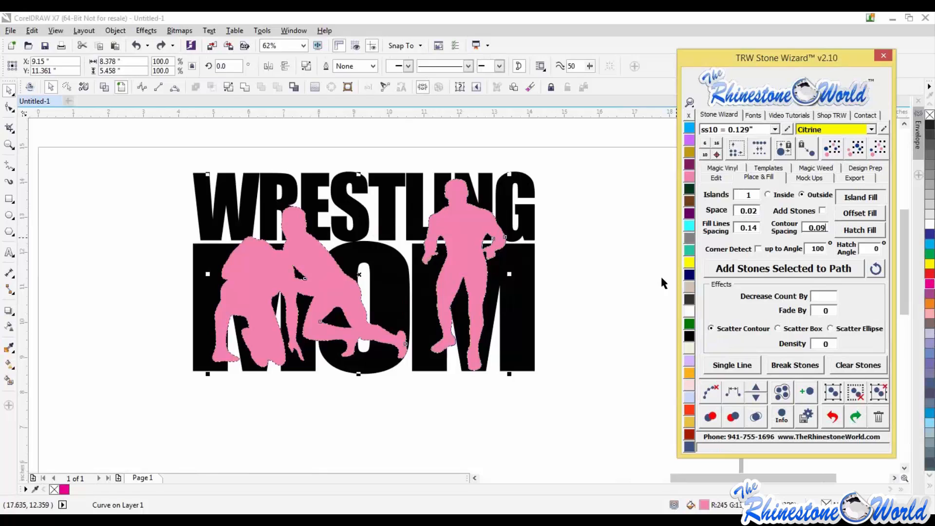
- Cut the outside island outline into the lettering and delete the pink wrestler shapes
click(464, 234)
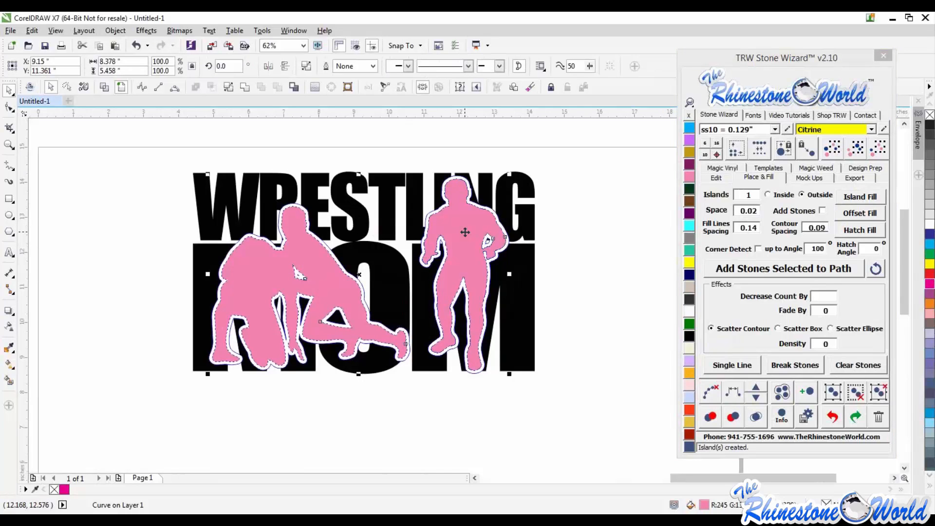
shift+click(523, 284)
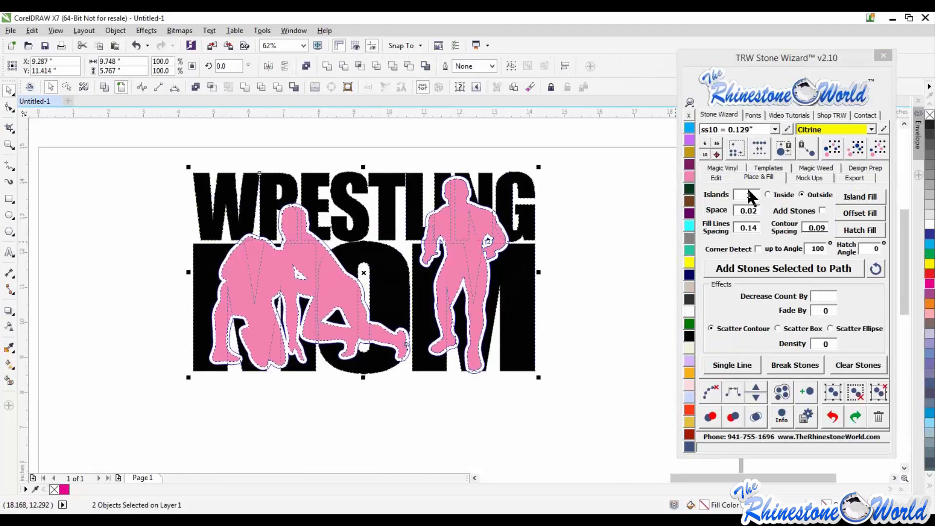
click(213, 85)
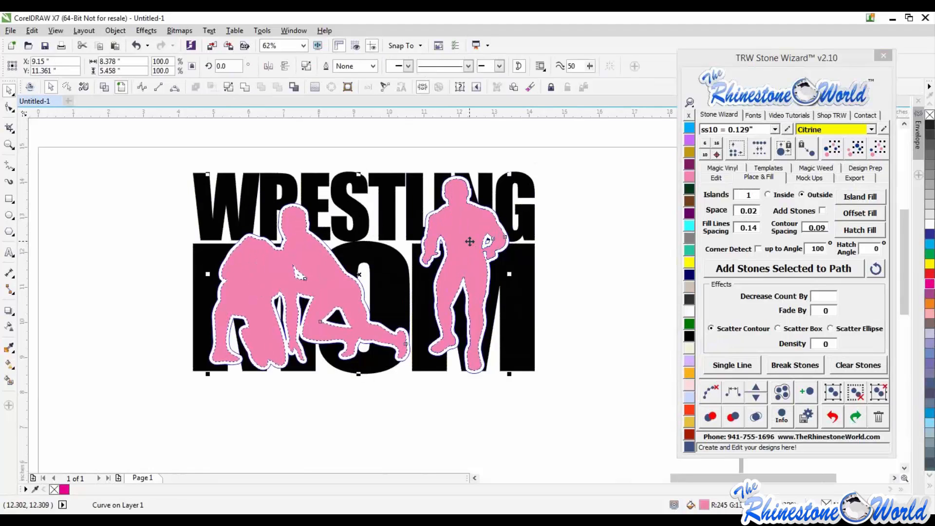
key(Delete)
click(513, 277)
key(ctrl+a)
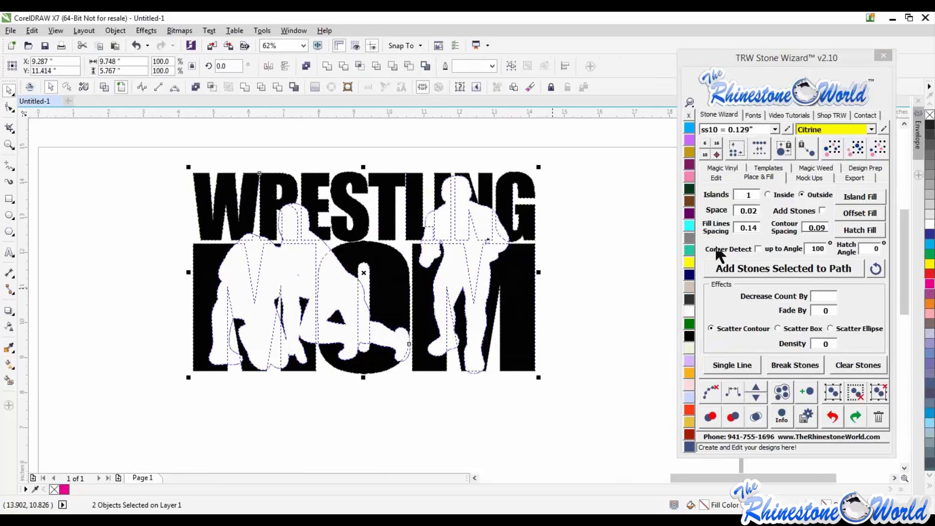
click(276, 87)
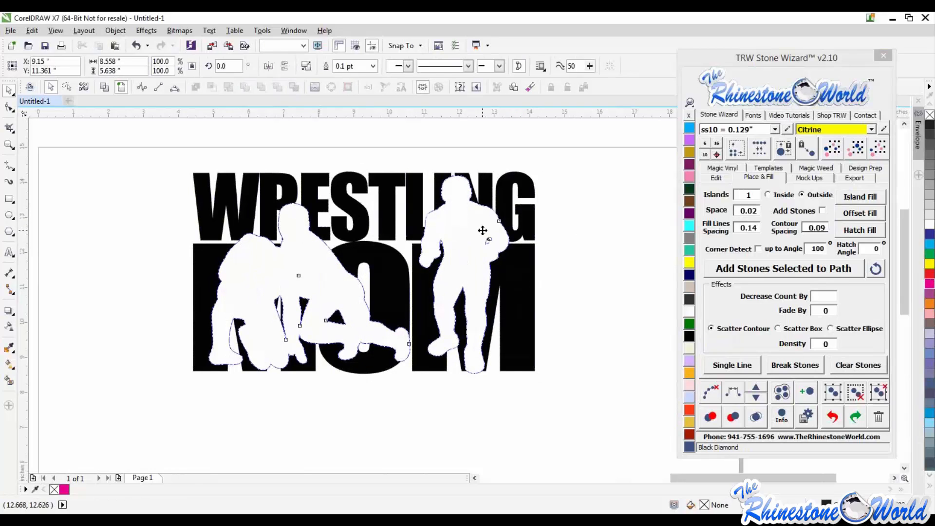
- Select the cut-out lettering design and reposition it slightly on the page
click(591, 300)
scroll(553, 277, down, 2)
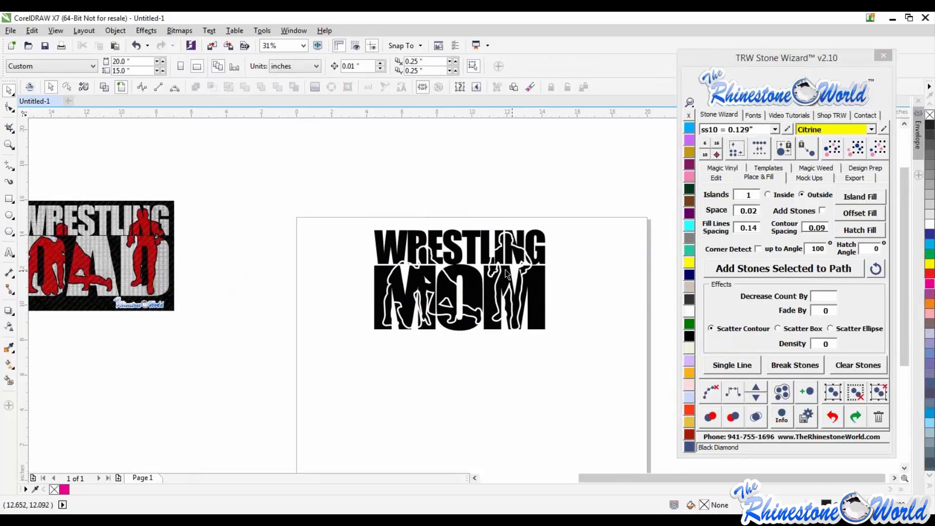
scroll(504, 268, up, 2)
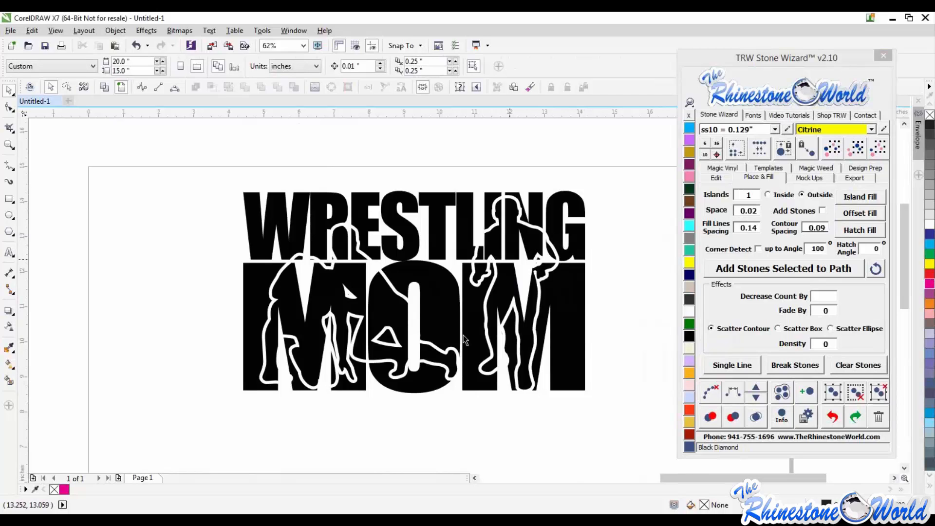
scroll(463, 335, down, 2)
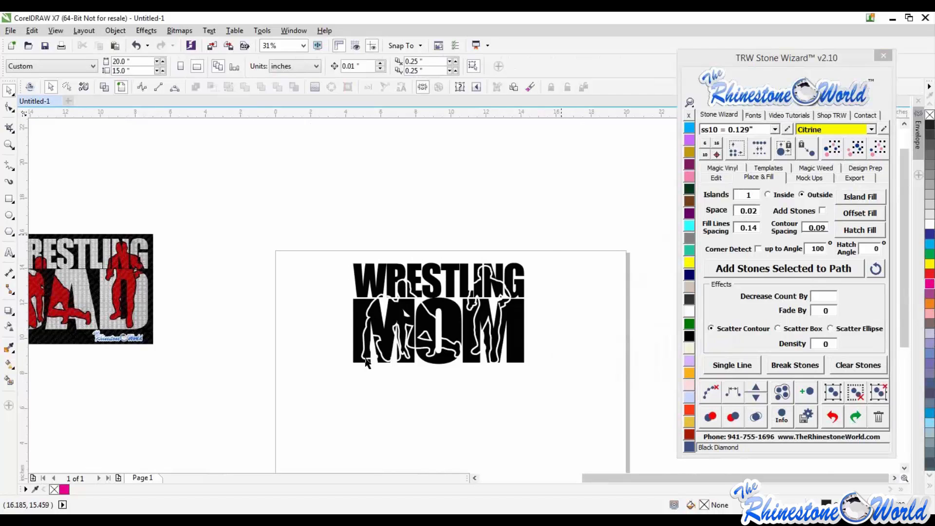
drag(559, 239, 336, 387)
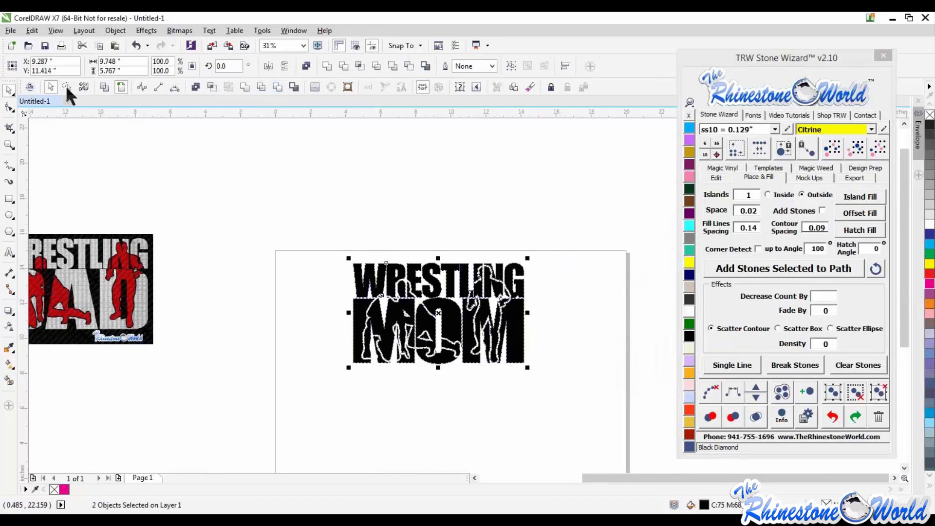
click(339, 176)
drag(465, 314, 477, 336)
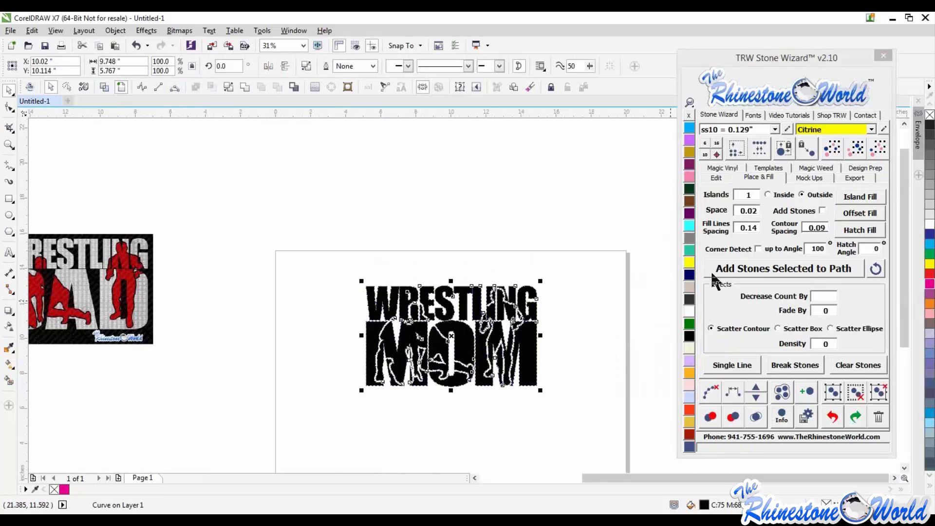
- Apply the Hot Pink Magic Glitter fill to the cut-out Wrestling Mom lettering
click(731, 168)
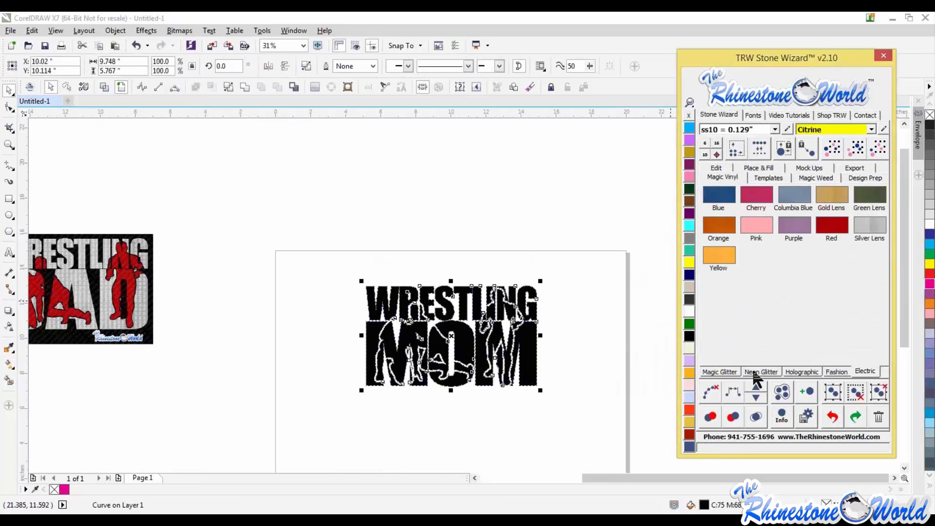
click(728, 372)
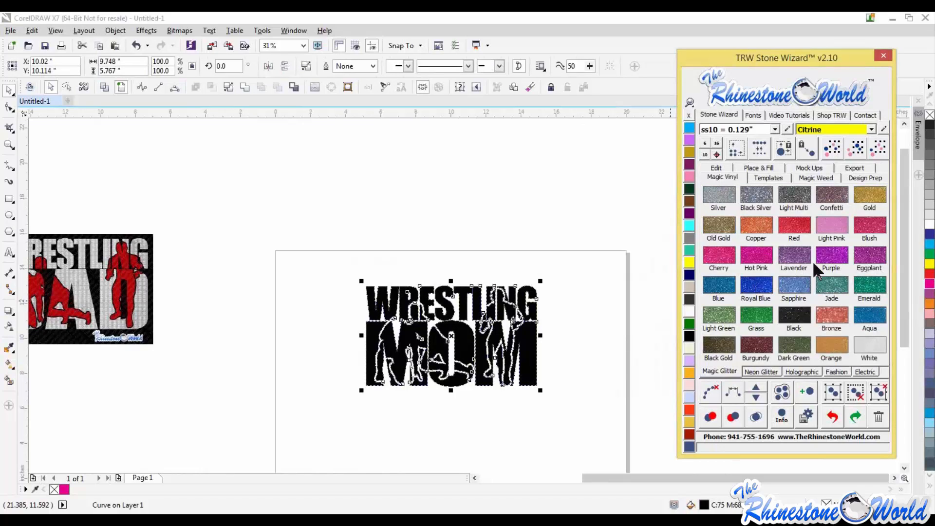
click(756, 263)
click(601, 328)
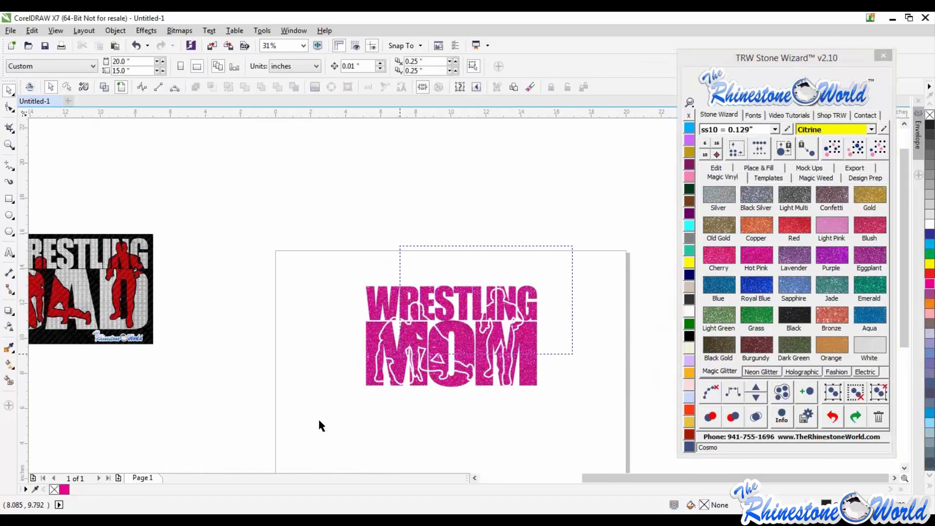
- Create a women's tank top front mockup of the glitter design
click(433, 360)
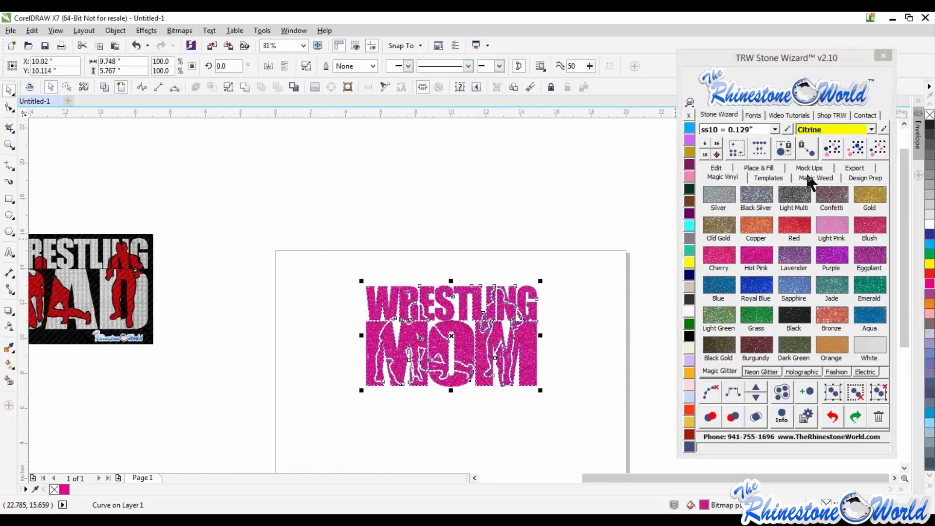
click(809, 169)
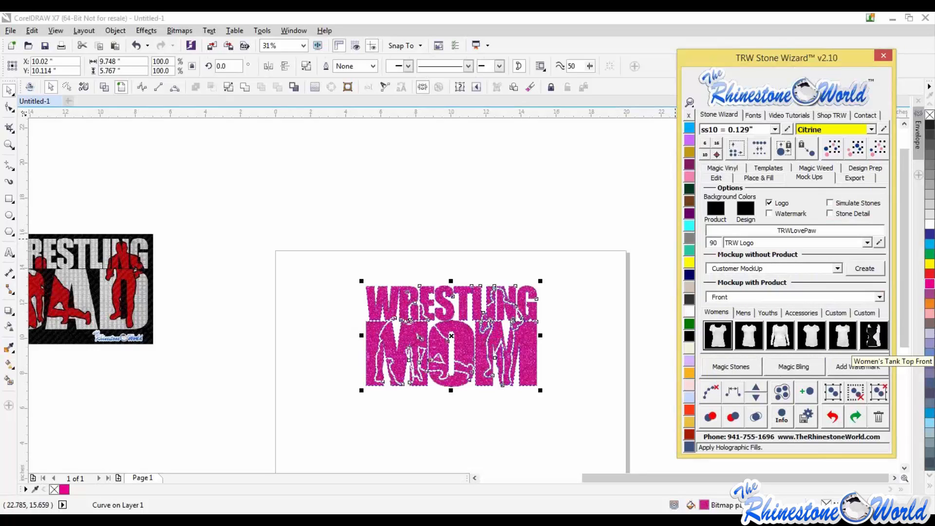
click(873, 335)
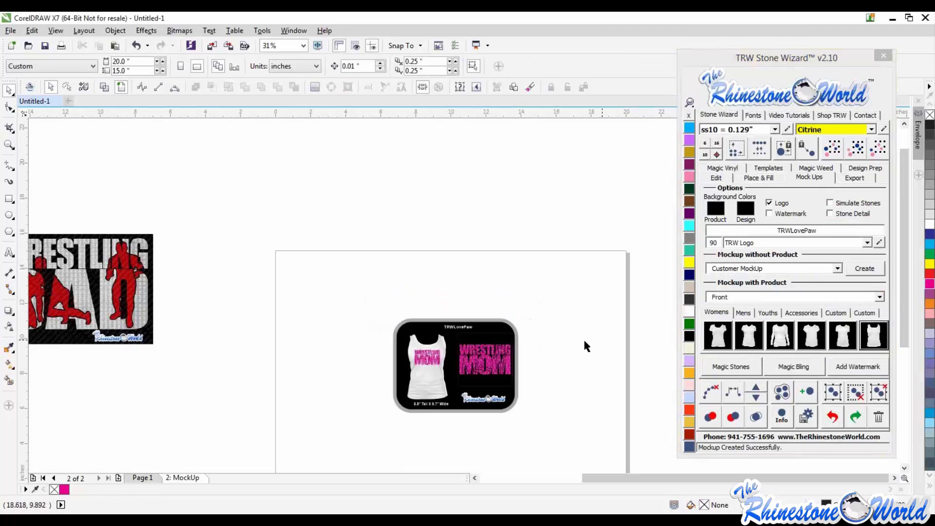
scroll(440, 374, up, 2)
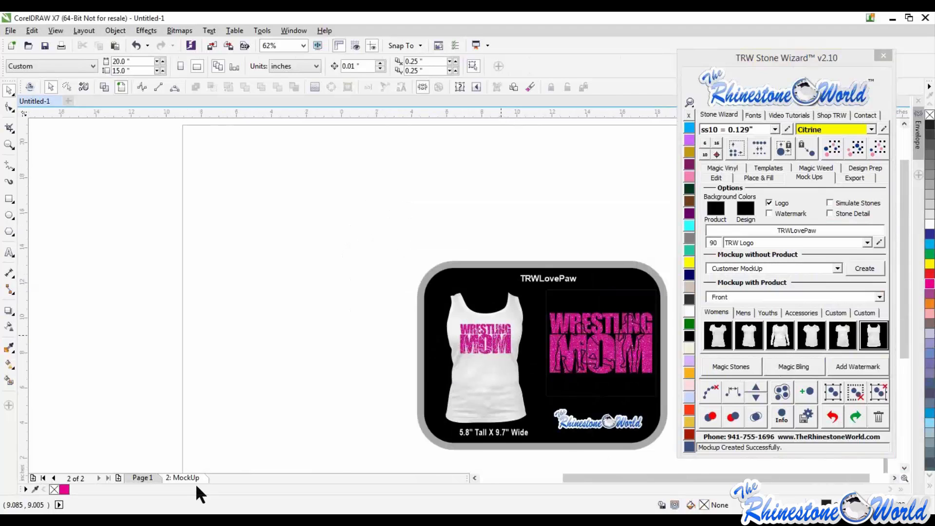
right_click(192, 477)
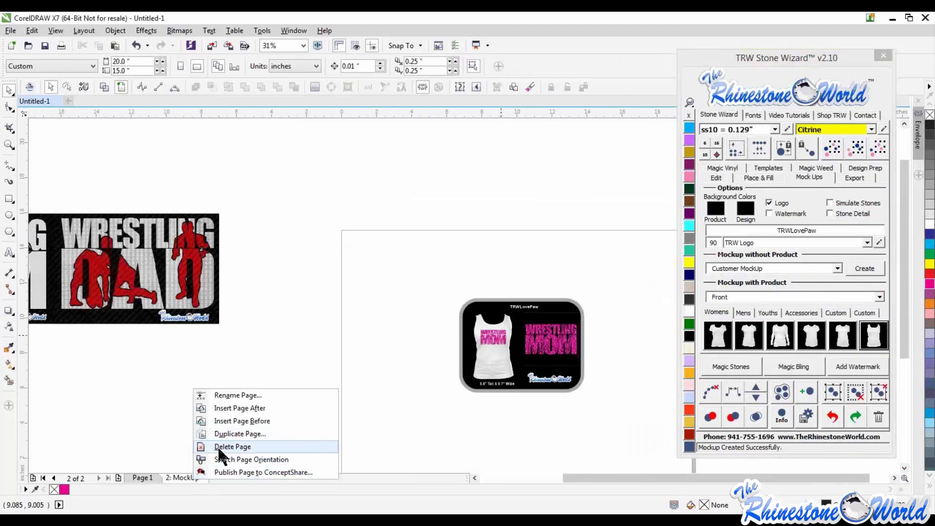
click(154, 418)
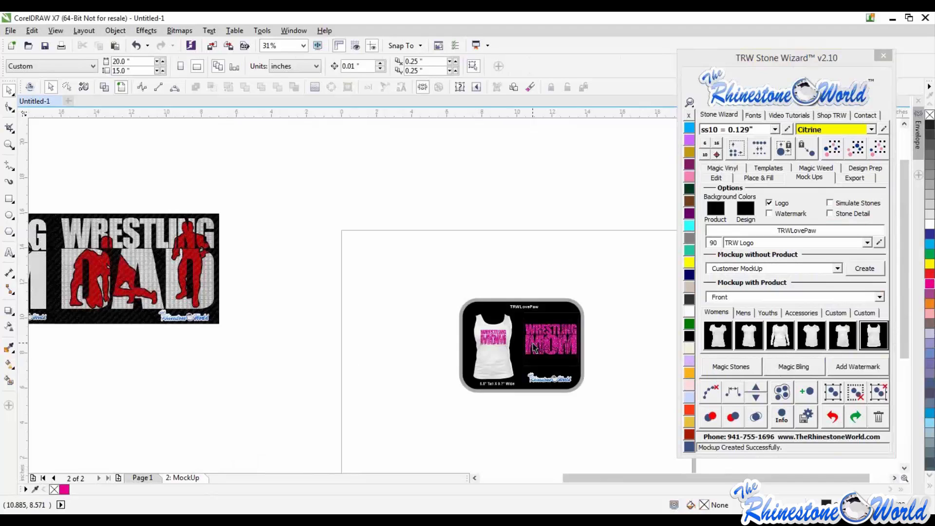
- Undo the recent edits back to the pink wrestlers over the lettering
key(ctrl+z)
key(ctrl+z)
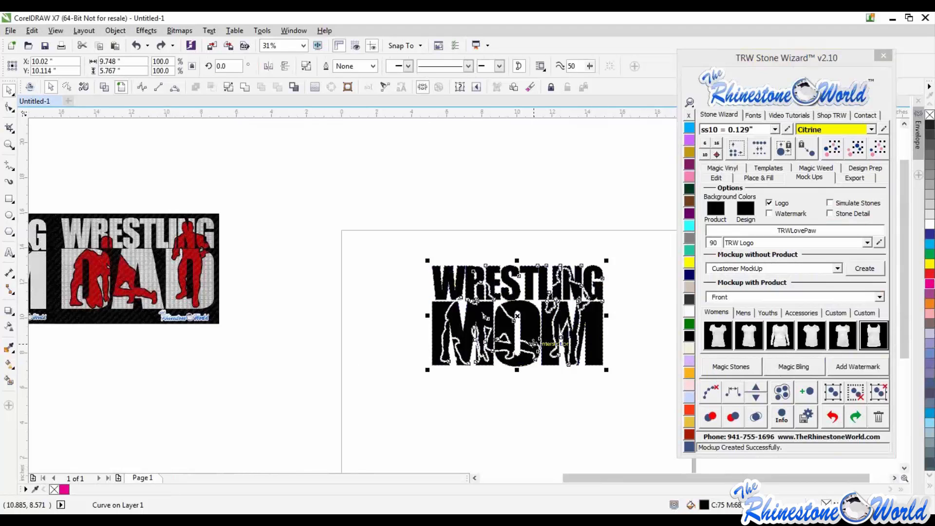
key(ctrl+z)
key(ctrl+z)
key(ctrl+z)
key(ctrl+z)
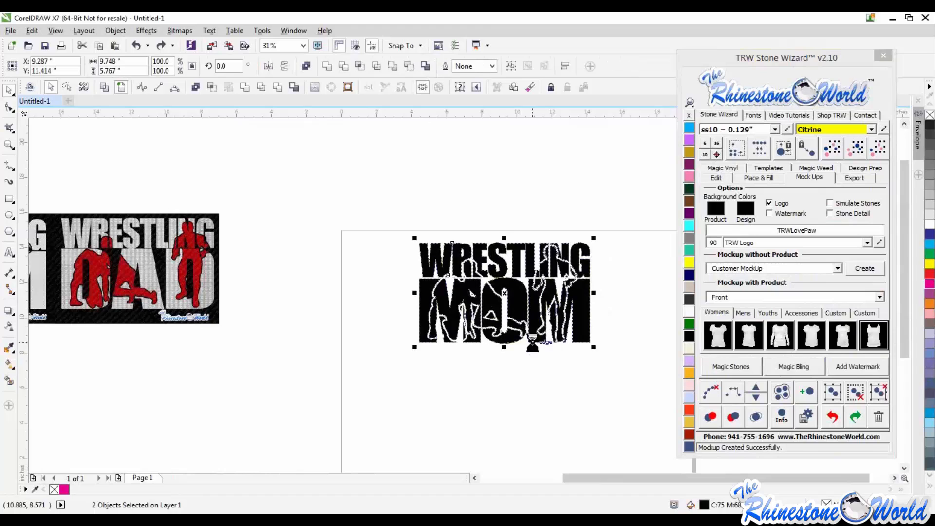
key(ctrl+z)
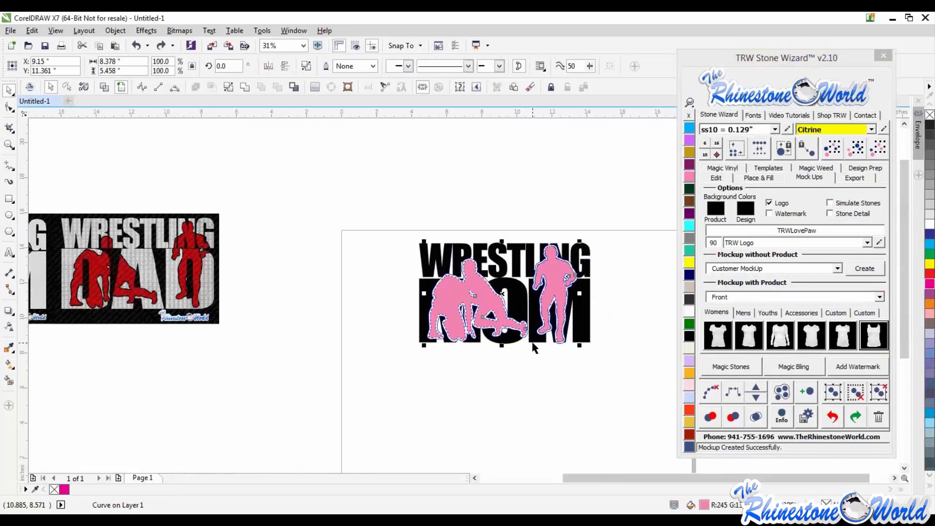
key(ctrl+z)
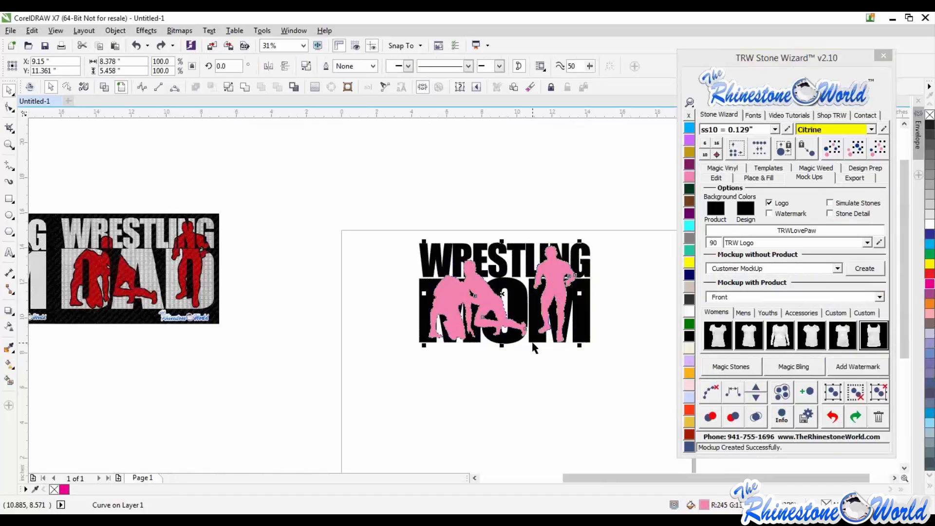
key(ctrl+z)
key(Escape)
drag(548, 274, 557, 323)
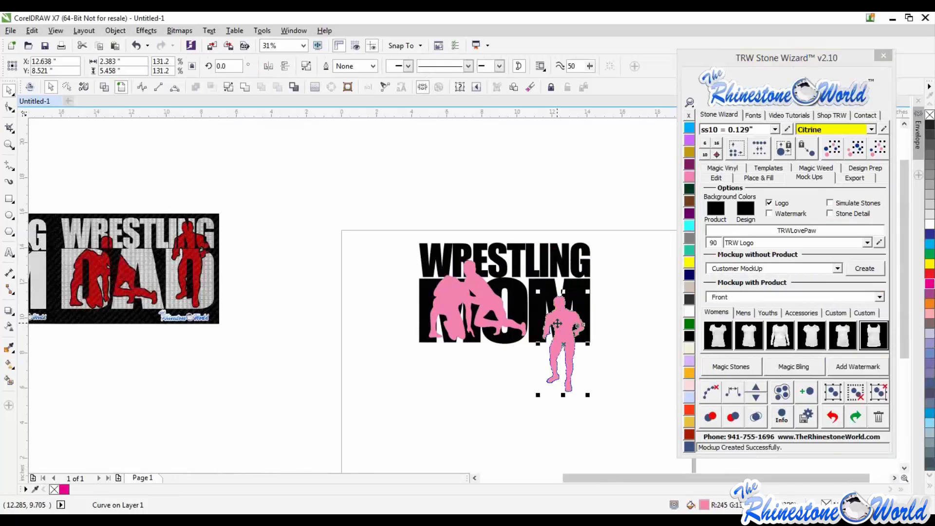
key(ctrl+z)
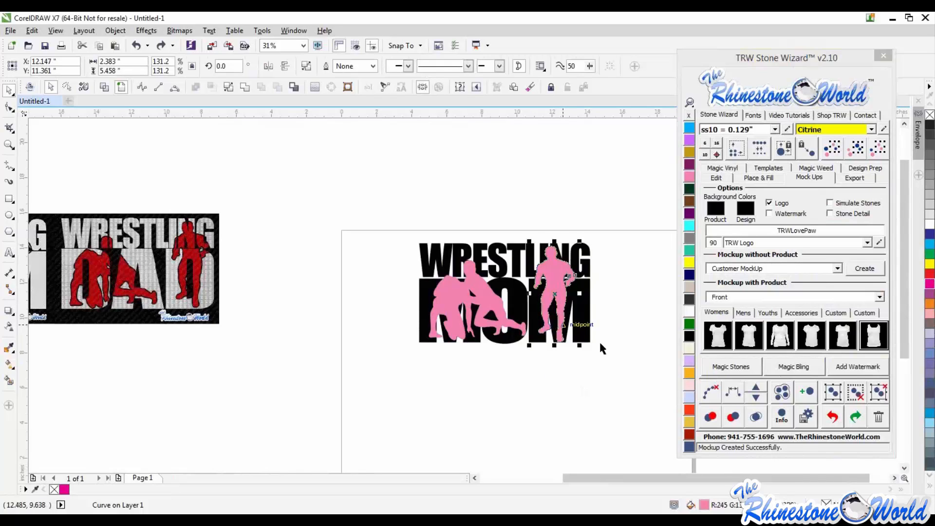
- Move both pink wrestler silhouettes down below the Wrestling Mom lettering
click(613, 336)
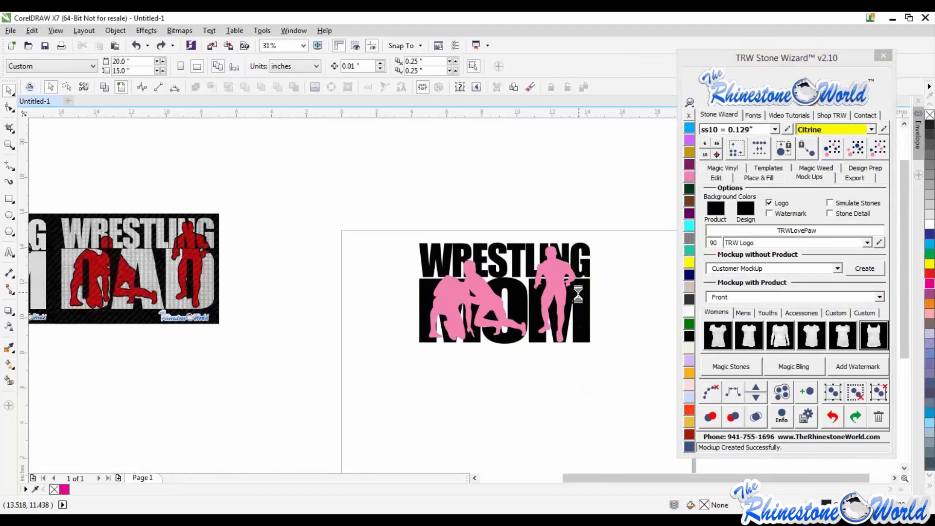
scroll(578, 294, up, 2)
scroll(541, 309, down, 2)
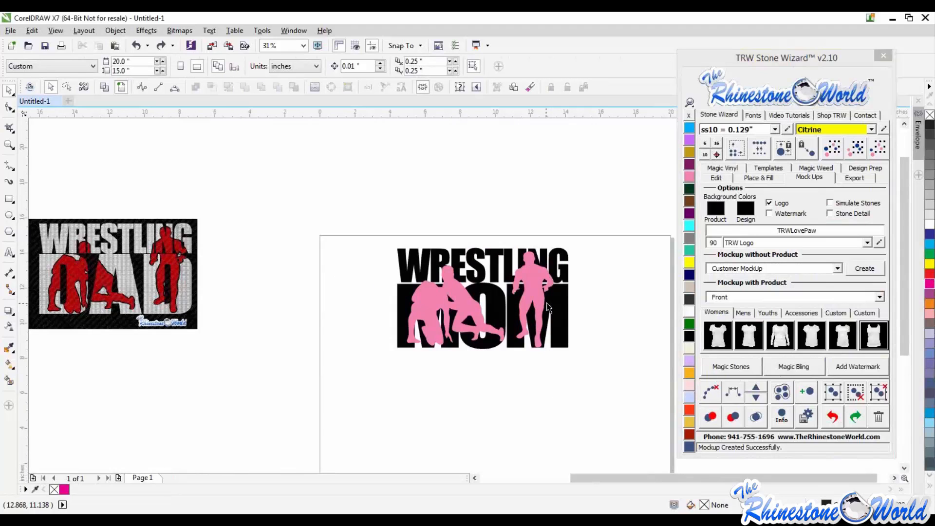
scroll(547, 309, down, 1)
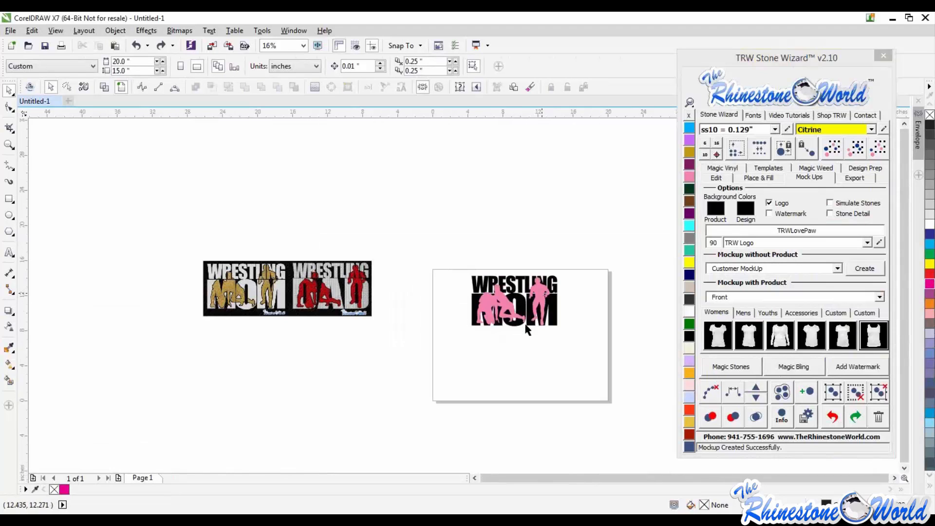
drag(537, 320, 538, 364)
drag(502, 312, 509, 355)
click(582, 386)
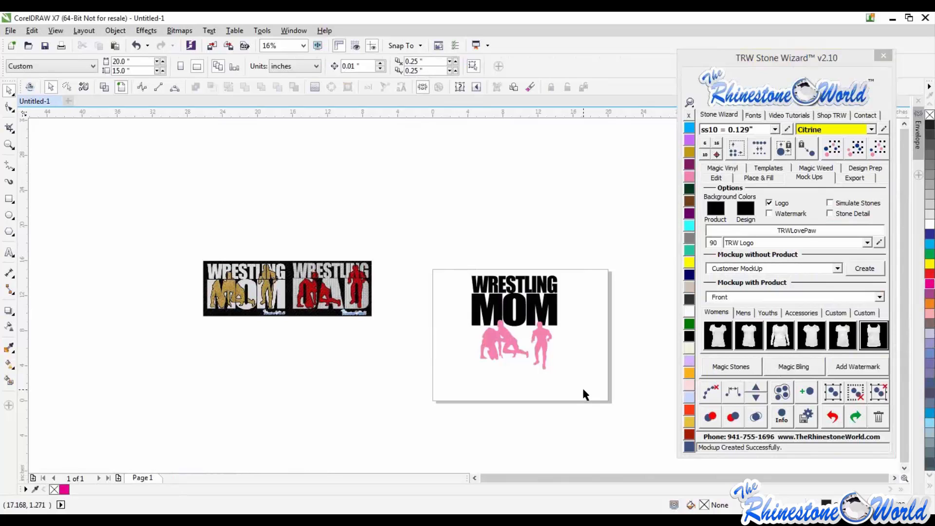
- Delete the Wrestling Mom lettering and wrestlers, then delete the Wrestling Mom and Dad reference images
drag(572, 262, 422, 395)
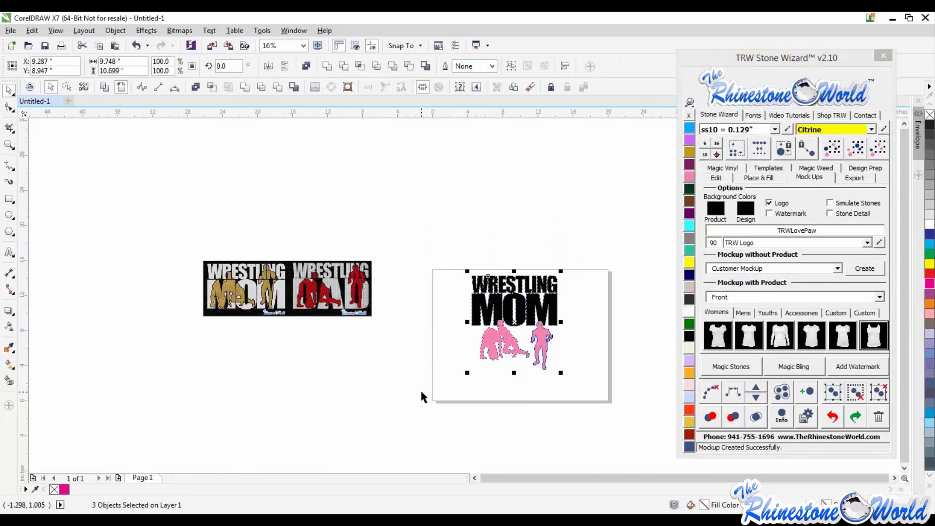
key(Delete)
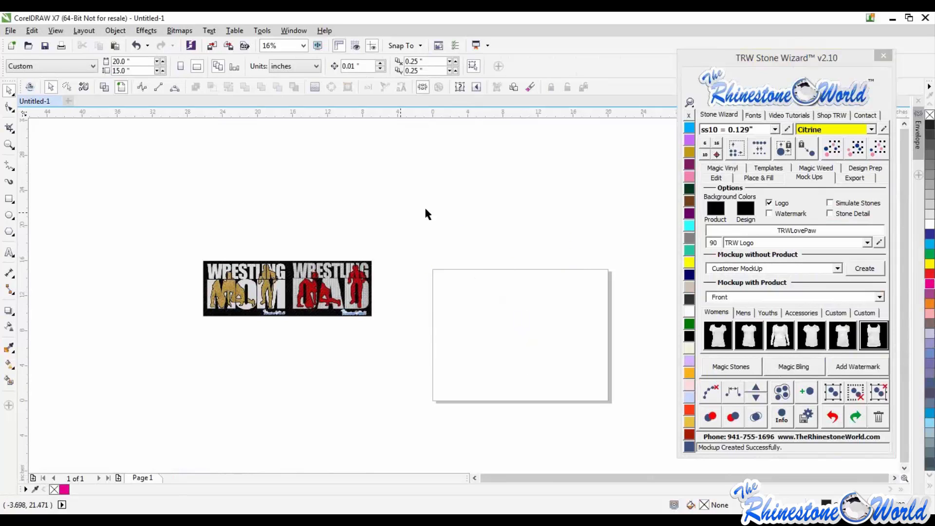
drag(427, 211, 137, 378)
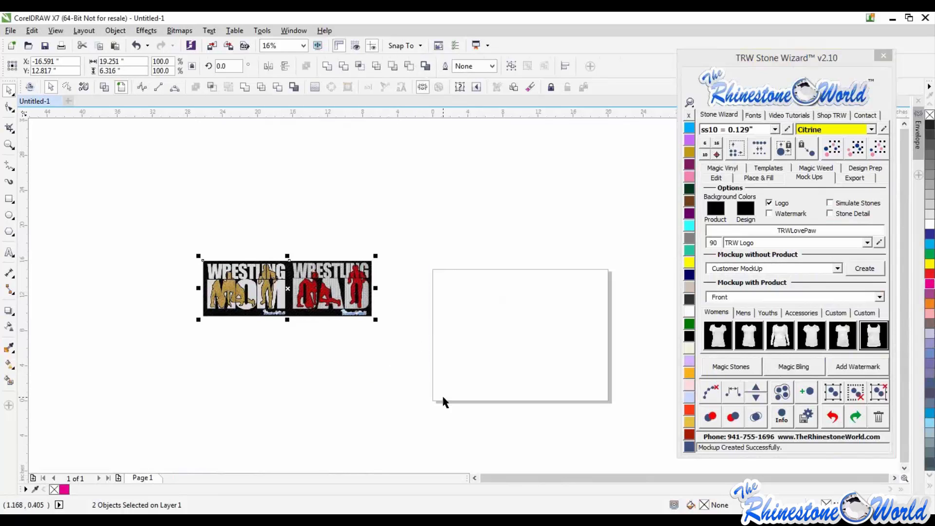
key(Delete)
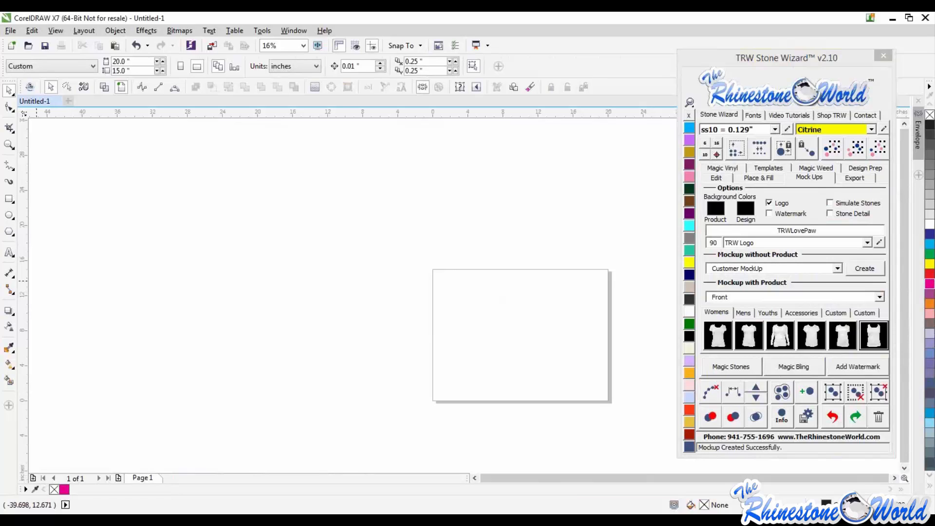
- Bring the TRW Hockey Decal Magic Templates Vol. 1 image onto the page
drag(1, 263, 487, 312)
drag(725, 504, 667, 431)
drag(584, 345, 522, 323)
scroll(559, 314, up, 2)
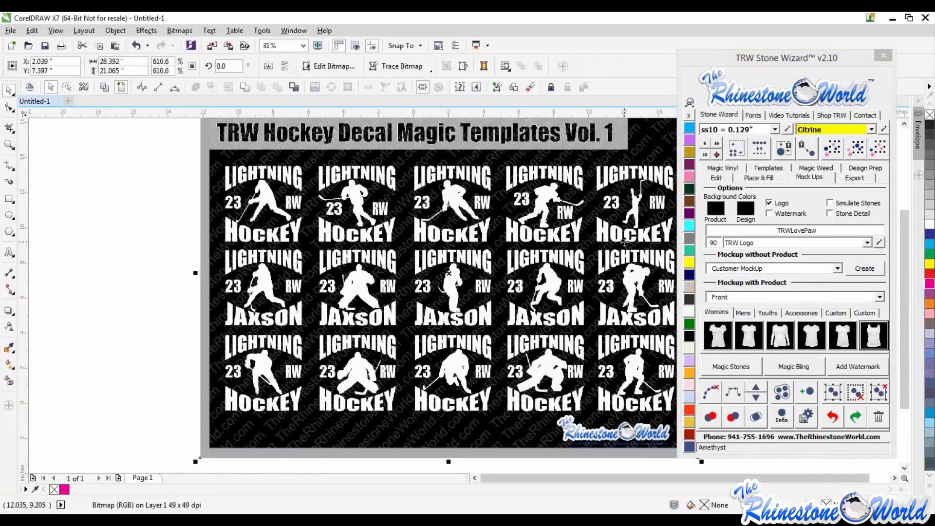
scroll(526, 272, down, 2)
scroll(535, 273, up, 2)
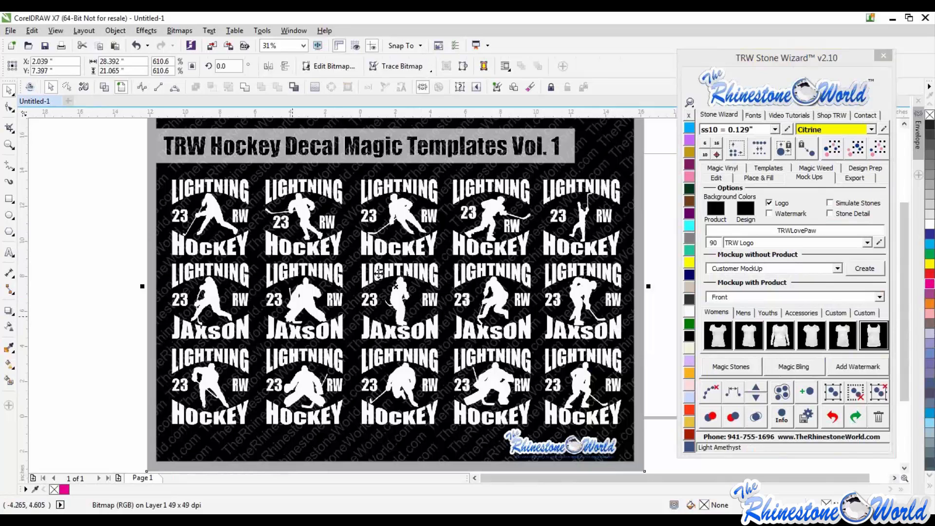
- Delete the TRW Hockey Decal Magic Templates Vol. 1 reference image from the page
scroll(422, 275, down, 2)
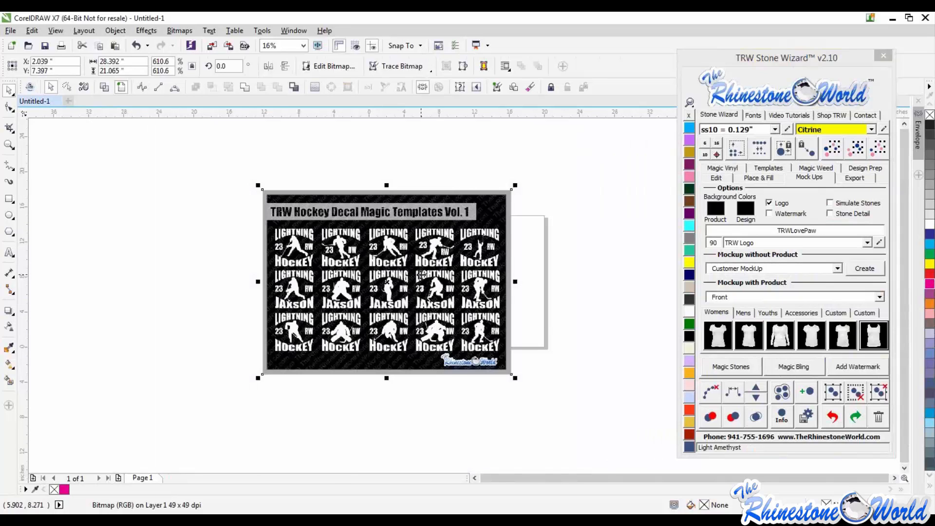
scroll(420, 275, up, 2)
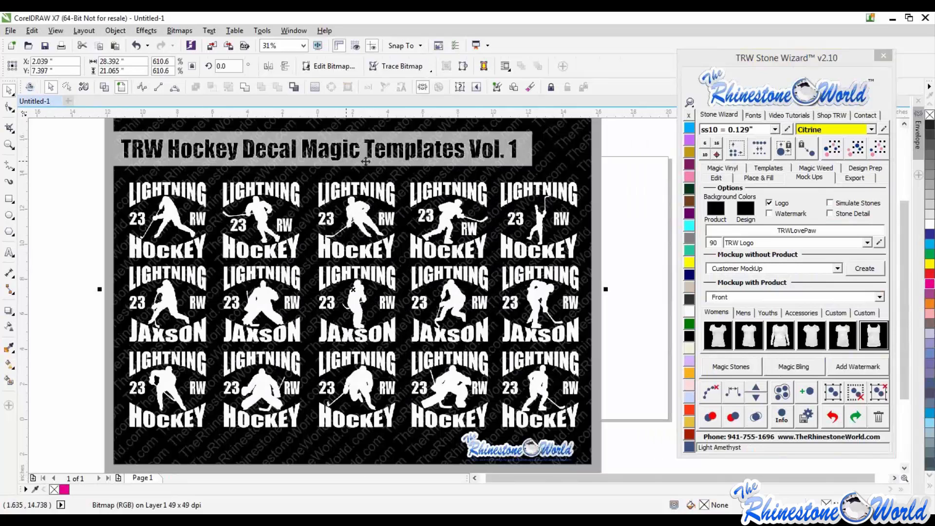
scroll(515, 261, down, 2)
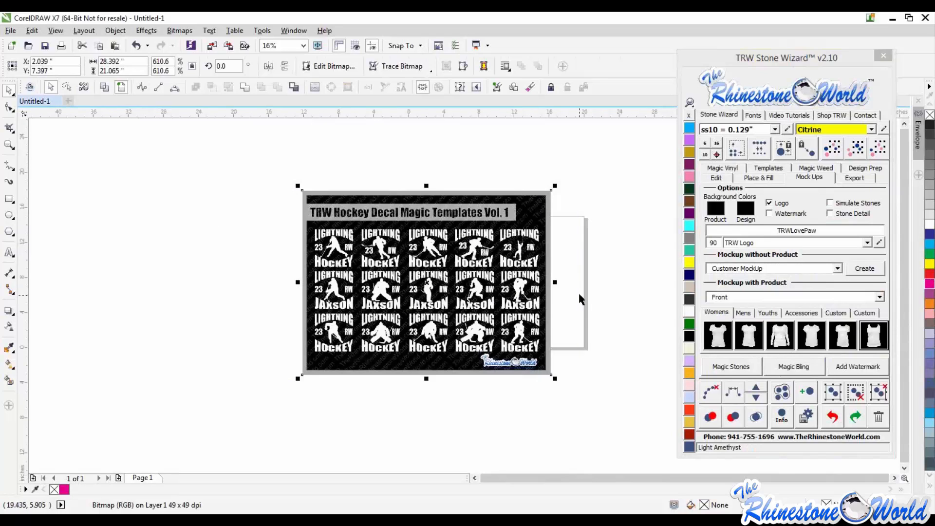
key(Delete)
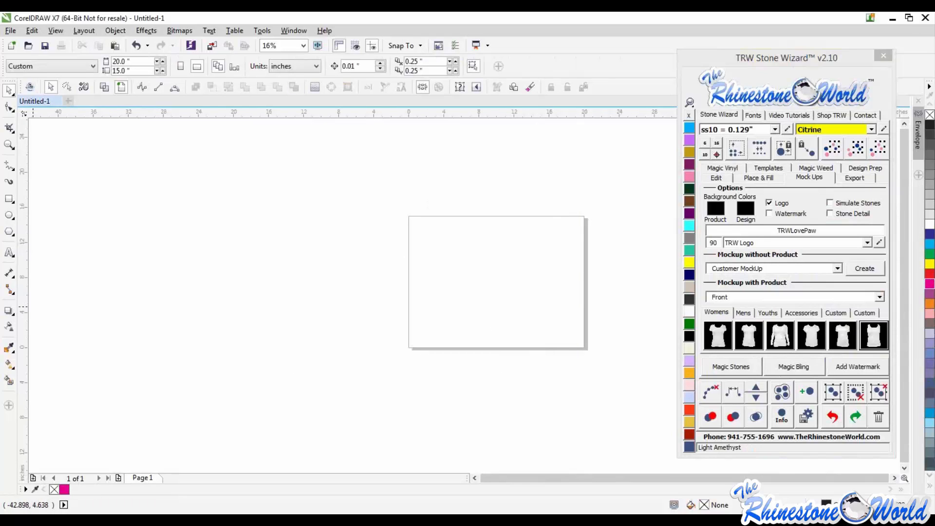
- Import the hockey templates EPS file as editable with text as curves, and rotate the imported group 90 degrees
drag(221, 256, 494, 290)
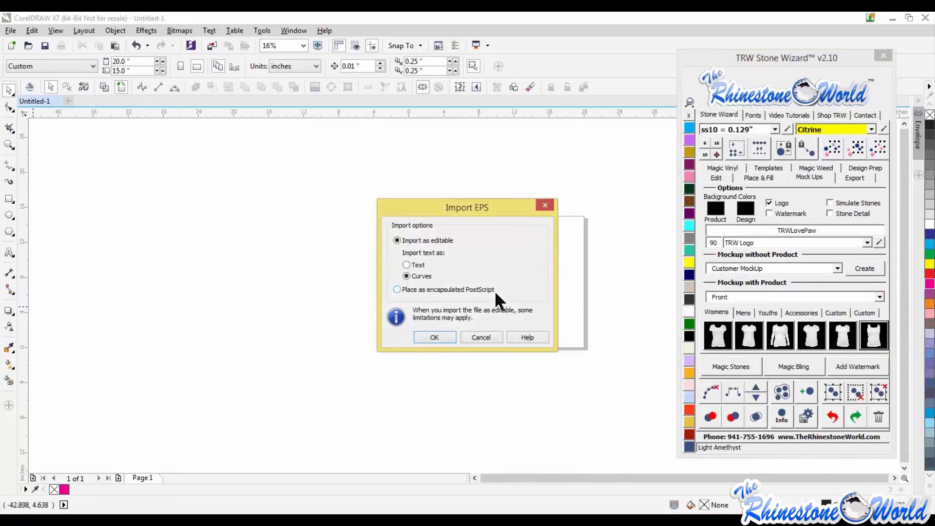
click(442, 337)
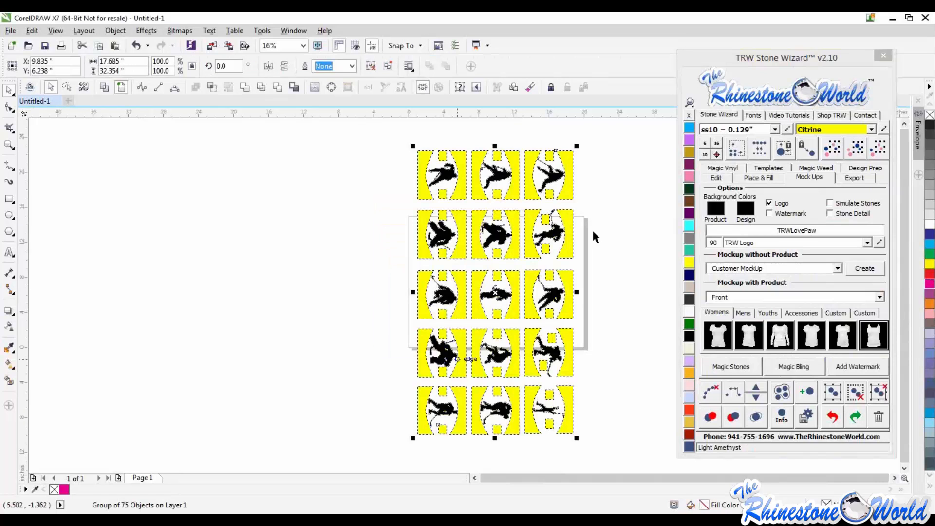
drag(228, 66, 210, 68)
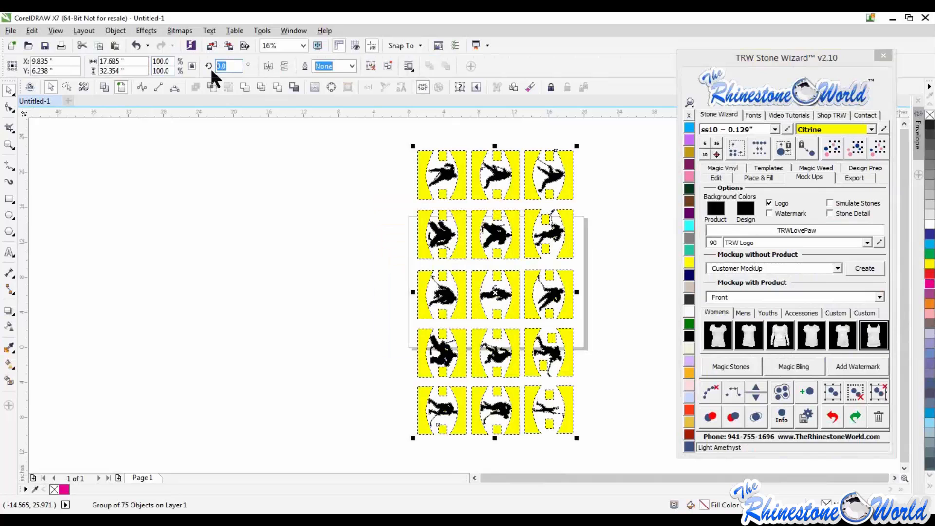
text(90)
key(Return)
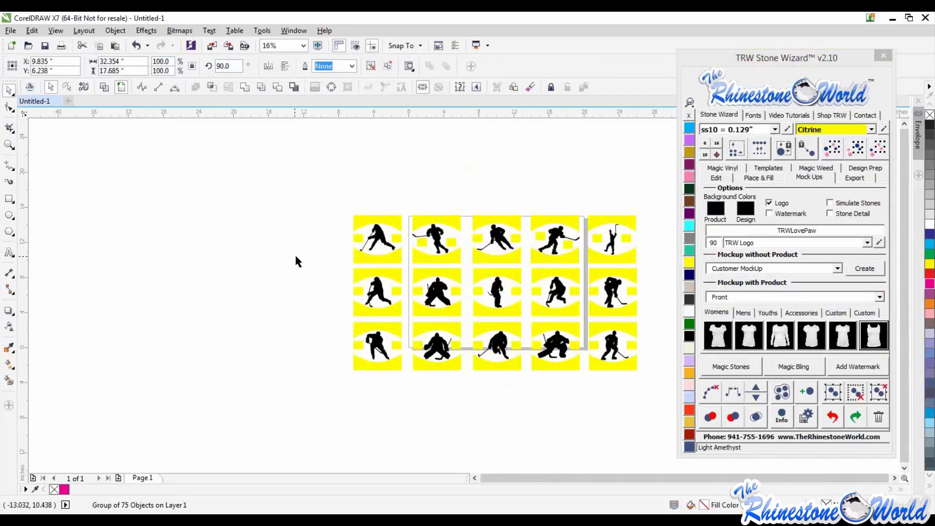
- Move the hockey template group slightly right and ungroup everything in it with the wizard's ungroup-all tool
click(294, 253)
scroll(653, 284, up, 2)
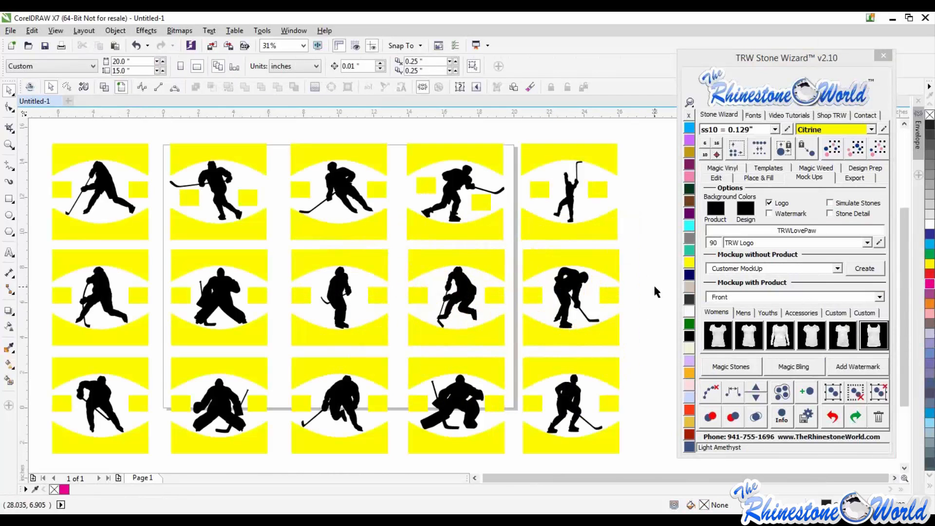
scroll(607, 284, down, 2)
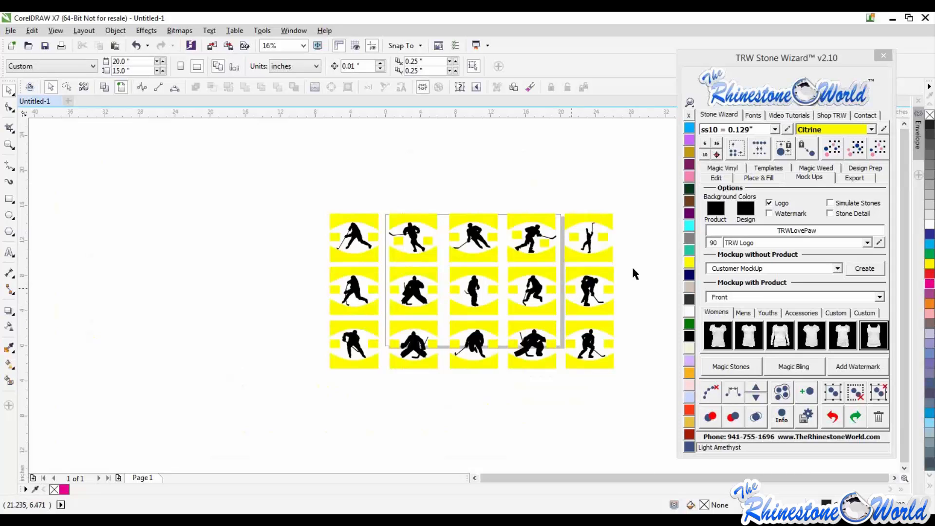
drag(649, 178, 382, 392)
drag(417, 296, 437, 292)
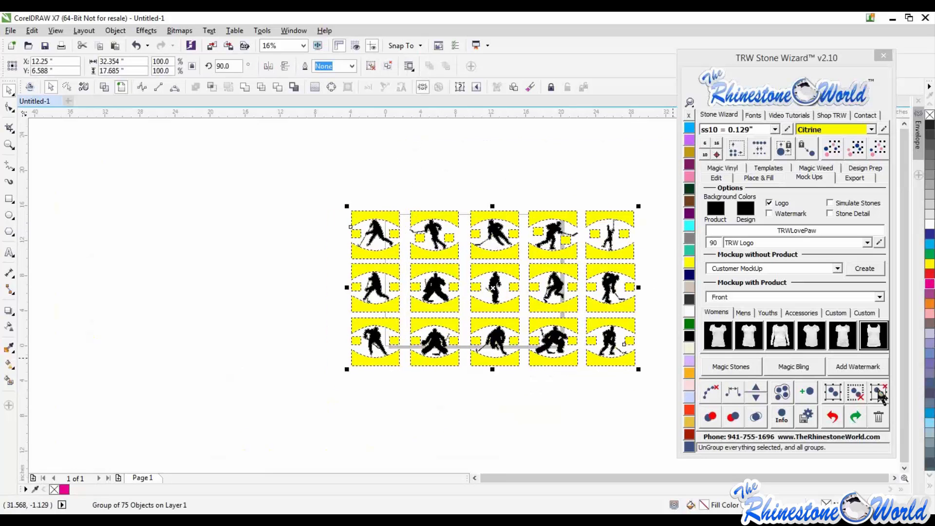
click(880, 394)
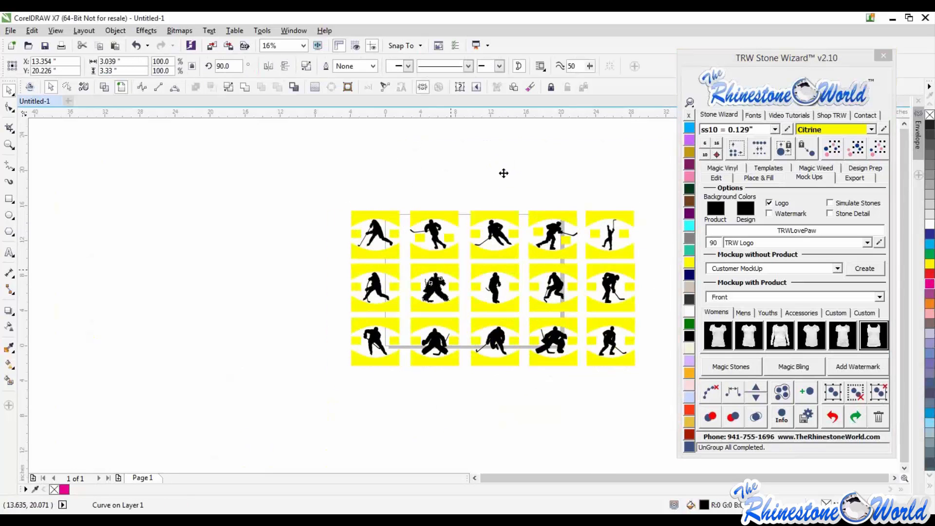
- Pull the goalie silhouette and one skater silhouette out of the template grid above it
drag(504, 173, 504, 171)
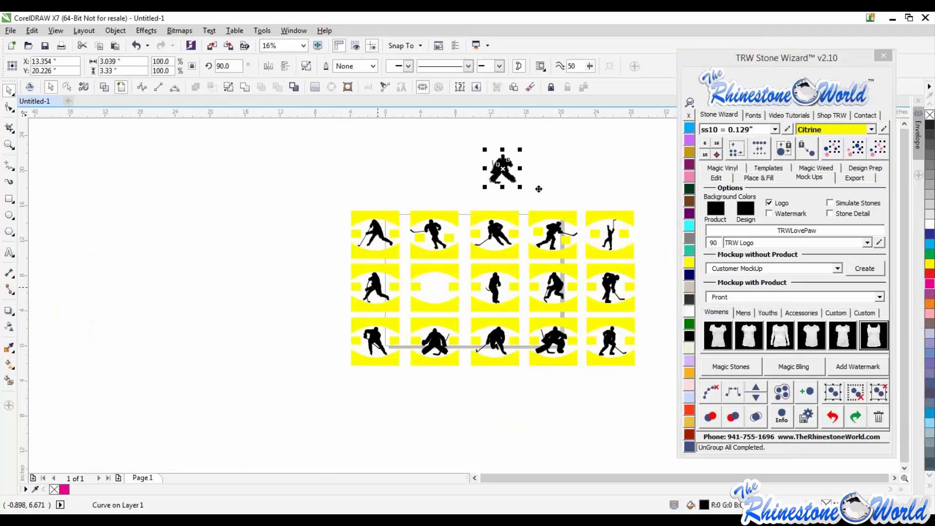
drag(375, 287, 537, 170)
click(657, 202)
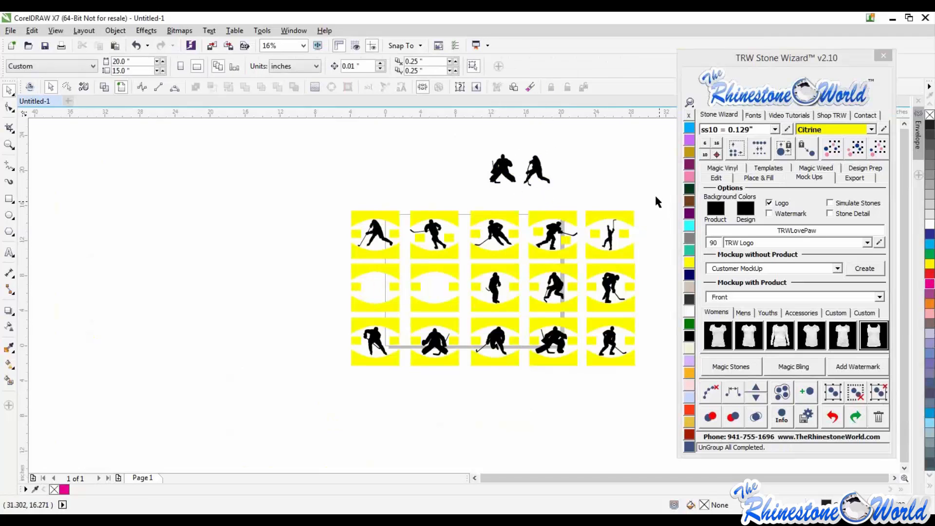
- Select the remaining template tiles and delete them
drag(657, 202, 298, 403)
key(Delete)
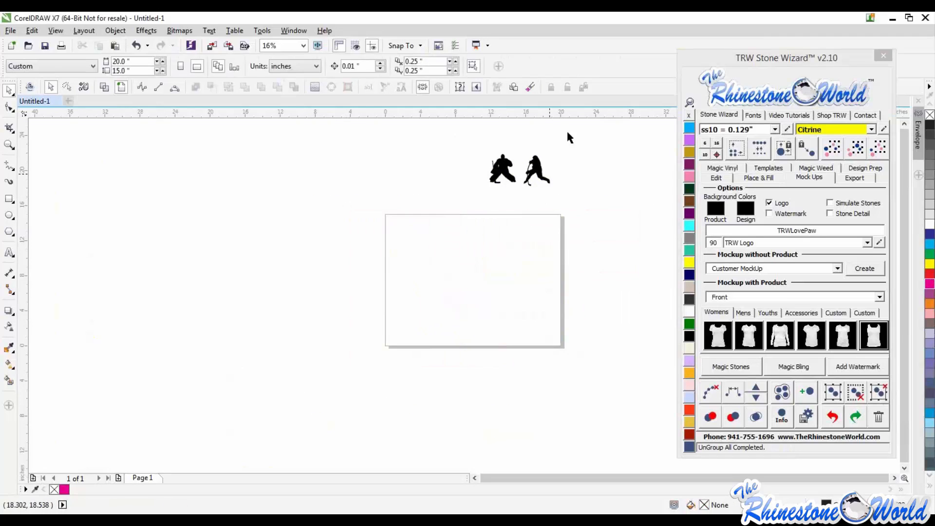
- Move the goalie and skater silhouettes together down onto the page
drag(570, 138, 443, 223)
drag(536, 170, 515, 357)
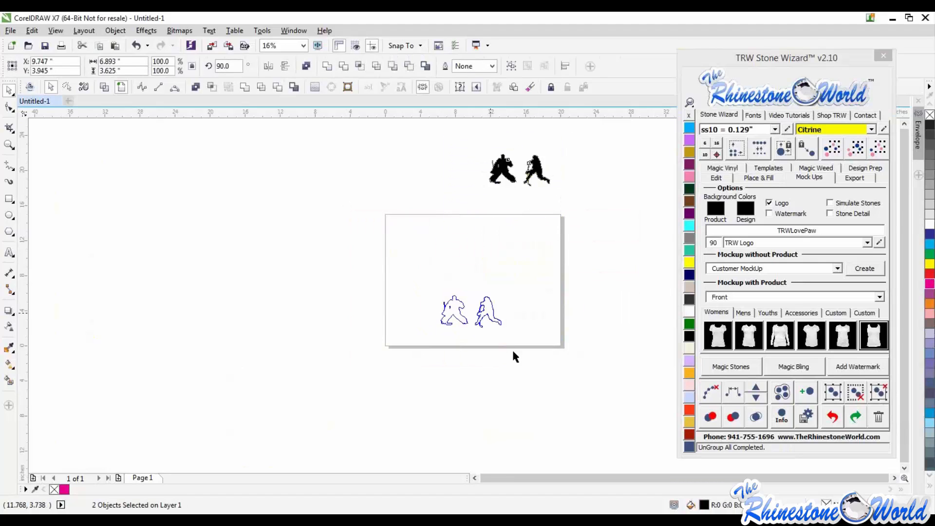
click(515, 357)
scroll(482, 314, up, 1)
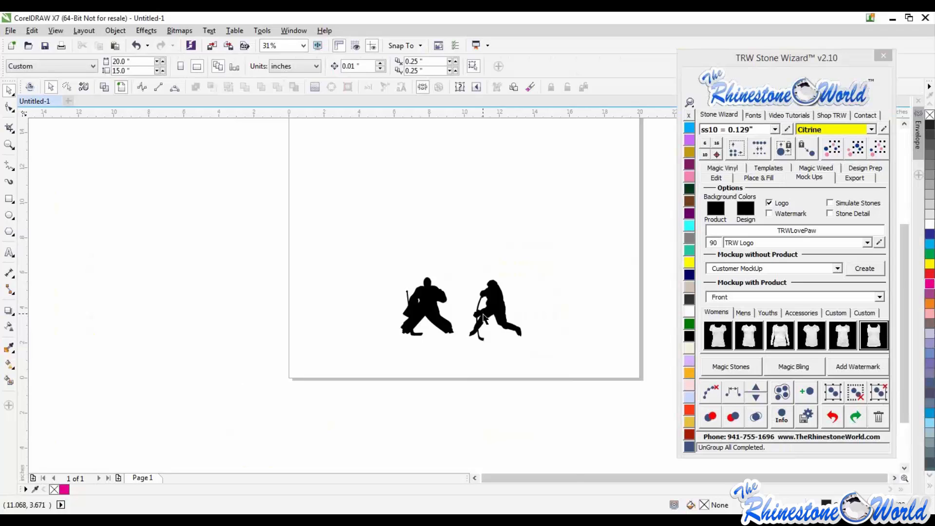
scroll(484, 318, up, 1)
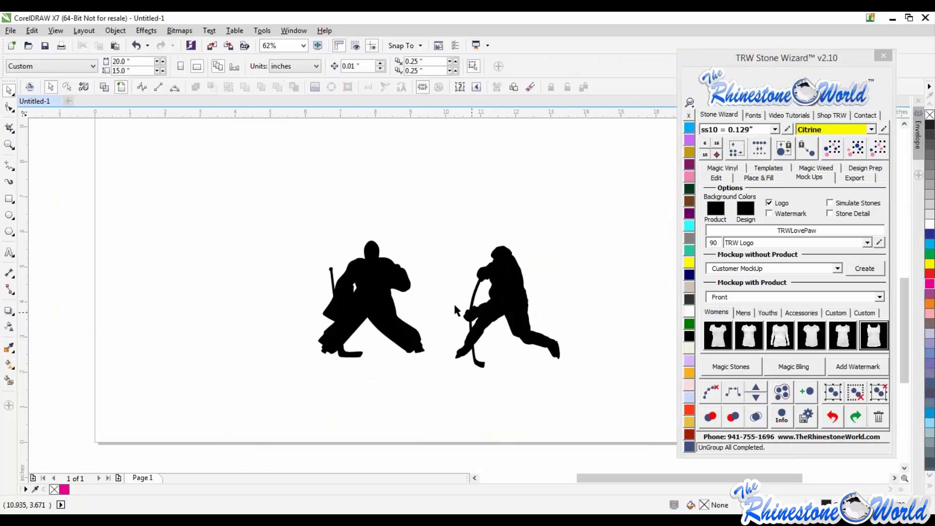
- Add the text DUCKS above the two hockey silhouettes
click(9, 253)
click(420, 233)
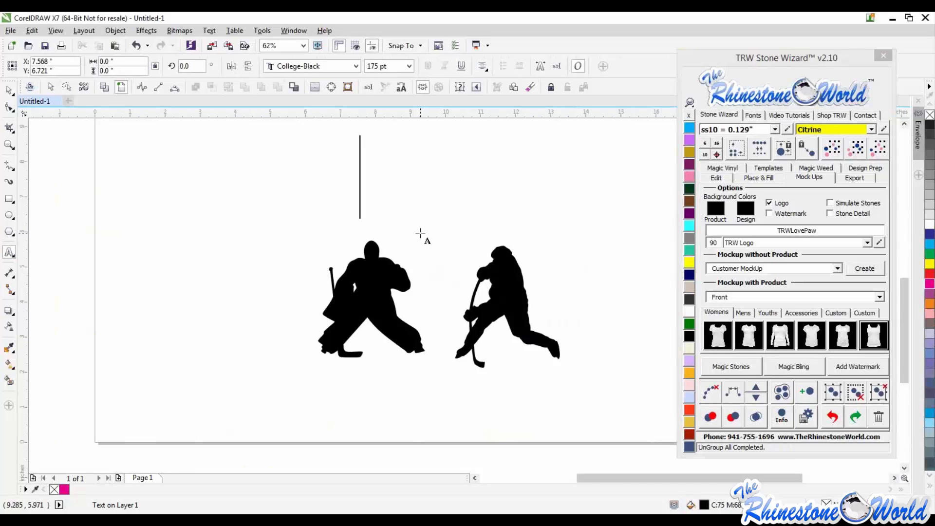
text(DUCKS)
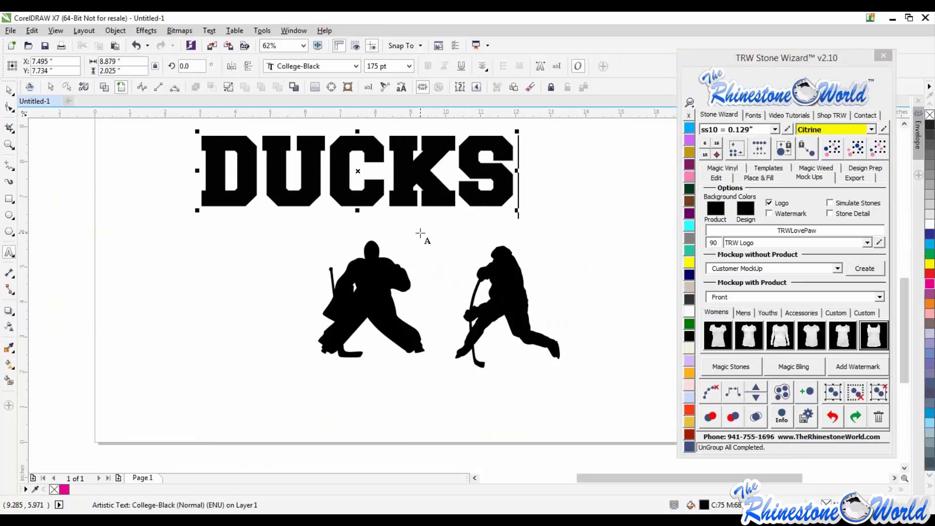
- Change the DUCKS text to the Impact favorite font and enlarge it above the silhouettes
click(8, 92)
scroll(288, 258, down, 1)
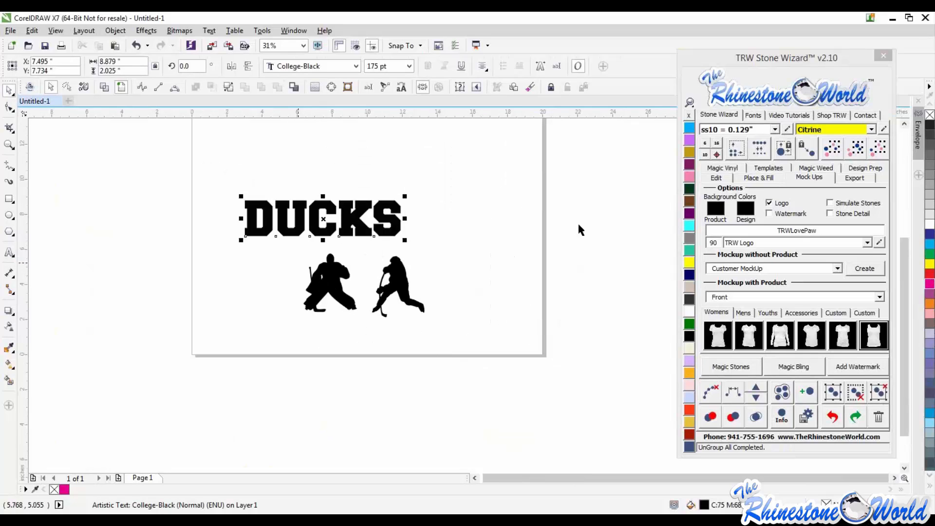
click(749, 117)
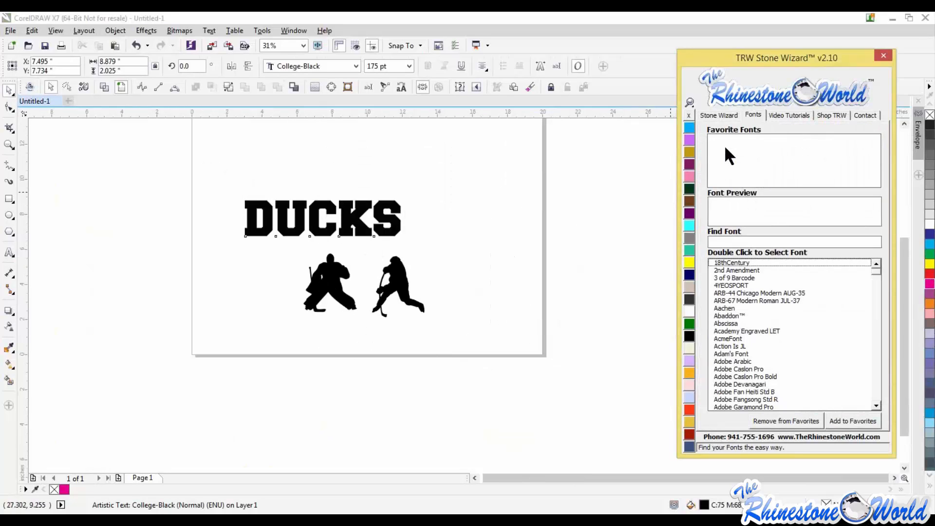
click(724, 145)
drag(384, 198, 479, 161)
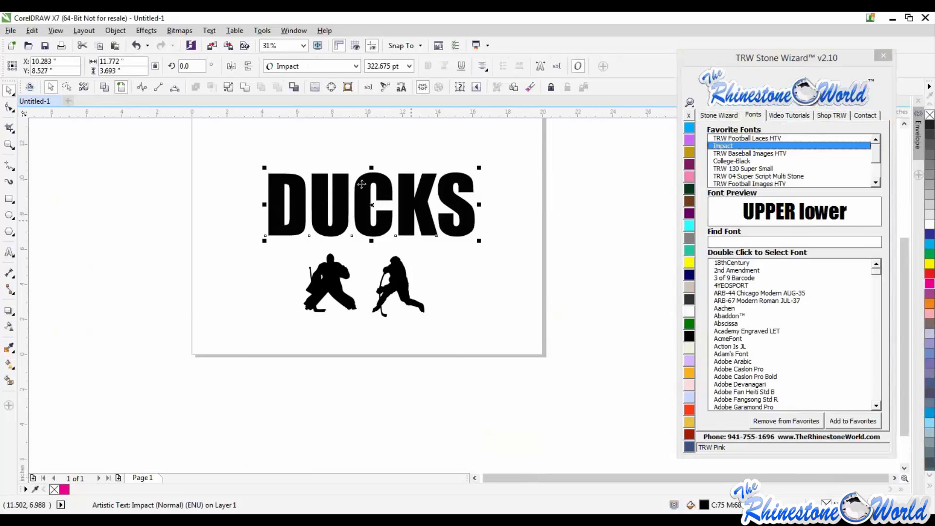
- Duplicate the DUCKS text below the page and change the copy's wording to HOCKEY
scroll(404, 233, up, 2)
drag(485, 227, 524, 396)
scroll(525, 206, down, 1)
right_click(523, 396)
click(549, 393)
key(ctrl+a)
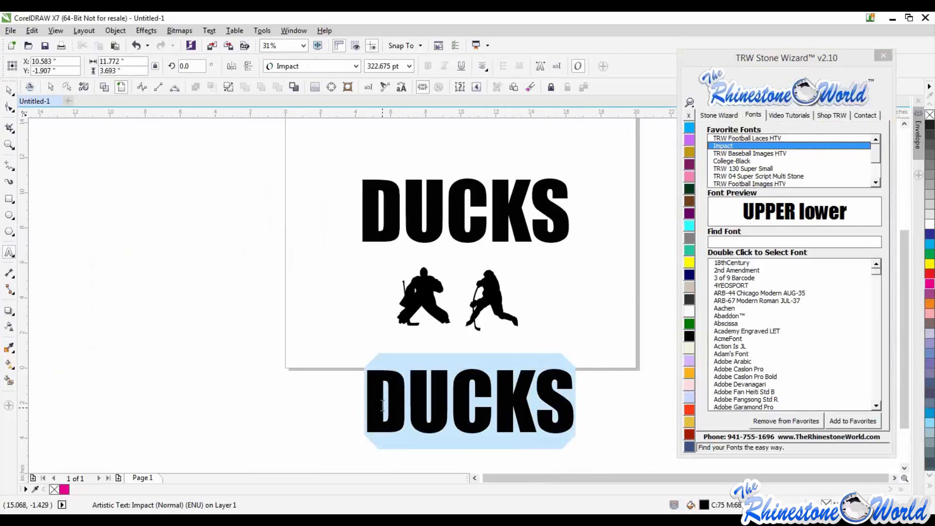
text(HOCKEY)
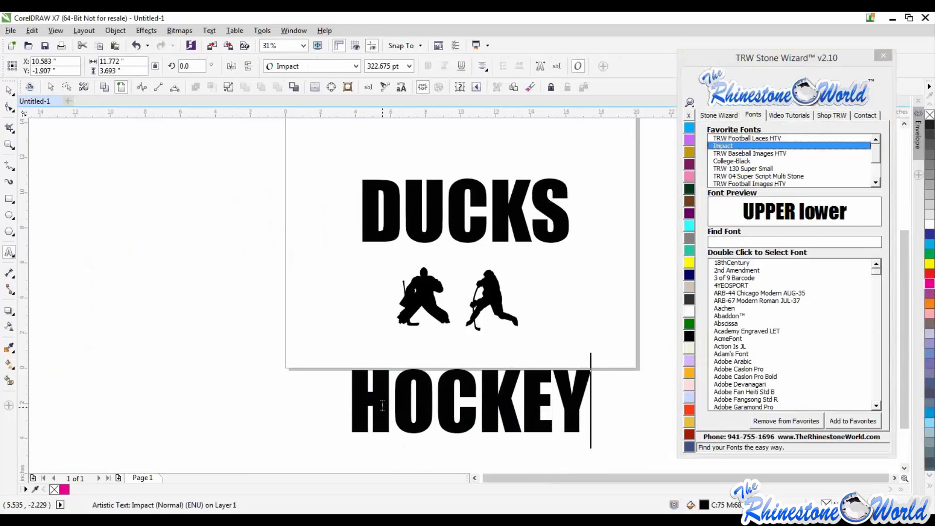
- Tighten the letter spacing of the DUCKS text using the wizard's Text Spacing control
click(13, 90)
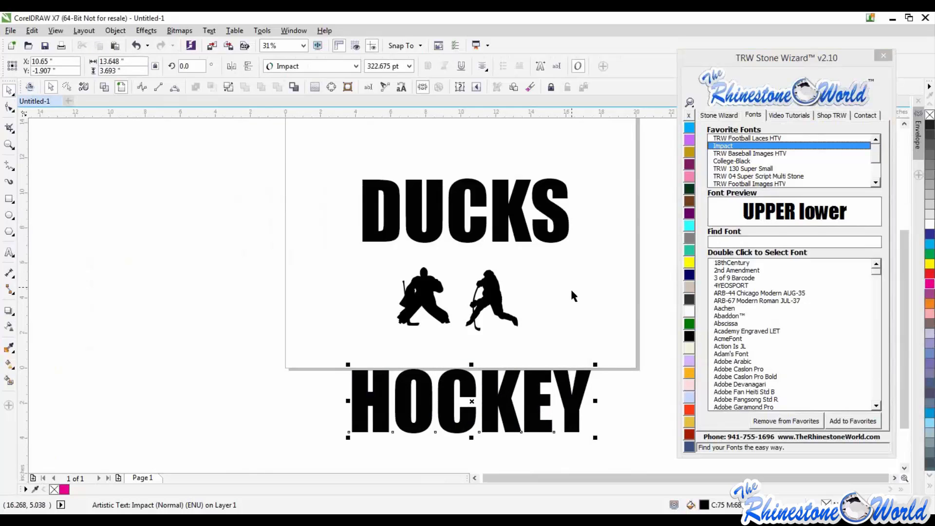
click(510, 266)
scroll(510, 267, up, 1)
scroll(510, 269, down, 1)
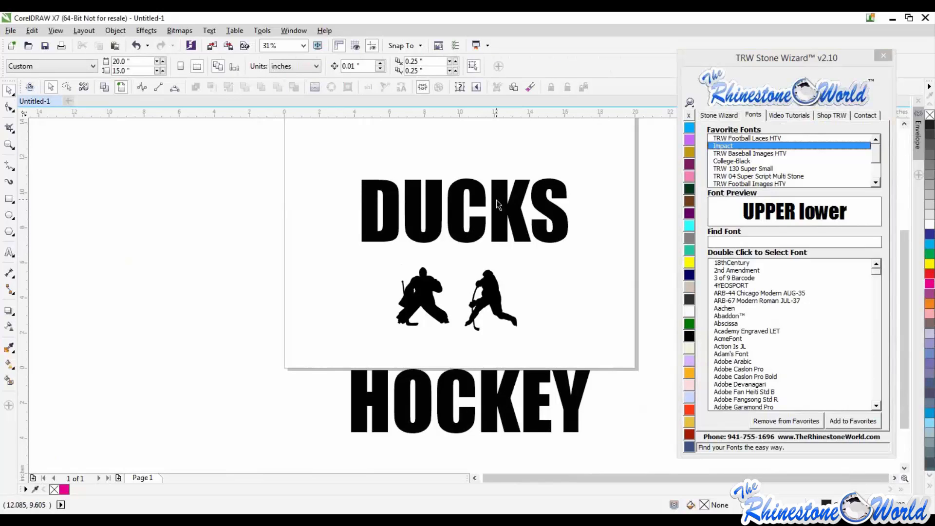
scroll(515, 209, up, 1)
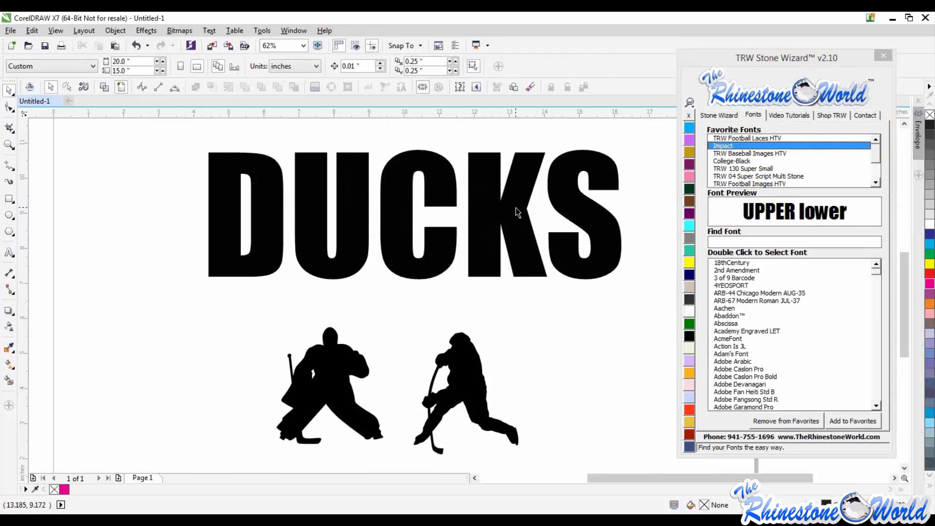
click(516, 209)
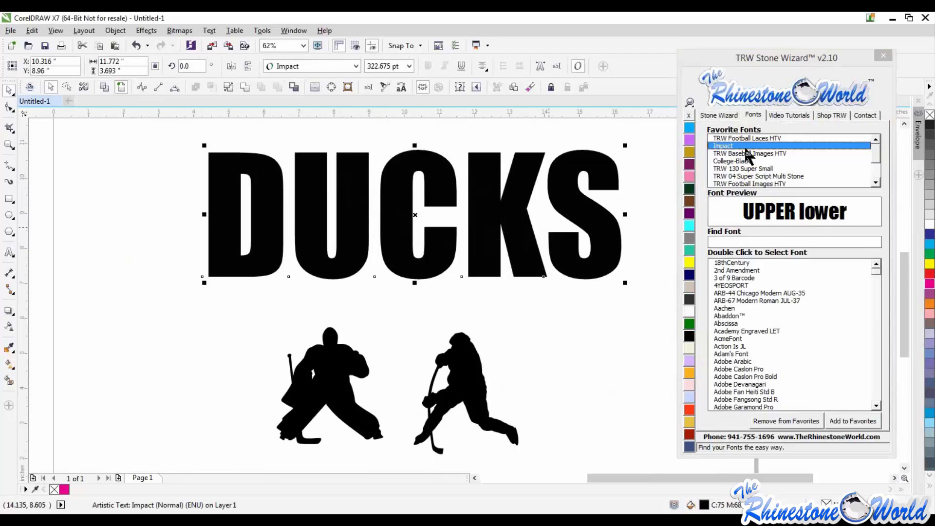
click(720, 114)
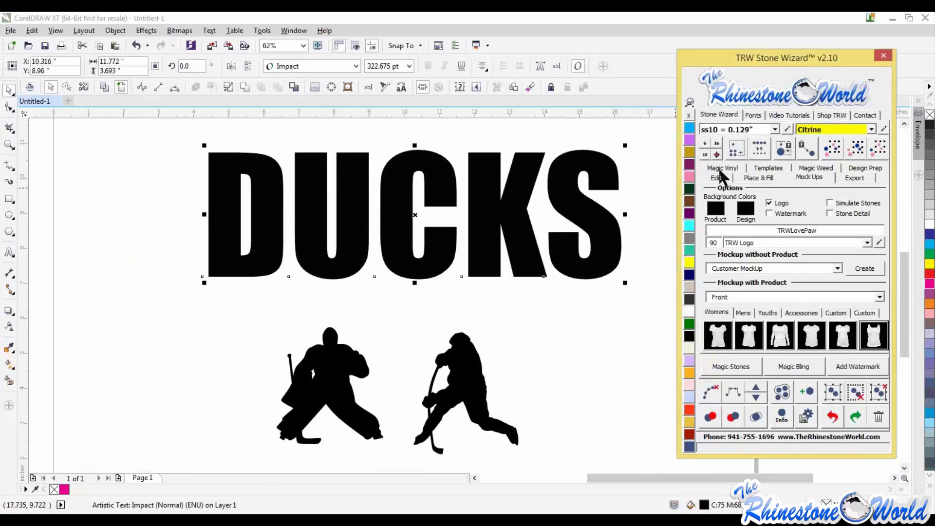
click(719, 179)
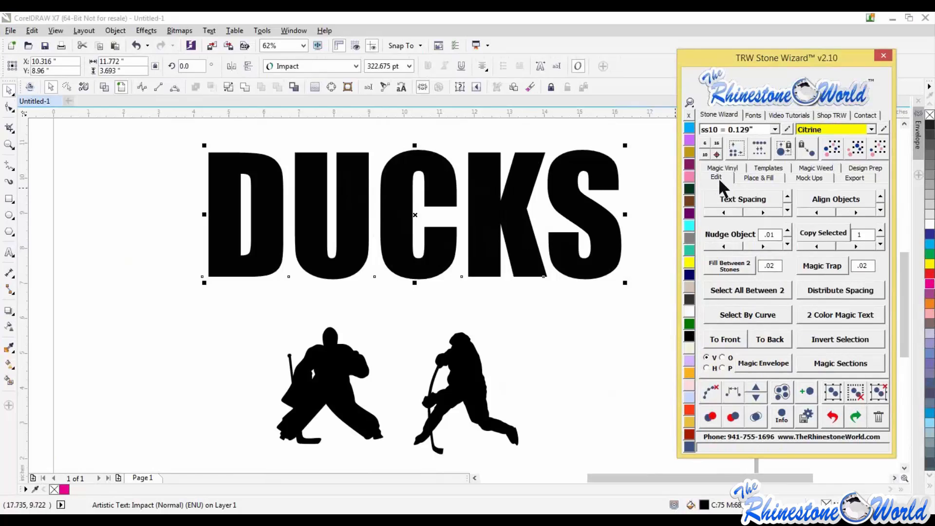
click(723, 212)
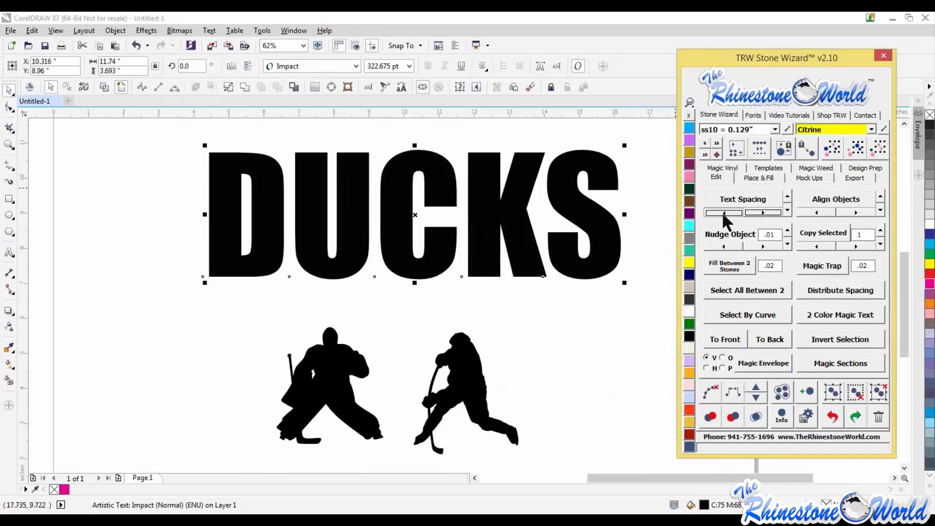
click(722, 212)
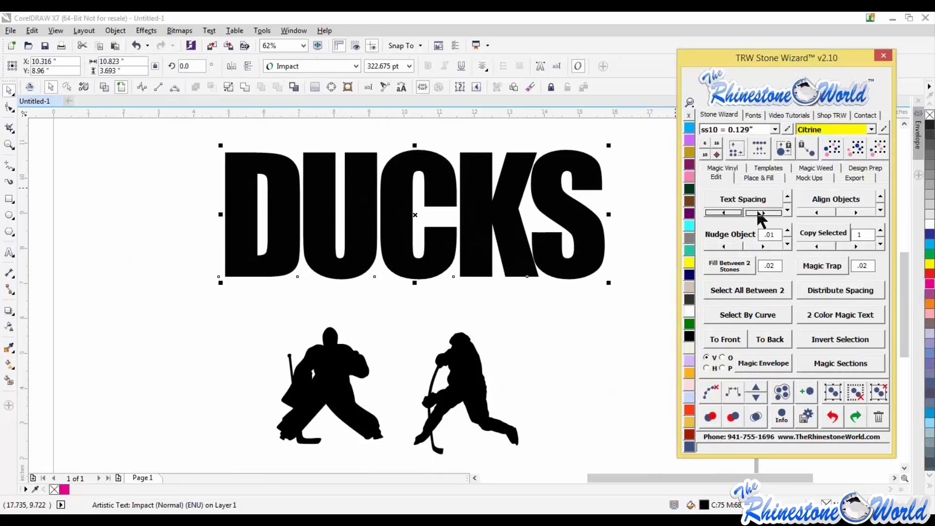
- Move the HOCKEY text up beneath the two hockey silhouettes
click(516, 218)
scroll(516, 218, down, 1)
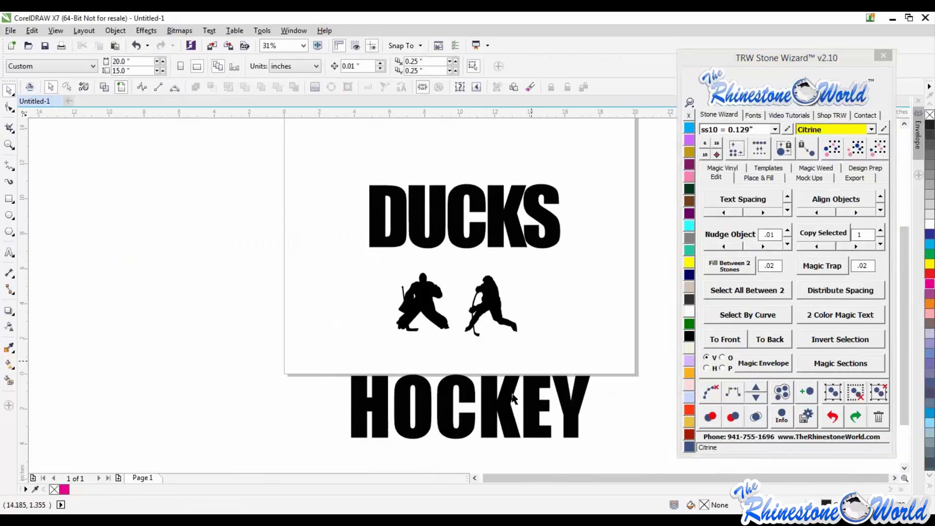
click(510, 395)
drag(508, 395, 515, 364)
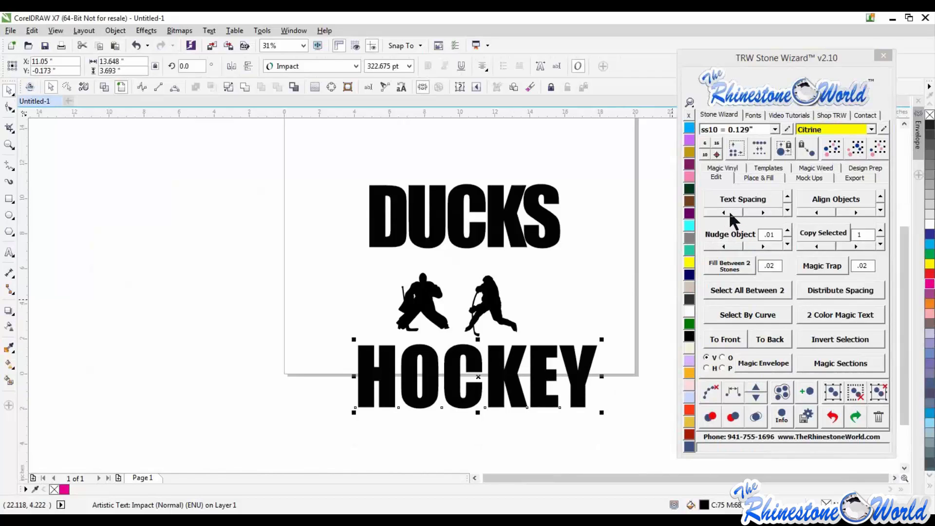
- Tighten the letter spacing of the HOCKEY text using the wizard's Text Spacing control
click(729, 212)
click(728, 213)
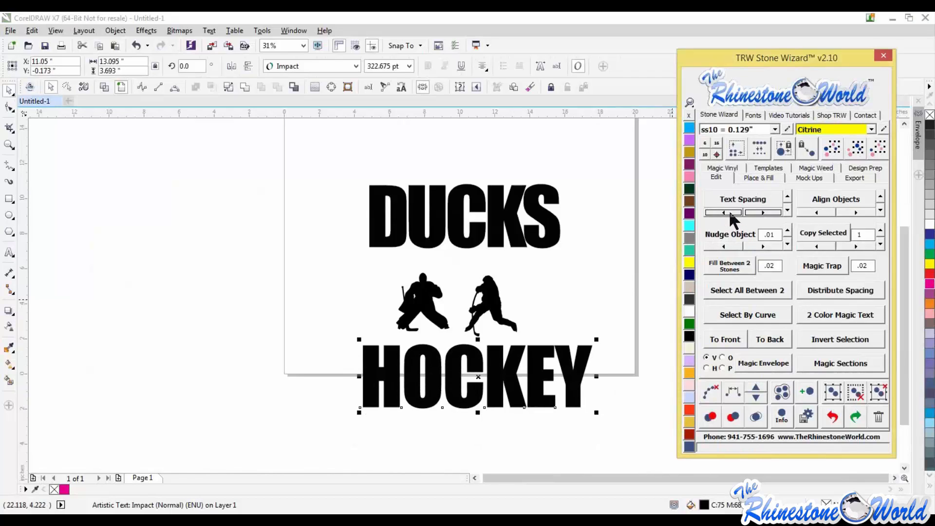
click(555, 337)
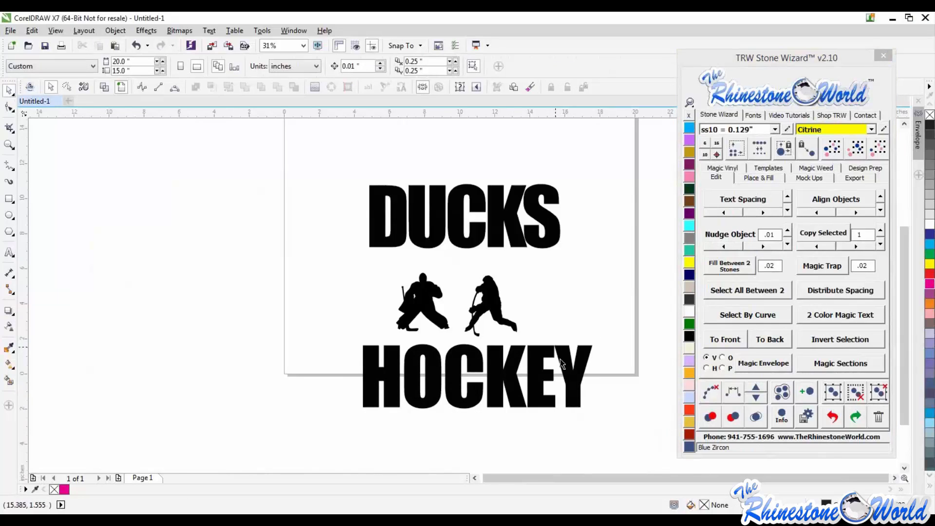
scroll(556, 338, up, 3)
scroll(556, 337, up, 2)
click(750, 206)
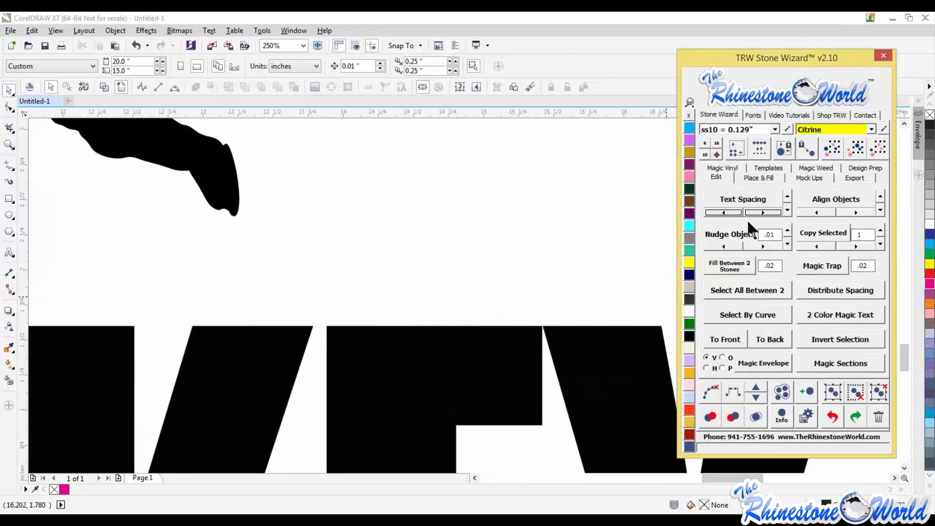
click(588, 282)
scroll(588, 282, down, 2)
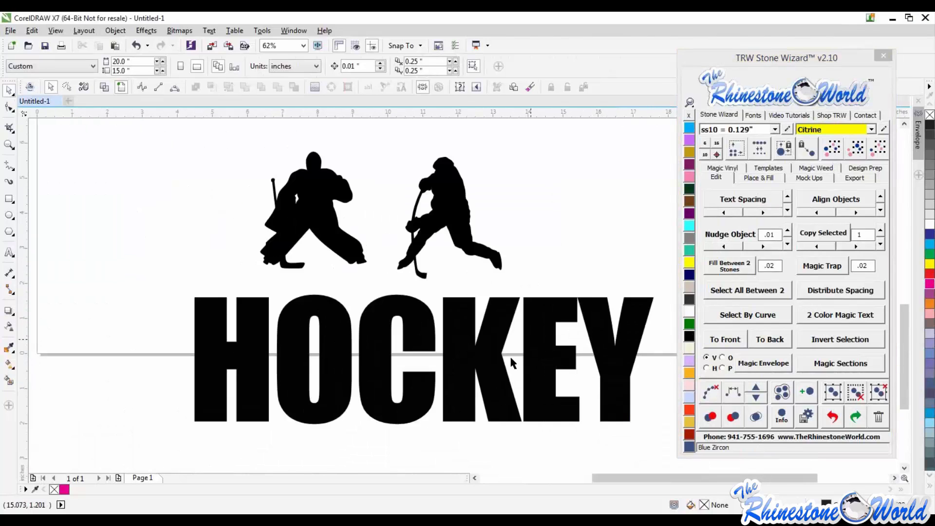
- Try to move the K of HOCKEY by dragging its character node, and undo it
click(487, 360)
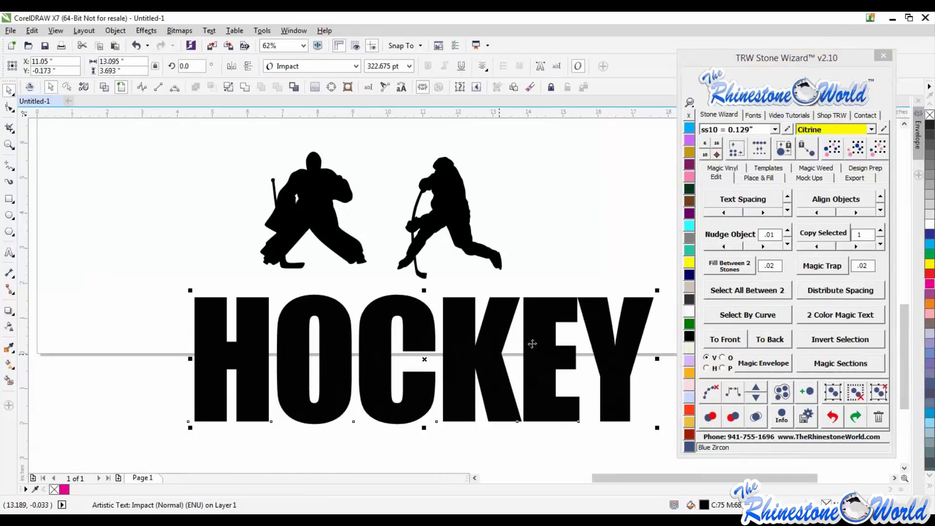
click(737, 205)
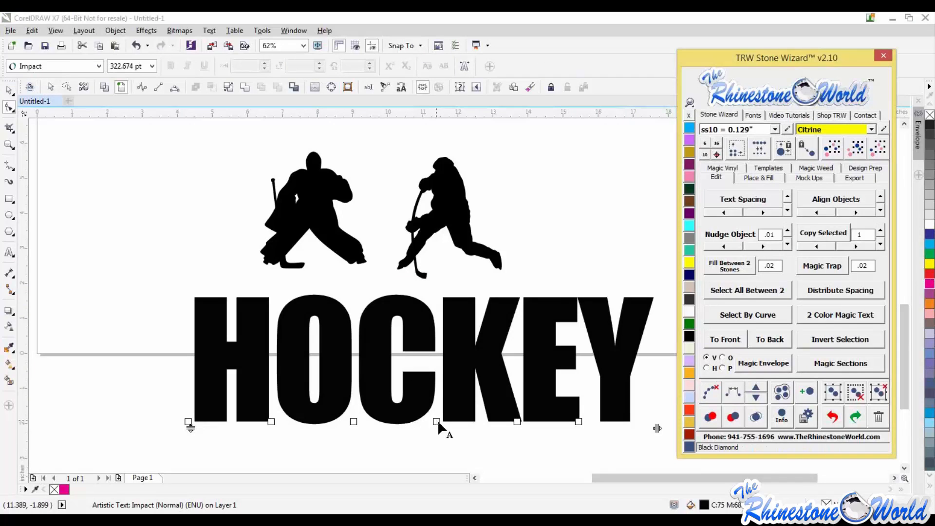
drag(437, 420, 427, 453)
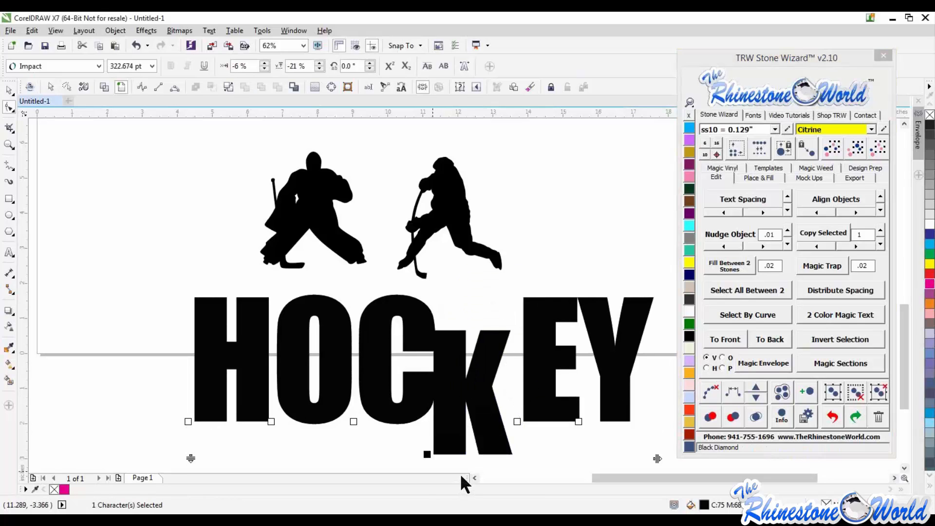
key(ctrl+z)
key(ctrl+z)
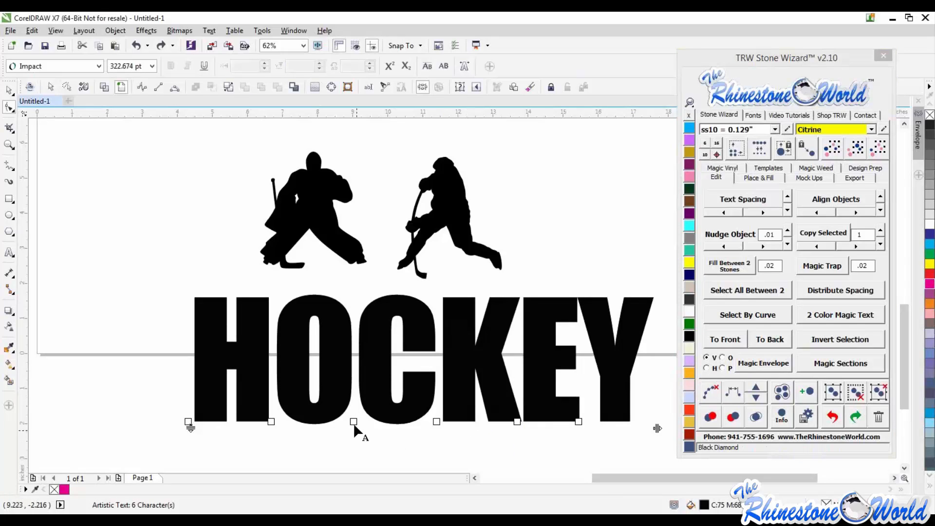
- Shift the C, O and H character nodes of HOCKEY slightly to fine-tune individual letter spacing
click(353, 422)
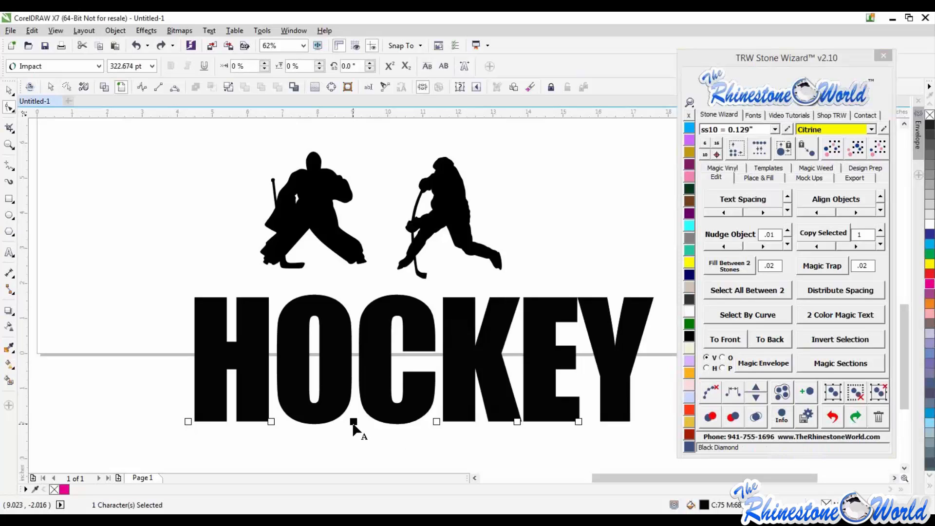
drag(356, 424, 358, 423)
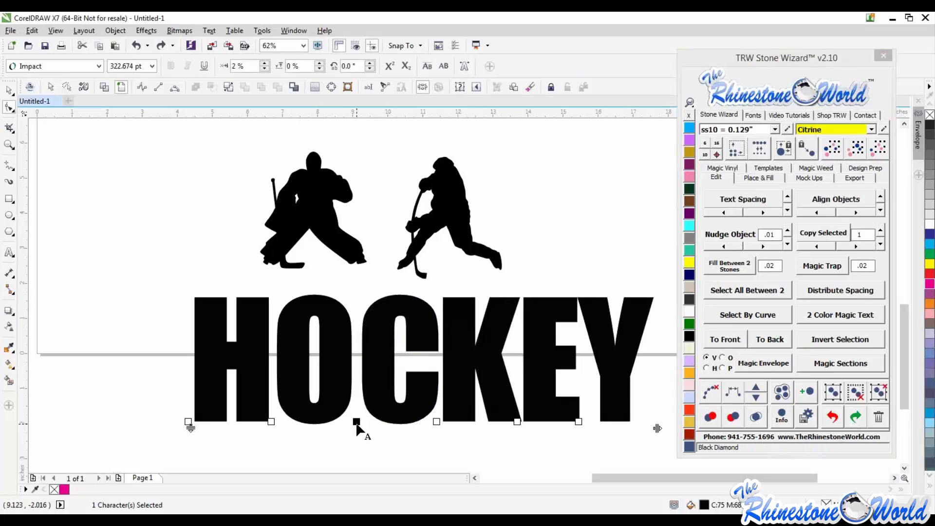
click(272, 421)
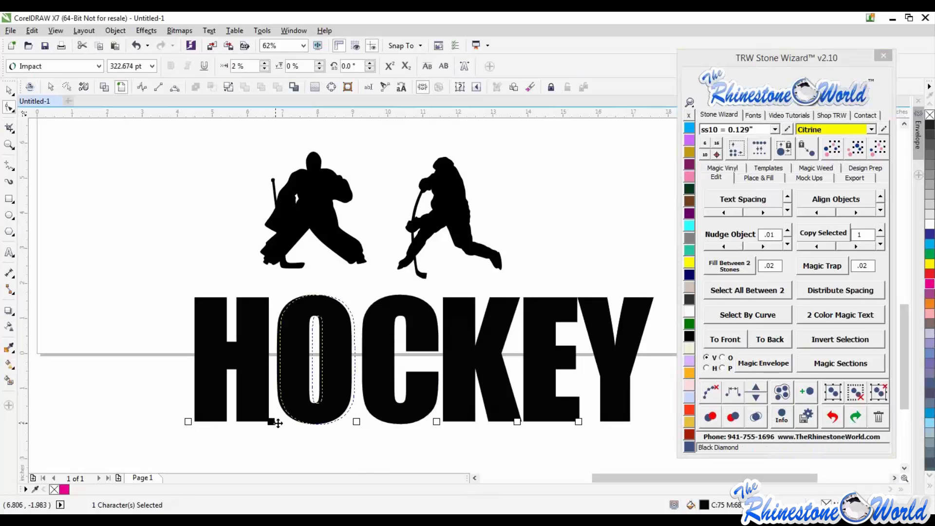
drag(278, 422, 284, 423)
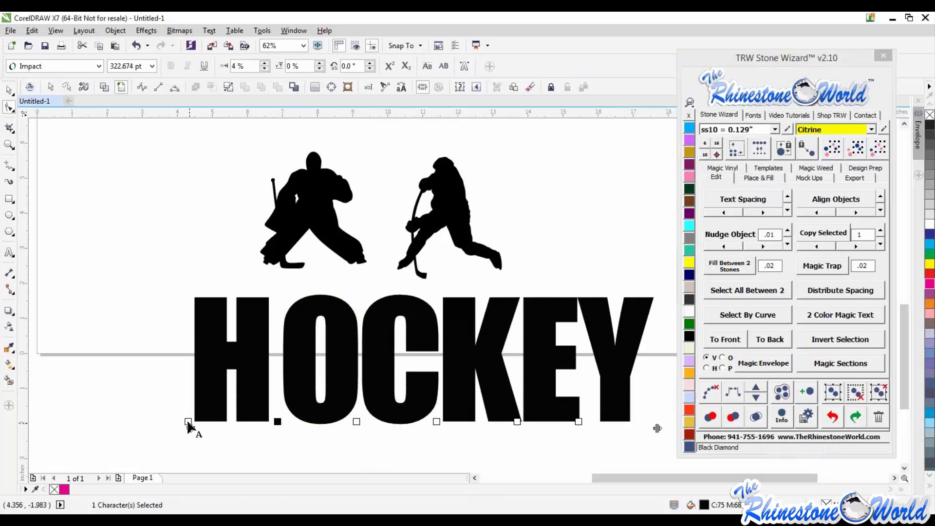
drag(188, 422, 201, 423)
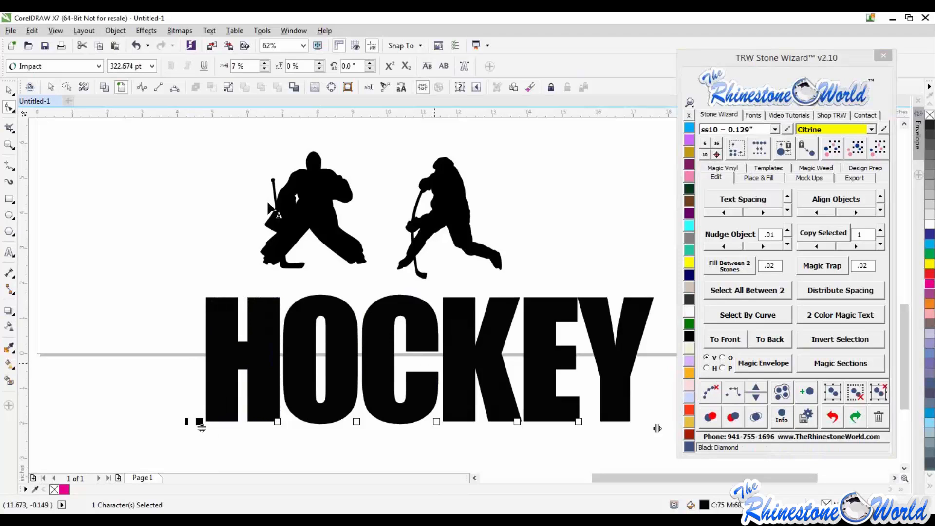
click(10, 91)
click(199, 236)
scroll(352, 307, down, 1)
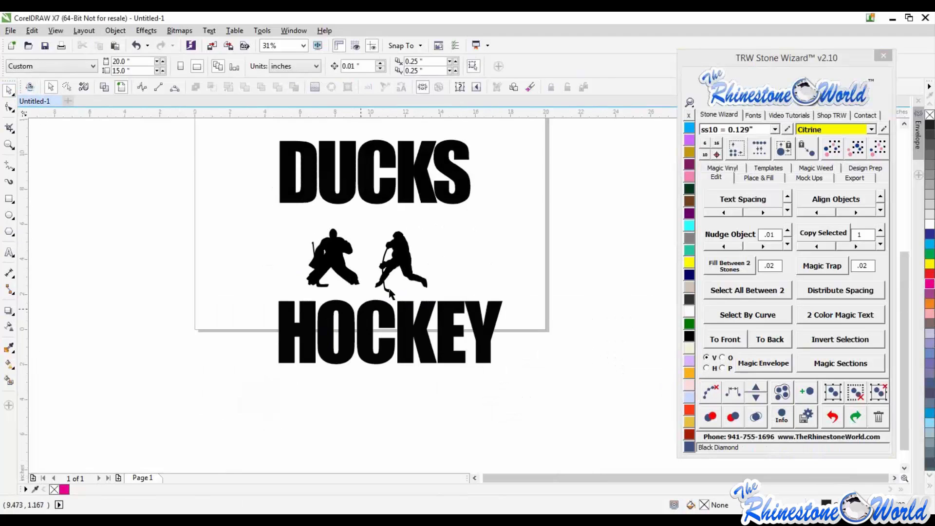
- Resize both the HOCKEY and DUCKS texts to a width of 9.8 inches
click(427, 336)
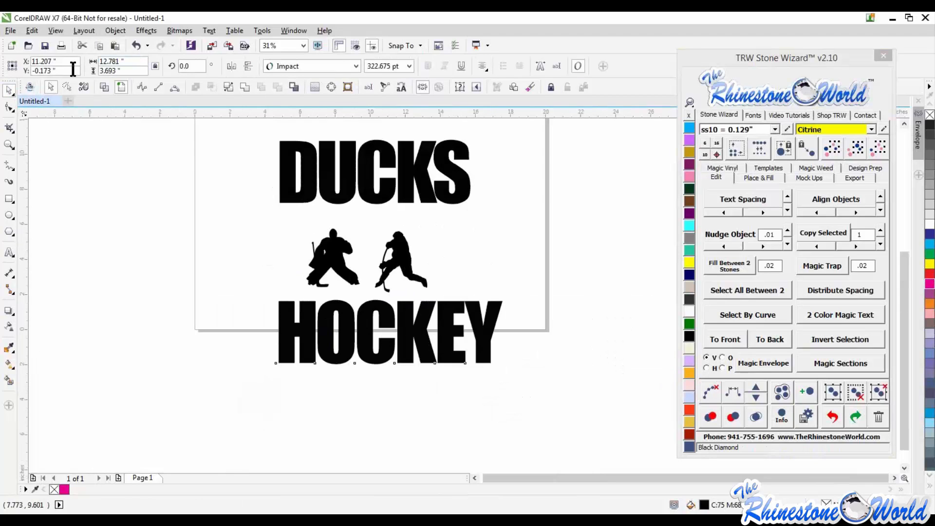
drag(126, 62, 73, 67)
text(9.8)
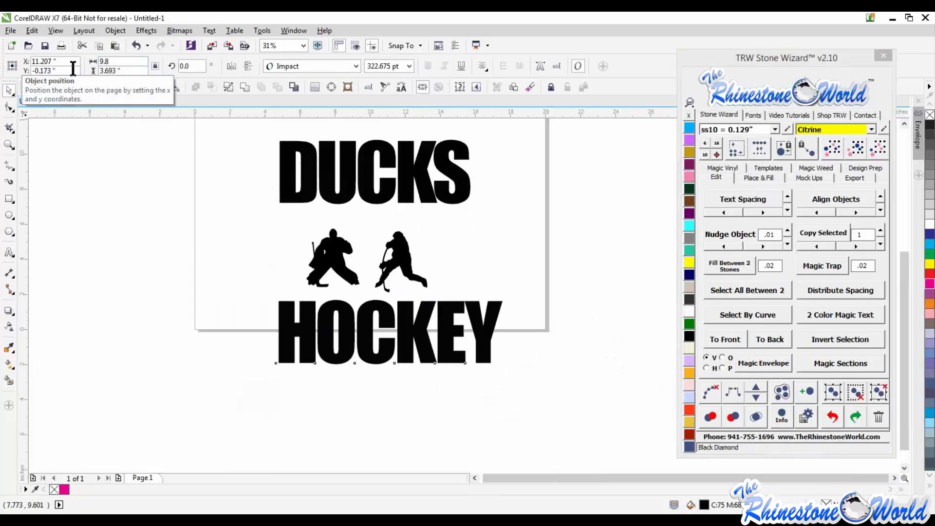
key(Return)
key(Tab)
drag(129, 62, 64, 57)
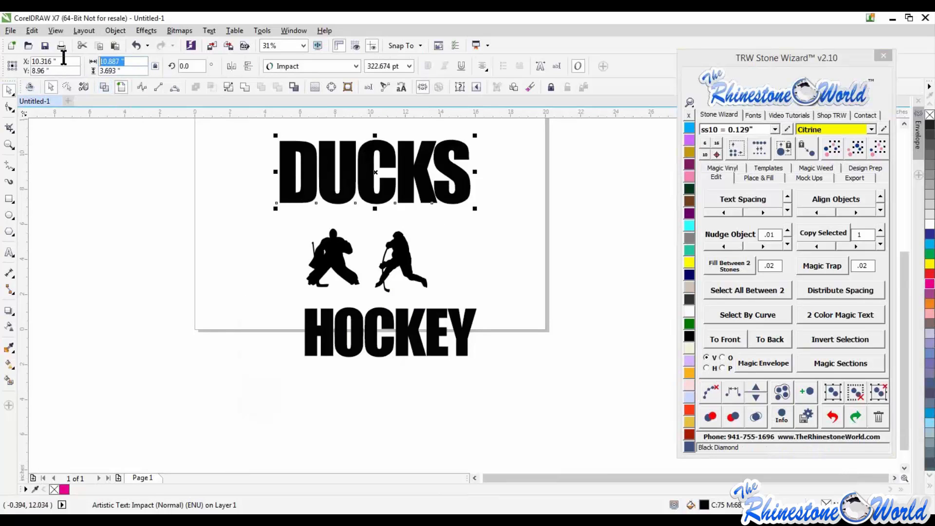
text(9.8)
key(Return)
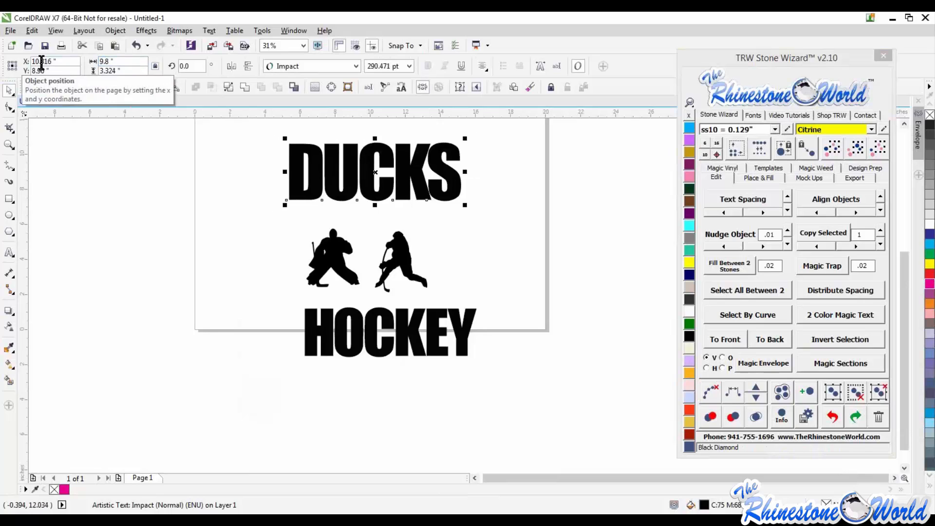
- Stack the DUCKS text directly above the HOCKEY text with the lines close together
drag(435, 332, 468, 362)
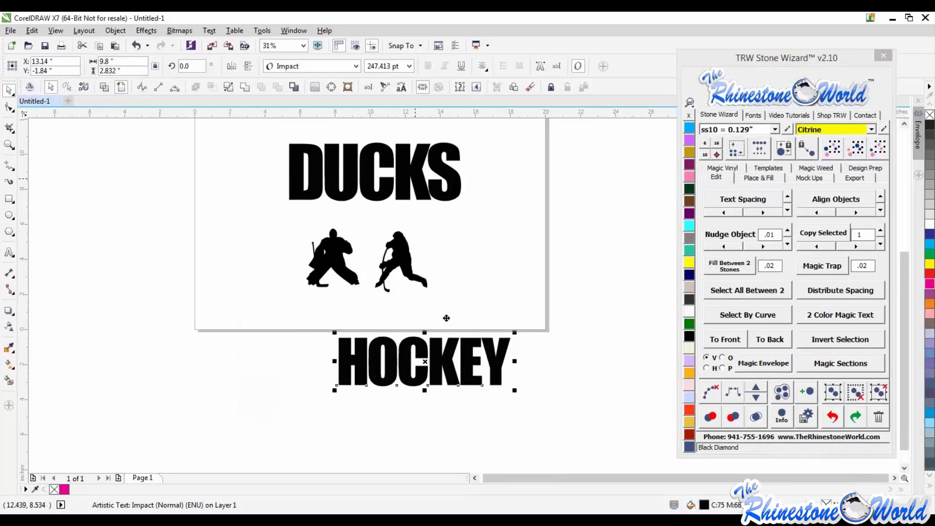
drag(421, 179, 447, 318)
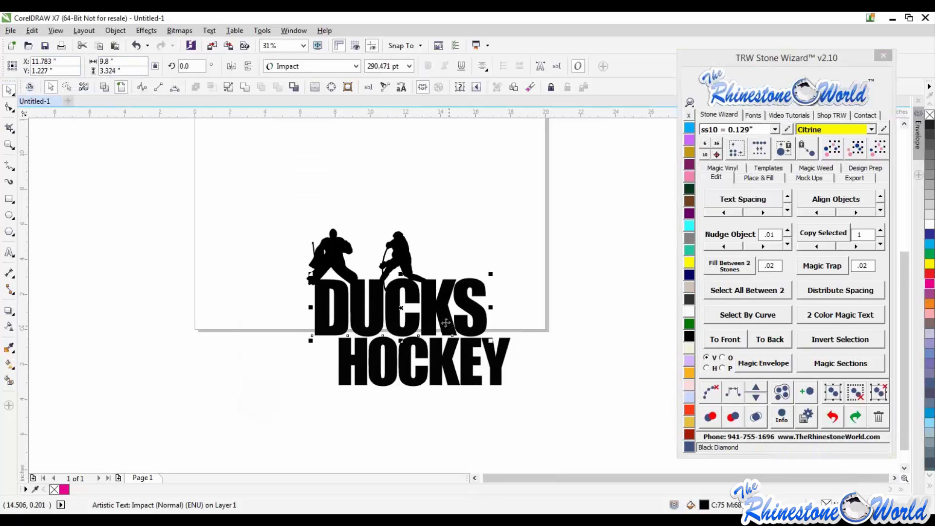
scroll(446, 323, up, 2)
drag(442, 318, 443, 320)
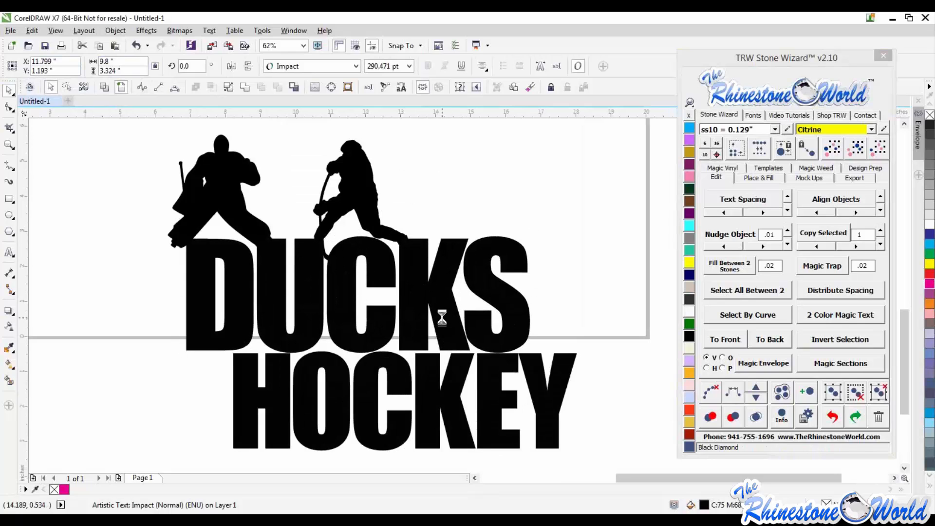
- Center-align DUCKS and HOCKEY and move the text block up above the silhouettes
shift+click(452, 396)
key(c)
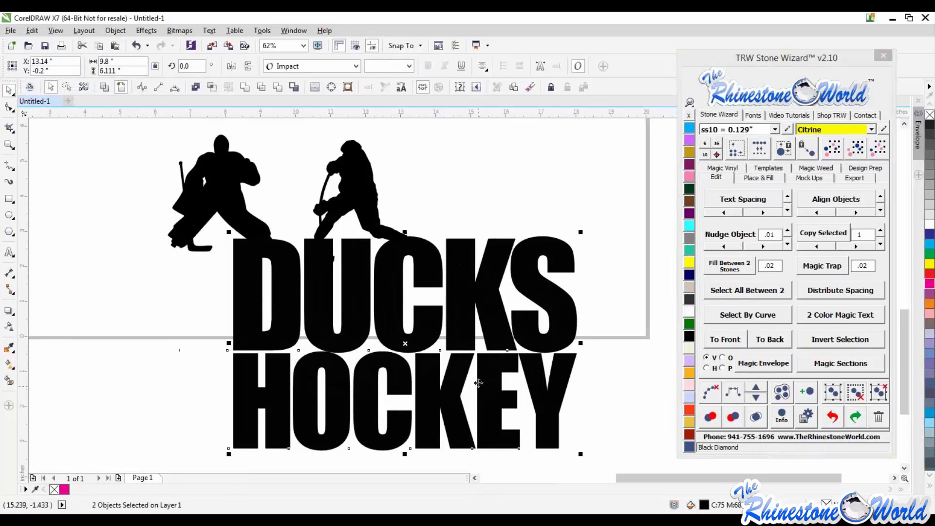
scroll(479, 387, down, 3)
drag(470, 353, 440, 177)
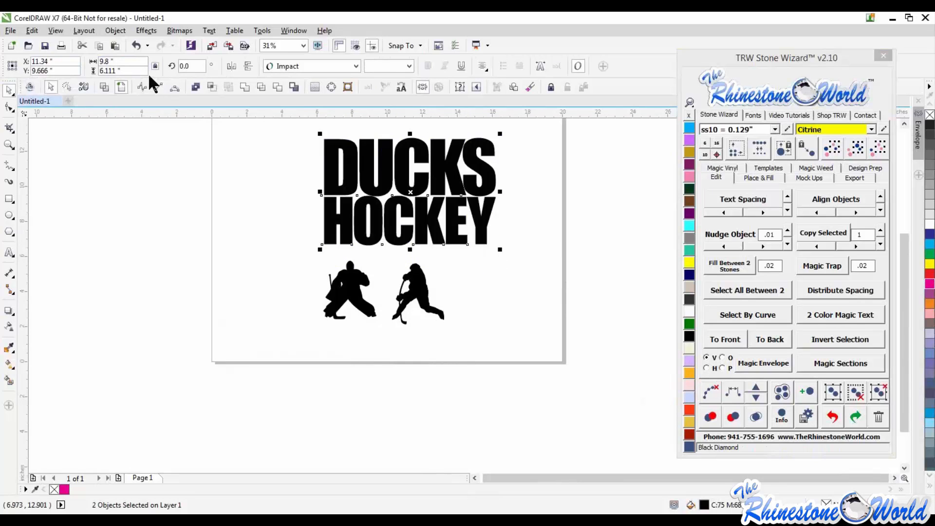
scroll(477, 137, up, 3)
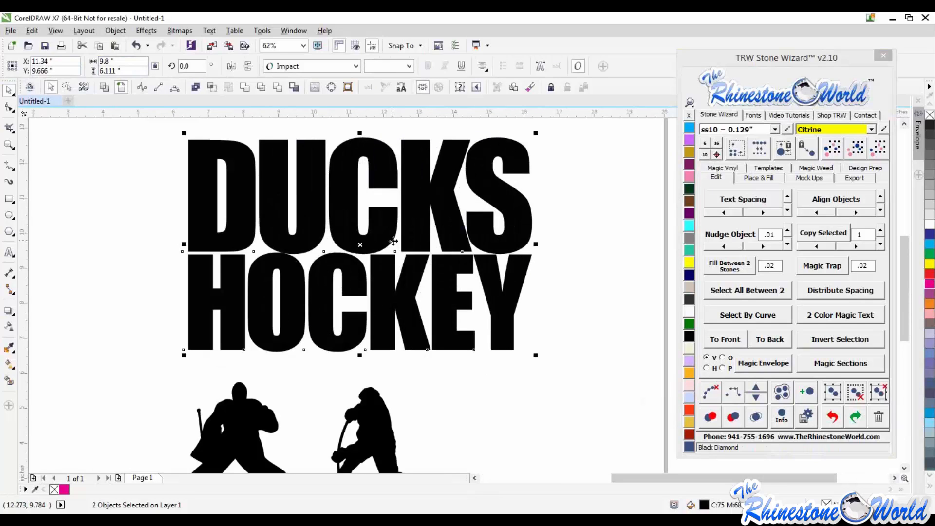
scroll(400, 240, down, 2)
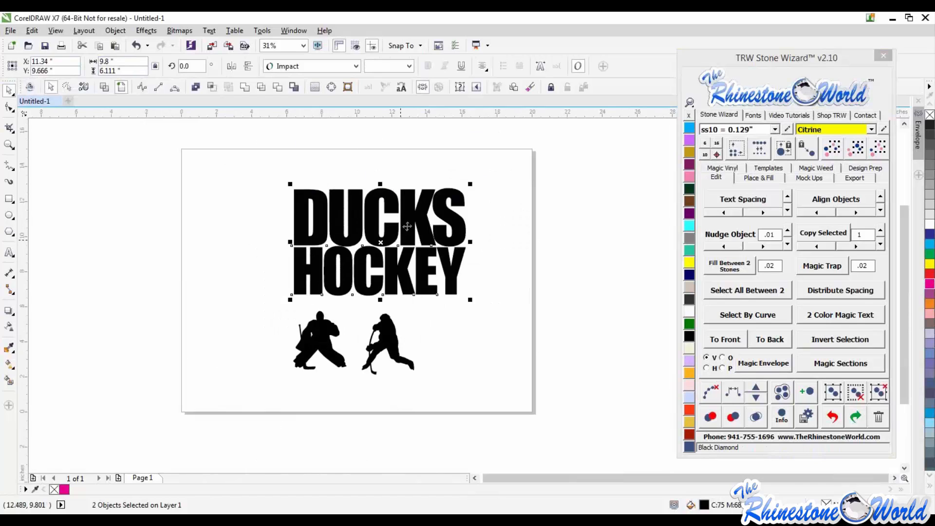
- Fill both hockey silhouettes with yellow
click(331, 88)
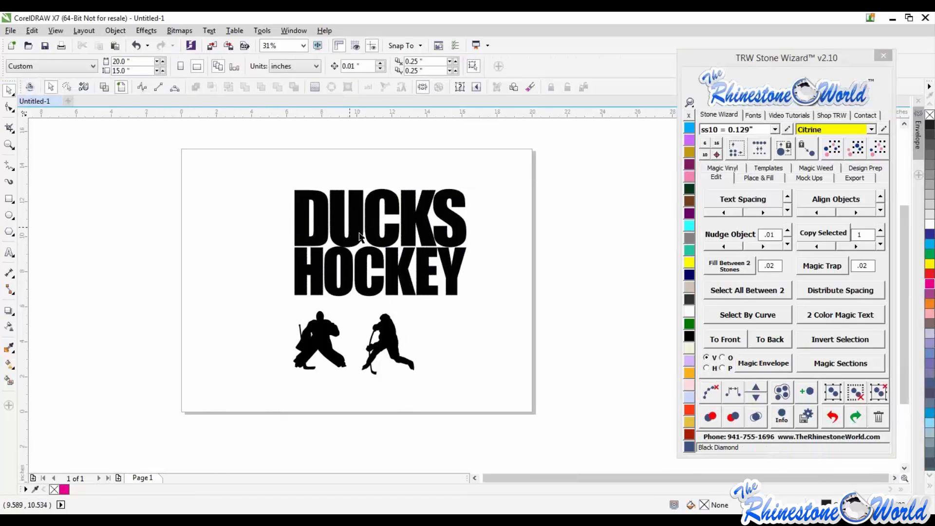
drag(458, 389, 274, 302)
click(689, 263)
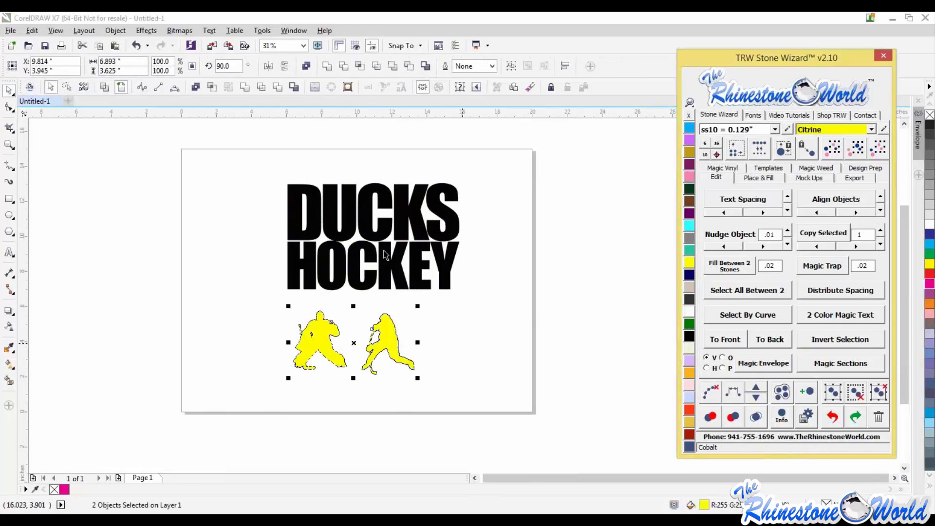
- Recolor both hockey silhouettes with the TRW Blue stone color
click(461, 340)
click(324, 345)
shift+click(387, 340)
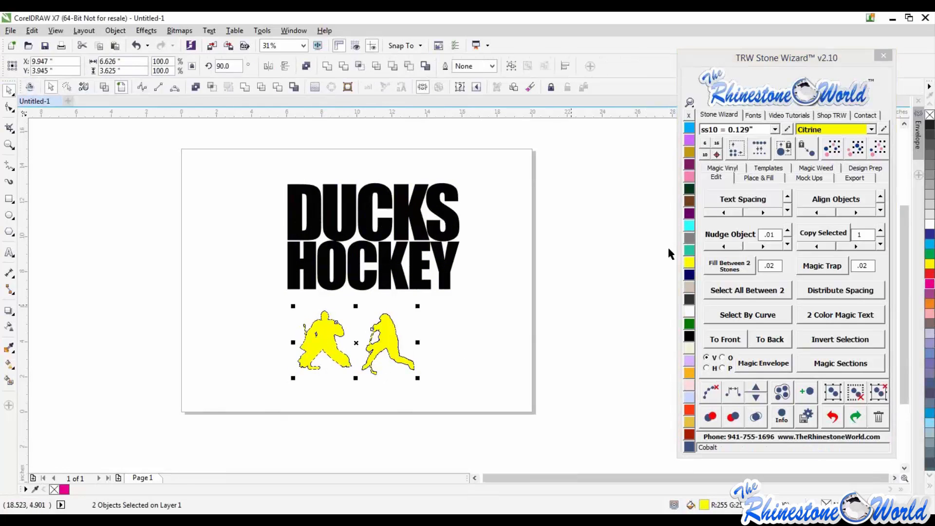
click(688, 127)
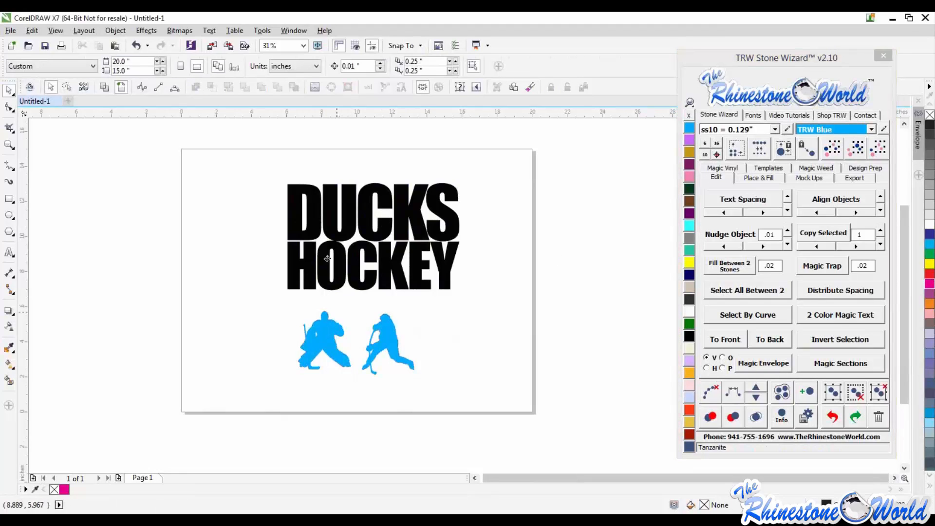
- Move the goalie silhouette over the HOCKEY text and bring both silhouettes to the front
drag(343, 331, 348, 247)
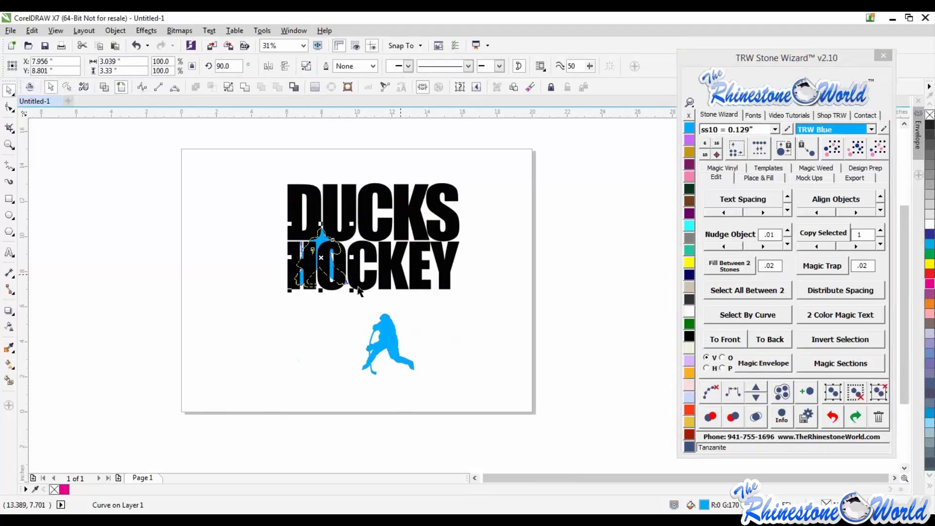
click(393, 347)
click(316, 242)
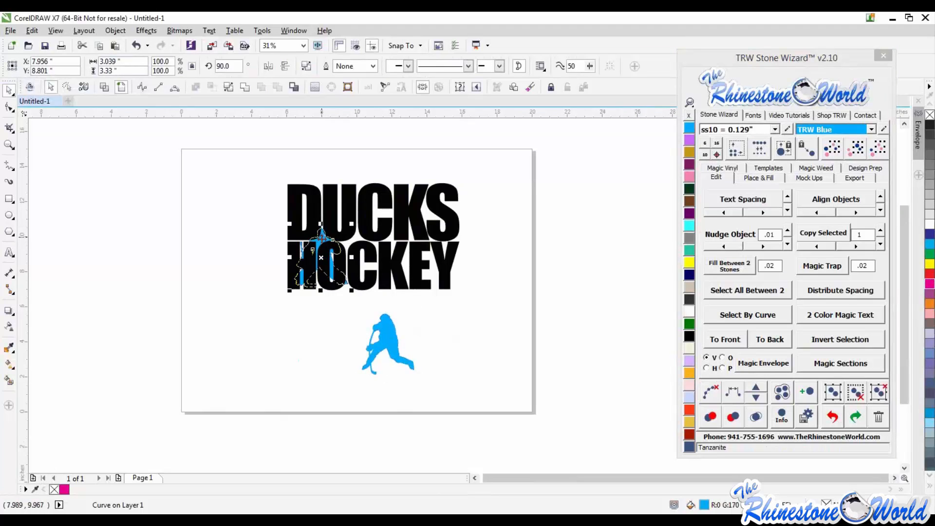
shift+click(392, 328)
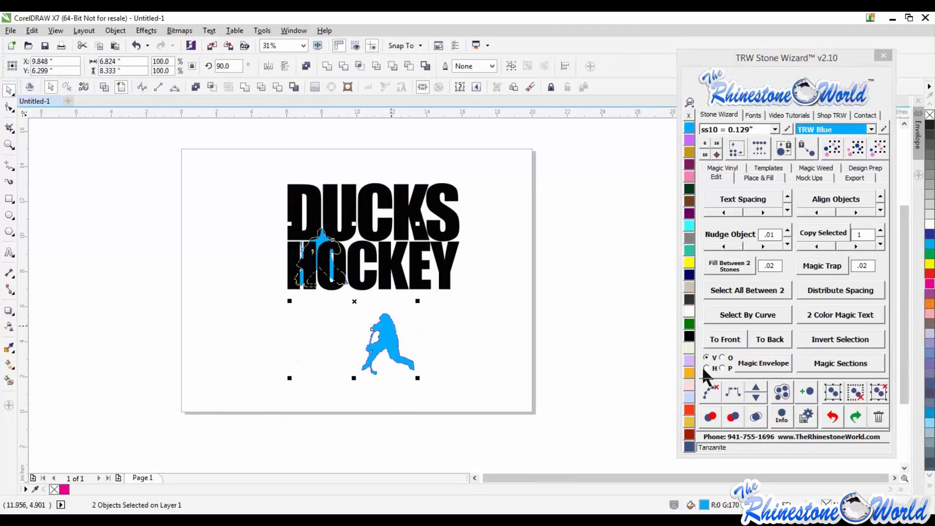
click(725, 338)
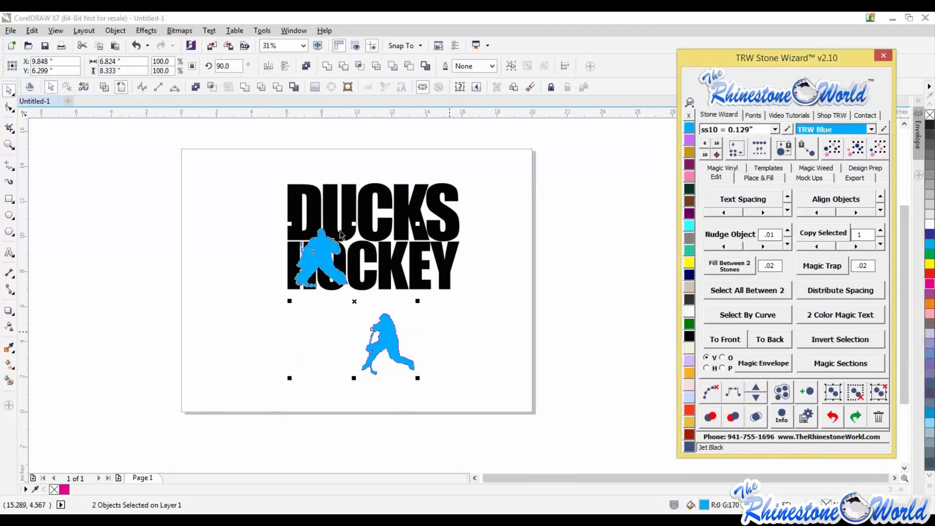
- Enlarge the silhouettes to about 148.5% and position them overlapping the DUCKS HOCKEY text
click(317, 250)
drag(351, 224, 369, 204)
drag(386, 353, 420, 267)
drag(391, 225, 366, 163)
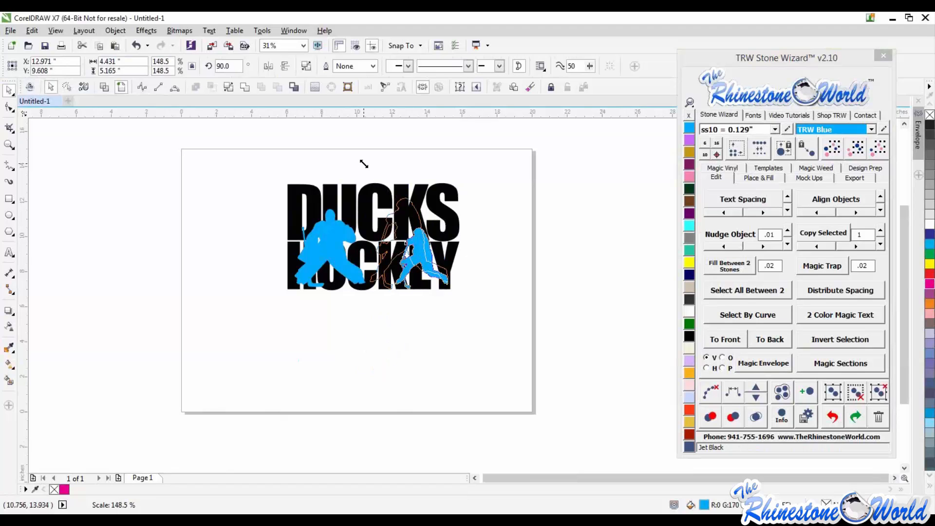
scroll(419, 220, up, 2)
drag(392, 231, 391, 230)
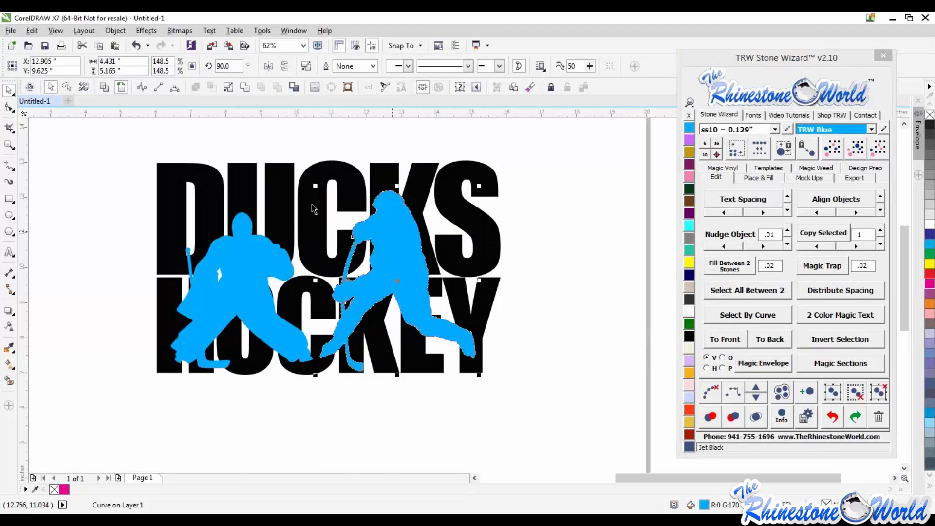
- Shift the goalie silhouette slightly up and left over the DUCKS HOCKEY text
click(200, 247)
drag(166, 208, 151, 194)
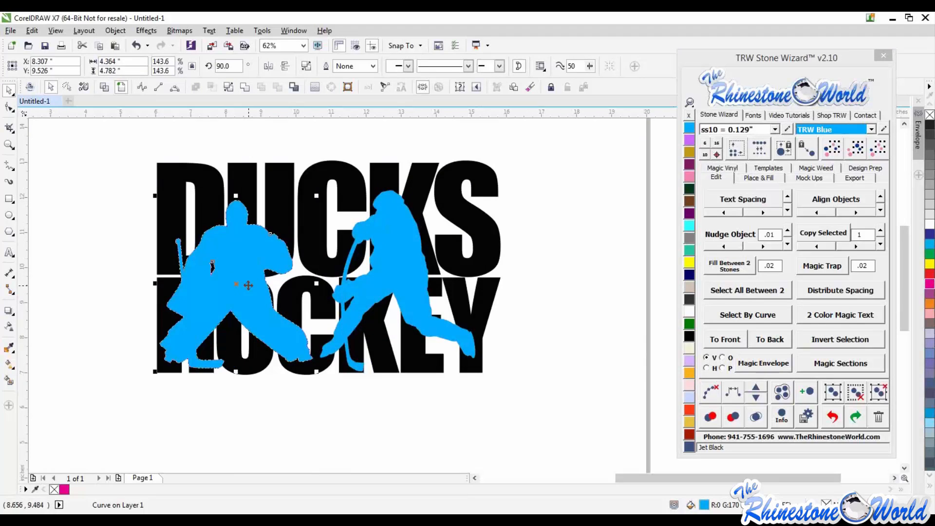
drag(251, 285, 252, 287)
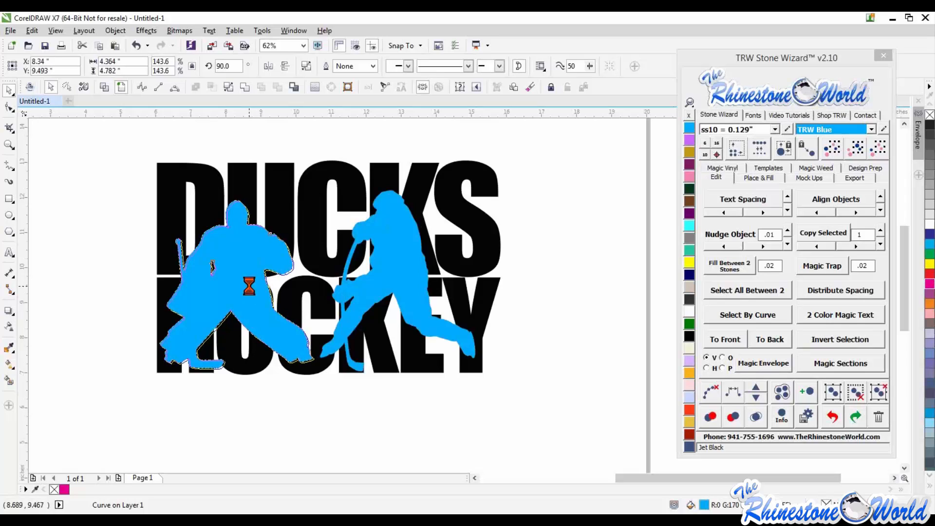
- Select both hockey silhouettes and combine them into a single object
click(299, 423)
click(260, 326)
shift+click(403, 259)
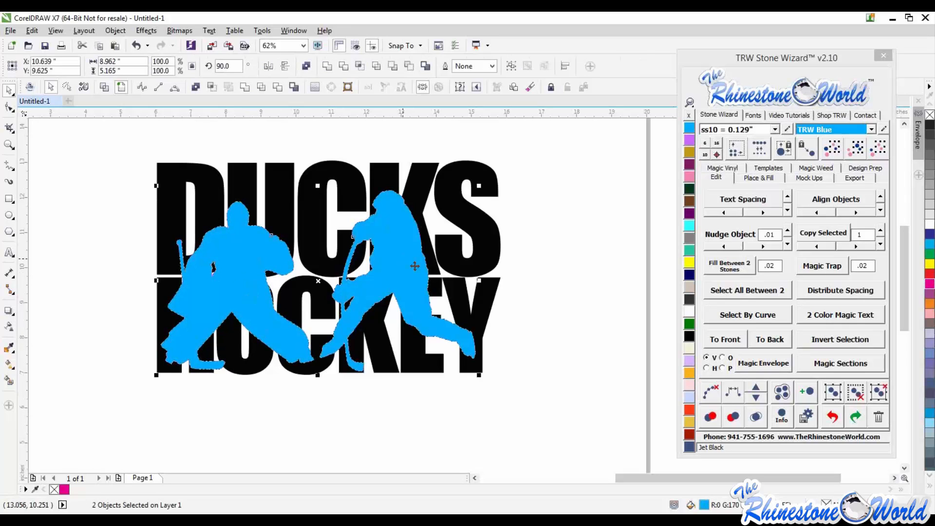
scroll(415, 263, down, 2)
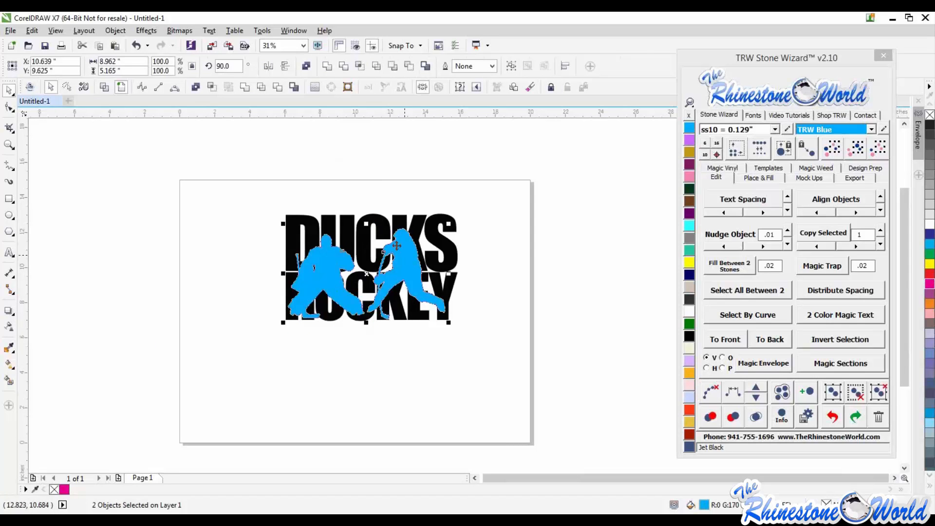
click(196, 89)
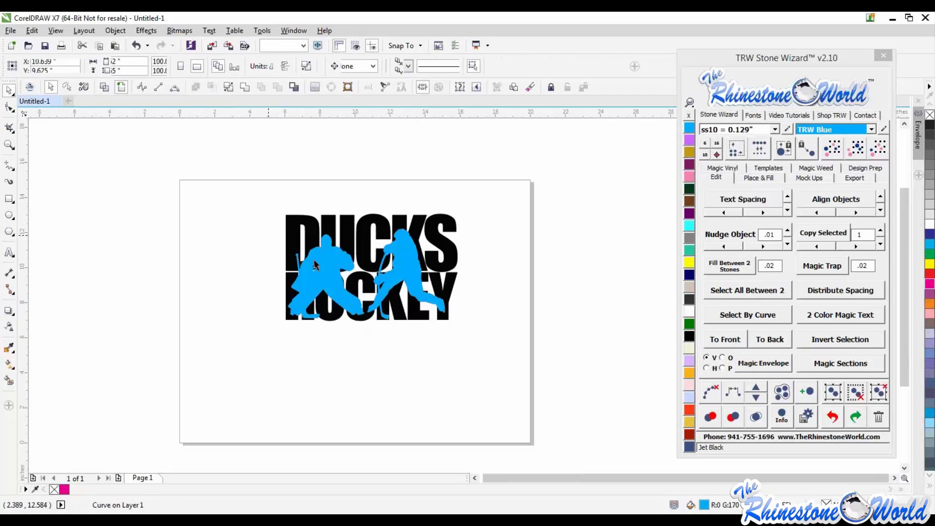
drag(326, 273, 325, 349)
drag(348, 250, 368, 230)
key(ctrl+z)
key(ctrl+z)
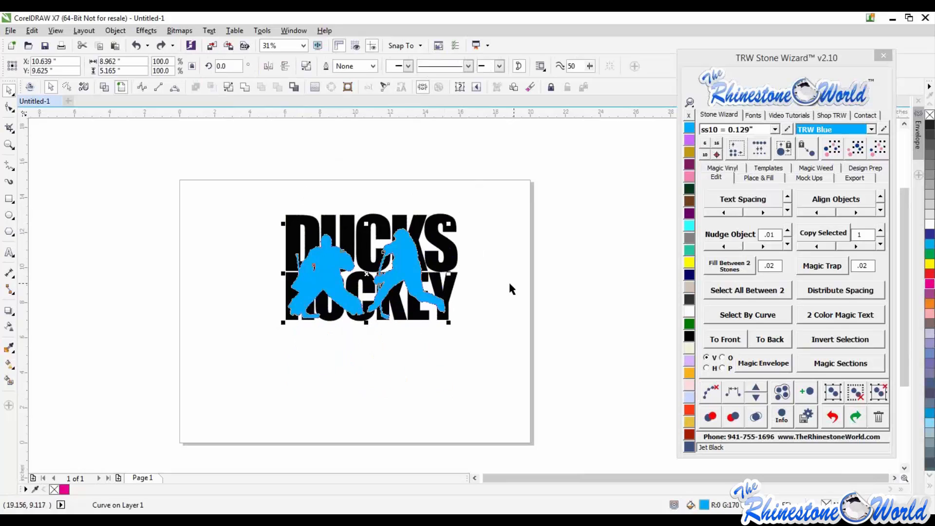
- Create an offset contour around the combined silhouettes with the Stone Wizard's contour spacing set to 0.06
click(508, 280)
scroll(403, 244, up, 1)
click(410, 264)
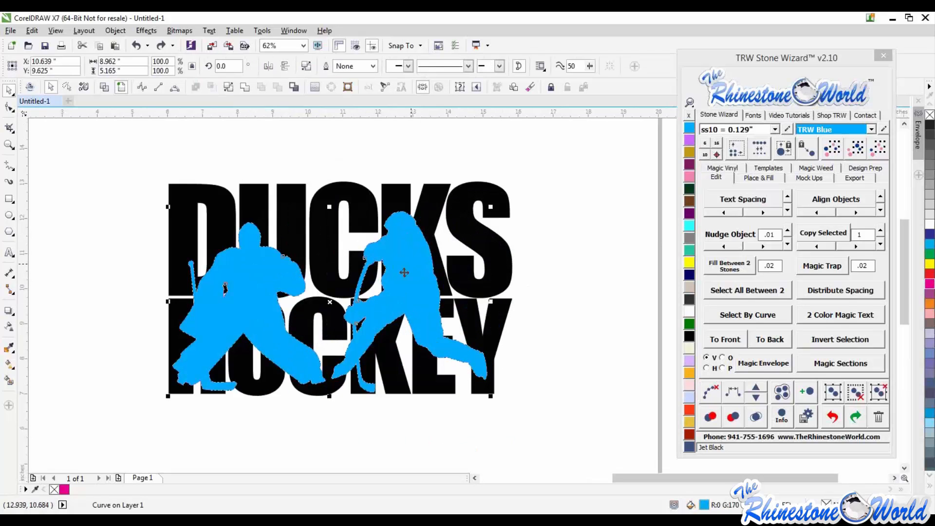
click(774, 179)
drag(821, 228, 839, 236)
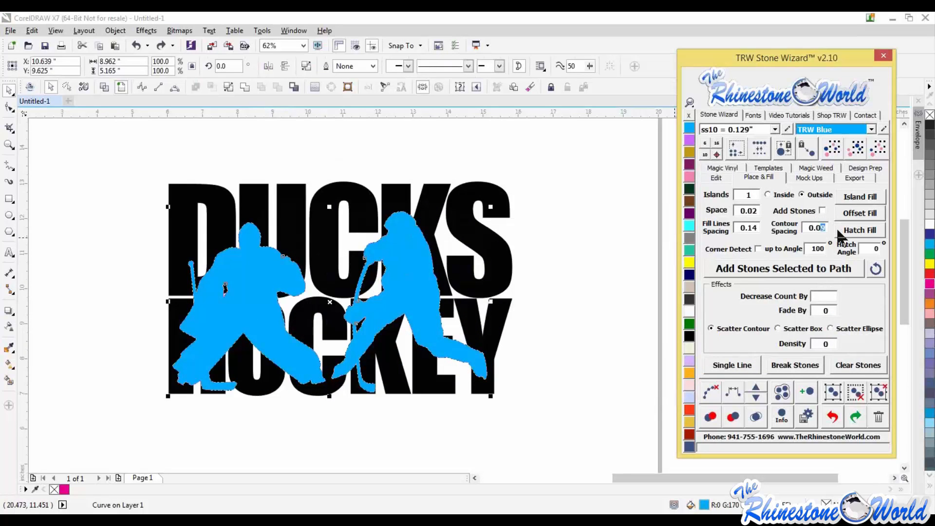
text(6)
click(568, 279)
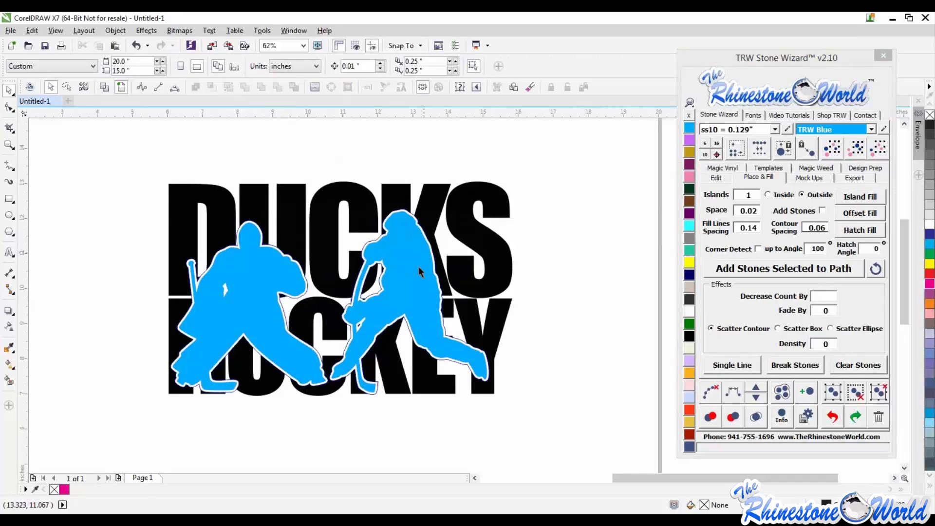
- Try trimming the silhouette shapes out of the text and deleting the blue silhouettes
key(ctrl+a)
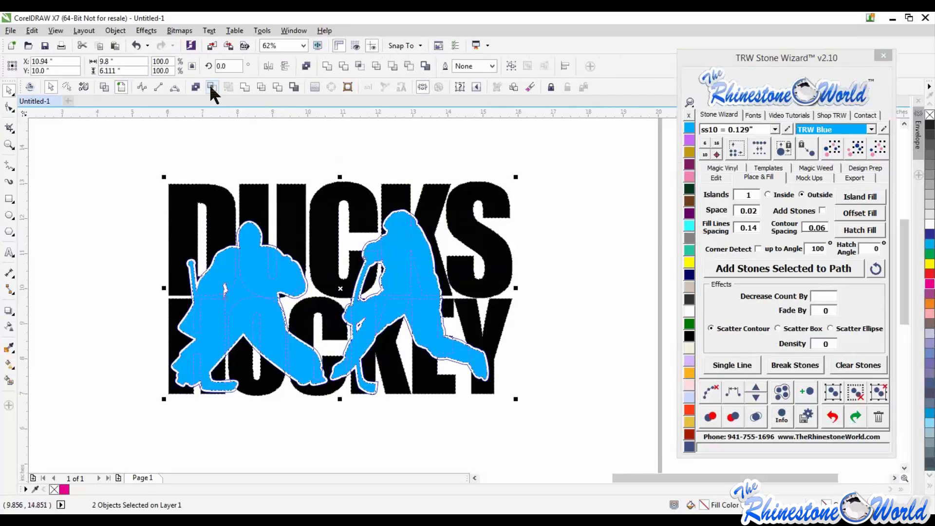
click(212, 87)
key(Escape)
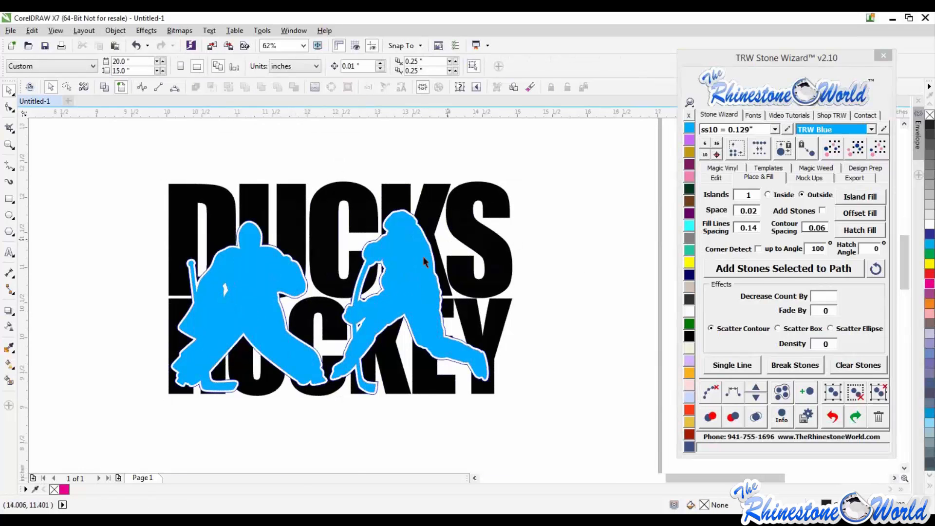
scroll(447, 239, up, 1)
click(400, 274)
key(Delete)
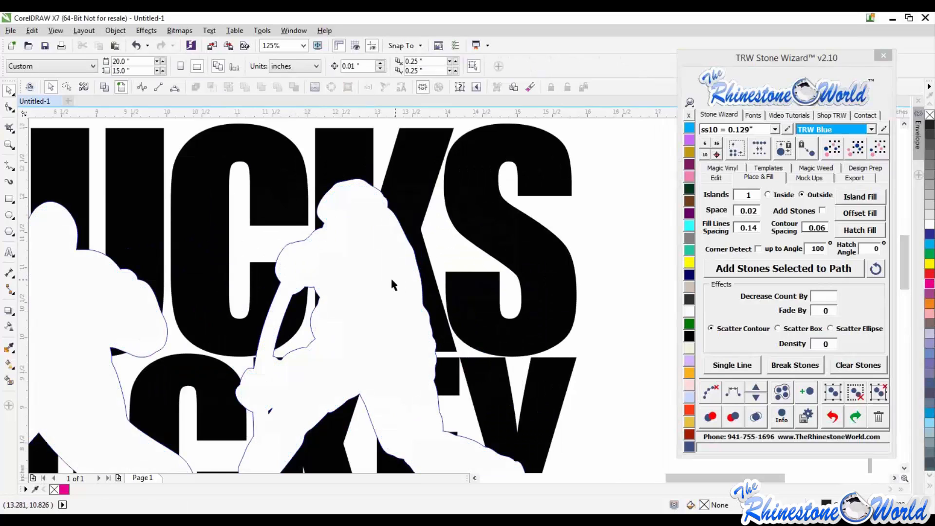
click(392, 281)
shift+click(538, 265)
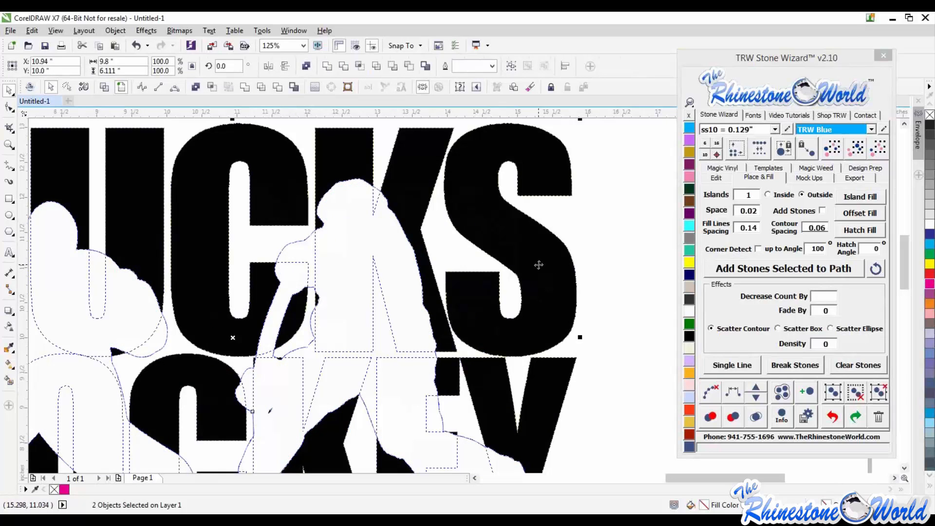
scroll(539, 266, down, 1)
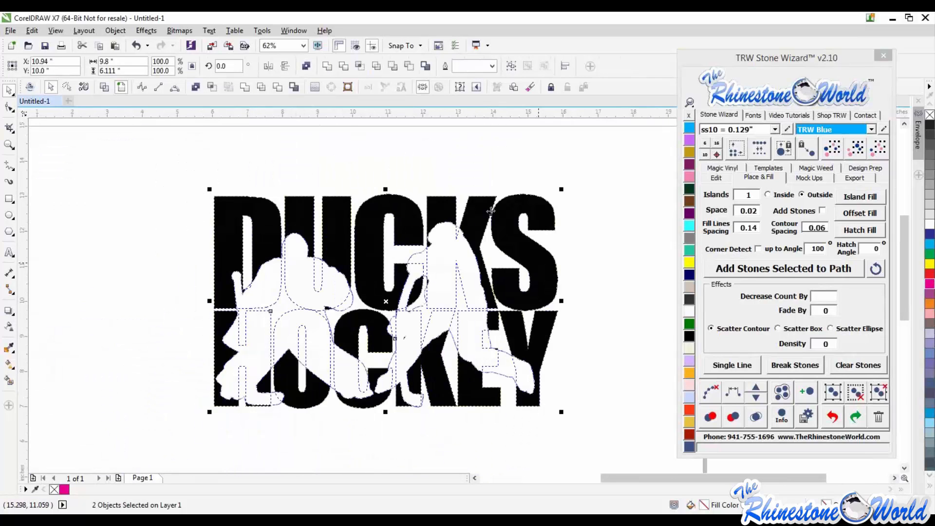
click(277, 87)
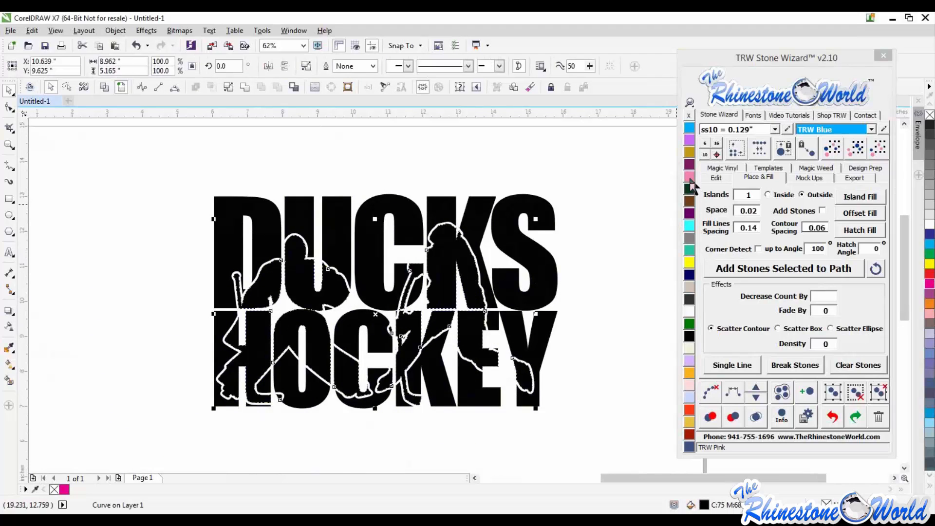
- Undo the trimming and deletion changes to restore the blue silhouettes over the text
click(625, 255)
scroll(601, 257, down, 1)
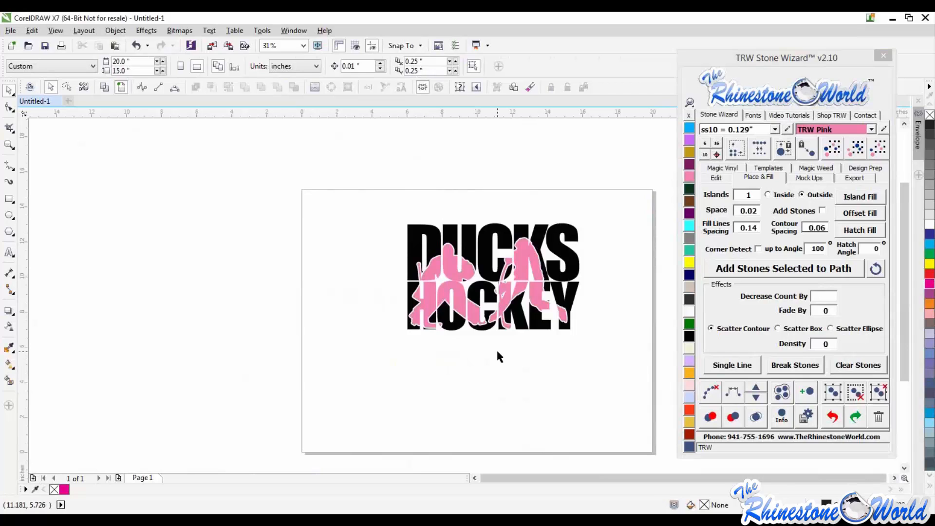
scroll(560, 274, up, 1)
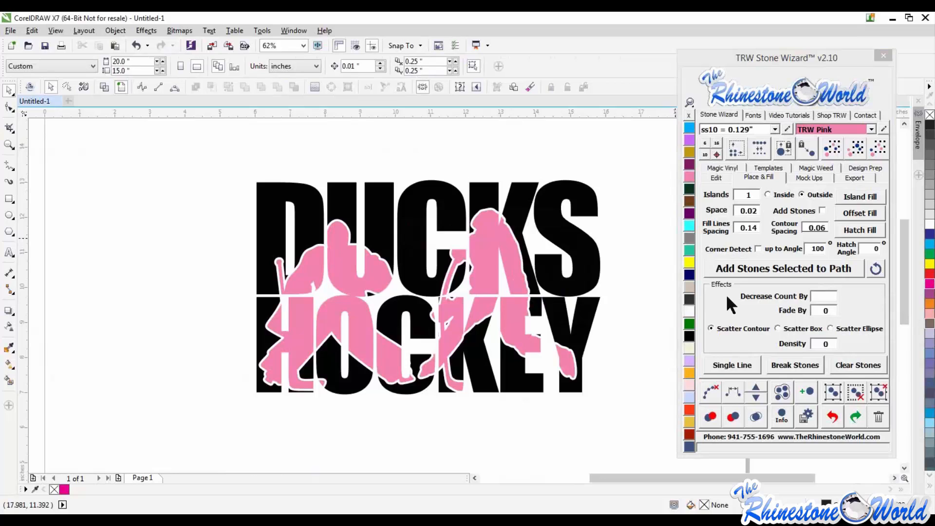
key(ctrl+z)
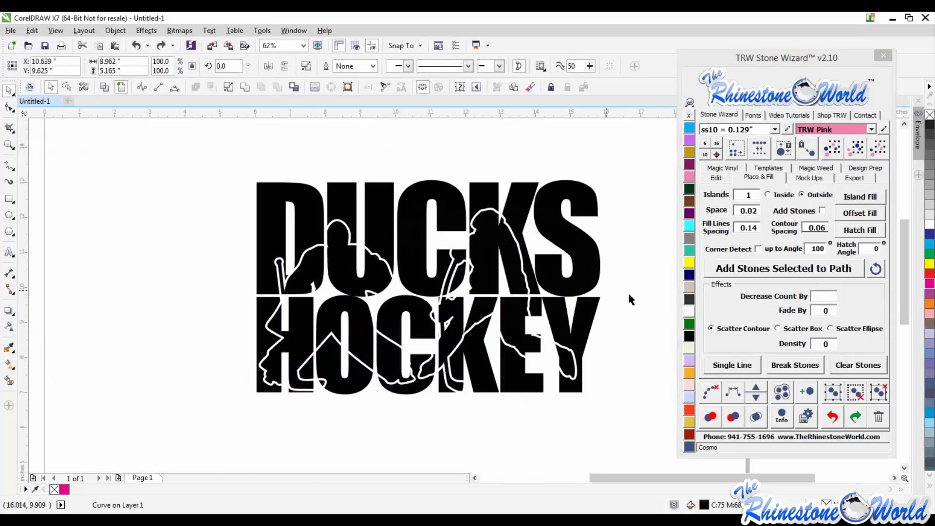
key(ctrl+z)
key(ctrl+z)
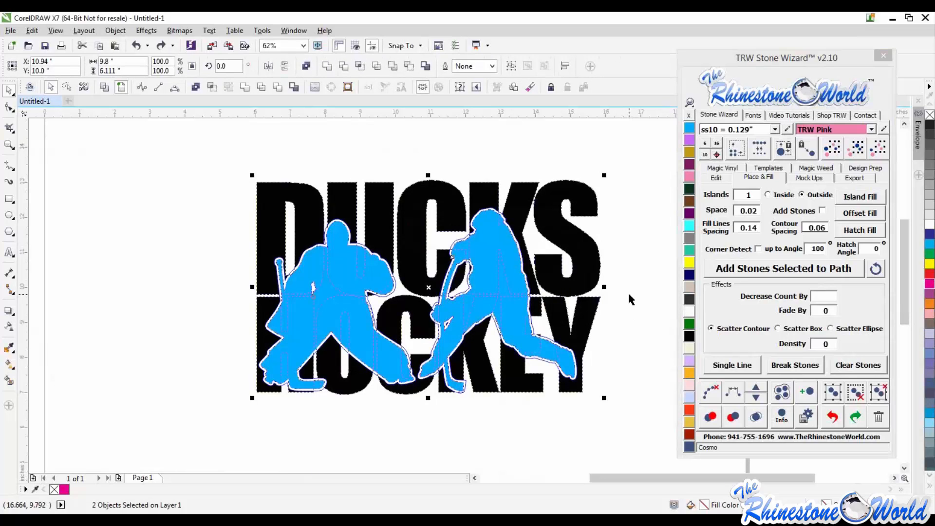
drag(513, 270, 493, 324)
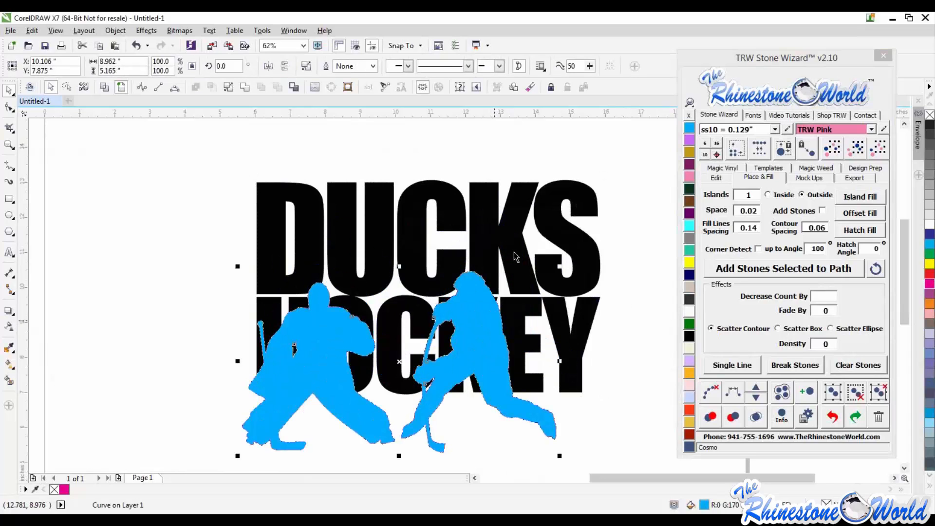
drag(538, 233, 573, 207)
key(ctrl+z)
key(ctrl+z)
click(650, 301)
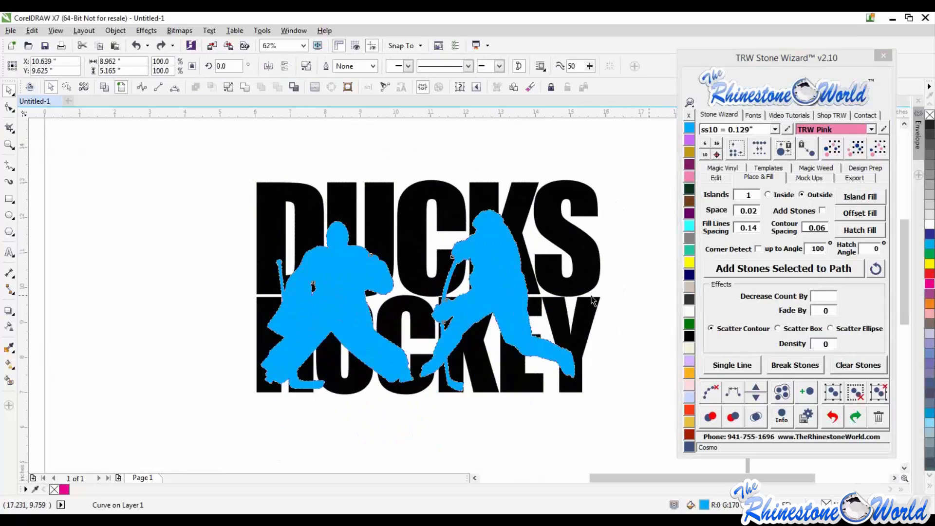
- Create an offset contour around the DUCKS HOCKEY text with contour spacing 0.1 and color it TRW Blue
click(583, 256)
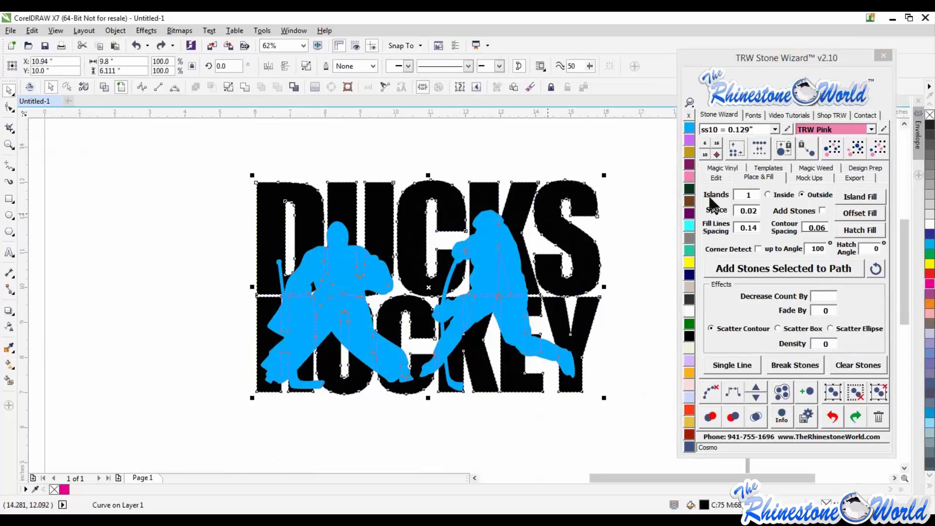
click(813, 228)
drag(816, 228, 832, 228)
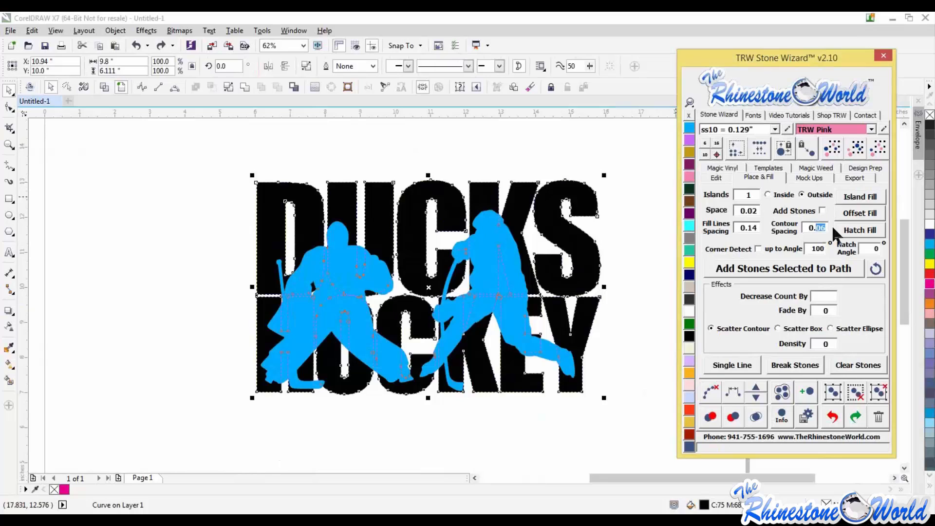
text(0.1)
click(846, 198)
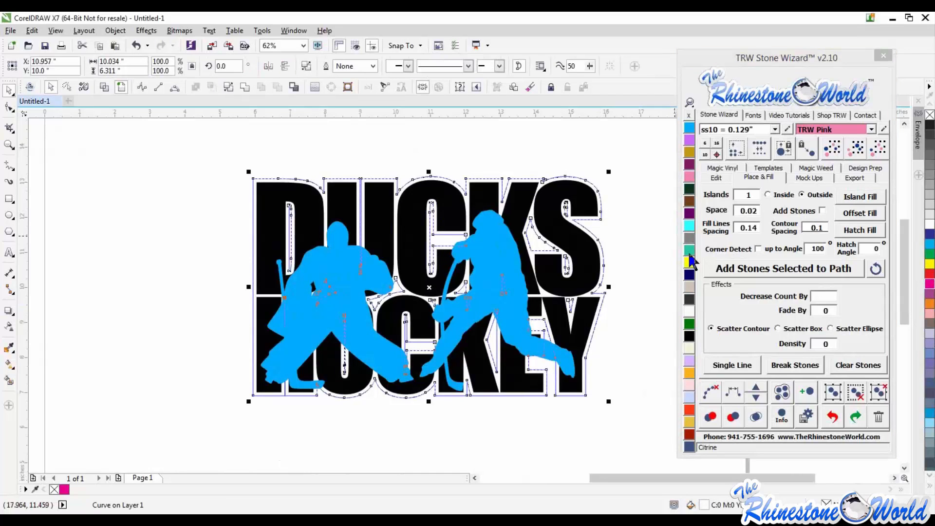
click(690, 128)
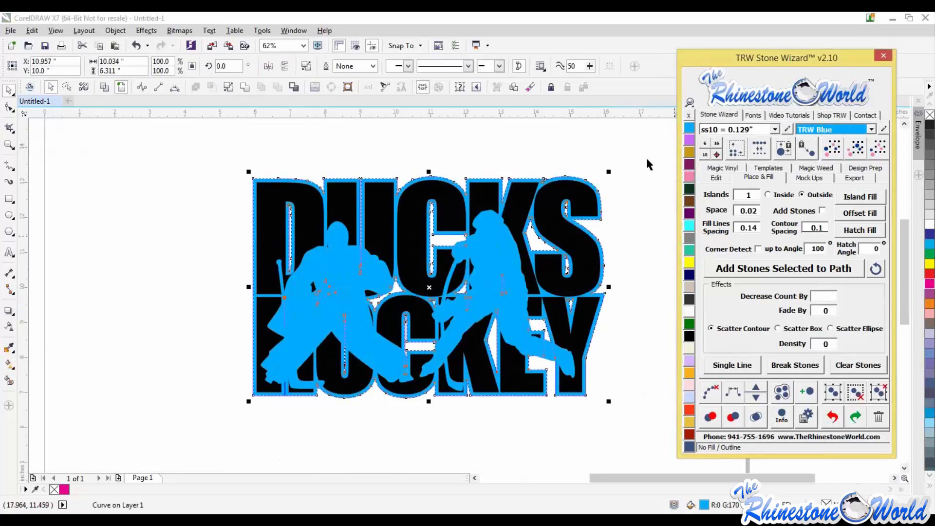
click(619, 188)
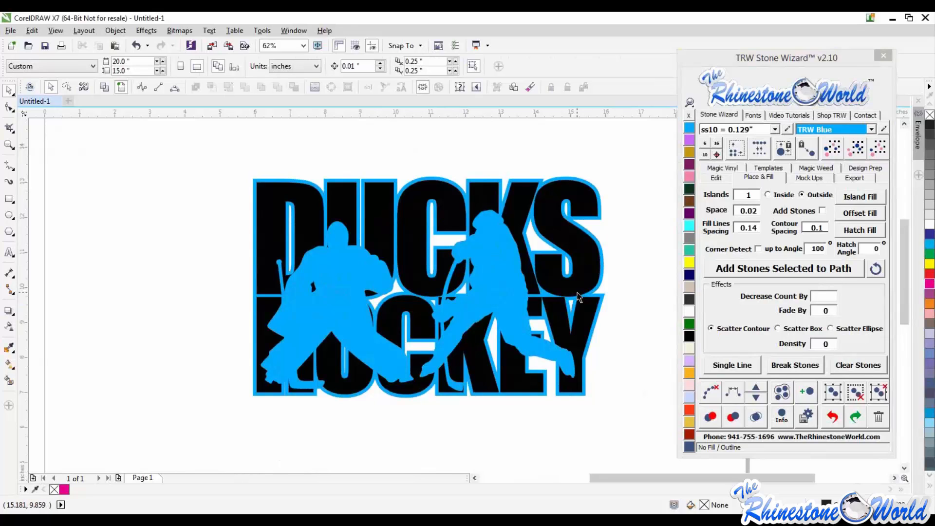
click(502, 285)
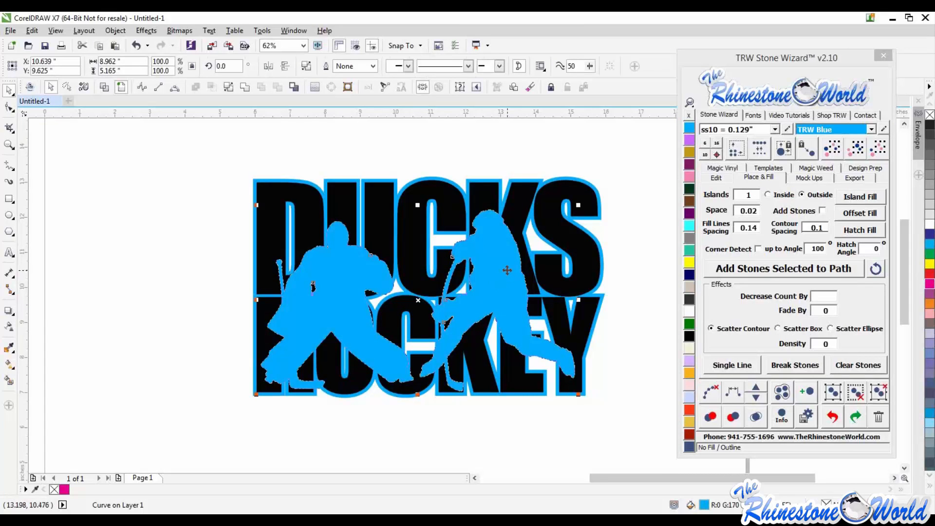
shift+click(565, 241)
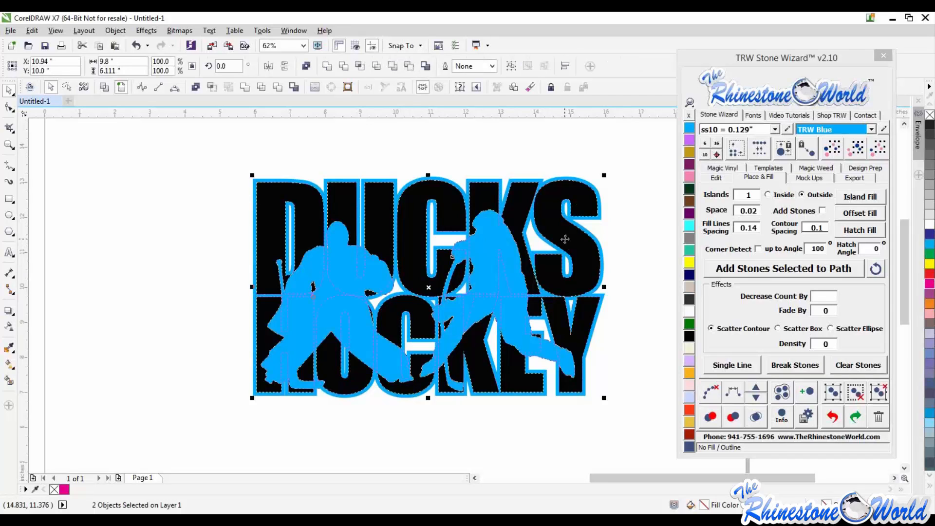
drag(565, 238, 464, 338)
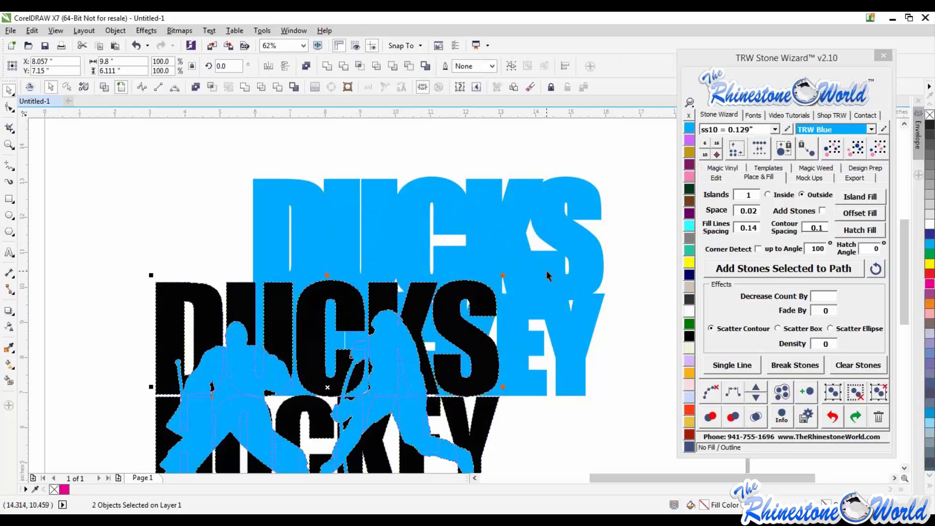
key(ctrl+z)
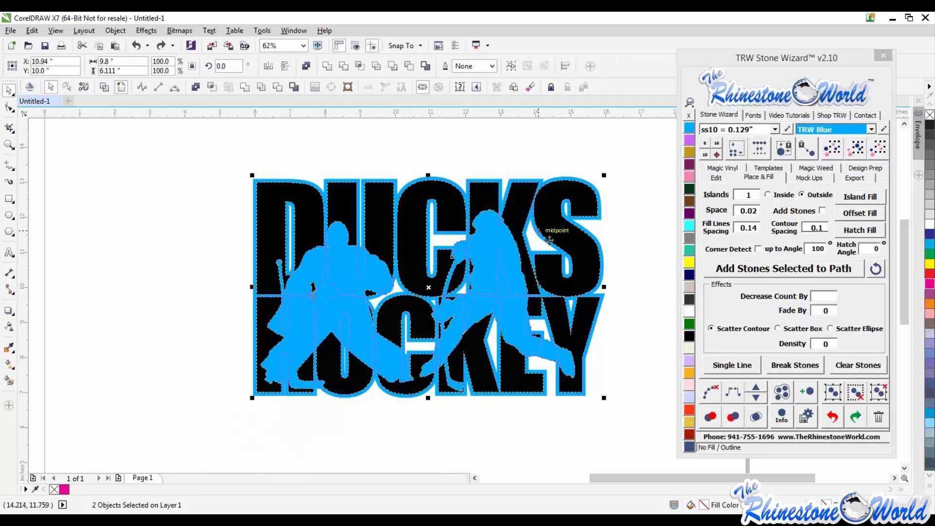
click(210, 86)
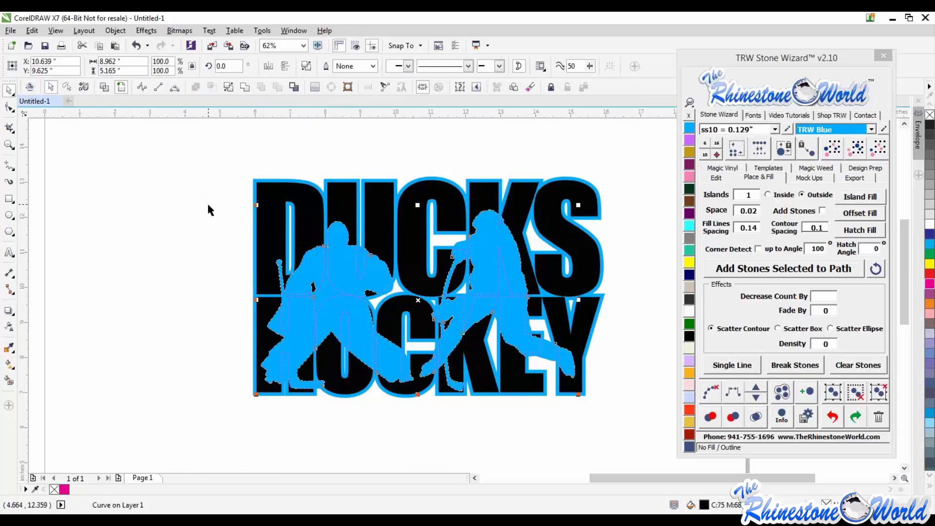
key(Escape)
drag(503, 248, 483, 256)
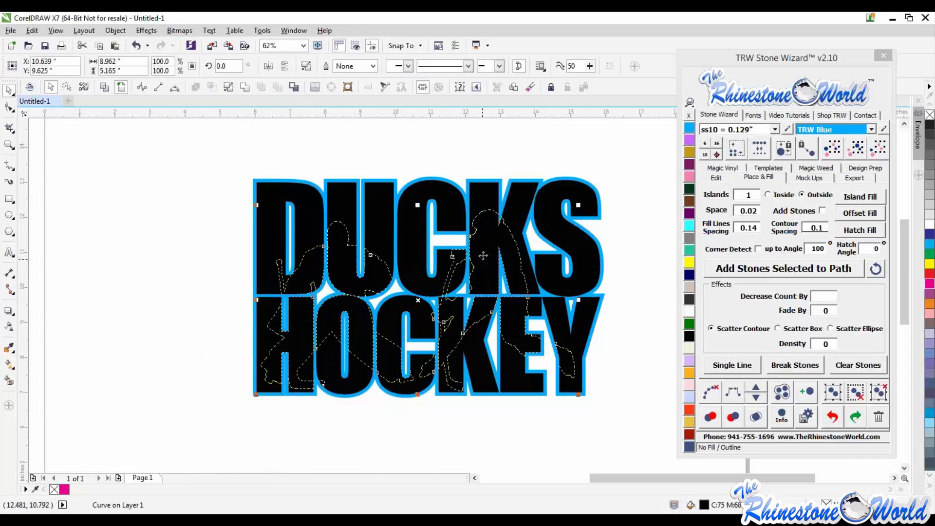
click(689, 136)
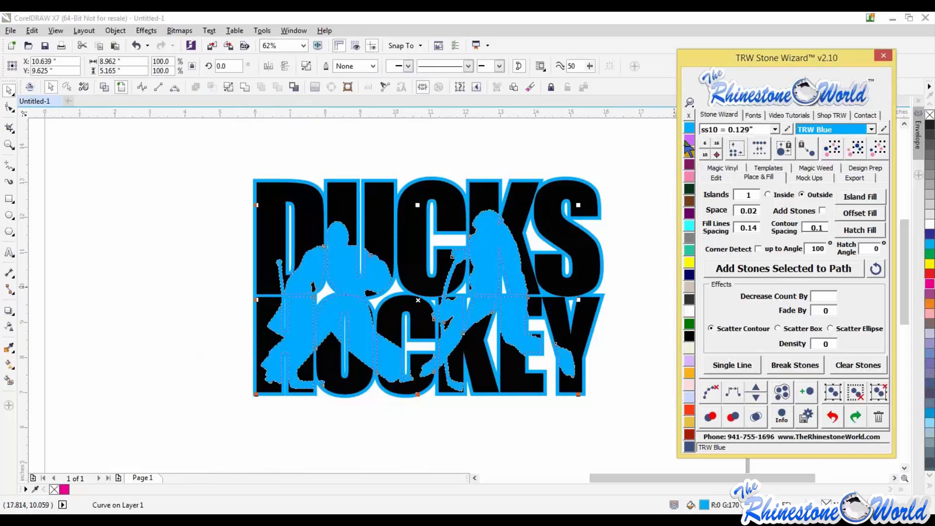
click(616, 250)
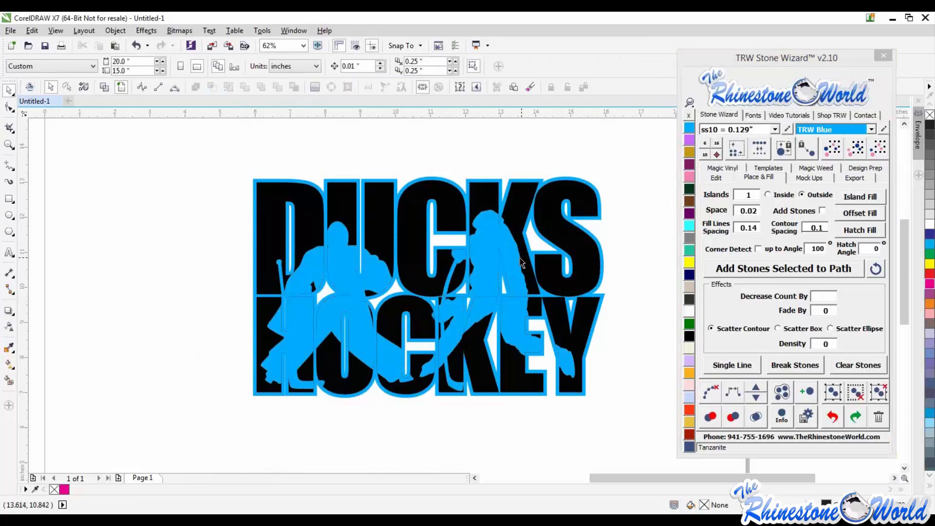
- Inspect the combined silhouettes up close
scroll(523, 263, up, 2)
click(512, 271)
scroll(512, 271, down, 2)
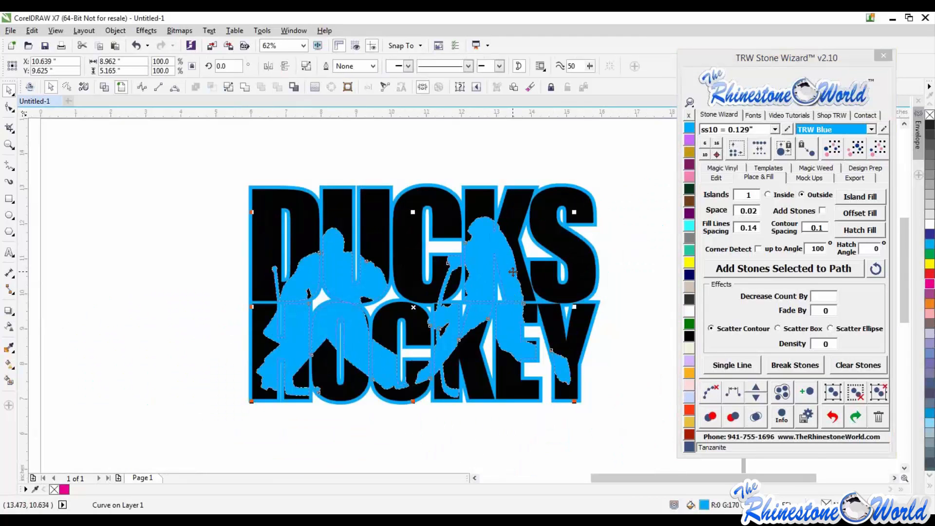
- Inspect the blue outline object by pulling it away from the text and undoing the move
scroll(587, 271, up, 2)
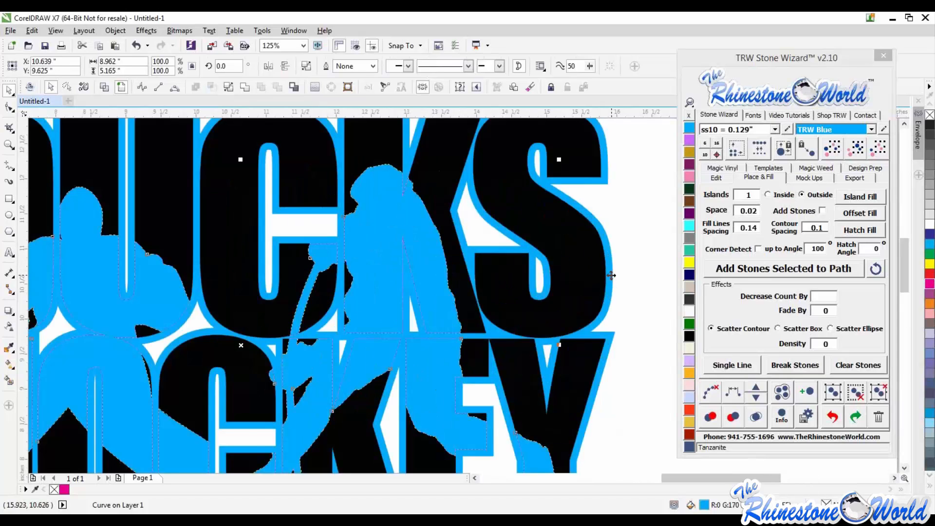
shift+click(611, 276)
scroll(611, 276, down, 2)
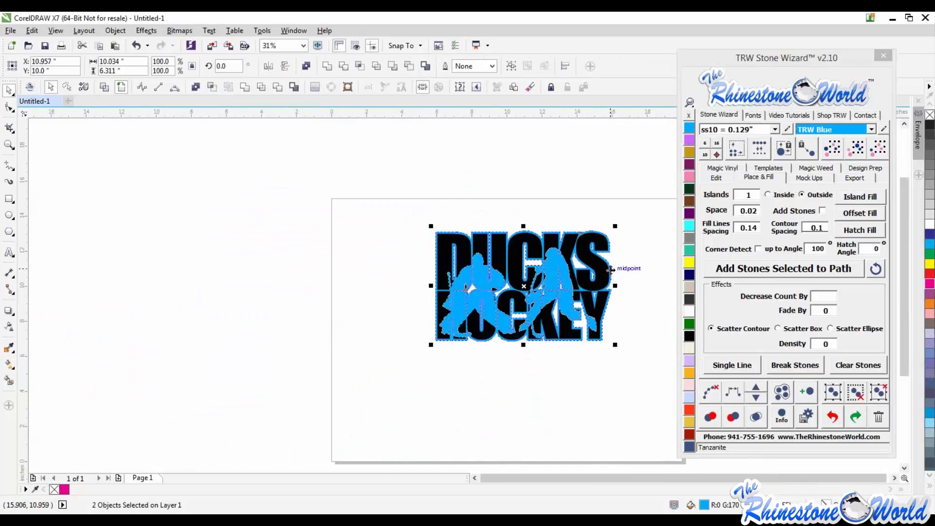
drag(611, 269, 515, 389)
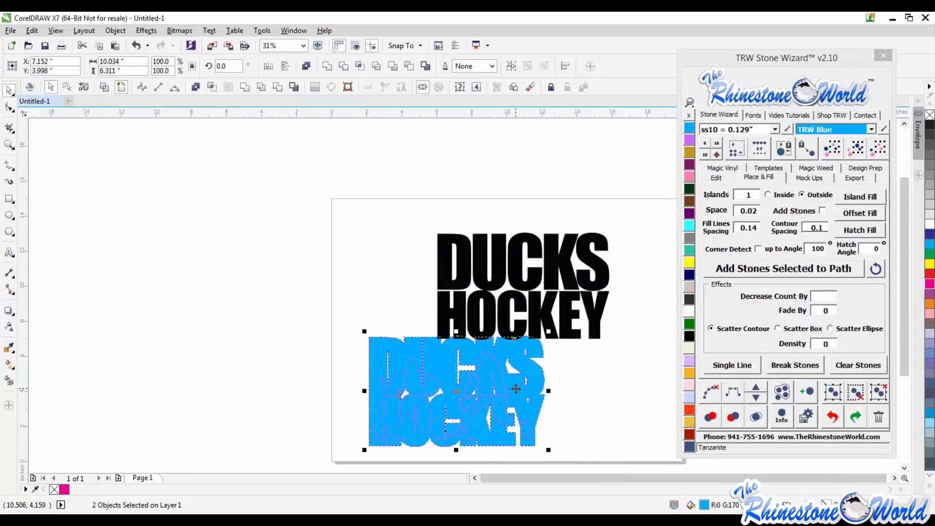
key(ctrl+z)
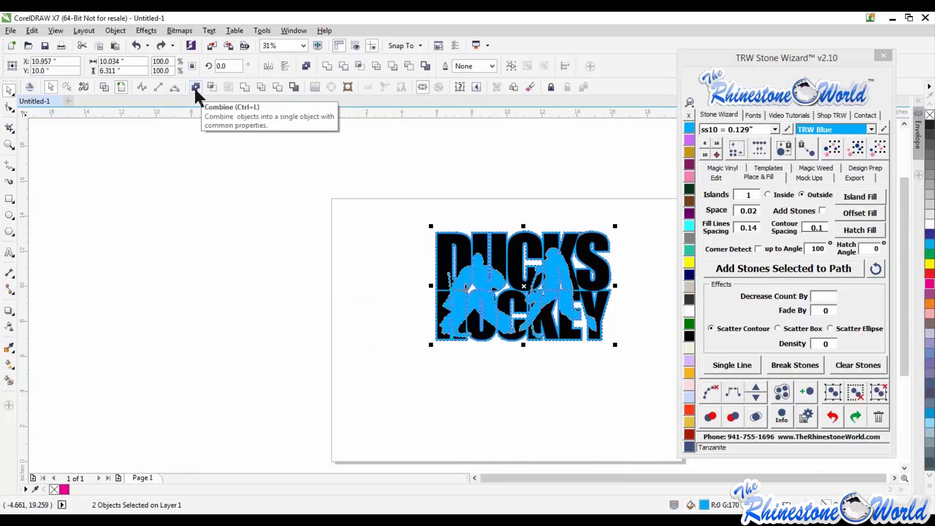
- Try trimming the selected text and blue outline object, inspecting the pieces before undoing it
click(245, 87)
click(375, 251)
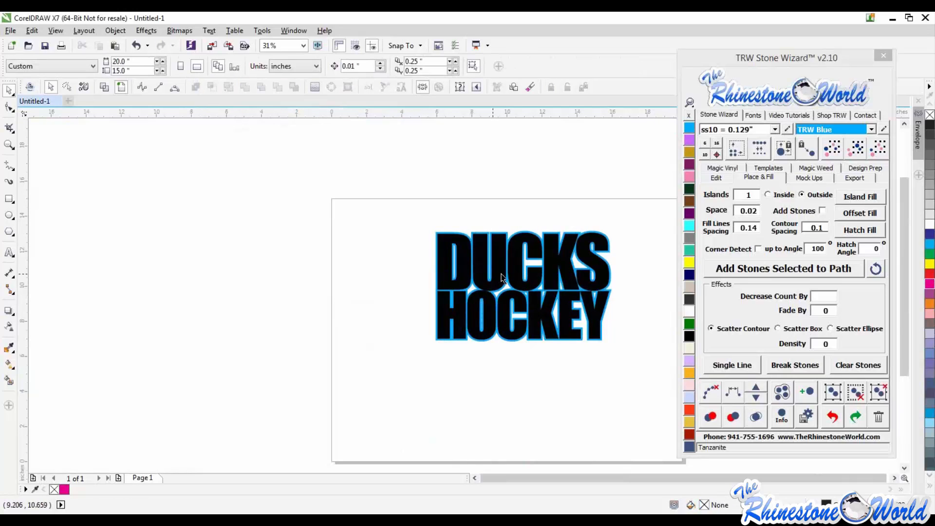
drag(501, 278, 466, 357)
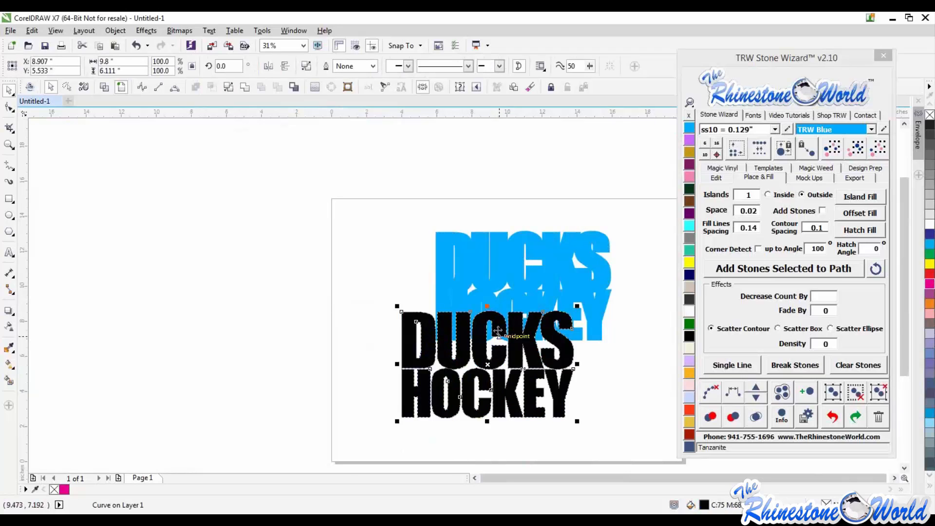
drag(513, 279, 498, 251)
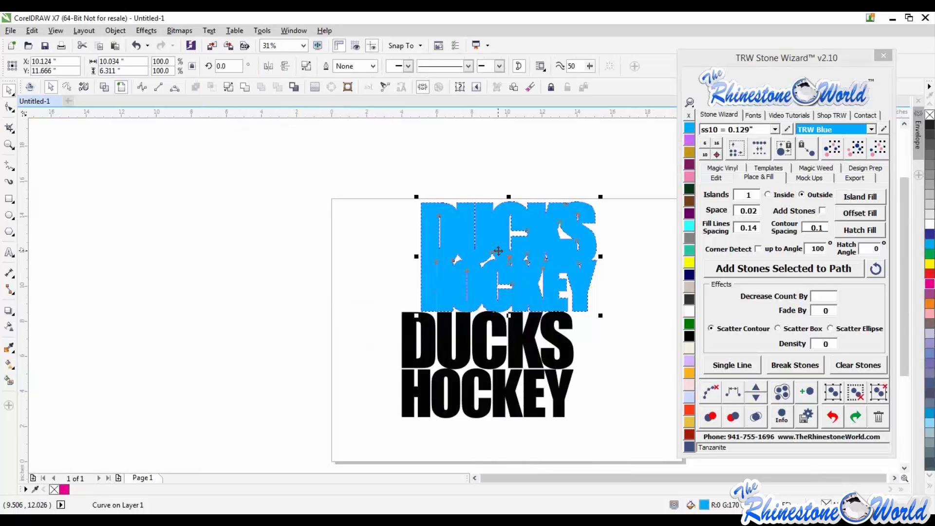
key(ctrl+z)
key(ctrl+z)
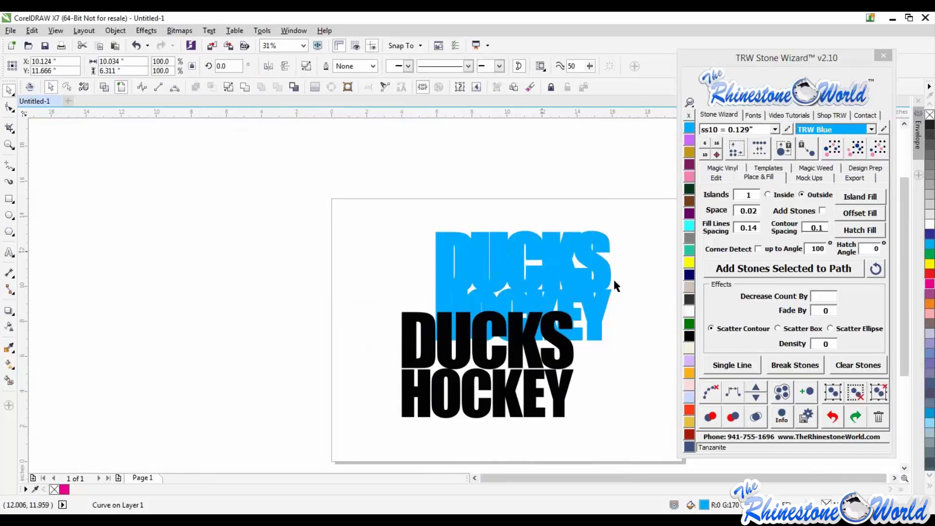
key(ctrl+z)
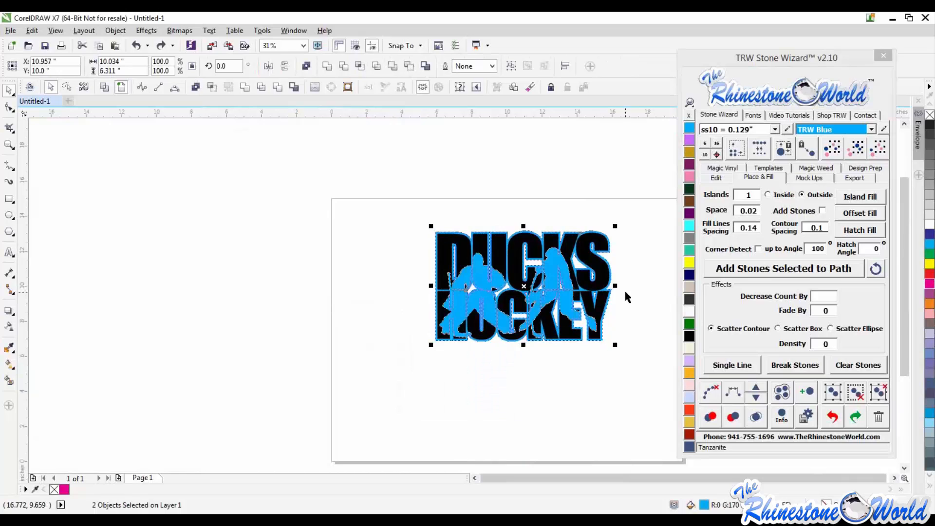
- Pull the silhouettes and text apart to inspect their layering, undoing both moves
click(621, 294)
scroll(578, 261, up, 1)
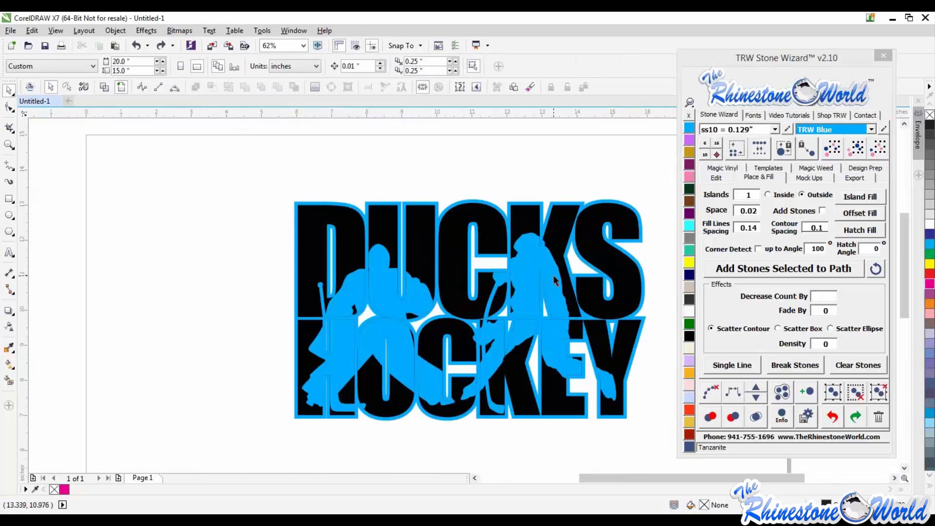
drag(526, 303, 356, 351)
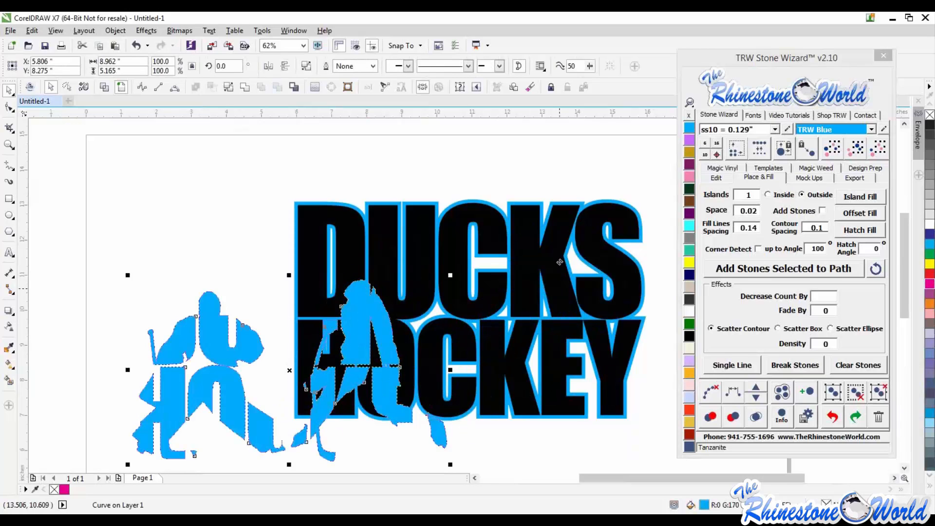
drag(560, 262, 581, 242)
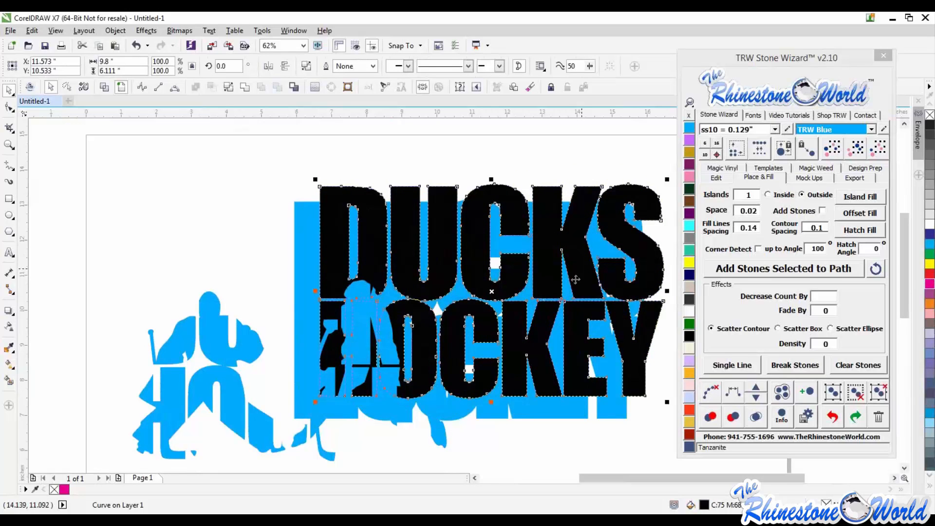
key(ctrl+z)
key(ctrl+z)
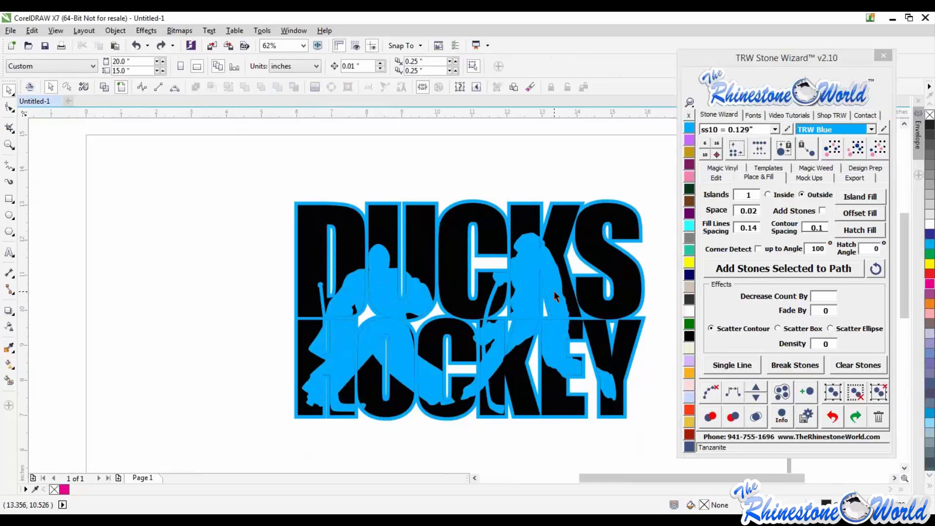
- Simplify the text with the silhouettes and delete the separated blue silhouette pieces
click(553, 290)
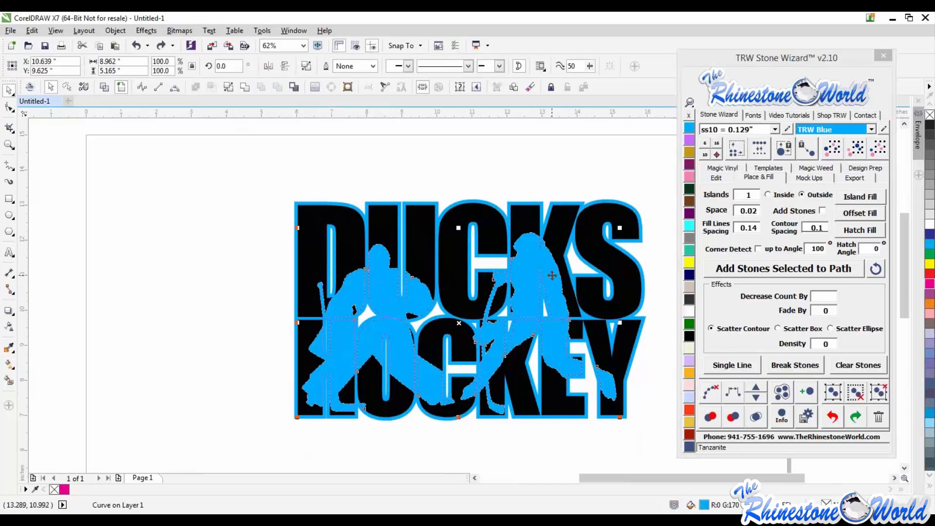
shift+click(560, 236)
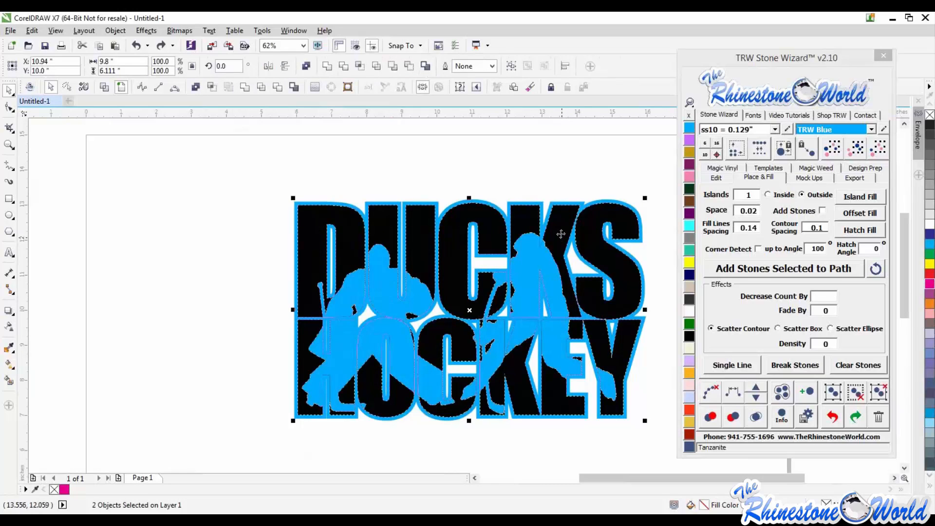
click(277, 88)
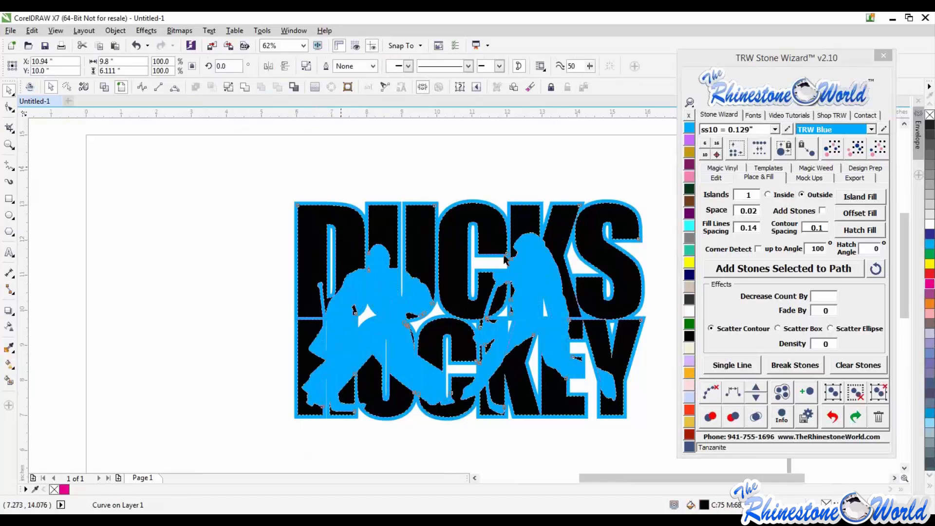
key(Escape)
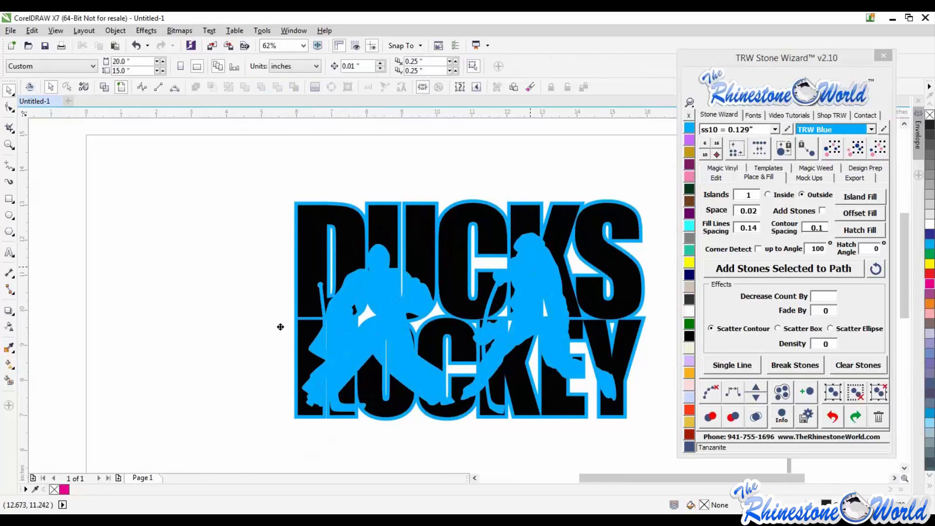
drag(281, 326, 255, 325)
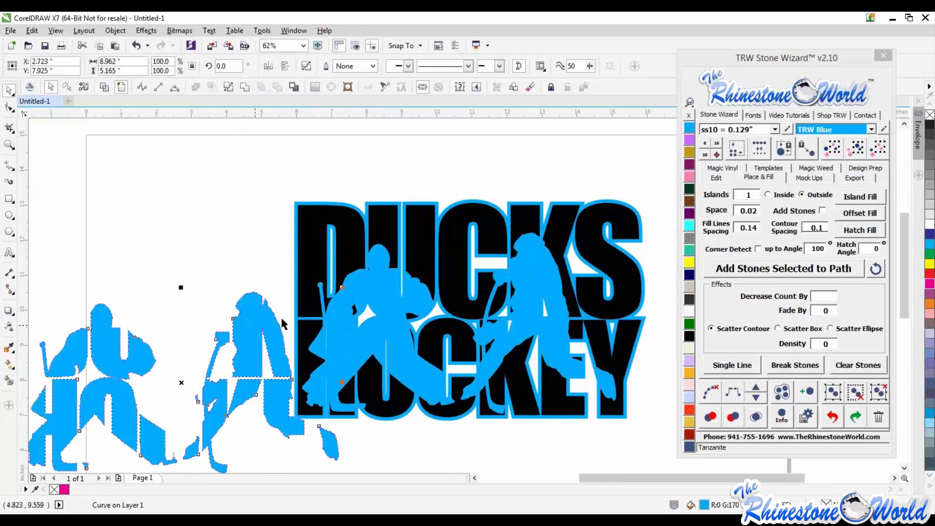
key(Delete)
- Pull the blue outline away from the cut text and move it back into place
drag(538, 274, 242, 274)
scroll(281, 269, down, 1)
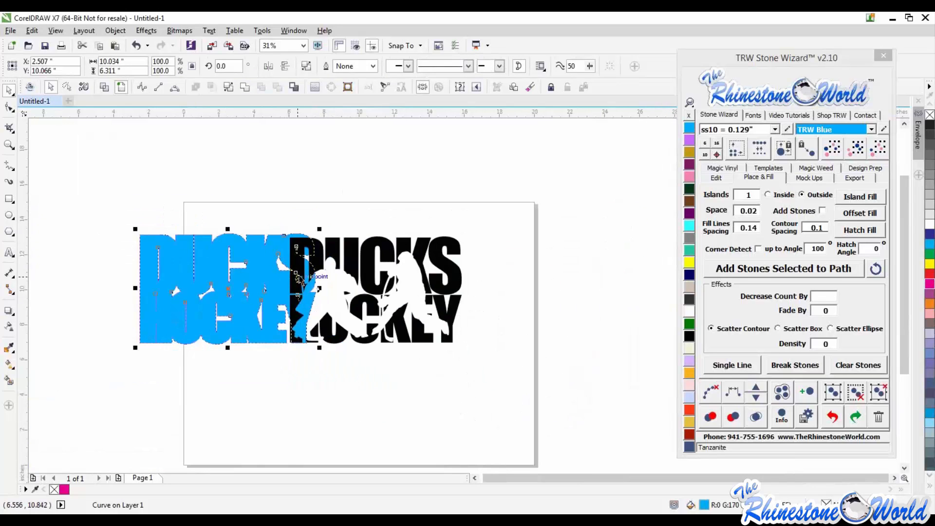
drag(299, 278, 449, 279)
click(541, 308)
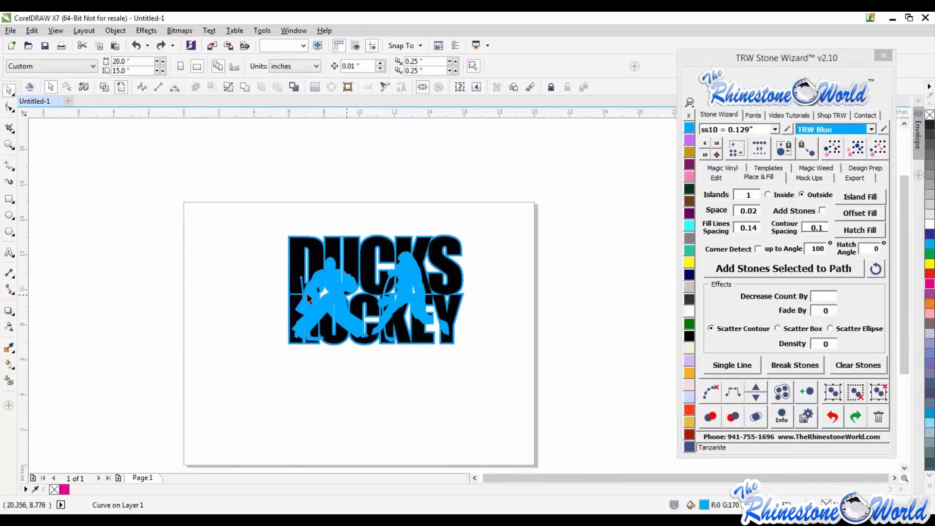
- Separate the blue outline and the cut text to inspect them, undoing both moves
scroll(313, 300, up, 1)
scroll(353, 289, down, 1)
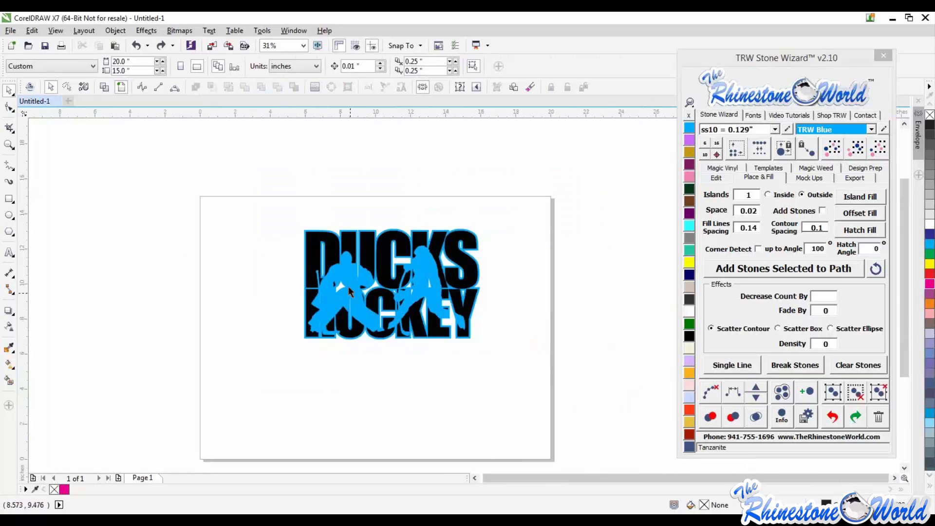
drag(422, 294, 518, 403)
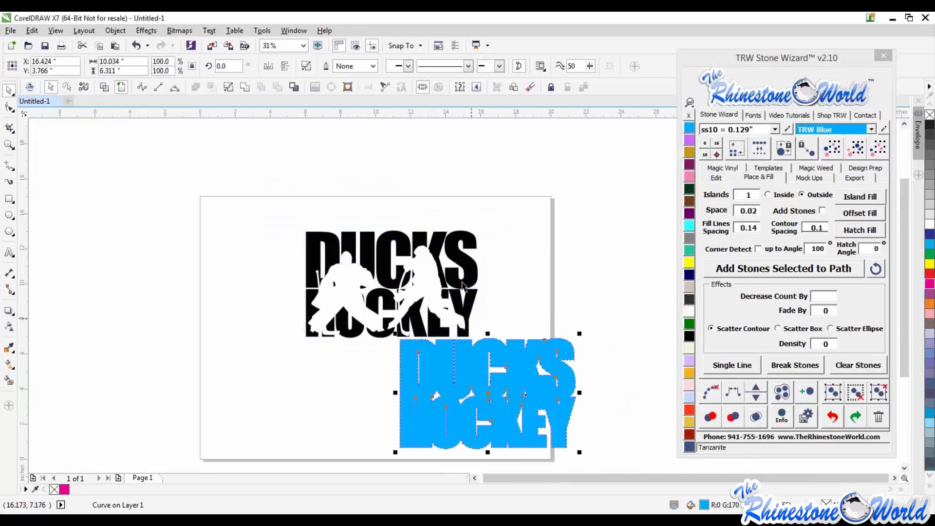
drag(466, 282, 488, 229)
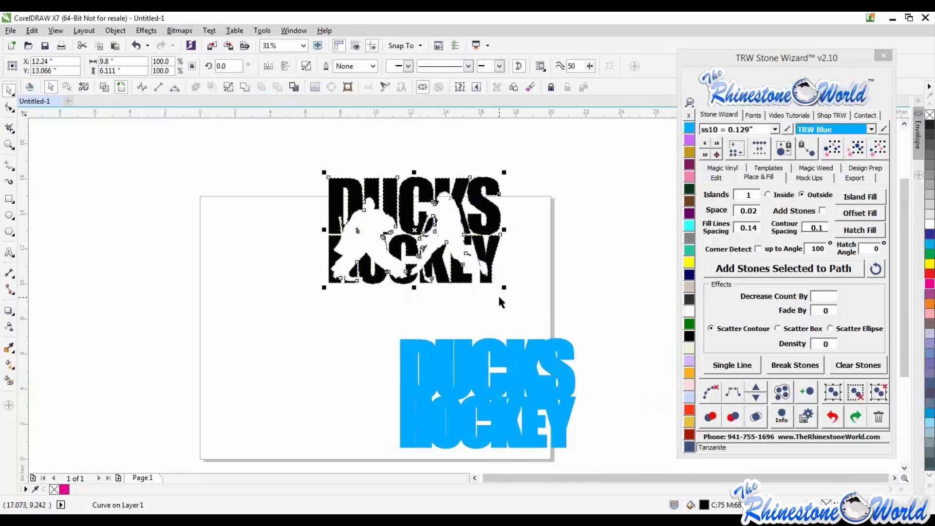
click(512, 286)
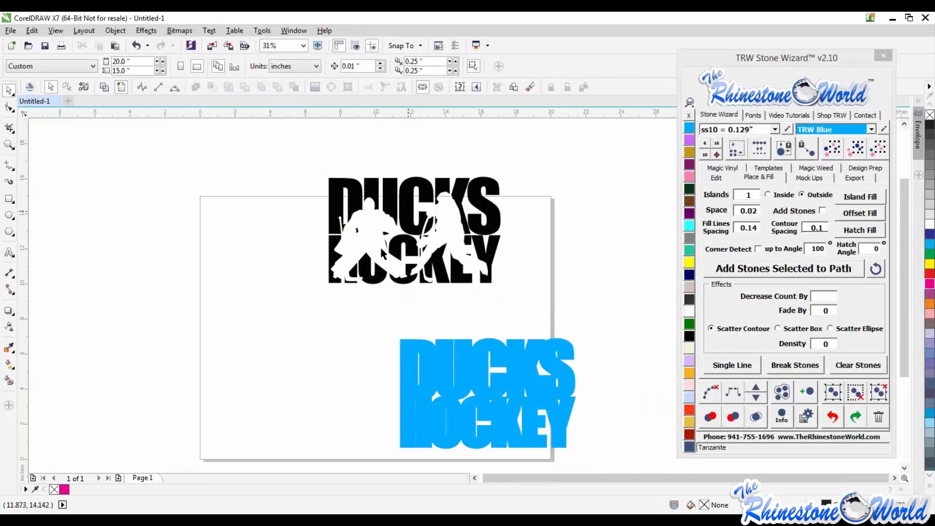
key(ctrl+z)
key(ctrl+z)
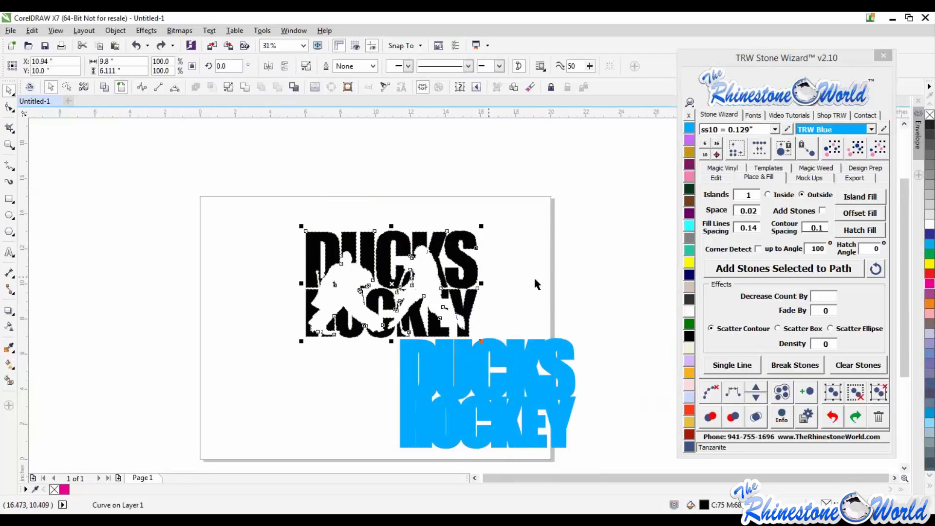
key(Escape)
- Undo the simplify, deletion and contour changes to restore the blue silhouettes over the plain text
scroll(423, 289, up, 2)
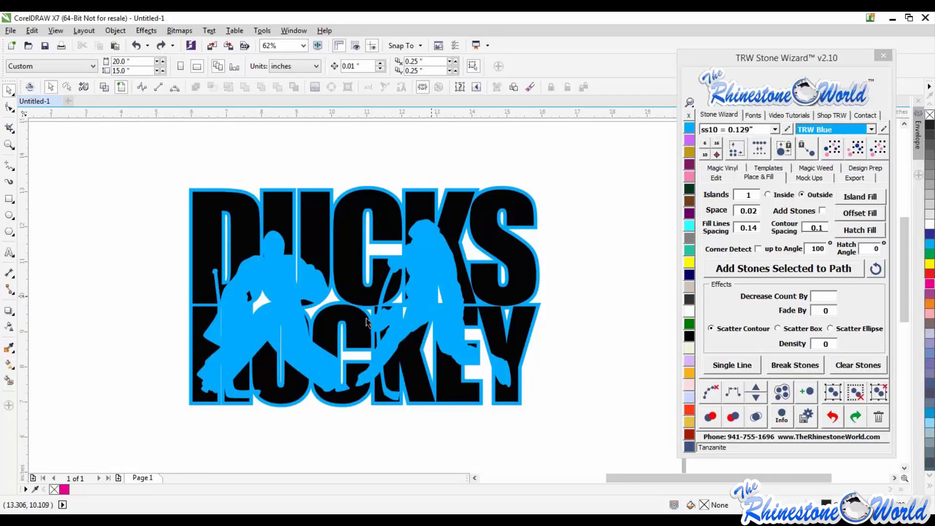
scroll(445, 348, up, 2)
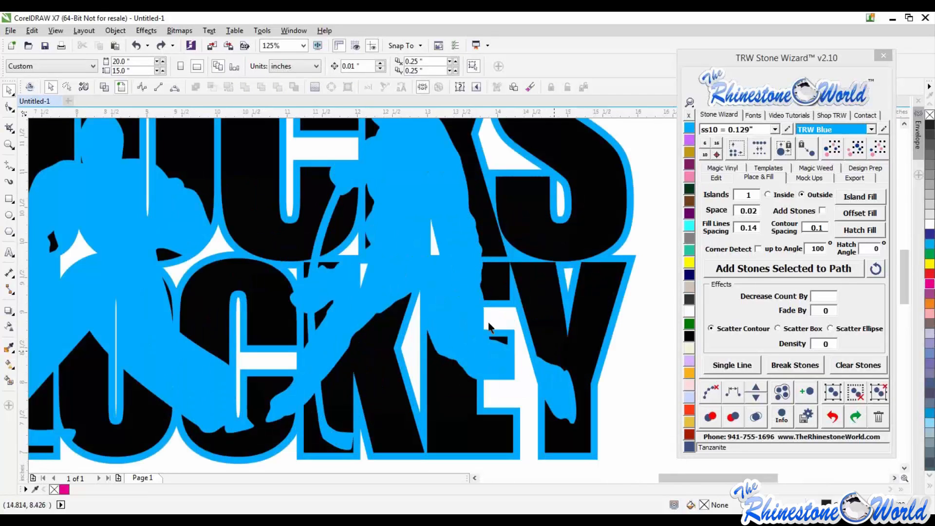
scroll(528, 297, down, 2)
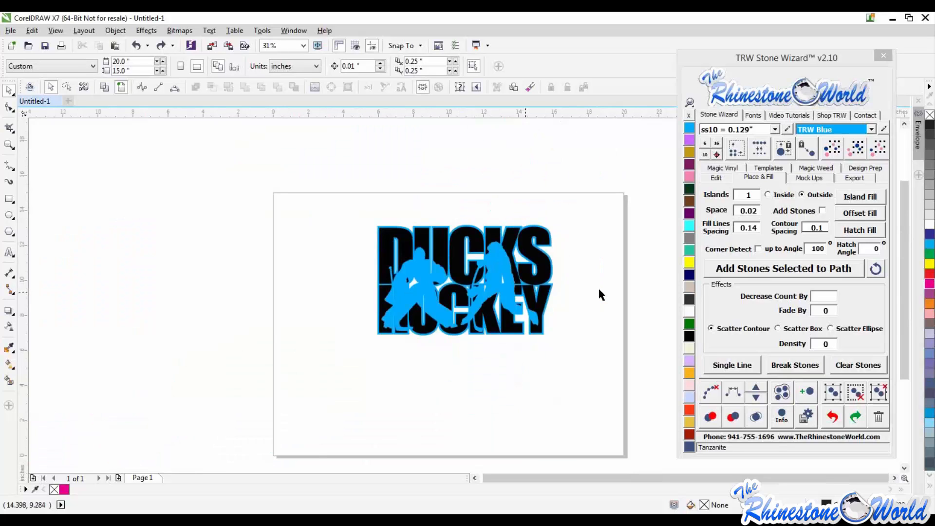
key(ctrl+z)
key(ctrl+z)
key(ctrl+z)
key(ctrl+z)
key(ctrl+z)
key(ctrl+z)
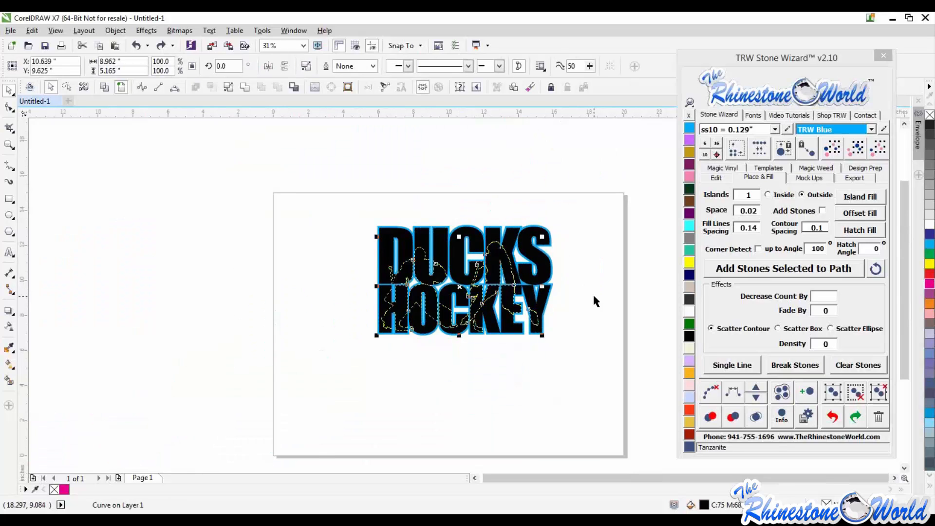
key(ctrl+z)
key(ctrl+z)
key(ctrl+z)
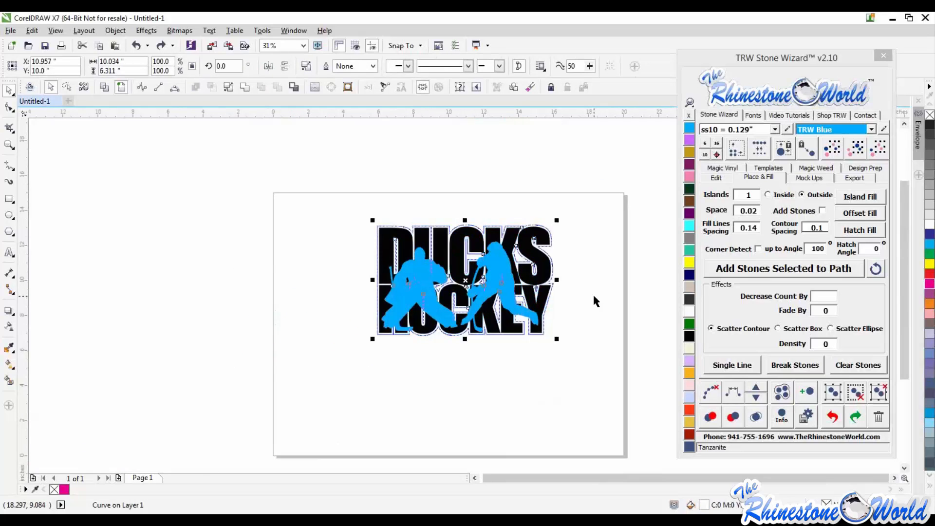
key(ctrl+z)
click(584, 301)
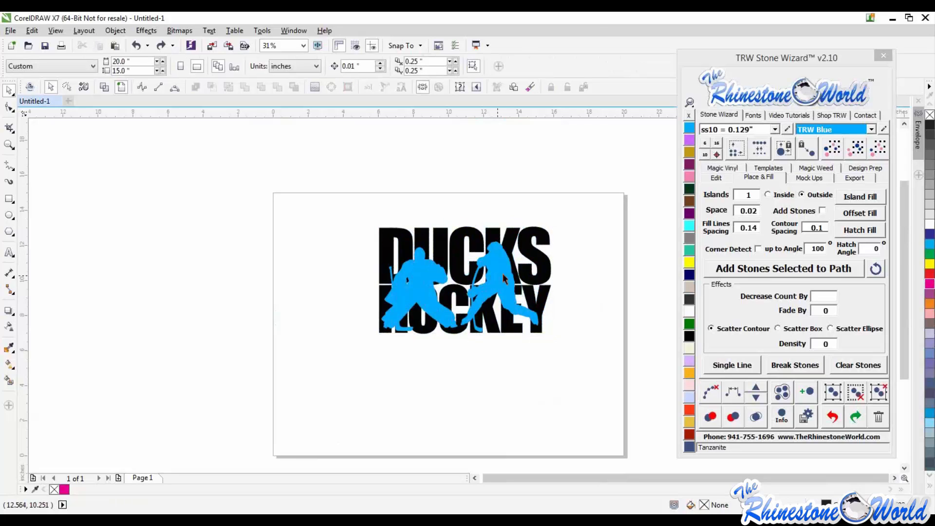
- Separate the DUCKS HOCKEY text and the silhouettes, then reassemble them with the silhouettes over the text
drag(504, 276, 502, 239)
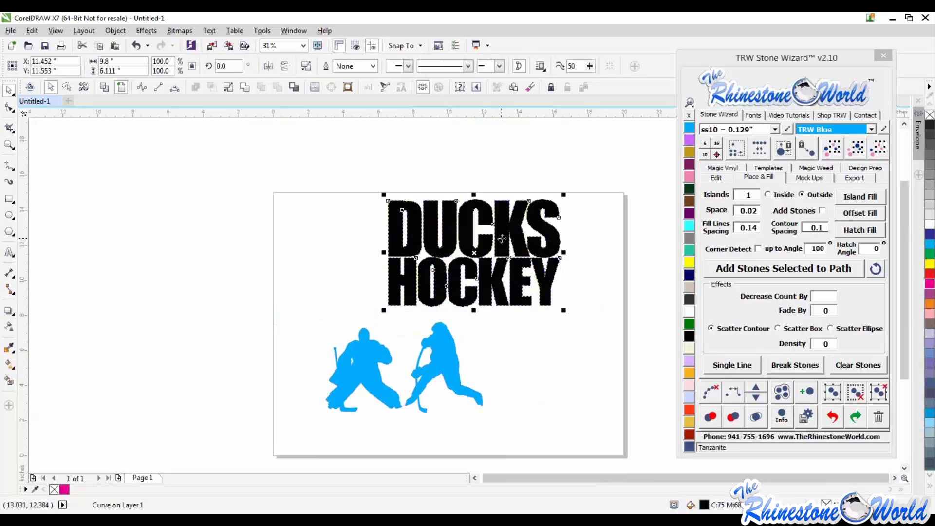
click(447, 394)
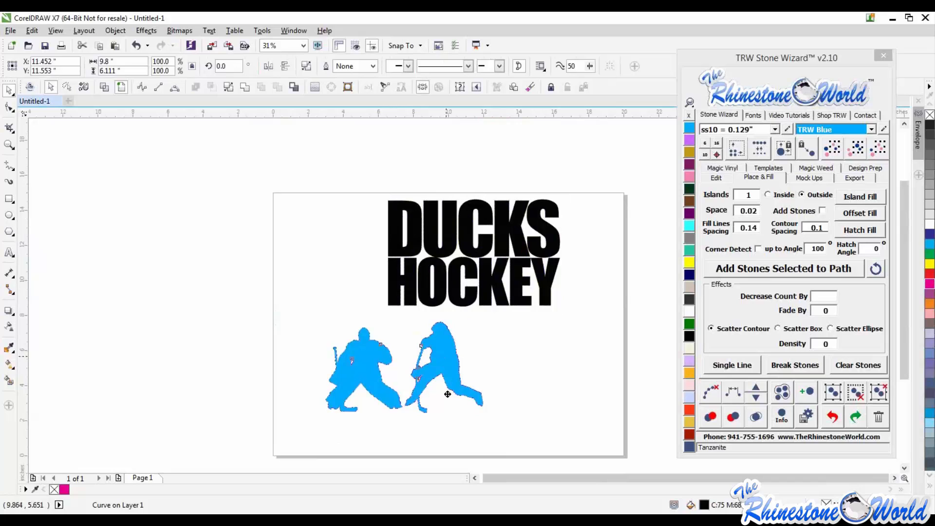
drag(447, 394, 520, 349)
click(577, 358)
mouse_move(511, 232)
mouse_down()
mouse_move(488, 220)
mouse_move(503, 234)
mouse_up()
key(ctrl+z)
key(ctrl+z)
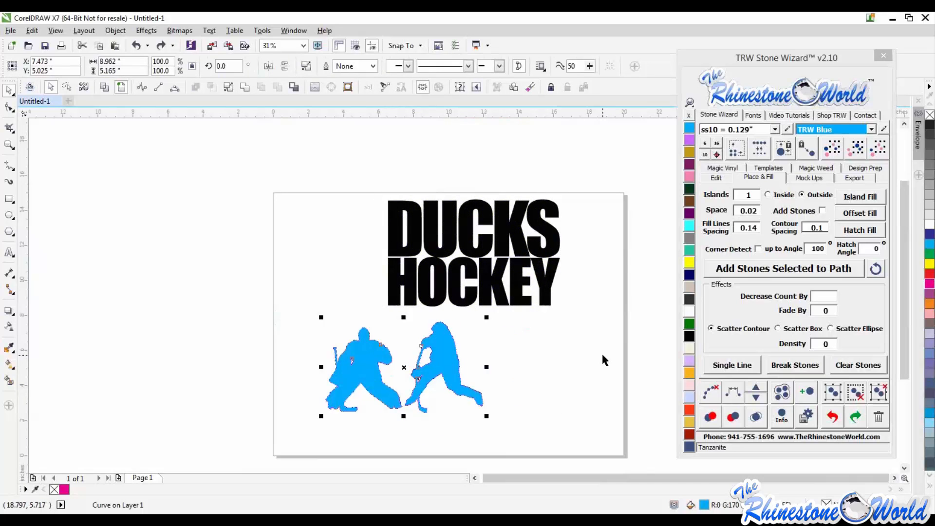
key(ctrl+shift+z)
key(ctrl+shift+z)
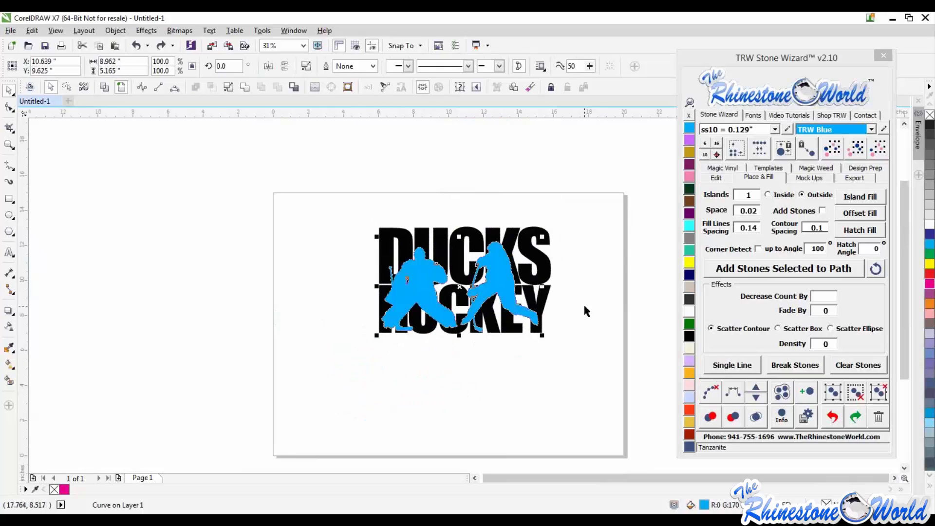
click(584, 306)
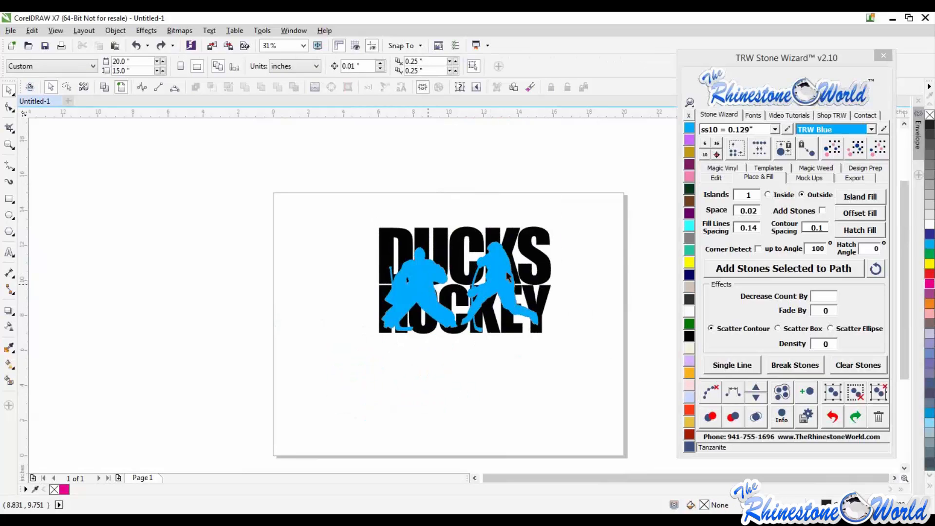
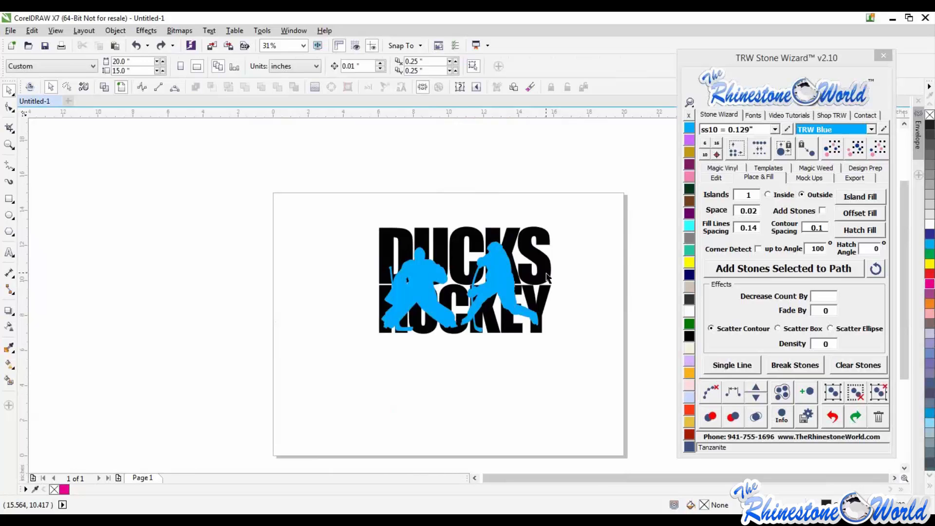
- Create an Island Fill outline around the DUCKS HOCKEY text and silhouettes, and color it TRW Pink
click(499, 272)
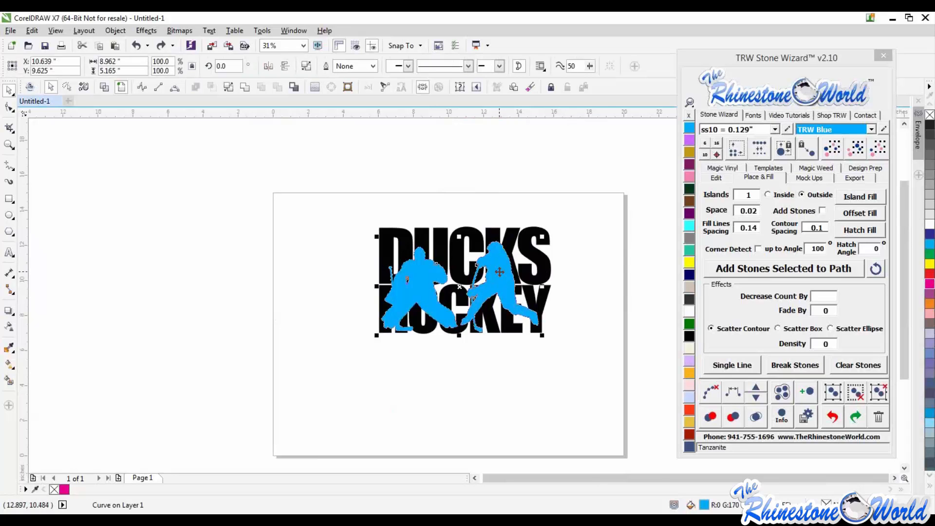
scroll(499, 272, up, 2)
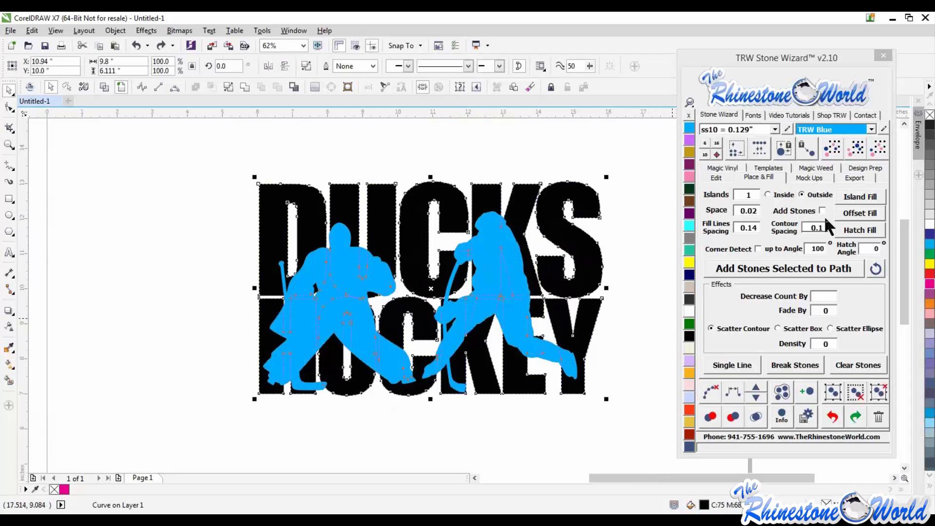
click(858, 199)
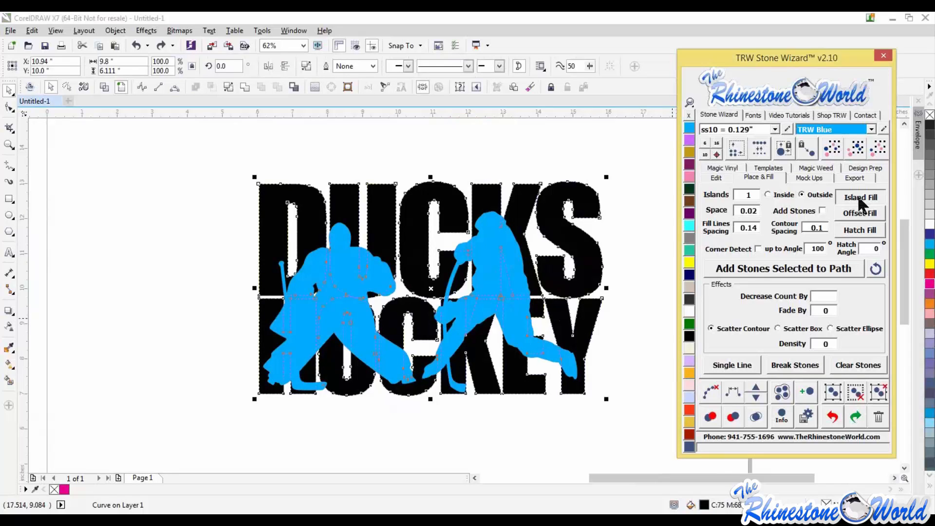
click(604, 224)
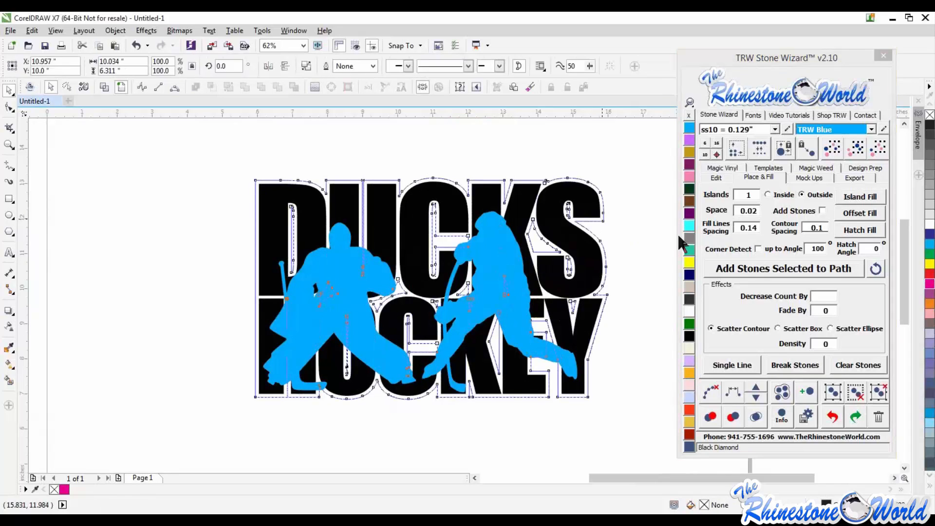
right_click(689, 176)
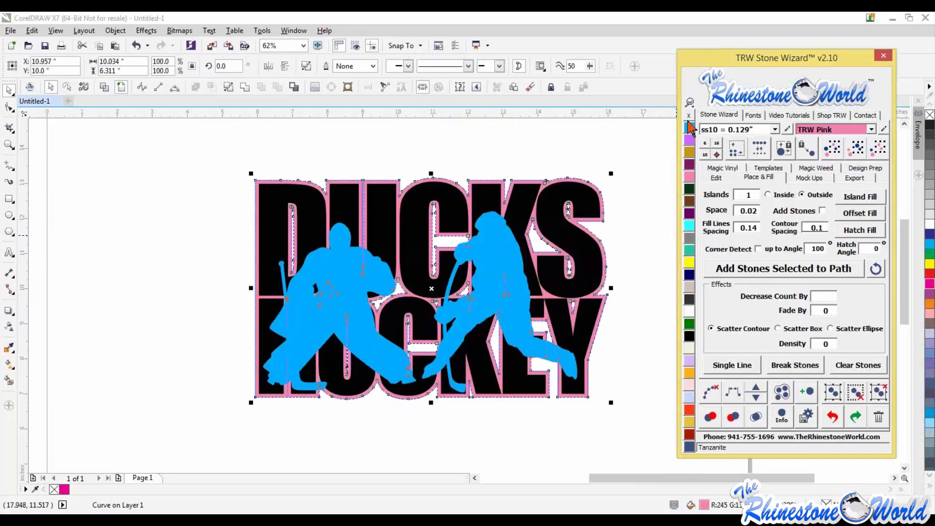
click(641, 208)
scroll(548, 271, down, 1)
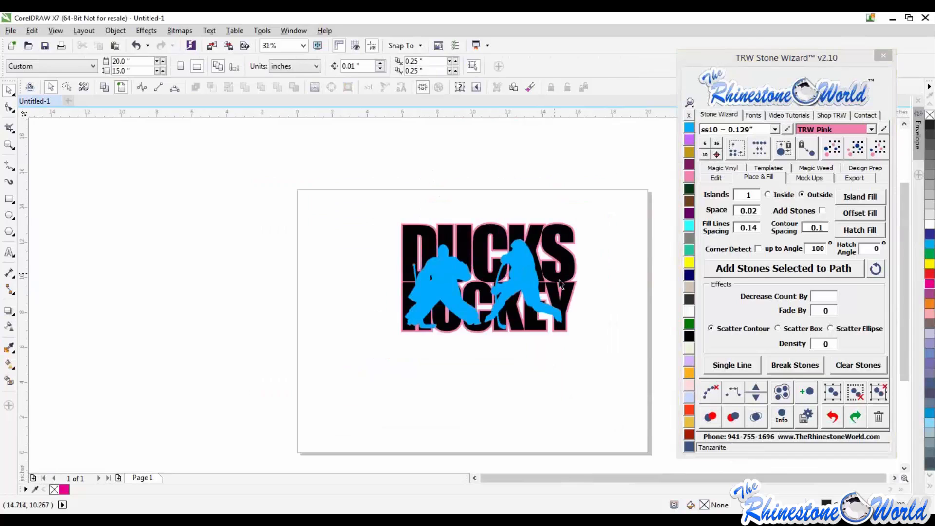
scroll(498, 274, up, 1)
click(496, 273)
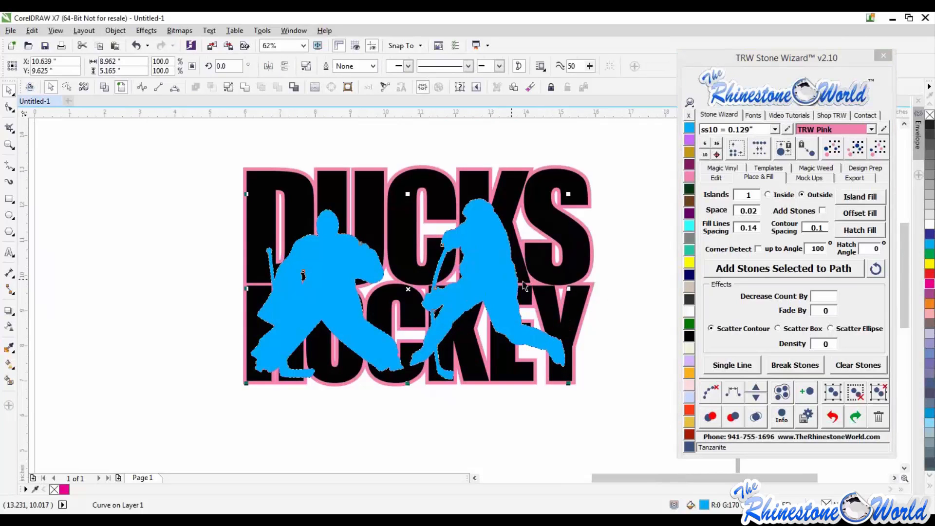
shift+click(580, 264)
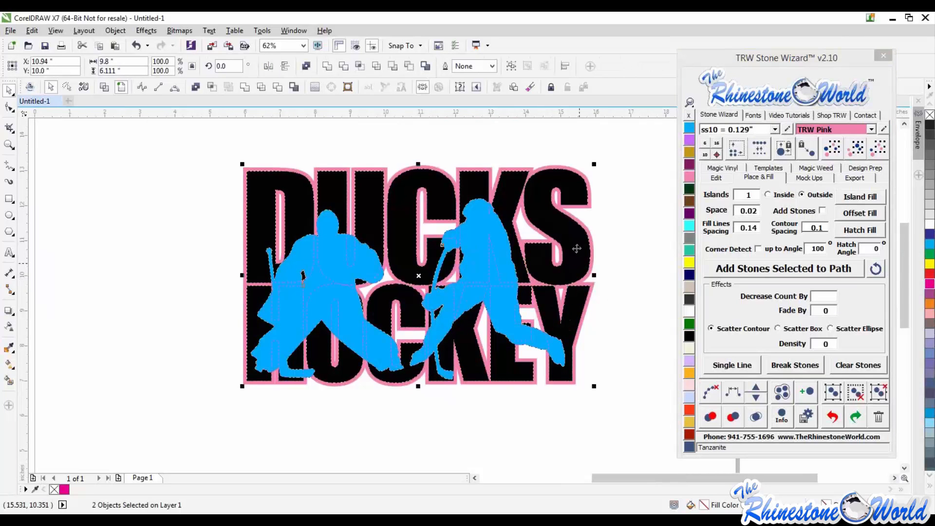
drag(576, 247, 500, 358)
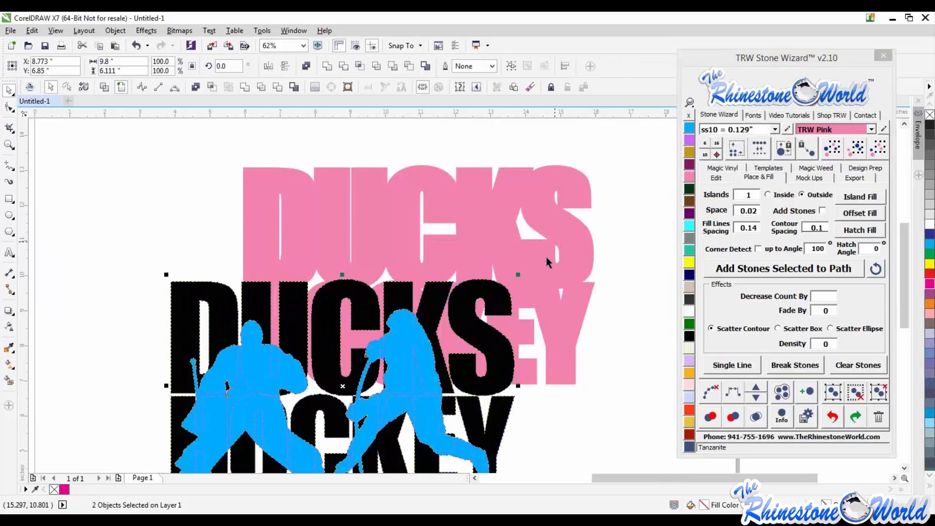
key(ctrl+z)
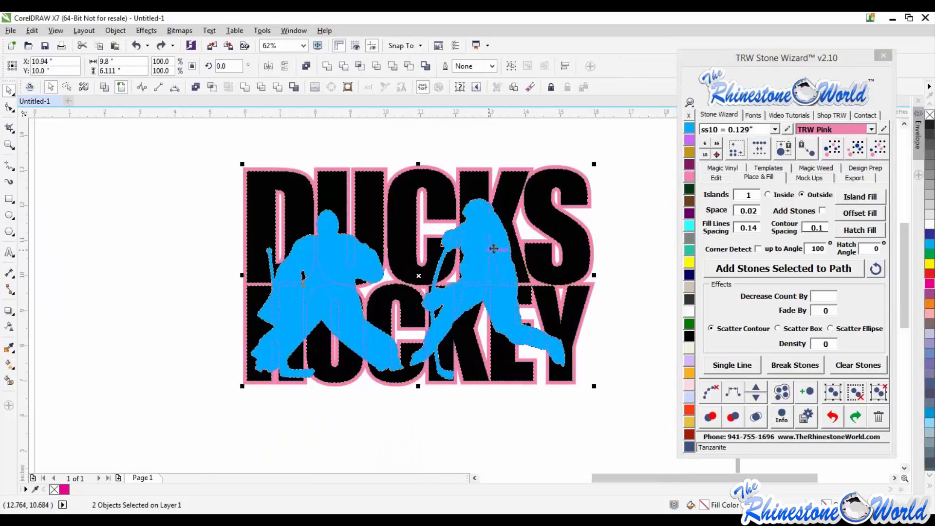
- Fill the silhouettes inside the text Citrine and delete the extra blue silhouette copy
click(211, 87)
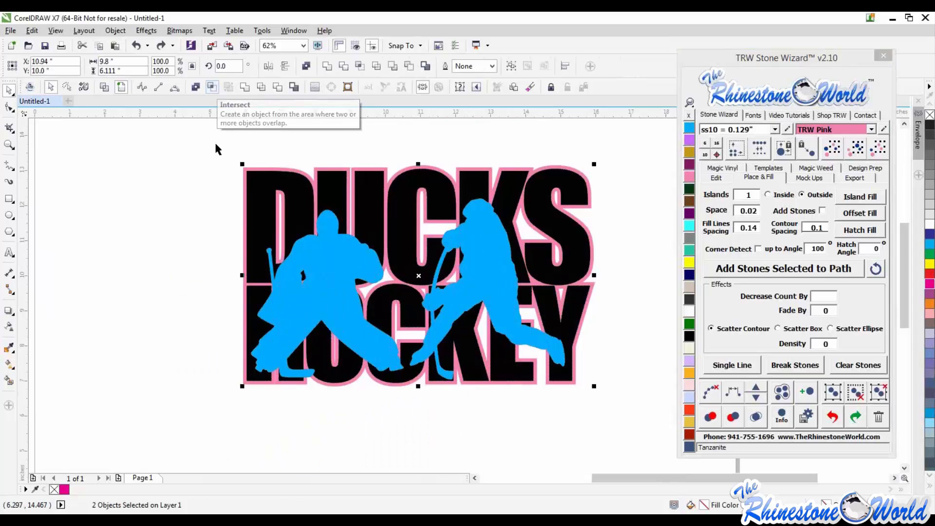
click(199, 207)
scroll(491, 287, down, 1)
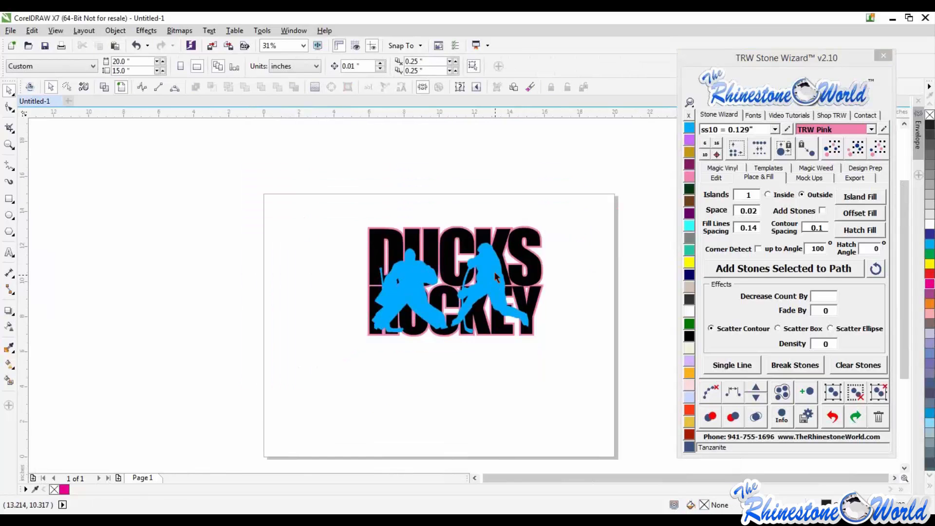
drag(495, 272, 372, 362)
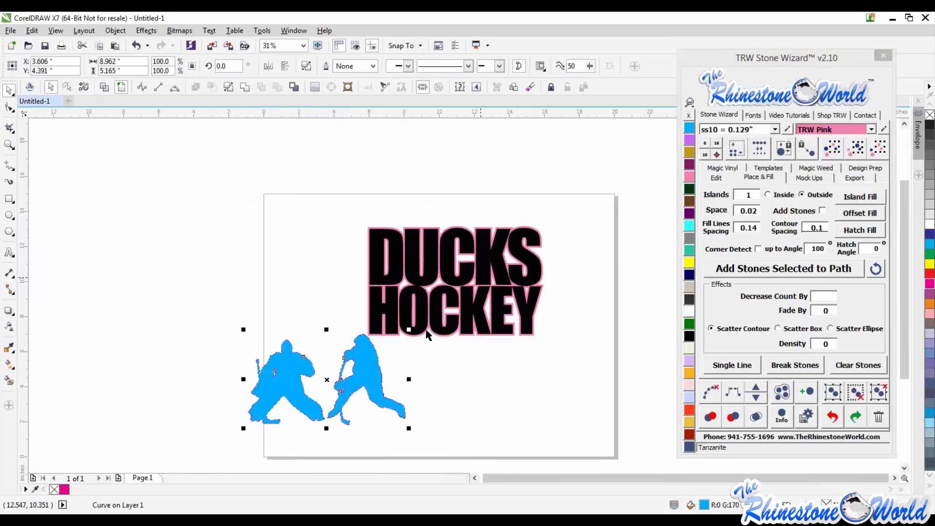
key(ctrl+z)
click(688, 262)
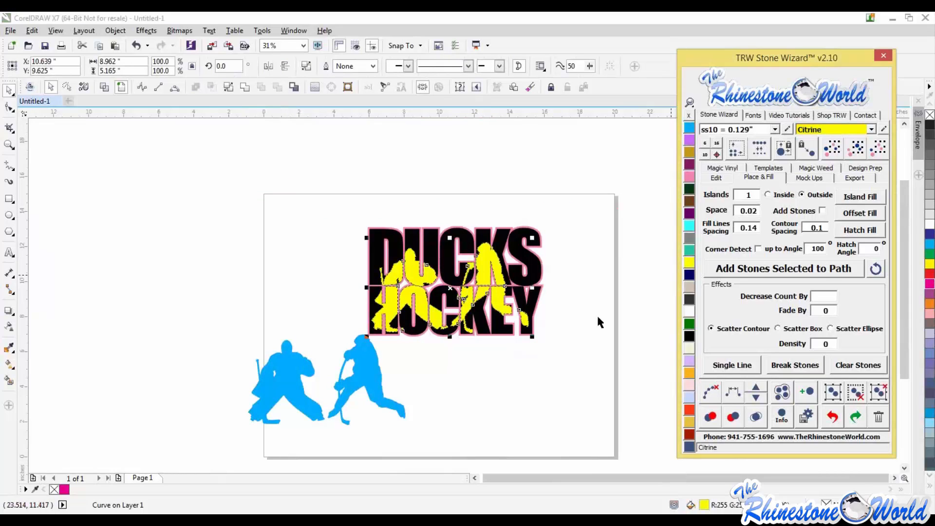
click(388, 404)
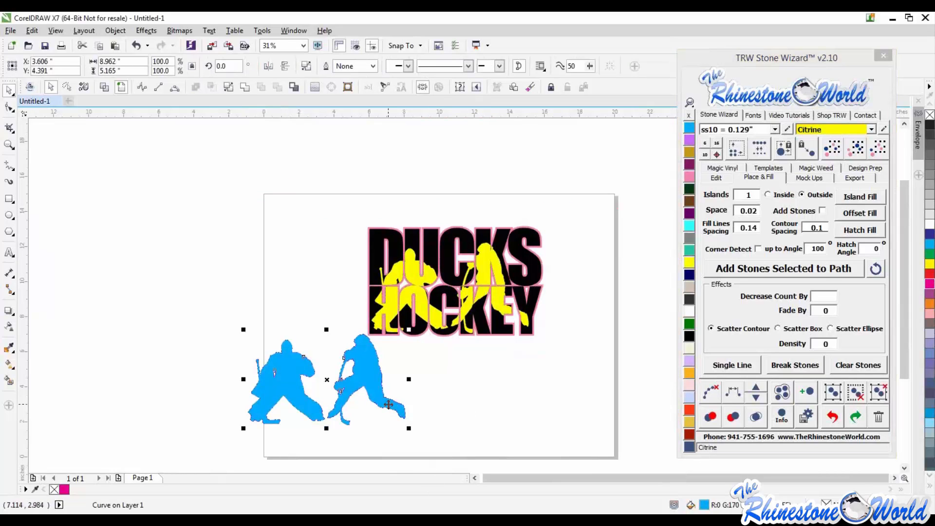
key(Delete)
scroll(501, 275, up, 3)
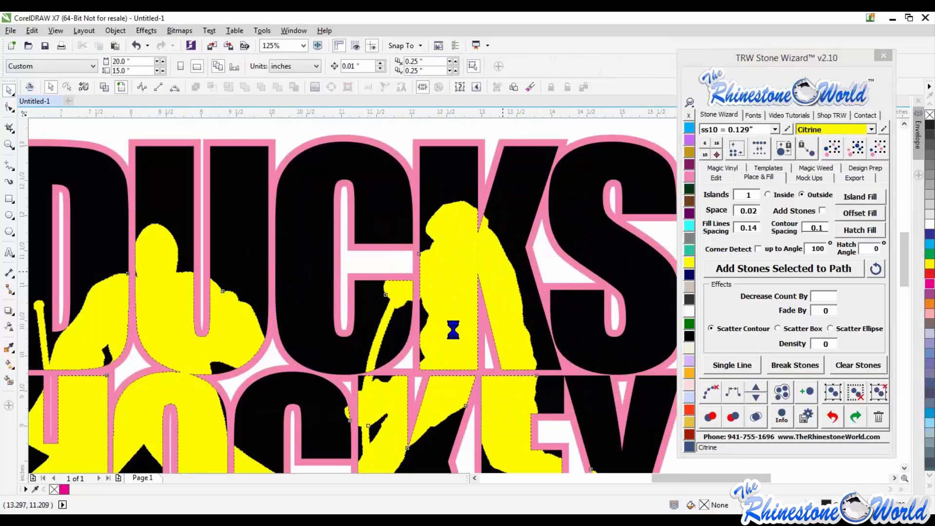
click(502, 278)
scroll(487, 292, down, 2)
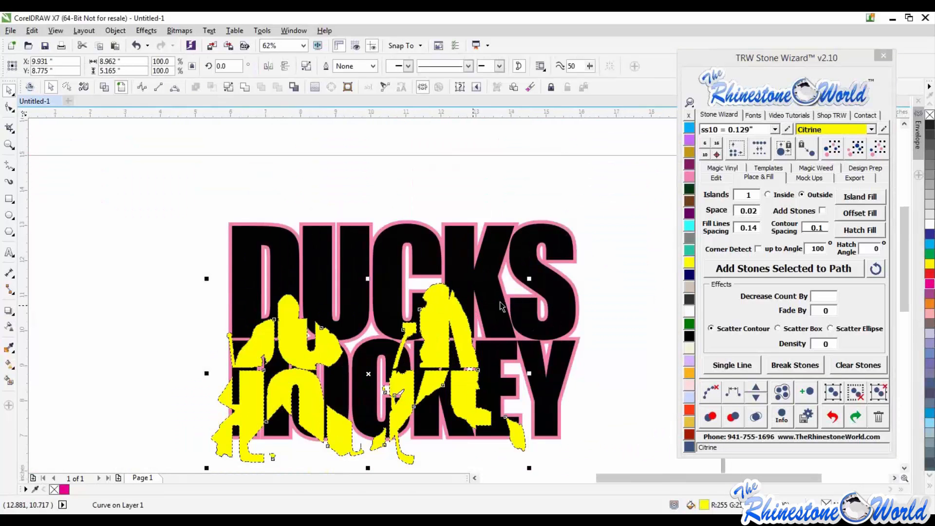
key(ctrl+z)
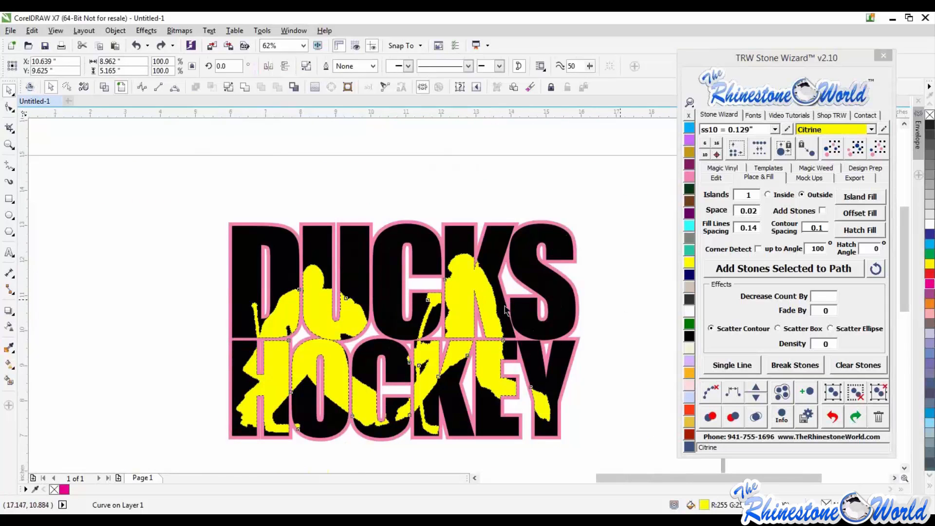
key(Escape)
- Recolor the silhouettes inside the text TRW Pink
click(489, 309)
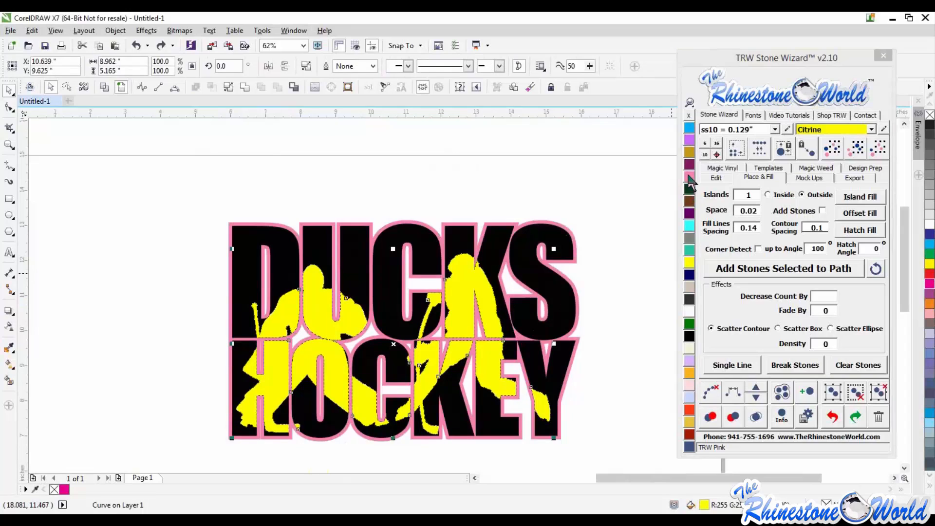
click(689, 177)
click(612, 268)
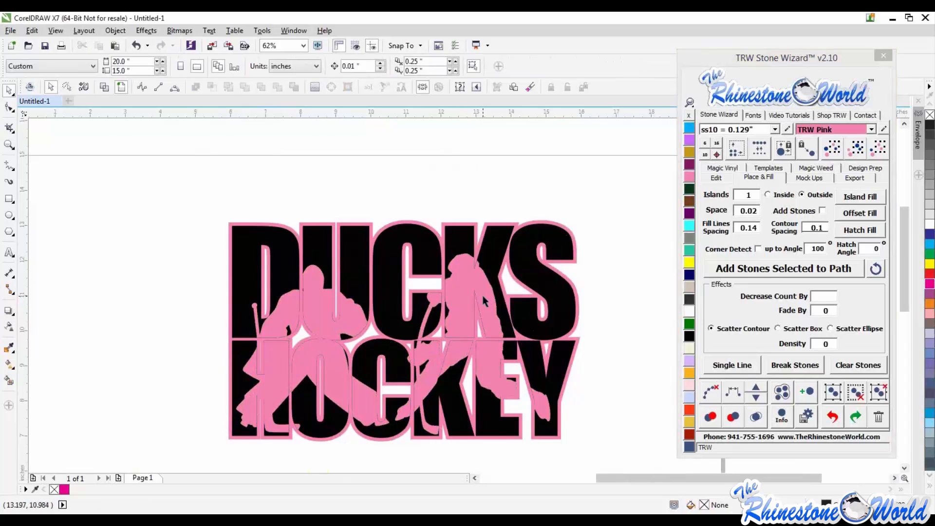
click(484, 300)
shift+click(560, 312)
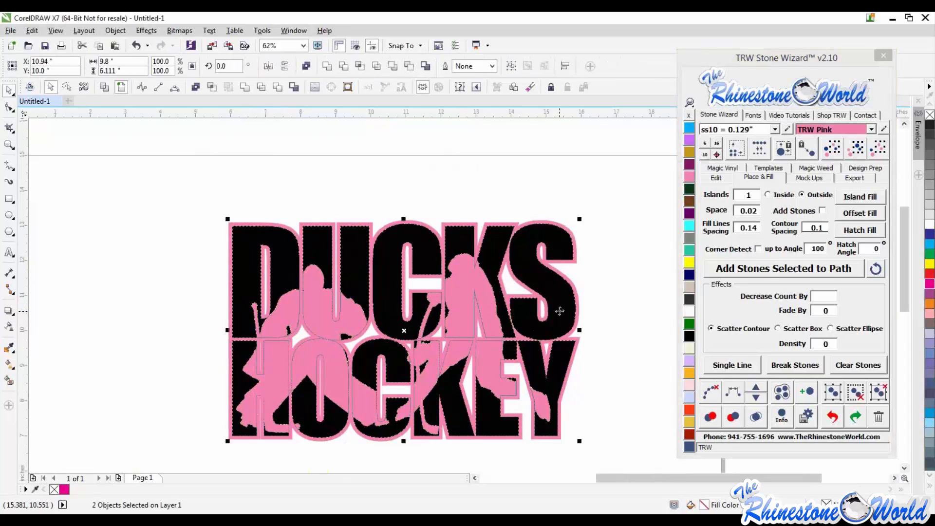
key(F10)
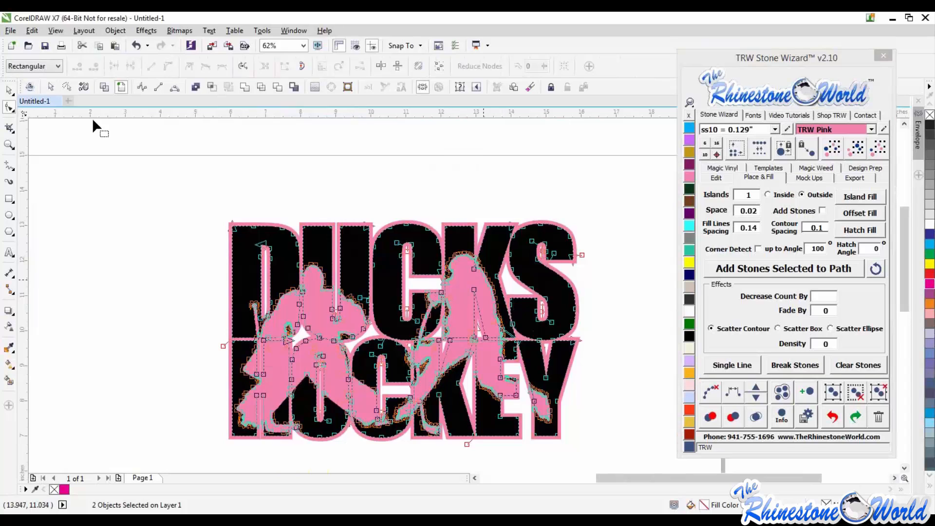
click(9, 91)
click(146, 184)
click(492, 307)
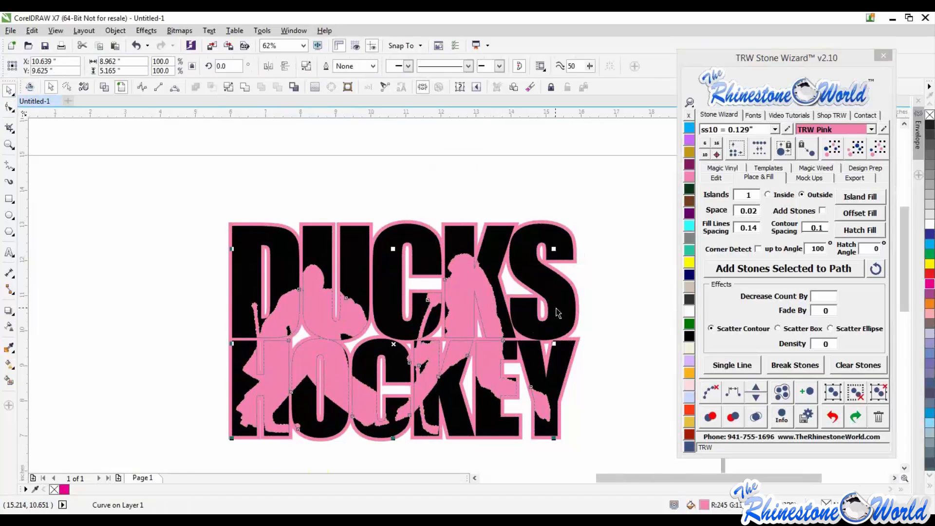
shift+click(561, 303)
drag(375, 319, 159, 272)
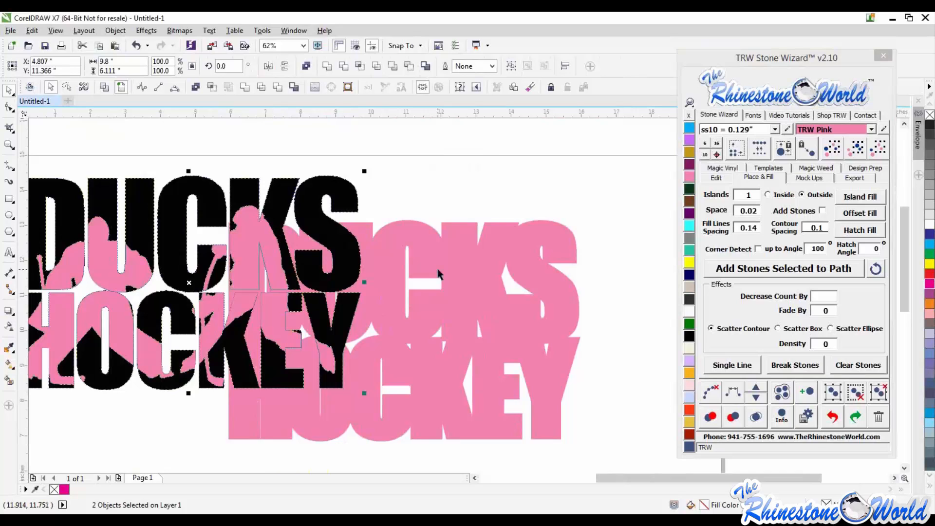
key(ctrl+z)
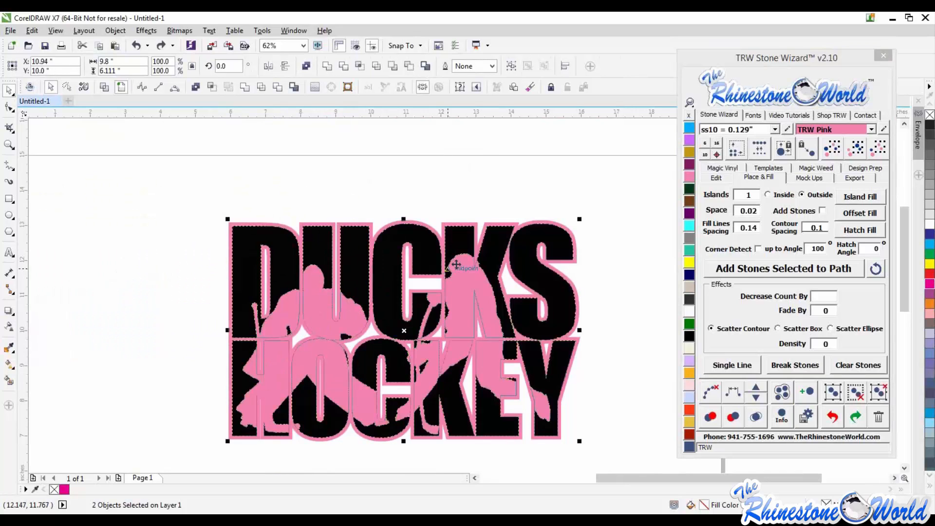
- Apply a shaping command to the silhouettes and pink outline, then pull out the produced silhouette pieces and delete them
click(277, 86)
key(Escape)
drag(470, 299, 273, 321)
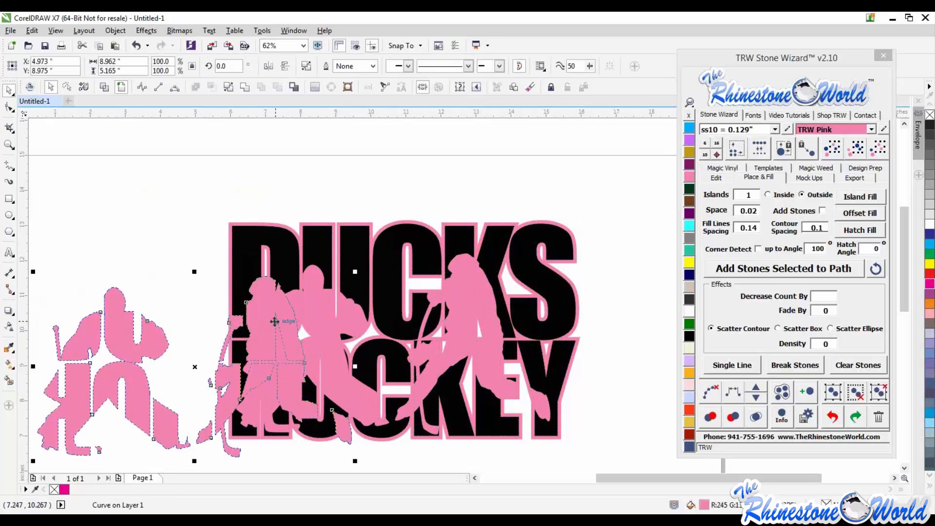
key(Delete)
scroll(419, 201, down, 1)
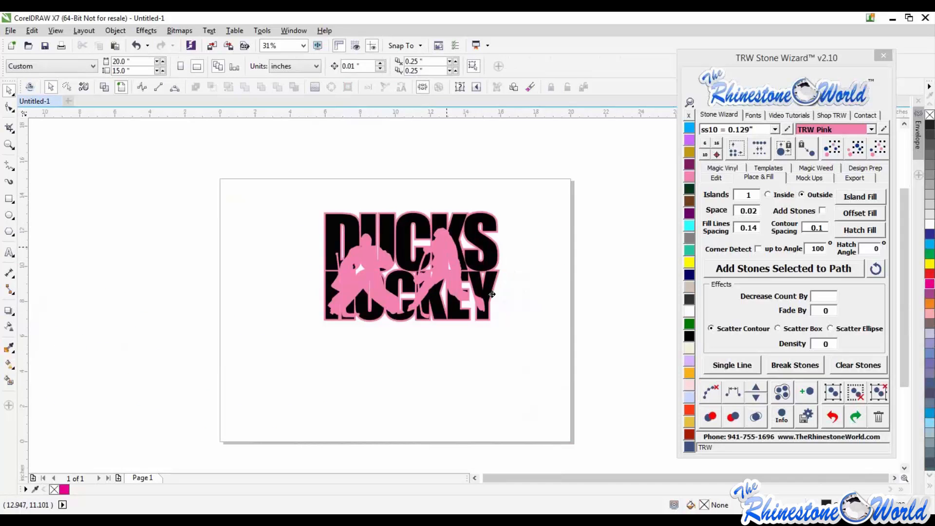
drag(491, 294, 545, 323)
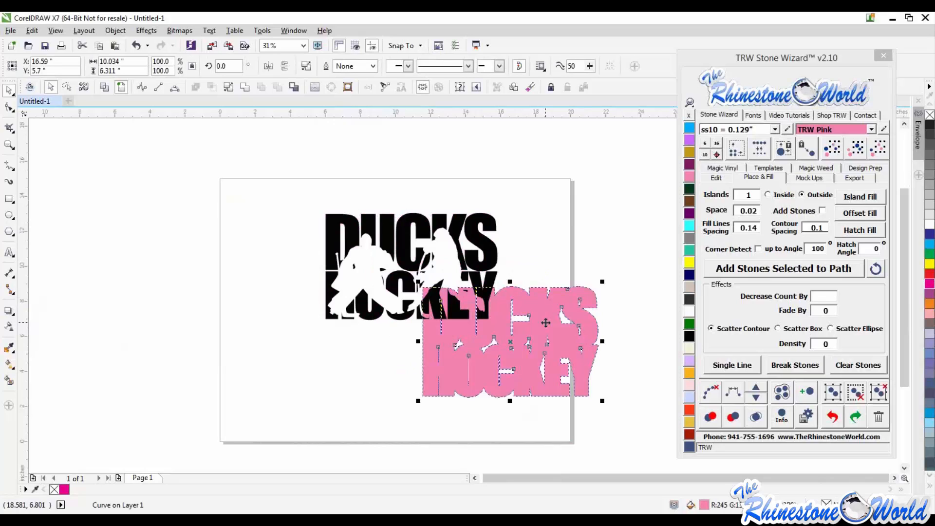
key(ctrl+z)
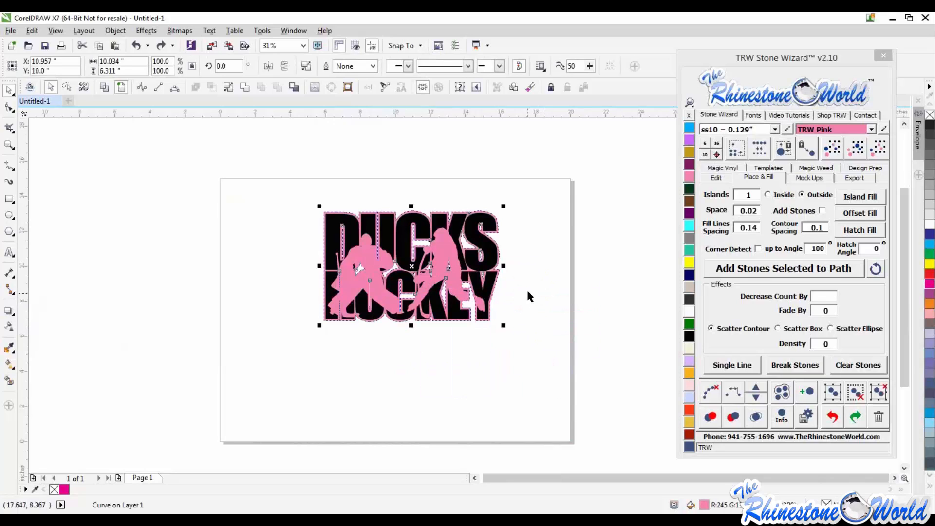
key(Escape)
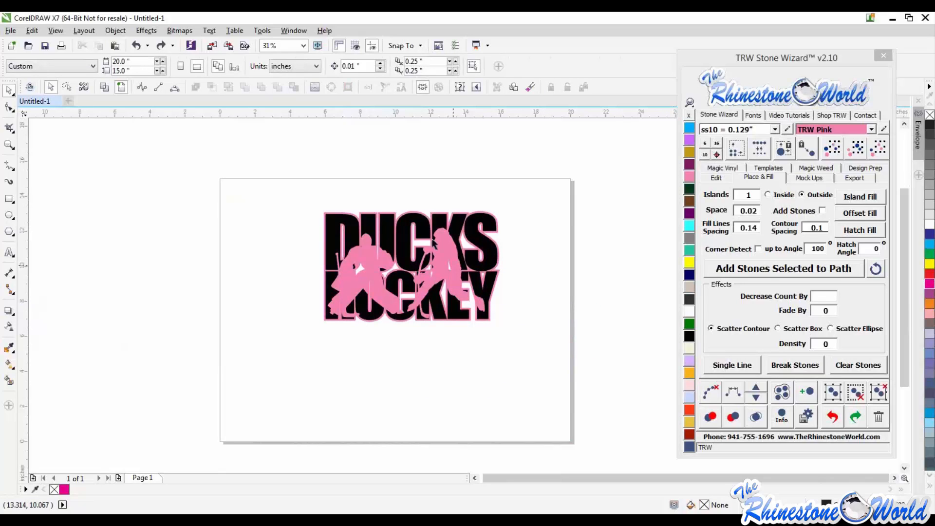
scroll(465, 228, up, 1)
scroll(506, 243, down, 1)
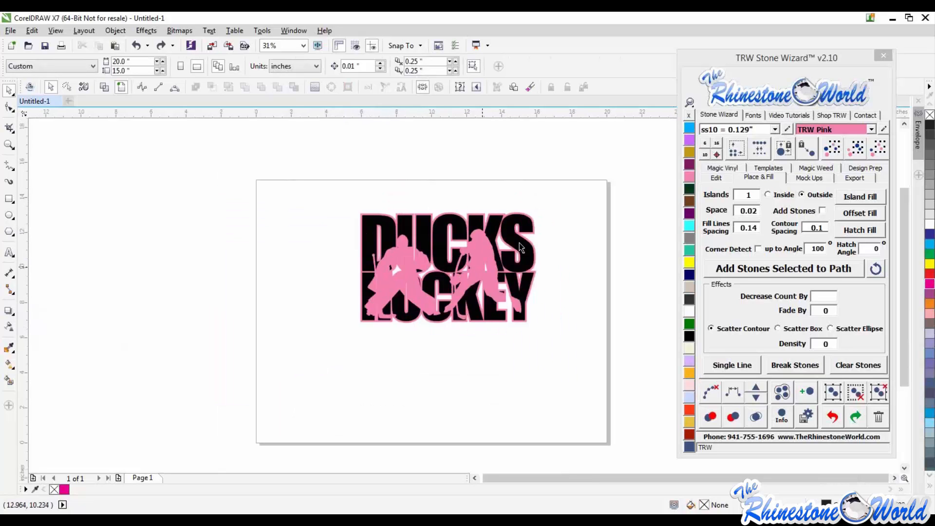
scroll(519, 243, up, 1)
key(ctrl+shift+z)
scroll(458, 280, down, 1)
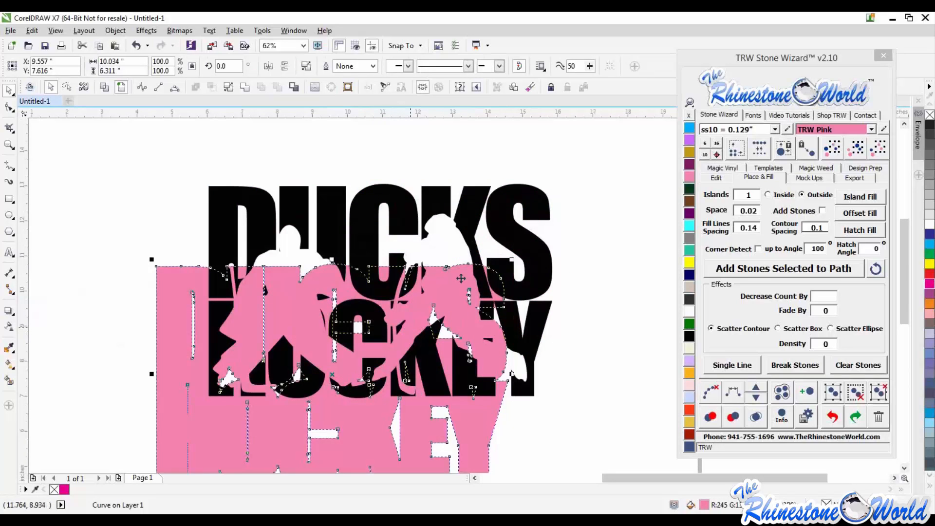
key(ctrl+z)
- Select the whole design and apply Magic Trap with a 0.02 trap
drag(557, 195, 267, 376)
click(718, 177)
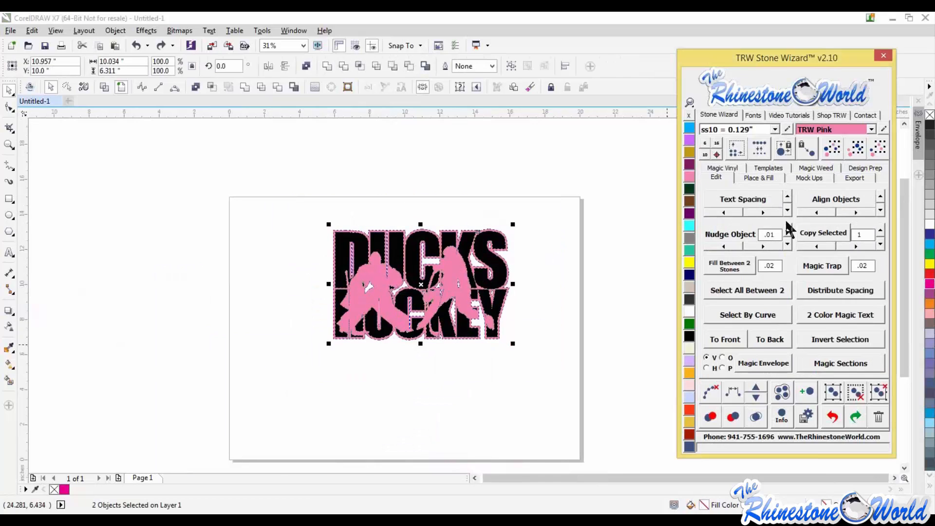
click(823, 268)
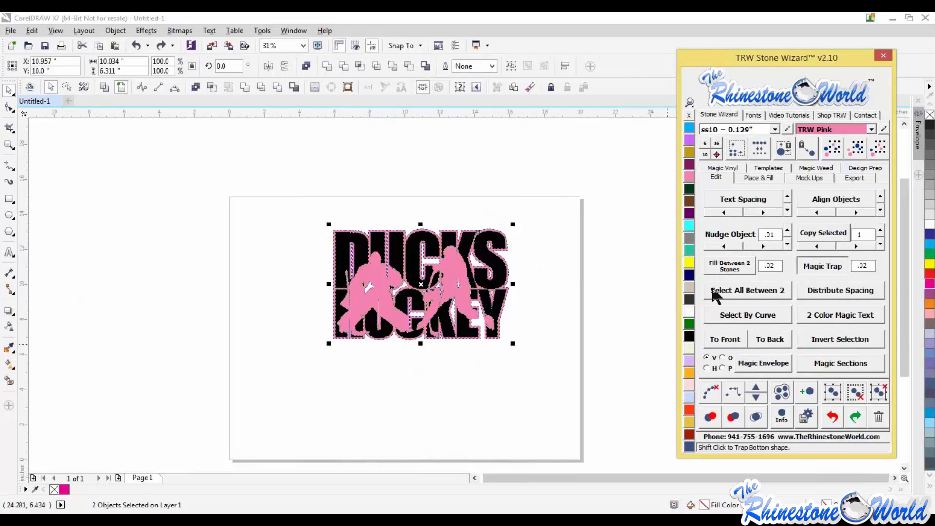
click(595, 275)
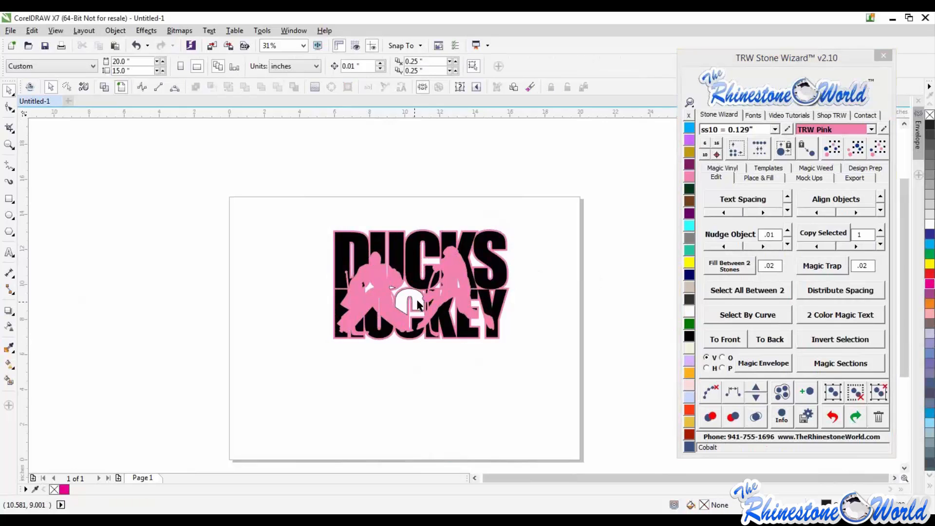
- Pull the pink outline and silhouette layer aside to view the black layer beneath, then undo the move
scroll(417, 298, up, 5)
scroll(445, 287, down, 3)
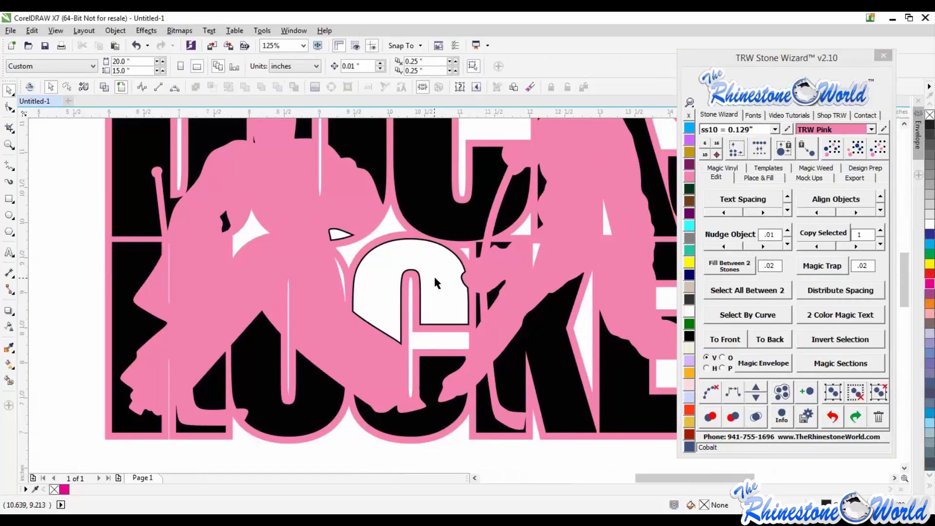
scroll(433, 275, down, 2)
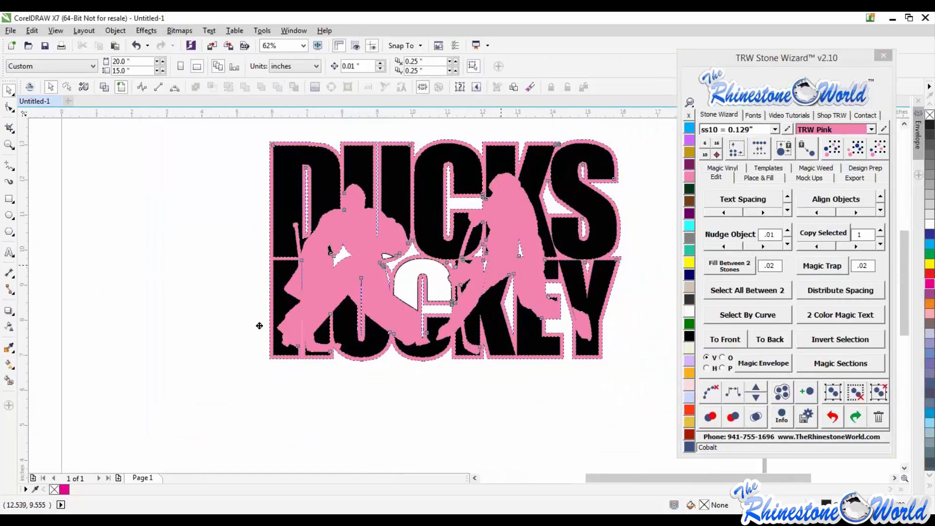
drag(259, 326, 18, 386)
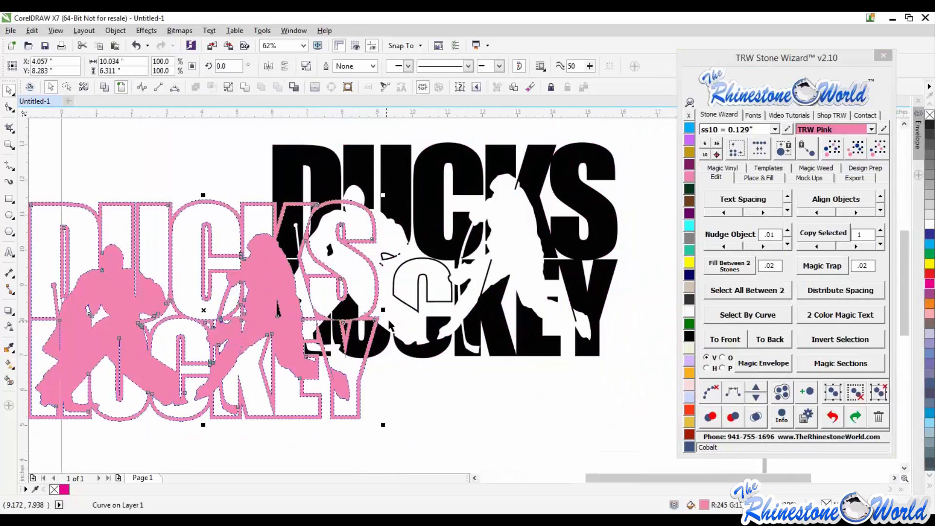
click(501, 387)
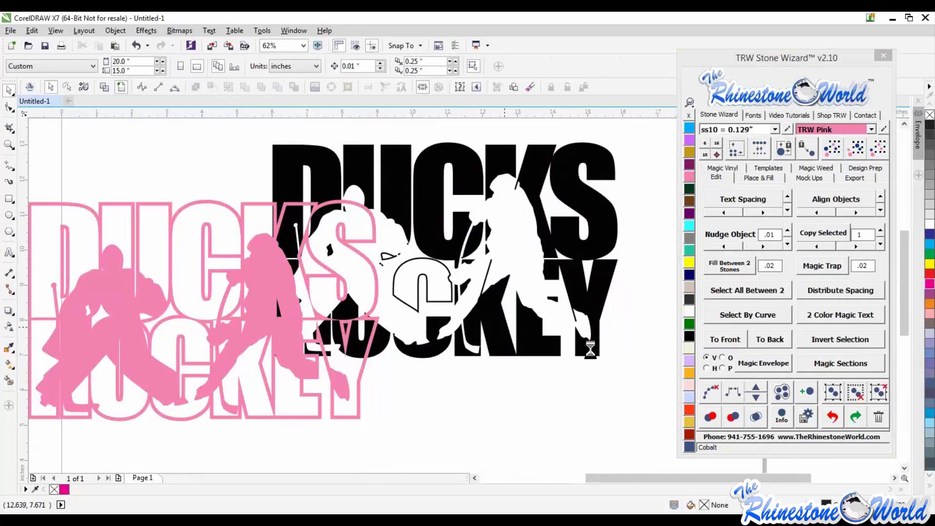
key(ctrl+z)
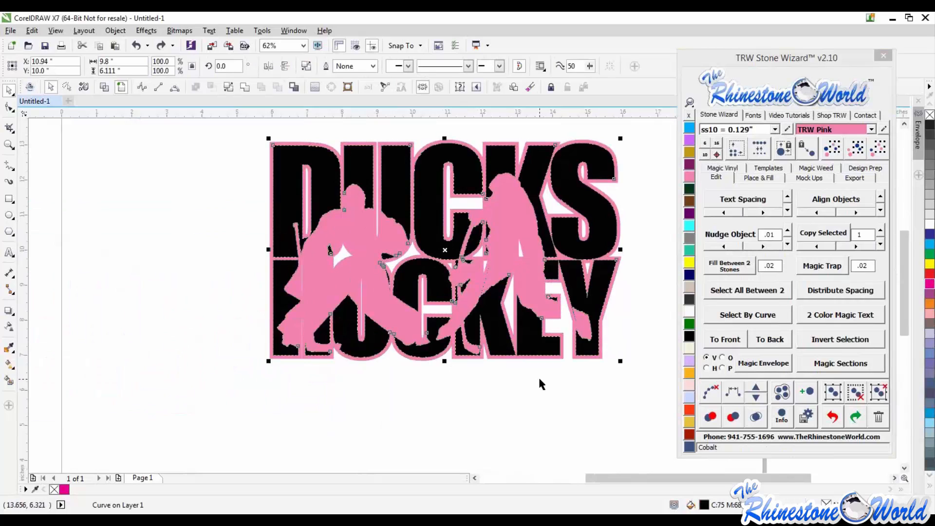
click(538, 379)
scroll(428, 295, up, 2)
double_click(428, 293)
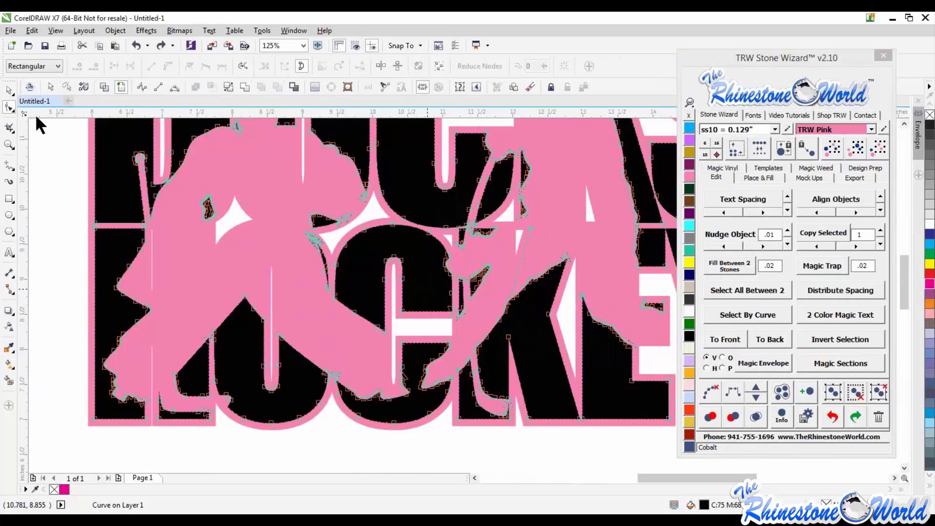
click(59, 185)
scroll(362, 299, down, 1)
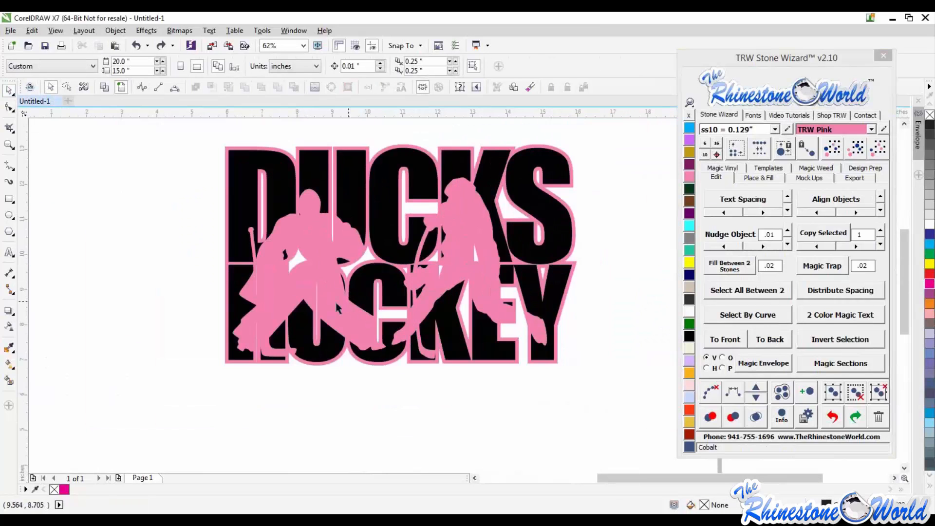
- Offset the pink layer down and to the right of the black layer to compare the two vinyl layers
drag(335, 298, 485, 411)
scroll(429, 363, down, 1)
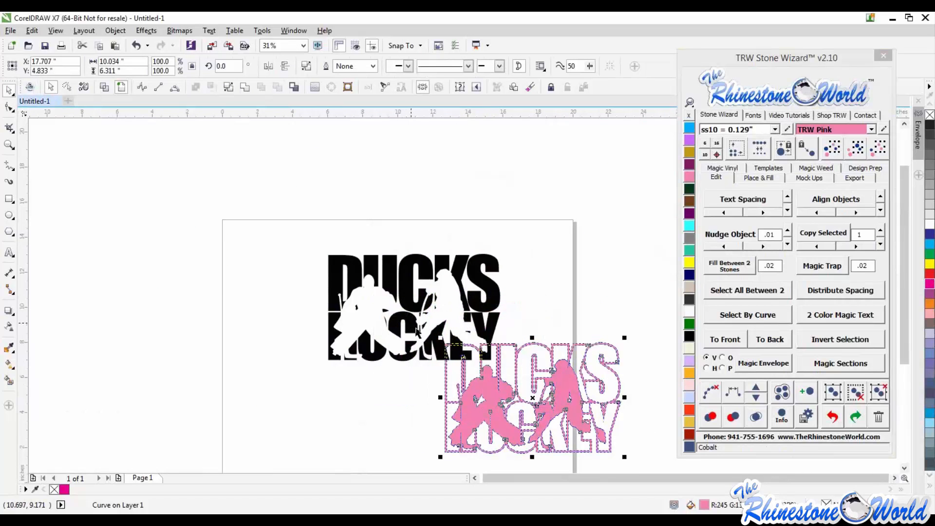
click(532, 314)
scroll(414, 327, up, 2)
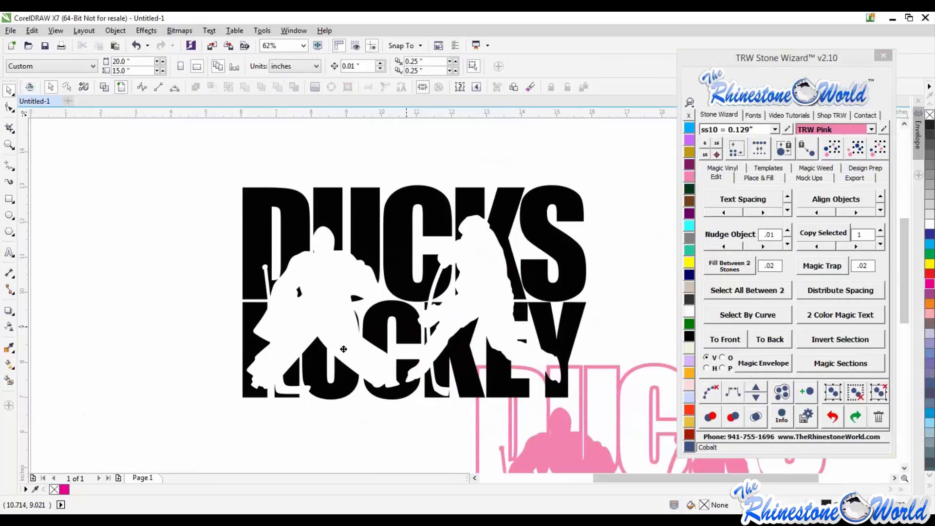
click(430, 332)
scroll(508, 404, down, 2)
drag(509, 402, 481, 366)
key(ctrl+z)
key(ctrl+z)
key(ctrl+z)
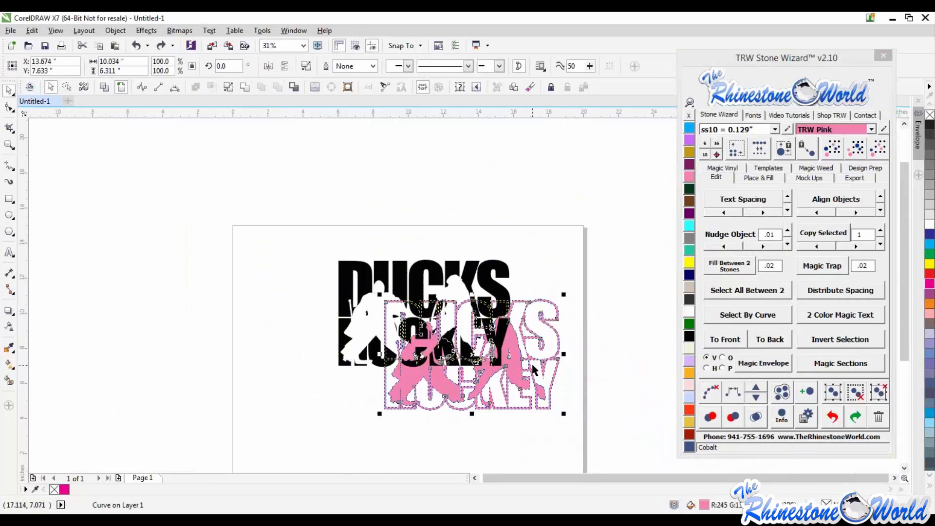
key(ctrl+z)
click(533, 373)
scroll(424, 331, up, 4)
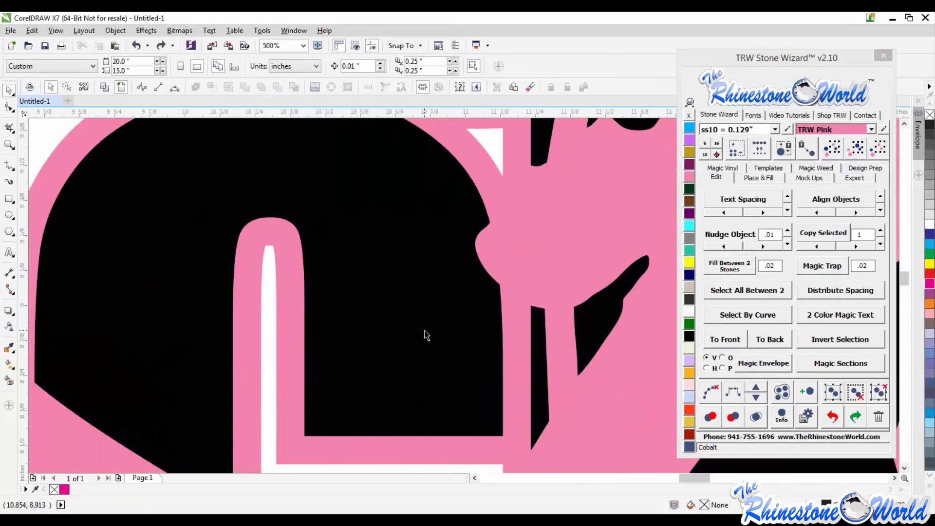
scroll(427, 336, down, 3)
drag(488, 298, 548, 418)
scroll(548, 419, down, 1)
drag(517, 347, 536, 366)
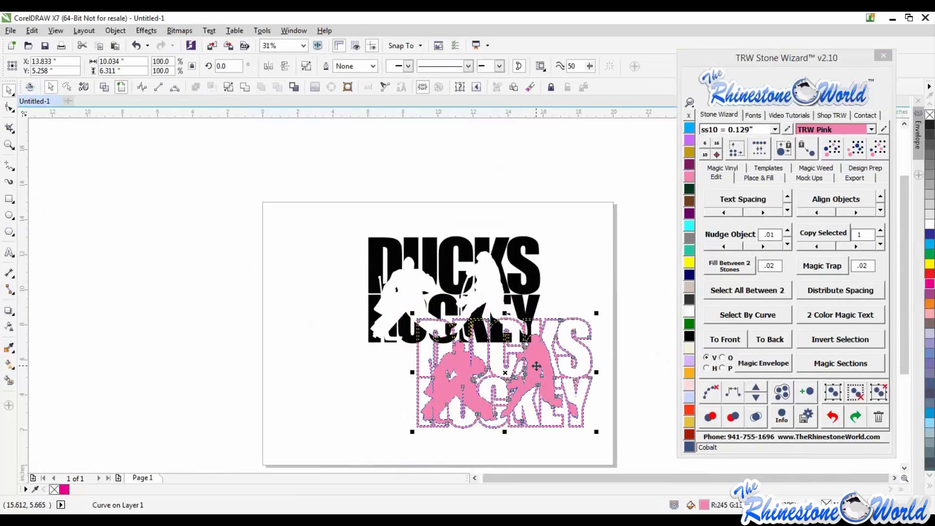
click(563, 268)
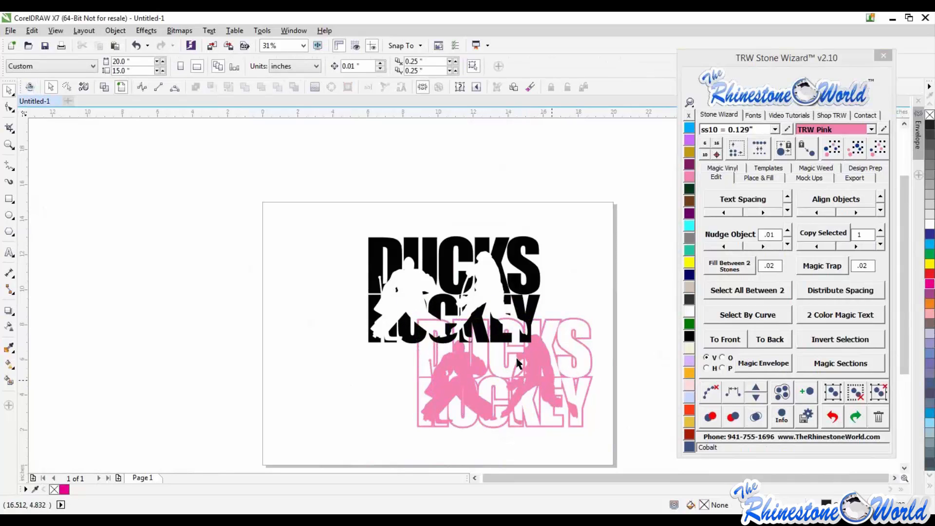
- Select the whole Ducks Hockey design and delete it from the page
scroll(525, 363, up, 1)
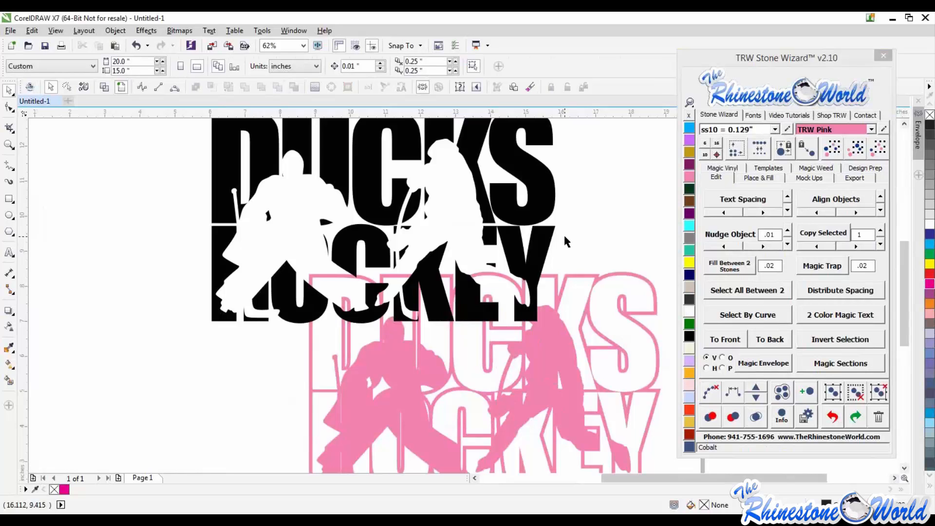
scroll(563, 232, down, 2)
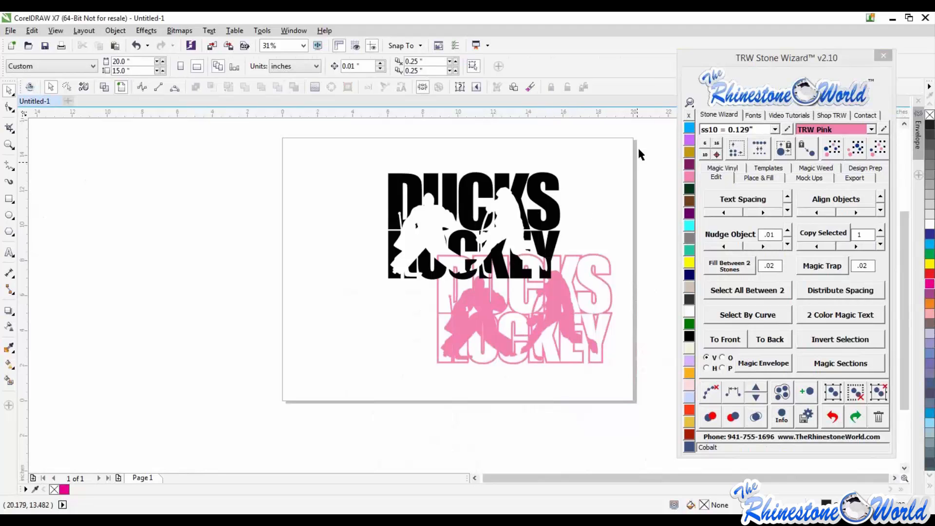
drag(626, 151, 332, 422)
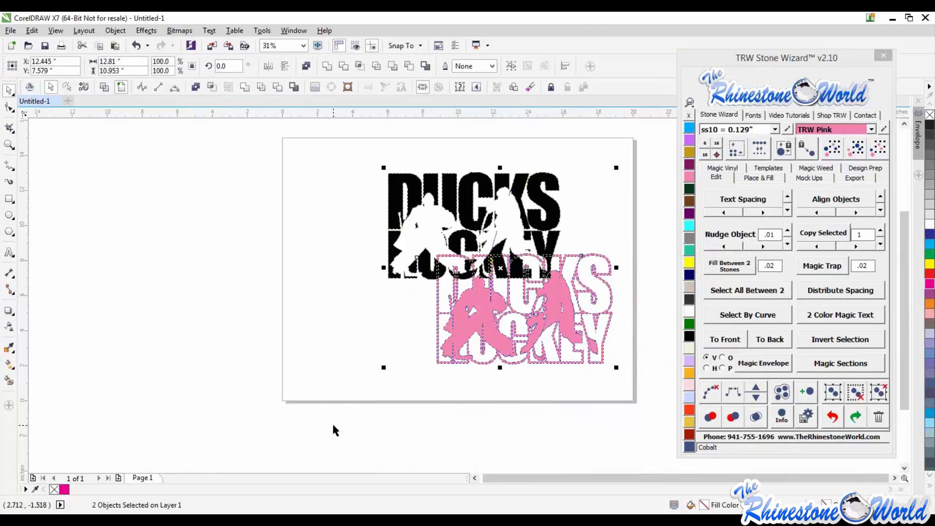
key(Delete)
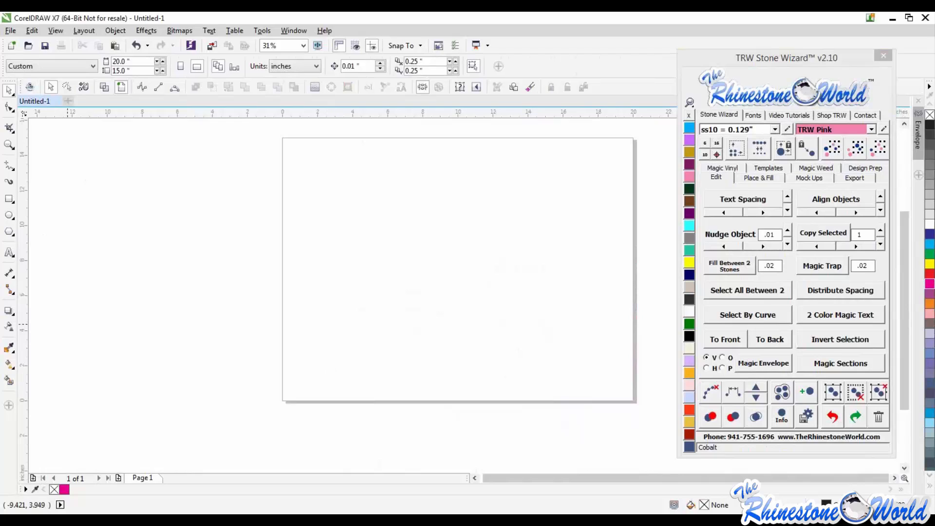
- Drop the Wolves Baseball design file onto the empty page
drag(330, 161, 392, 250)
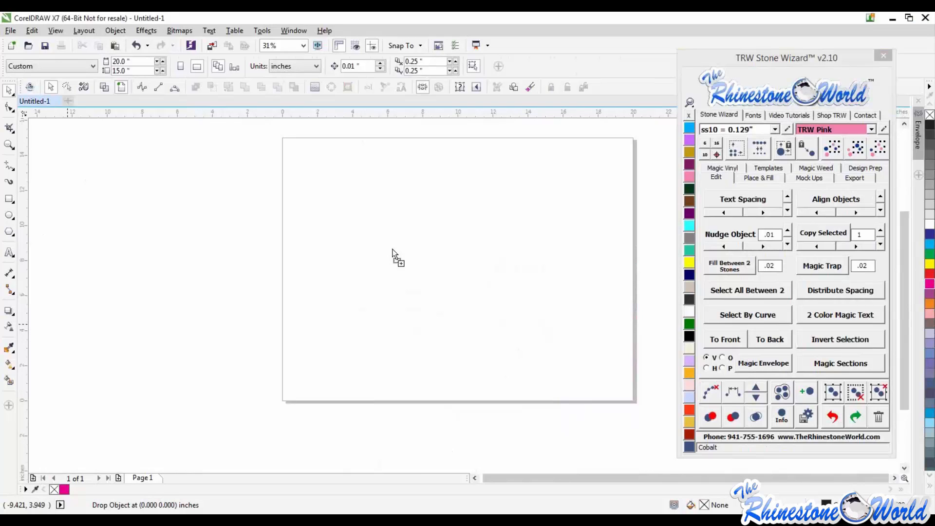
drag(392, 250, 392, 250)
click(532, 325)
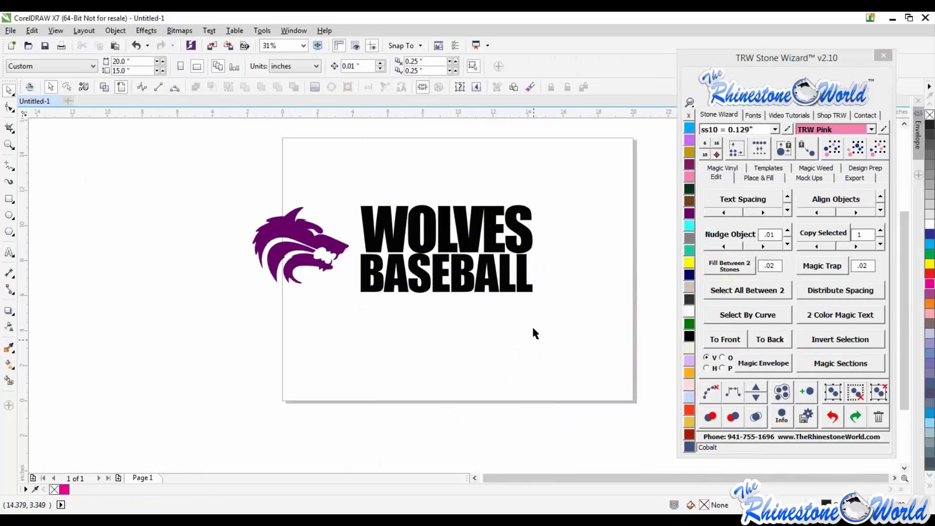
- Select the WOLVES BASEBALL text and move it to the right on the page
click(472, 236)
drag(484, 239, 535, 257)
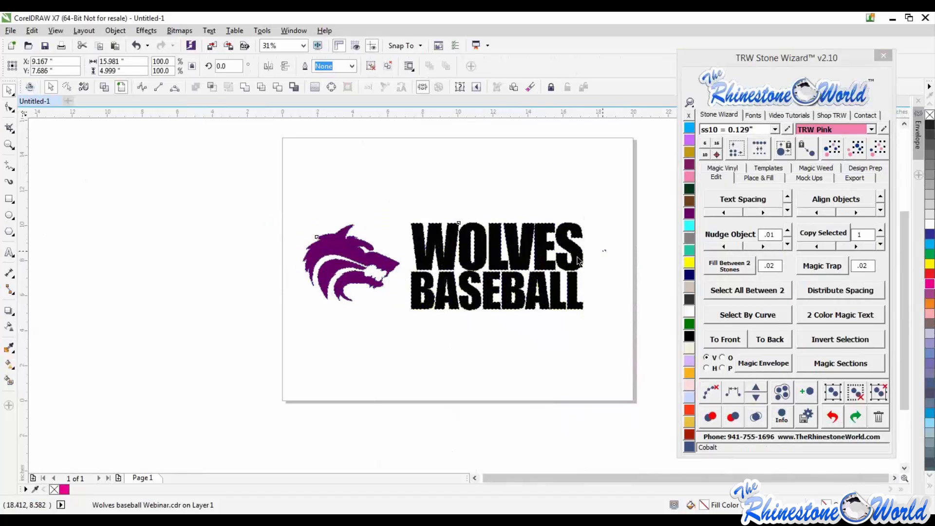
click(878, 397)
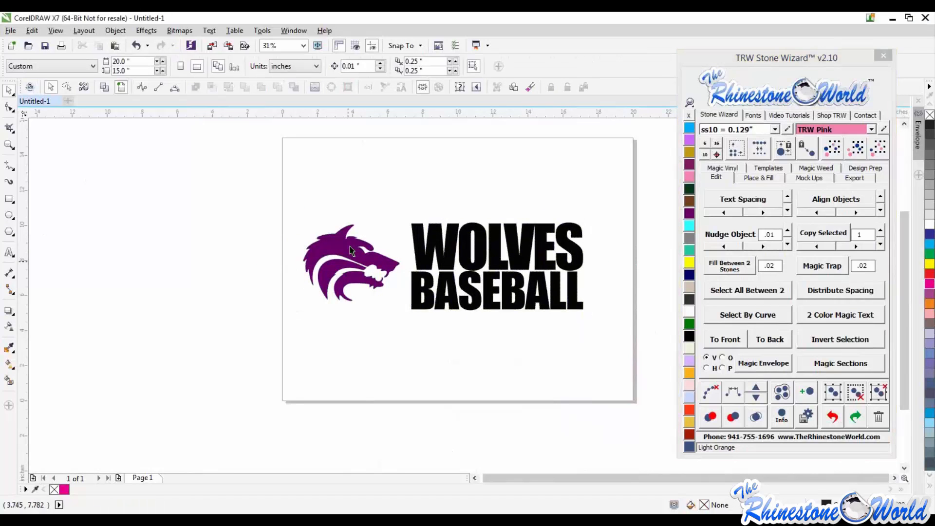
- Reposition the wolf head and the WOLVES BASEBALL text slightly on the page
click(319, 229)
drag(349, 243, 319, 230)
drag(447, 246, 451, 200)
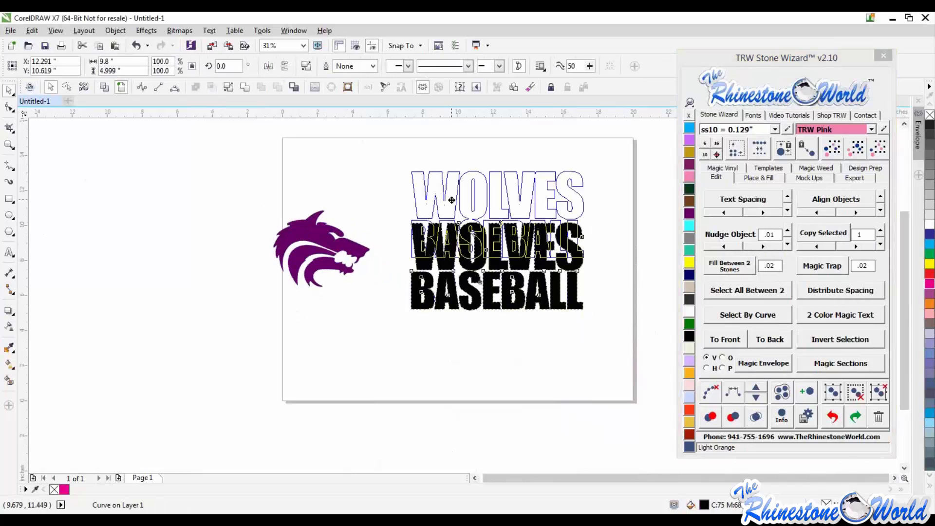
click(482, 354)
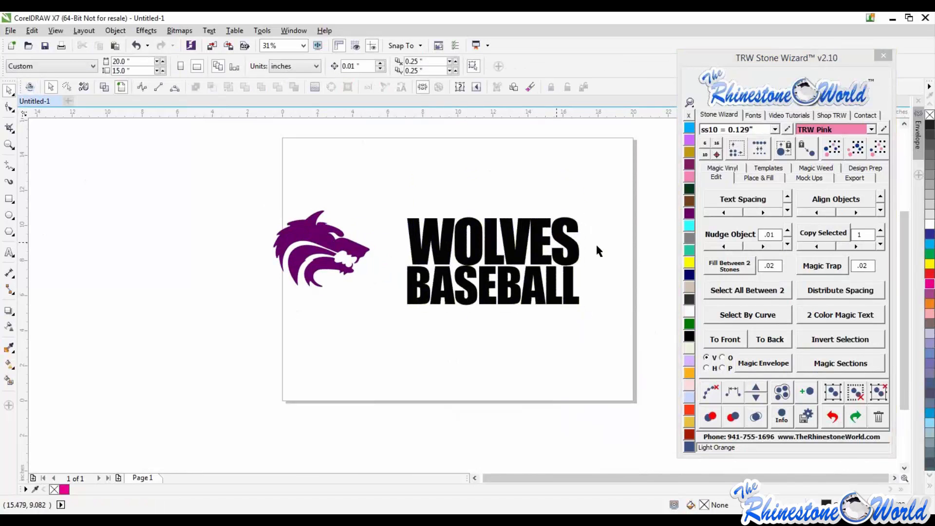
- Move the wolf head onto the middle of the WOLVES BASEBALL text
scroll(595, 244, up, 2)
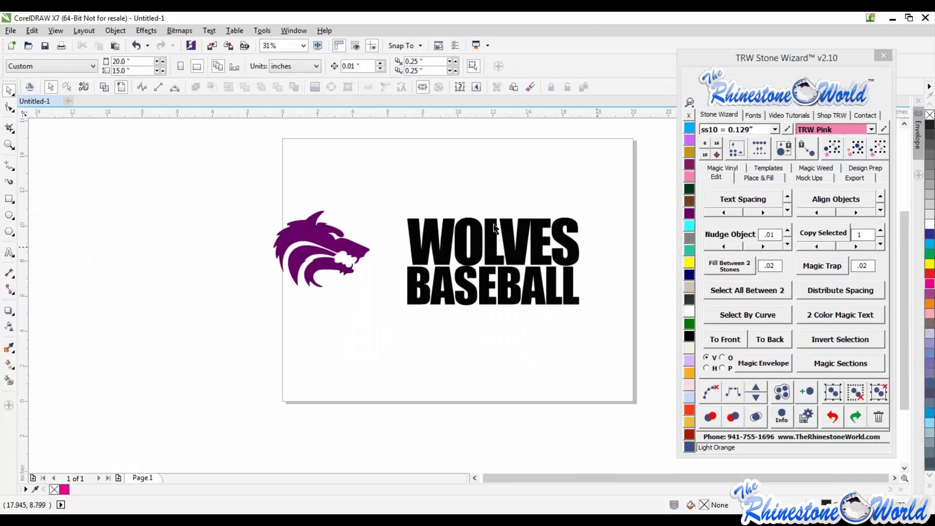
scroll(495, 227, up, 2)
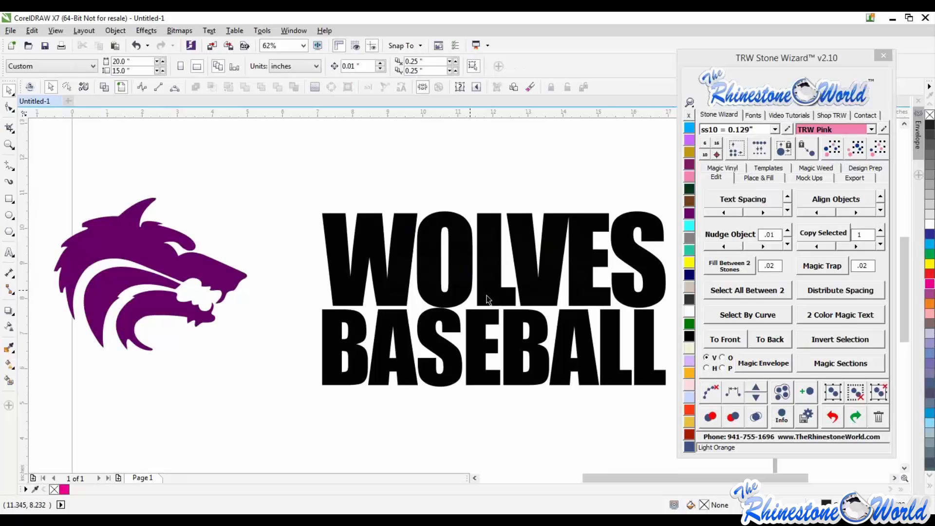
scroll(480, 269, down, 1)
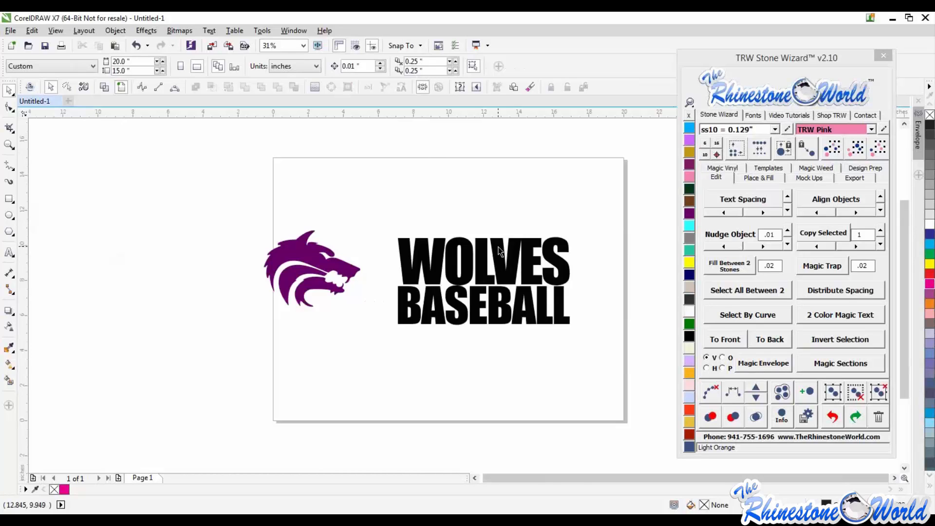
scroll(499, 252, up, 1)
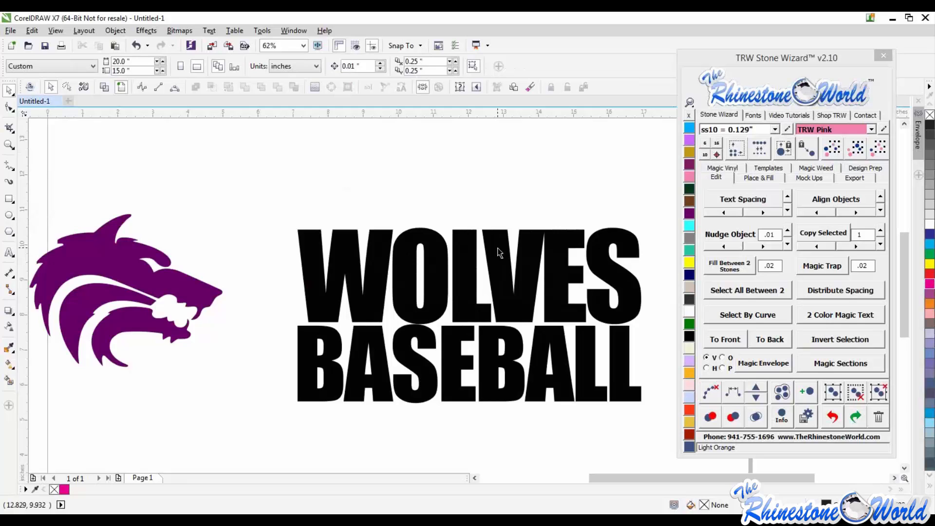
scroll(447, 189, down, 1)
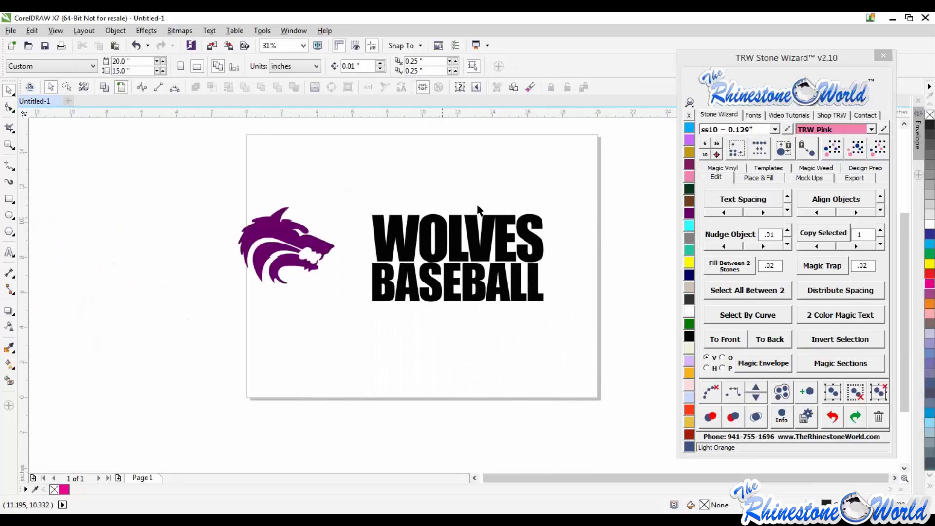
scroll(434, 214, up, 1)
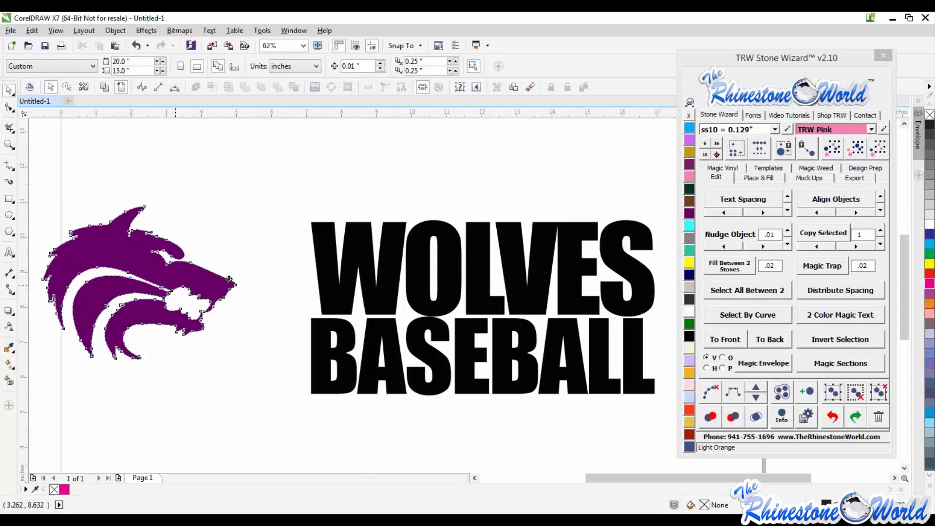
click(255, 280)
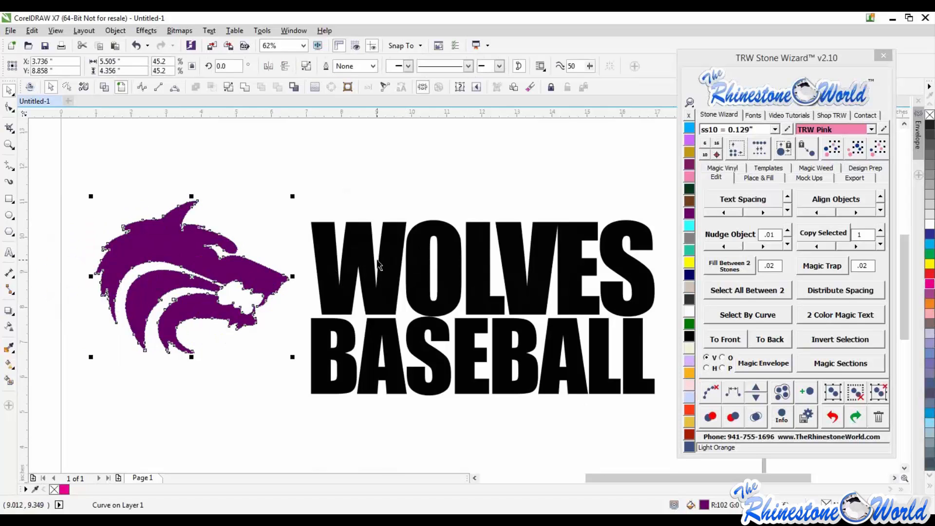
scroll(425, 257, down, 1)
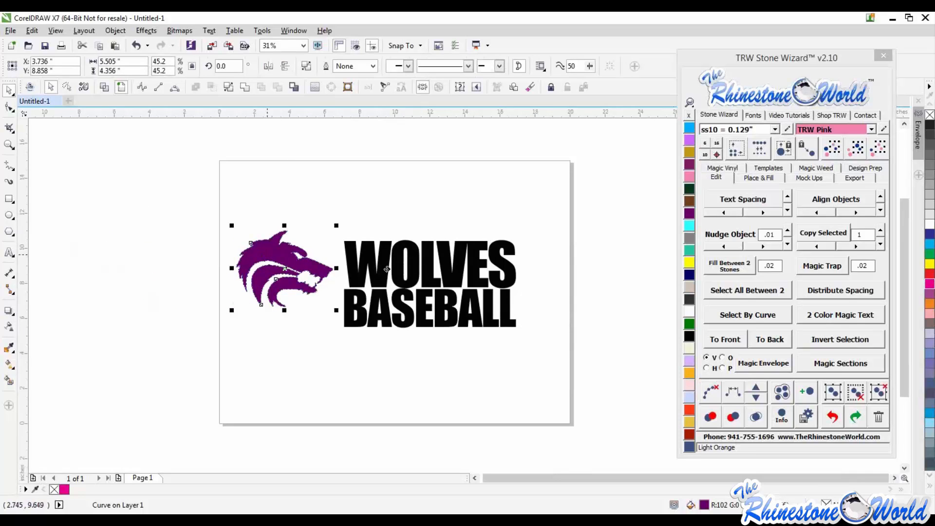
drag(300, 255, 455, 267)
- Select the wolf head and text together and duplicate them into a second copy beside the first
scroll(419, 263, up, 2)
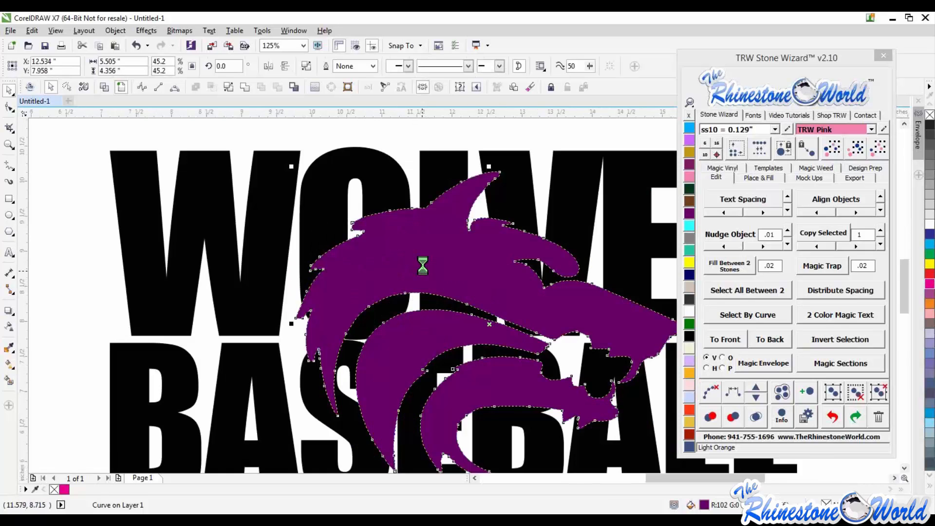
scroll(419, 263, down, 2)
drag(529, 224, 326, 347)
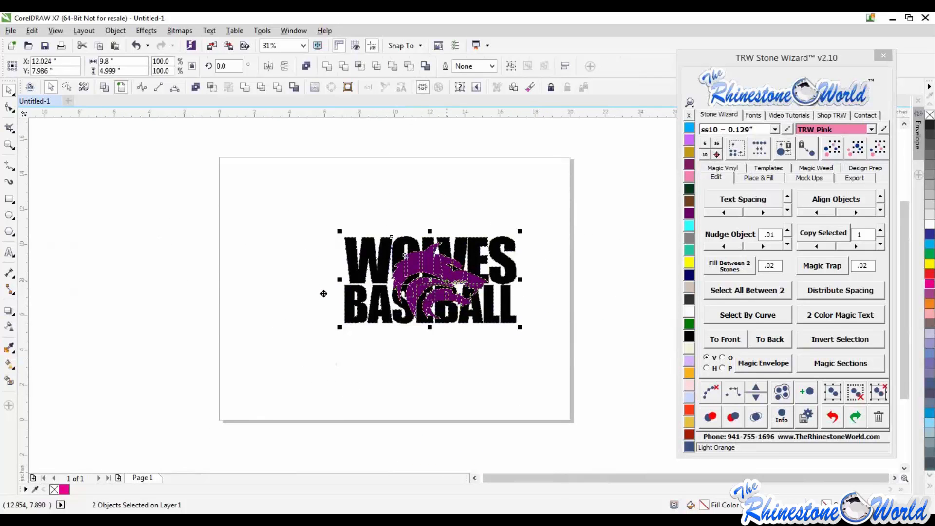
drag(447, 278, 452, 312)
right_click(483, 288)
click(500, 366)
scroll(497, 280, up, 1)
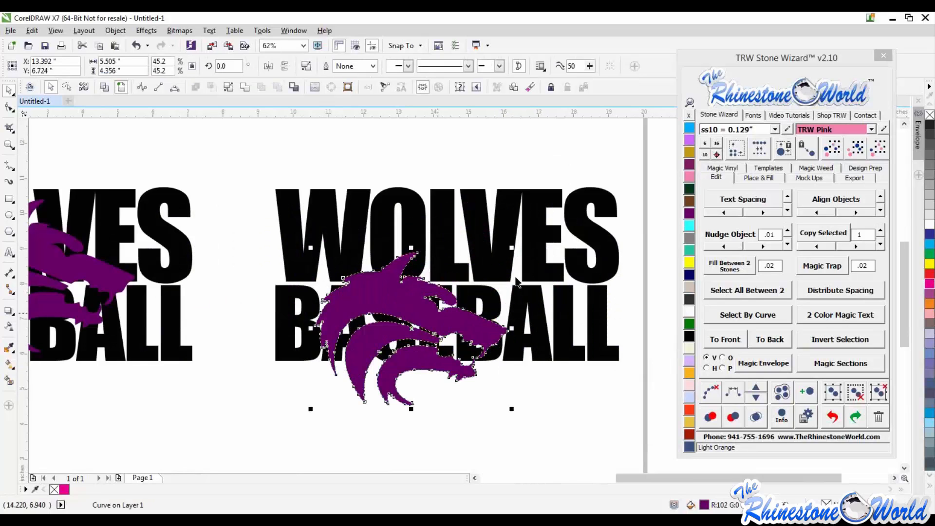
- Enlarge the wolf head on the second copy to about 68.6% and nudge it up over the text
drag(510, 249, 611, 172)
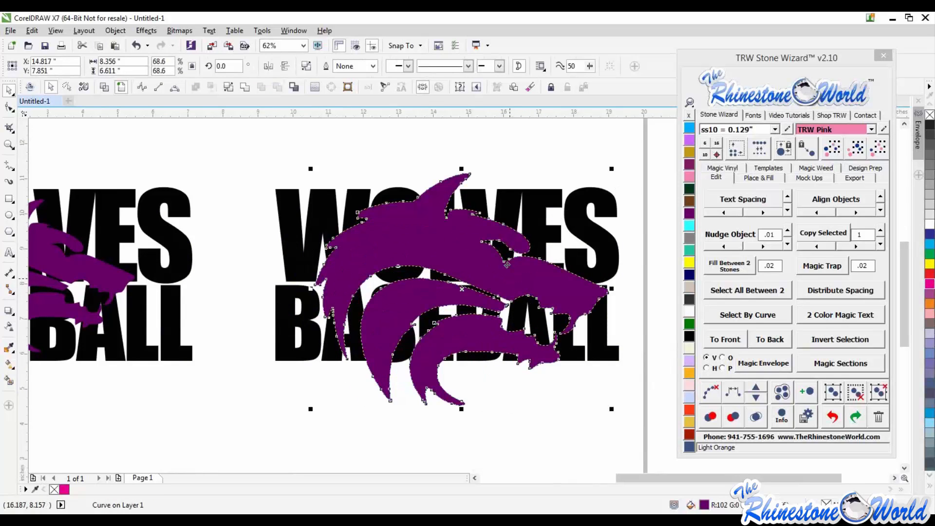
drag(509, 281, 505, 264)
scroll(504, 266, down, 1)
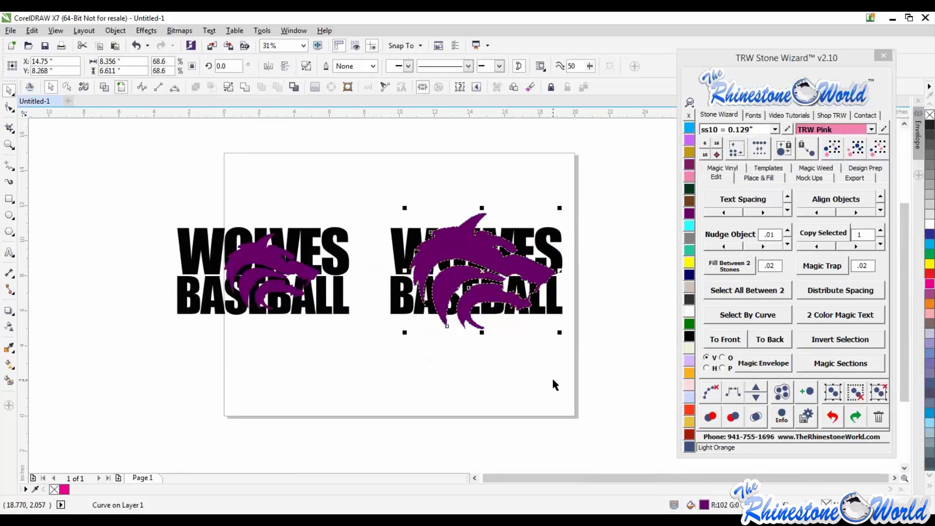
- Inspect the wolf heads over the text on both copies, zooming in and out
click(519, 372)
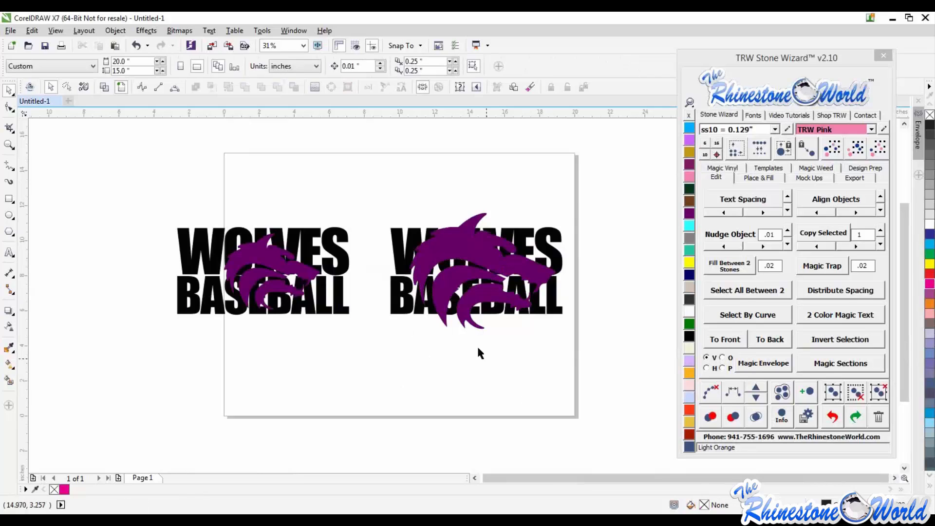
click(516, 267)
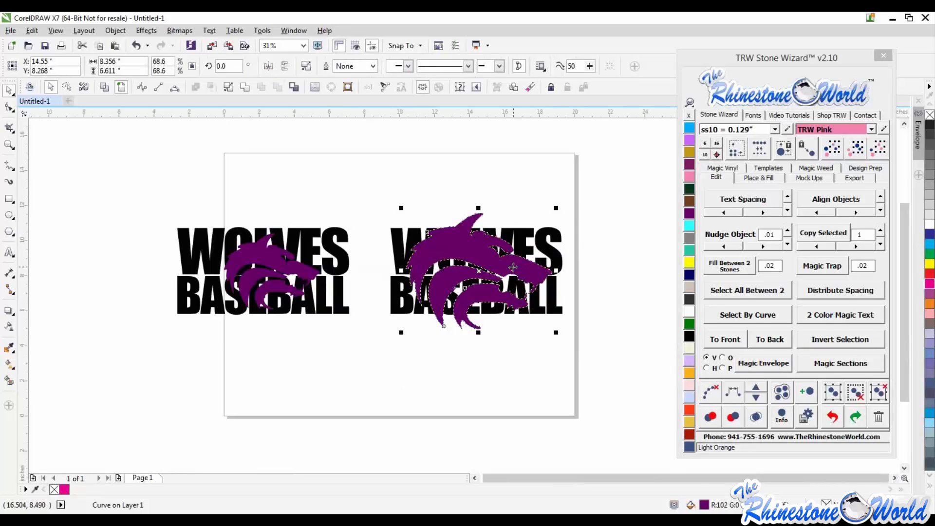
click(336, 366)
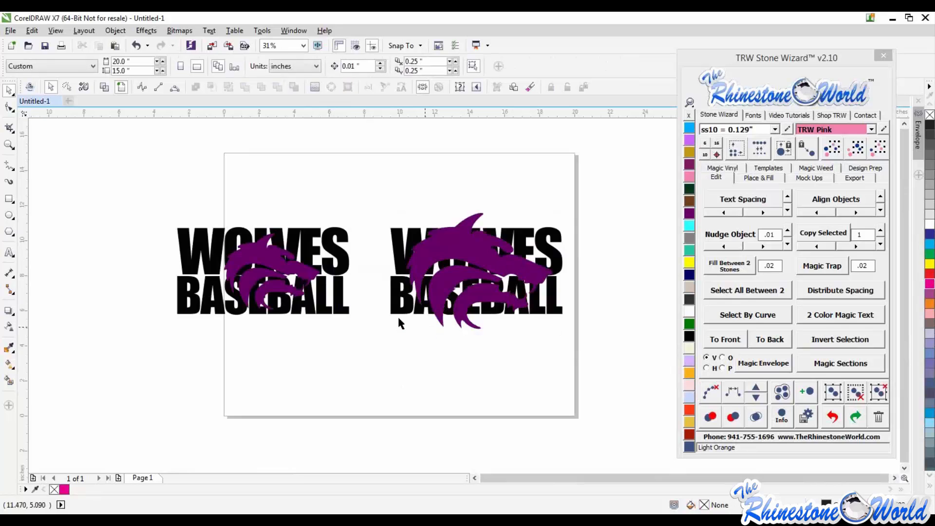
scroll(419, 302, down, 1)
scroll(433, 281, up, 2)
click(433, 281)
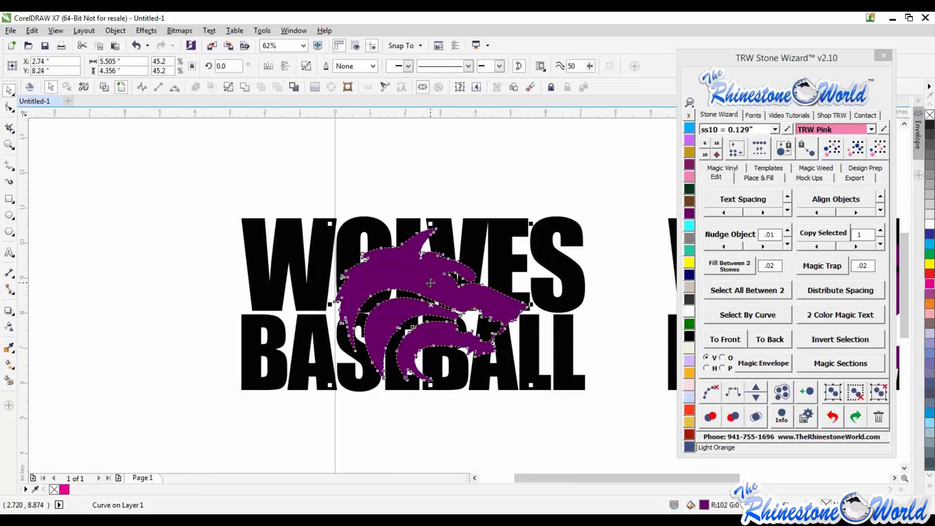
scroll(428, 287, down, 1)
scroll(533, 289, down, 1)
scroll(526, 284, up, 1)
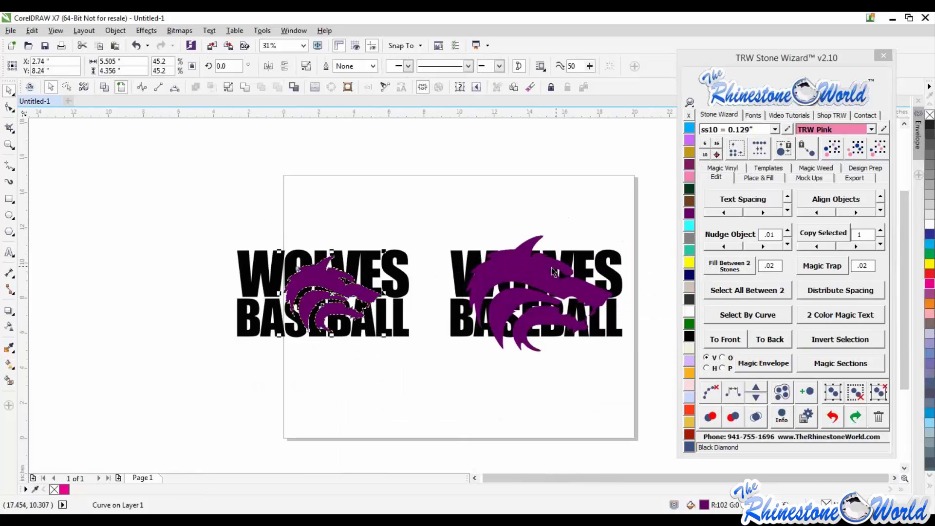
- Set the contour spacing to 0.06 and apply Offset Fill to both wolf heads
click(754, 177)
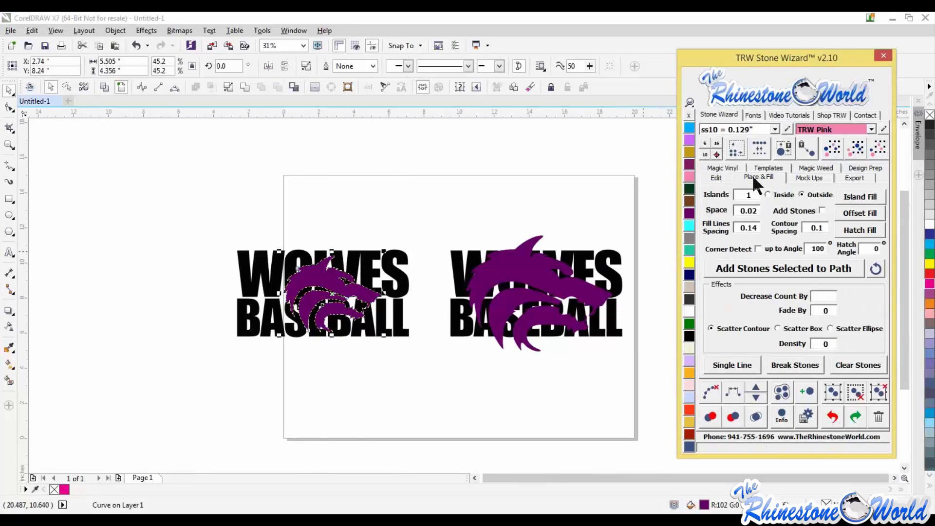
drag(441, 209, 189, 386)
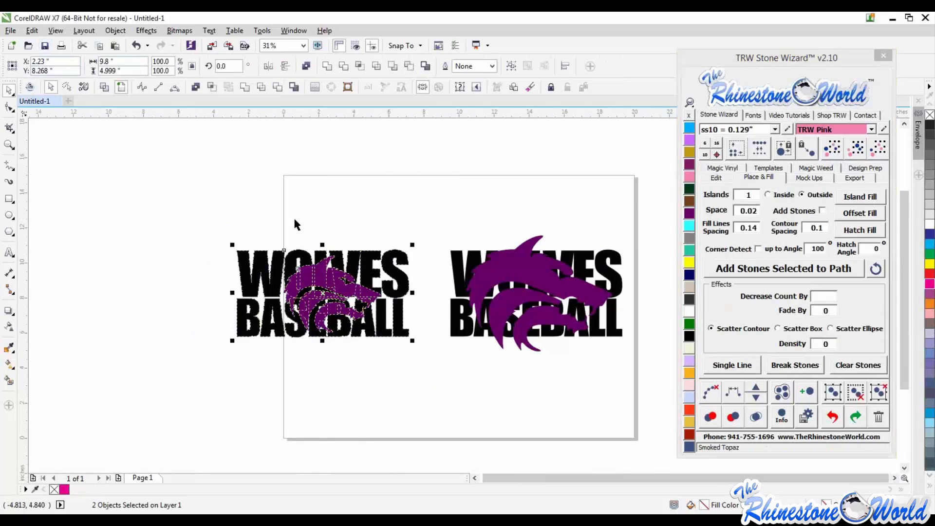
click(316, 275)
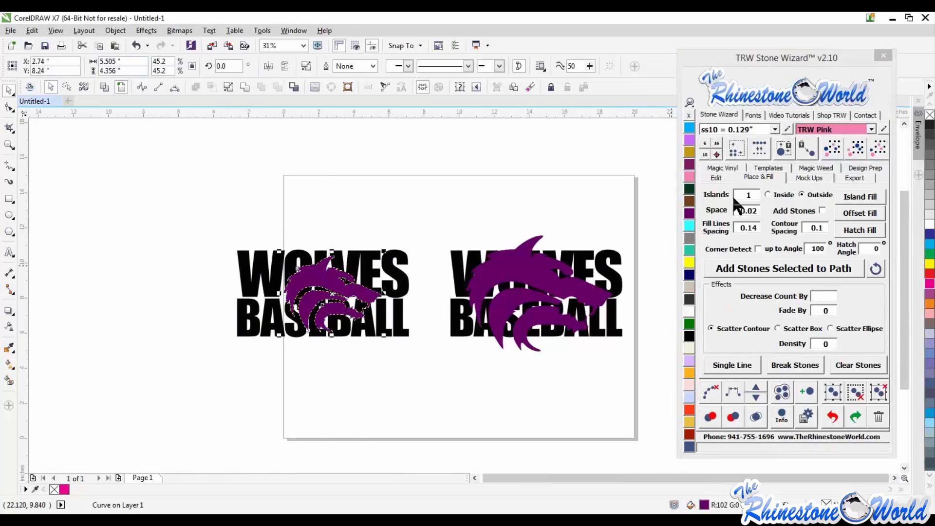
drag(820, 227, 832, 224)
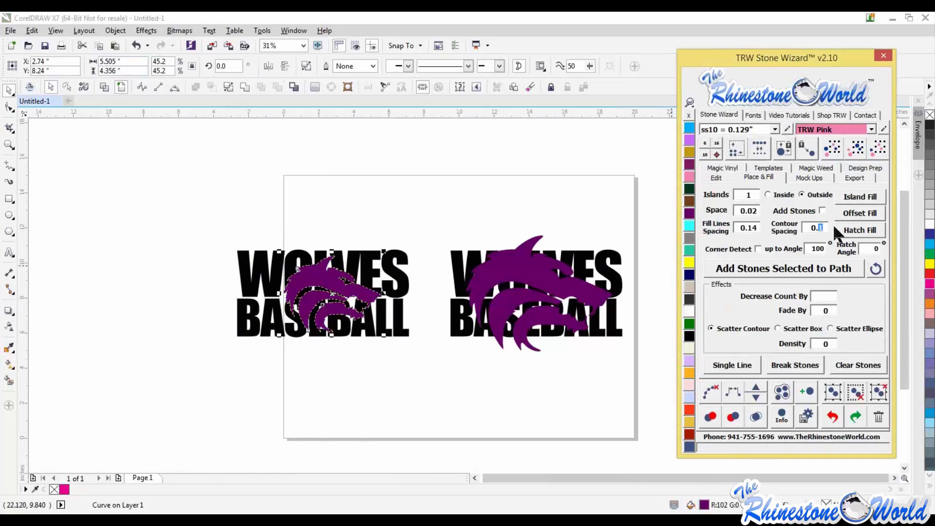
text(06)
click(860, 213)
click(543, 271)
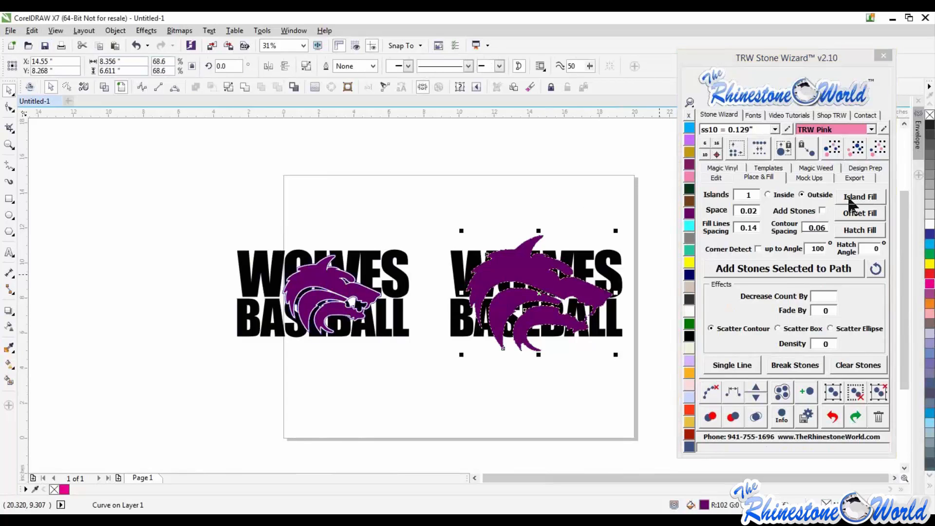
click(848, 199)
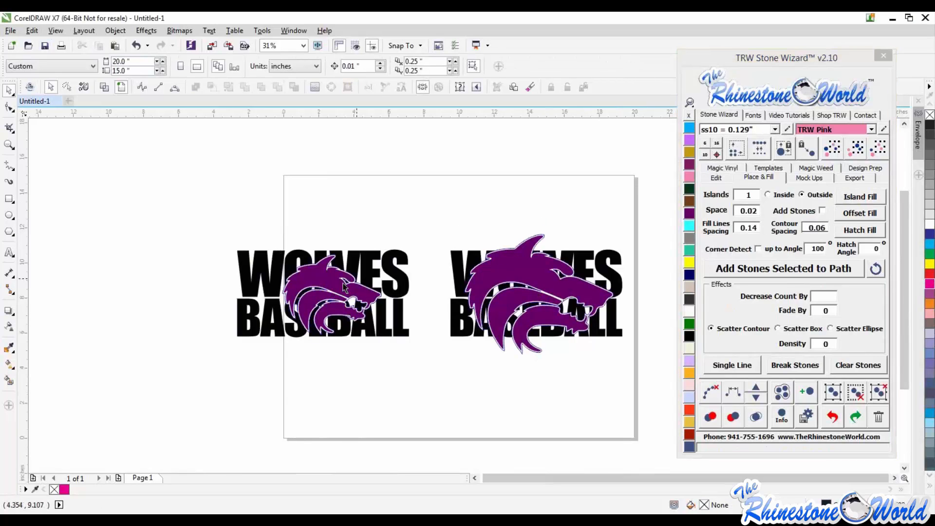
- Delete the first wolf head and trim its offset outline out of the WOLVES BASEBALL text
scroll(341, 285, up, 2)
scroll(384, 310, down, 1)
click(389, 309)
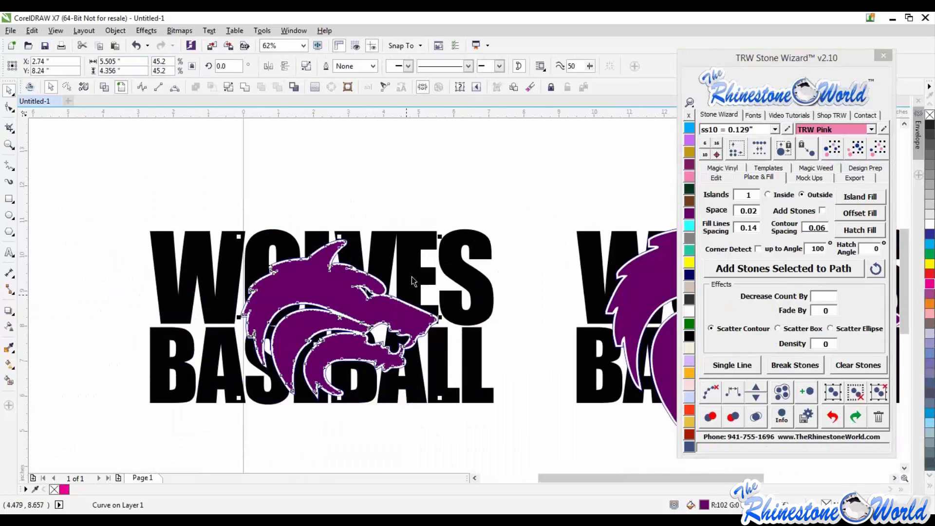
shift+click(412, 277)
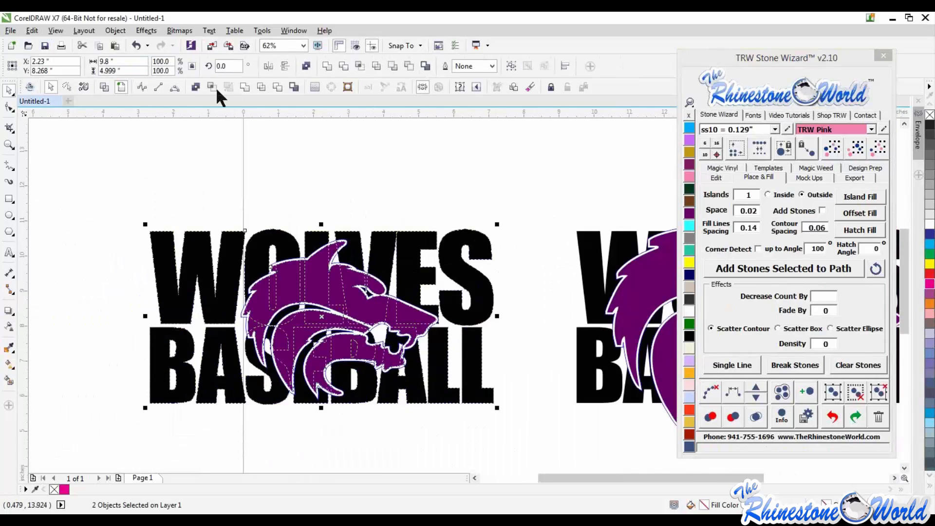
click(140, 324)
click(354, 311)
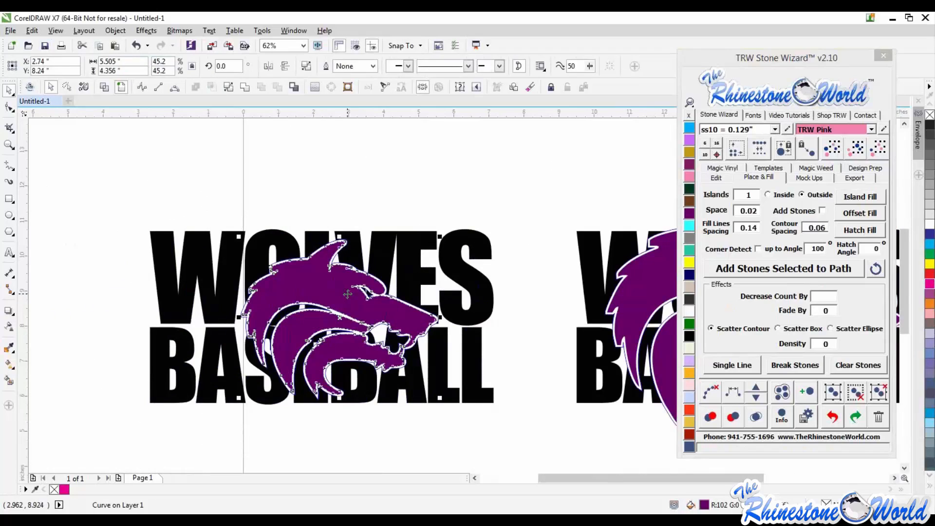
key(Delete)
click(355, 311)
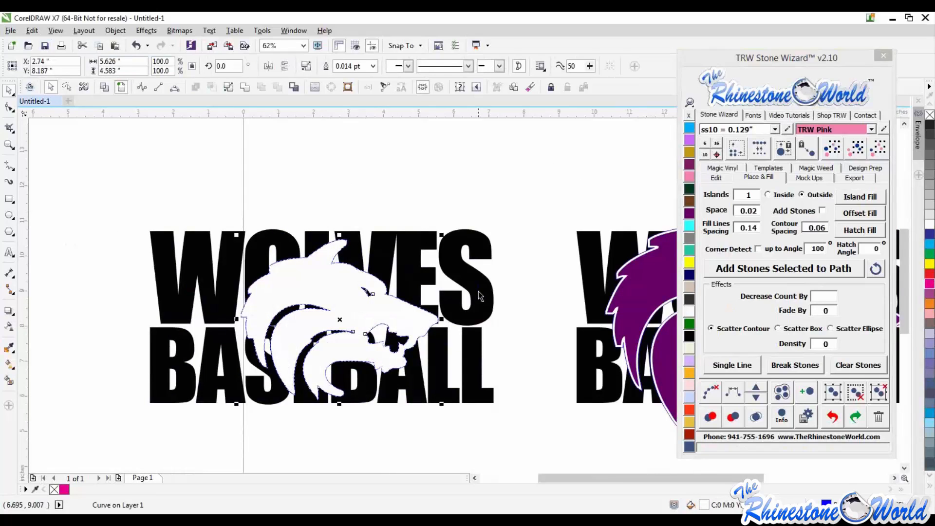
shift+click(478, 290)
click(276, 87)
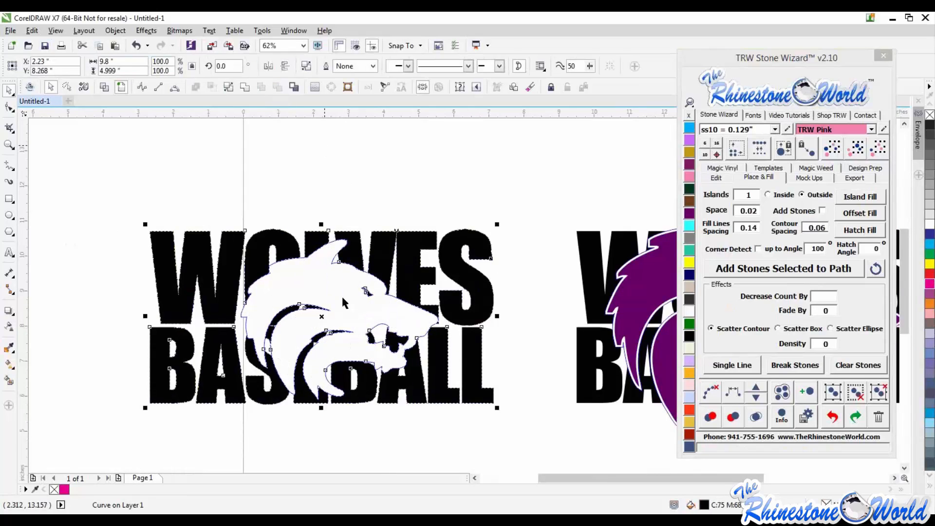
drag(241, 267, 241, 268)
key(Delete)
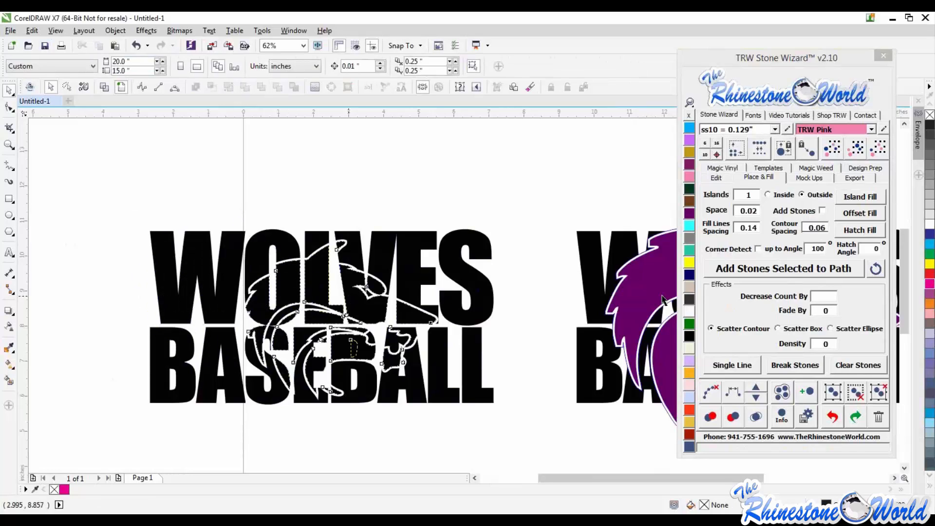
- Fill the cut-out text pieces on the first design with TRW Blue
click(343, 310)
click(689, 127)
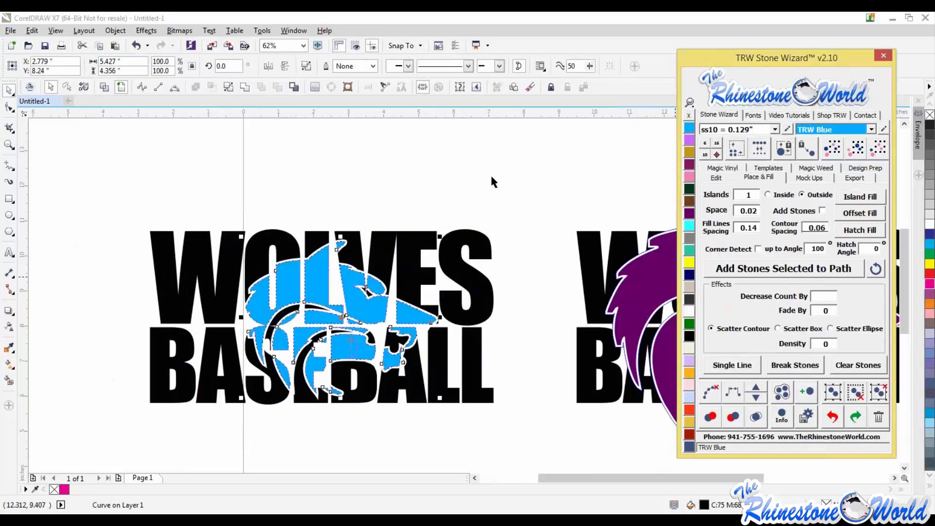
click(374, 224)
- Undo the blue fill, trim and deletion on the first design
scroll(374, 224, down, 2)
scroll(486, 239, up, 2)
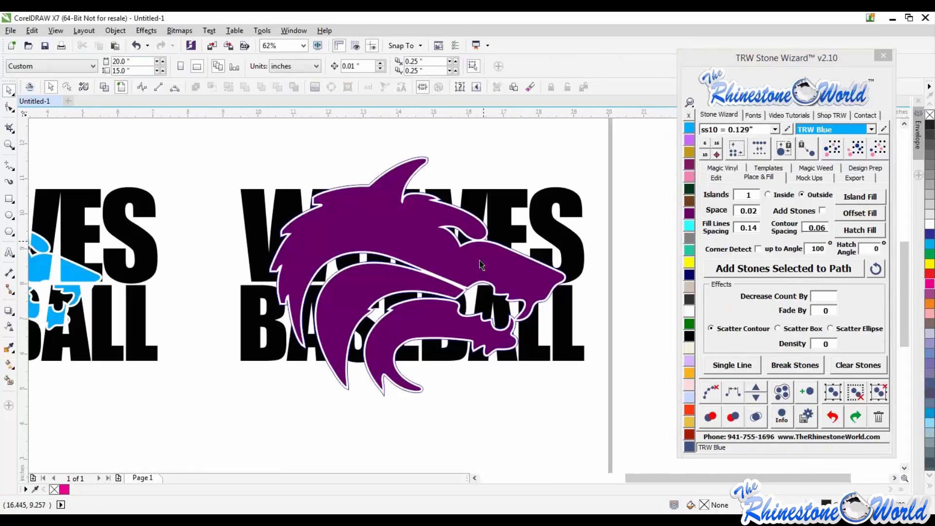
click(492, 256)
shift+click(569, 249)
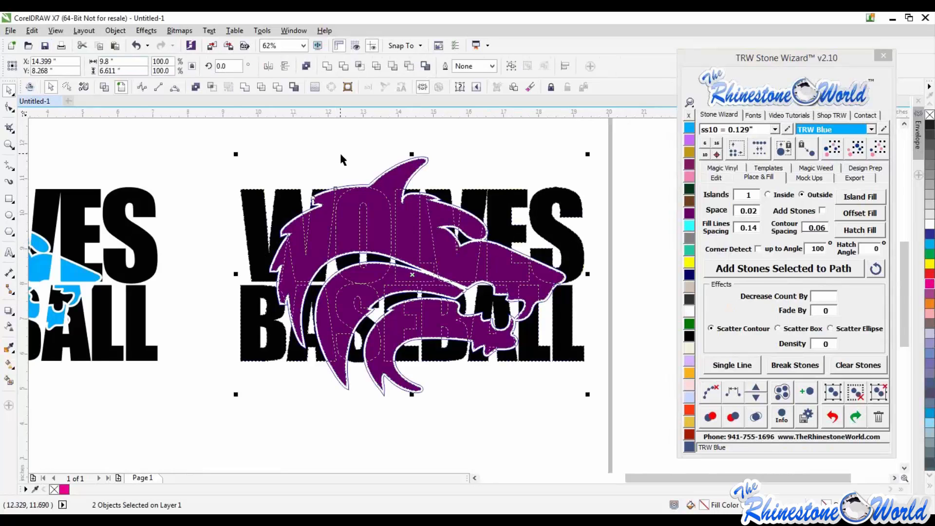
click(340, 151)
scroll(356, 185, down, 2)
key(ctrl+z)
key(ctrl+z)
key(ctrl+z)
key(ctrl+z)
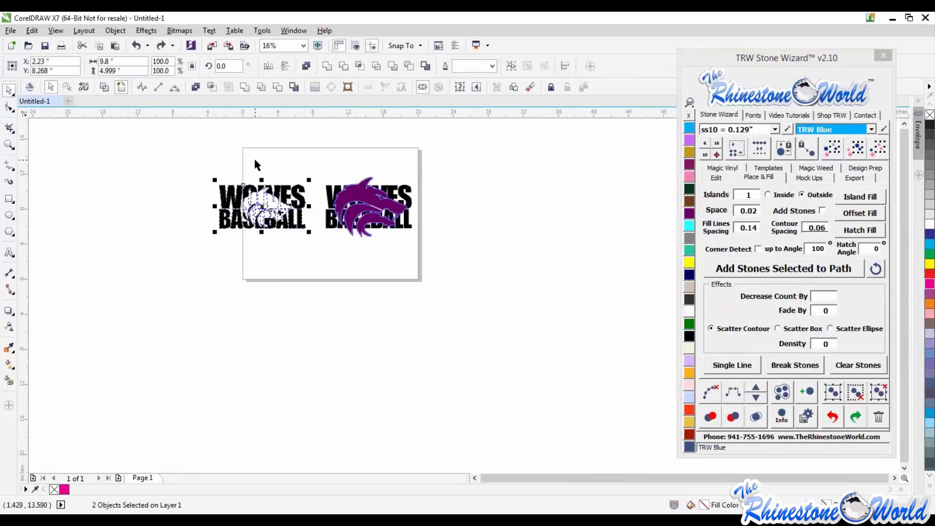
click(238, 167)
scroll(239, 167, up, 1)
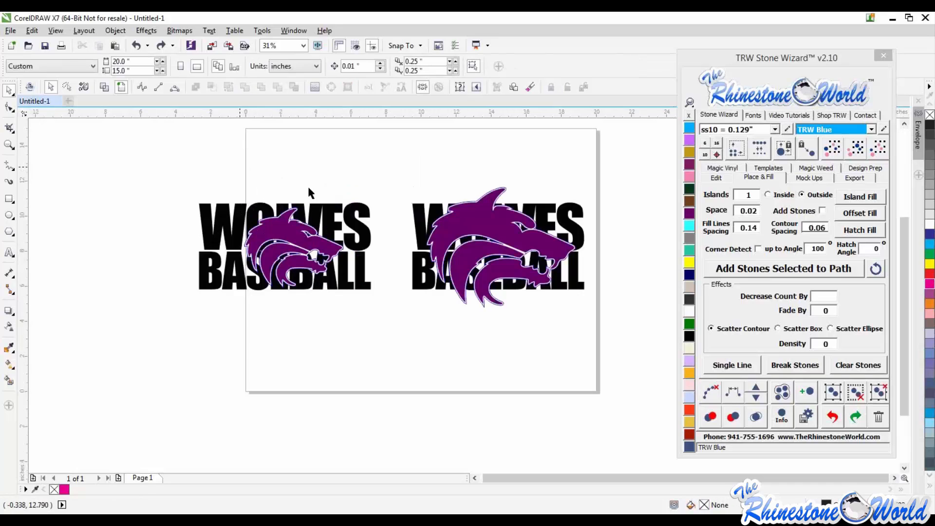
- Try moving part of the first design, then undo the move
drag(168, 182, 390, 311)
key(Escape)
drag(295, 234, 312, 264)
key(ctrl+z)
key(ctrl+z)
key(ctrl+z)
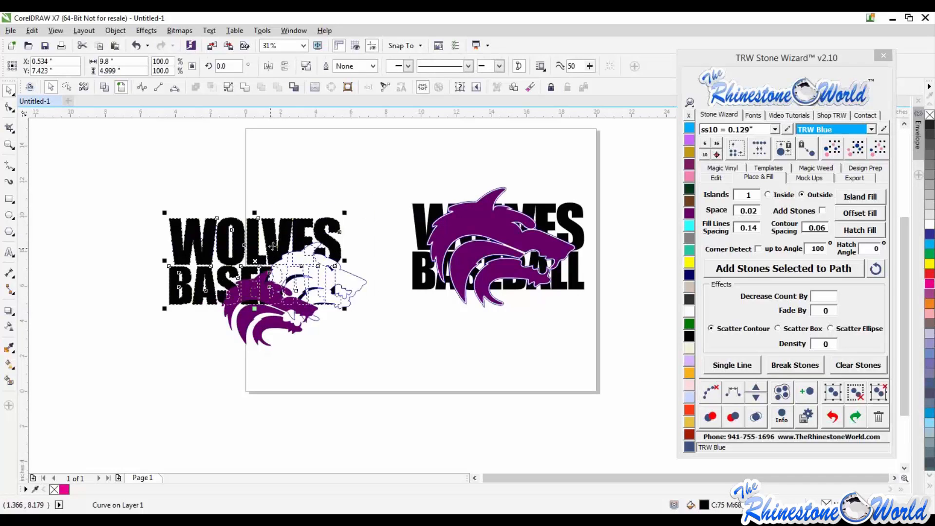
key(Escape)
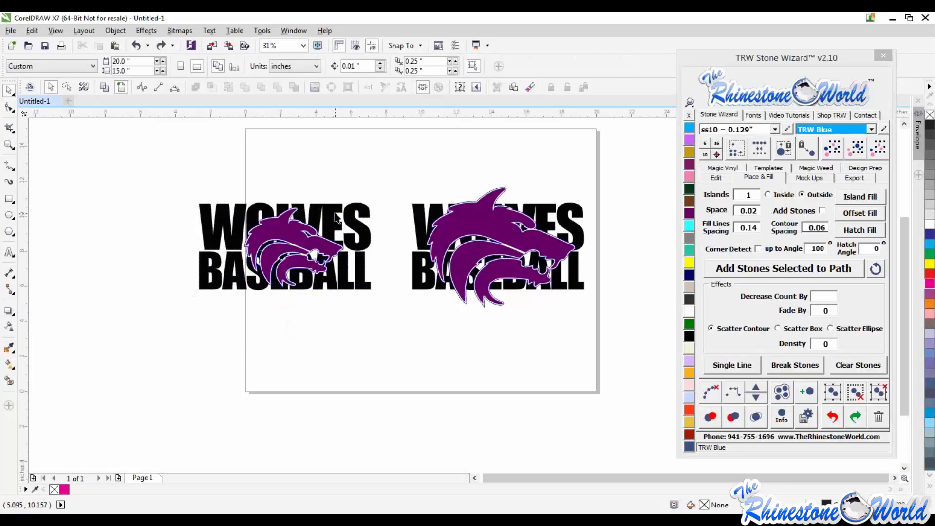
- Select both wolf heads together and try a shaping command on them
scroll(362, 168, up, 1)
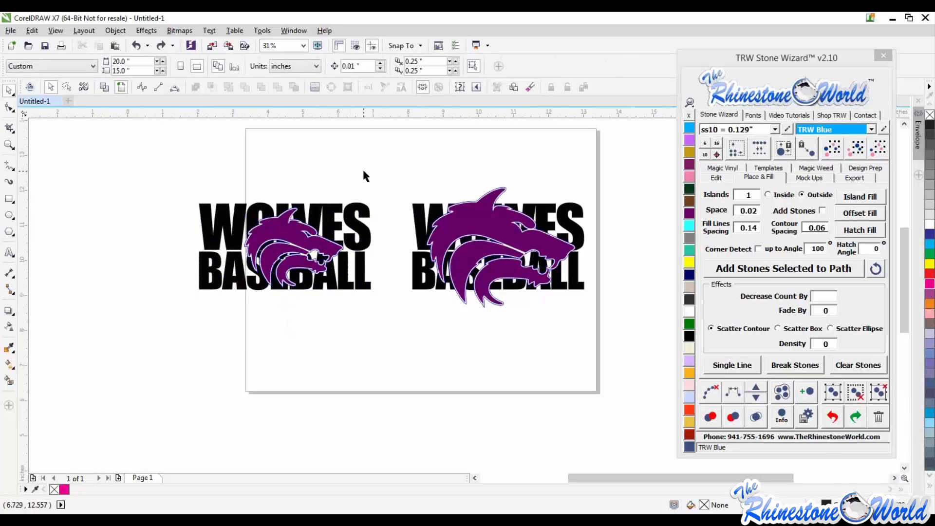
scroll(362, 168, down, 1)
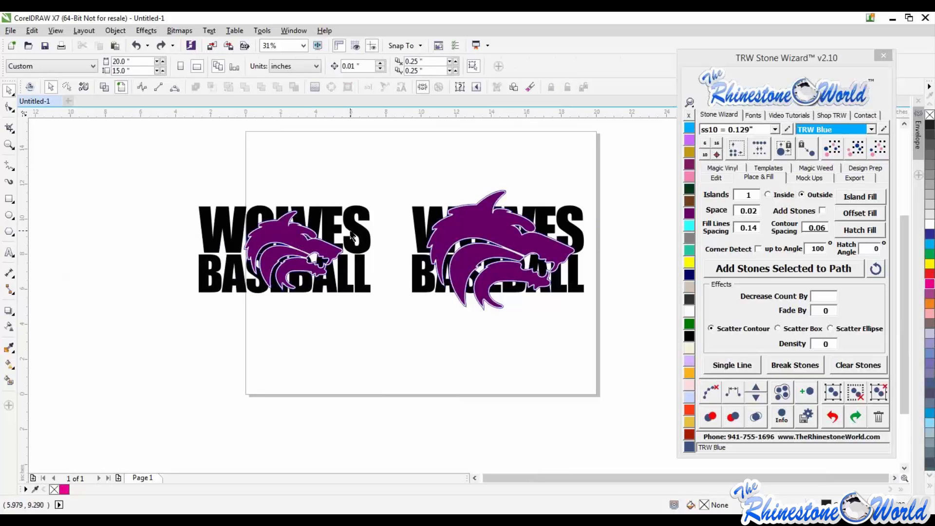
click(292, 235)
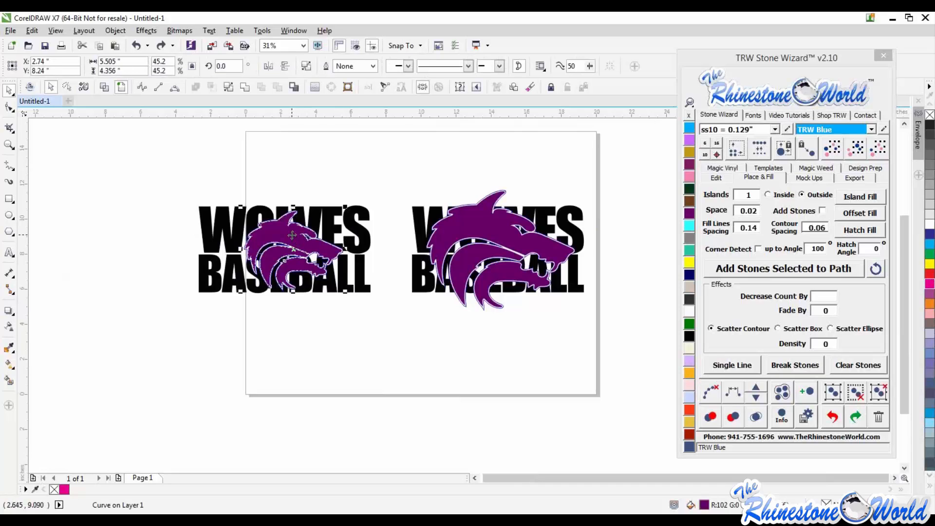
shift+click(483, 225)
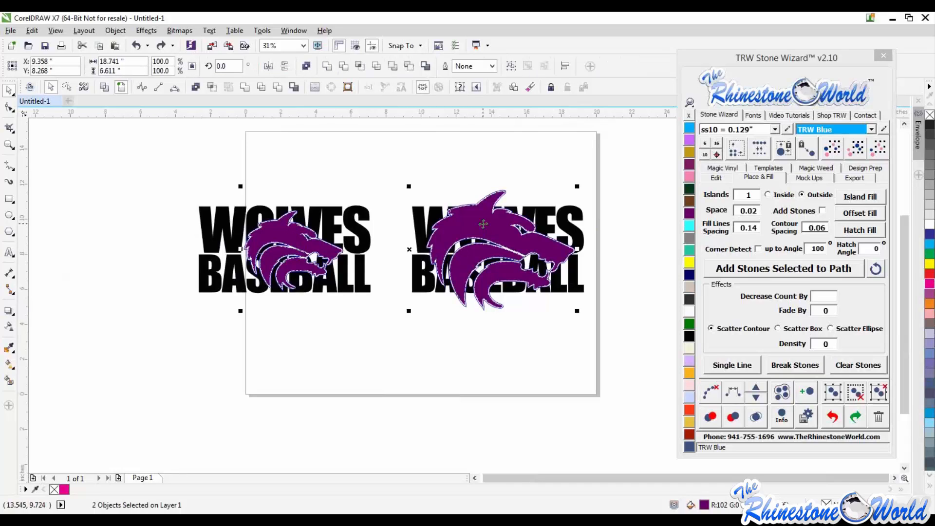
click(197, 87)
key(Escape)
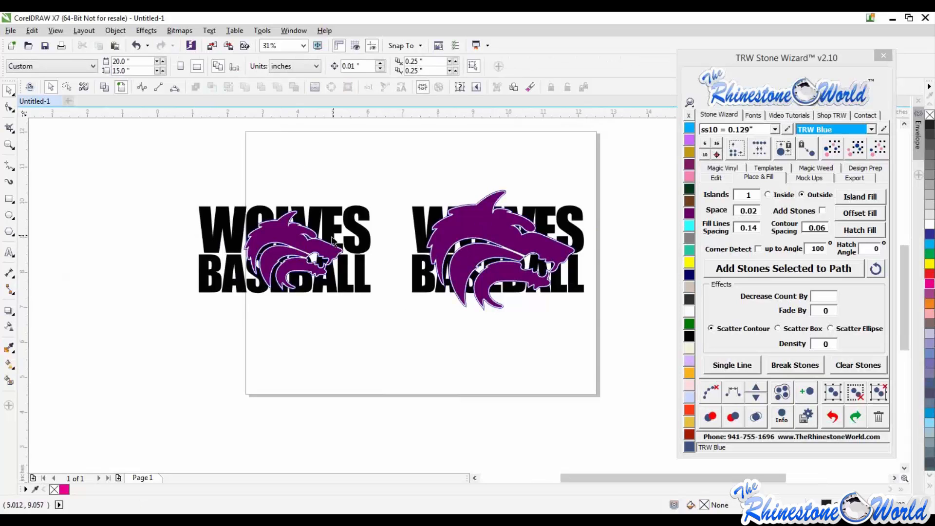
- Undo the offset outlines on both wolf heads
scroll(322, 246, up, 1)
click(317, 250)
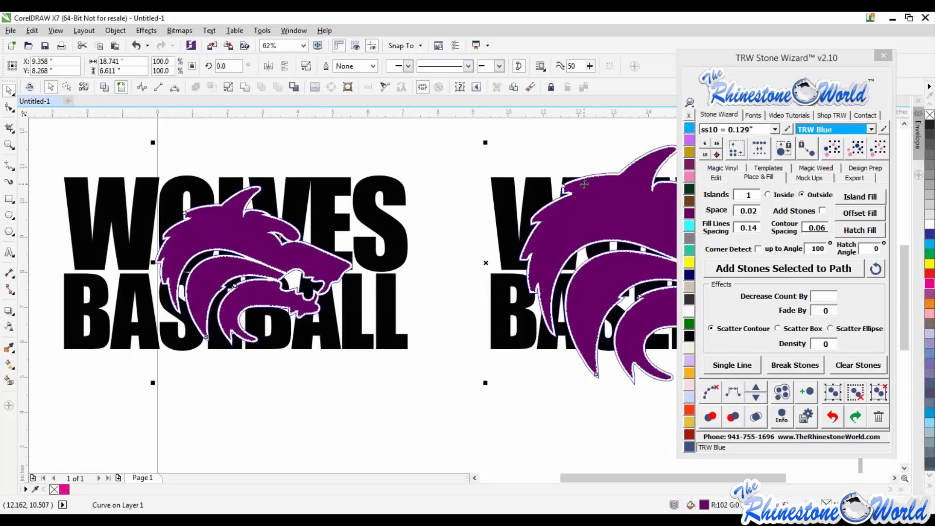
scroll(583, 182, up, 1)
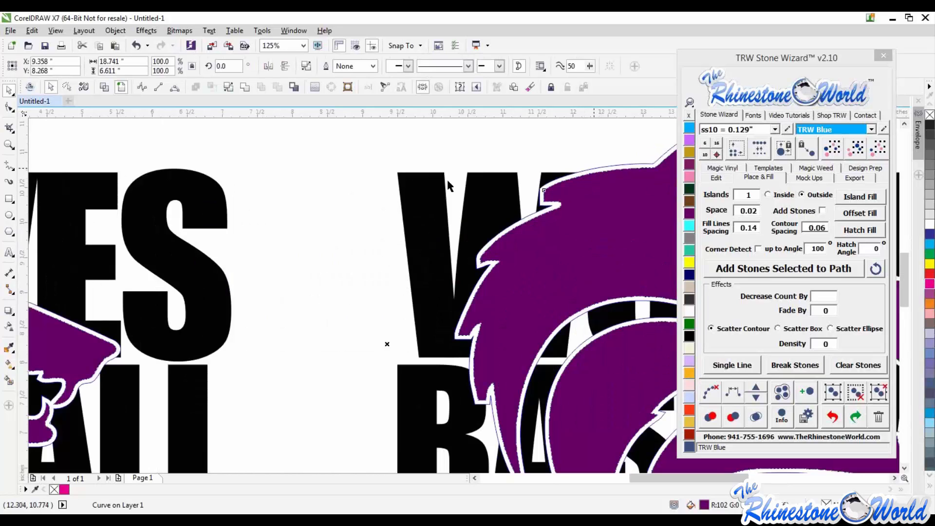
scroll(439, 140, down, 2)
key(ctrl+z)
key(ctrl+z)
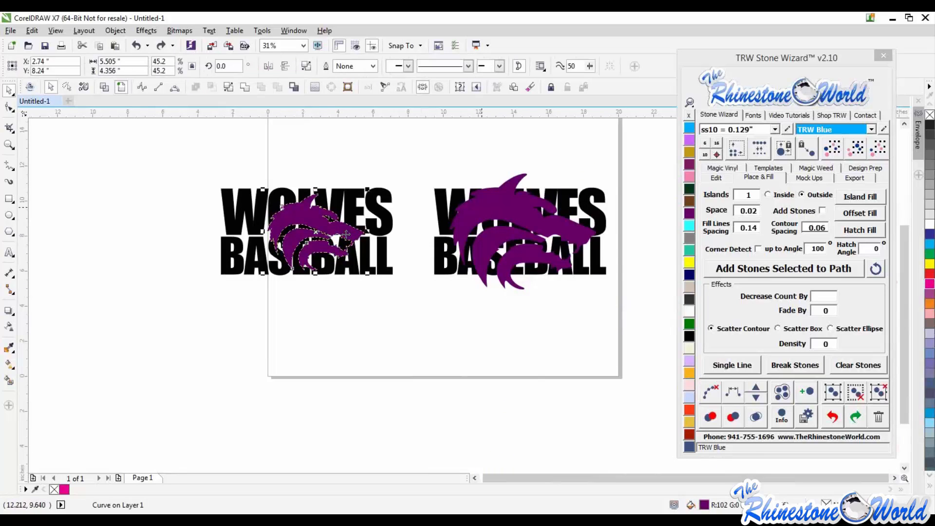
- Try moving both wolf heads lower over the text, then undo the moves
drag(337, 254, 328, 283)
drag(470, 210, 483, 231)
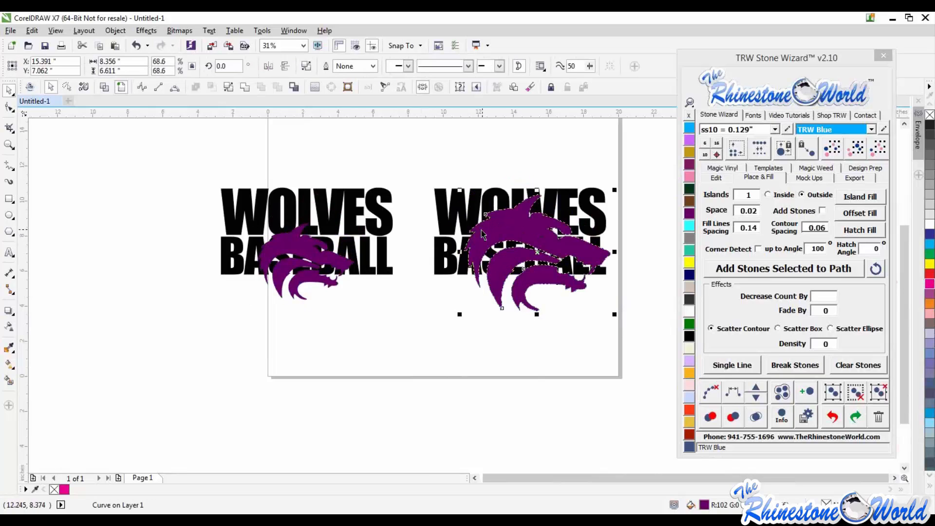
key(ctrl+z)
key(ctrl+z)
- Combine the text objects of both designs into a single curve
click(387, 167)
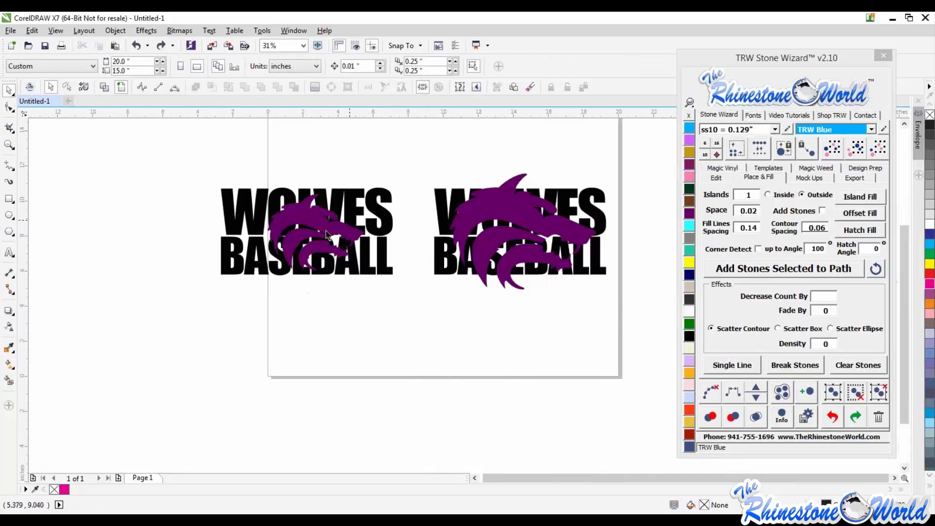
click(370, 200)
shift+click(438, 203)
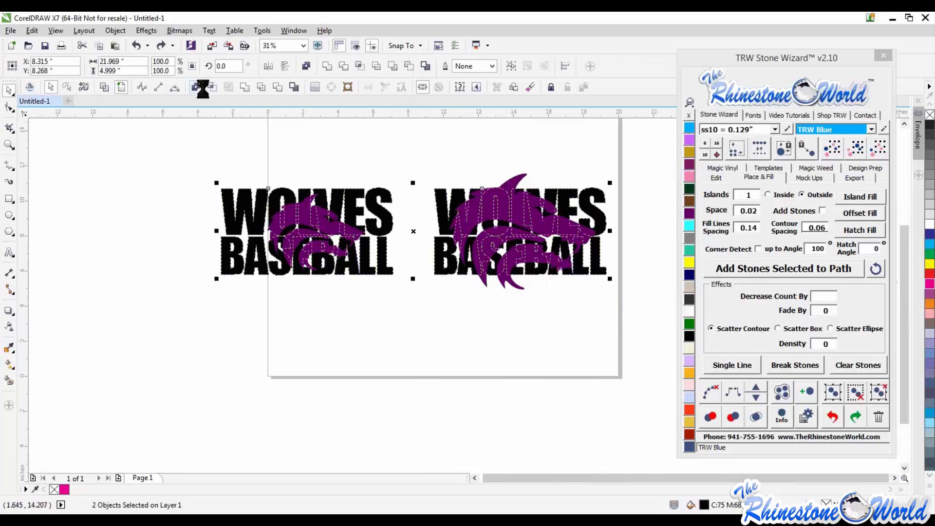
key(ctrl+l)
click(404, 148)
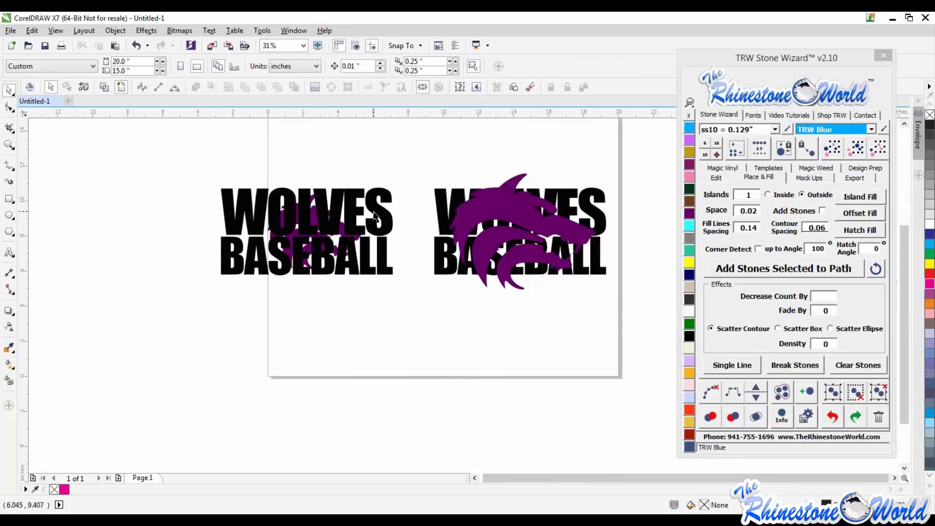
- Send the combined text behind the wolf heads with the Stone Wizard's To Back command
click(374, 211)
click(716, 178)
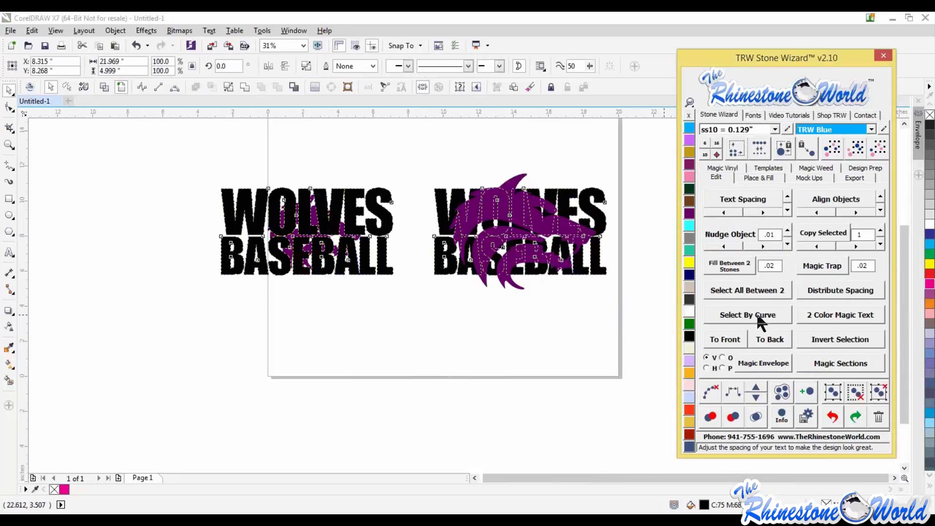
click(565, 322)
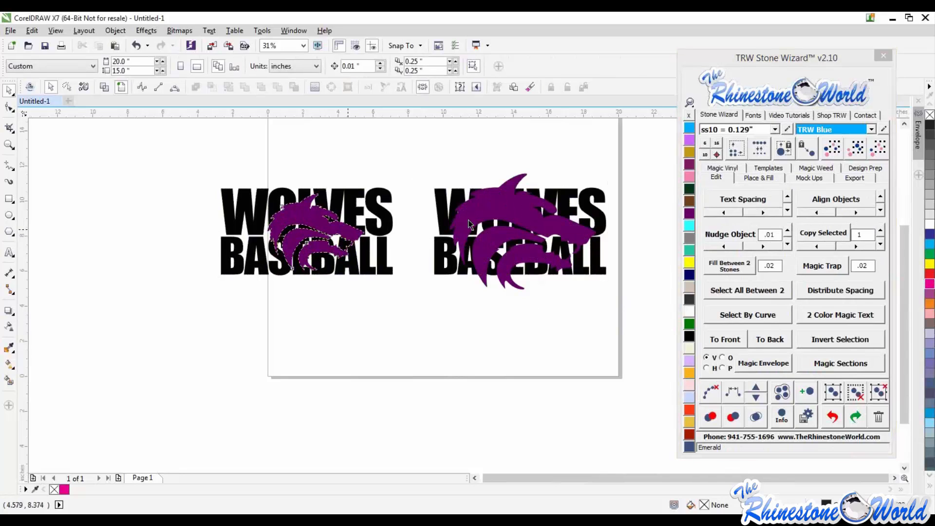
- Select both wolf heads and add offset outlines around them with the Stone Wizard's Offset Fill
click(491, 207)
click(195, 88)
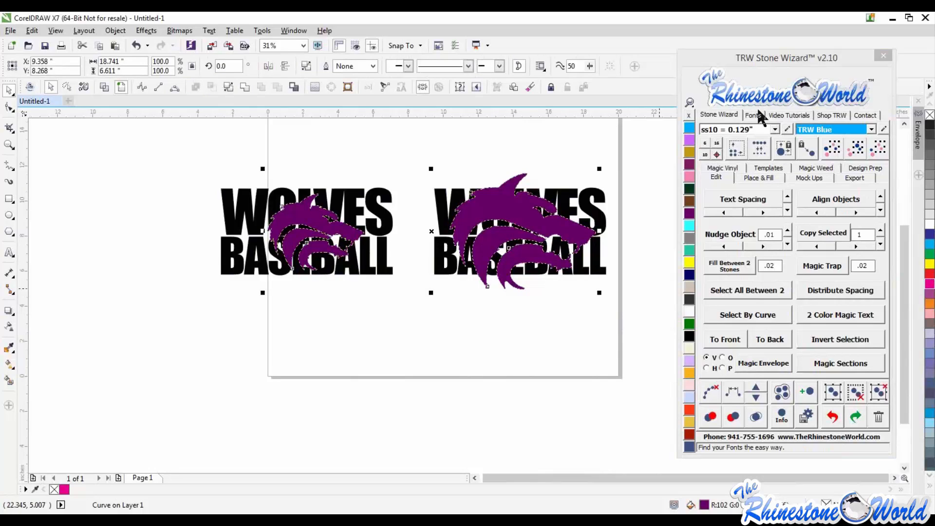
click(760, 176)
click(852, 200)
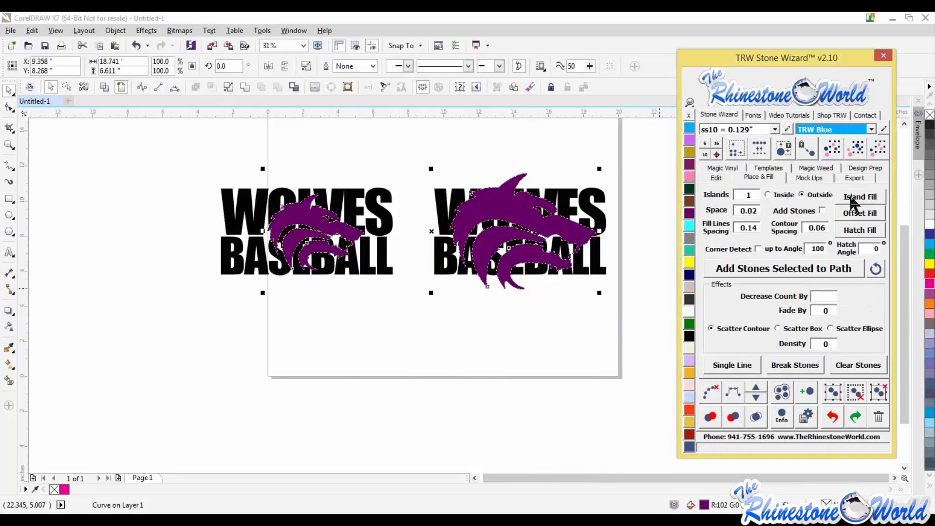
click(573, 163)
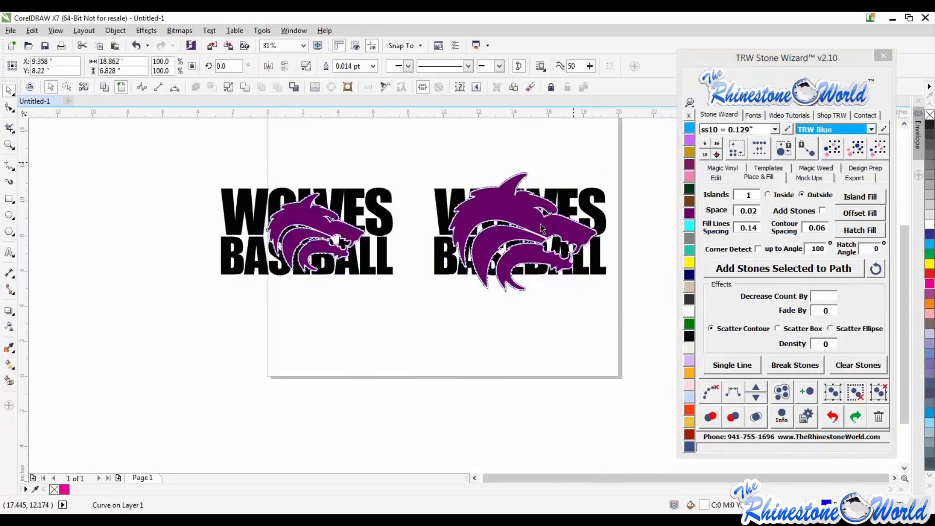
- Select the outlined wolf heads and trim them out of the text
click(331, 216)
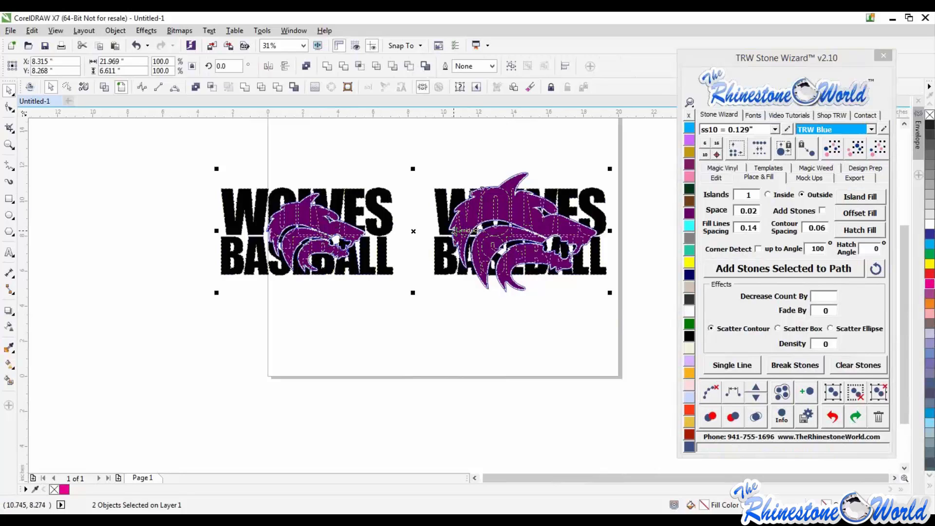
click(213, 87)
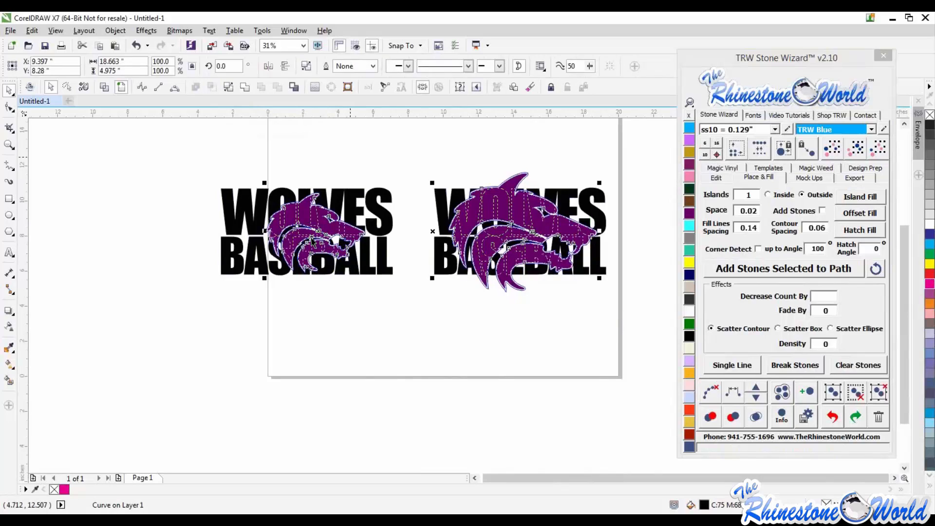
click(431, 286)
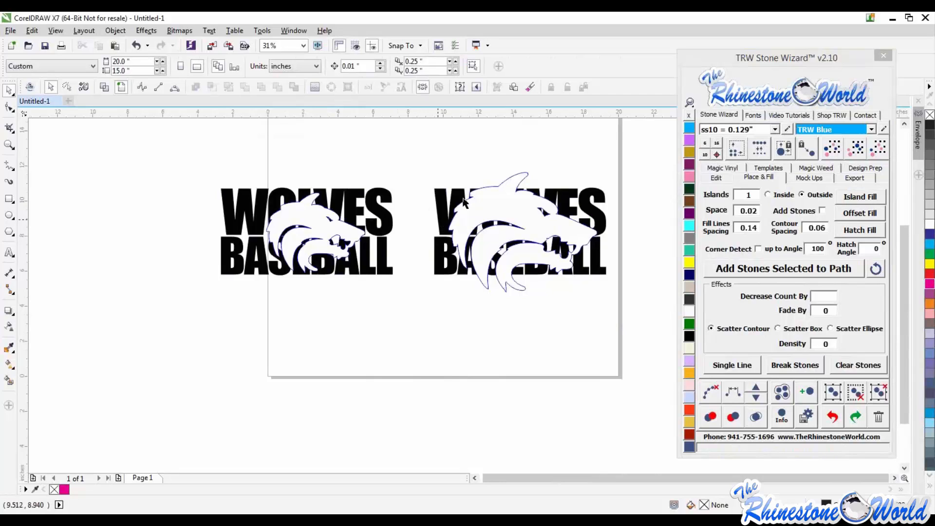
- Apply a shaping command to a wolf outline and the text, then undo a trial move of the result
click(318, 217)
shift+click(387, 224)
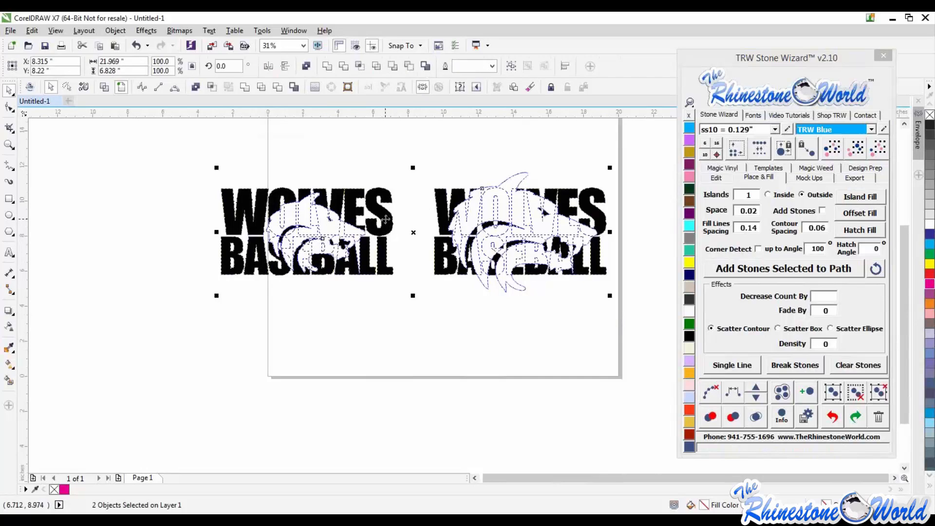
click(278, 85)
drag(325, 229, 330, 319)
key(ctrl+z)
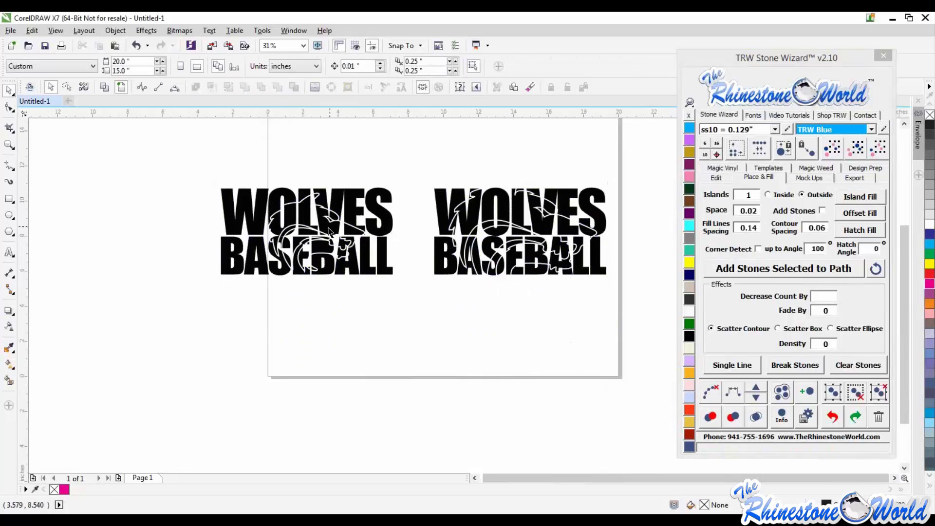
- Try filling the knocked-out wolf pieces with Amethyst, then undo the fill
click(691, 214)
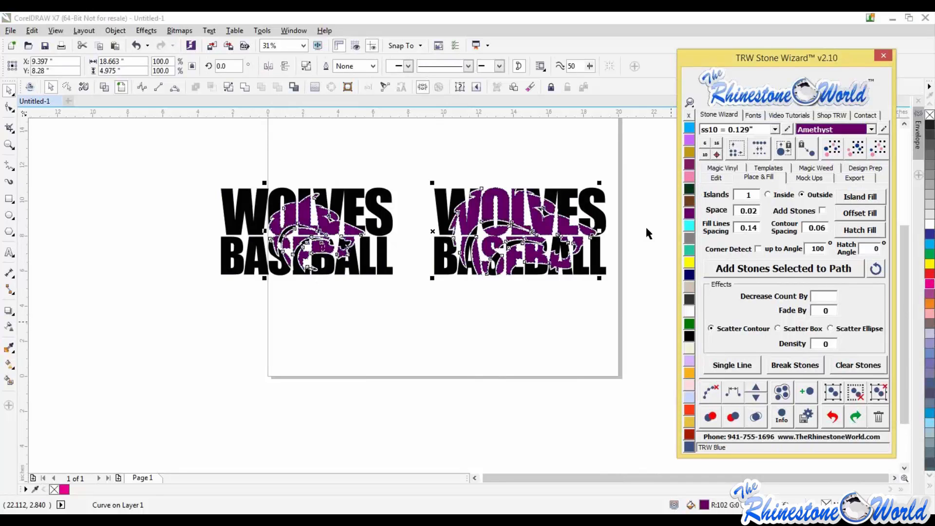
key(ctrl+z)
click(556, 316)
scroll(556, 315, down, 2)
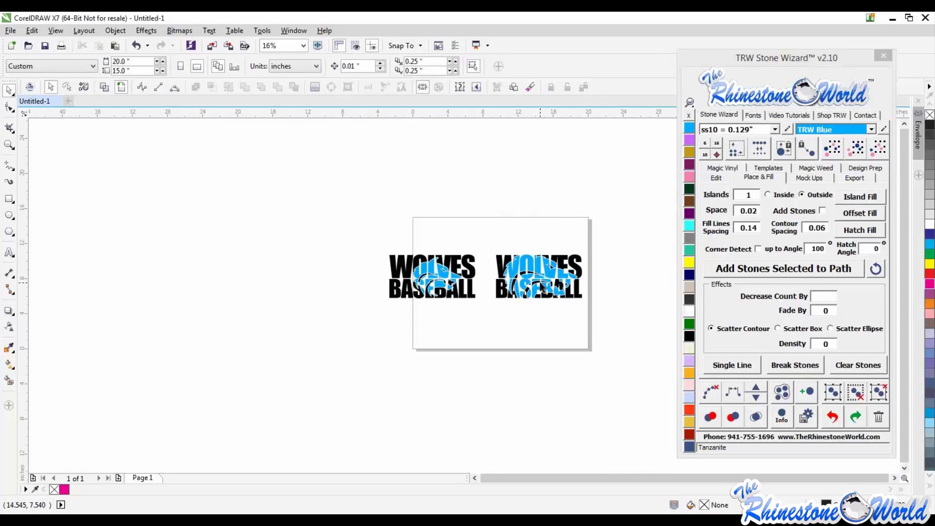
scroll(543, 287, up, 2)
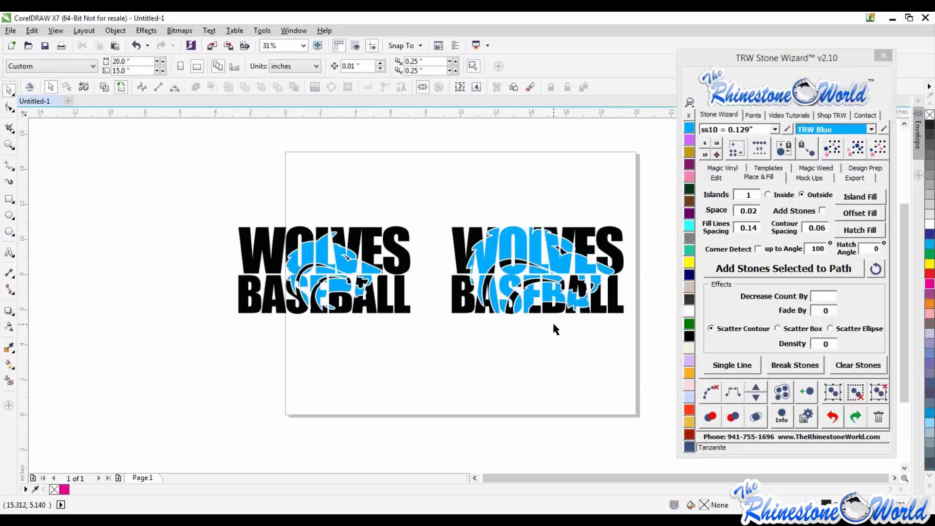
click(455, 258)
key(Escape)
scroll(431, 222, down, 1)
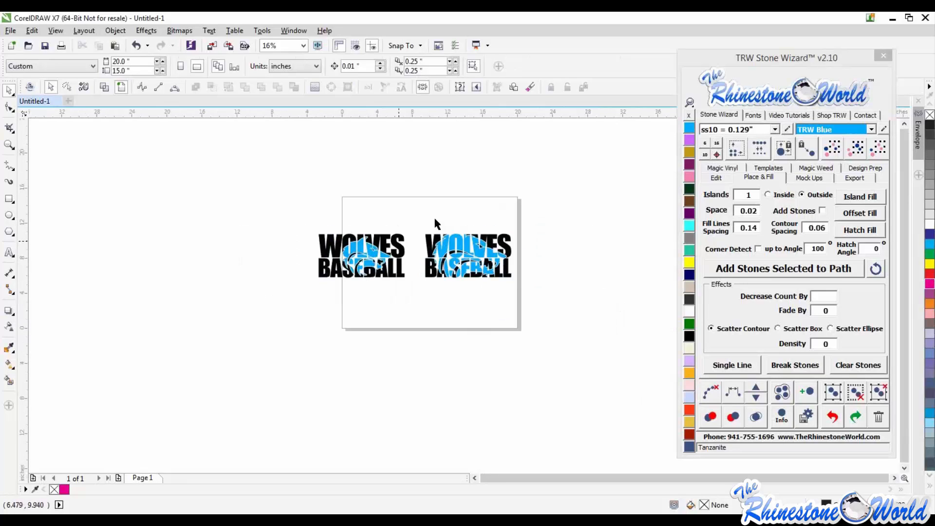
scroll(416, 244, up, 1)
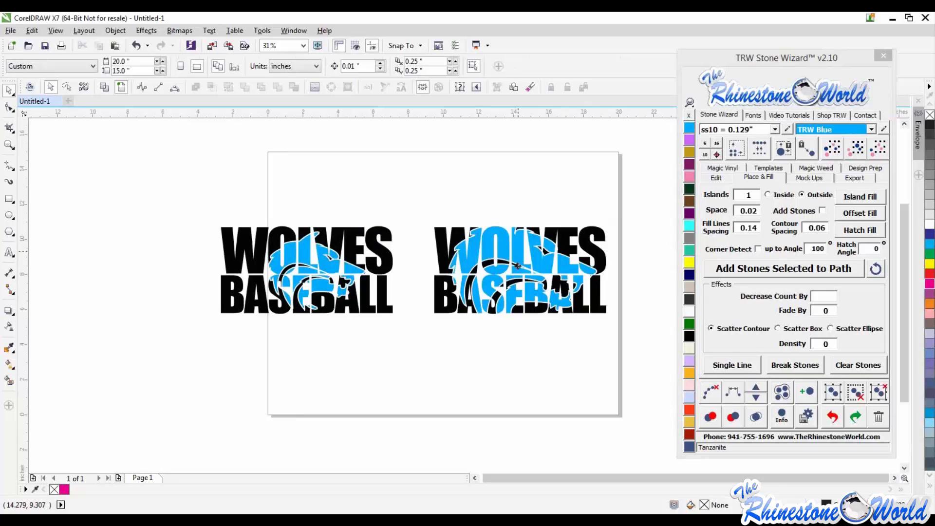
- Try pulling the wolf pieces down out of the text, then undo both moves
drag(521, 255, 514, 341)
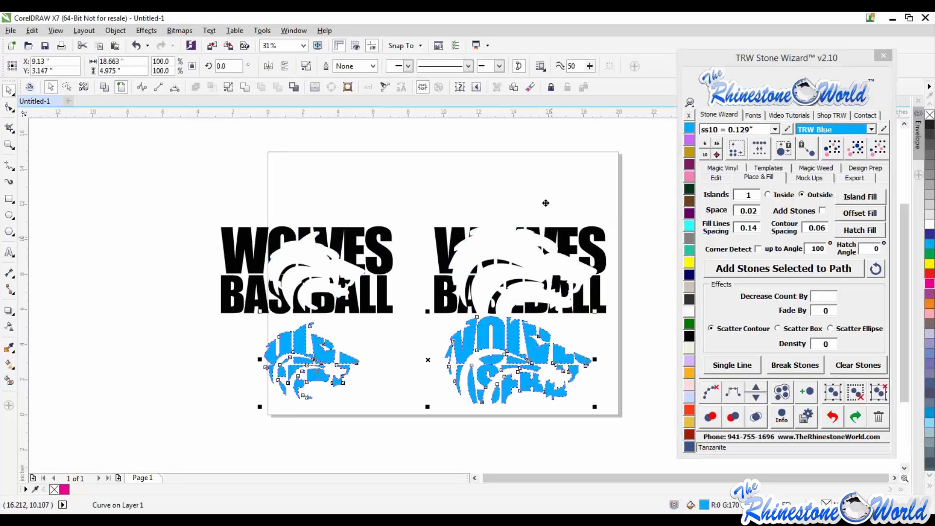
drag(578, 291, 572, 256)
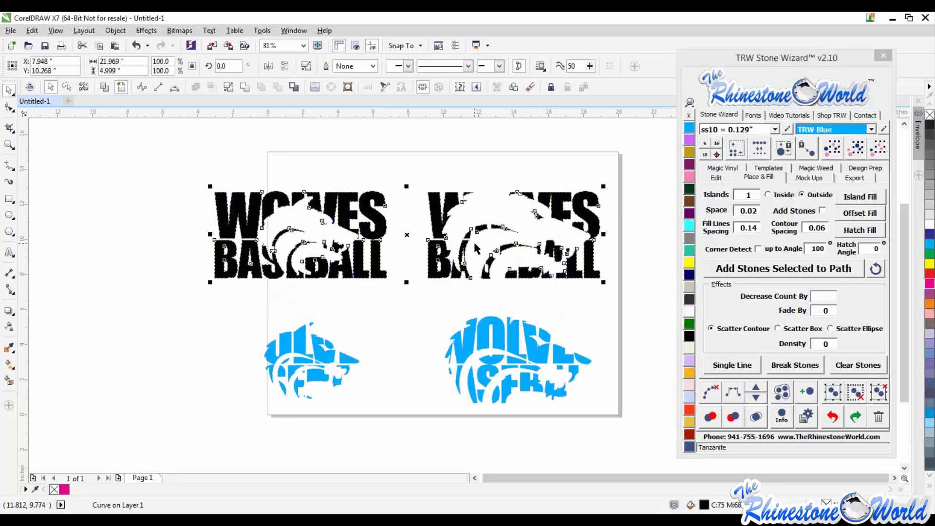
key(ctrl+z)
key(ctrl+z)
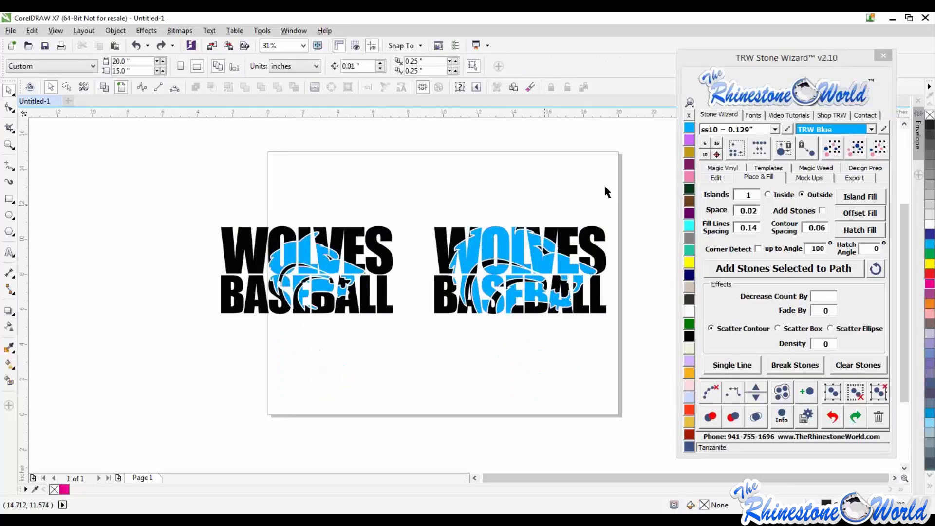
- Select everything on the page and combine it into one curve
drag(614, 176, 195, 370)
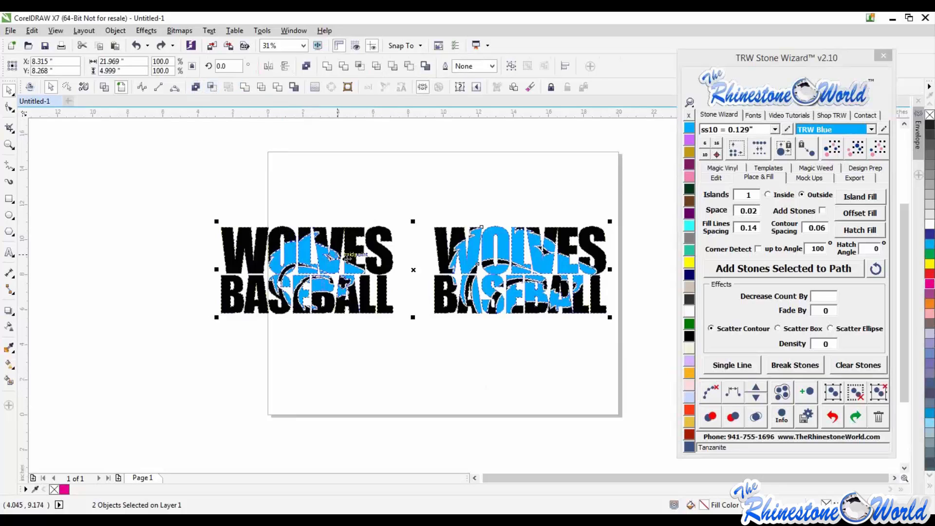
key(ctrl+l)
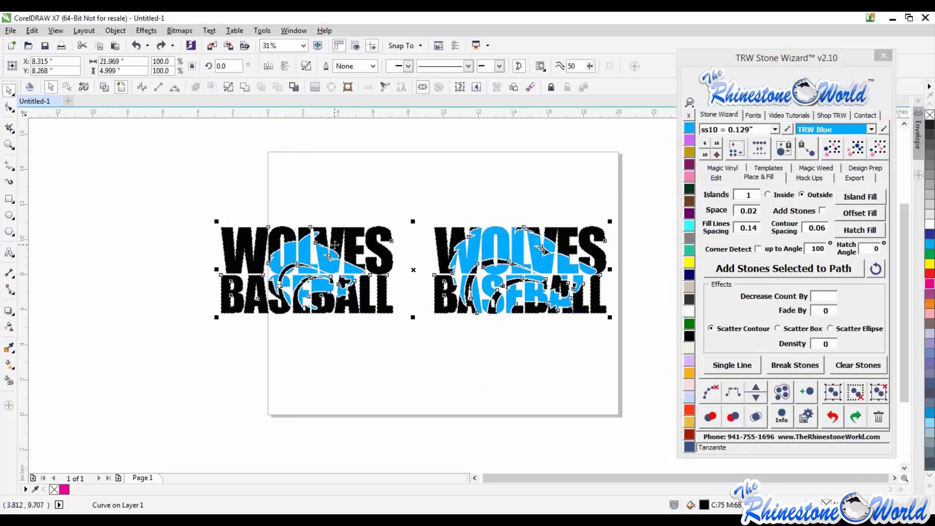
- Try breaking the combined design apart, then undo it
click(229, 86)
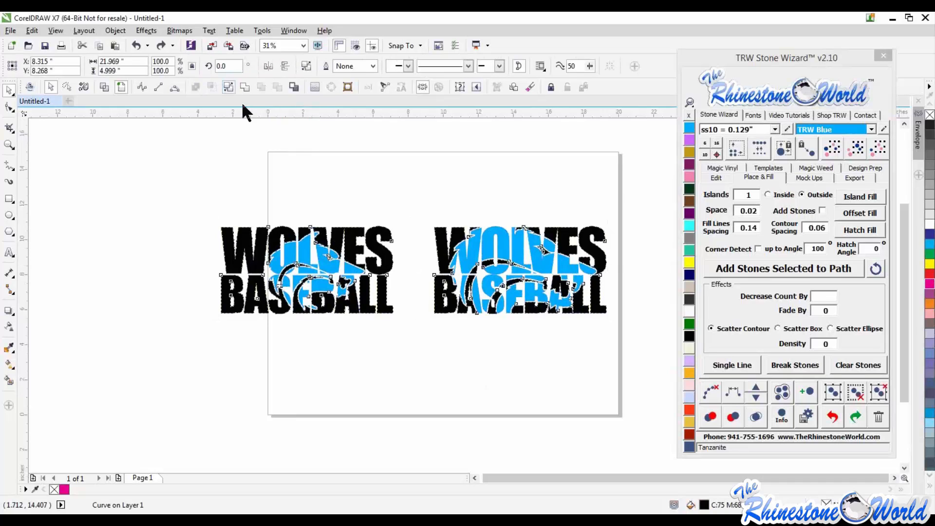
click(292, 170)
scroll(224, 298, up, 2)
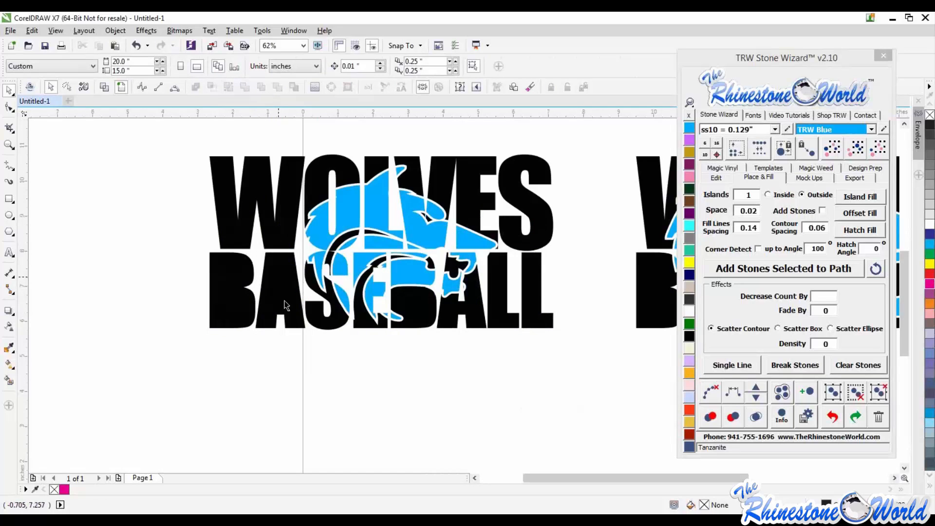
key(ctrl+z)
click(362, 369)
scroll(309, 336, down, 2)
scroll(454, 316, up, 1)
scroll(453, 320, up, 1)
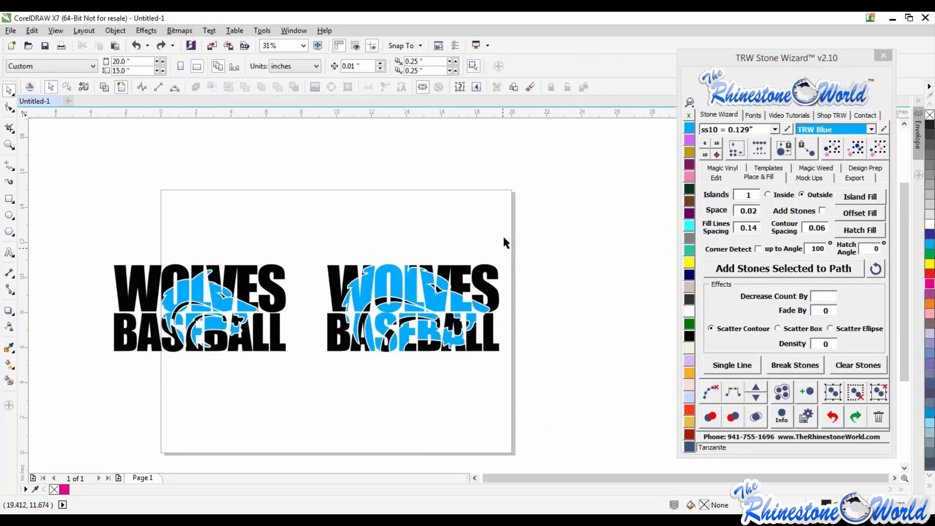
- Crop the page contents to keep only the right-hand design
click(483, 288)
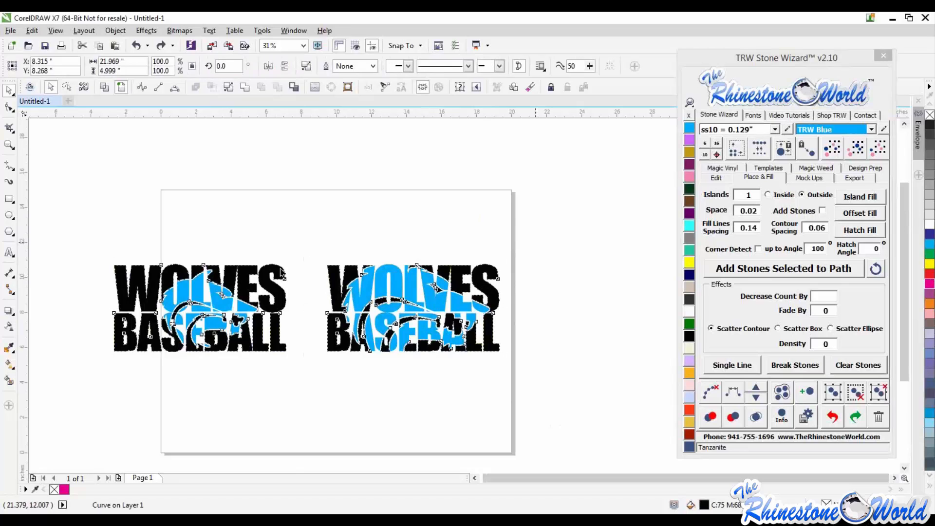
drag(521, 198, 87, 376)
click(9, 129)
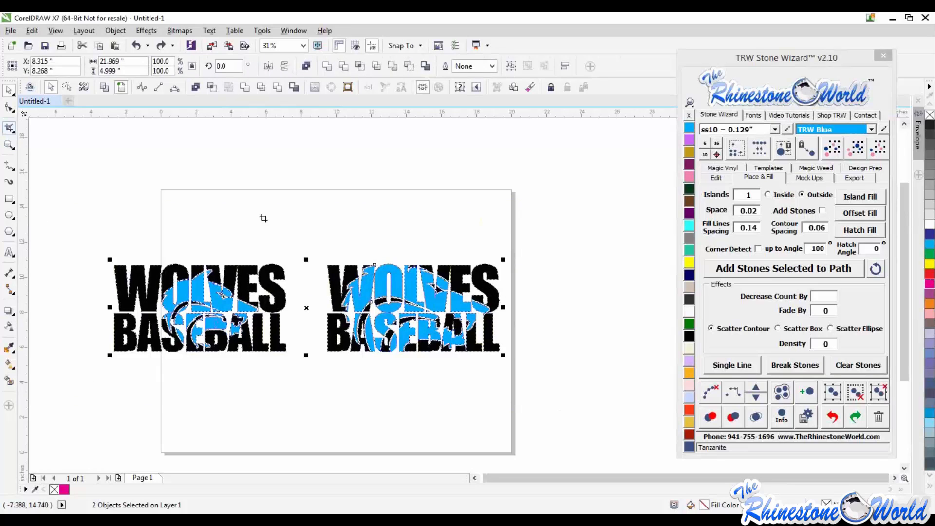
drag(306, 243, 525, 383)
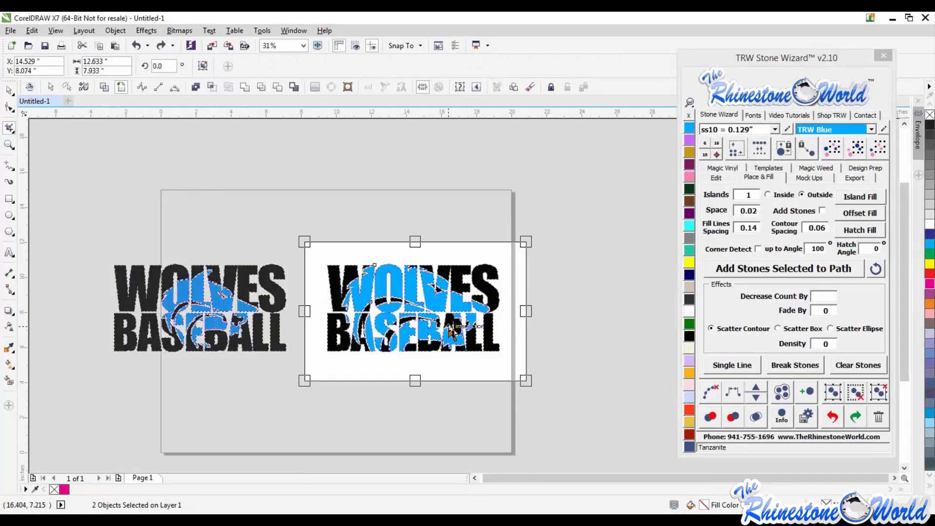
key(Return)
click(9, 91)
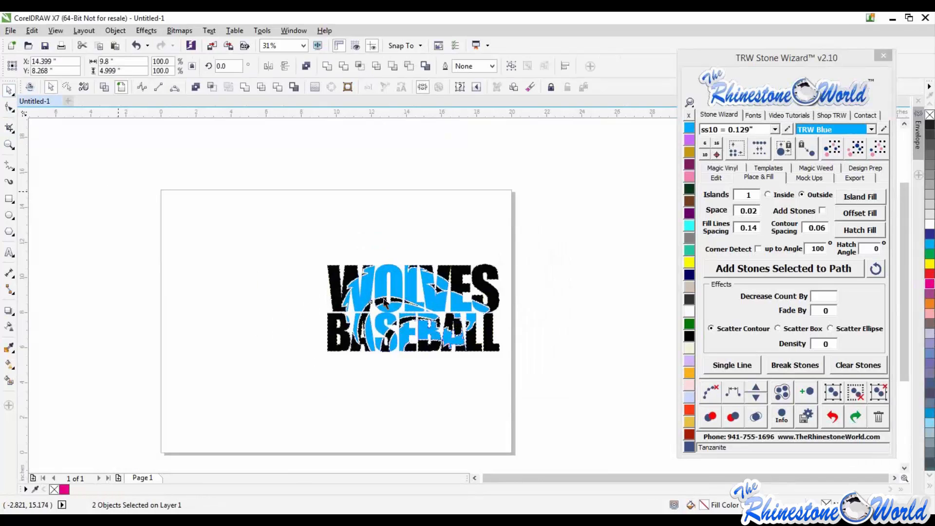
- Try moving the wolf pieces down out of the text, then undo the move and deselect
click(210, 232)
drag(398, 289, 390, 249)
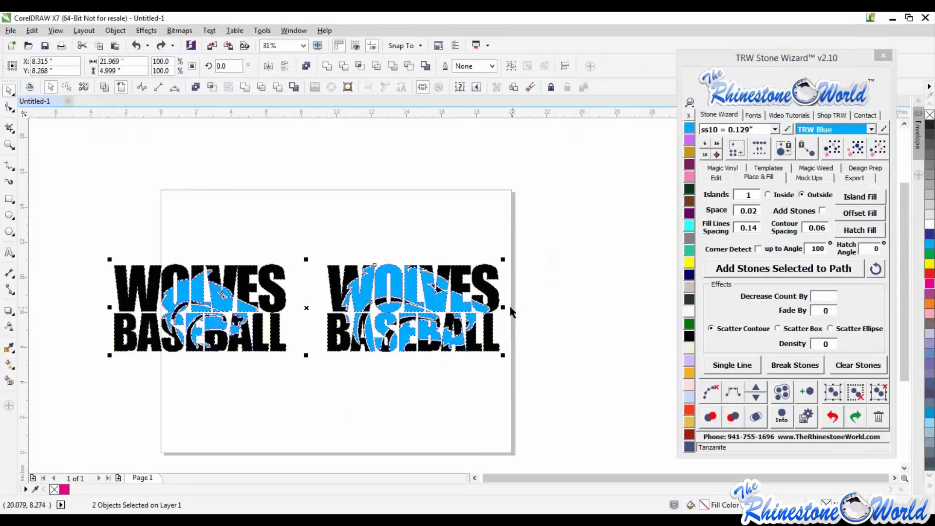
click(546, 285)
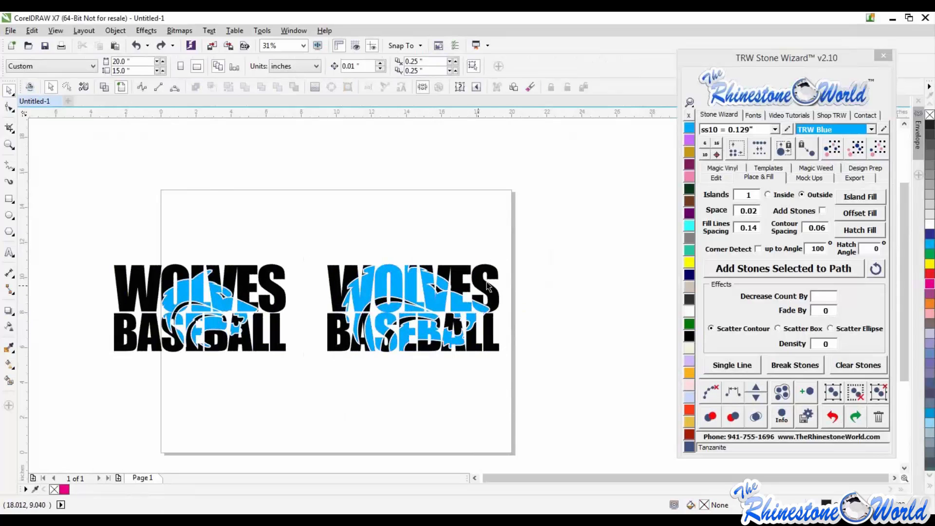
drag(482, 292, 513, 210)
click(458, 306)
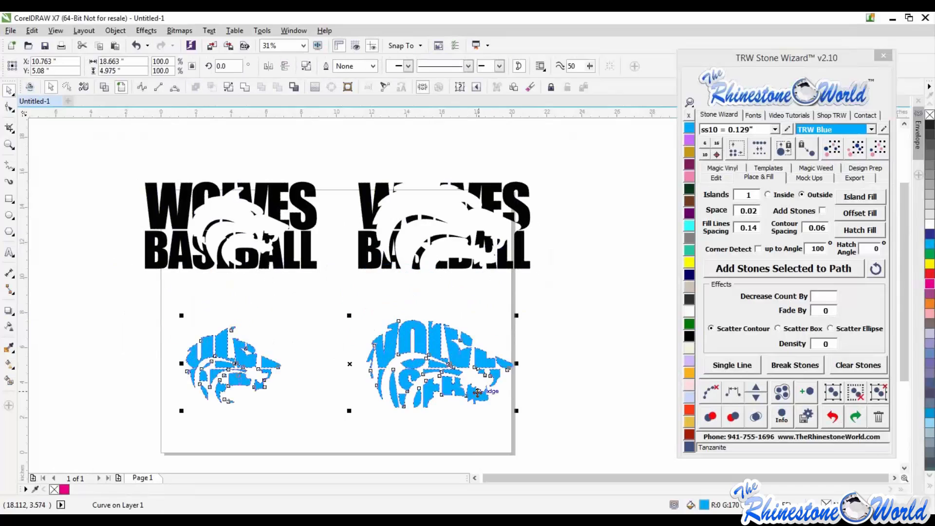
key(ctrl+z)
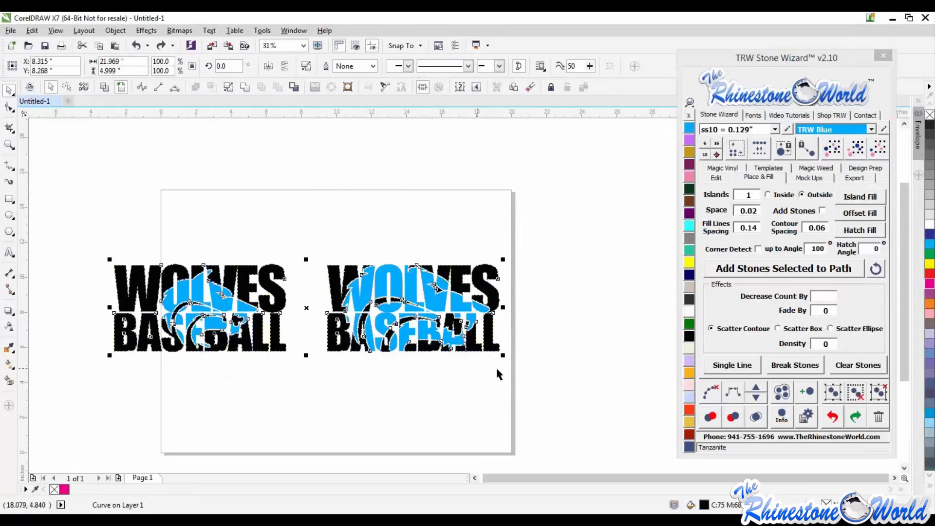
key(Escape)
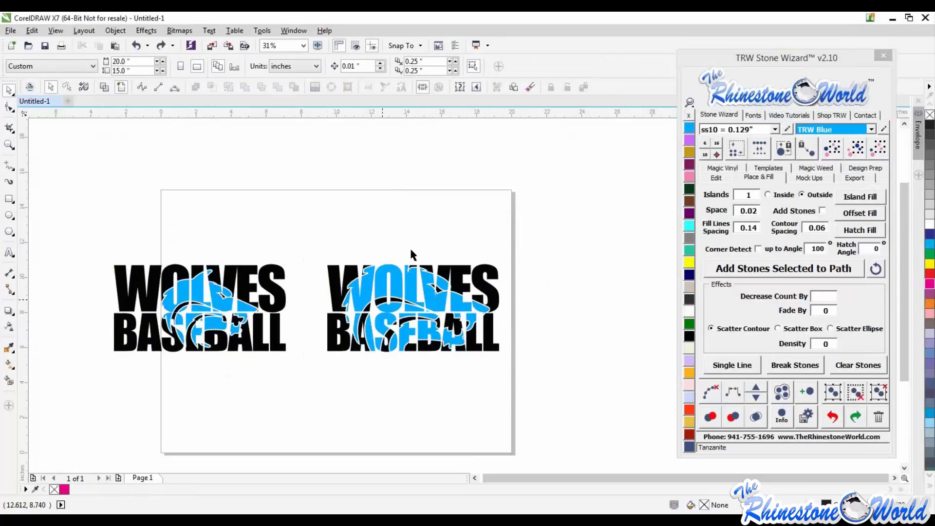
- Duplicate both Wolves Baseball designs below the originals, then deselect
scroll(516, 248, down, 1)
drag(545, 209, 230, 336)
drag(363, 273, 364, 335)
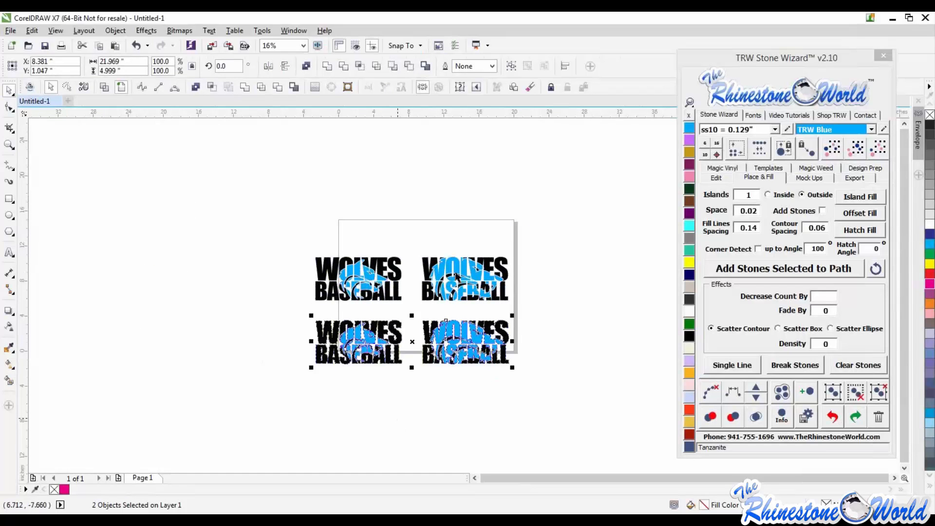
click(396, 416)
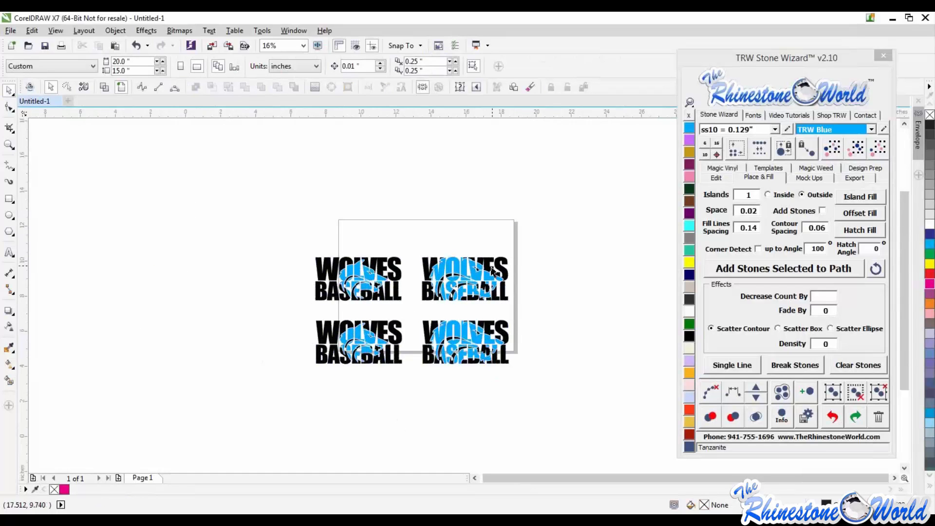
- Crop the upper pair of designs to keep only the right-hand design
scroll(494, 273, up, 2)
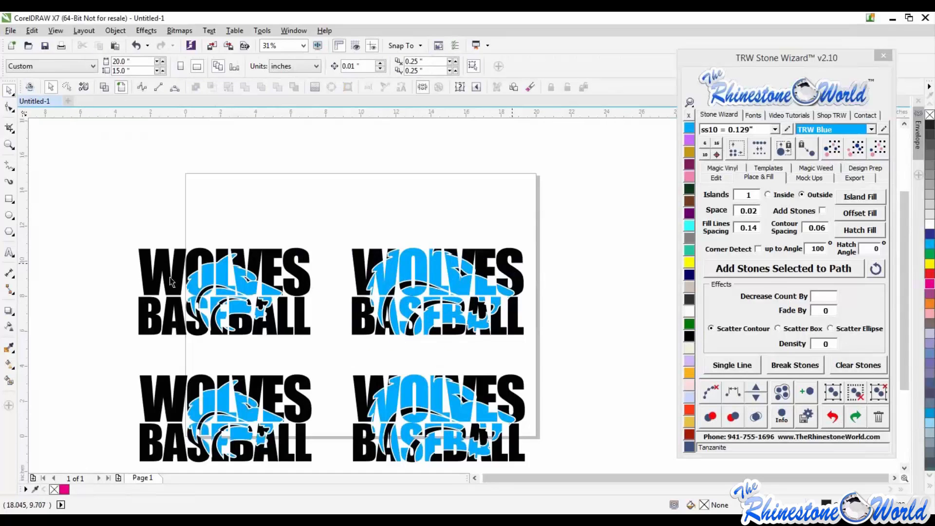
click(304, 294)
drag(94, 204, 566, 355)
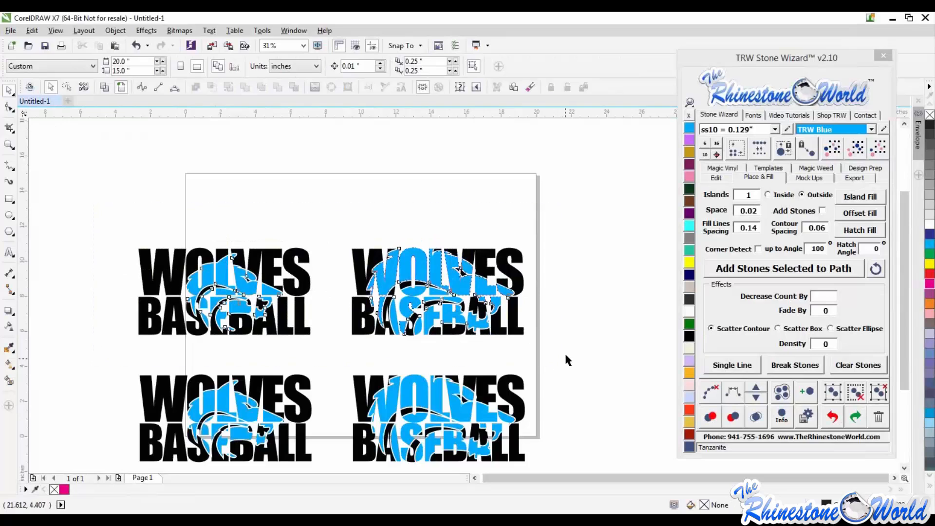
click(9, 128)
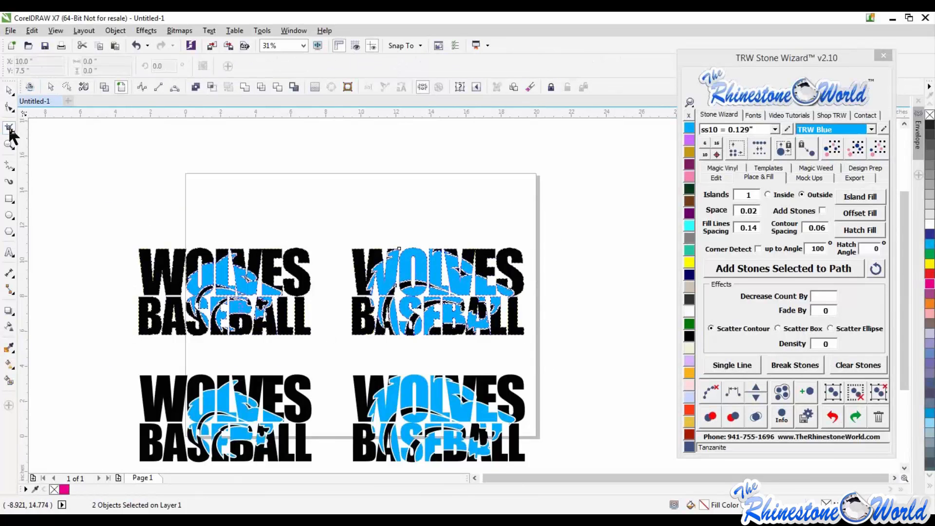
drag(554, 220, 341, 347)
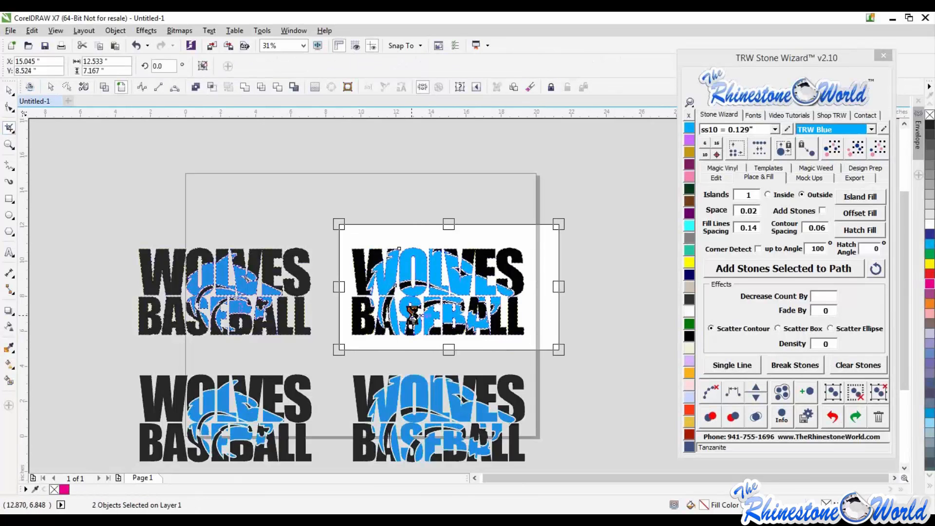
double_click(432, 280)
scroll(431, 280, down, 2)
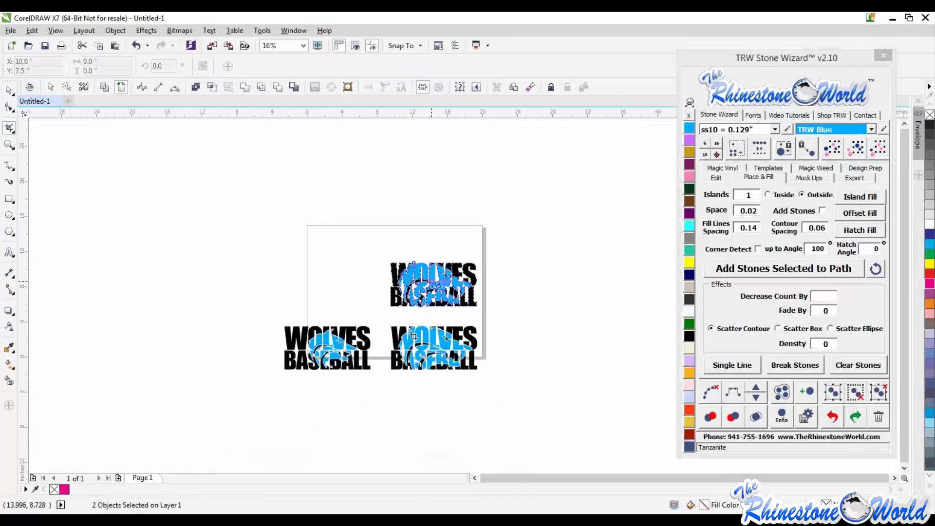
- Crop the lower pair of designs to keep only the left-hand design
click(8, 90)
drag(275, 319, 531, 398)
click(9, 128)
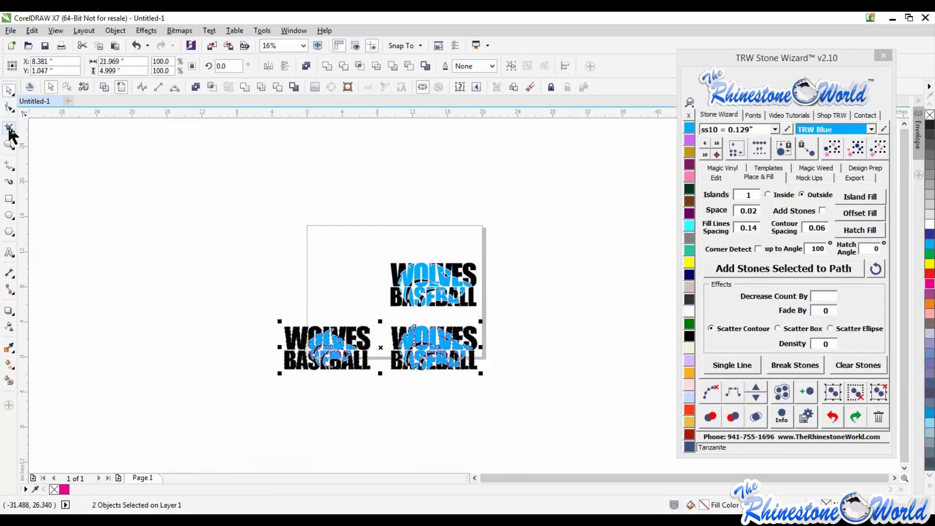
drag(271, 317, 383, 387)
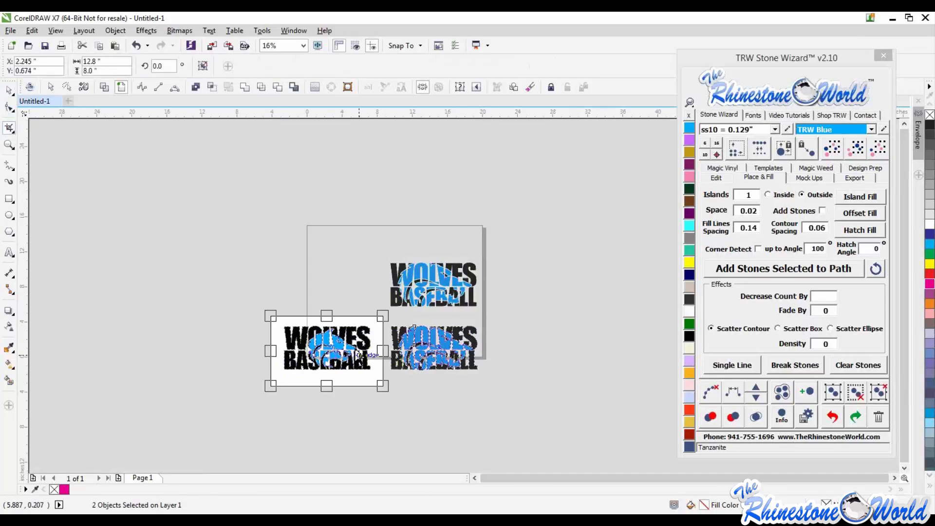
double_click(361, 344)
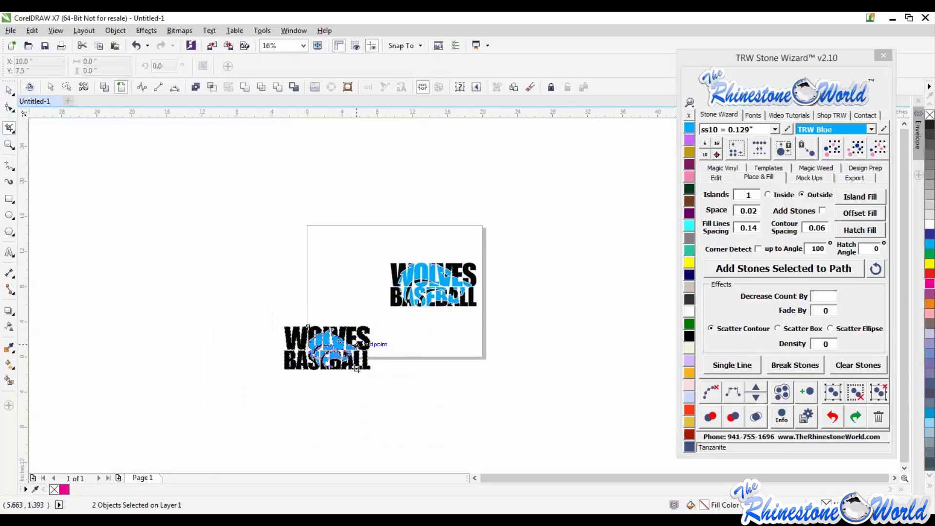
- Move the wolf pieces out of the text in both cropped copies
click(9, 91)
drag(335, 335, 285, 264)
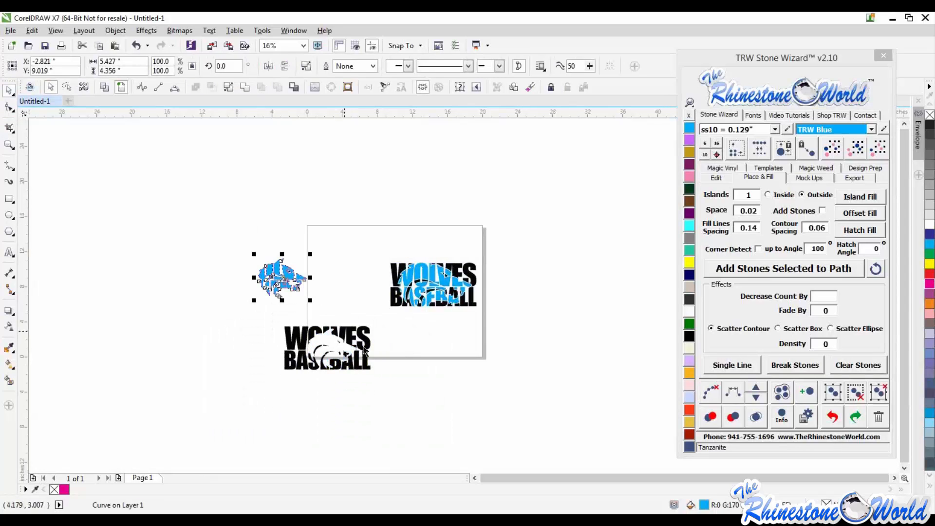
drag(302, 341, 297, 368)
drag(427, 282, 463, 245)
drag(405, 297, 429, 340)
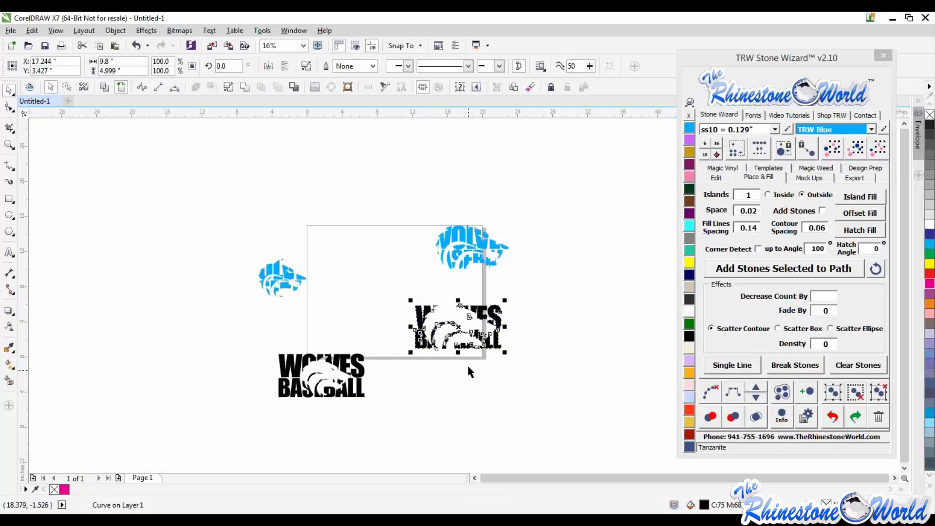
- Undo the recent changes back to the two designs with the purple wolf heads
key(ctrl+z)
key(ctrl+z)
key(ctrl+z)
key(ctrl+z)
key(ctrl+z)
key(ctrl+z)
key(ctrl+z)
key(ctrl+z)
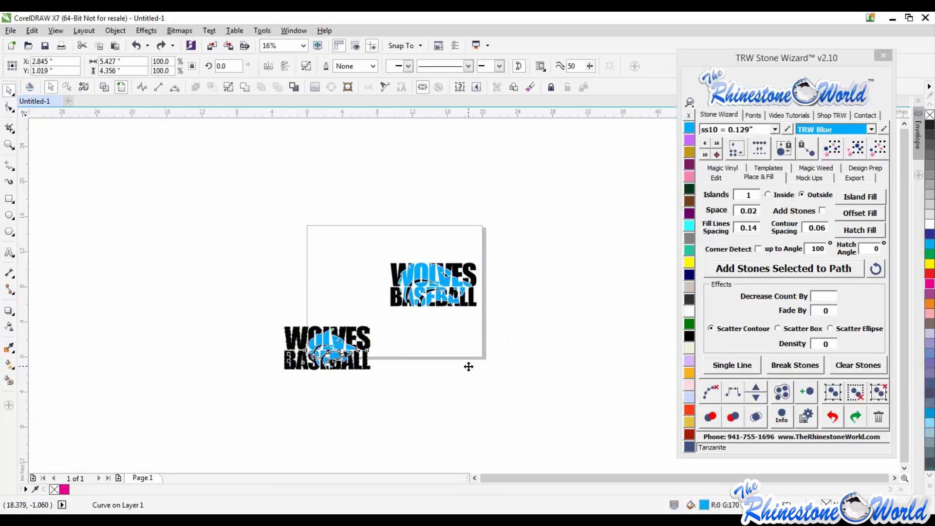
key(ctrl+z)
key(ctrl+z)
key(ctrl+z)
key(ctrl+z)
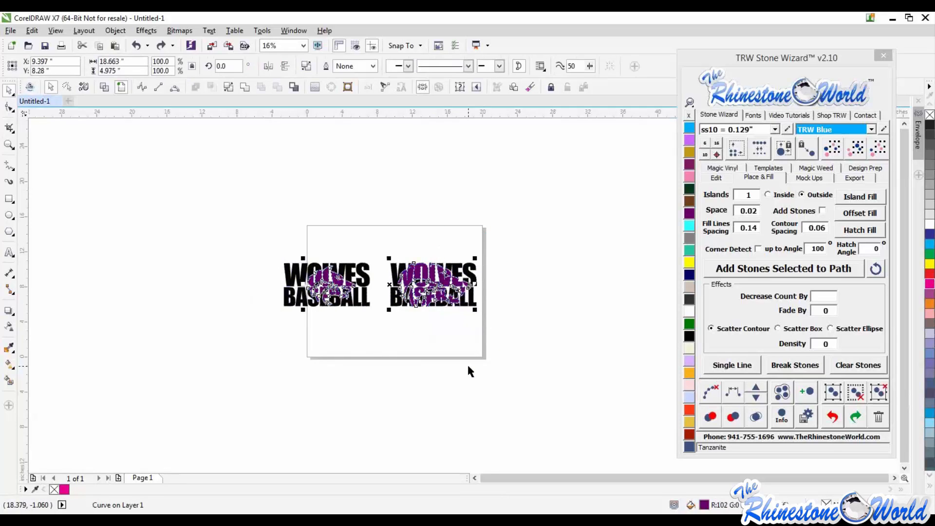
key(ctrl+z)
key(ctrl+z)
key(ctrl+z)
key(ctrl+z)
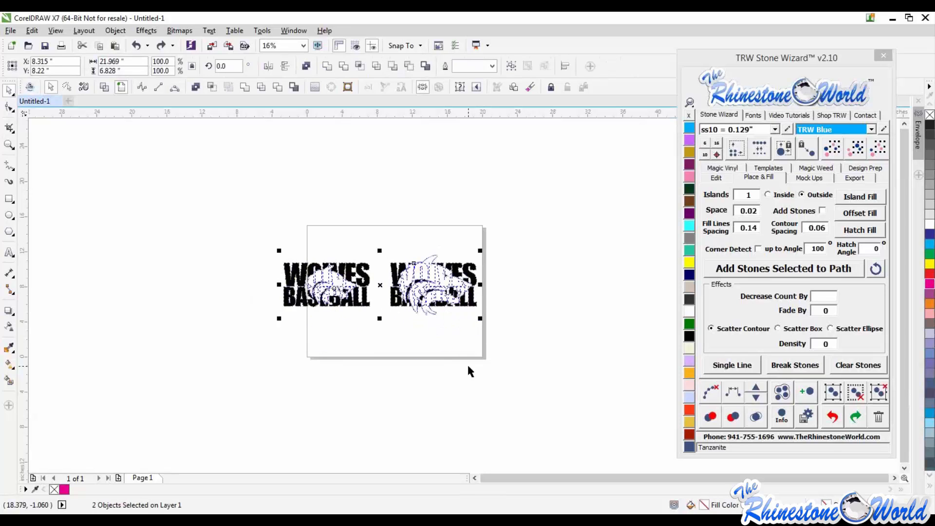
key(ctrl+z)
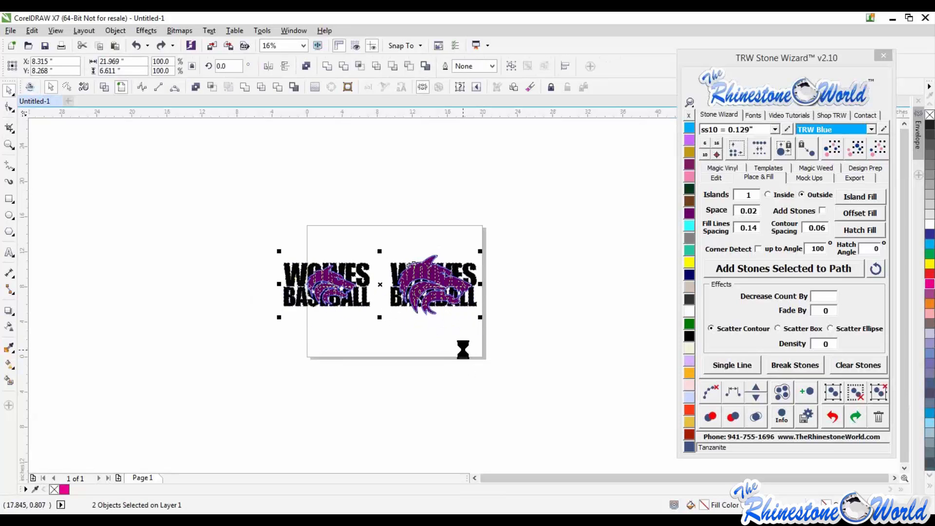
key(ctrl+z)
key(ctrl+z)
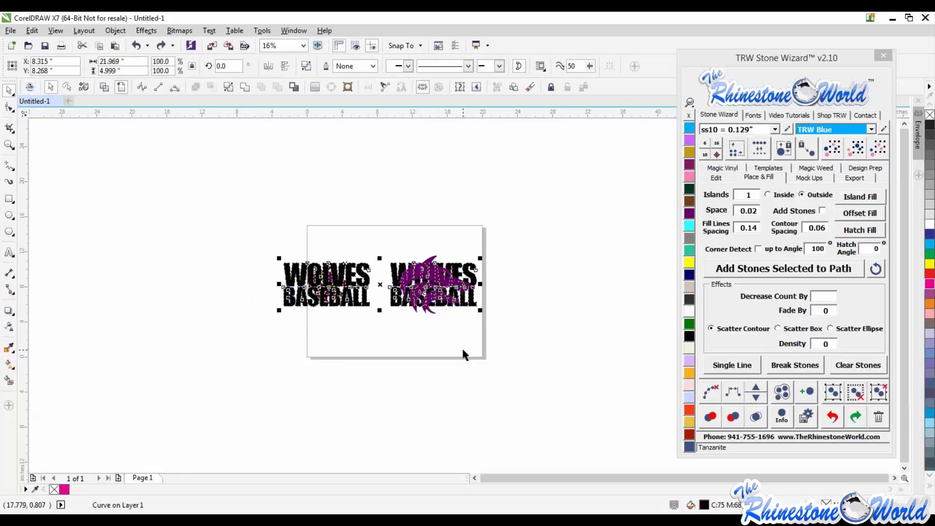
key(ctrl+z)
key(ctrl+z)
key(ctrl+z)
key(ctrl+z)
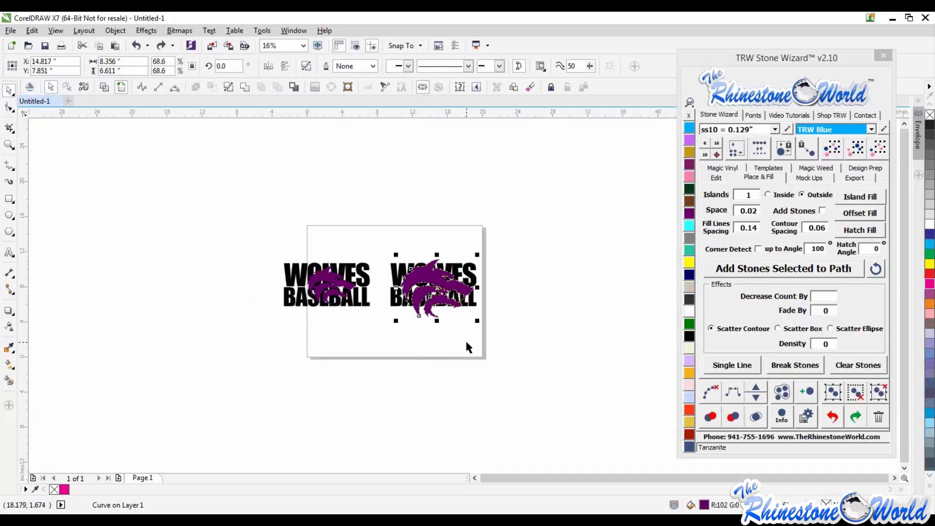
- Deselect, then select and delete the left-hand Wolves Baseball design
click(466, 342)
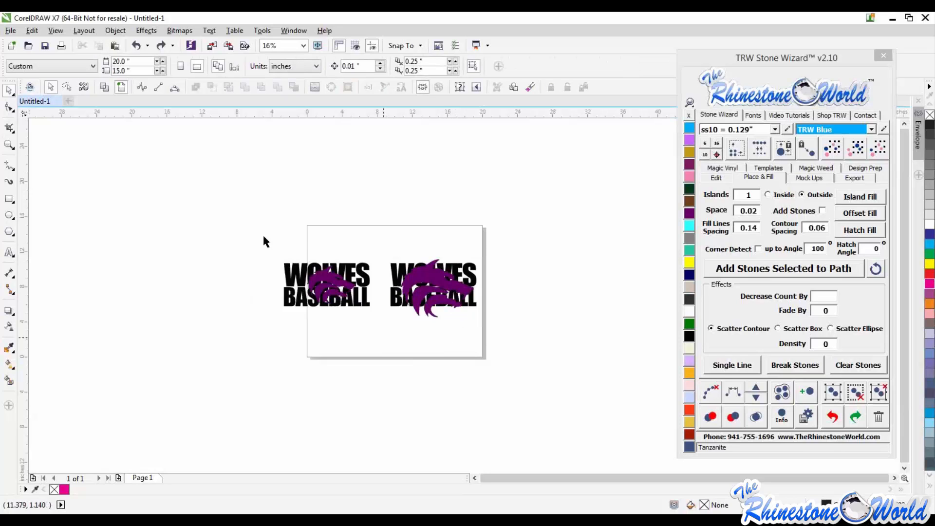
drag(263, 240, 373, 342)
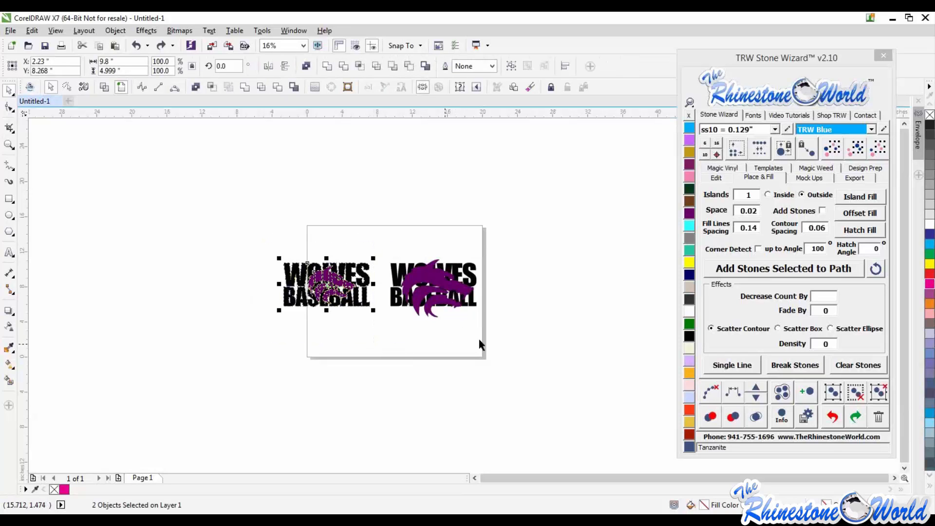
key(Delete)
- Select the wolf head, set the contour spacing to 0.07 and apply Island Fill around it
scroll(438, 289, up, 2)
click(435, 289)
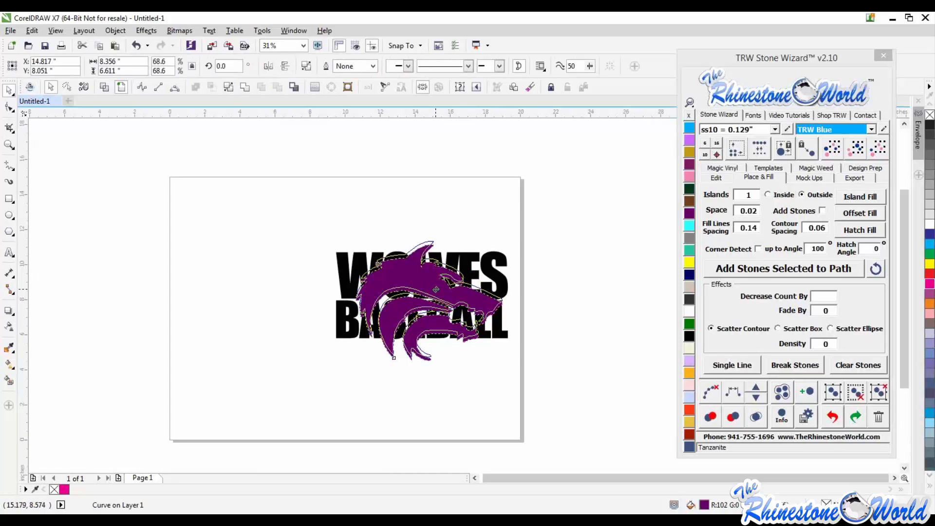
scroll(436, 289, up, 2)
drag(436, 289, 435, 289)
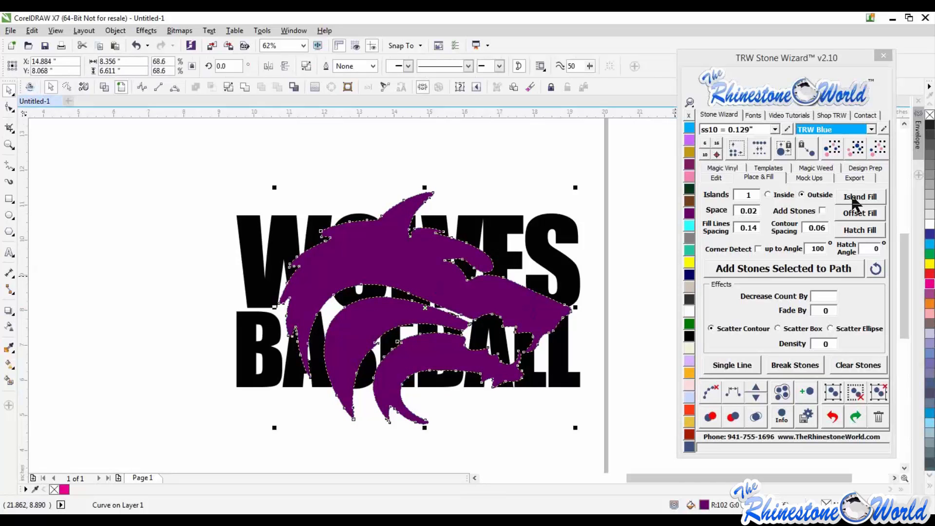
drag(822, 228, 832, 235)
text(7)
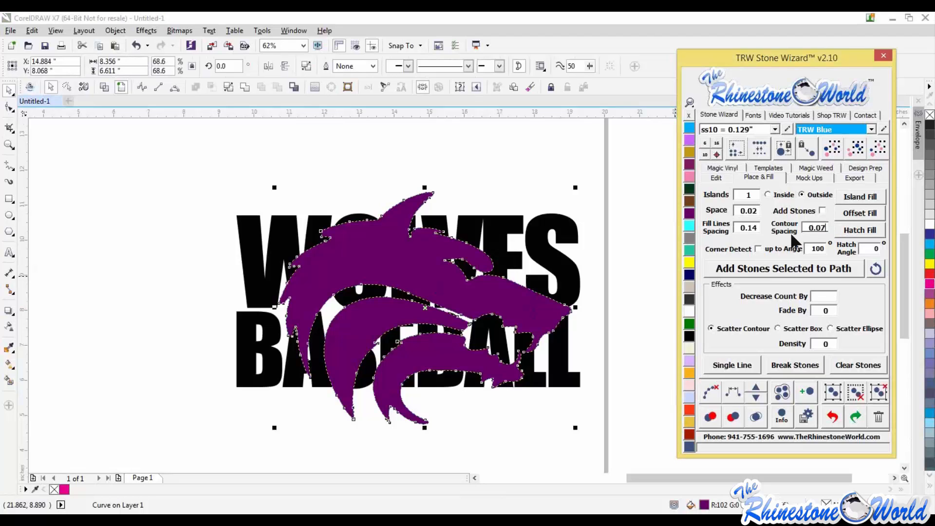
click(858, 197)
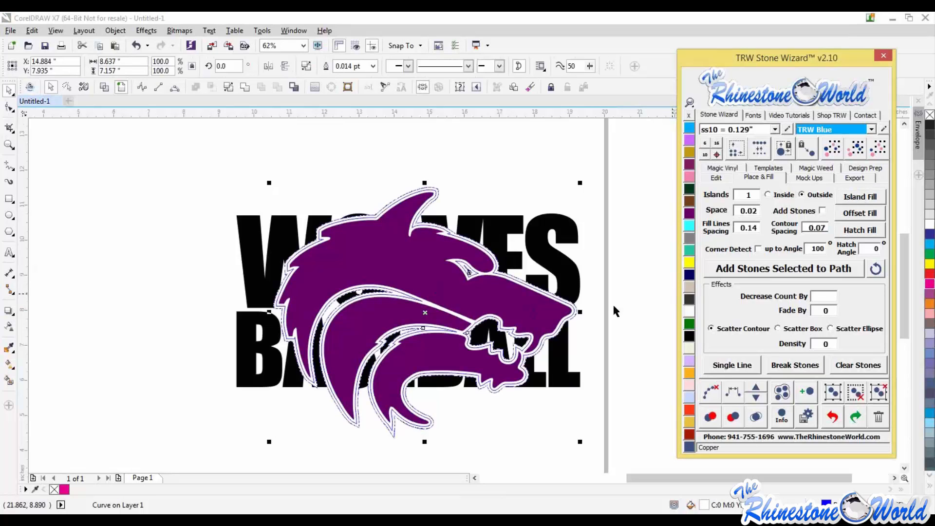
- Color the inner island fill outline Citrine and the outer one Blue Zircon
key(Escape)
scroll(540, 287, up, 3)
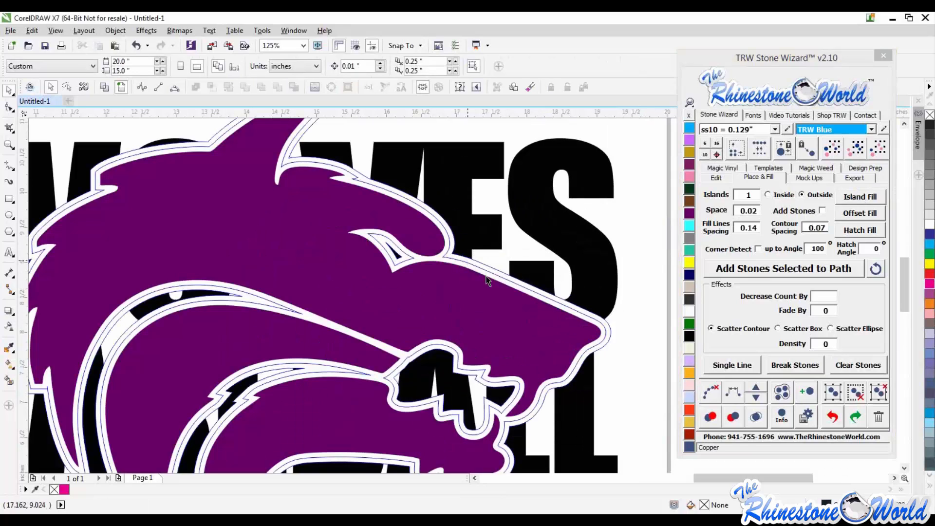
click(543, 295)
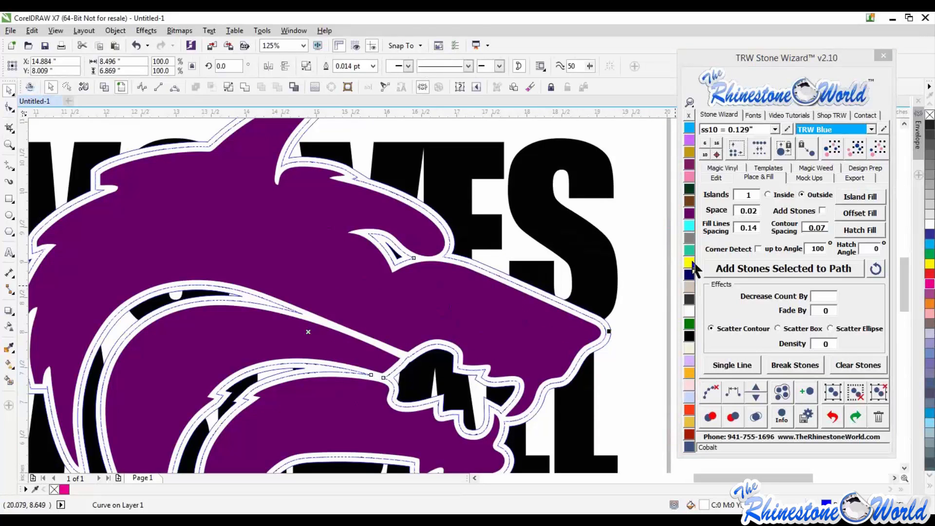
click(689, 262)
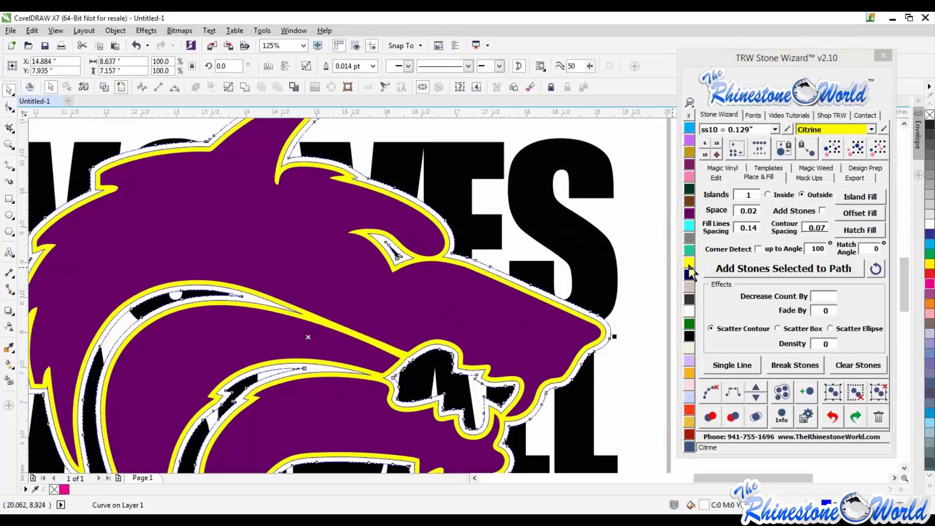
click(689, 250)
key(Escape)
scroll(579, 299, down, 1)
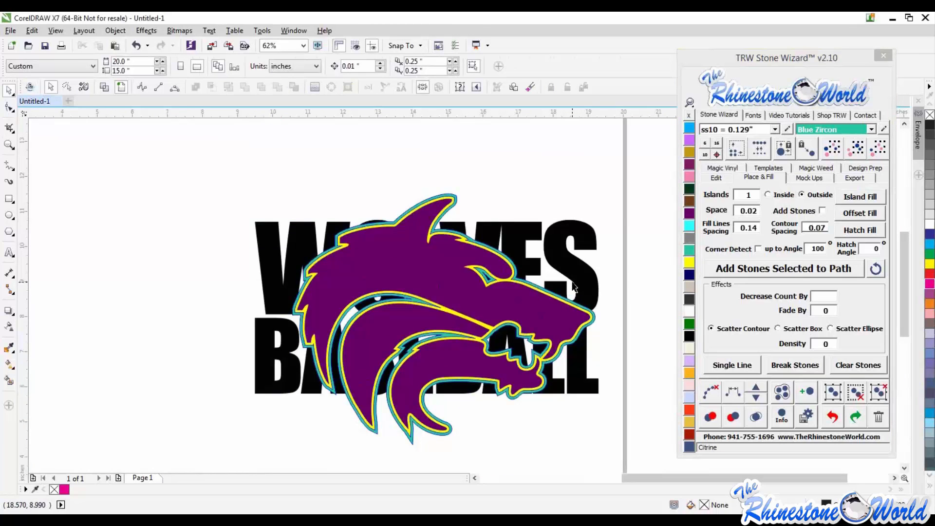
scroll(572, 291, down, 1)
scroll(571, 294, up, 1)
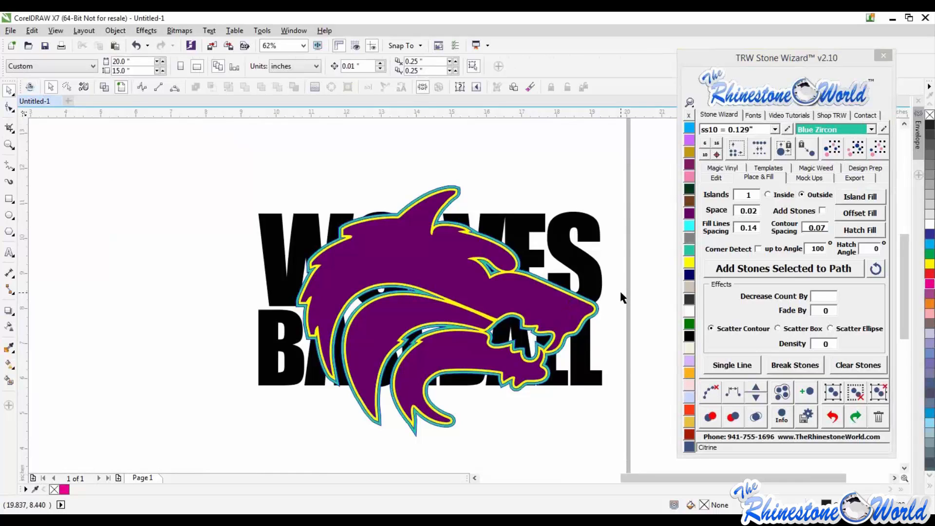
- Delete the purple wolf head, leaving its island fill outlines over the text
click(563, 309)
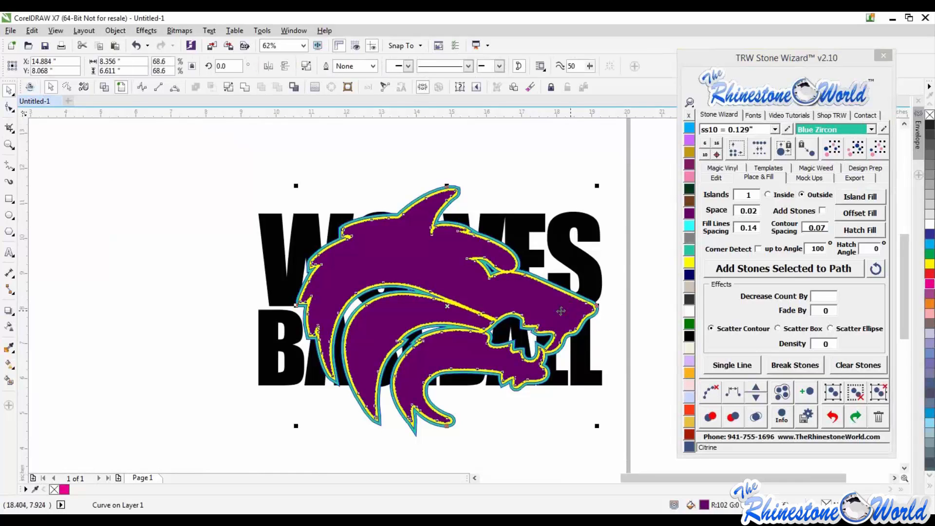
shift+click(592, 278)
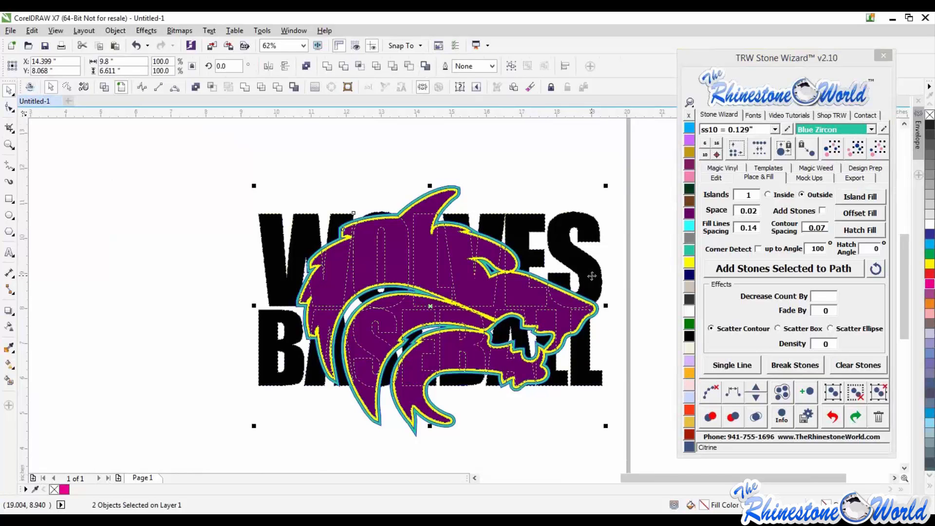
click(212, 87)
click(343, 178)
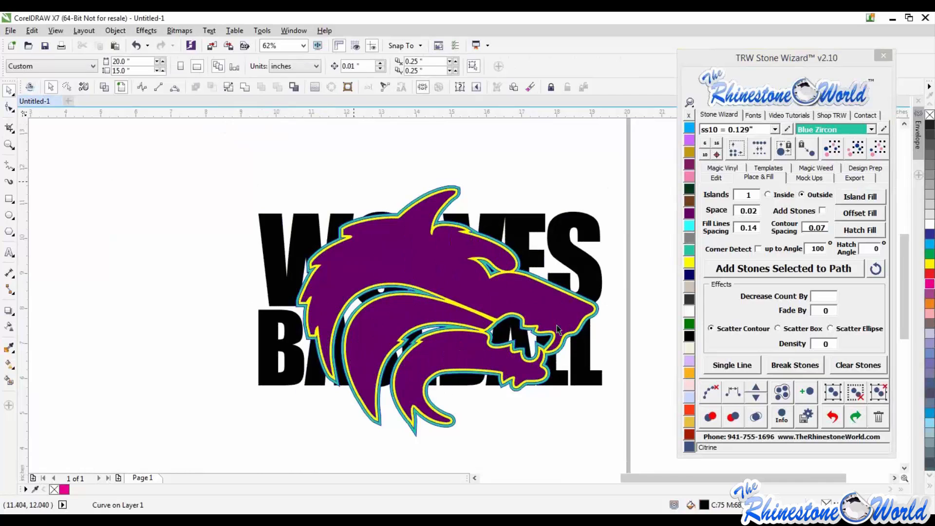
click(553, 320)
key(Delete)
- Select the yellow wolf outline together with the text and combine them into one curve
click(555, 322)
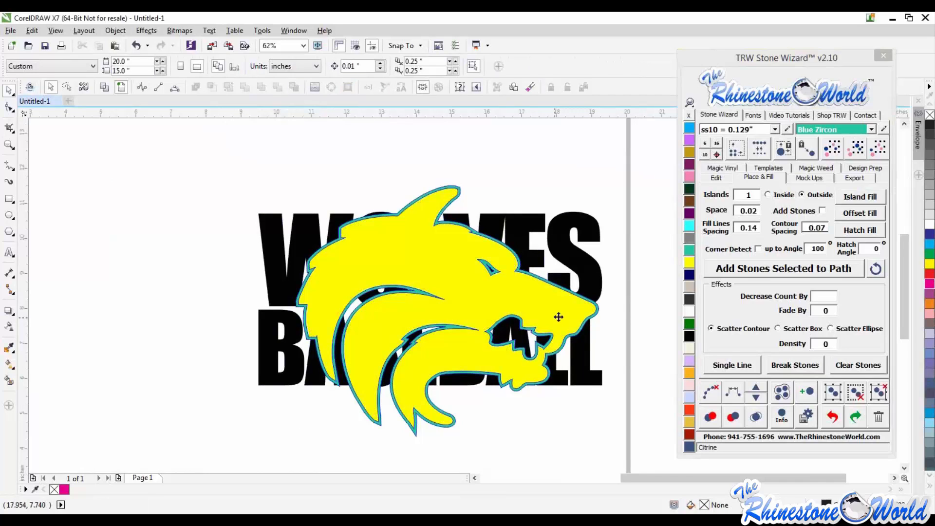
shift+click(594, 276)
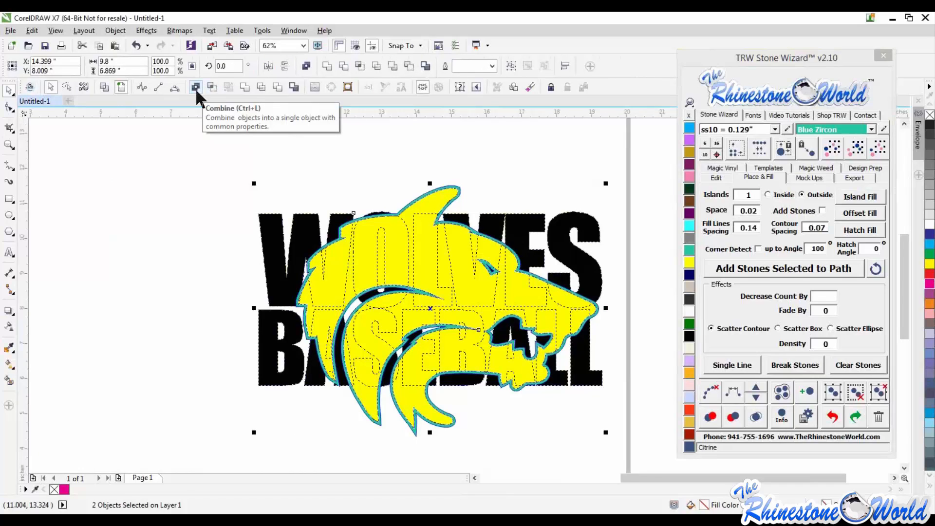
click(210, 85)
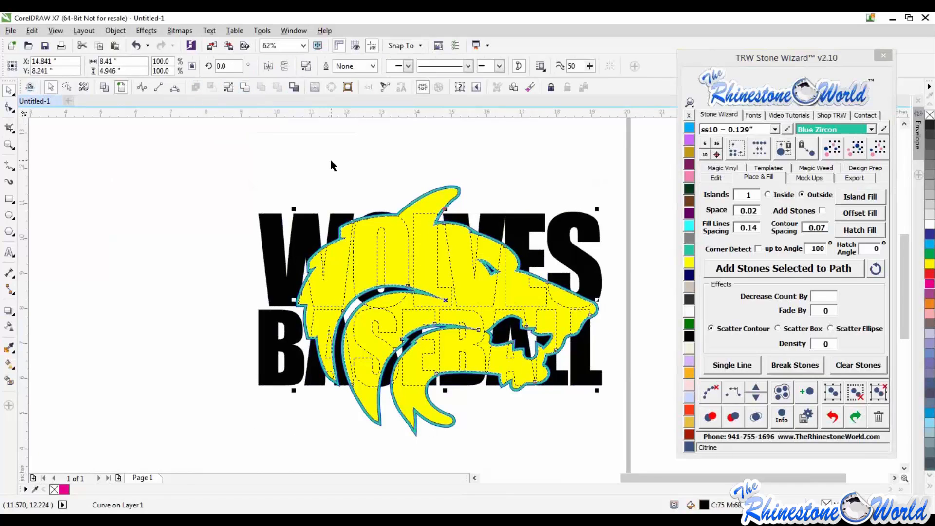
- Delete the remaining wolf outline shapes, leaving the text with the wolf head knocked out
key(Delete)
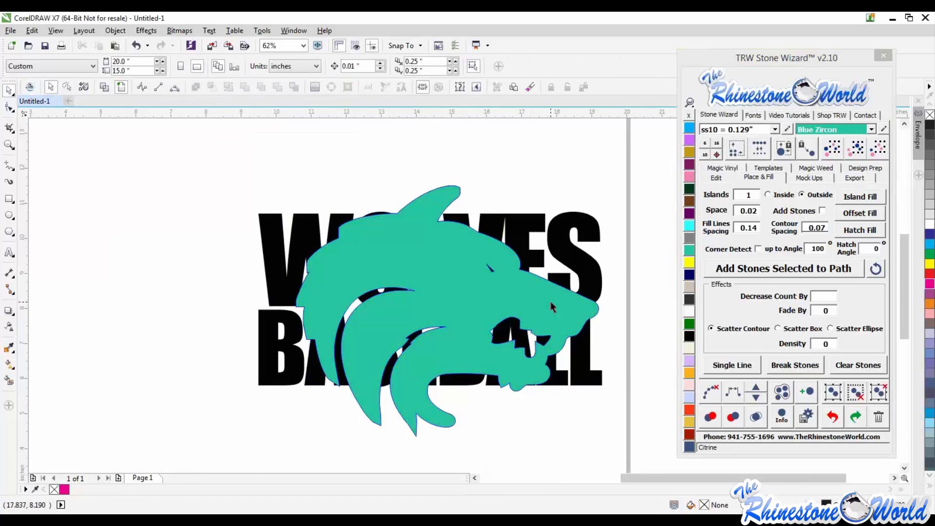
click(551, 303)
shift+click(595, 284)
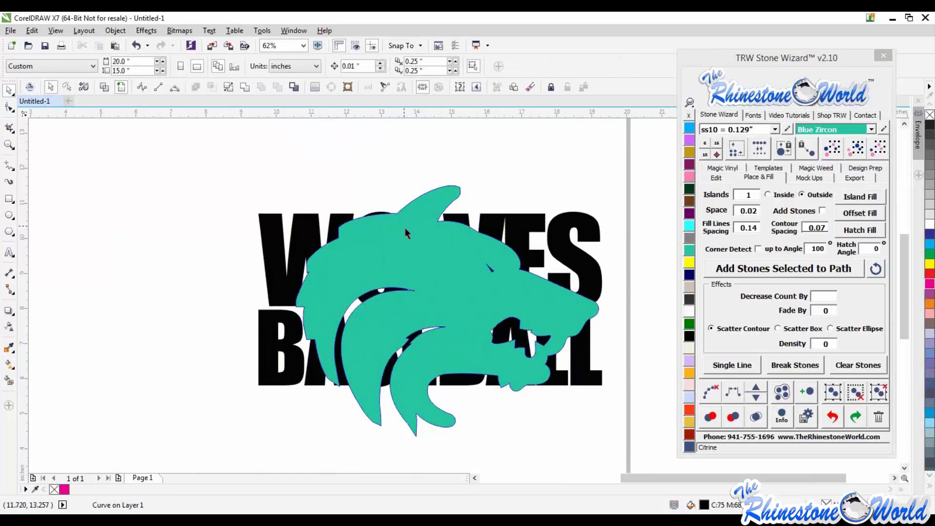
drag(404, 232, 261, 194)
key(Delete)
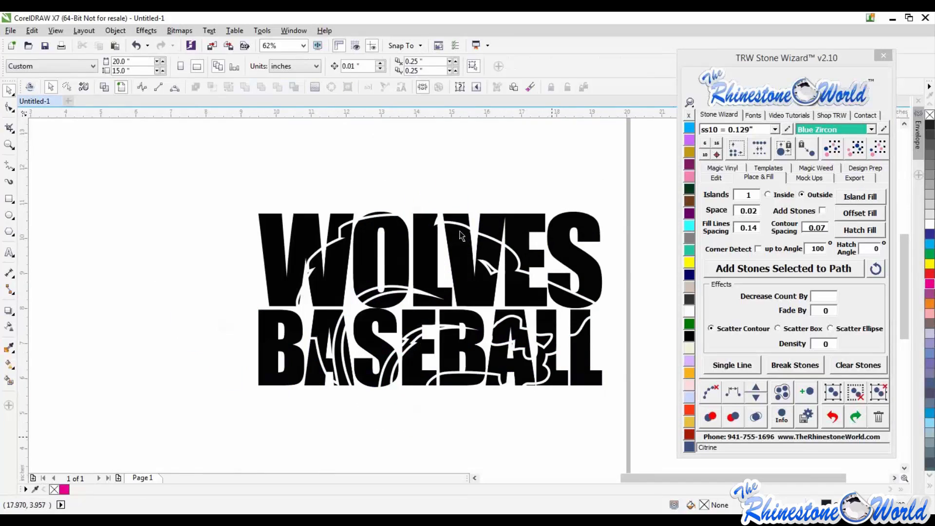
- Fill the wolf-head portion of the text TRW Blue
click(520, 296)
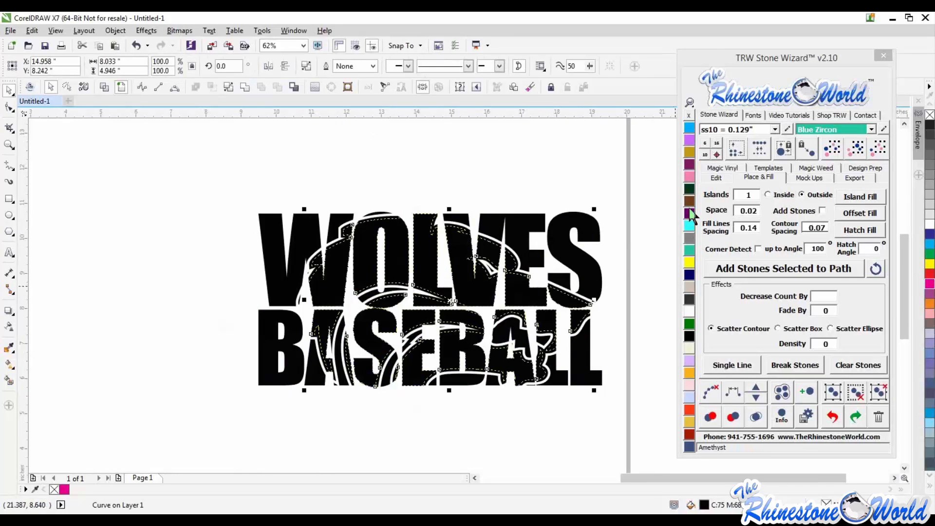
click(689, 129)
click(621, 232)
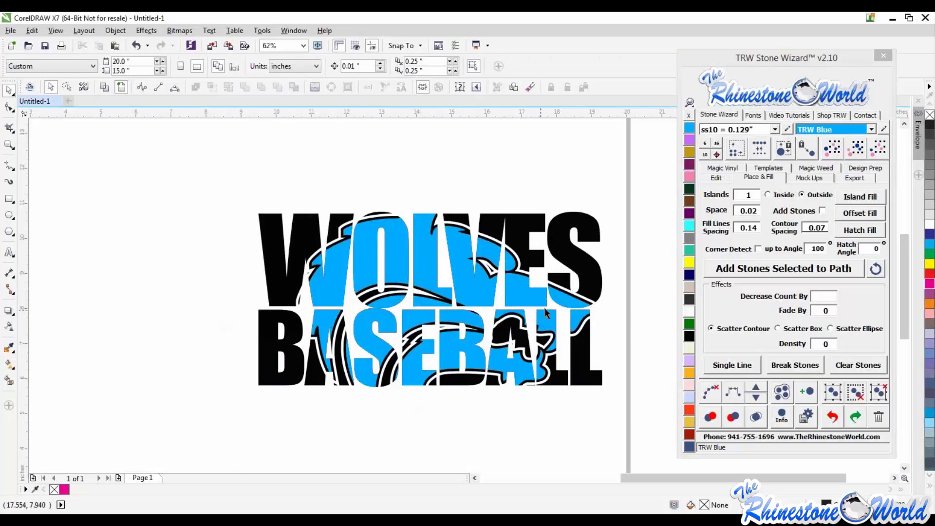
scroll(540, 311, down, 2)
scroll(541, 307, up, 2)
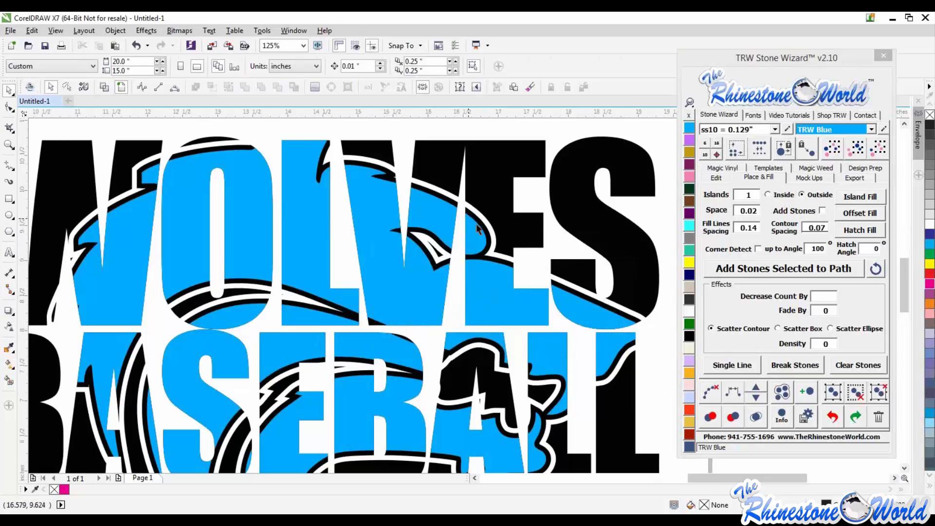
scroll(477, 229, down, 2)
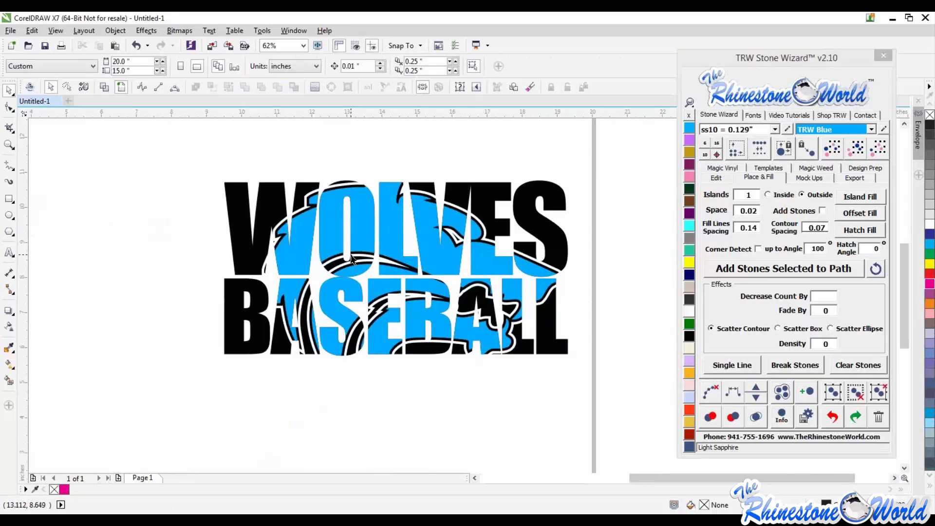
scroll(621, 257, down, 2)
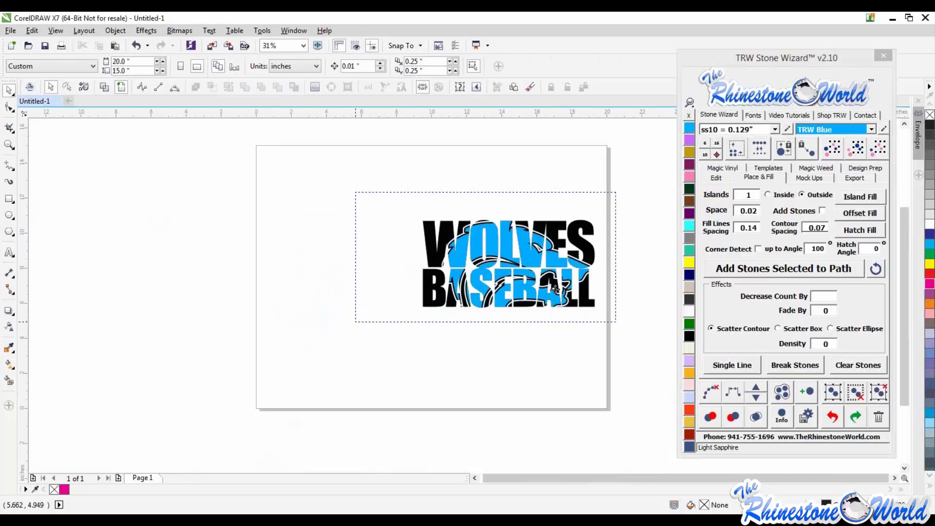
- Duplicate the design below the original, then delete the copy
drag(616, 193, 355, 322)
scroll(556, 289, up, 1)
drag(495, 199, 488, 389)
key(Escape)
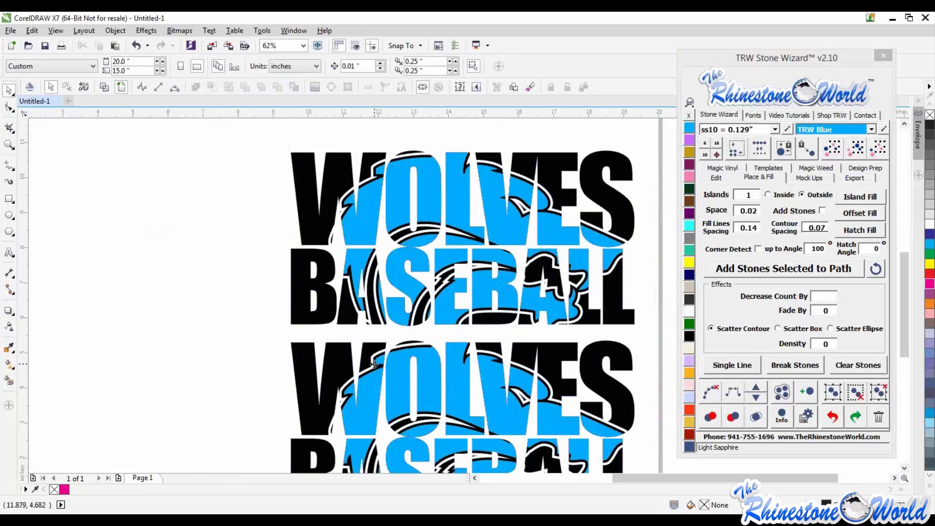
scroll(224, 261, down, 1)
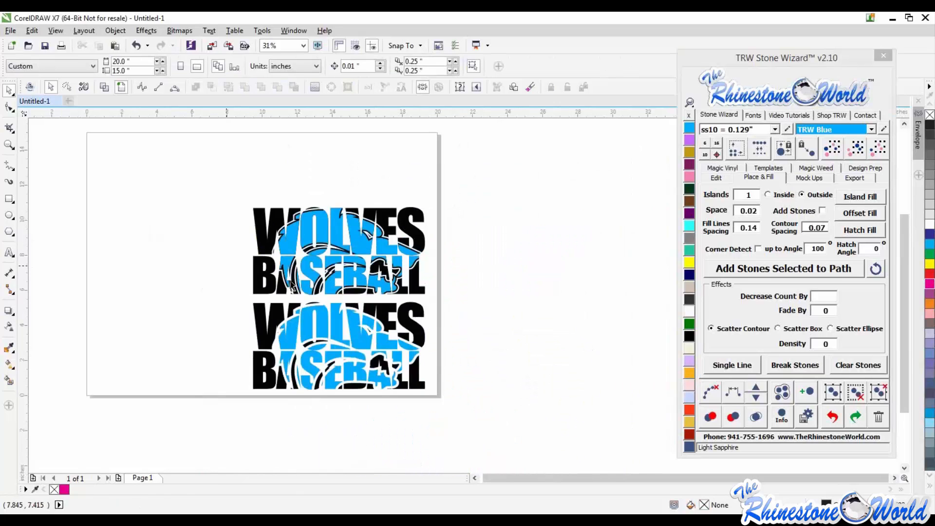
scroll(297, 292, up, 1)
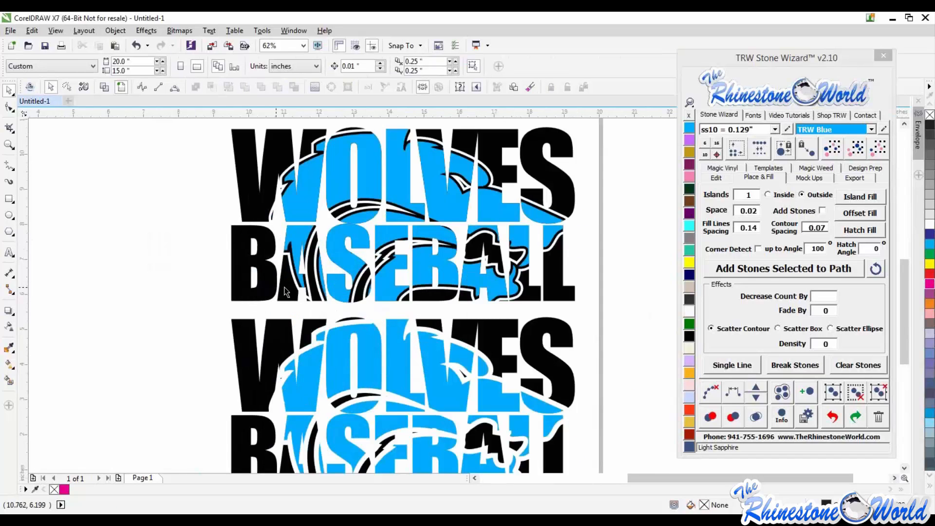
scroll(306, 298, down, 1)
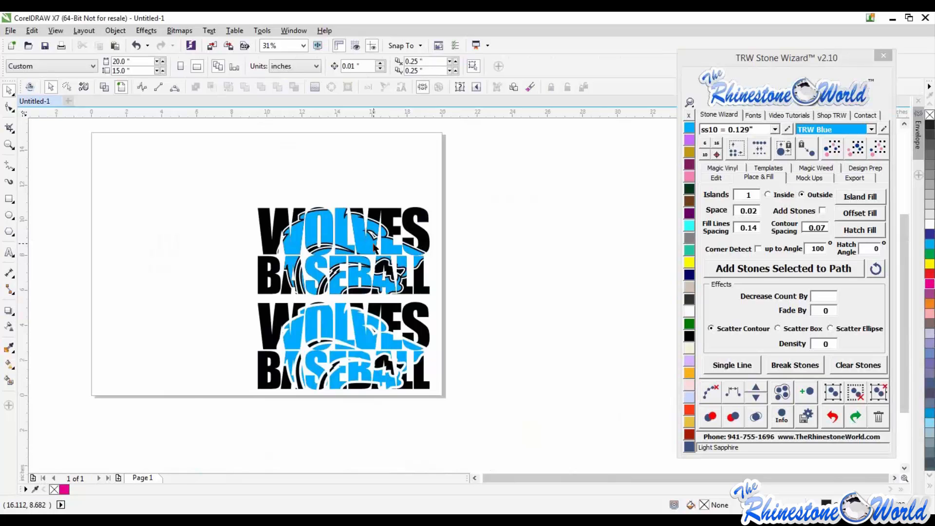
scroll(395, 238, up, 2)
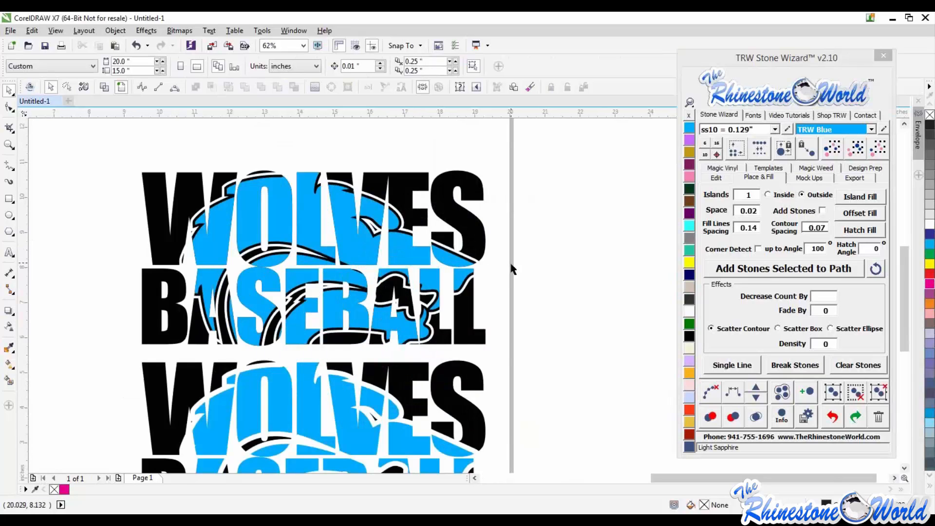
scroll(509, 260, down, 2)
drag(260, 429, 519, 304)
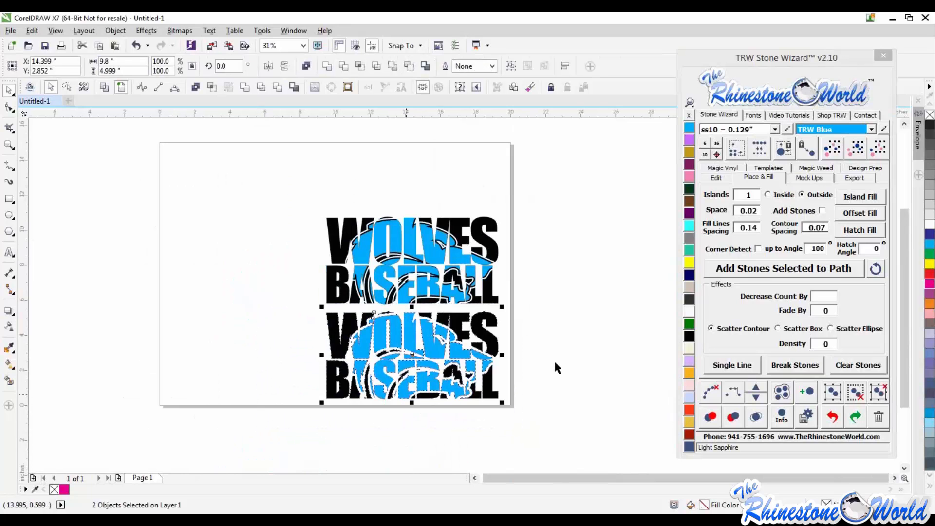
key(Delete)
- Shift the blue piece away from the black text and undo the moves
scroll(457, 255, up, 2)
drag(457, 255, 417, 348)
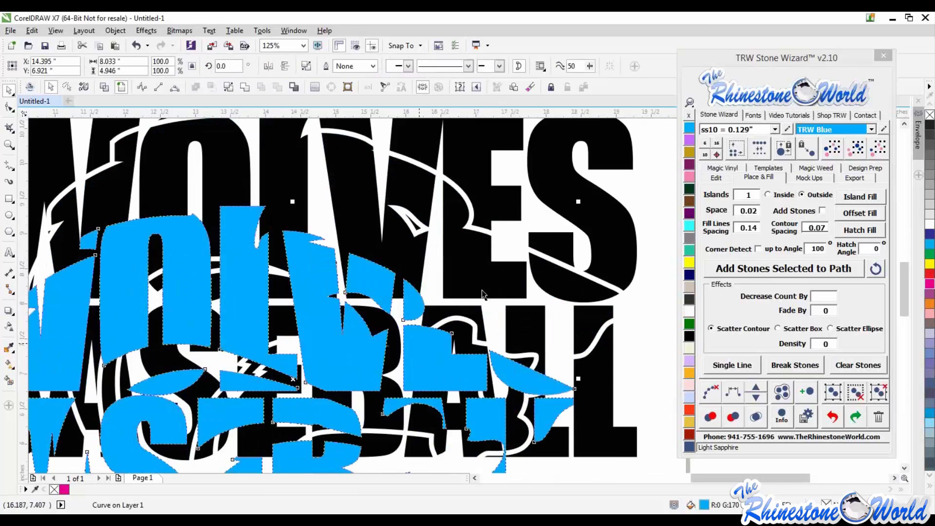
scroll(484, 266, down, 2)
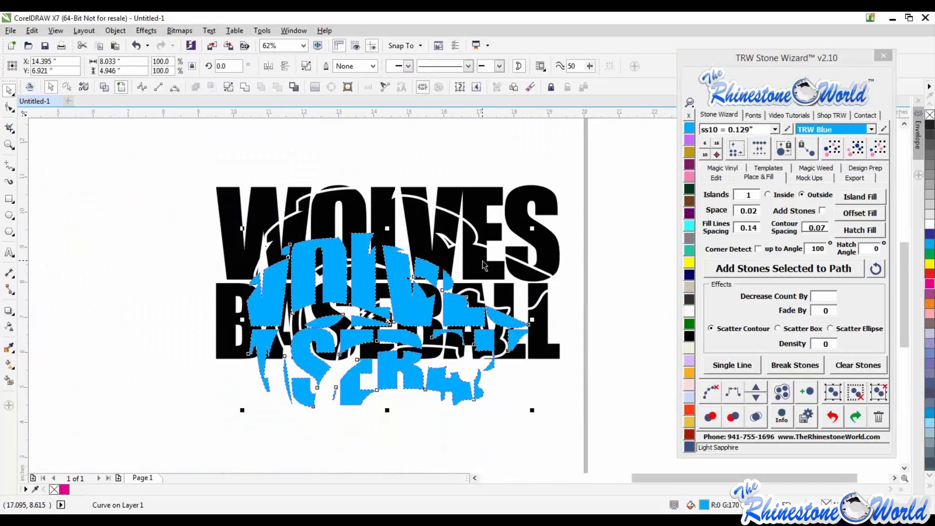
key(ctrl+z)
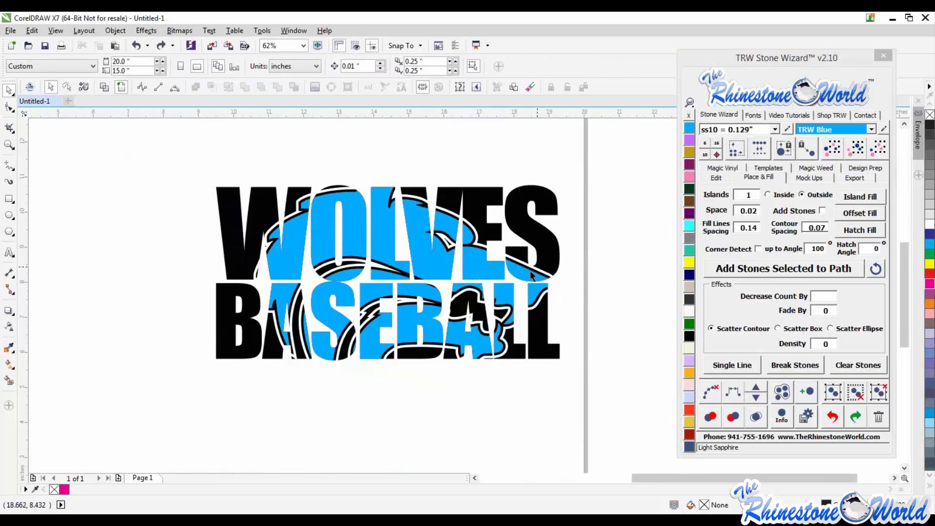
scroll(538, 271, up, 2)
shift+click(544, 272)
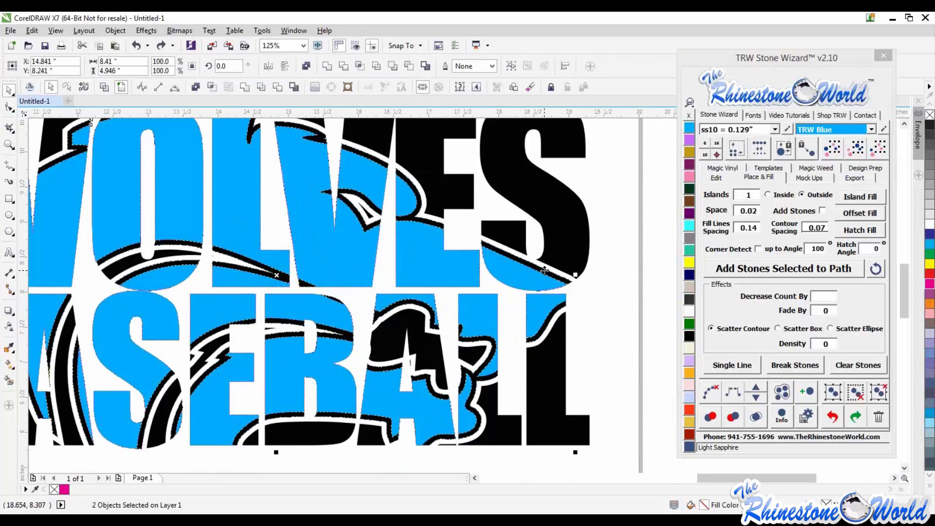
scroll(544, 270, down, 2)
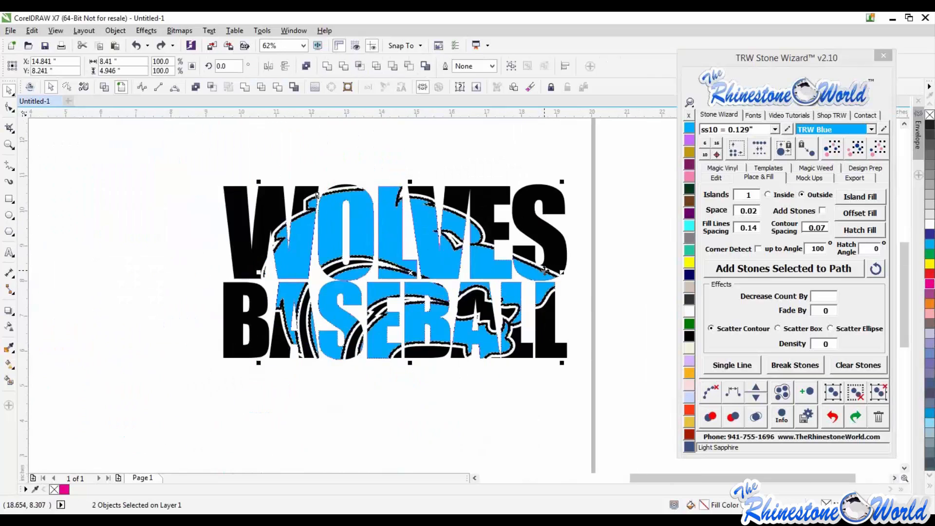
drag(540, 275, 338, 385)
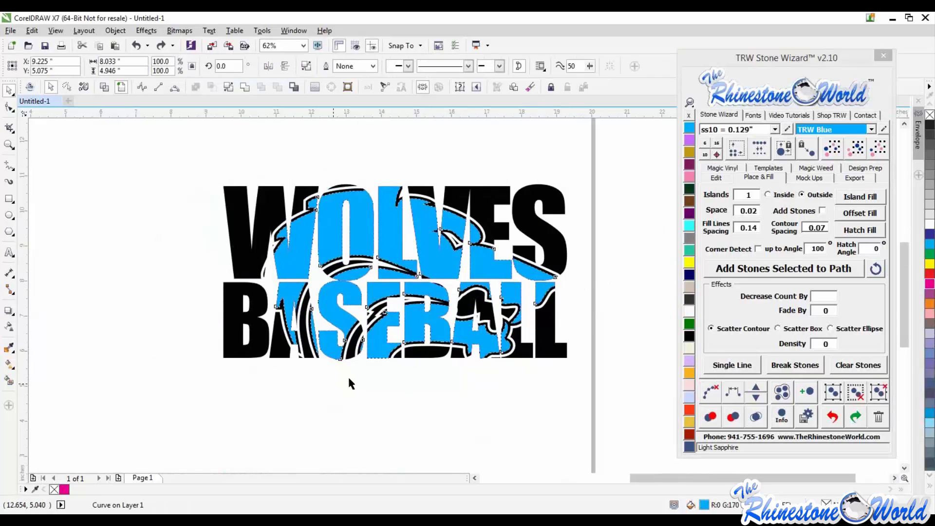
drag(393, 254, 509, 364)
key(ctrl+z)
key(ctrl+z)
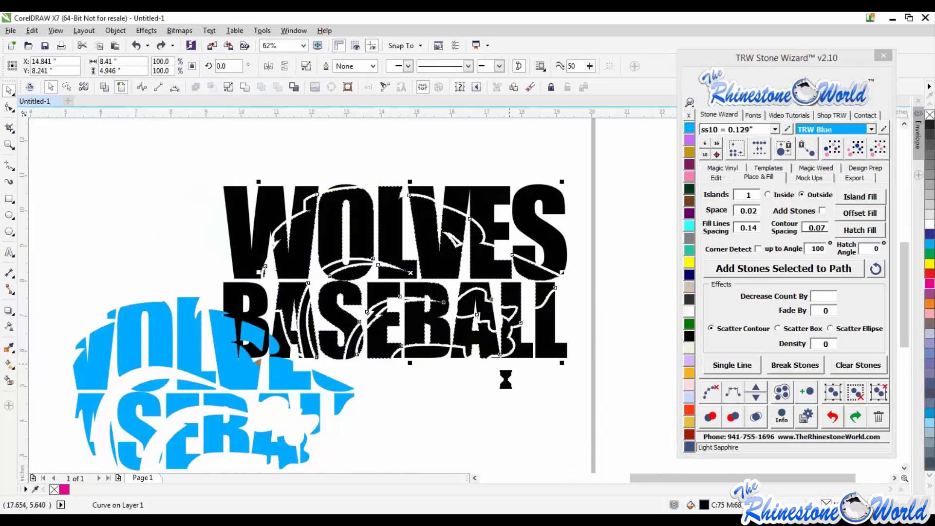
key(Escape)
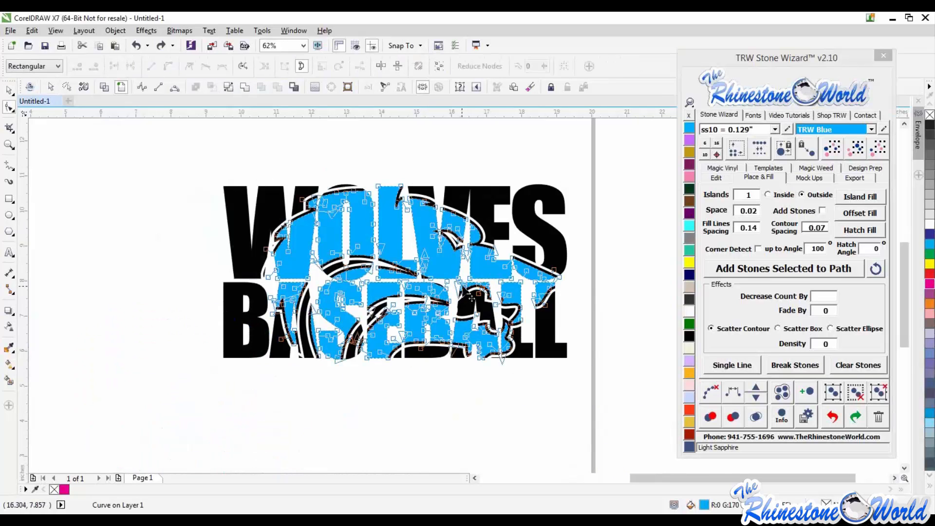
- Drag the blue piece below the text to inspect the black piece, then undo the moves
click(314, 241)
scroll(314, 241, down, 2)
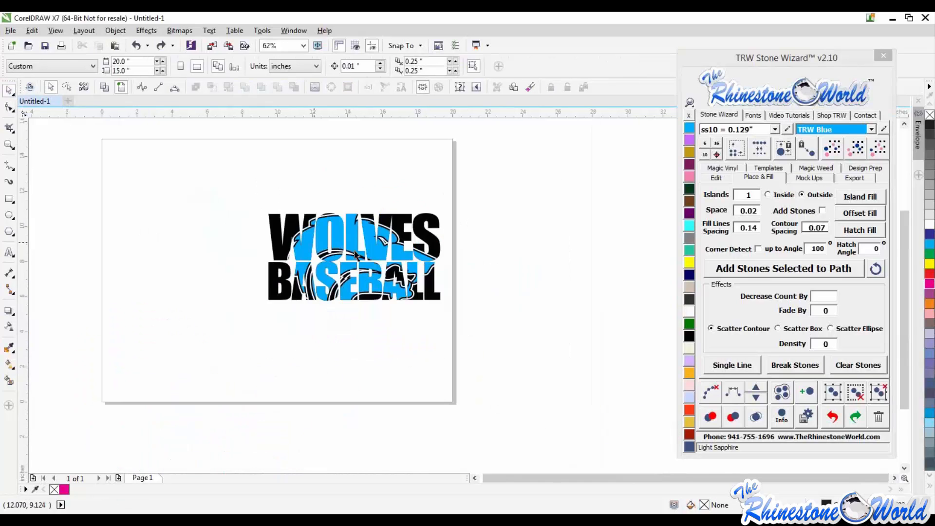
drag(346, 266, 425, 365)
scroll(424, 365, up, 4)
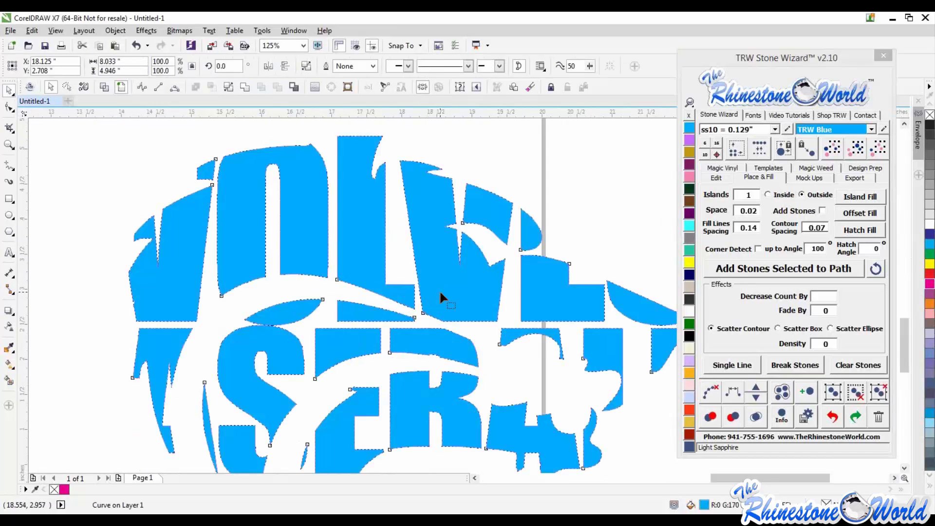
key(F10)
click(7, 92)
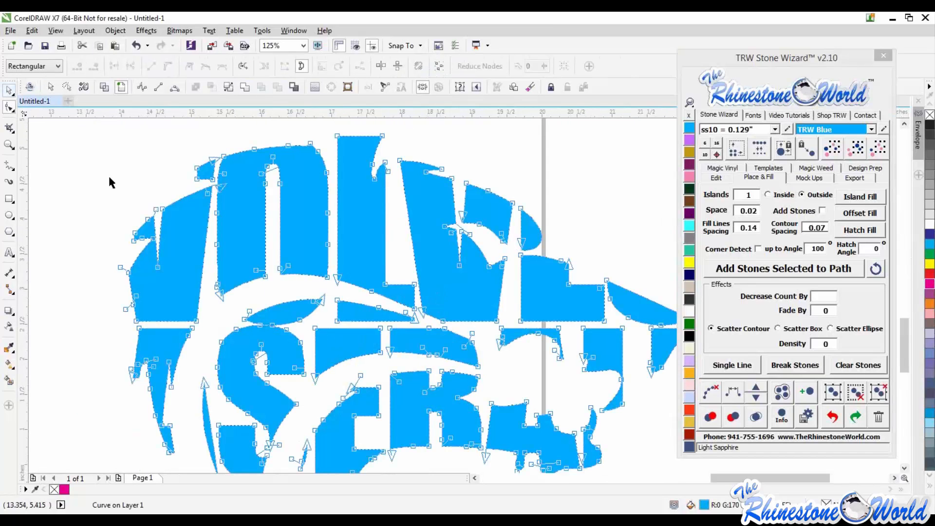
key(Escape)
scroll(447, 317, down, 1)
scroll(451, 320, down, 1)
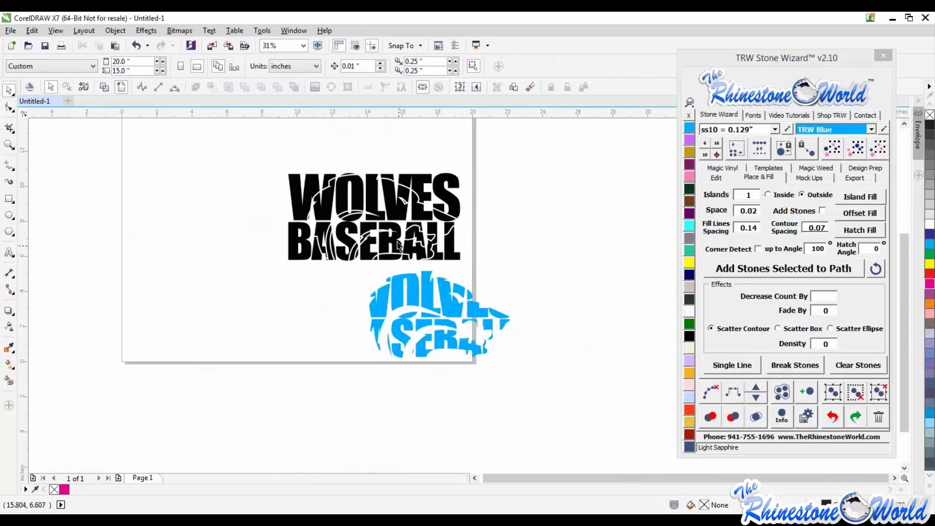
drag(425, 250, 317, 342)
scroll(318, 342, up, 2)
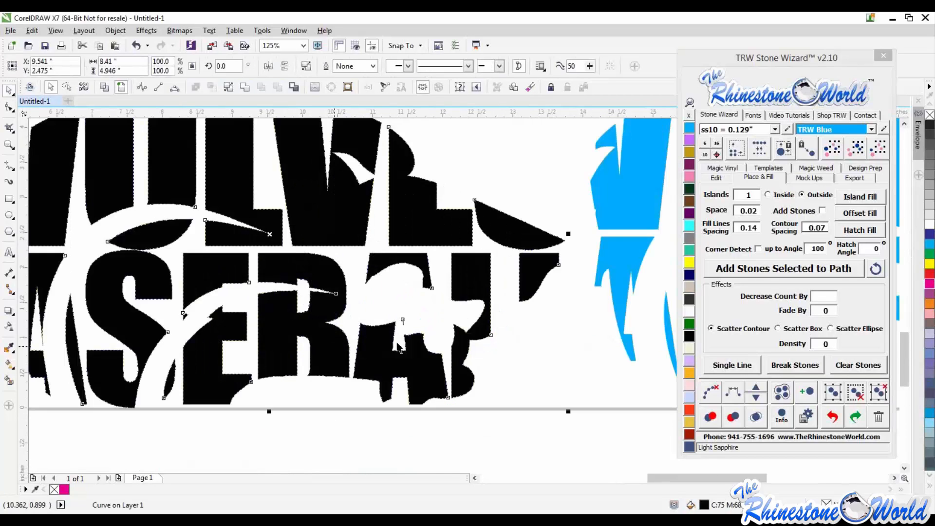
scroll(397, 296, up, 2)
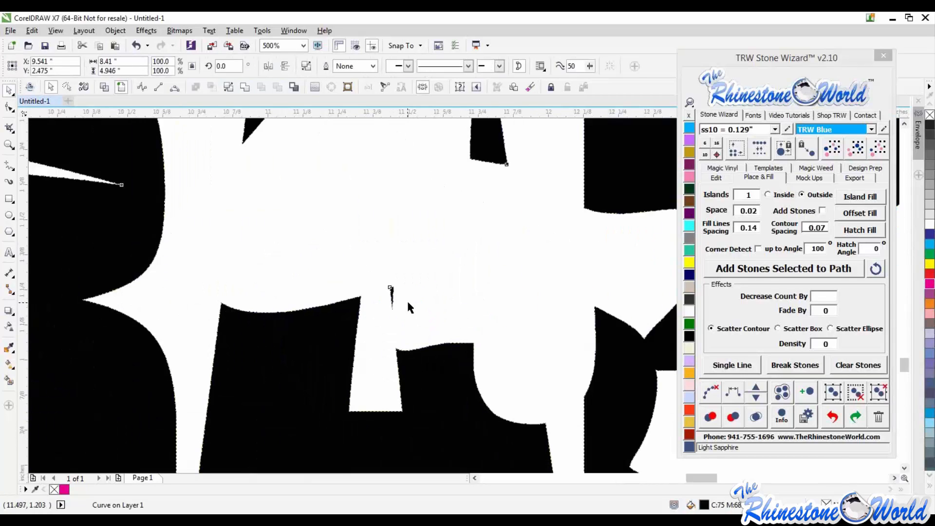
scroll(407, 302, down, 2)
key(ctrl+z)
key(ctrl+z)
scroll(436, 354, down, 1)
key(ctrl+z)
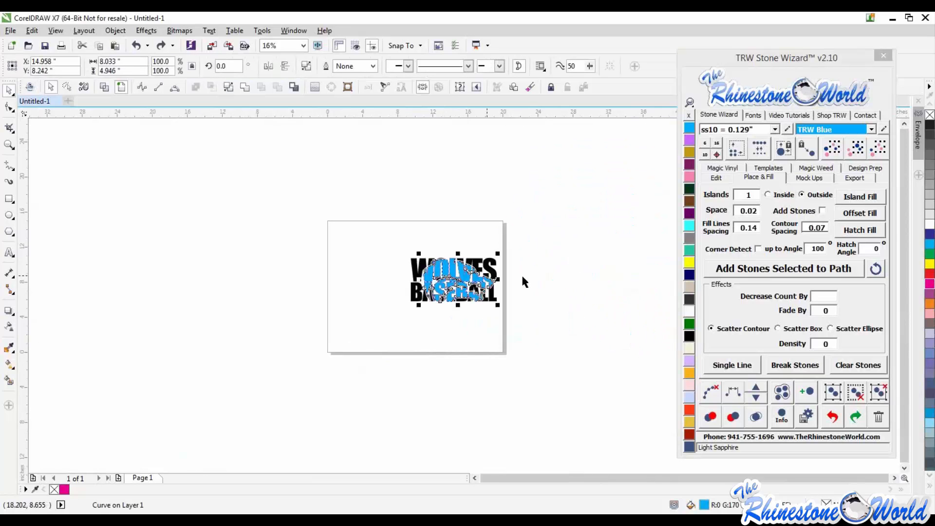
- Select both the blue and black pieces and apply Magic Trap with 0.02 spacing
scroll(507, 278, up, 3)
click(442, 310)
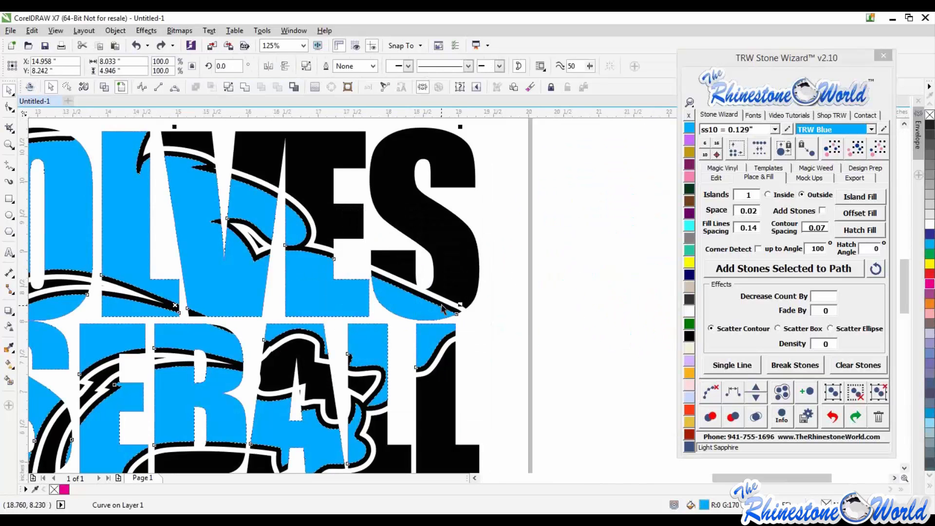
shift+click(443, 307)
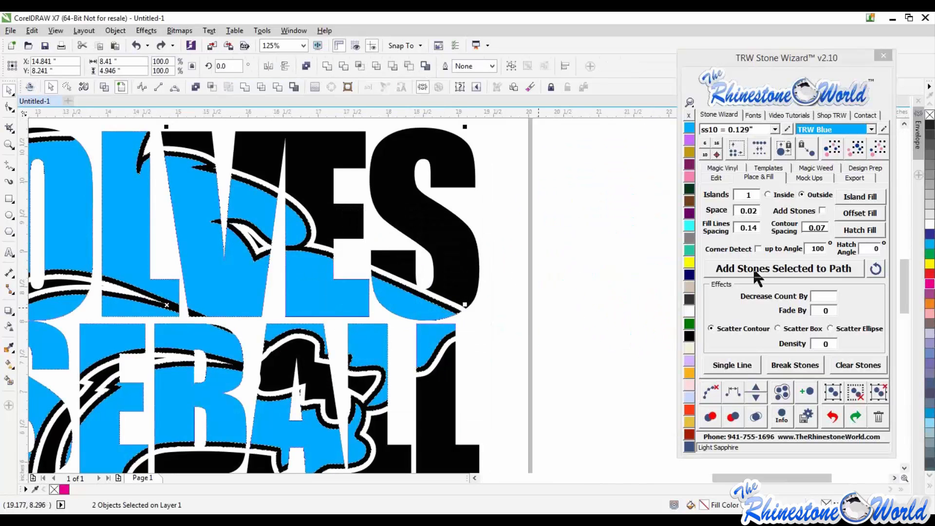
click(710, 179)
click(826, 263)
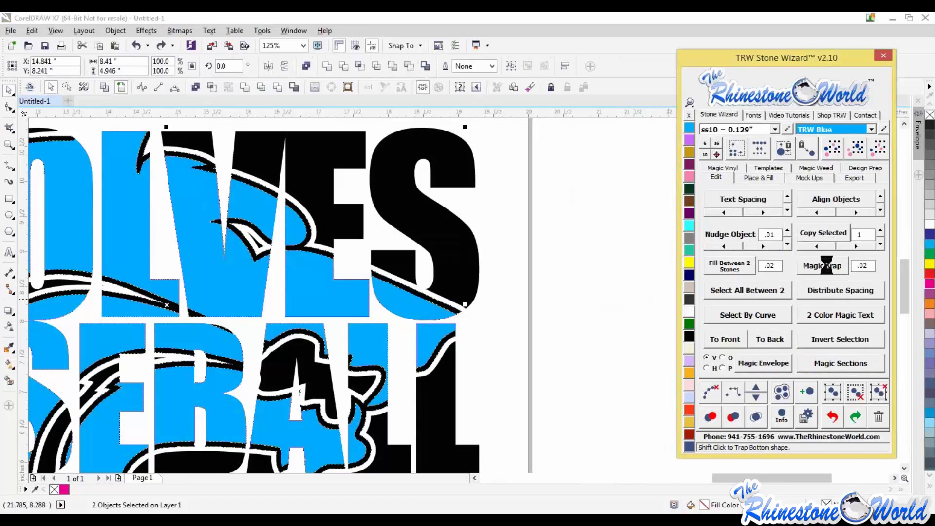
click(560, 302)
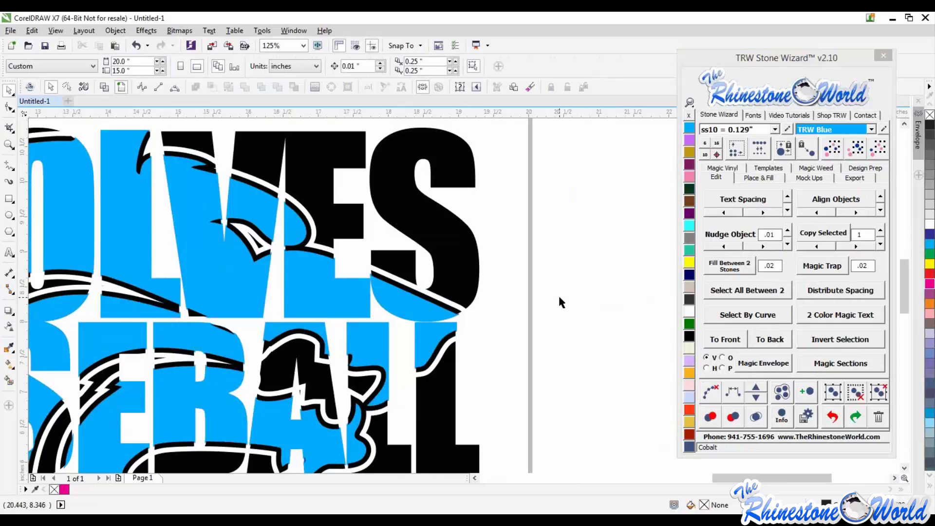
- Zoom in to inspect the trap along the letter edges
scroll(559, 294, down, 3)
scroll(410, 267, up, 3)
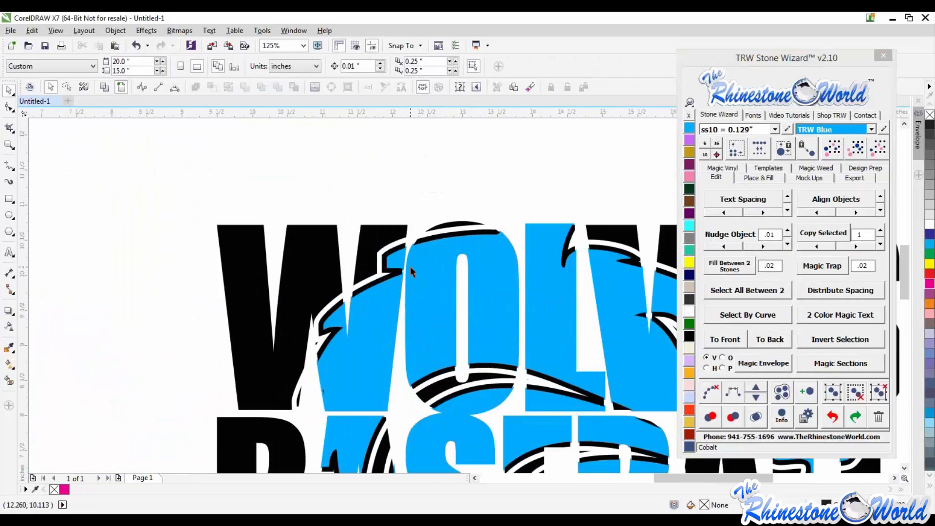
scroll(410, 267, up, 1)
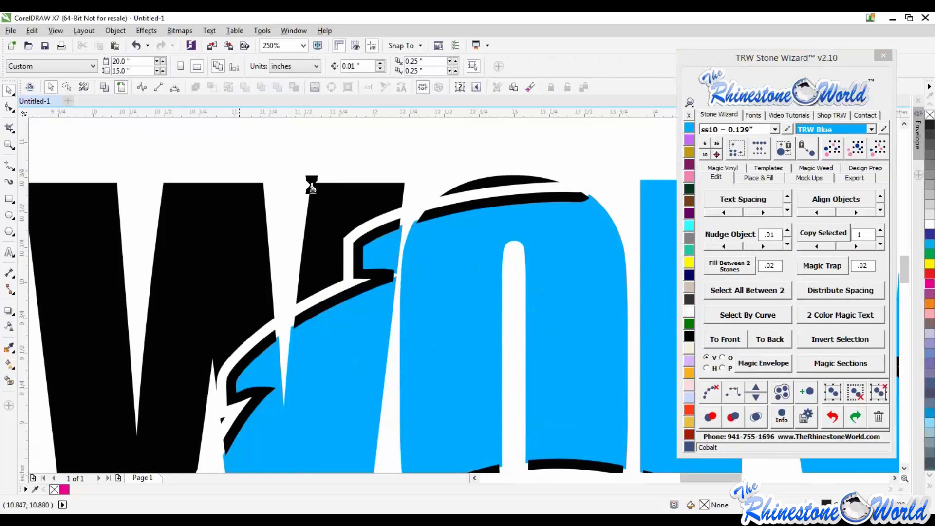
- Switch to wireframe view and back to check the trapped outlines along the letters
scroll(531, 363, down, 1)
scroll(532, 362, up, 1)
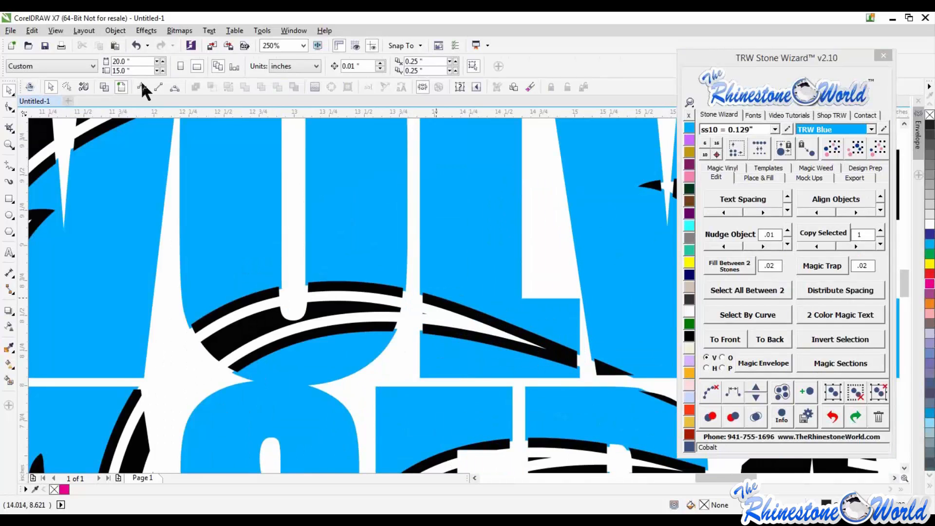
click(105, 87)
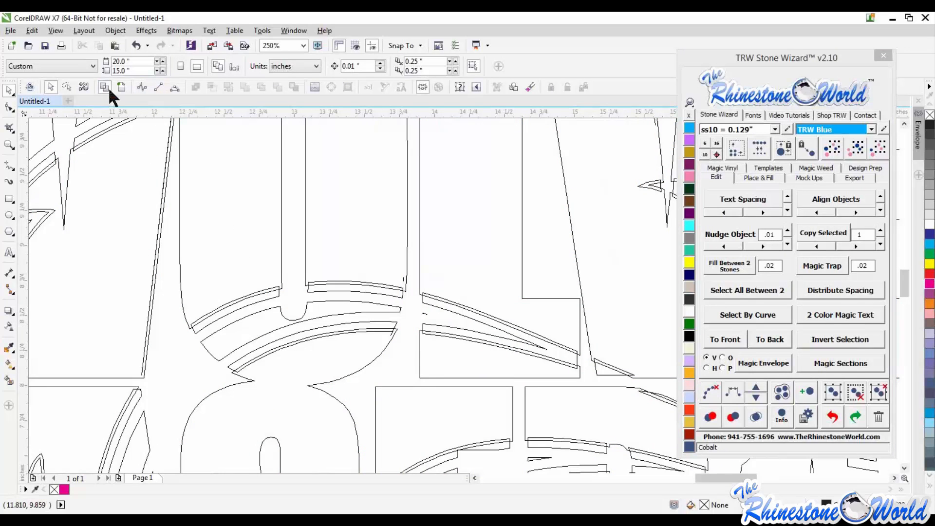
click(123, 87)
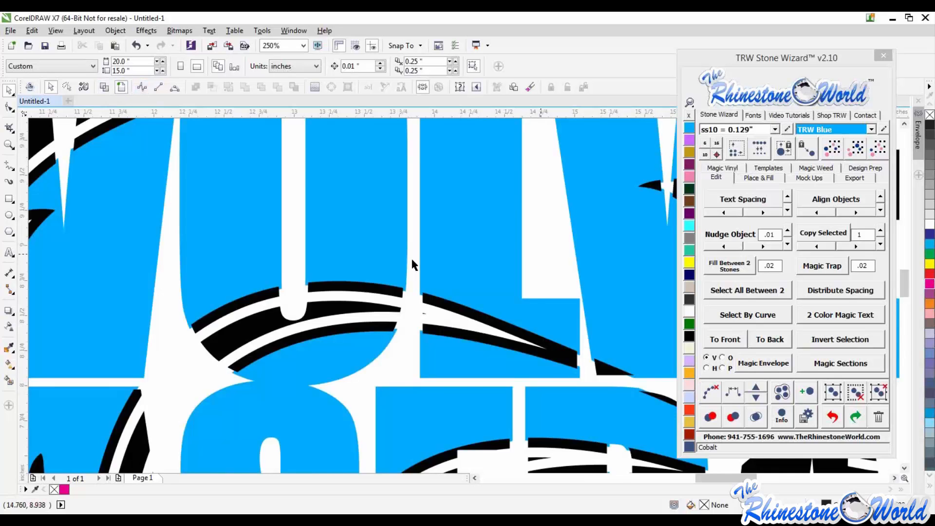
- Zoom in and out around the letters to inspect the gaps left by the trap
scroll(413, 265, down, 1)
scroll(500, 310, up, 2)
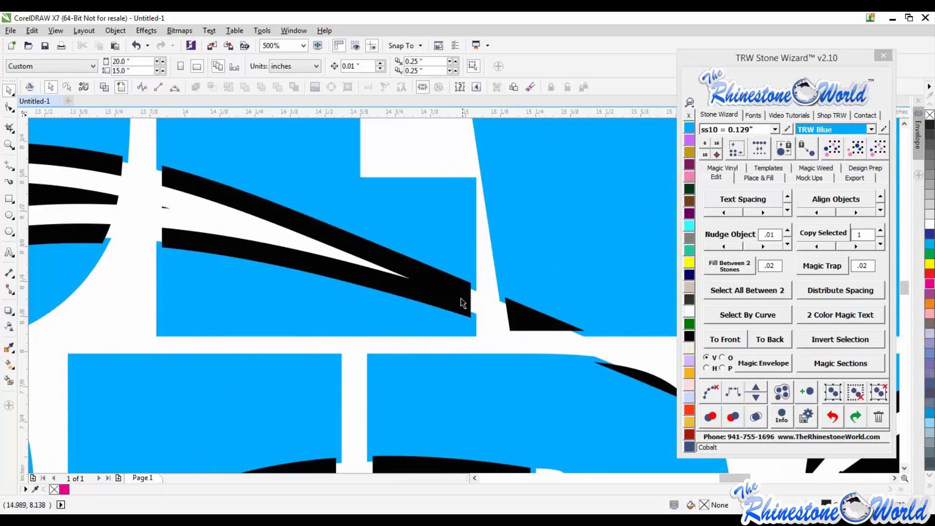
scroll(474, 290, down, 1)
scroll(486, 306, up, 1)
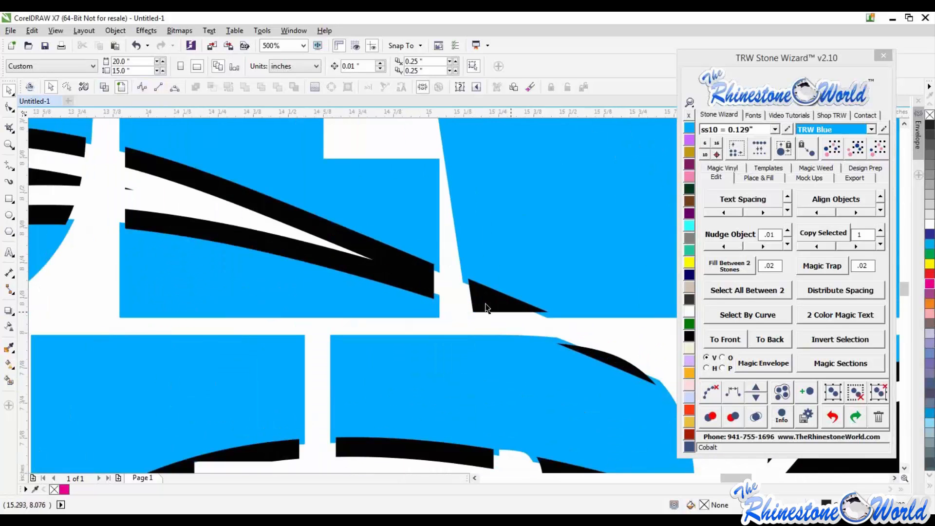
scroll(487, 308, down, 2)
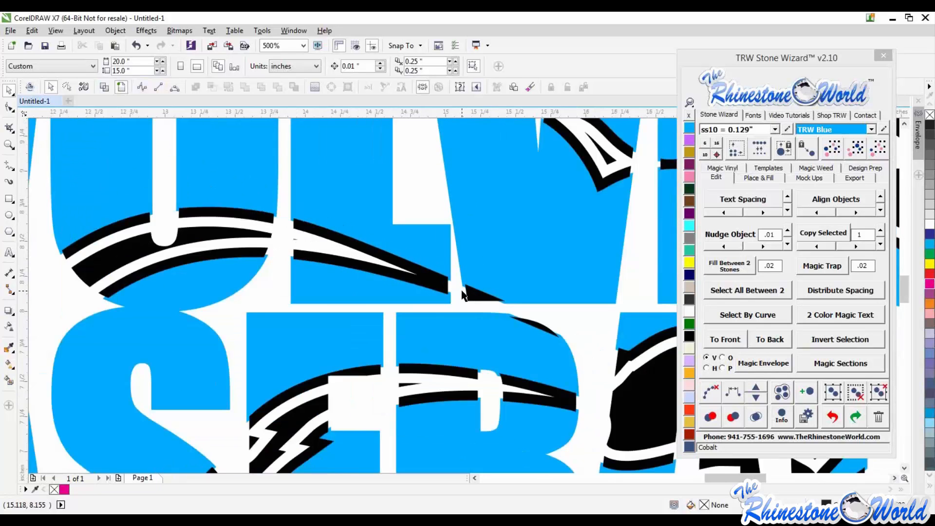
scroll(422, 273, down, 2)
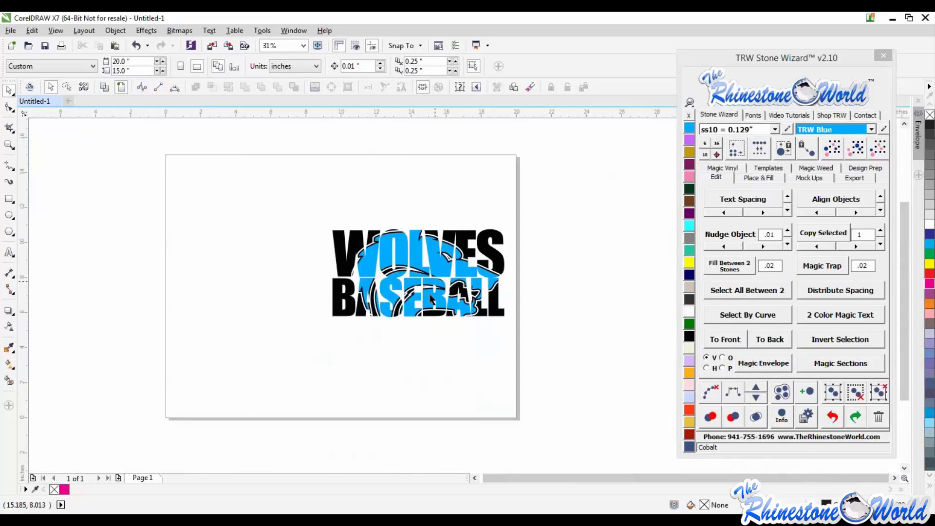
scroll(430, 298, up, 4)
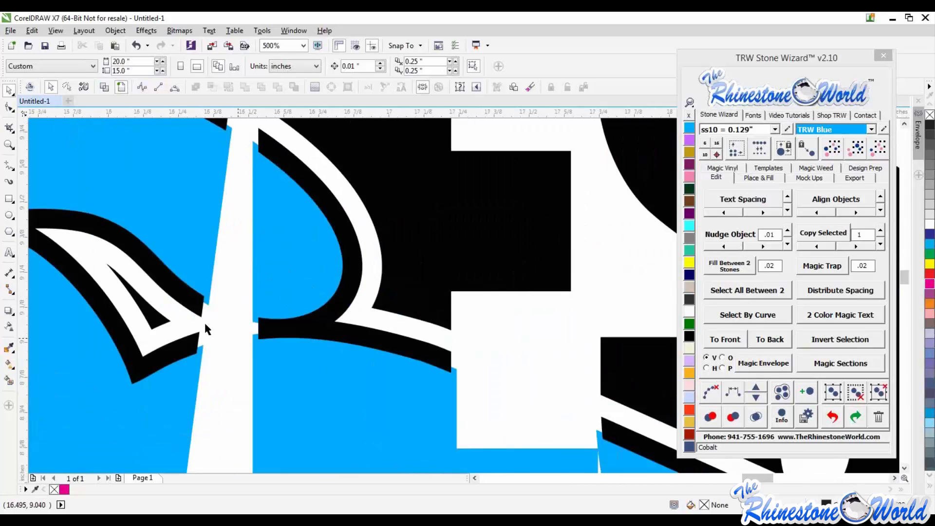
scroll(370, 321, down, 3)
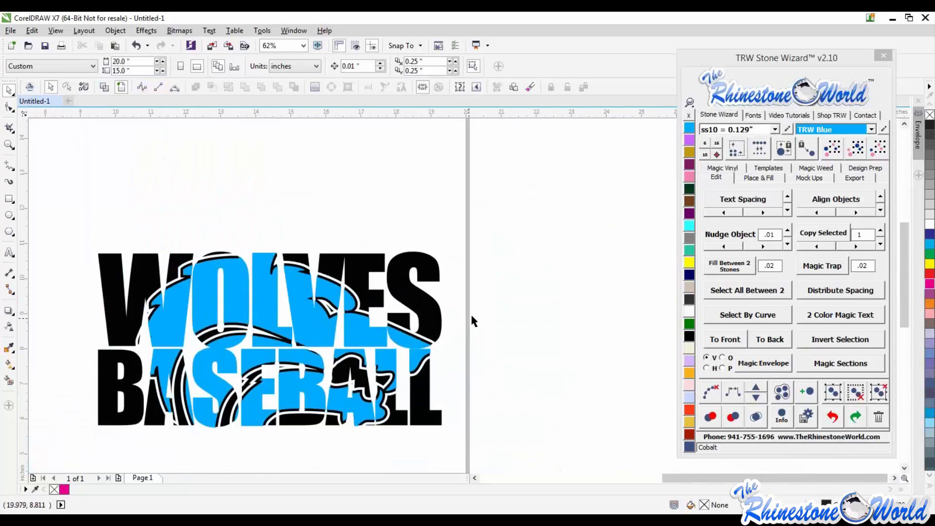
scroll(471, 321, down, 1)
- Drag the blue piece below the text to inspect it and undo the changes
click(323, 343)
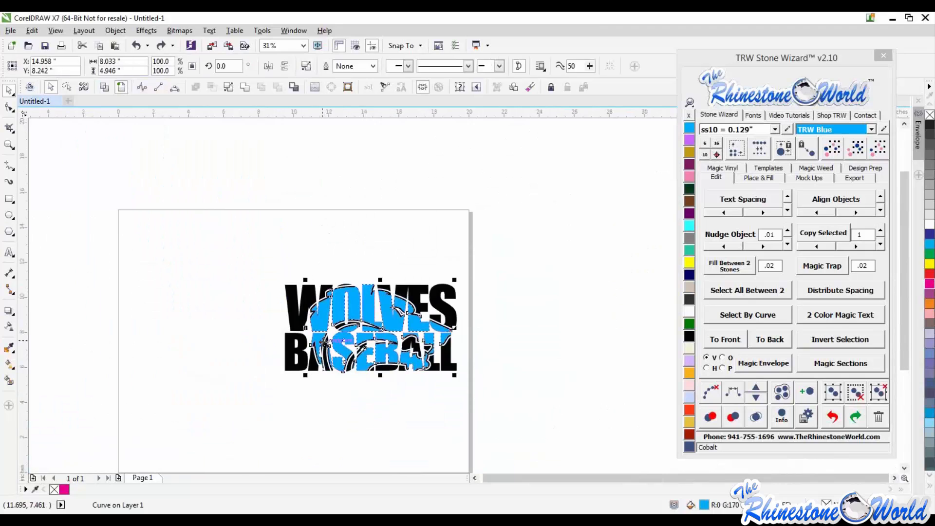
key(ctrl+z)
click(340, 410)
drag(366, 311, 365, 398)
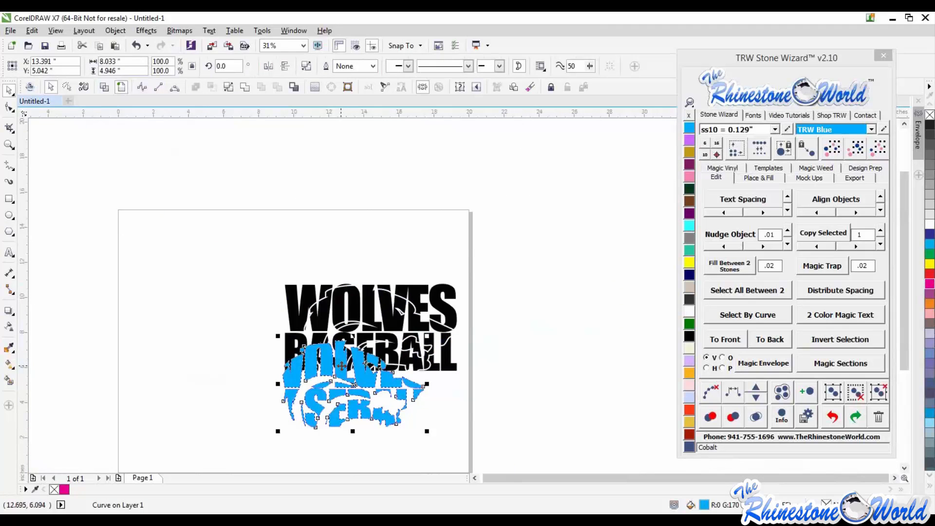
key(ctrl+z)
key(Escape)
scroll(374, 340, up, 1)
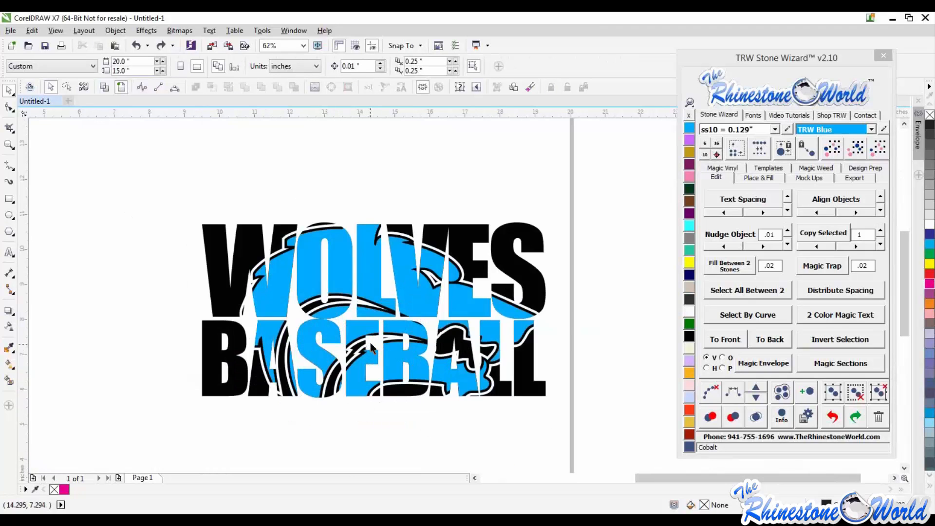
- Select the blue and black pieces together and apply Magic Trap at 0.02 spacing
click(506, 317)
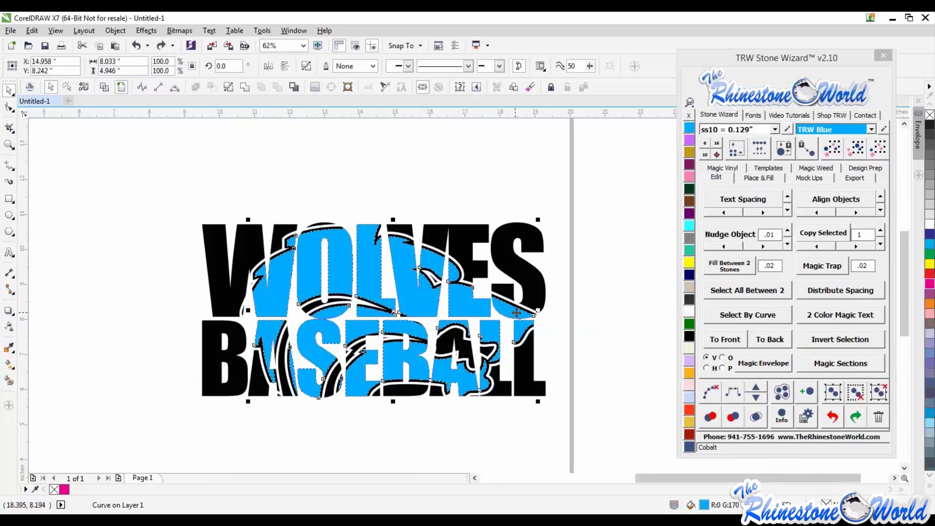
scroll(506, 318, up, 2)
shift+click(549, 302)
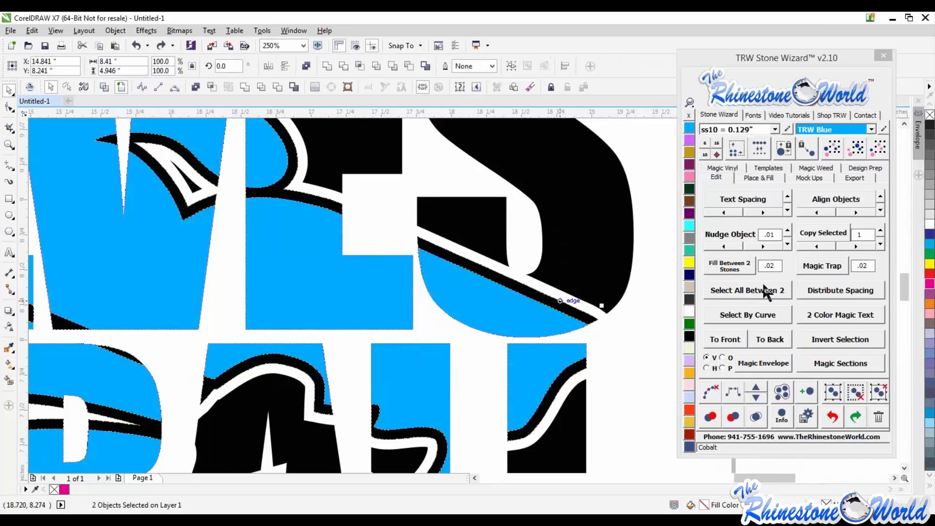
click(818, 264)
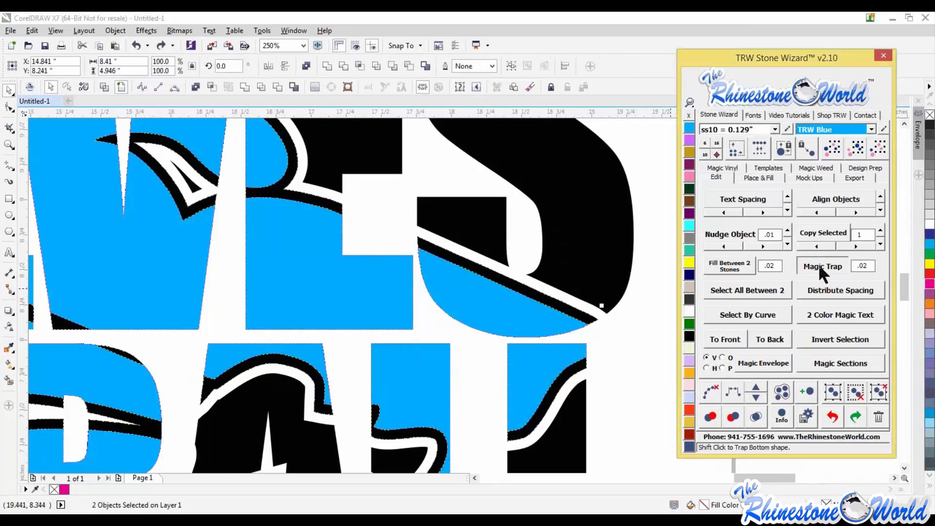
- Inspect the trapped edges closely, zooming in and switching between wireframe and normal views
click(613, 337)
scroll(613, 338, down, 1)
scroll(303, 321, up, 2)
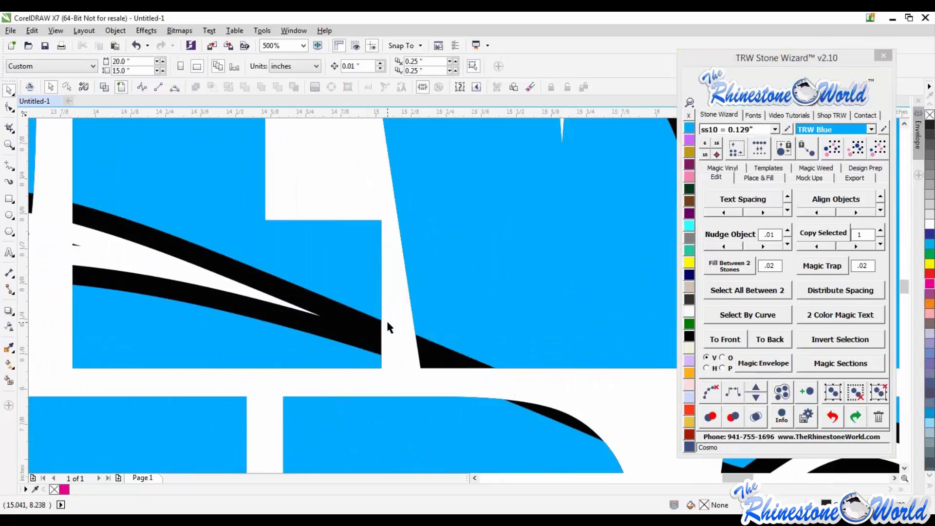
scroll(388, 322, down, 2)
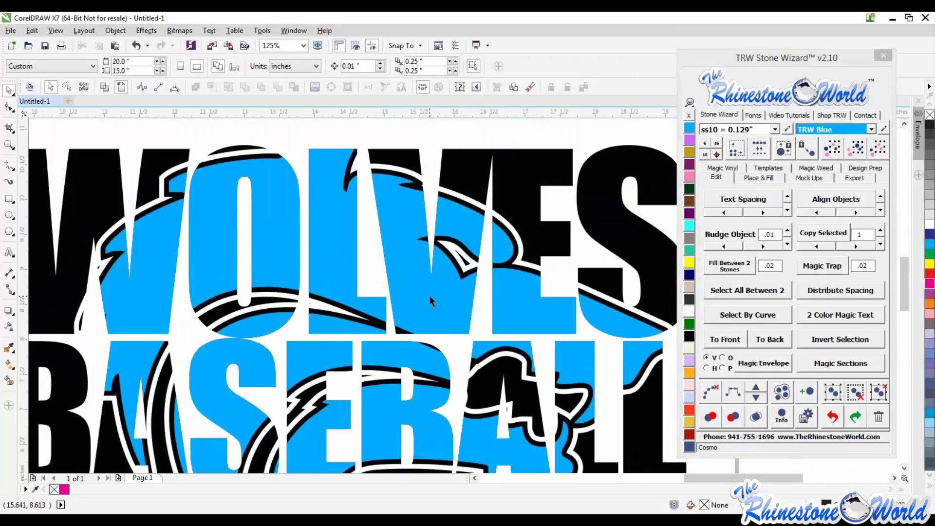
click(101, 87)
scroll(520, 364, up, 3)
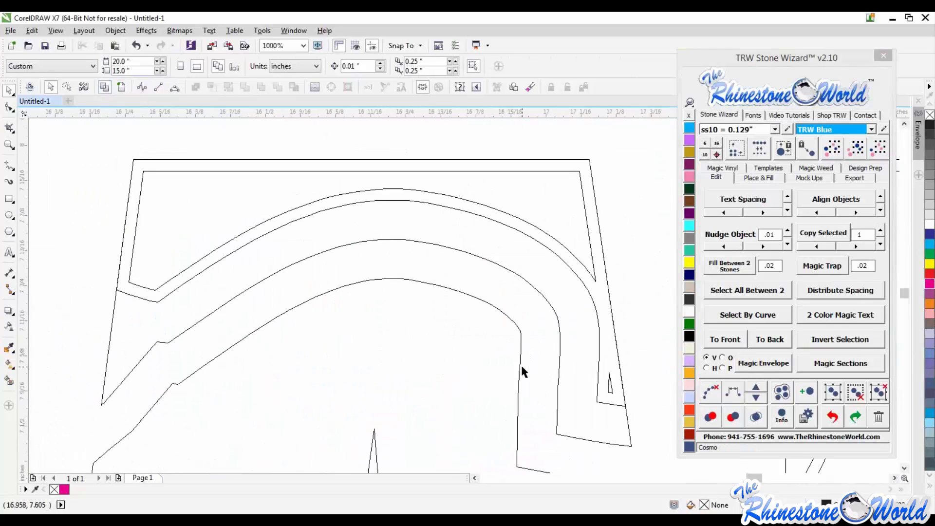
scroll(446, 282, down, 1)
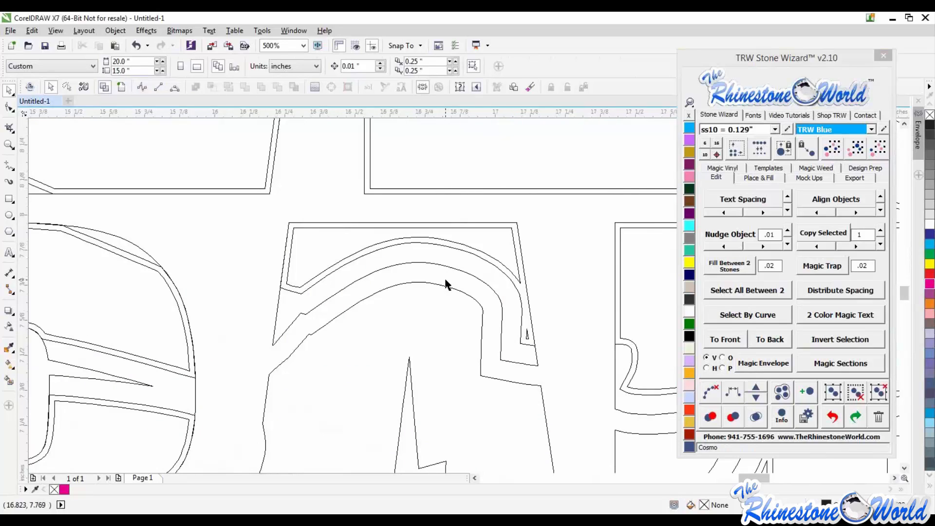
click(121, 86)
scroll(329, 235, down, 3)
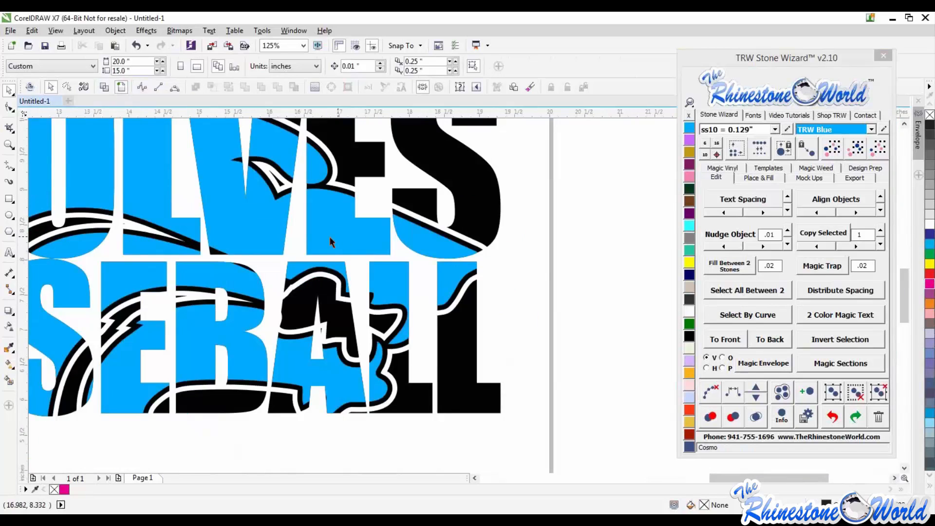
- Move the blue piece off the text to inspect the black piece, then undo both moves
drag(332, 238, 530, 319)
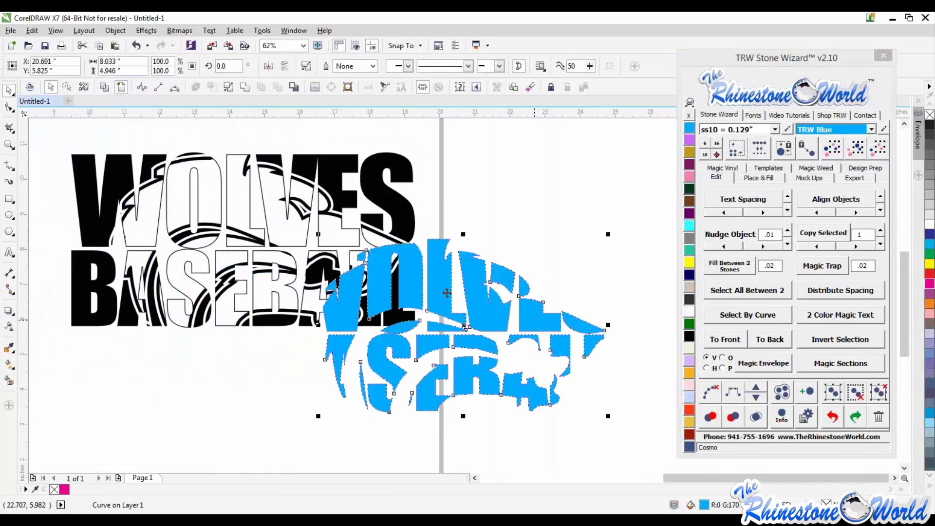
drag(436, 294, 532, 349)
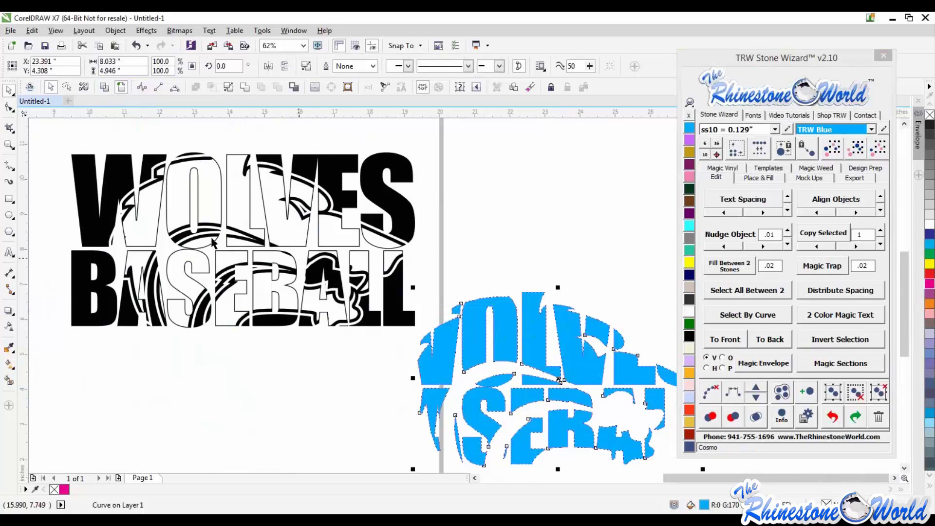
click(441, 258)
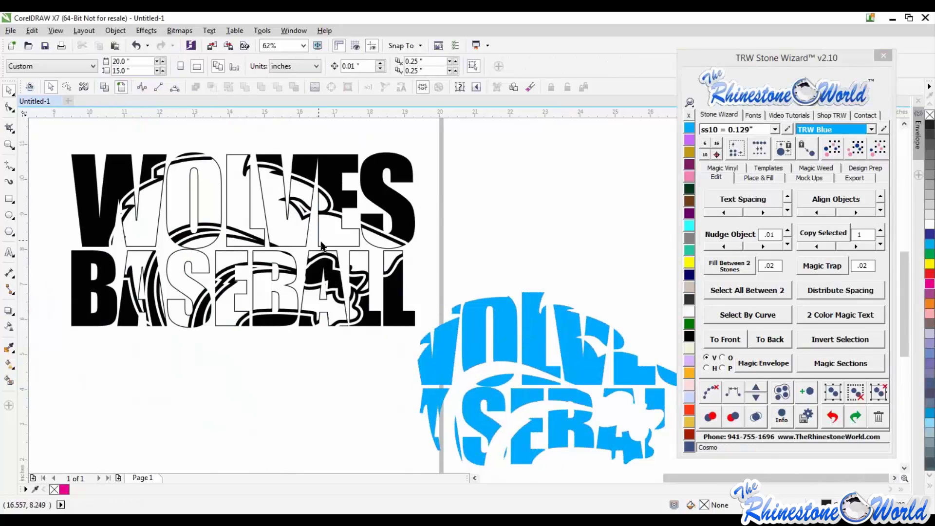
scroll(319, 244, up, 2)
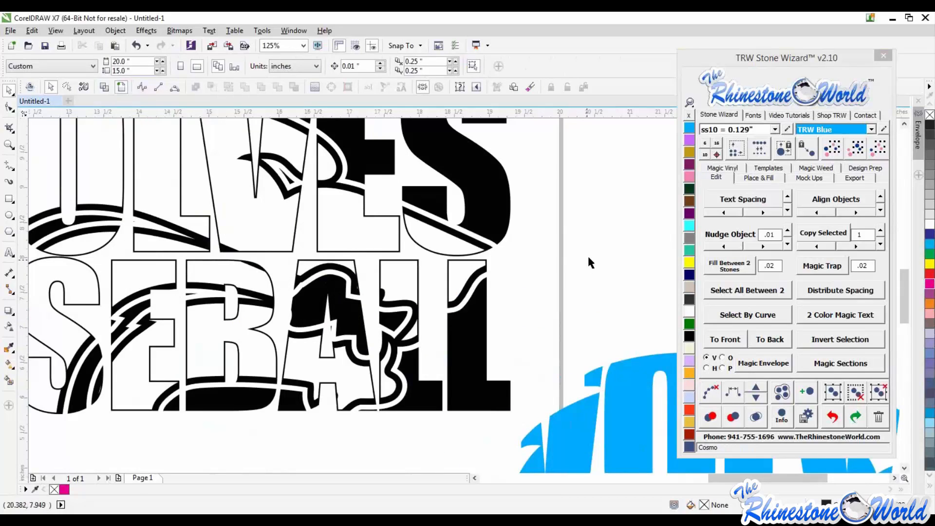
scroll(532, 272, down, 2)
scroll(566, 253, down, 1)
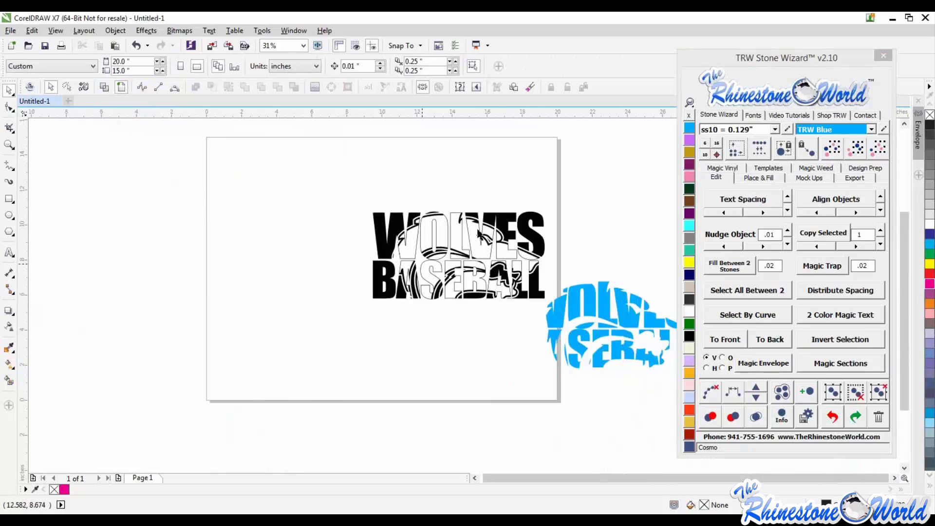
key(ctrl+z)
key(ctrl+z)
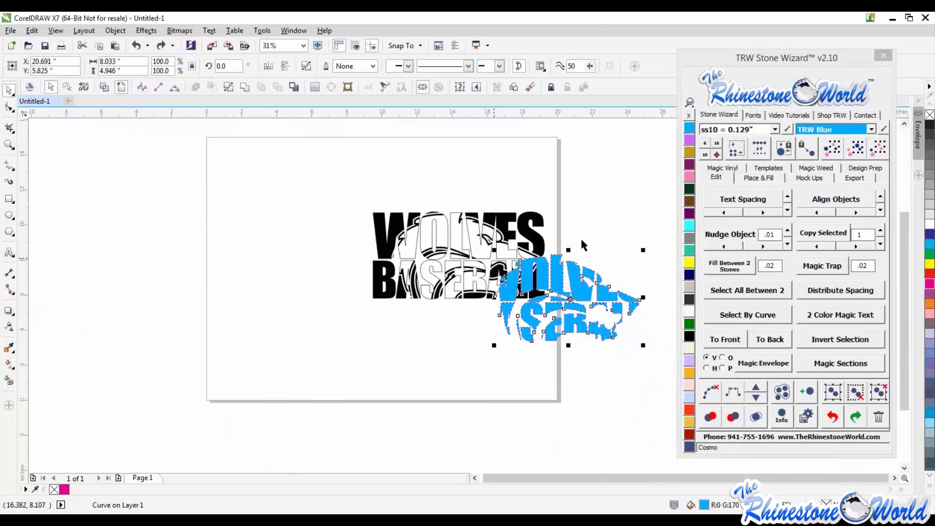
- Undo back past the earlier Magic Trap, test-dragging the blue piece and undoing each move
click(549, 244)
scroll(549, 245, up, 1)
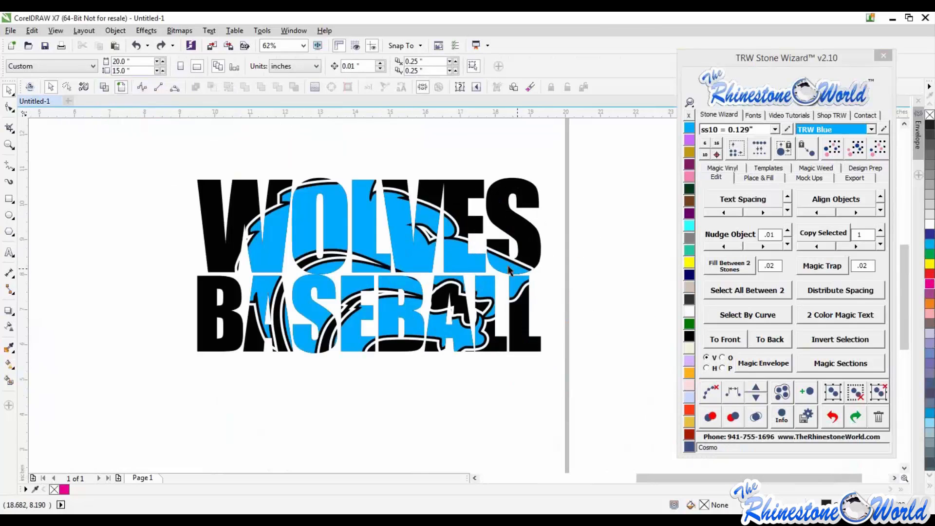
drag(508, 267, 493, 324)
key(ctrl+z)
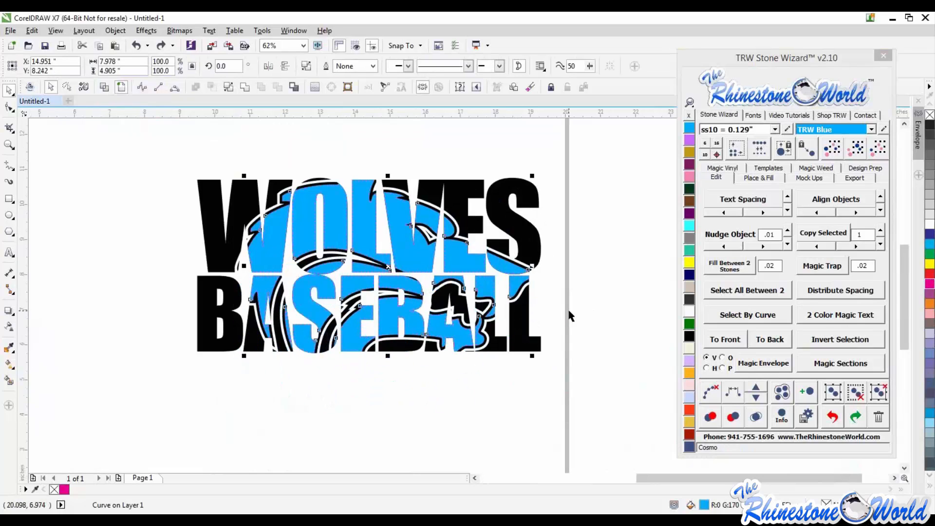
key(ctrl+z)
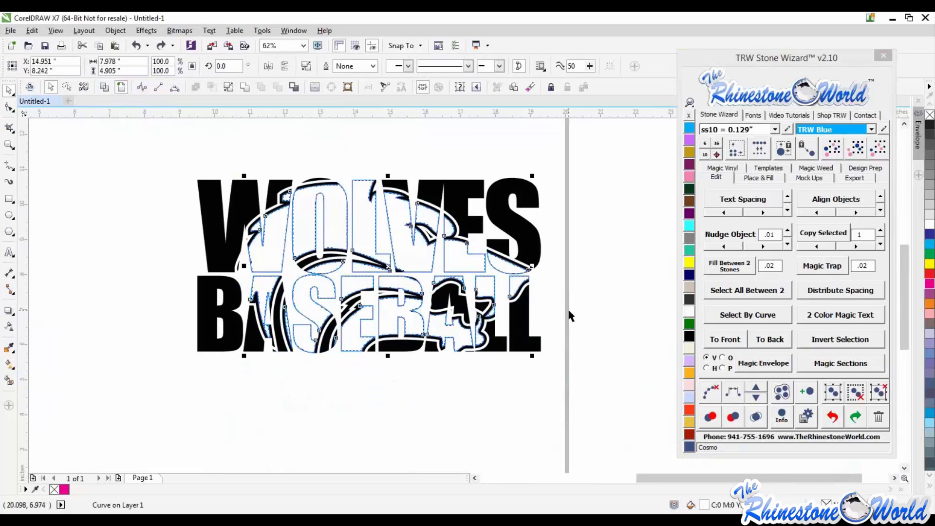
key(ctrl+z)
key(ctrl+z)
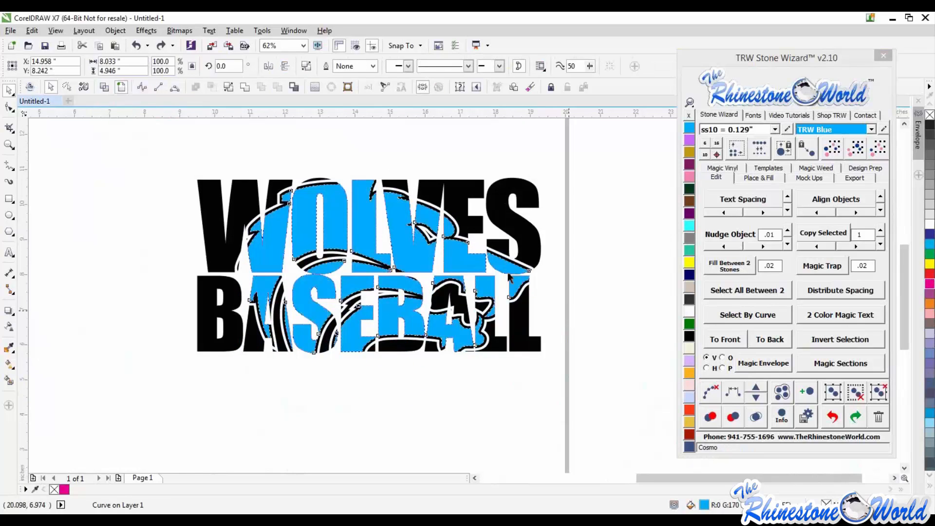
drag(502, 269, 496, 313)
key(ctrl+z)
scroll(554, 297, up, 2)
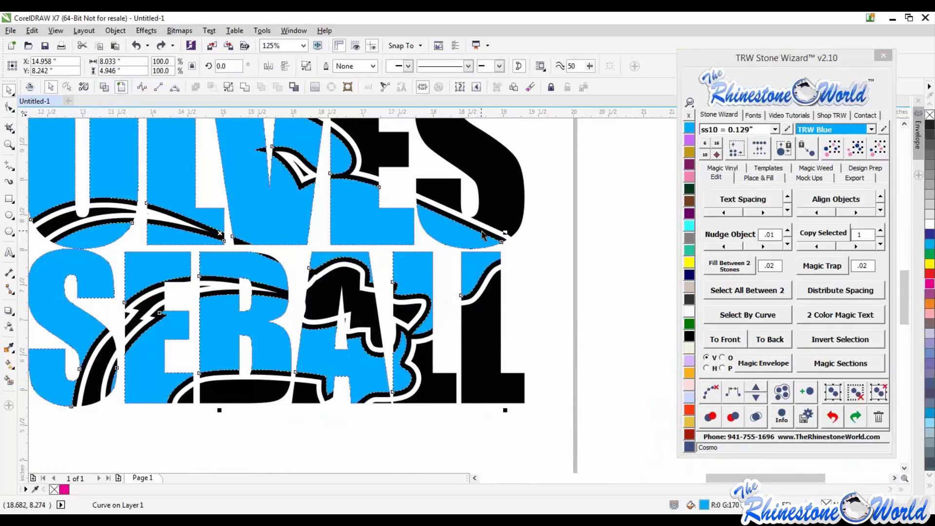
- Select the blue and black pieces and apply Magic Trap with the spacing set to 0.05
shift+click(482, 231)
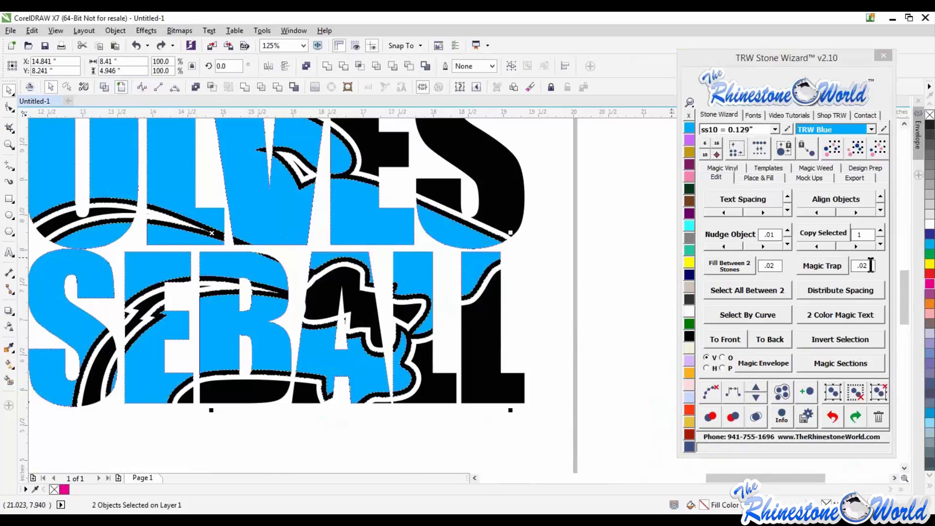
drag(863, 265, 873, 266)
text(5)
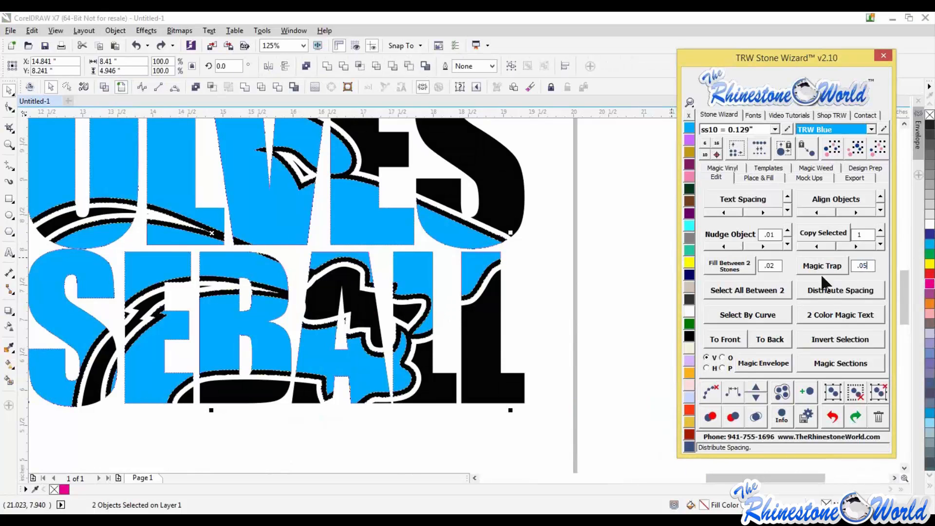
click(819, 266)
click(569, 301)
scroll(569, 301, down, 1)
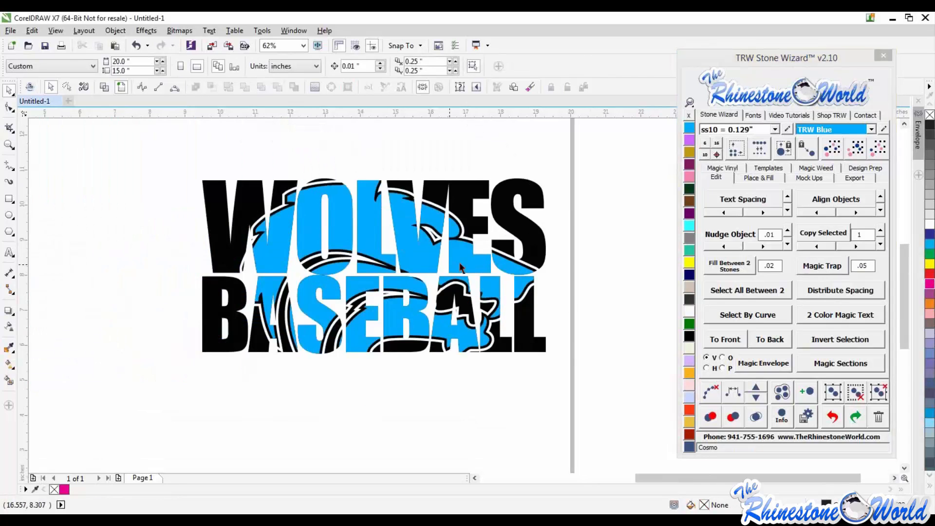
- Select the blue wolf-and-text piece and move it down below the black text to separate the two colours
drag(427, 338, 403, 392)
scroll(451, 329, down, 1)
drag(430, 359, 464, 420)
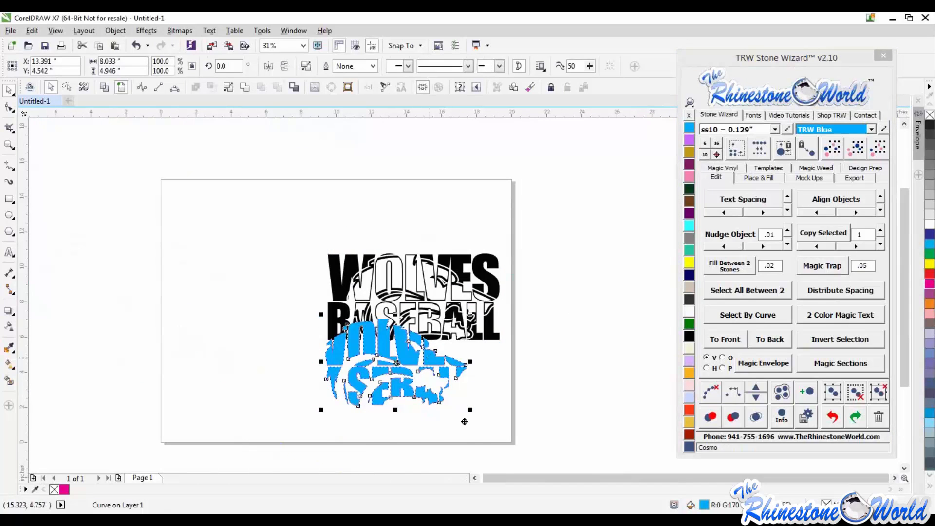
click(561, 385)
- Zoom in and out to examine the gaps and edges of the trapped black text piece
scroll(412, 342, up, 1)
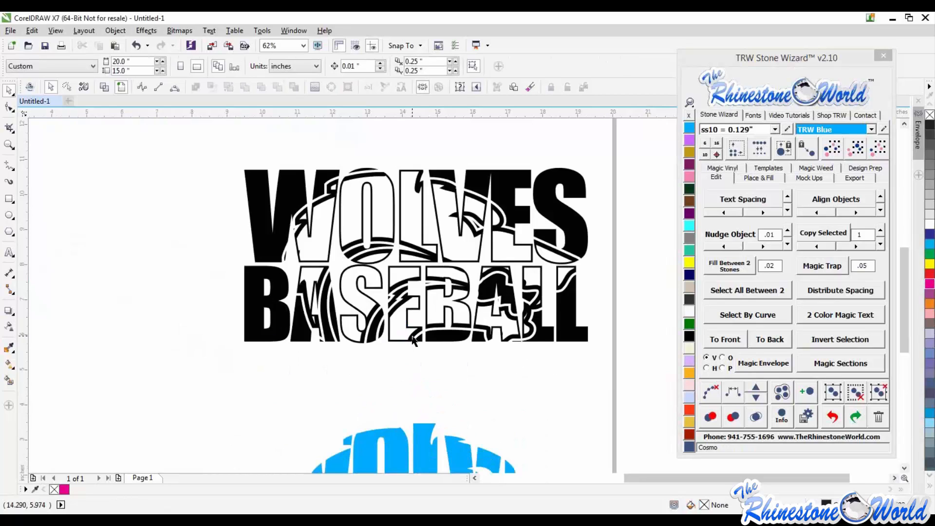
scroll(411, 342, down, 1)
scroll(428, 249, up, 2)
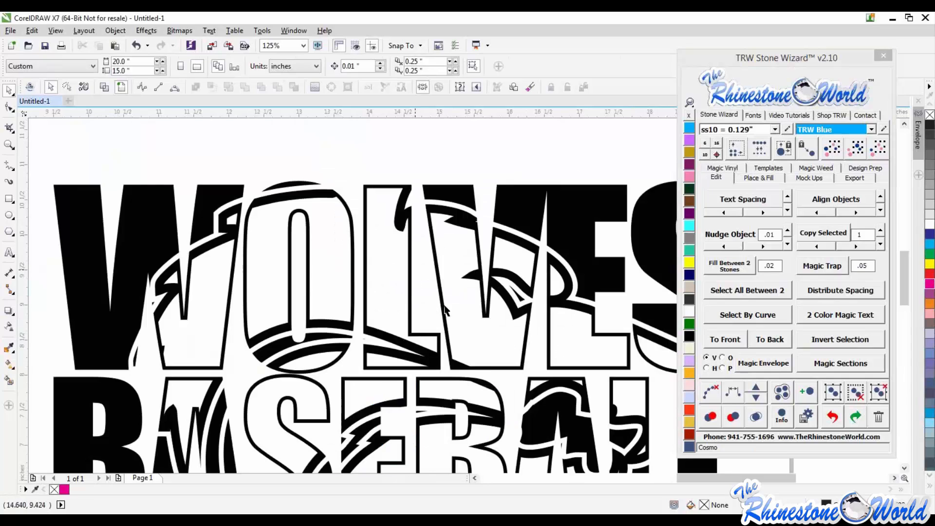
scroll(368, 273, down, 2)
scroll(356, 321, up, 1)
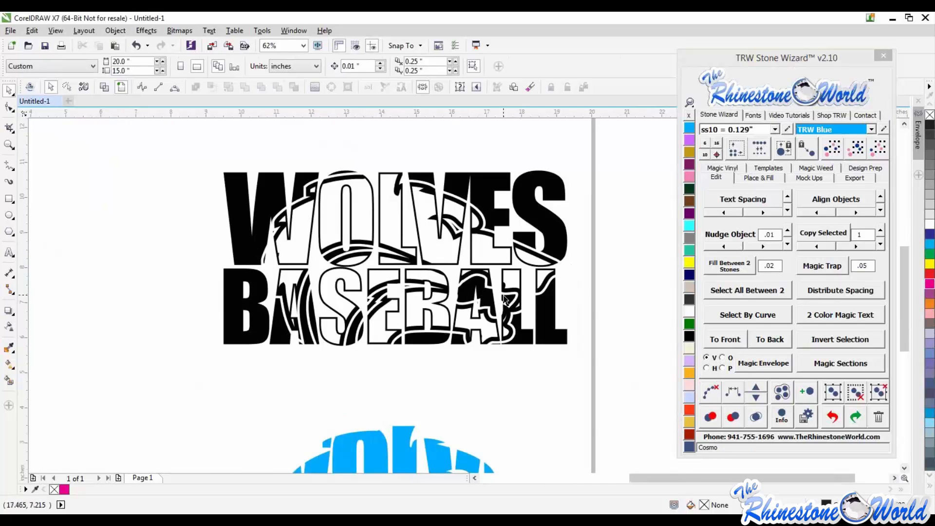
scroll(505, 298, down, 1)
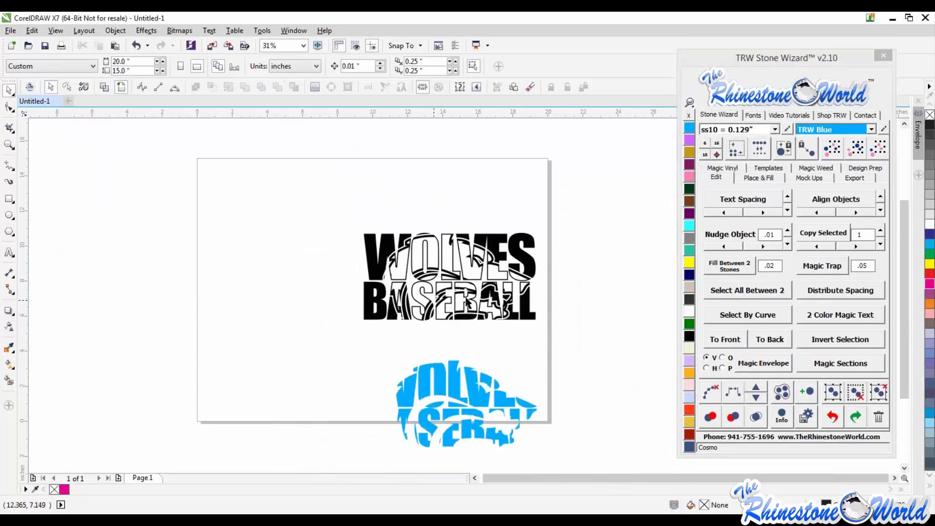
scroll(467, 303, up, 3)
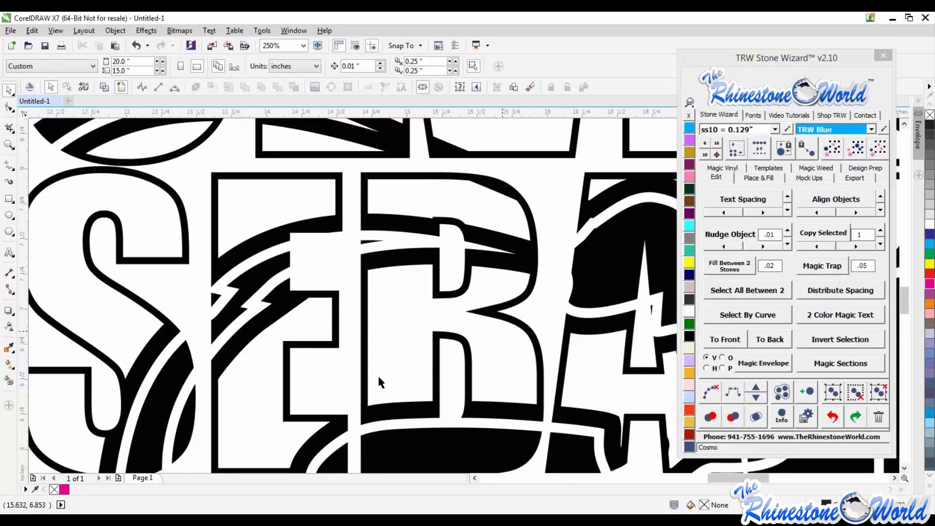
scroll(429, 339, down, 3)
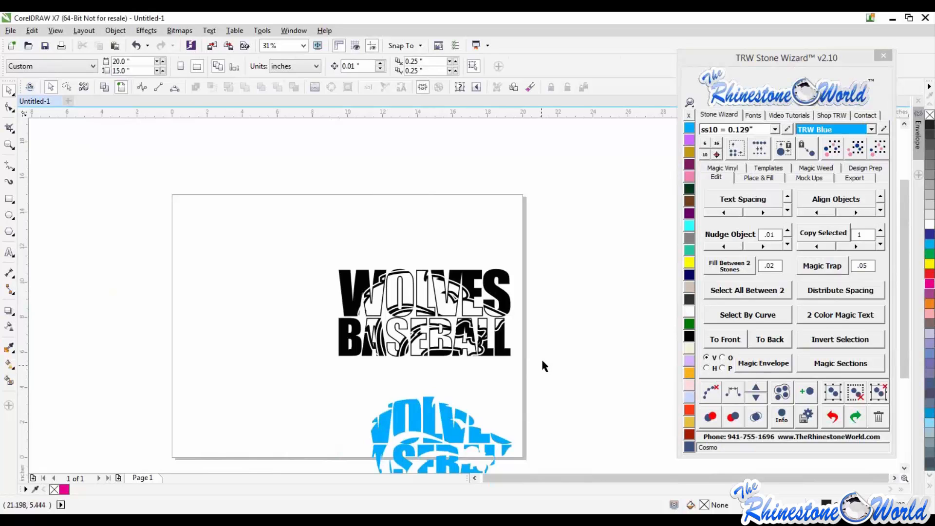
- Delete the blue wolf-and-text piece from the page
scroll(542, 361, down, 1)
drag(544, 369, 416, 441)
key(Delete)
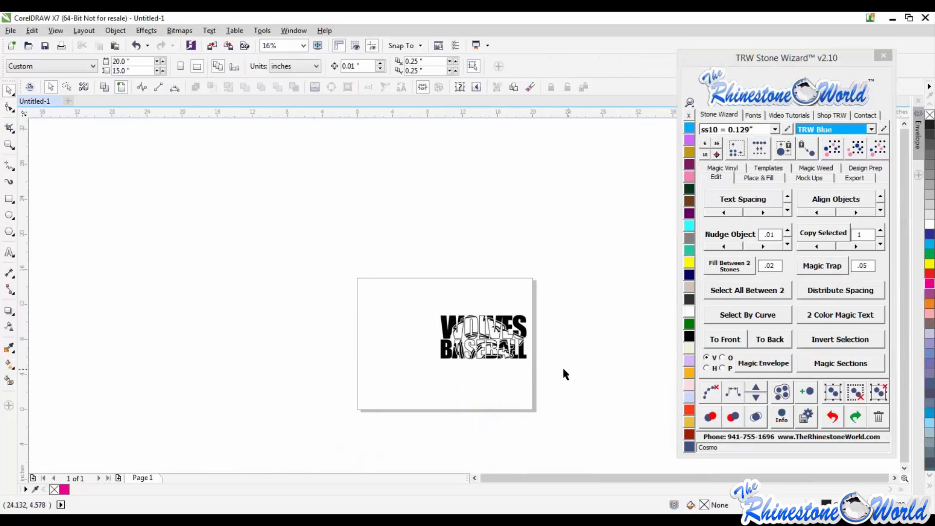
- Select both remaining text pieces and fill them with the white Crystal colour
scroll(549, 343, up, 1)
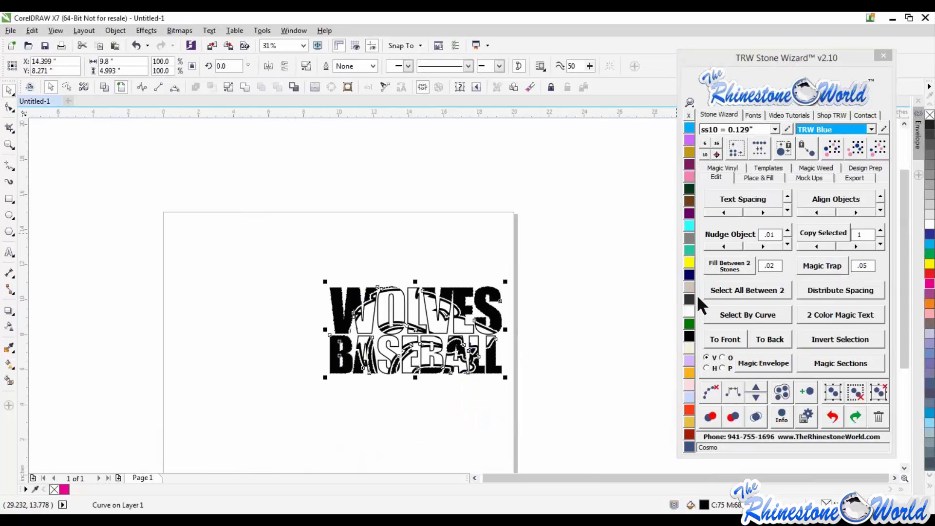
click(690, 314)
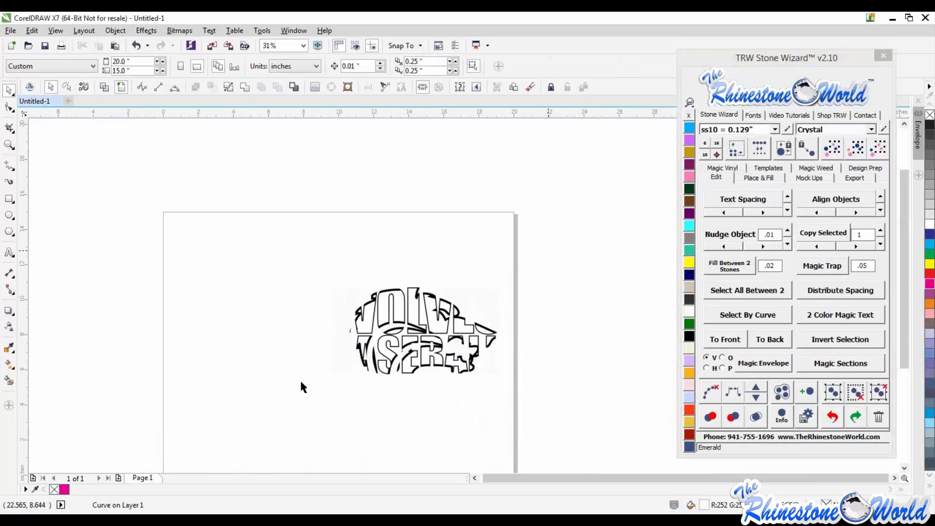
drag(300, 382, 511, 247)
click(689, 312)
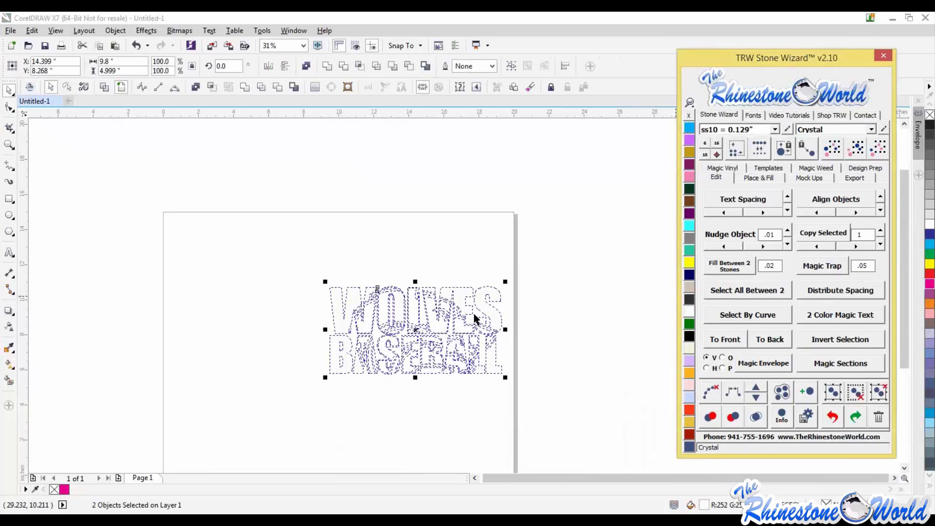
click(378, 254)
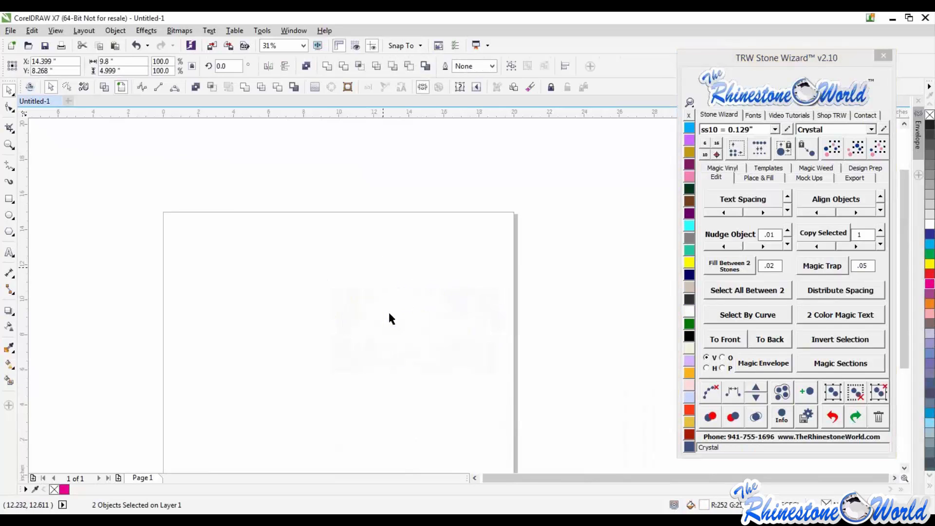
- Select everything on the page and combine it into a single curve
scroll(390, 314, up, 1)
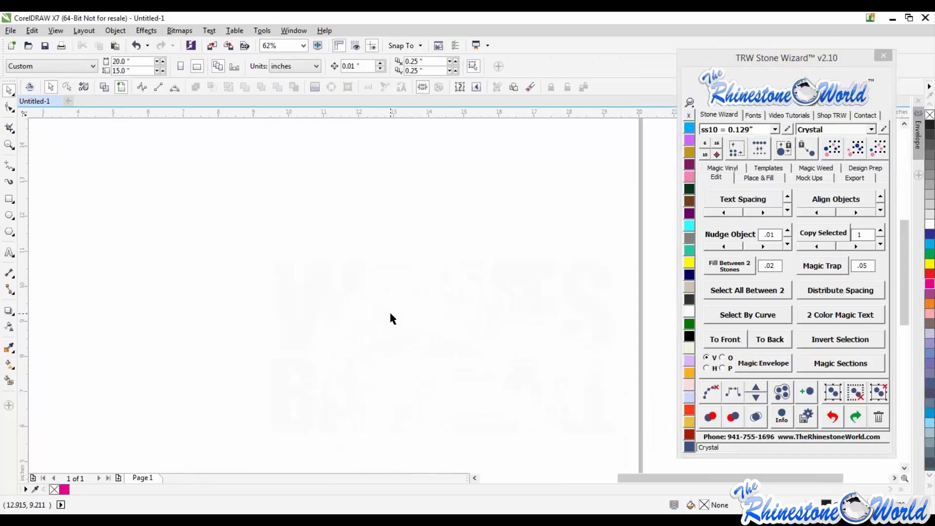
key(F3)
key(ctrl+a)
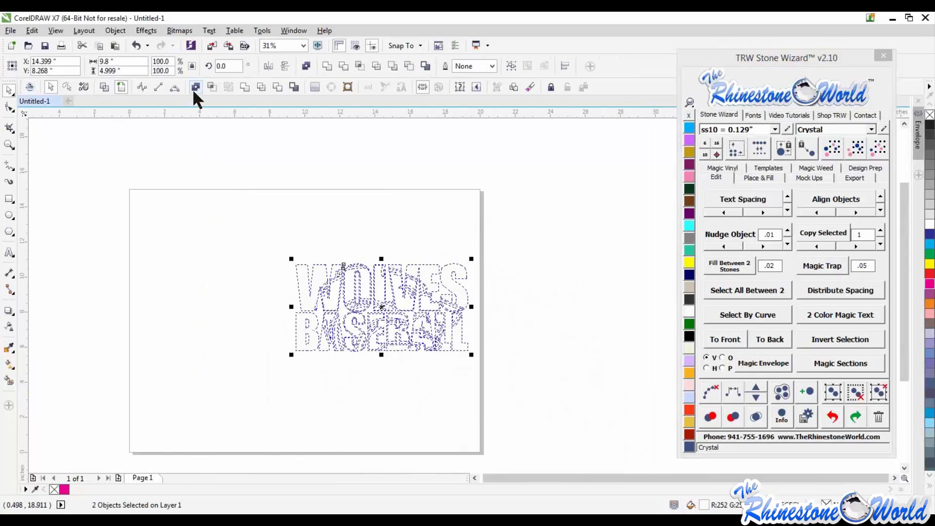
click(195, 87)
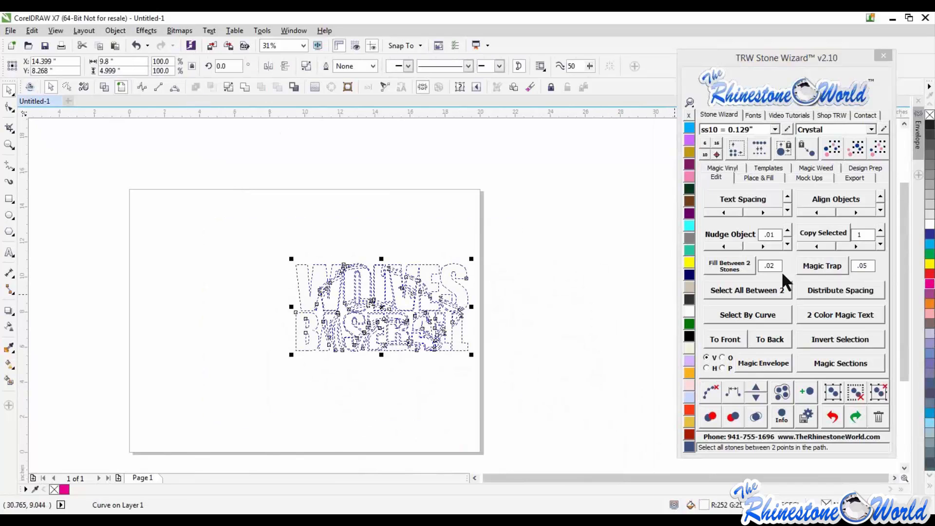
- Scale the combined design down to 69% and create a car-window decal mockup from it
click(811, 181)
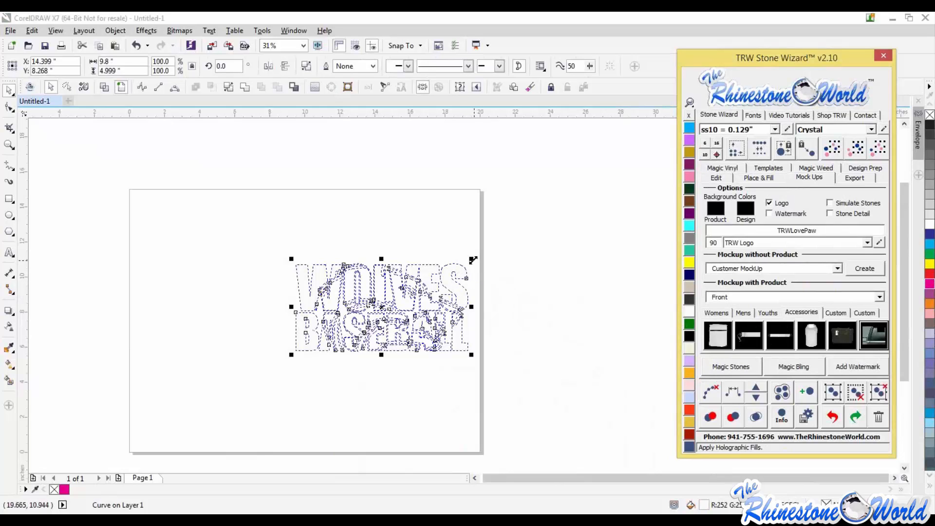
drag(471, 258, 418, 274)
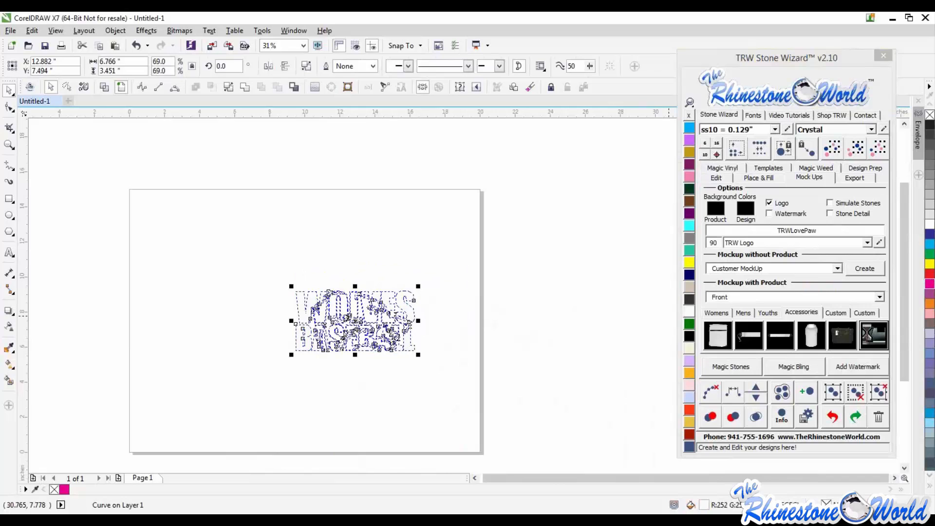
click(873, 335)
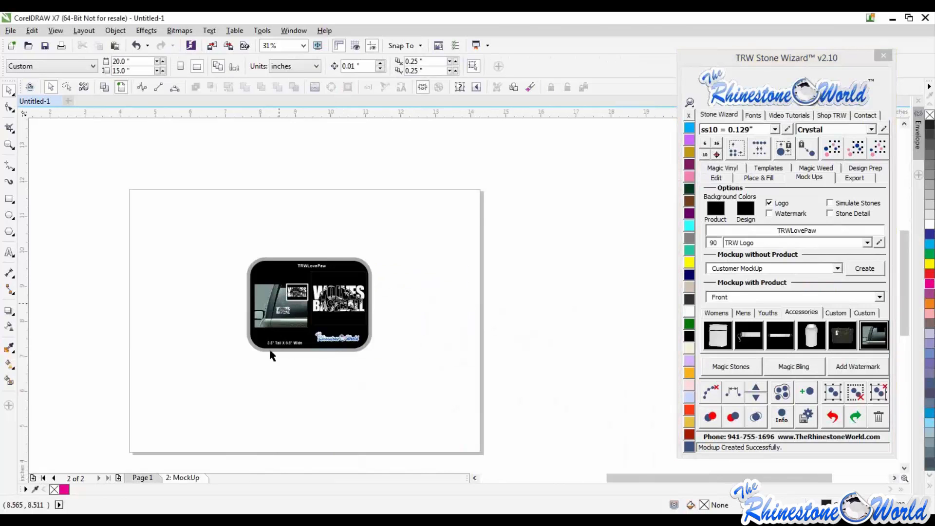
- Zoom around the mockup page to examine the decal on the car window and the enlarged preview
scroll(278, 306, up, 4)
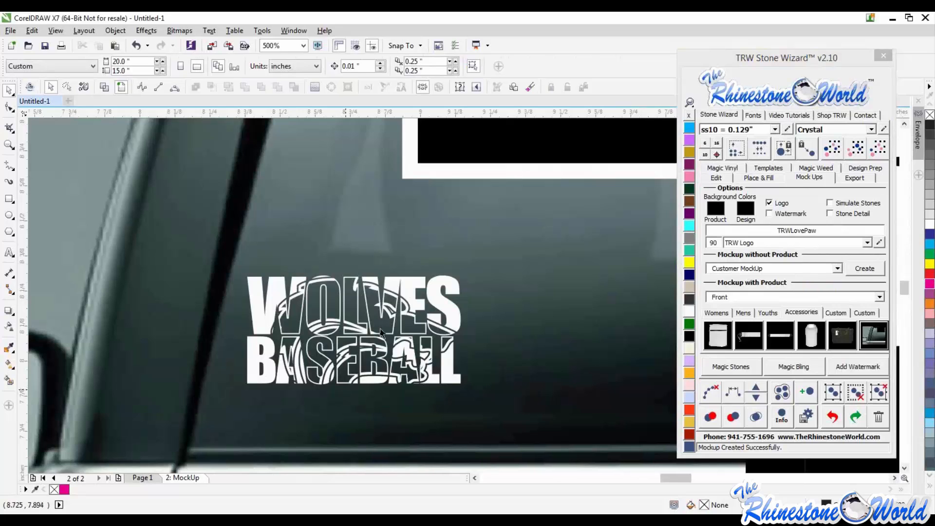
scroll(354, 337, down, 1)
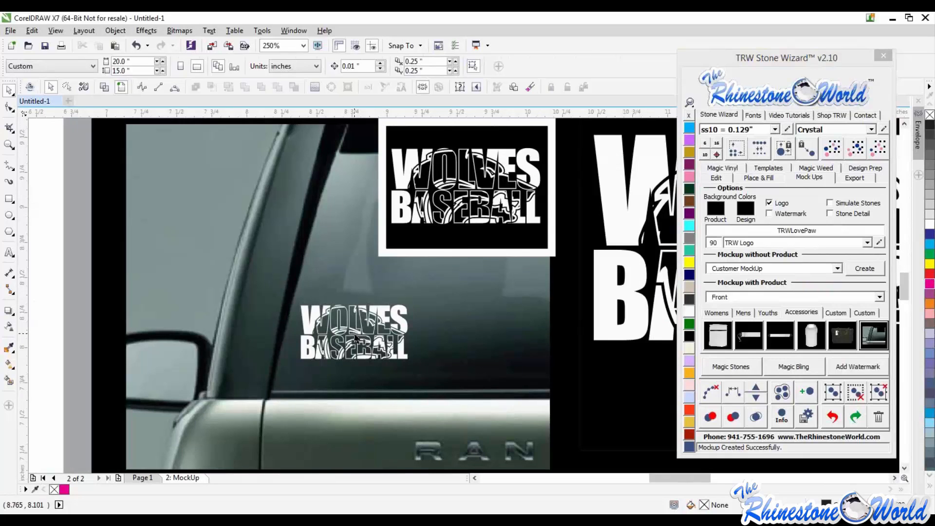
scroll(464, 309, down, 1)
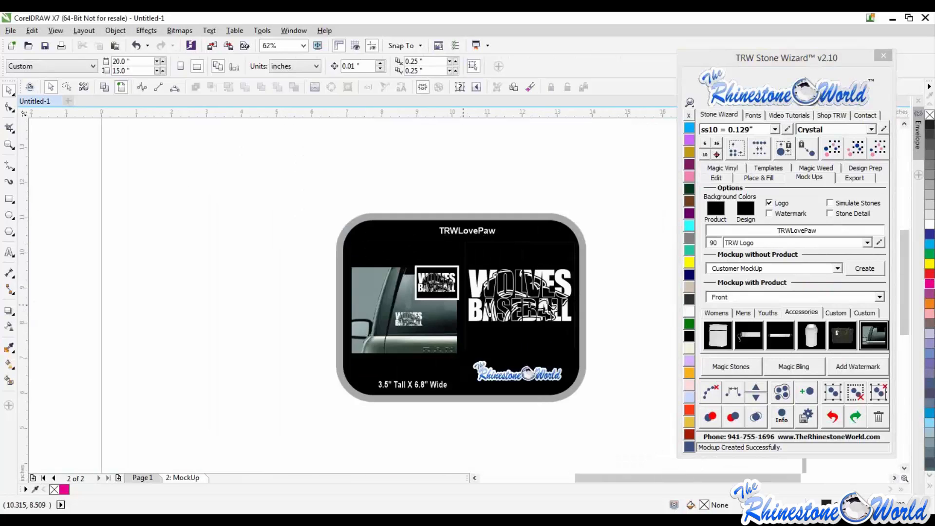
scroll(561, 307, down, 1)
scroll(561, 307, up, 2)
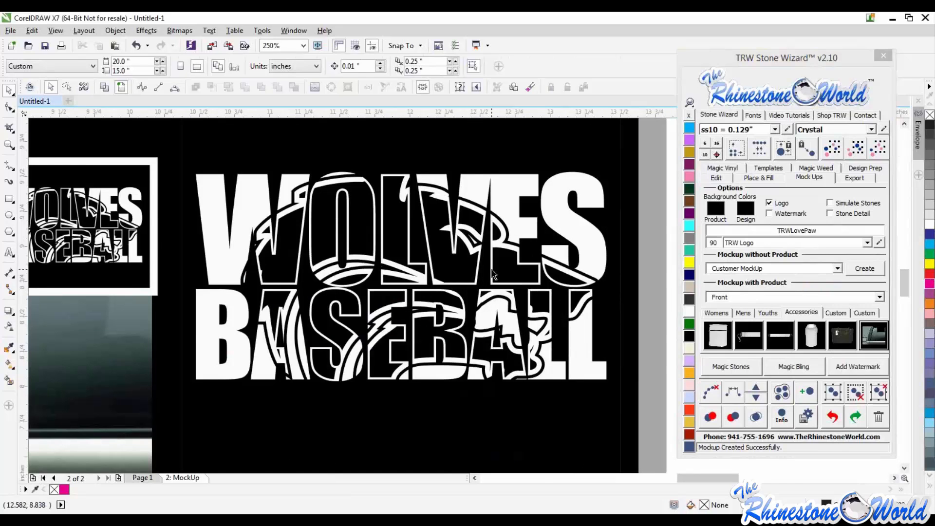
scroll(492, 272, up, 1)
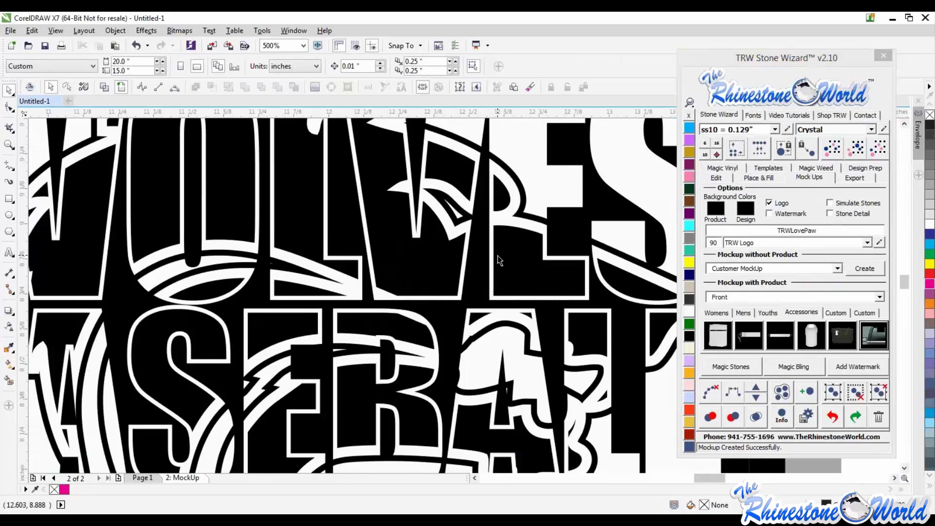
scroll(495, 257, down, 2)
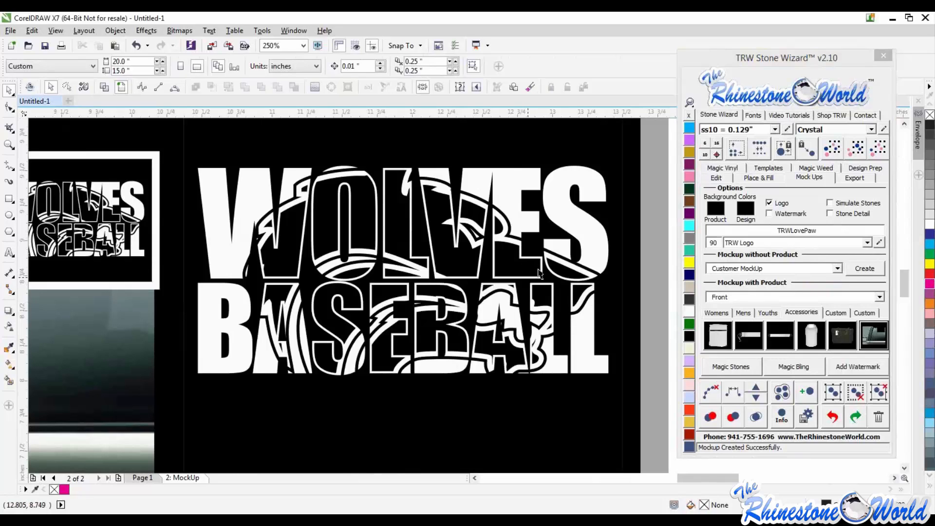
scroll(516, 248, down, 2)
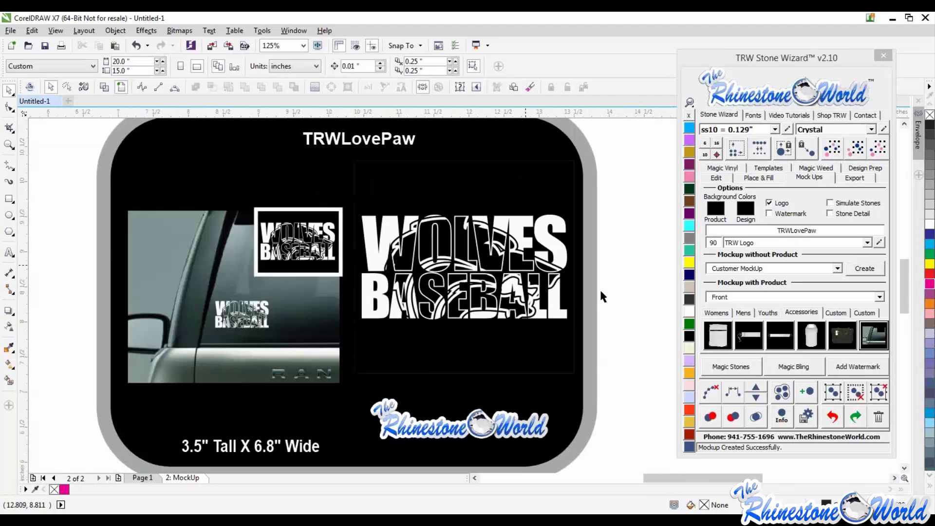
scroll(534, 284, down, 2)
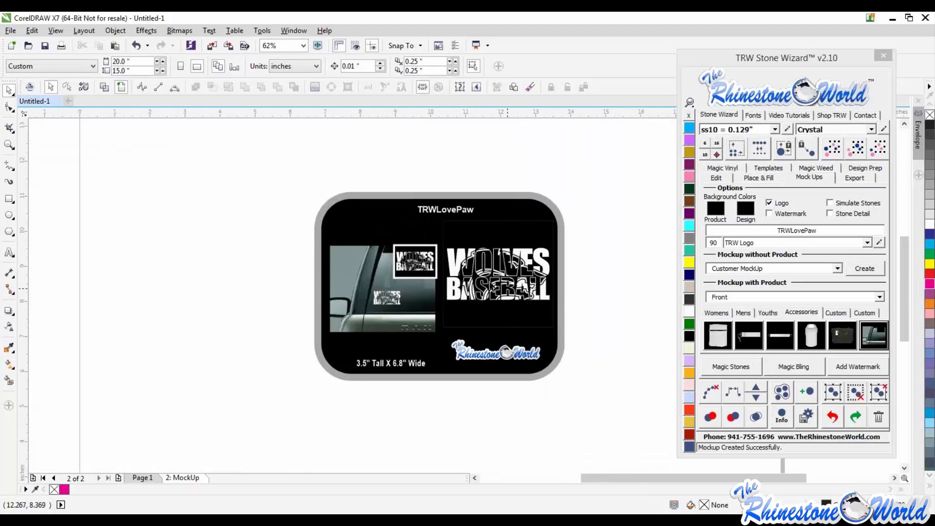
scroll(492, 275, up, 2)
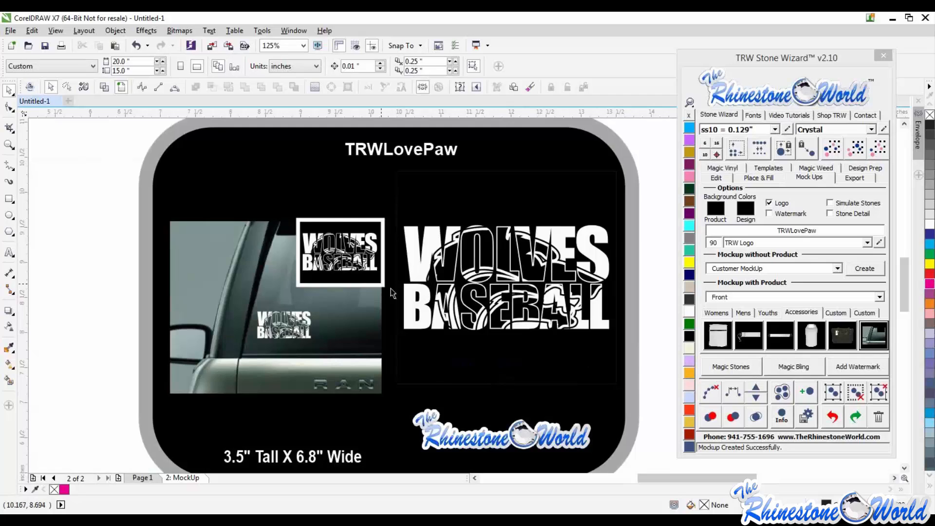
scroll(392, 290, down, 4)
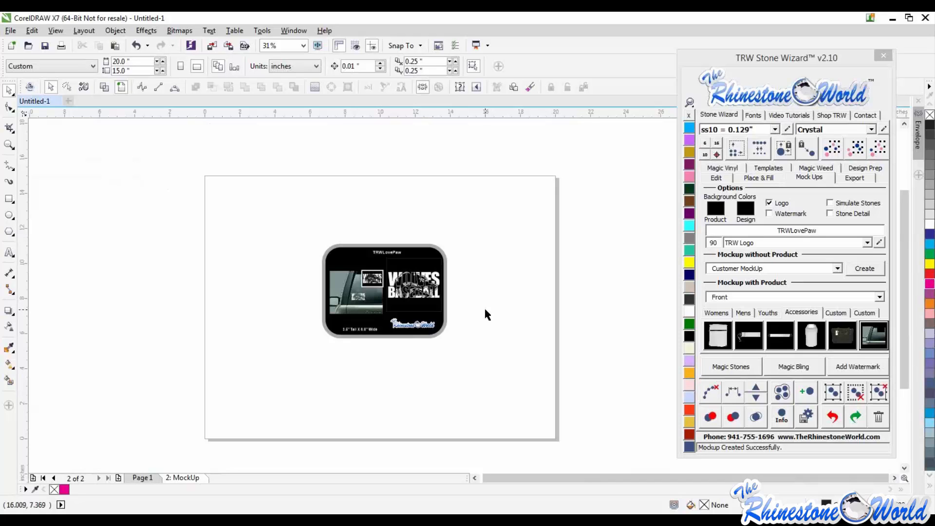
scroll(345, 306, up, 4)
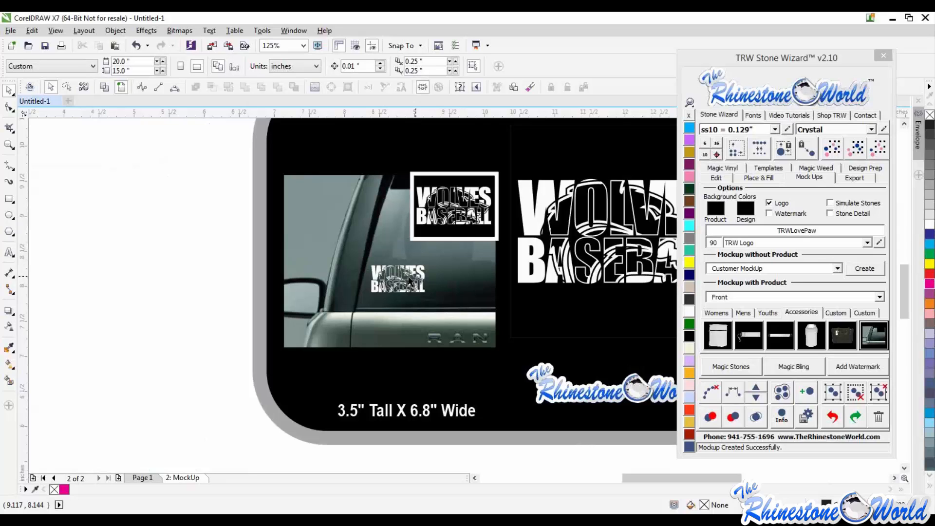
scroll(409, 281, up, 3)
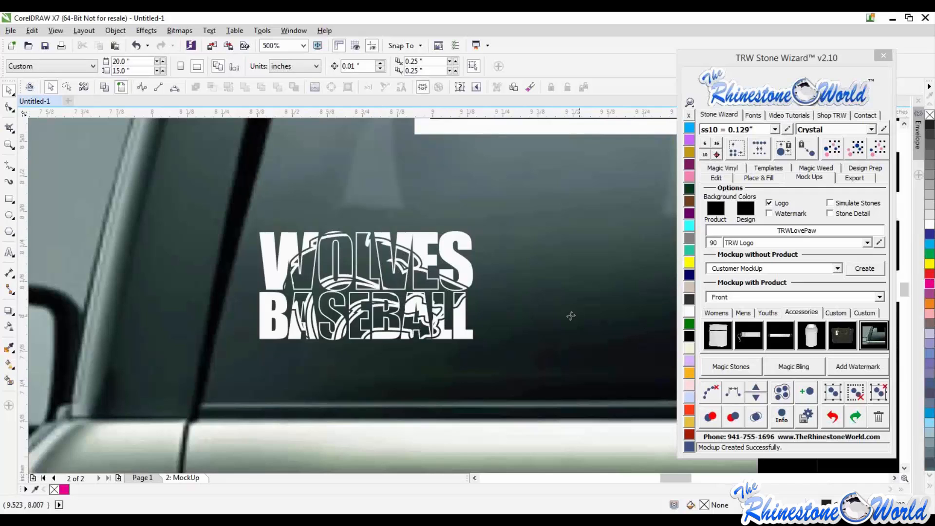
click(414, 288)
scroll(409, 282, down, 2)
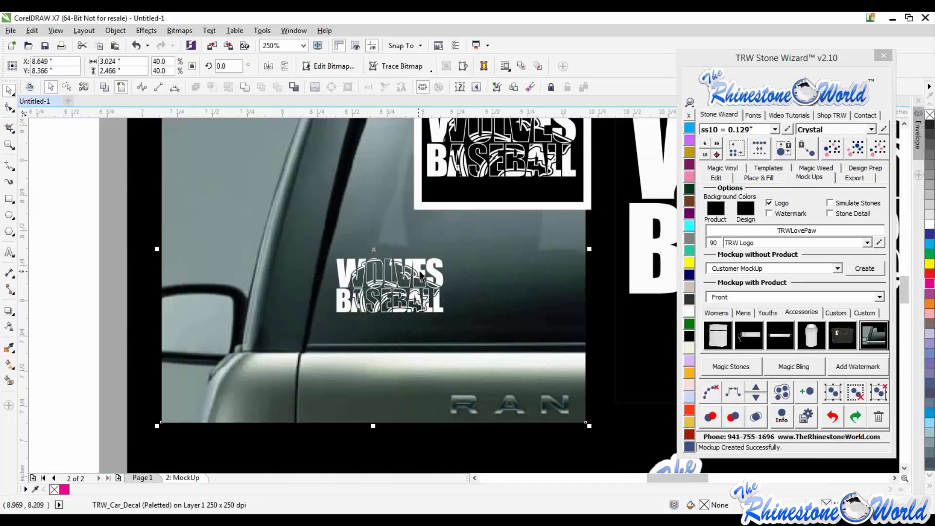
scroll(417, 274, down, 2)
click(234, 271)
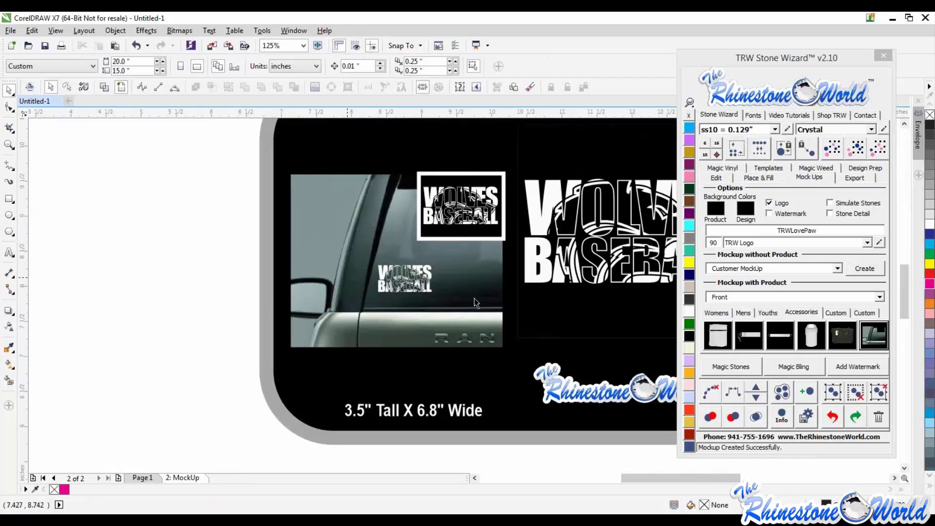
scroll(434, 271, down, 2)
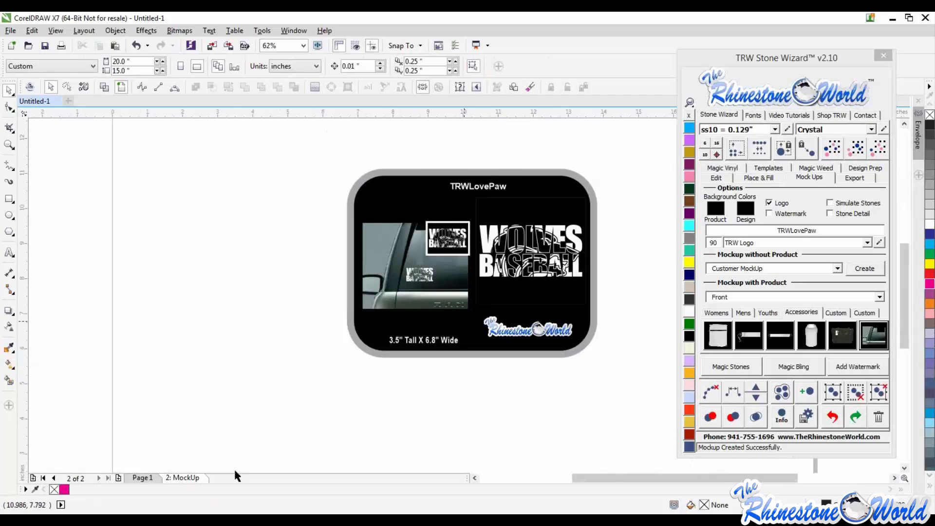
- Delete the MockUp page from the document
click(132, 478)
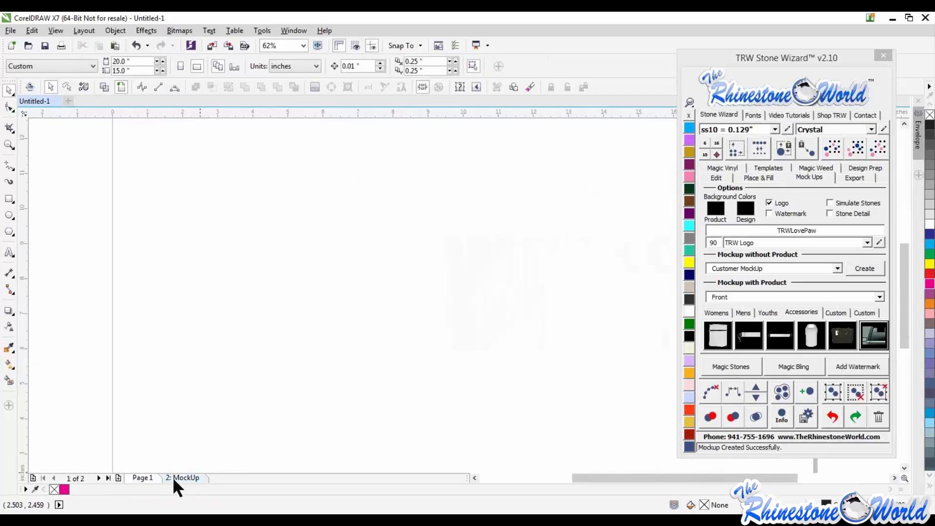
click(173, 477)
right_click(174, 476)
click(201, 447)
- Select the Wolves Baseball design on the page and delete it
scroll(272, 328, down, 4)
drag(247, 270, 462, 430)
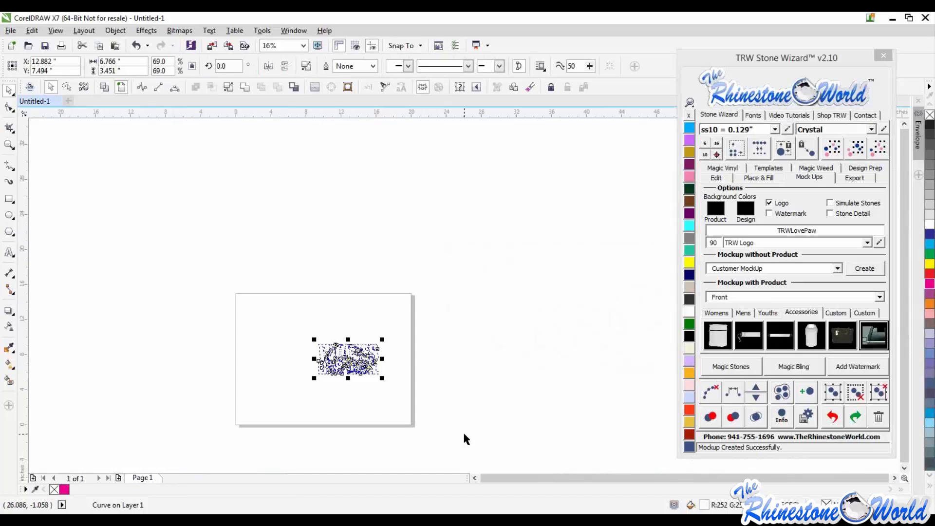
key(Delete)
- Import the Real Dudes Webinar design onto the page and ungroup all of its objects
scroll(296, 384, up, 1)
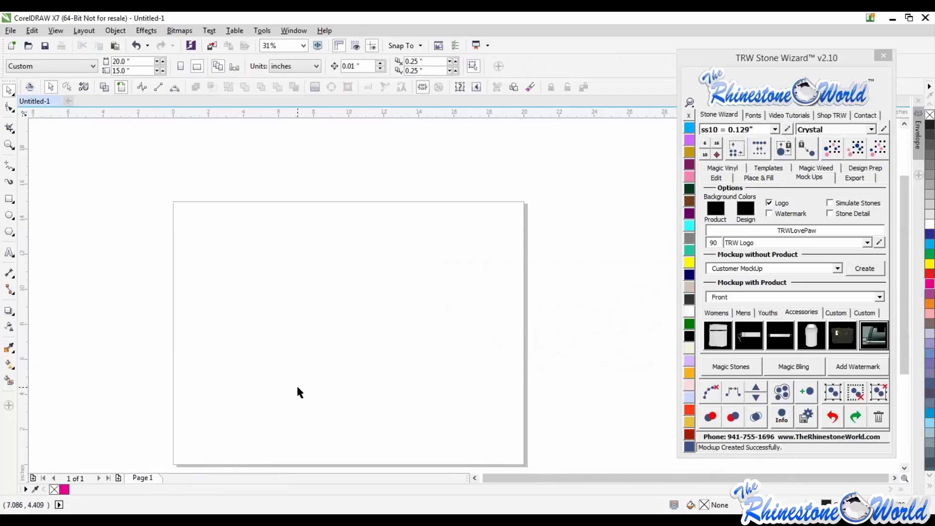
scroll(308, 341, down, 1)
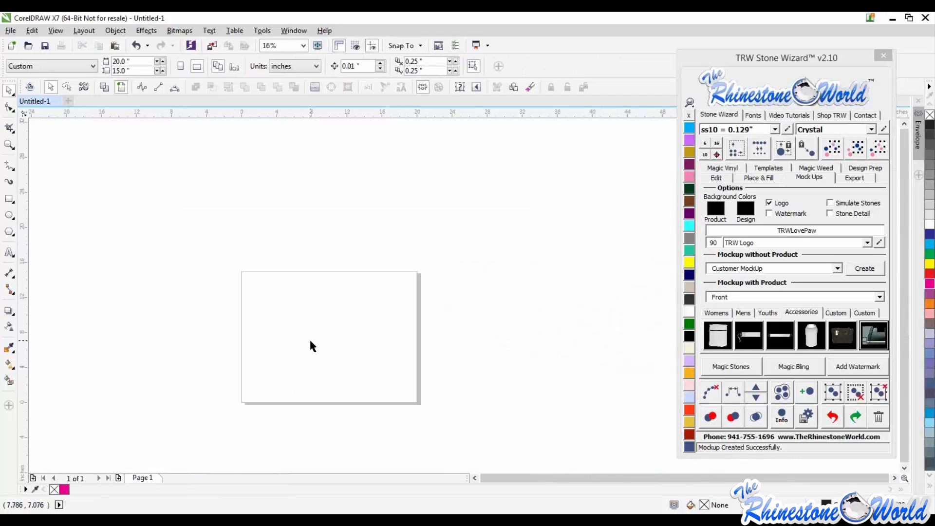
scroll(310, 372, up, 1)
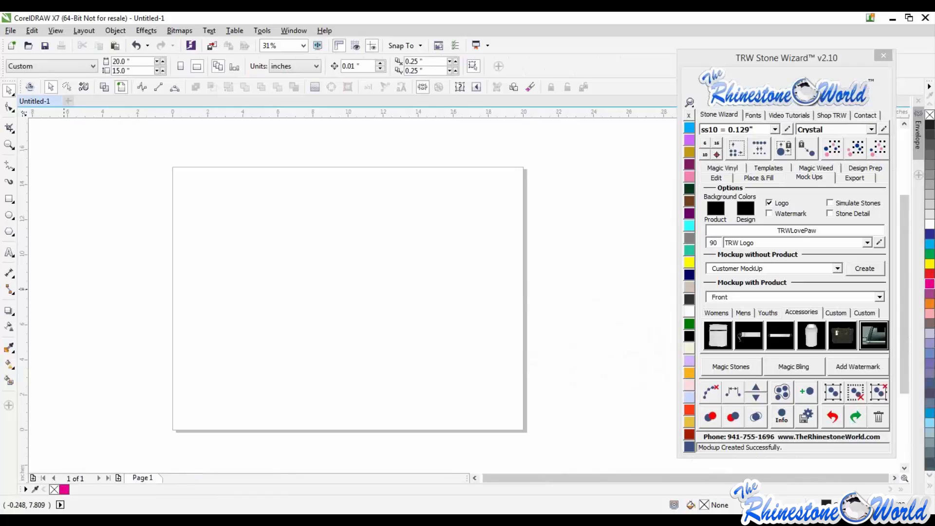
drag(1, 185, 335, 293)
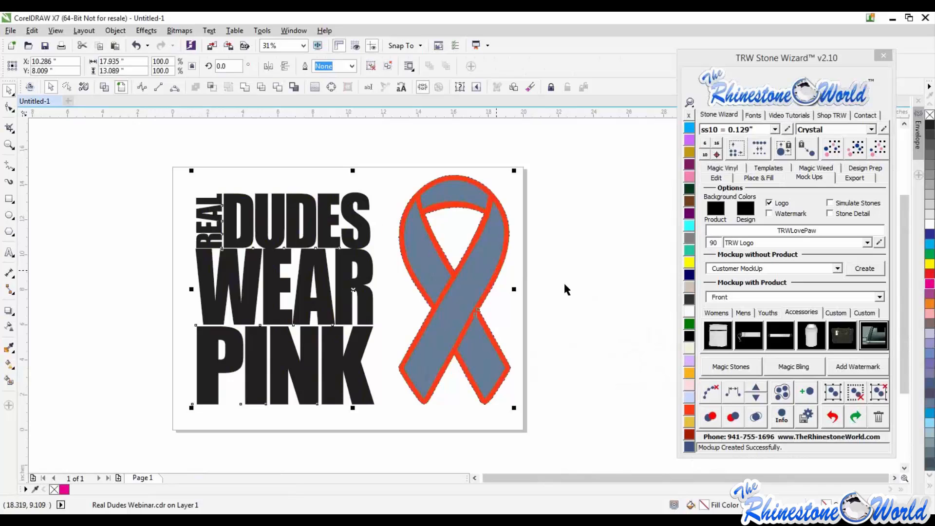
click(878, 396)
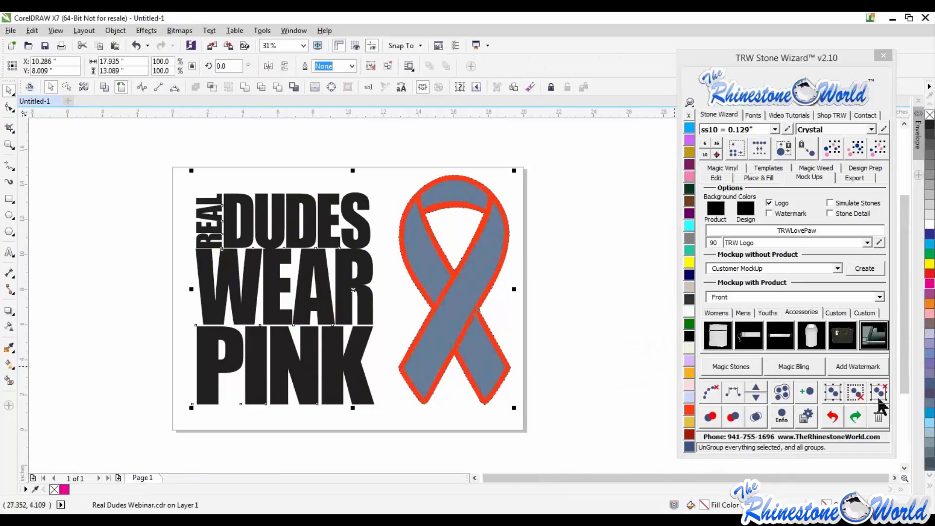
- Drag the grey and red ribbon pieces apart, then undo both moves
click(578, 326)
drag(480, 281, 570, 296)
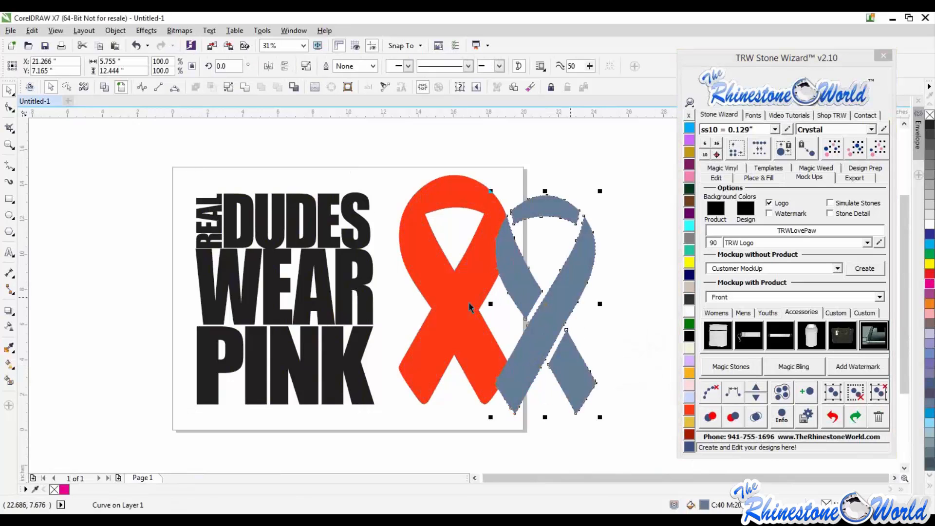
click(468, 337)
drag(468, 337, 438, 327)
key(ctrl+z)
key(ctrl+z)
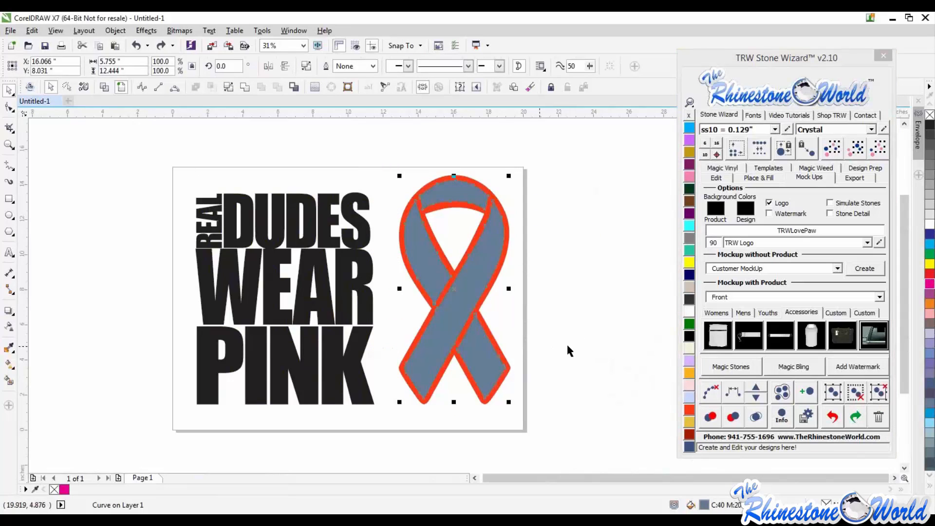
click(566, 344)
drag(368, 306, 327, 289)
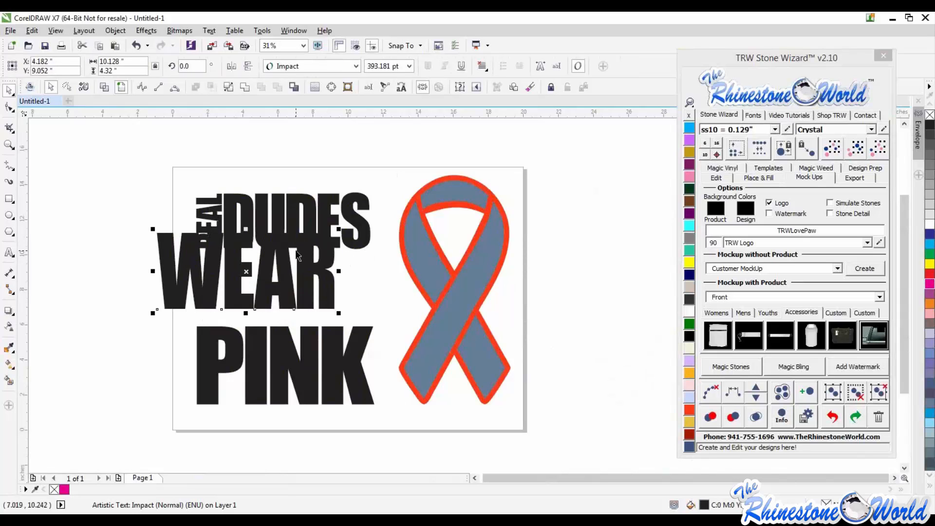
key(ctrl+z)
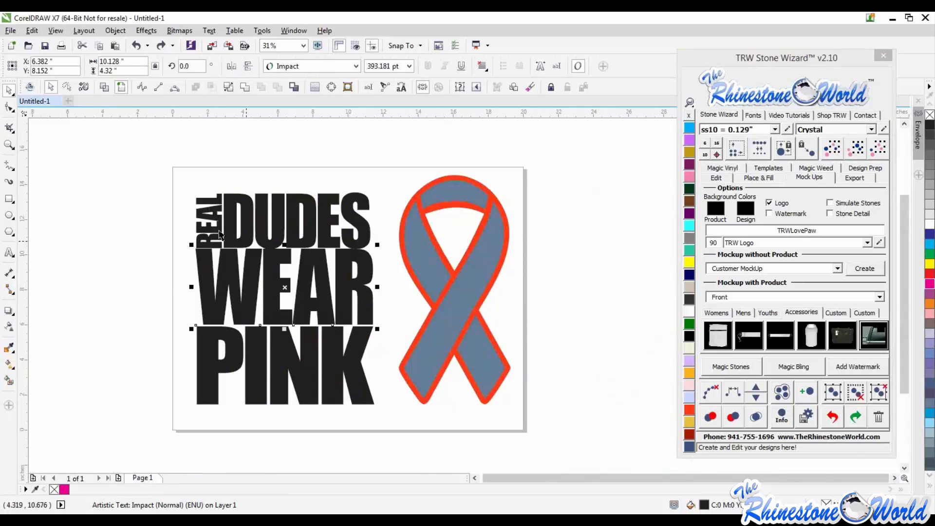
- Duplicate the REAL DUDES WEAR PINK lettering to the left of the page
click(163, 216)
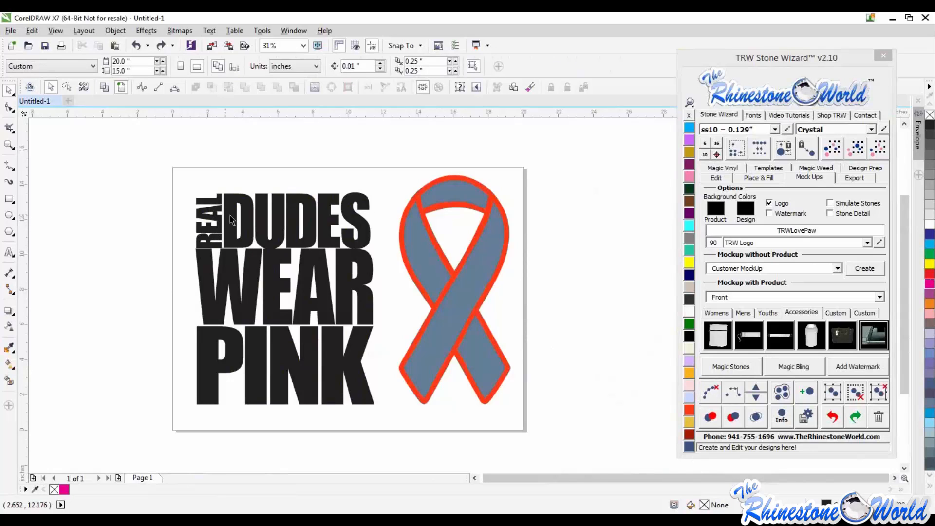
scroll(233, 220, down, 1)
drag(297, 292, 308, 331)
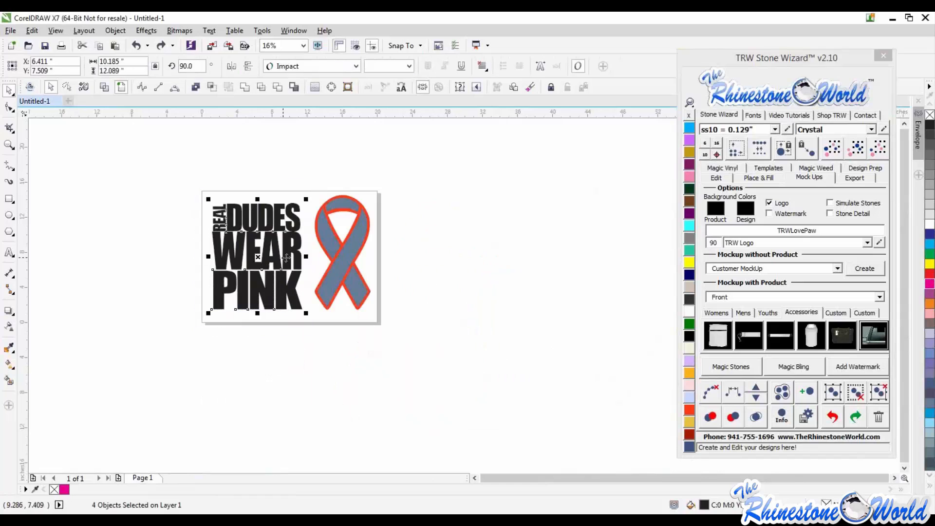
drag(287, 257, 187, 263)
right_click(187, 263)
click(222, 351)
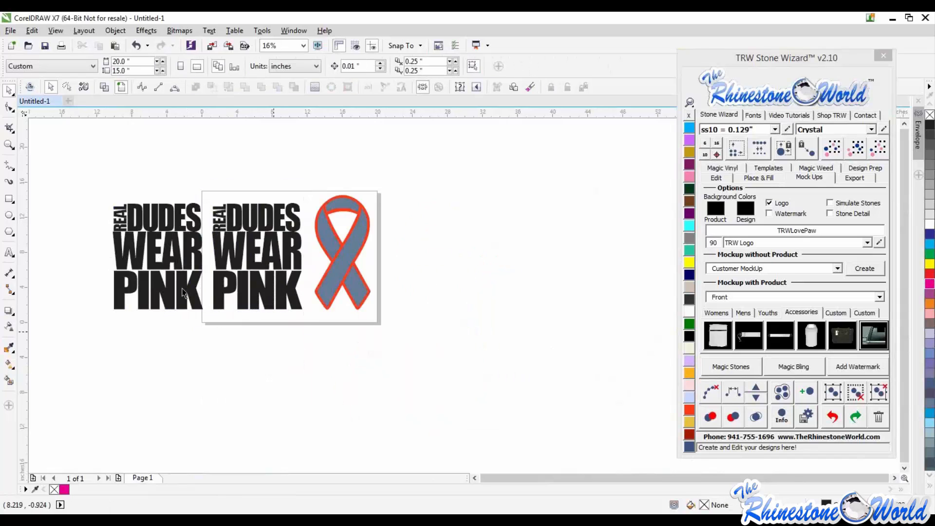
- Delete the vertical REAL word from the duplicated lettering
scroll(172, 279, down, 1)
scroll(264, 273, up, 2)
click(264, 273)
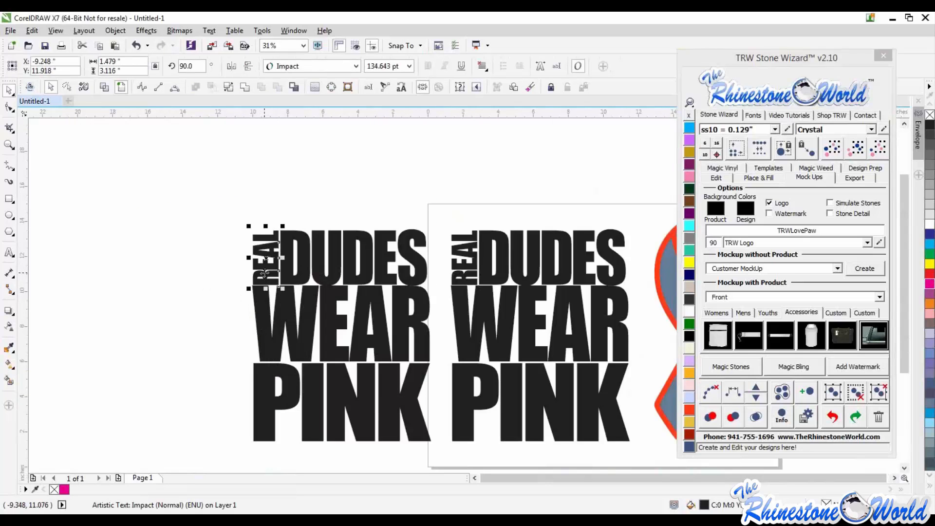
key(Delete)
- Enlarge the duplicate's DUDES line to match the width of the WEAR line
click(297, 263)
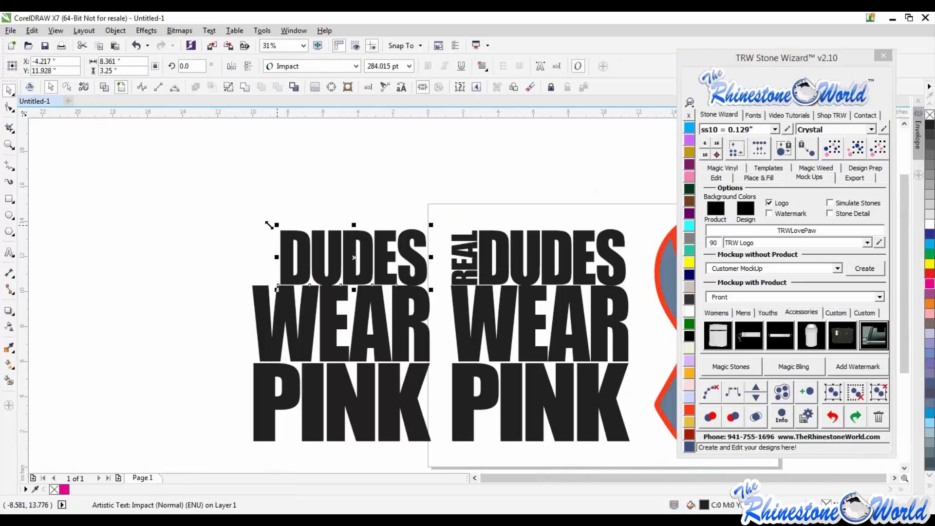
drag(269, 225, 246, 201)
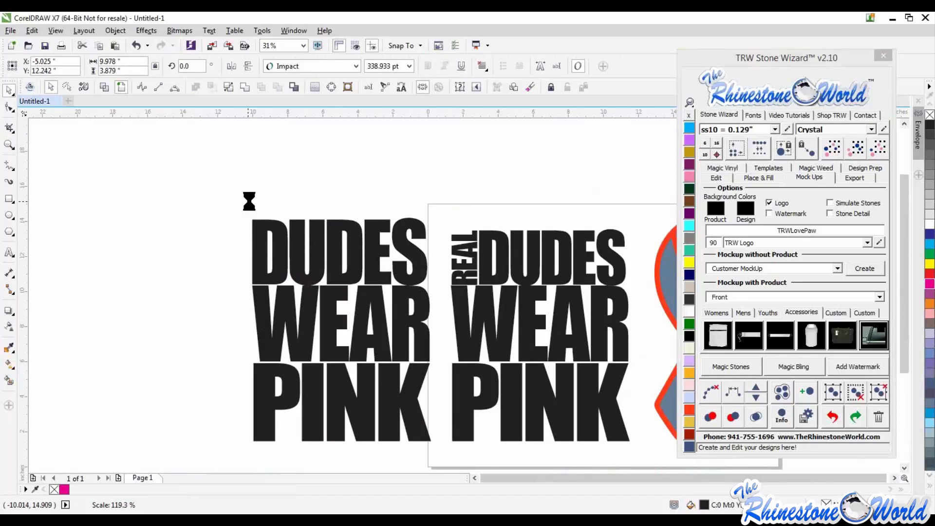
drag(342, 214, 342, 223)
- Copy the DUDES line above itself and retype the copy as REAL
drag(356, 266, 364, 212)
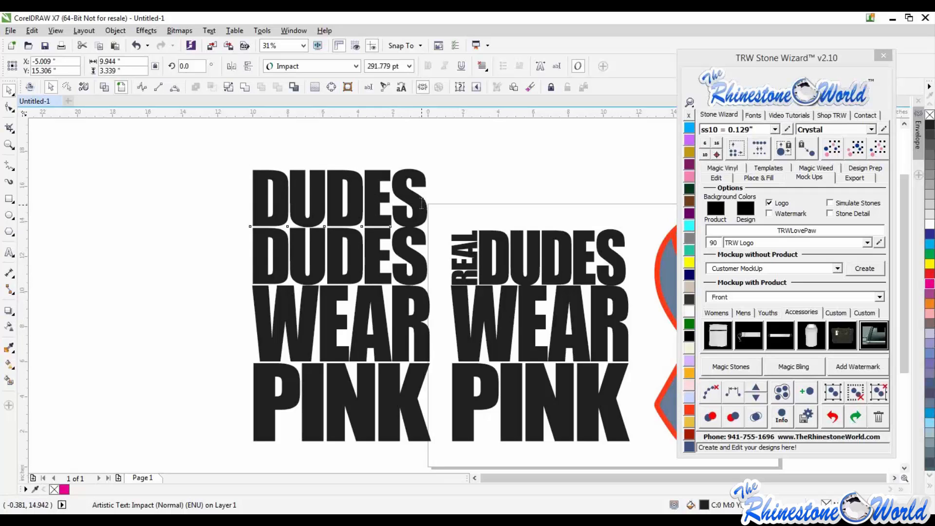
key(F8)
text(REAL)
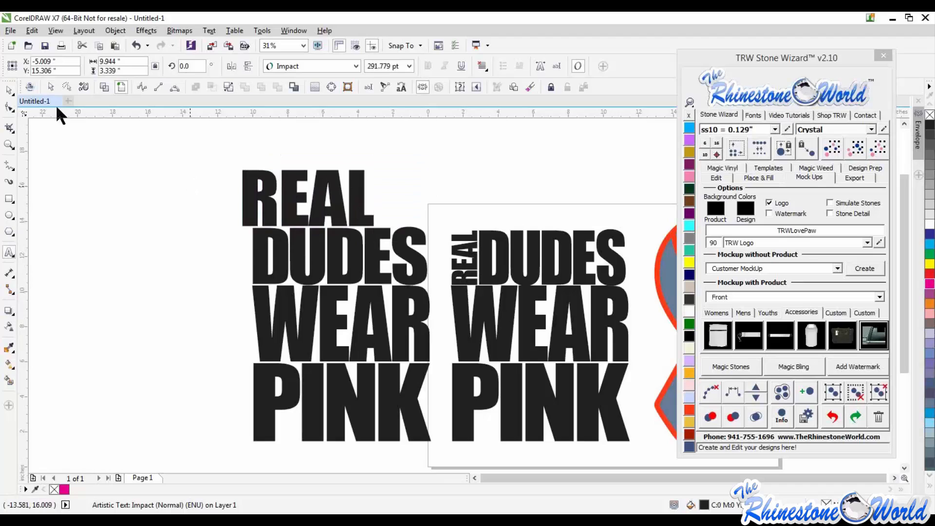
click(10, 91)
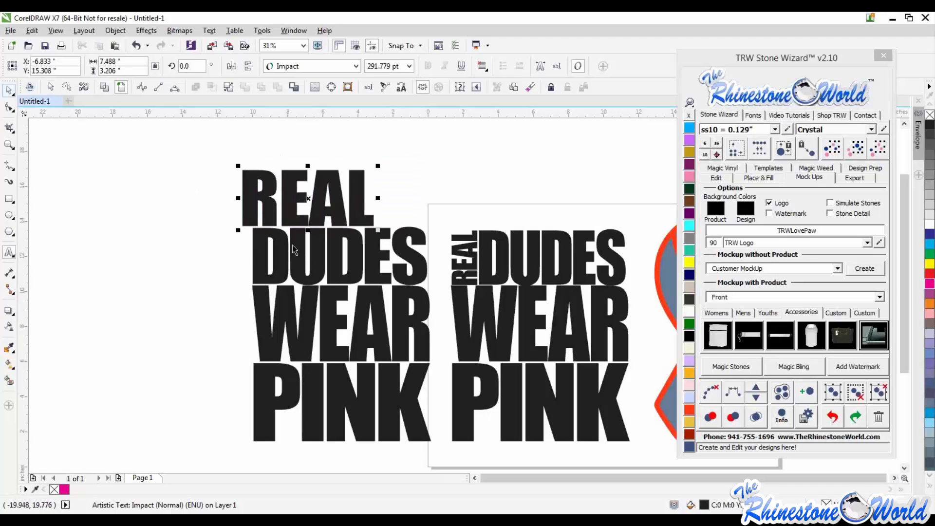
- Stretch the new REAL line to the full width of the stacked lettering
drag(339, 221, 349, 219)
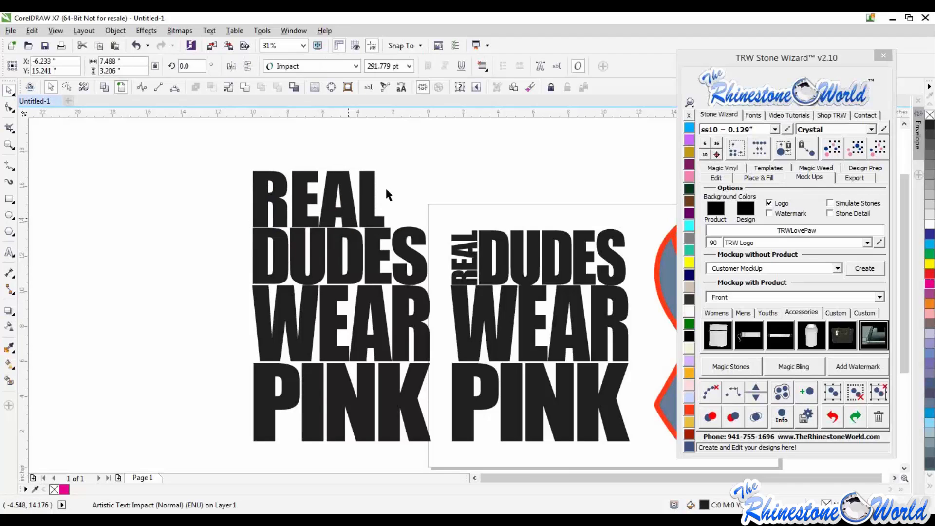
drag(390, 169, 427, 198)
scroll(407, 218, up, 2)
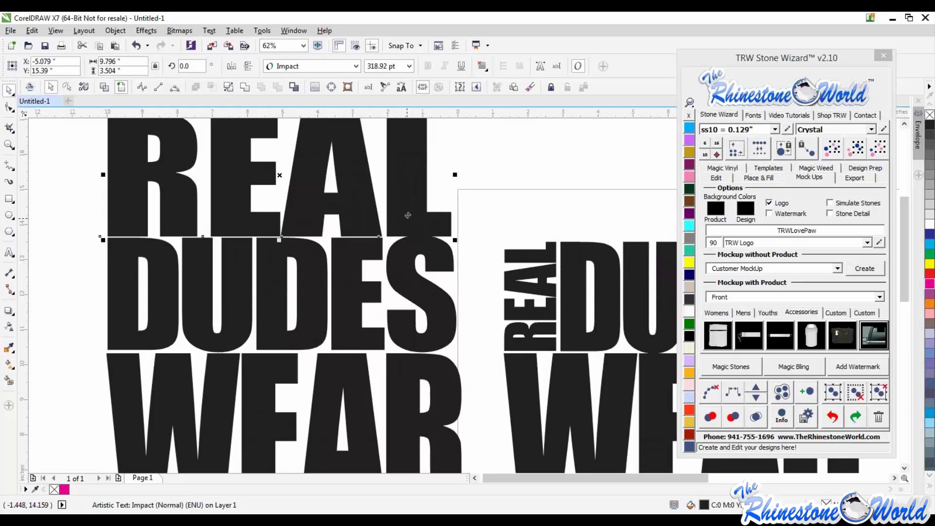
click(485, 223)
scroll(444, 230, down, 1)
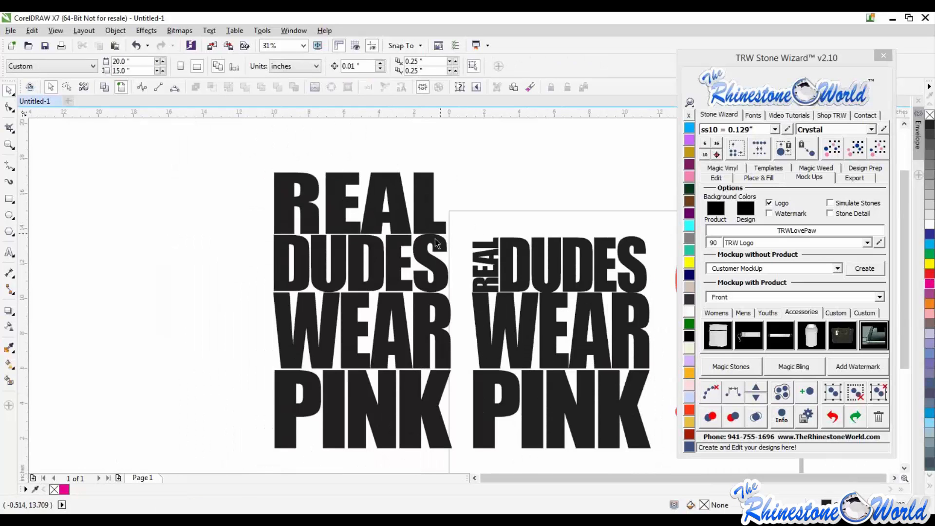
scroll(380, 261, down, 1)
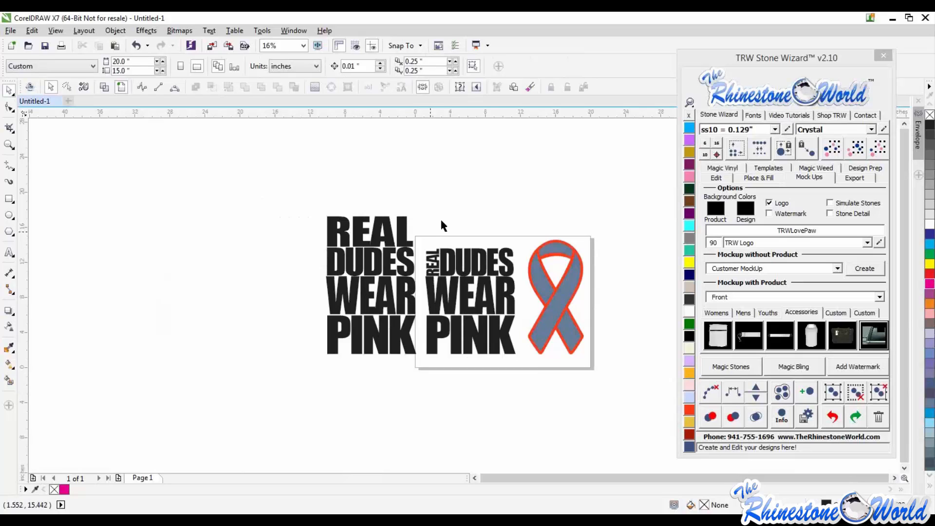
- Shrink the stacked duplicate lettering, then select it and delete it
scroll(461, 273, up, 2)
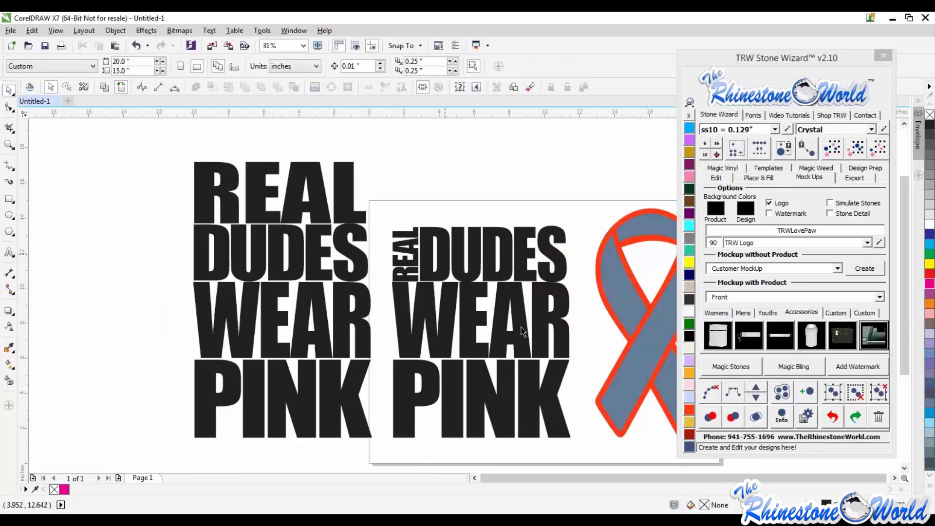
scroll(492, 299, down, 1)
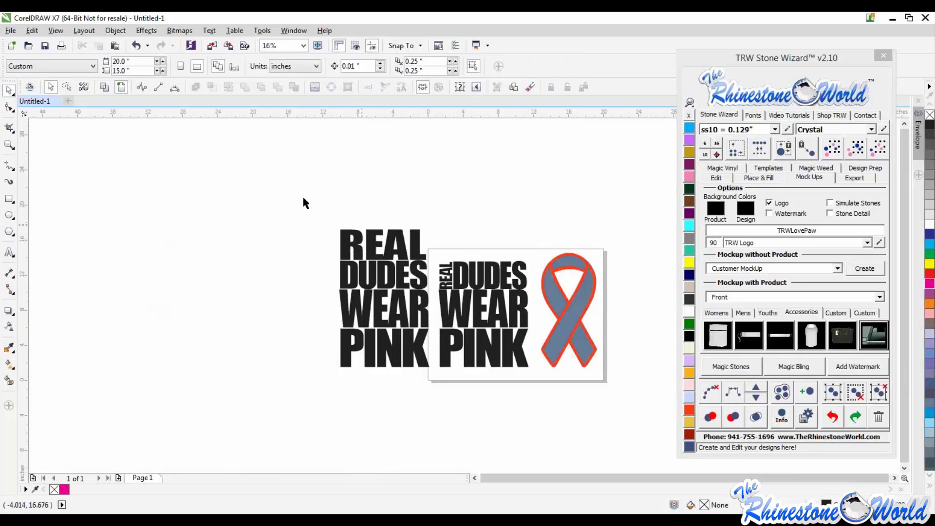
drag(294, 184, 436, 394)
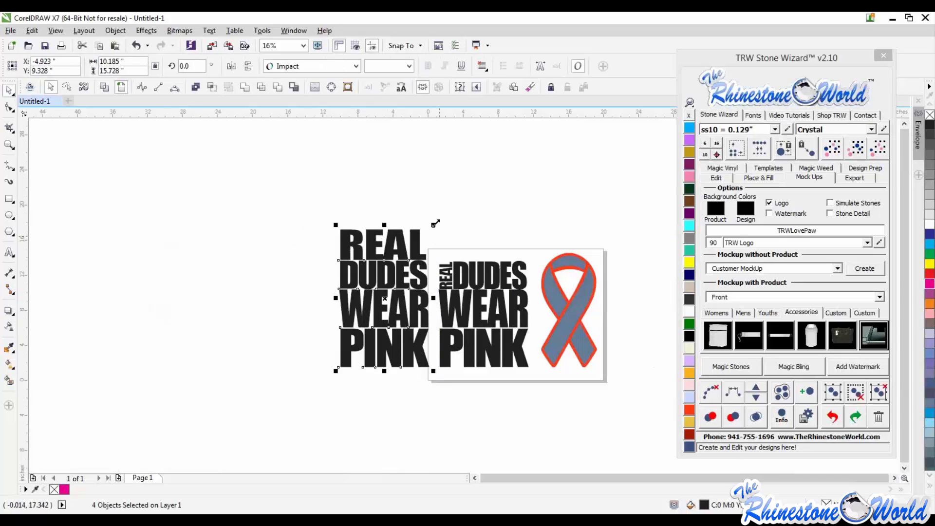
drag(429, 229, 410, 241)
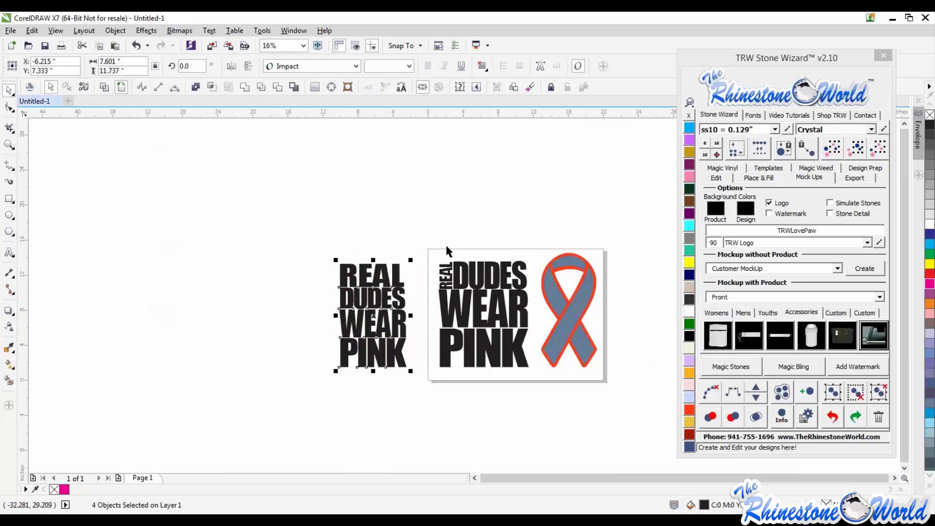
click(396, 238)
drag(318, 226, 416, 411)
key(Delete)
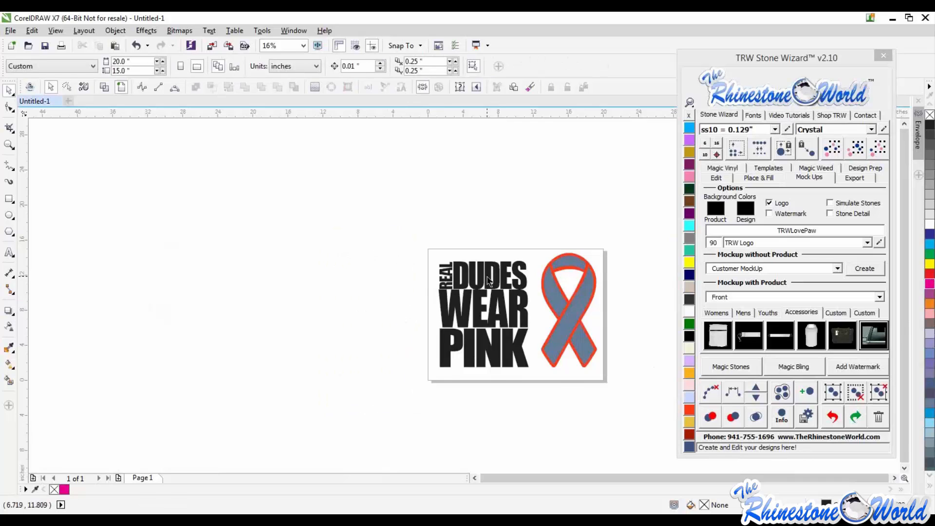
- Set the rotation of the vertical REAL text on the page to 0 degrees
scroll(425, 276, up, 2)
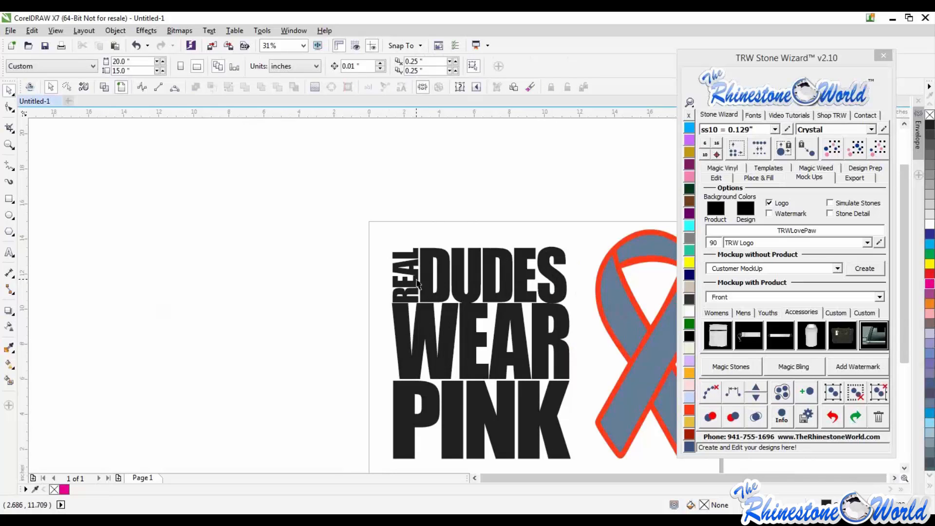
drag(417, 280, 399, 278)
drag(198, 64, 142, 61)
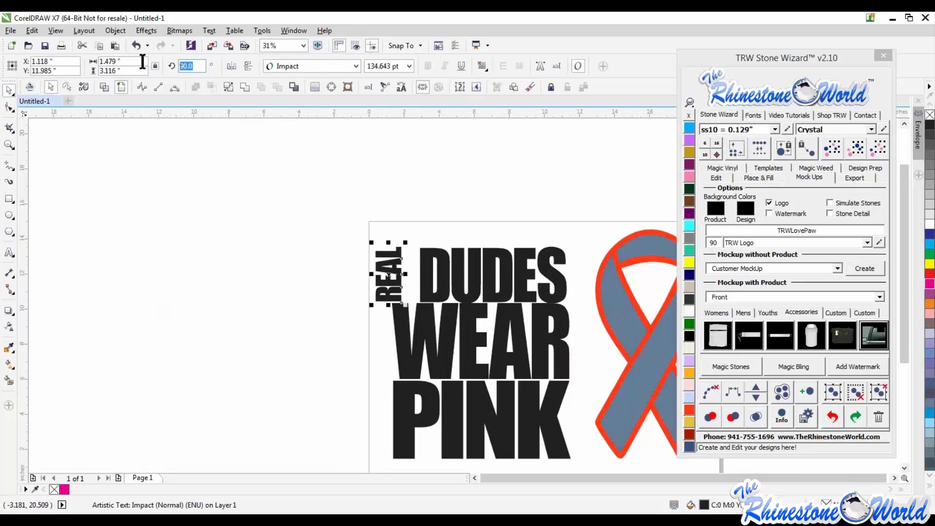
text(0)
key(Return)
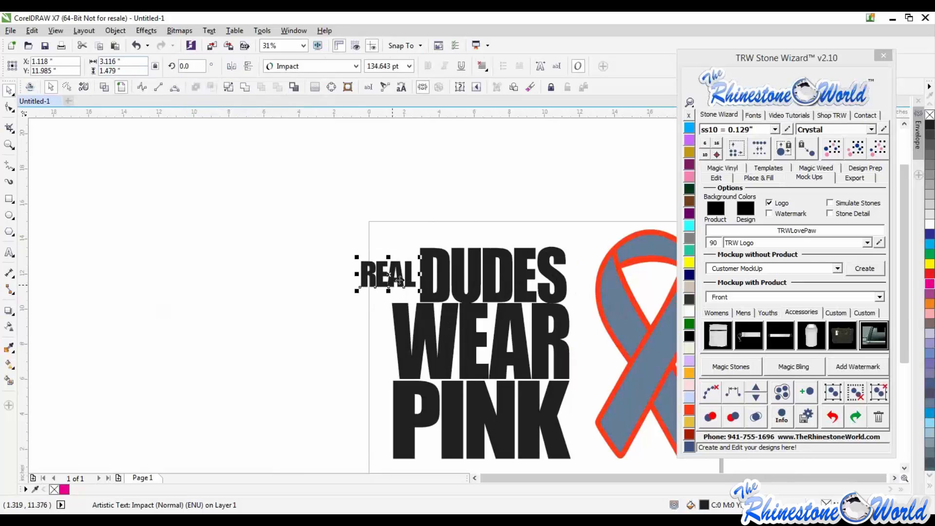
- Move REAL above DUDES and set its rotation back to 90 degrees
drag(399, 279, 503, 232)
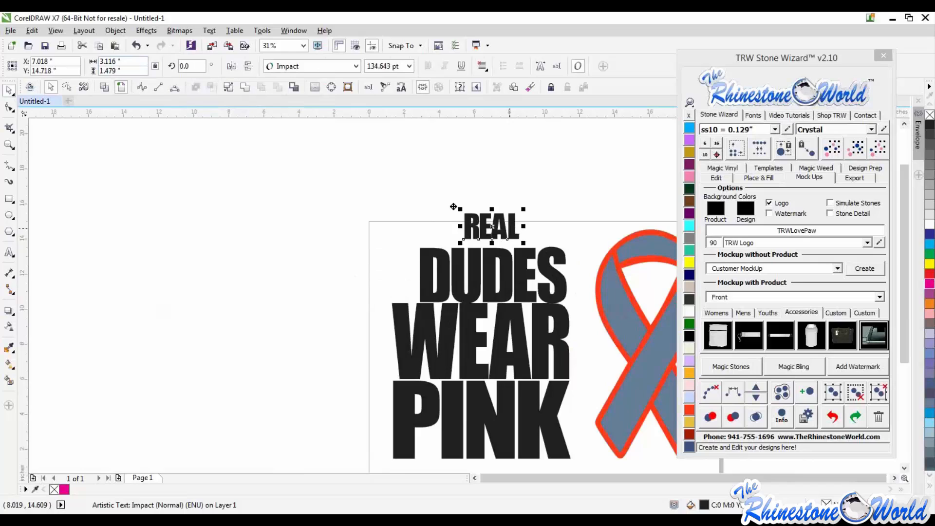
drag(454, 207, 420, 193)
drag(192, 66, 155, 67)
text(90)
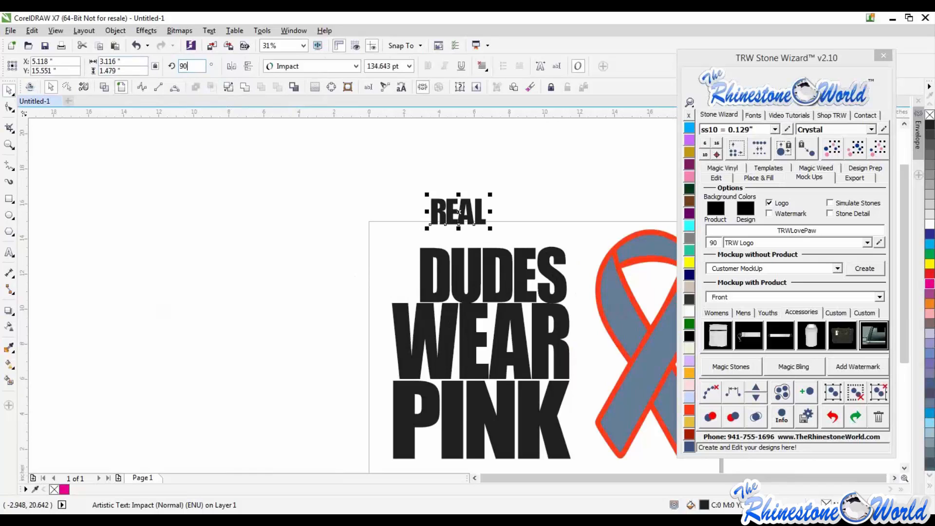
key(Return)
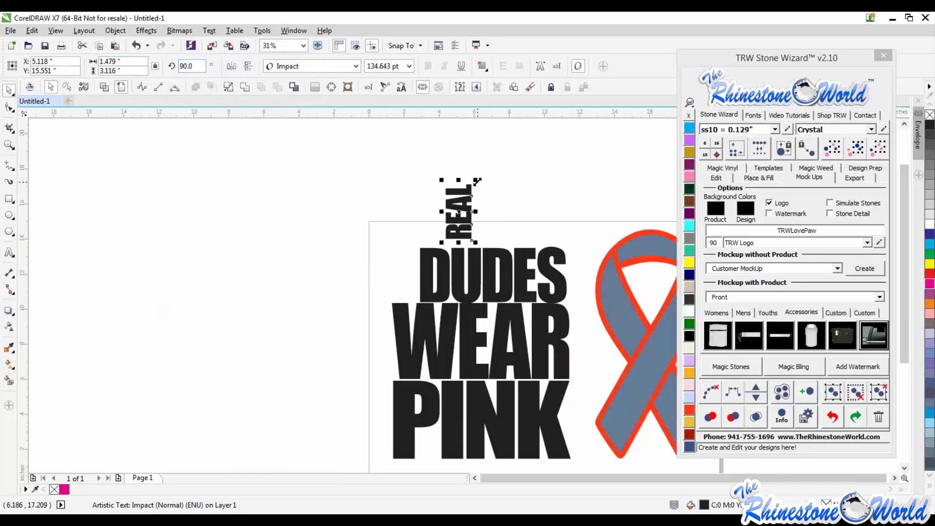
- Enlarge the vertical REAL, then resize and place it beside DUDES at the top left
drag(477, 182, 511, 141)
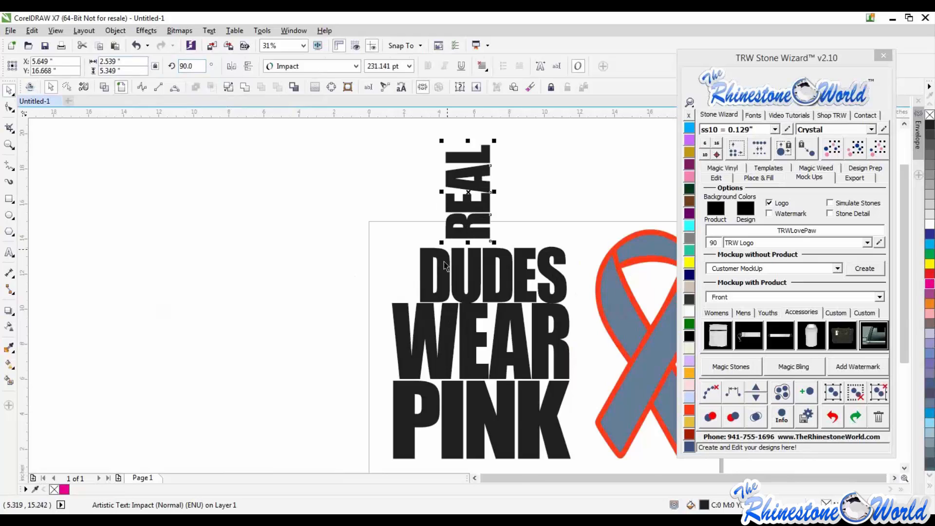
scroll(445, 265, up, 2)
drag(474, 200, 347, 325)
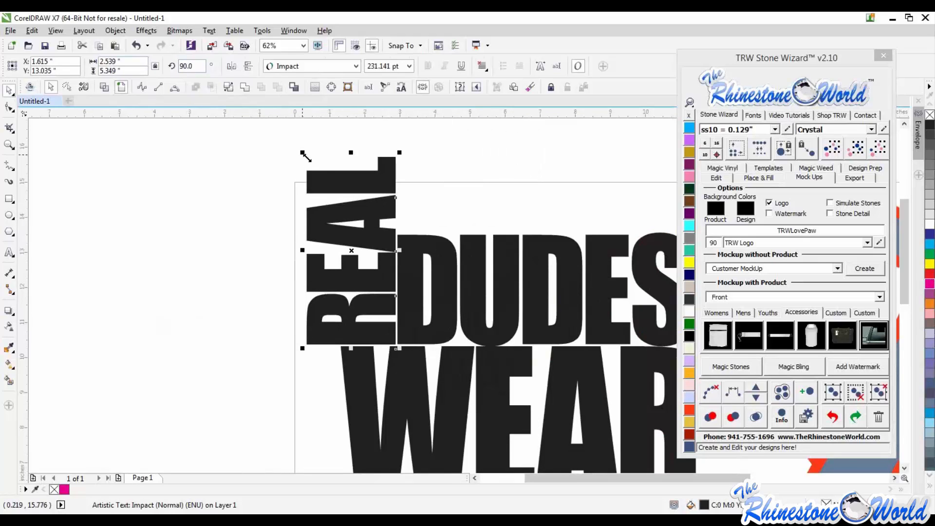
drag(306, 156, 338, 162)
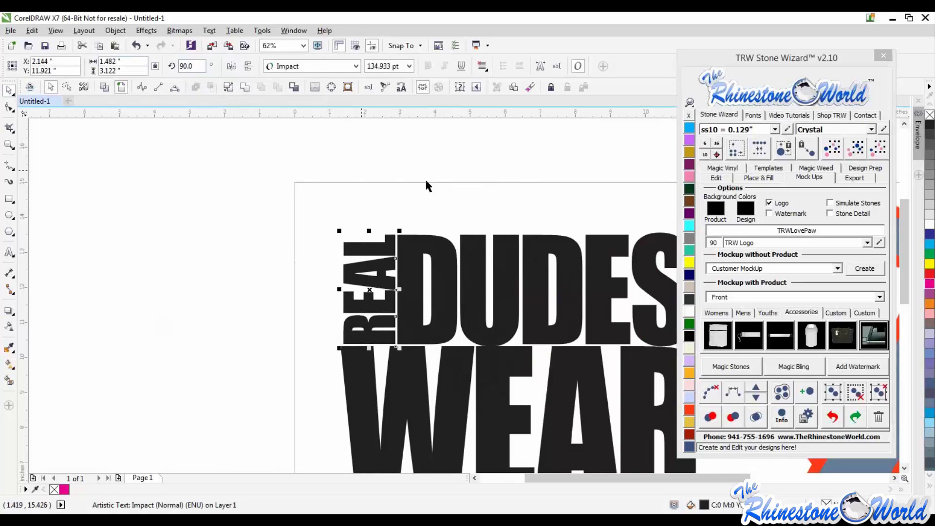
click(426, 187)
scroll(410, 235, down, 1)
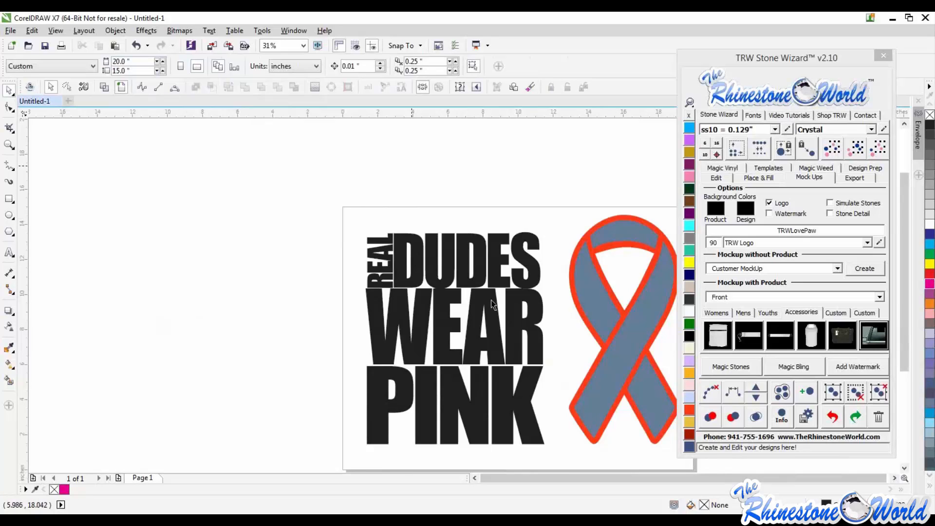
- Select all the lettering, straighten its words to horizontal, and undo the change
scroll(492, 307, down, 1)
scroll(555, 338, up, 1)
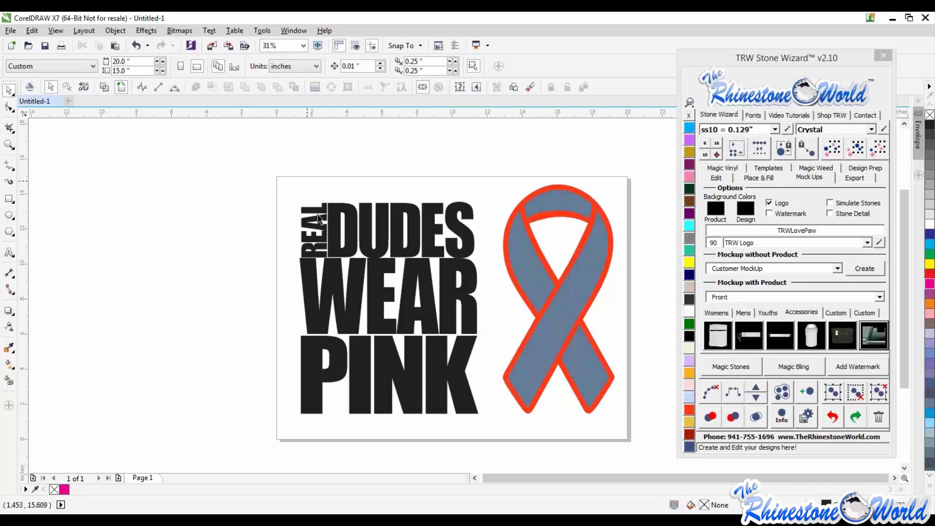
drag(262, 164, 496, 432)
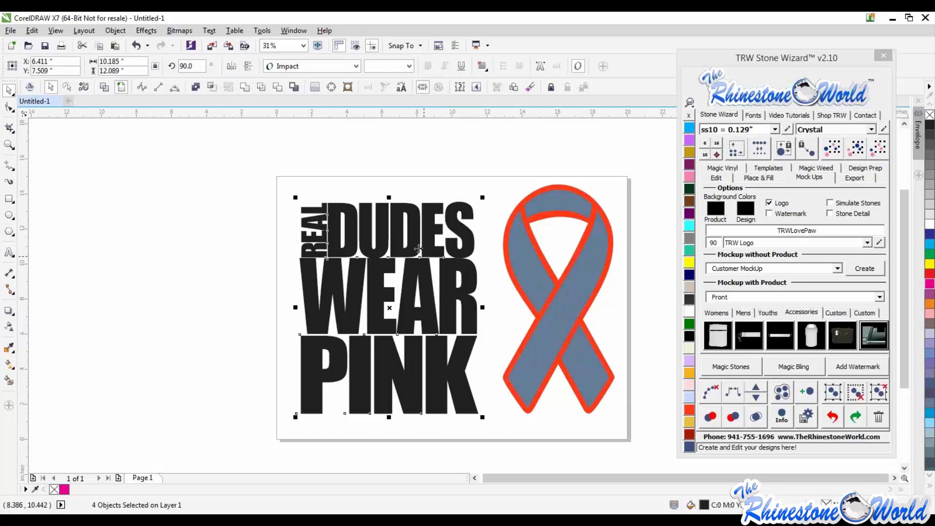
click(195, 85)
scroll(426, 309, down, 4)
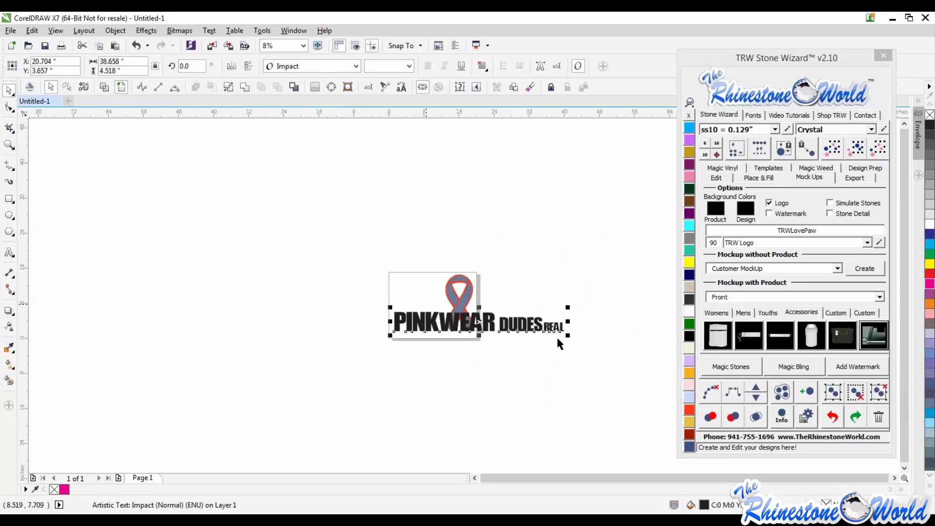
scroll(555, 327, up, 1)
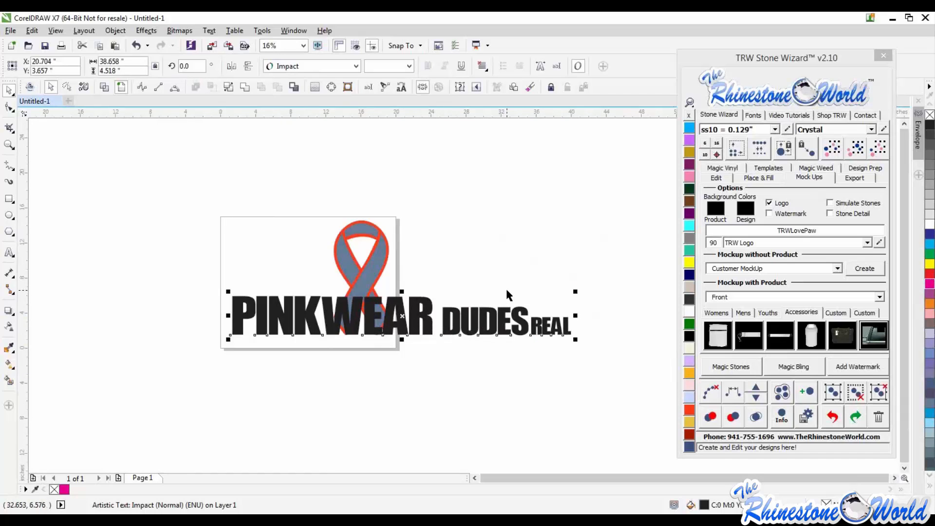
key(ctrl+z)
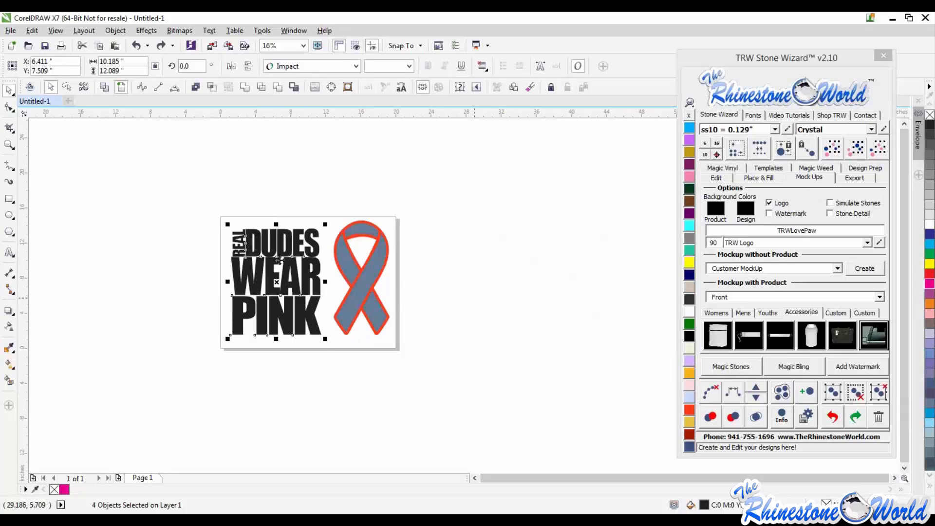
- Combine the REAL DUDES WEAR PINK lettering into a single curve
scroll(271, 263, up, 1)
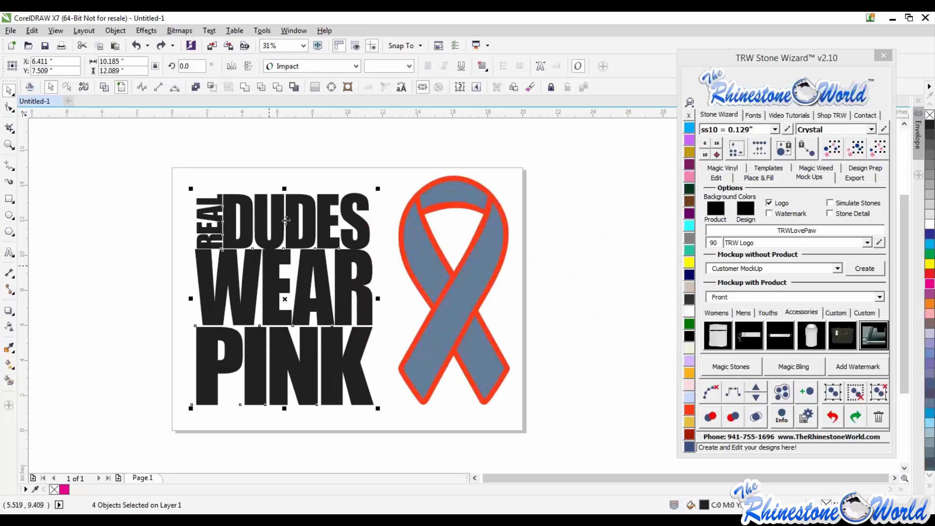
click(332, 87)
click(194, 86)
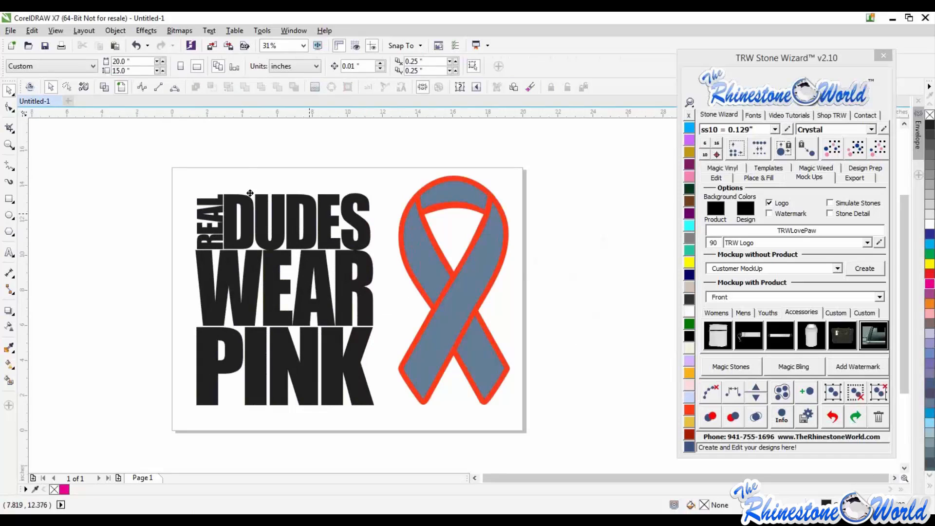
drag(373, 230, 314, 208)
drag(249, 192, 318, 209)
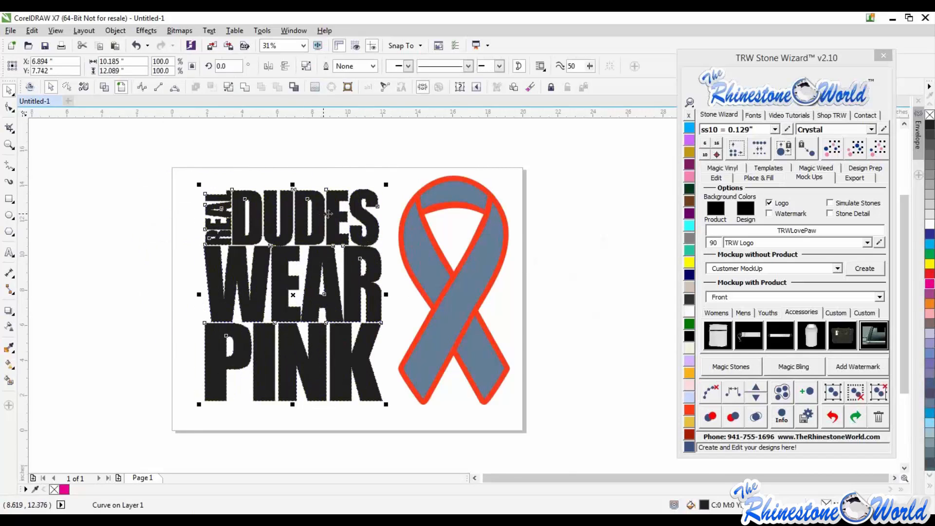
- Shrink the ribbon slightly, move it over the middle of the lettering, and bring it to the front
scroll(333, 213, down, 1)
drag(453, 168, 352, 341)
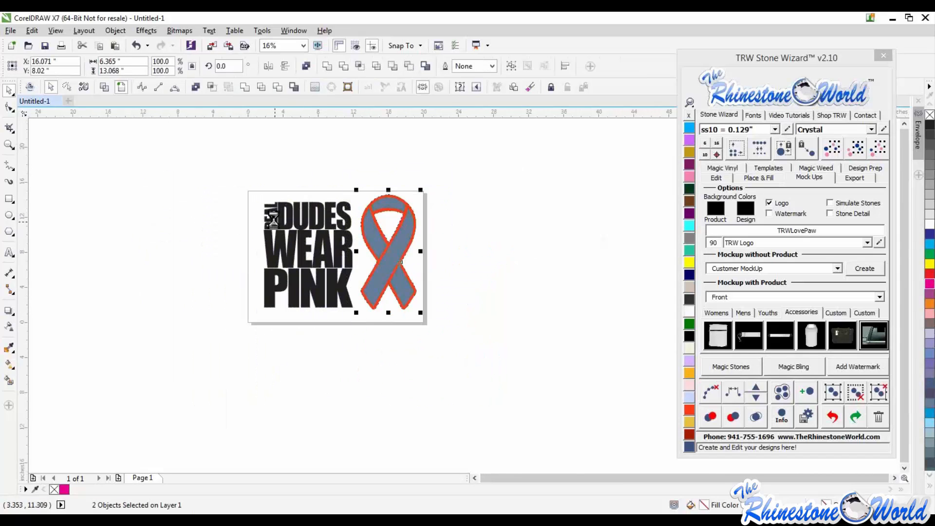
scroll(275, 222, up, 1)
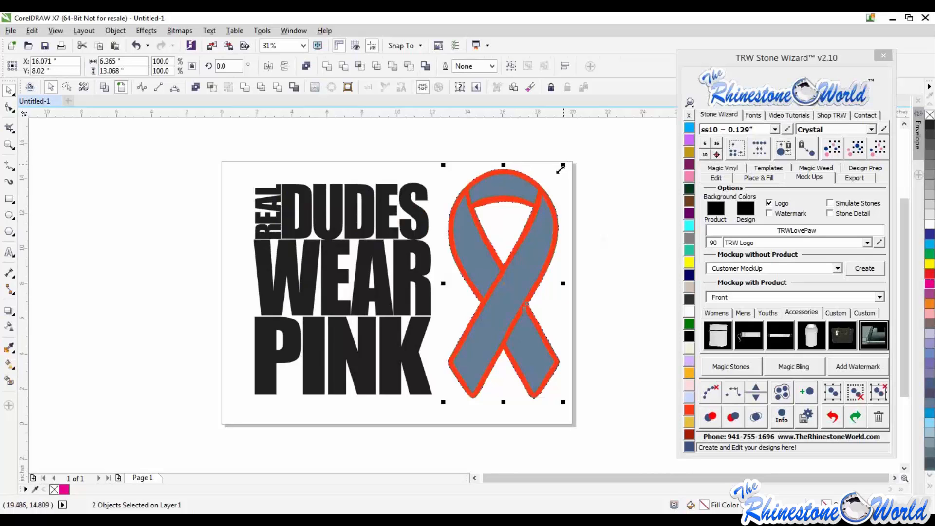
drag(563, 164, 551, 178)
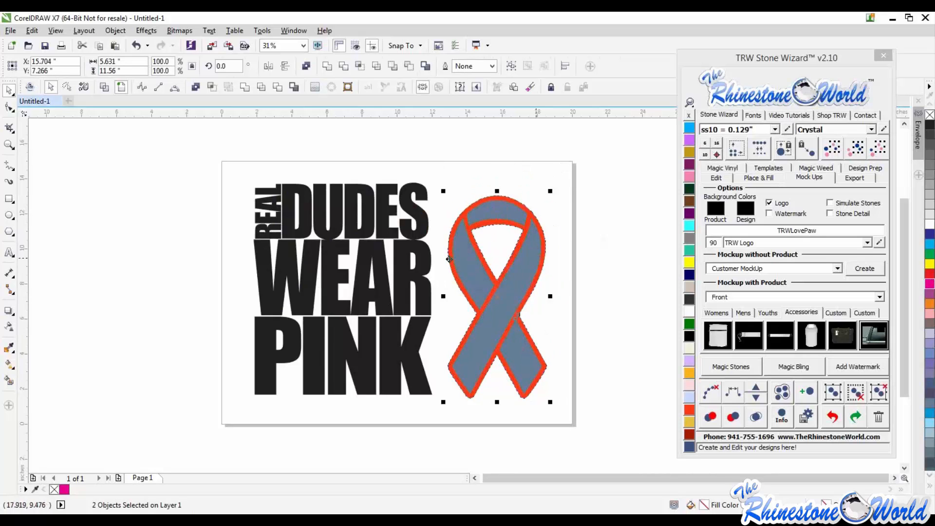
drag(535, 257, 383, 251)
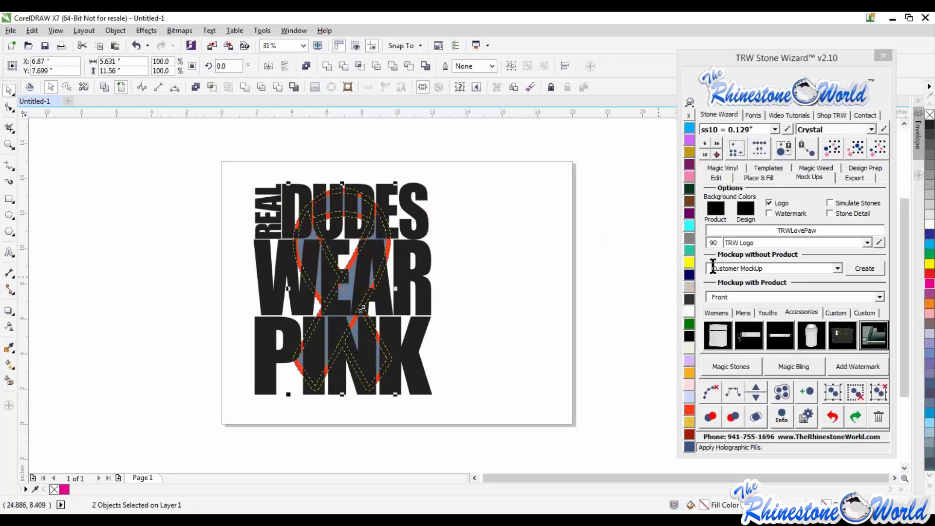
click(716, 177)
click(717, 340)
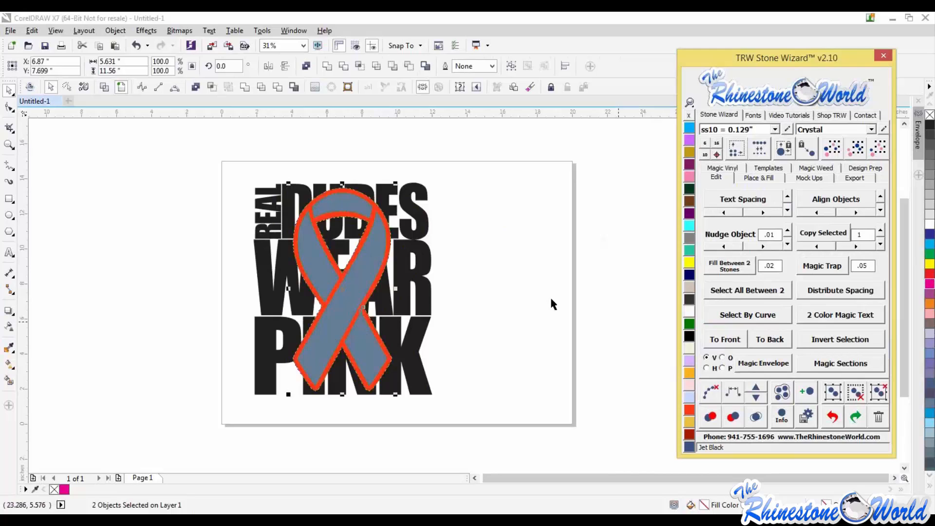
- Duplicate the whole lettering-and-ribbon design beside the original on the page
click(460, 285)
scroll(461, 285, down, 2)
drag(470, 226, 318, 376)
drag(403, 306, 511, 304)
right_click(510, 304)
click(591, 364)
scroll(537, 264, up, 2)
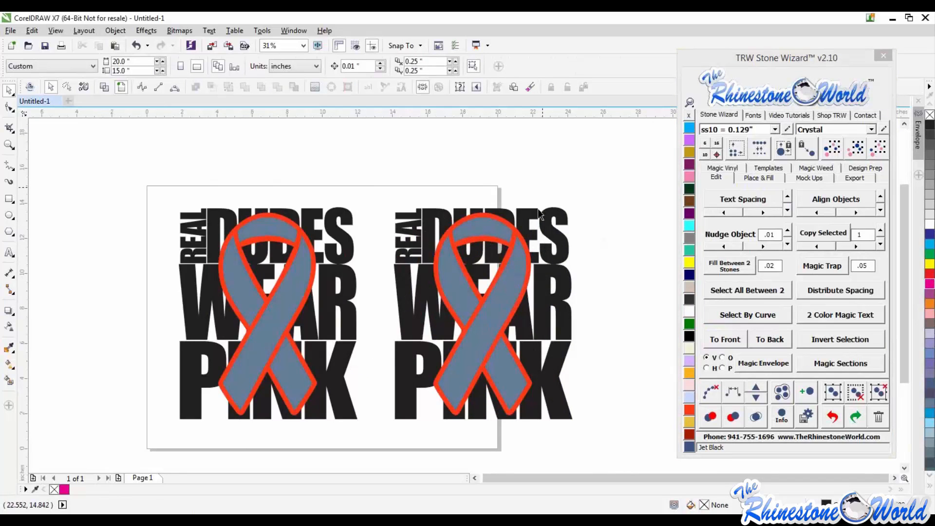
- Rotate the ribbon of the right-hand copy to about 335 degrees so it lies diagonally
drag(539, 188, 420, 451)
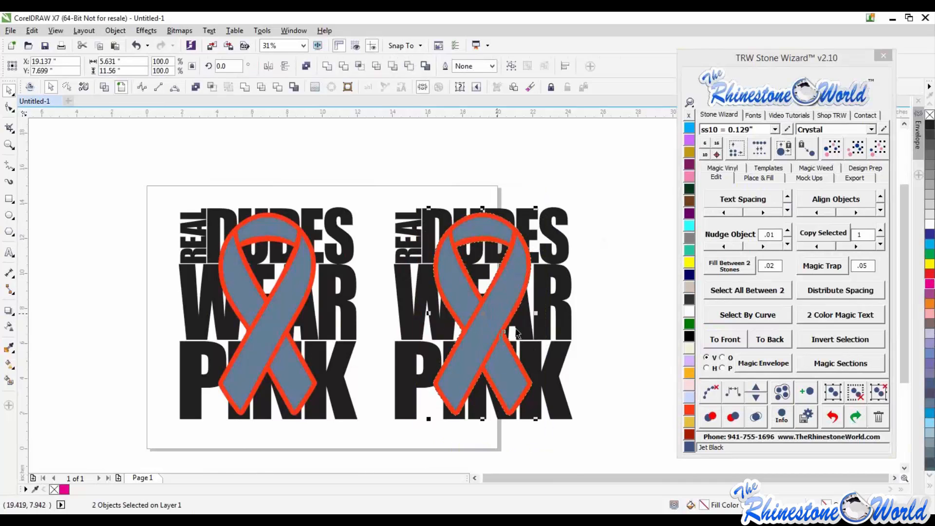
click(508, 283)
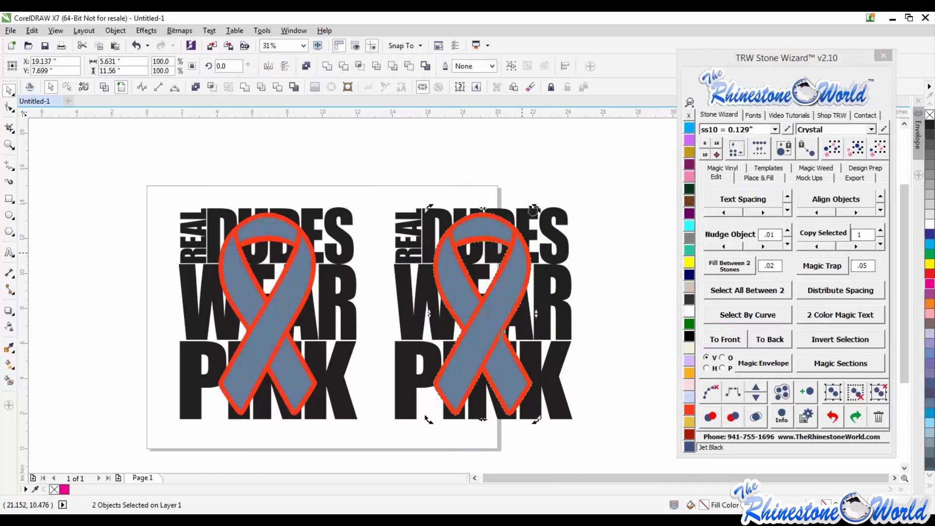
drag(536, 208, 575, 255)
scroll(532, 288, up, 2)
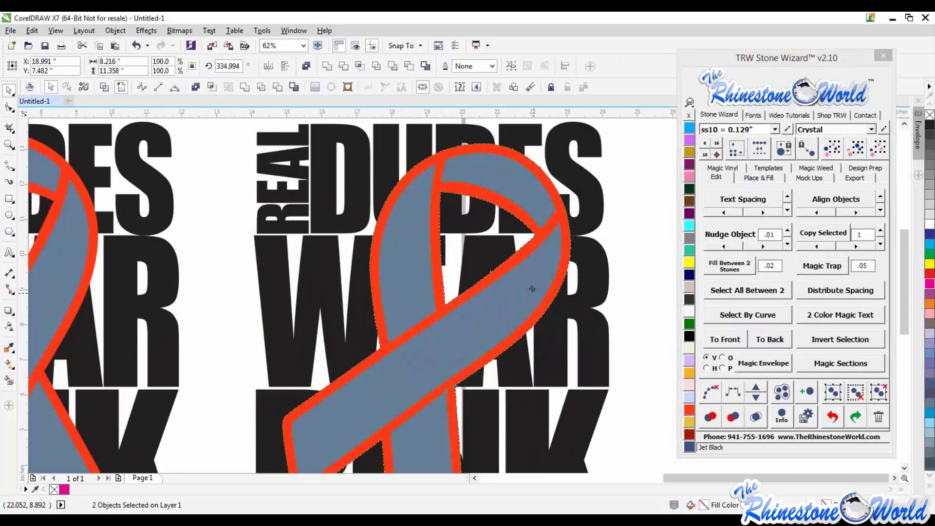
click(626, 272)
scroll(531, 282, down, 2)
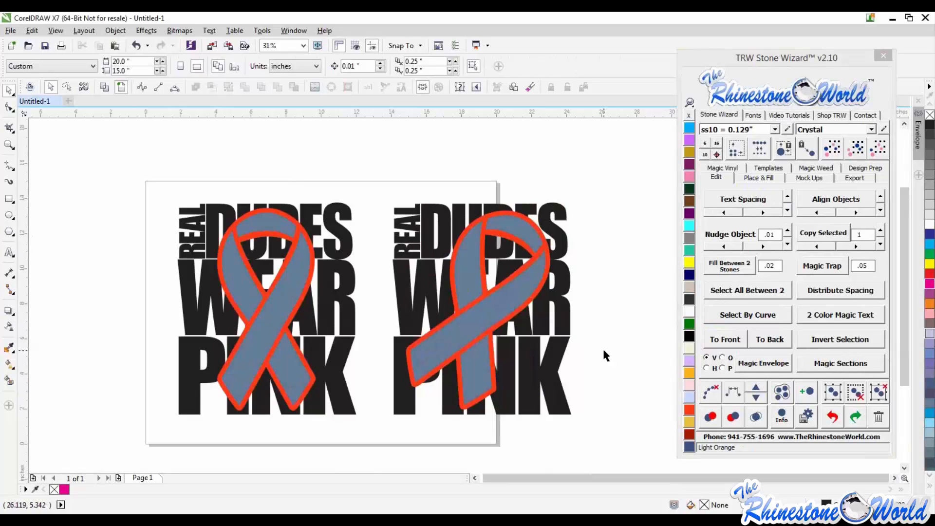
- Delete the left-hand copy of the design
scroll(429, 294, down, 1)
drag(407, 217, 297, 384)
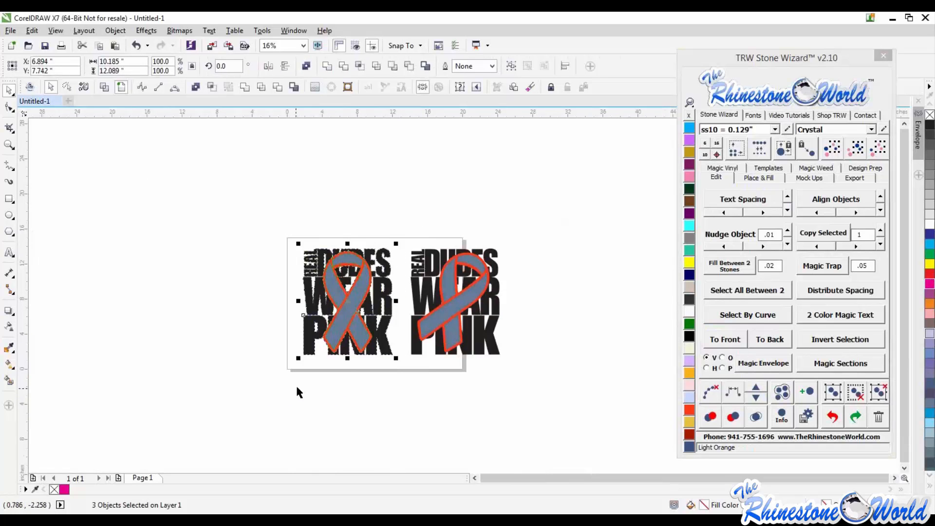
key(Delete)
- Move the remaining design to the centre of the page
drag(562, 217, 356, 422)
drag(462, 312, 392, 307)
drag(520, 216, 375, 374)
drag(441, 314, 375, 312)
click(520, 352)
scroll(371, 270, up, 1)
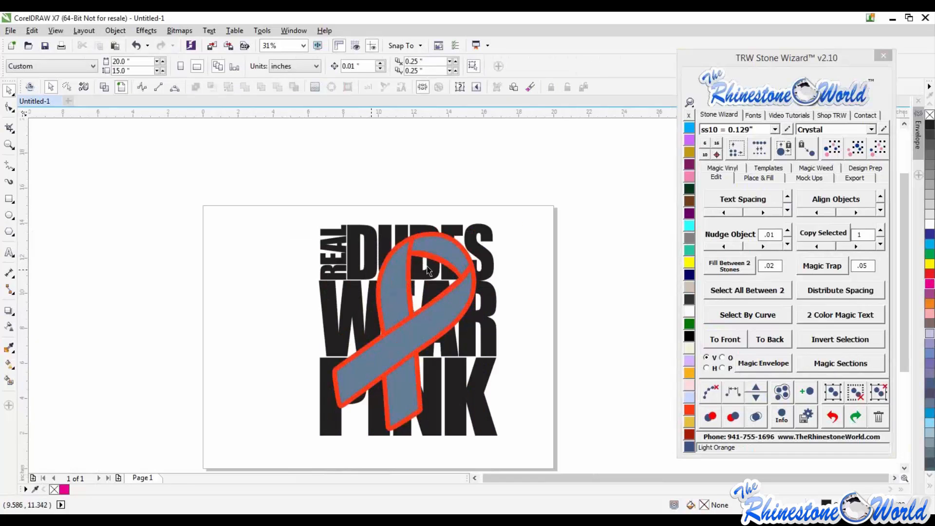
scroll(477, 278, up, 1)
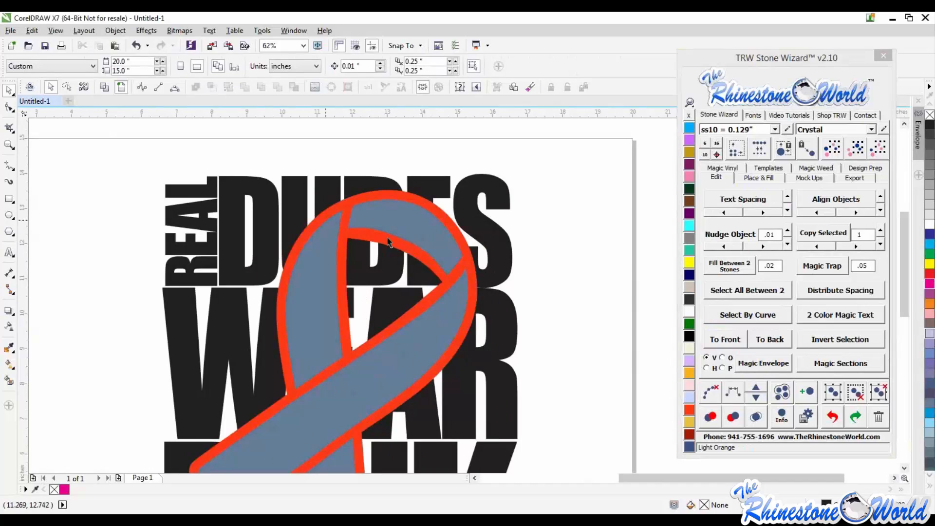
scroll(351, 329, down, 1)
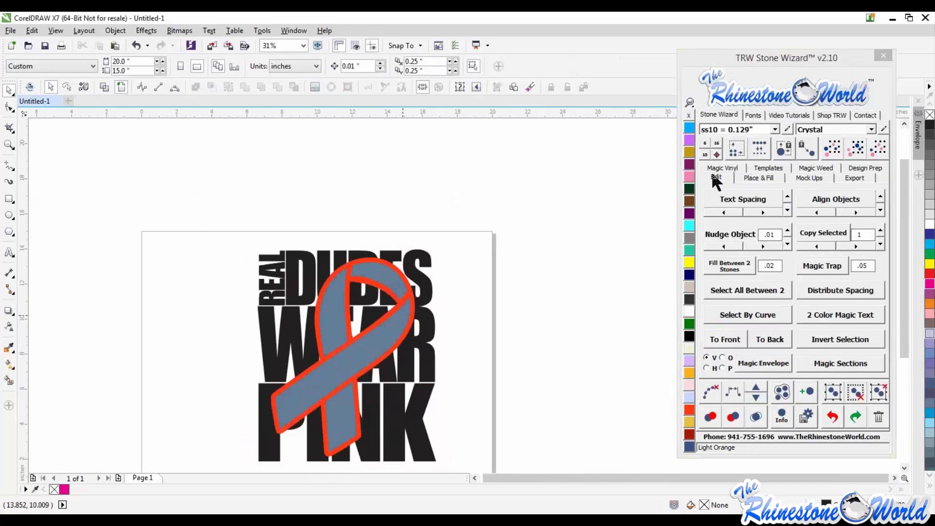
- Trim the lettering with the ribbon shape and delete the grey inner ribbon
click(744, 176)
click(360, 339)
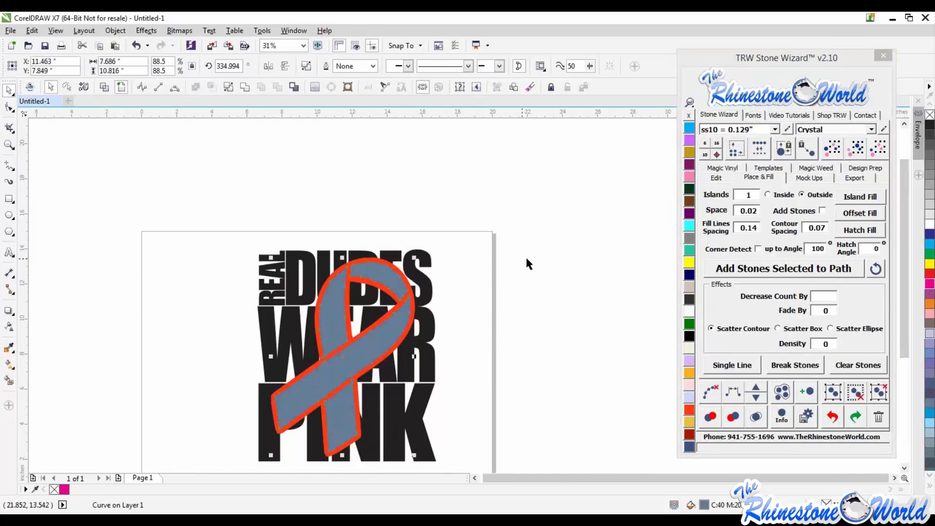
key(Escape)
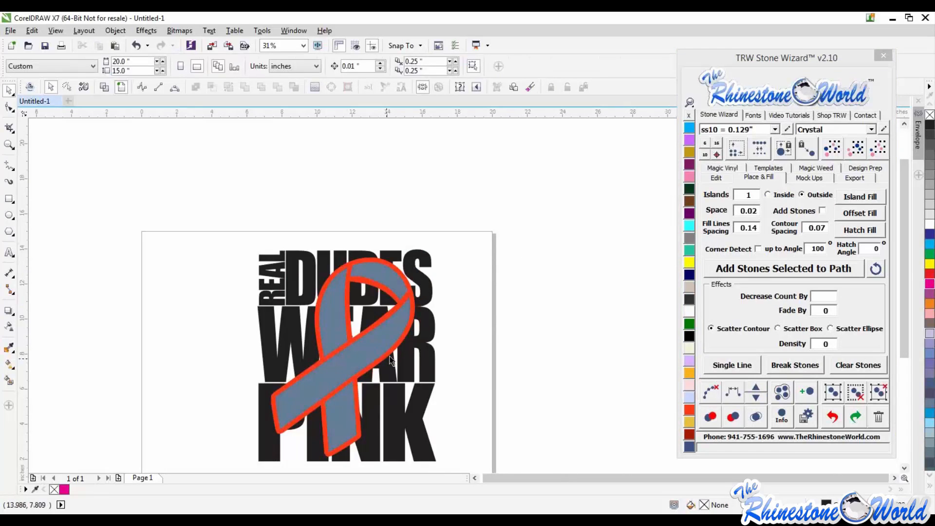
click(383, 342)
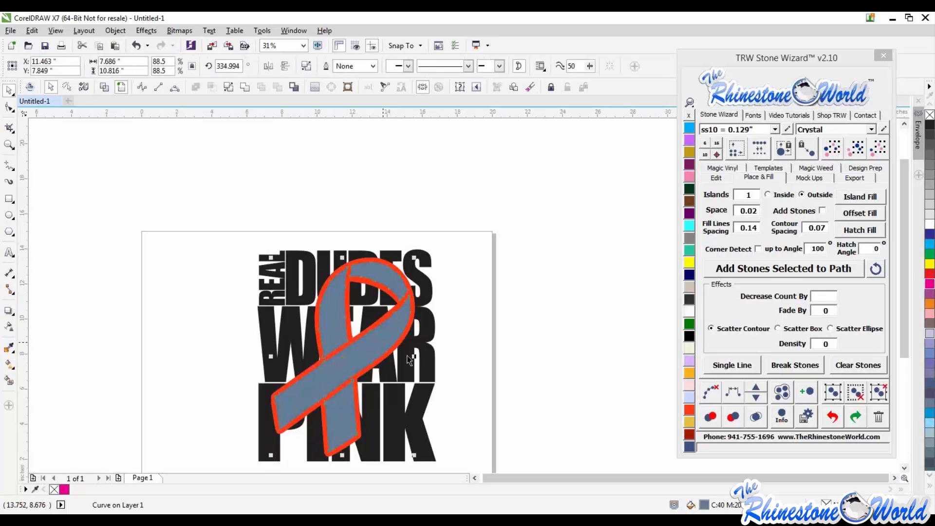
shift+click(430, 365)
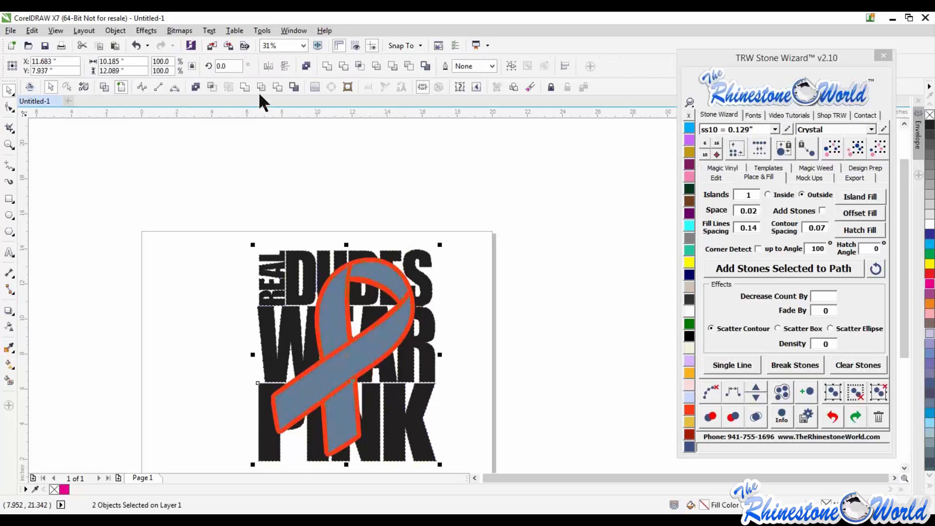
click(212, 88)
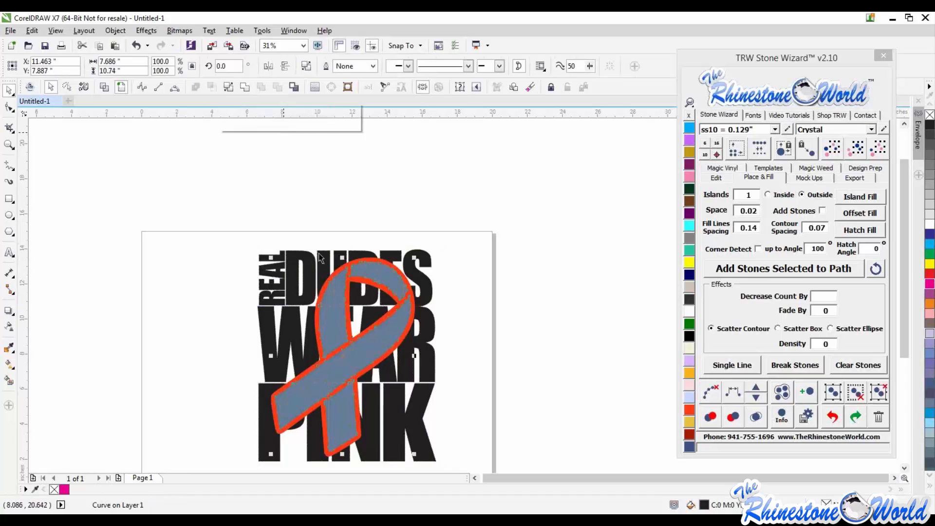
click(340, 318)
key(Delete)
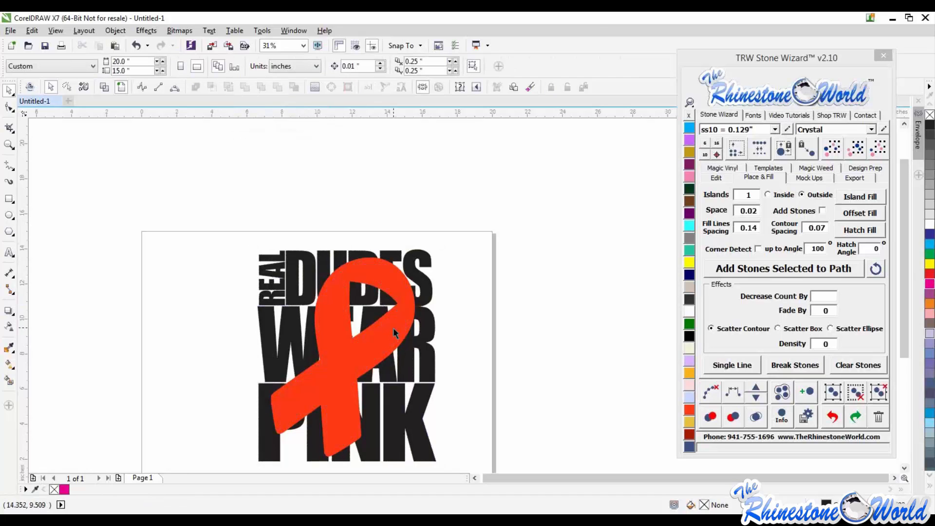
- Trim the lettering with the orange ribbon outline, then move that ribbon aside and delete it
click(395, 329)
shift+click(428, 338)
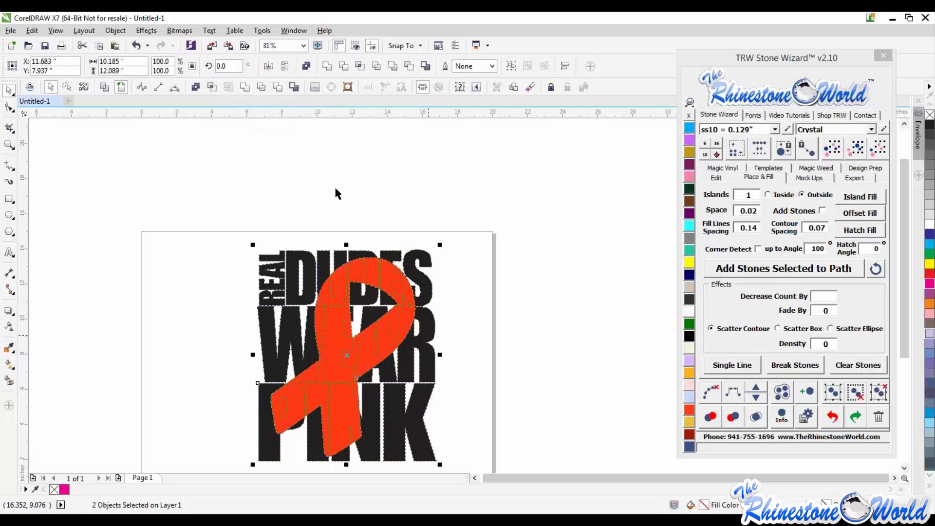
click(273, 85)
drag(387, 289, 501, 282)
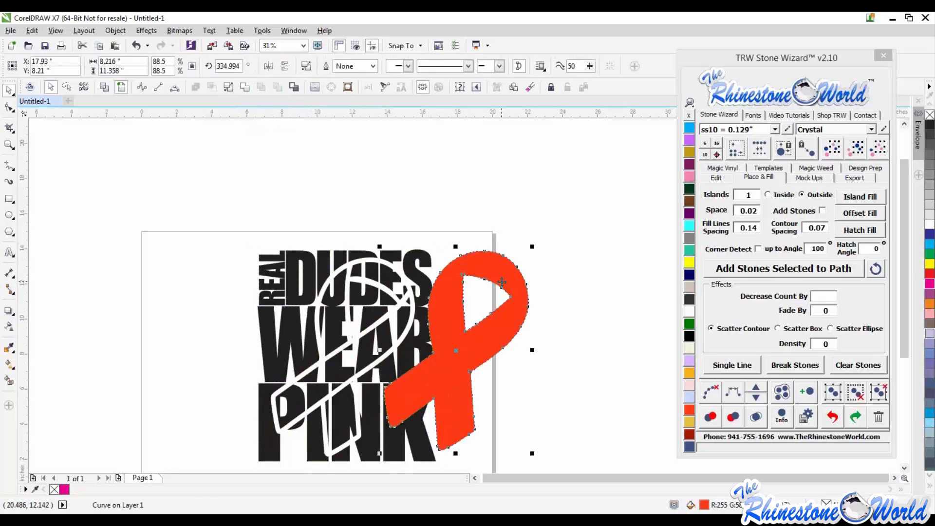
key(Delete)
- Fill the ribbon-shaped piece inside the lettering with pink
click(381, 342)
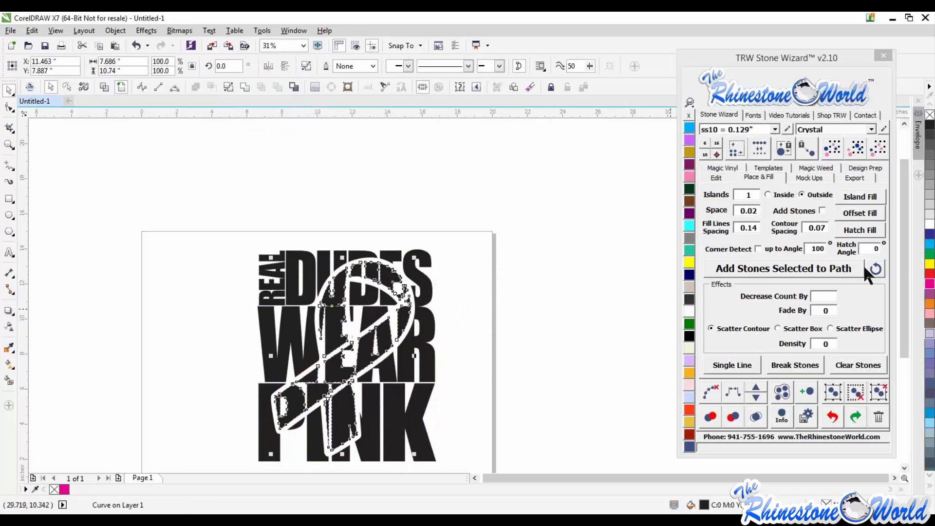
click(927, 284)
click(491, 268)
scroll(491, 268, down, 1)
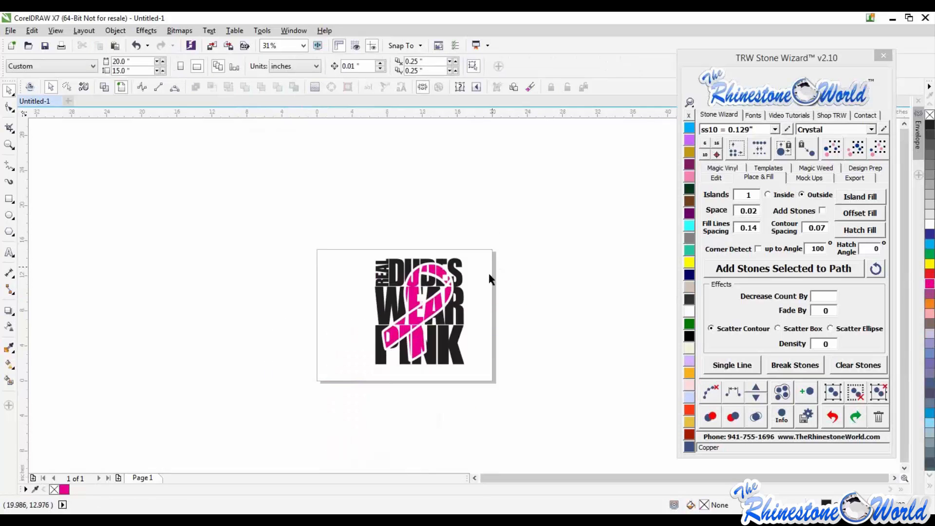
scroll(425, 324, up, 1)
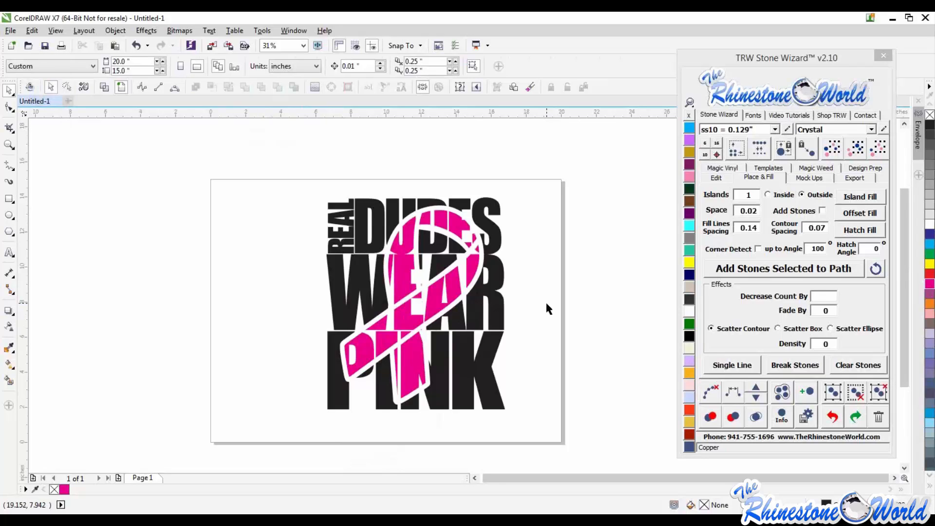
- Delete the finished design from the page
drag(558, 145, 258, 428)
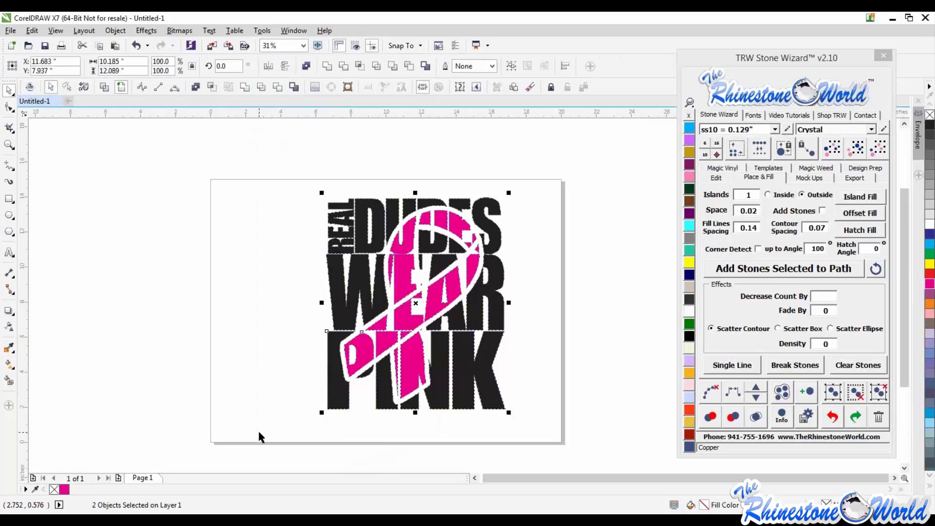
key(Delete)
scroll(320, 341, down, 3)
scroll(344, 359, up, 3)
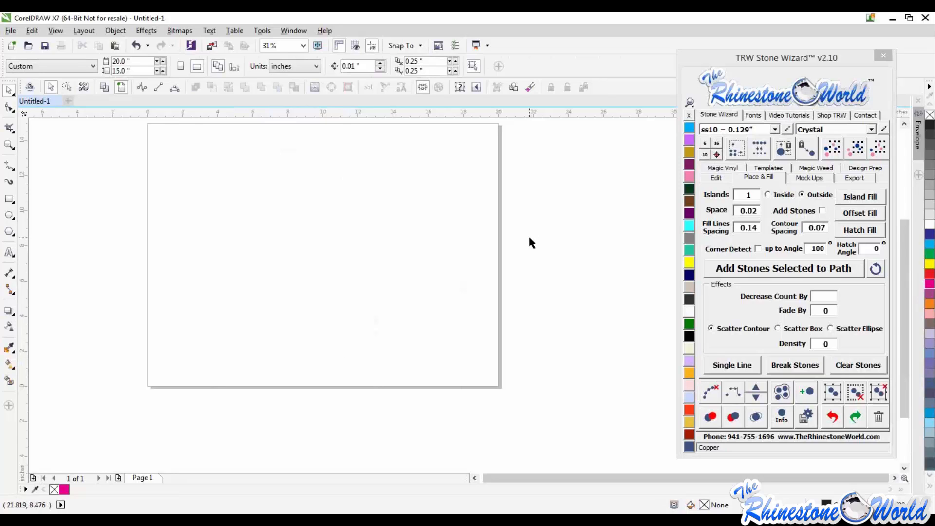
scroll(519, 275, down, 2)
scroll(448, 216, up, 2)
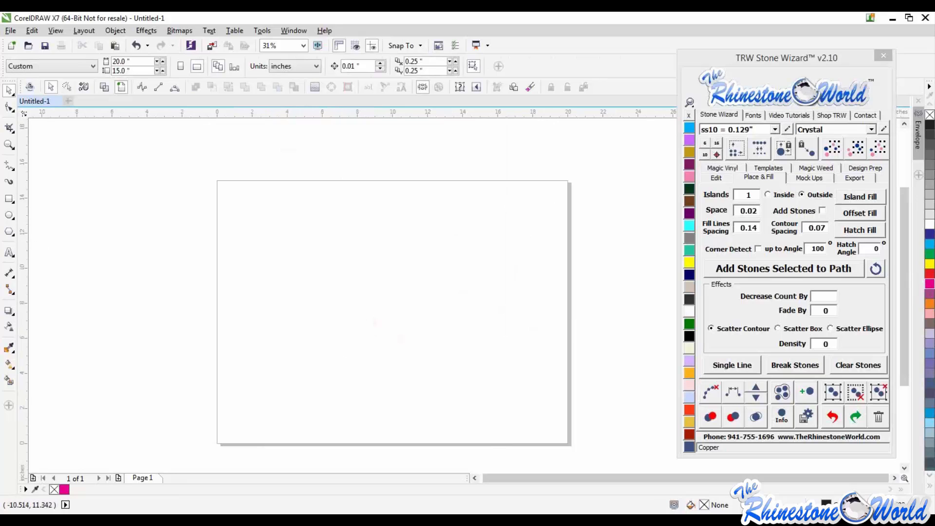
- Bring the hockey-player tile grid onto the page and set its rotation to 90 degrees
drag(270, 253, 408, 368)
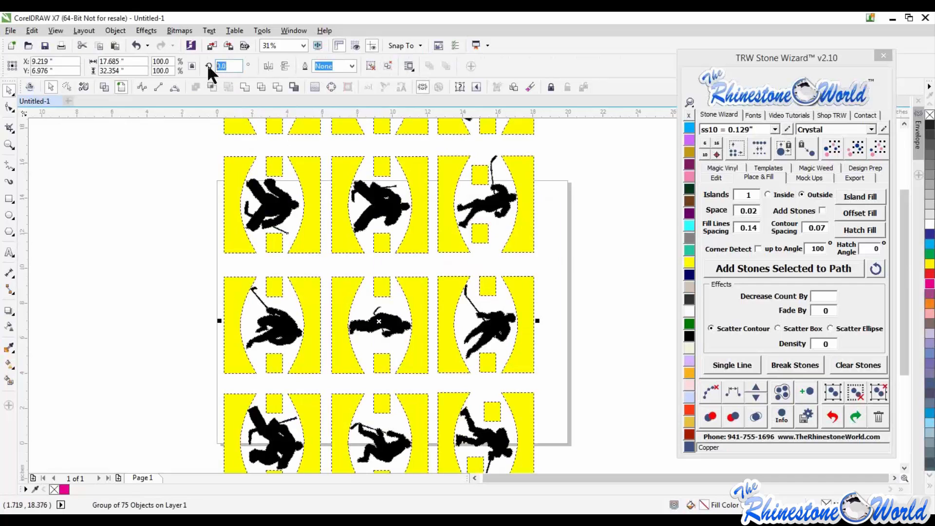
text(90)
key(Return)
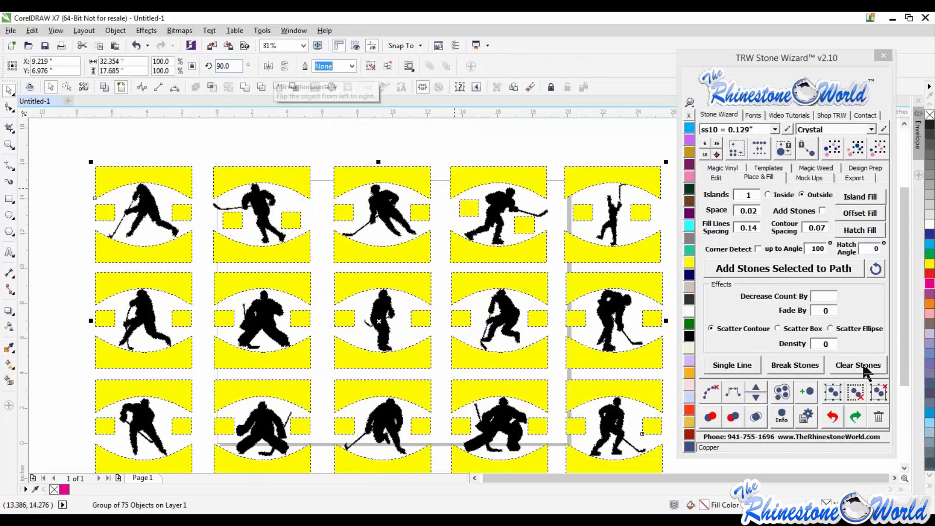
- Ungroup all objects of the hockey-player grid with the Stone Wizard
click(878, 392)
scroll(452, 219, down, 1)
click(632, 234)
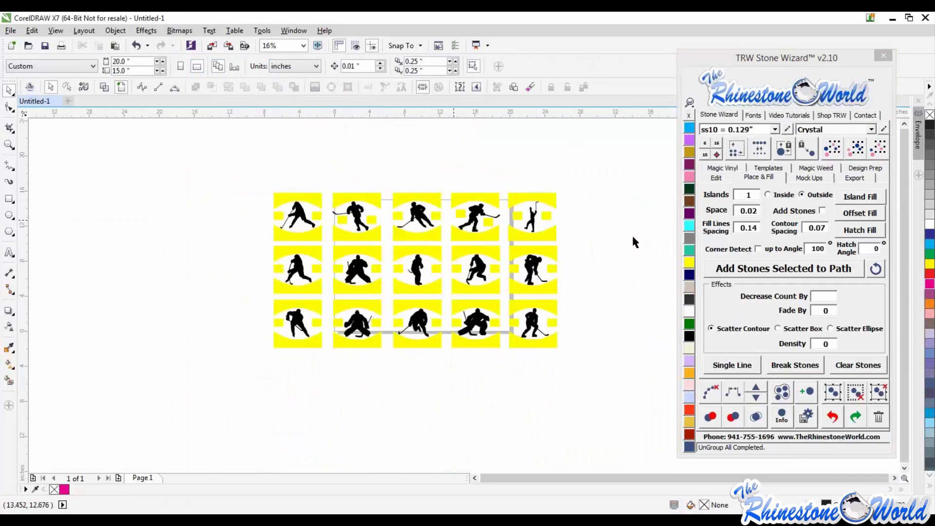
scroll(612, 218, right, 2)
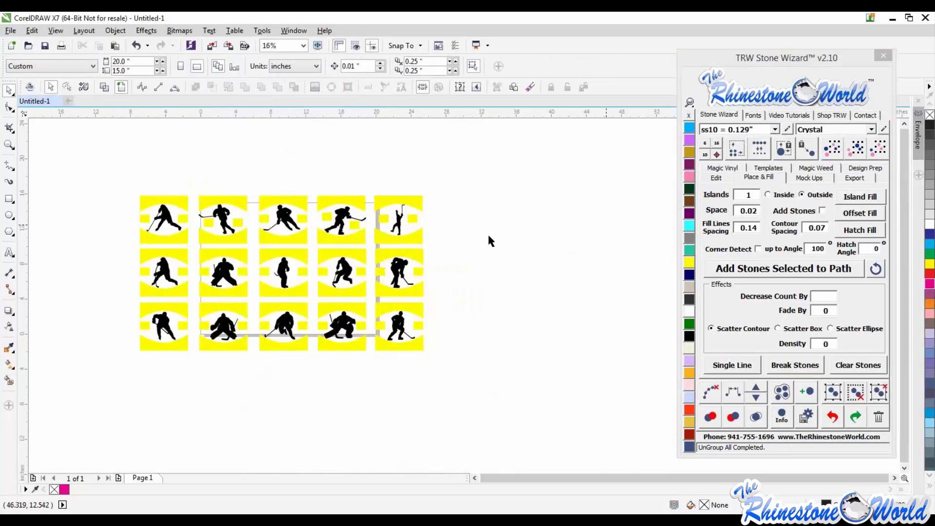
- Add the text "DUCKS" in College-Black 175 pt beside the hockey-player grid
click(9, 253)
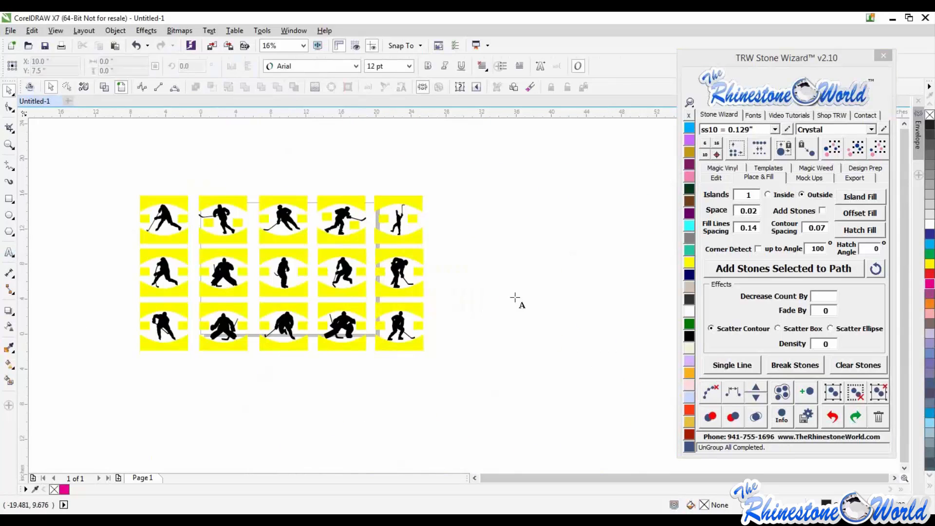
click(497, 287)
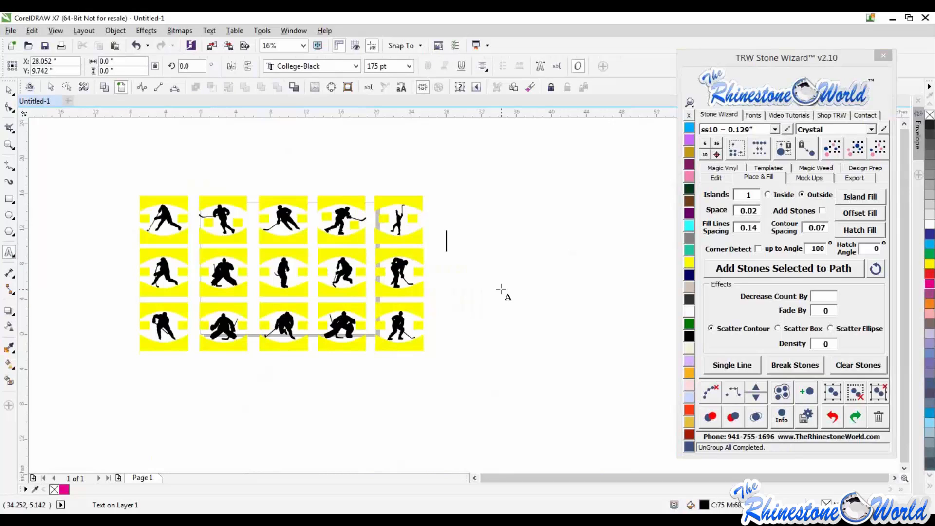
text(DUCKS)
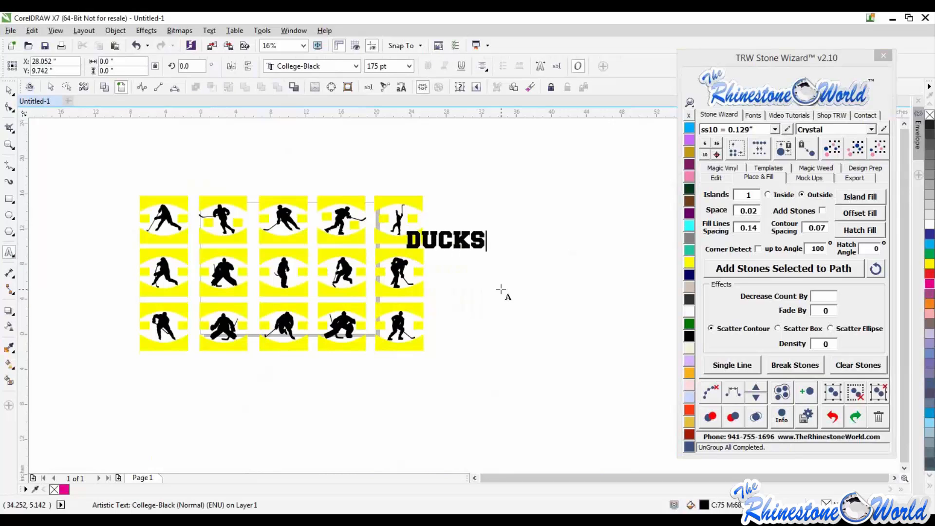
key(ctrl+space)
- Duplicate the DUCKS text below itself and change the copy to "HOCKEY"
click(9, 90)
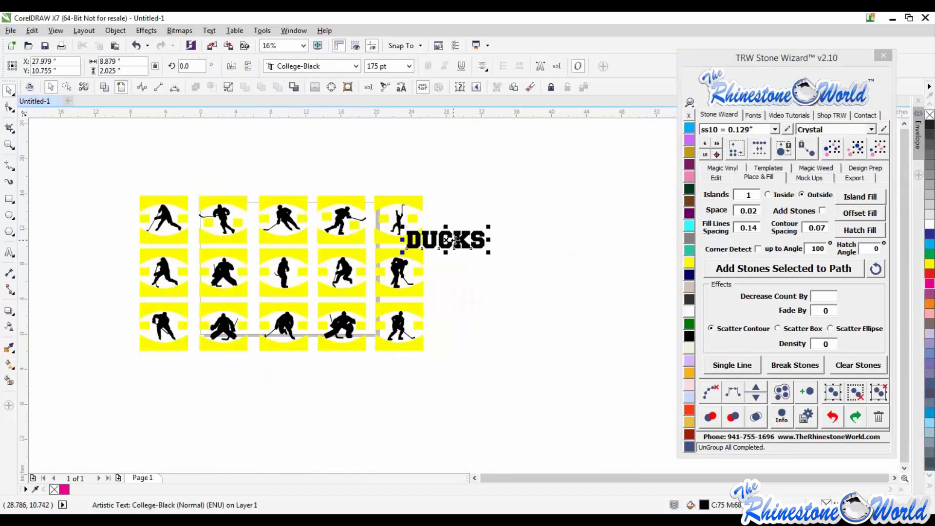
drag(457, 239, 367, 274)
right_click(492, 255)
scroll(501, 255, up, 1)
double_click(536, 262)
text(HOC)
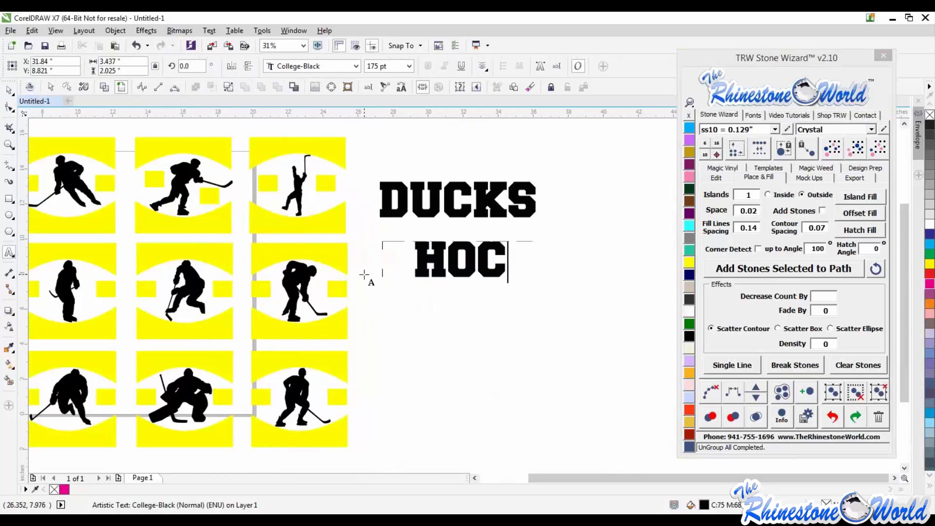
text(KEY)
key(ctrl+space)
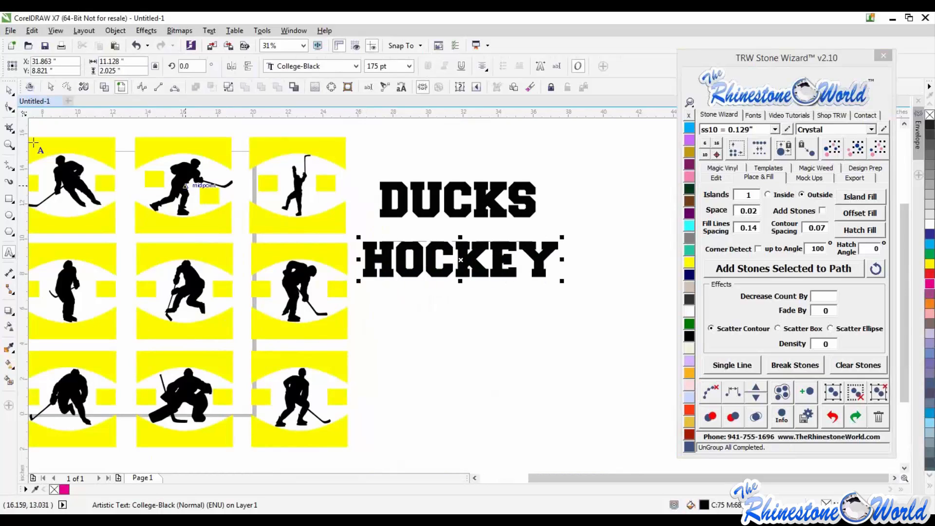
- Bring the TRW Hockey Decal Magic Templates Vol. 1 reference image onto the page, inspect it, and delete it
click(11, 91)
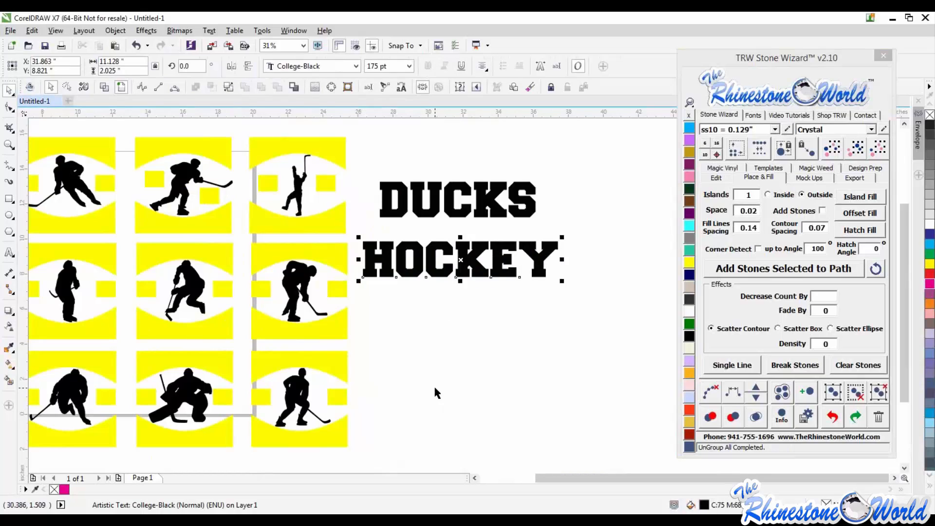
click(433, 385)
scroll(404, 370, down, 2)
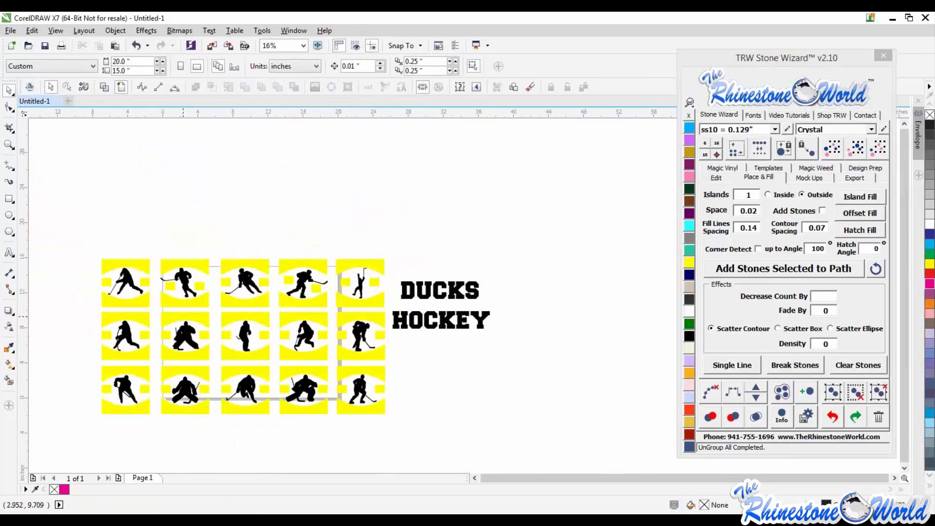
click(397, 217)
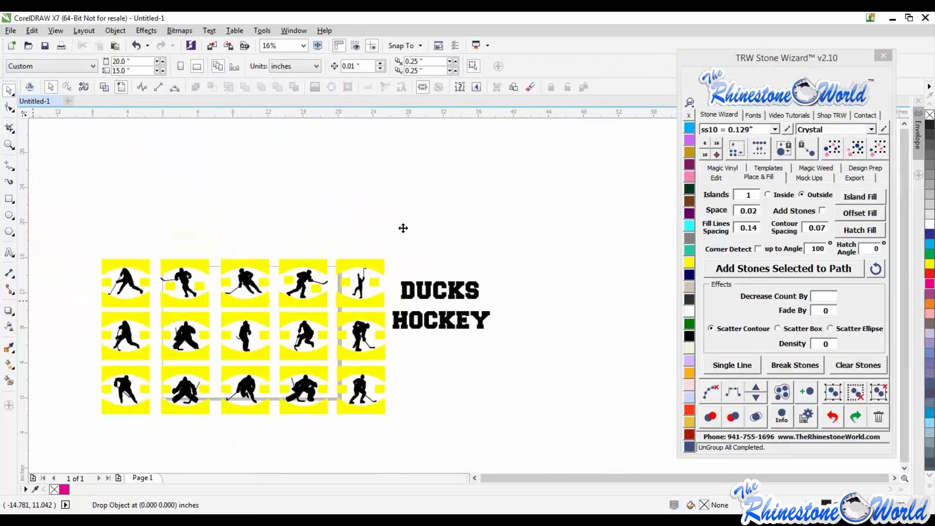
drag(425, 240, 662, 420)
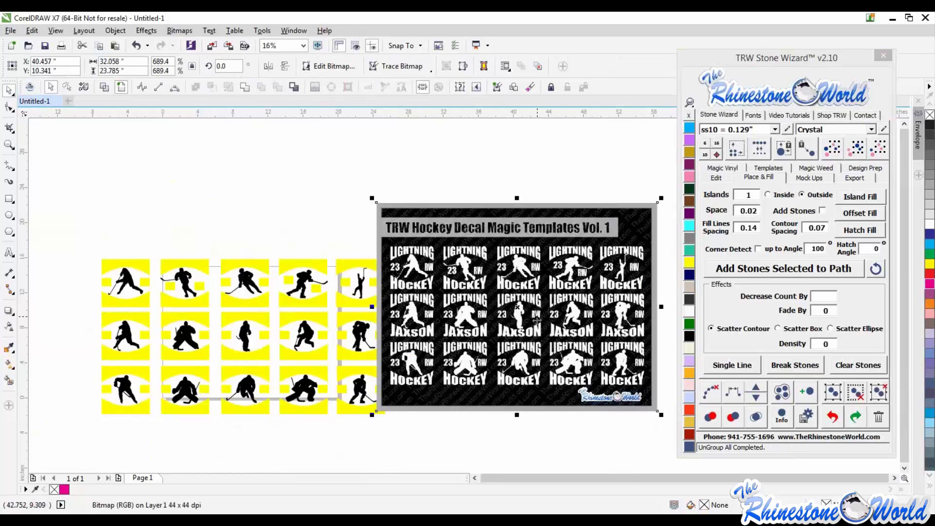
drag(547, 312, 539, 271)
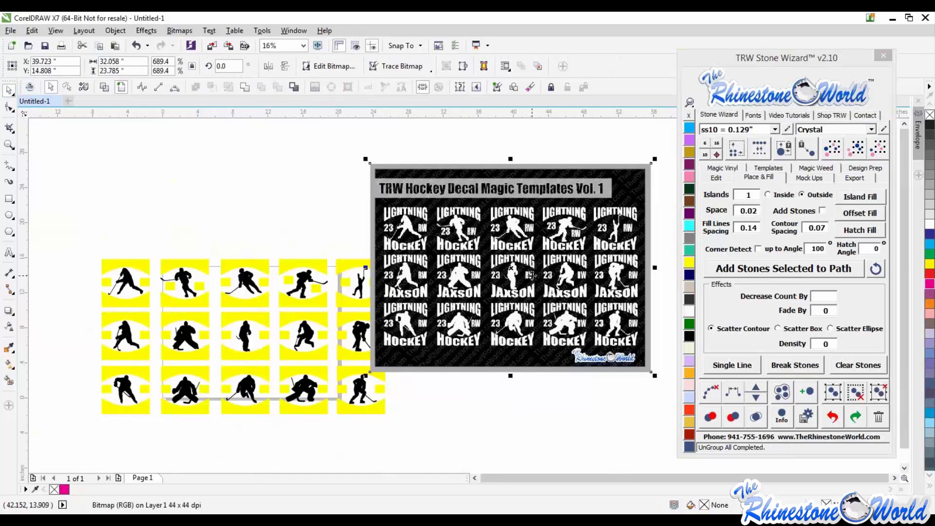
key(Delete)
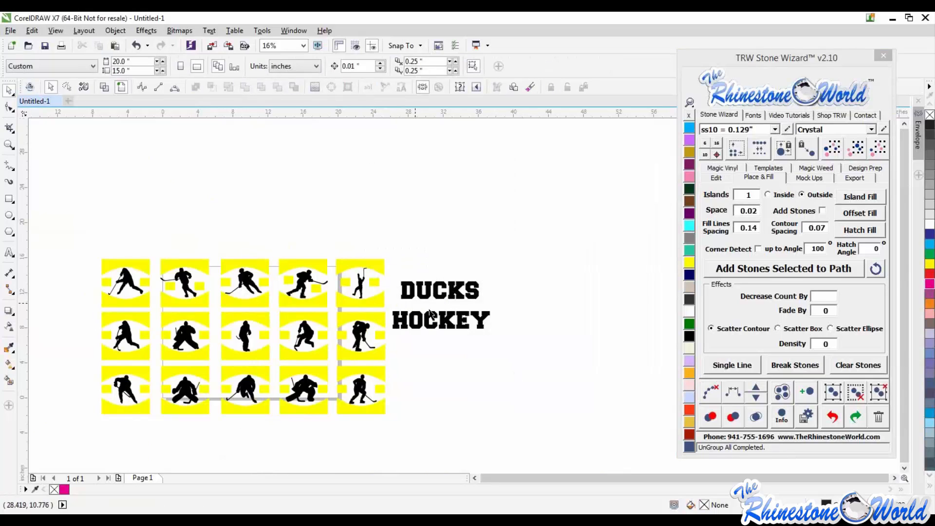
- Duplicate the HOCKEY text below it and change the copy to "26"
drag(430, 330, 555, 355)
double_click(400, 355)
text(26)
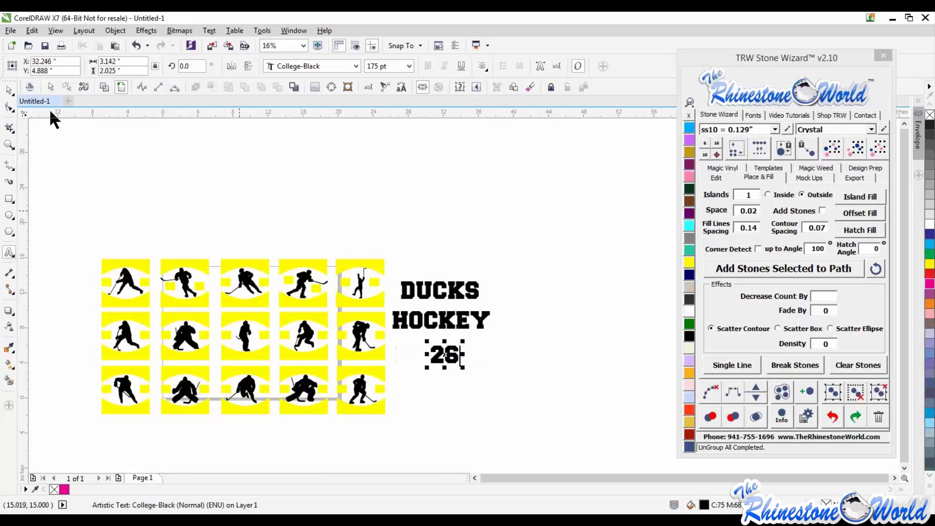
click(9, 90)
- Duplicate the 26 text below it and change the copy to "LW"
drag(444, 354, 444, 386)
click(444, 386)
double_click(444, 386)
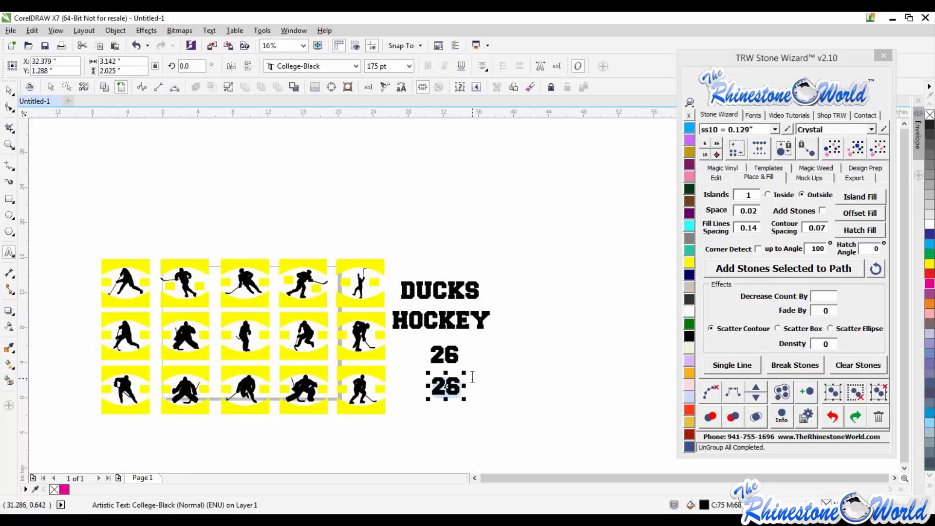
text(LW)
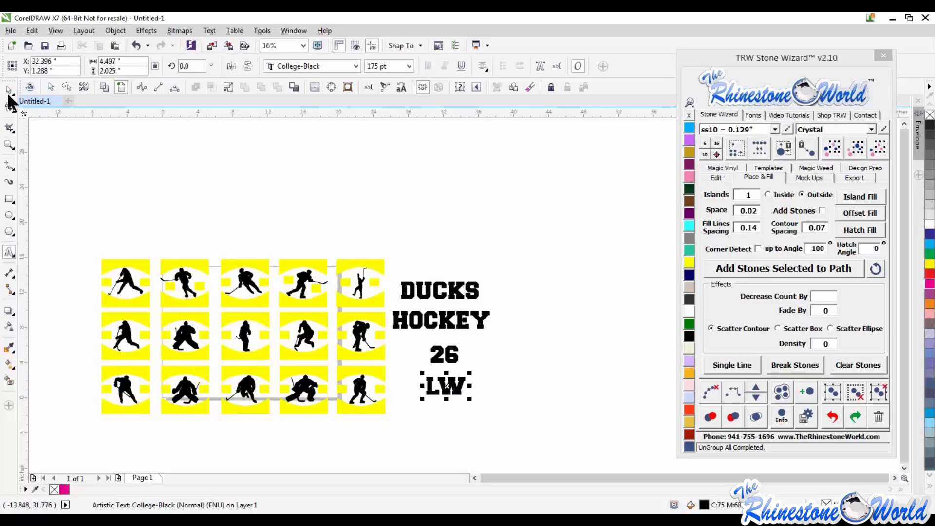
click(10, 90)
- Fit the DUCKS text into the top arch of the top-right tile with Magic Envelope
click(258, 209)
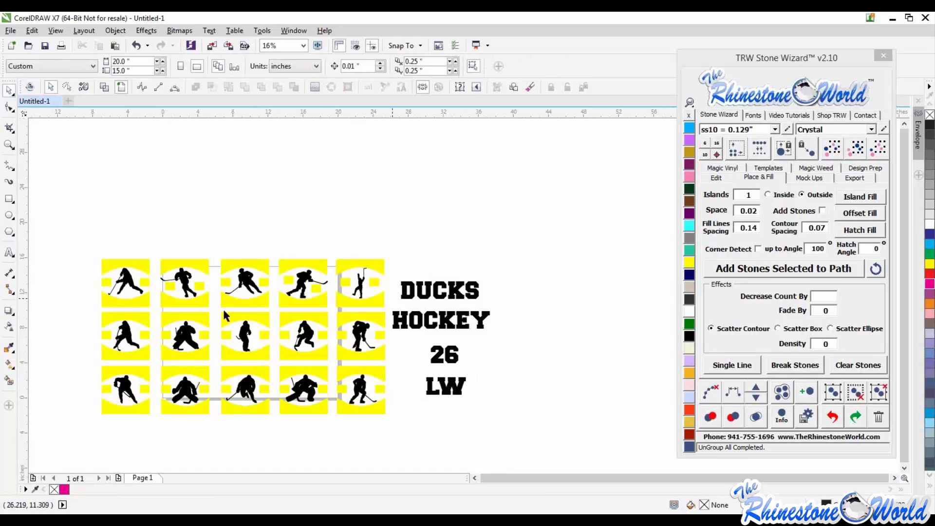
scroll(223, 308, down, 1)
scroll(158, 330, up, 1)
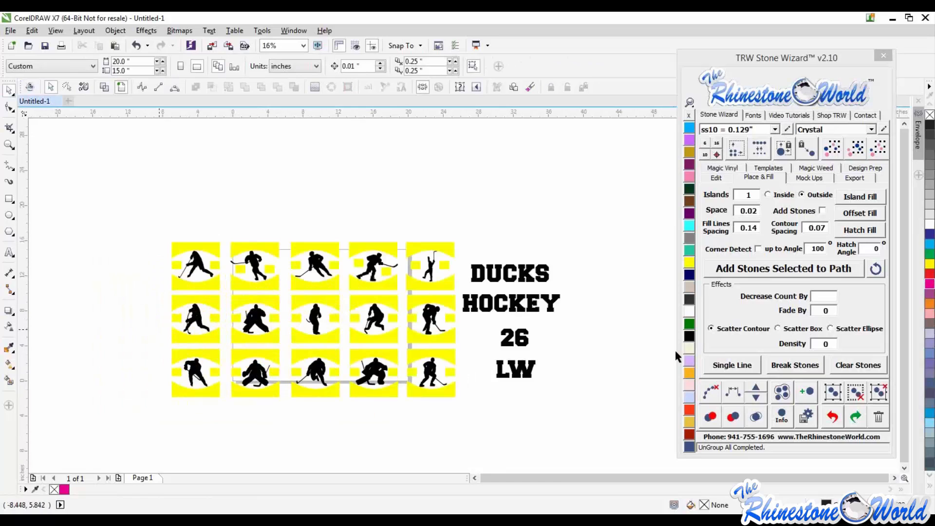
click(721, 178)
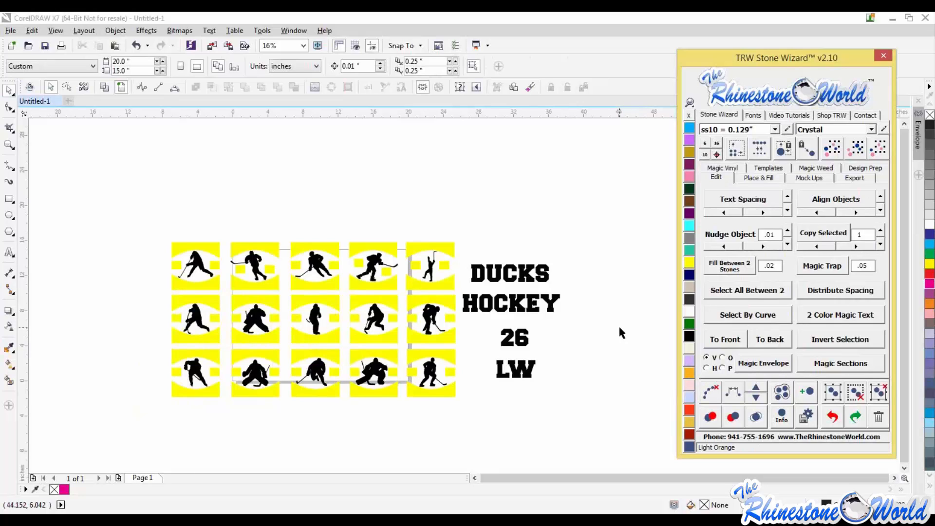
click(558, 246)
click(525, 278)
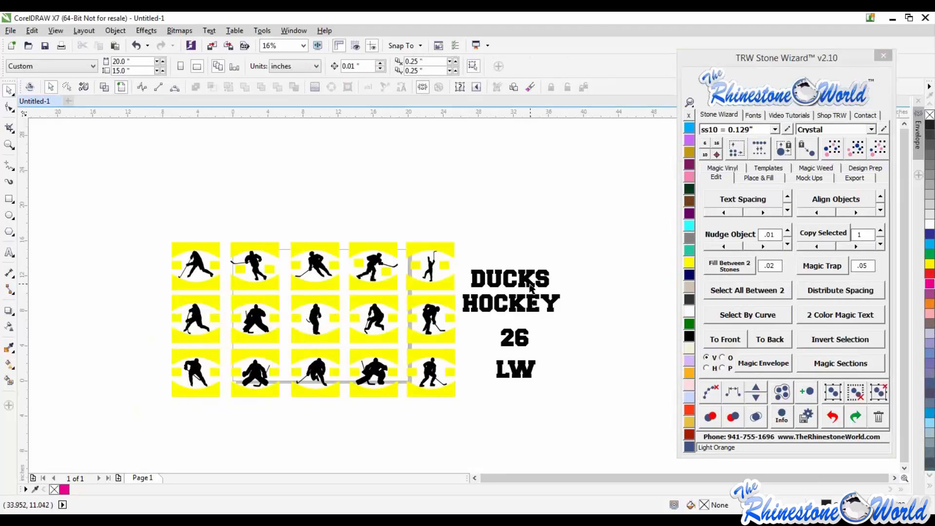
drag(529, 267, 545, 272)
click(545, 271)
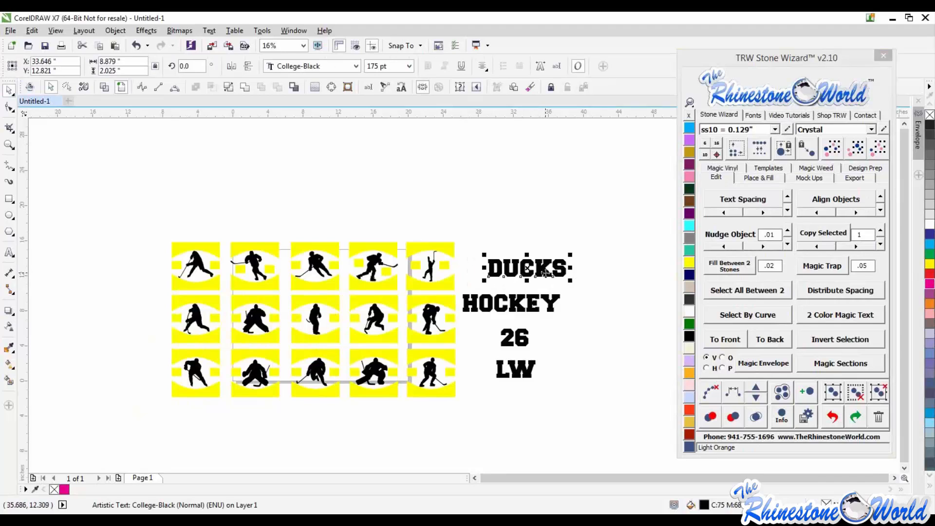
shift+click(448, 247)
click(750, 367)
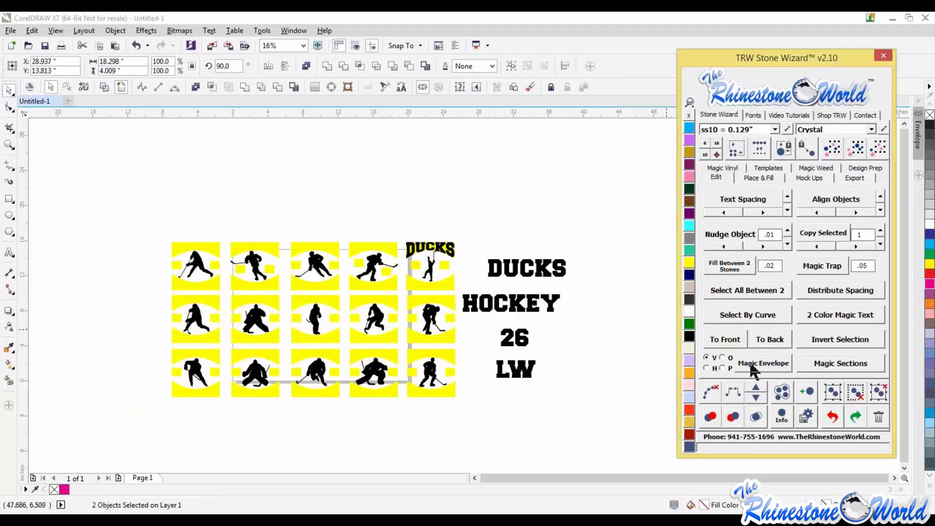
- Delete the enveloped DUCKS text from the top-right tile
click(616, 346)
scroll(446, 248, up, 2)
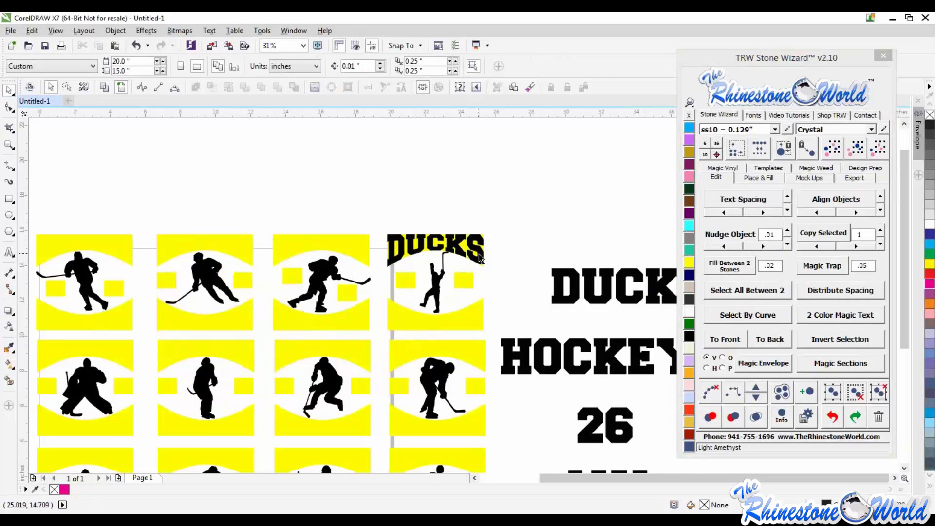
click(480, 257)
key(Delete)
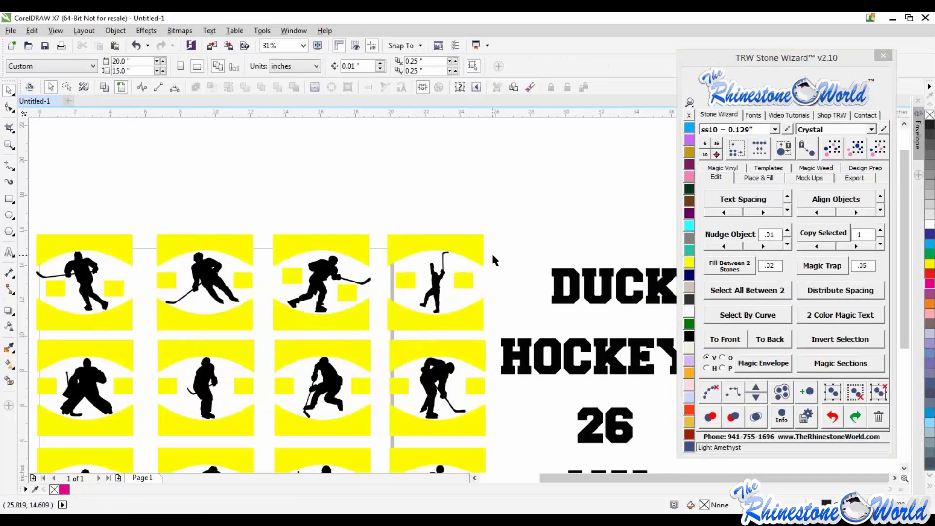
- Select DUCKS with all fifteen tiles and fit it into each tile's top arch with Magic Envelope
scroll(507, 267, down, 2)
click(530, 277)
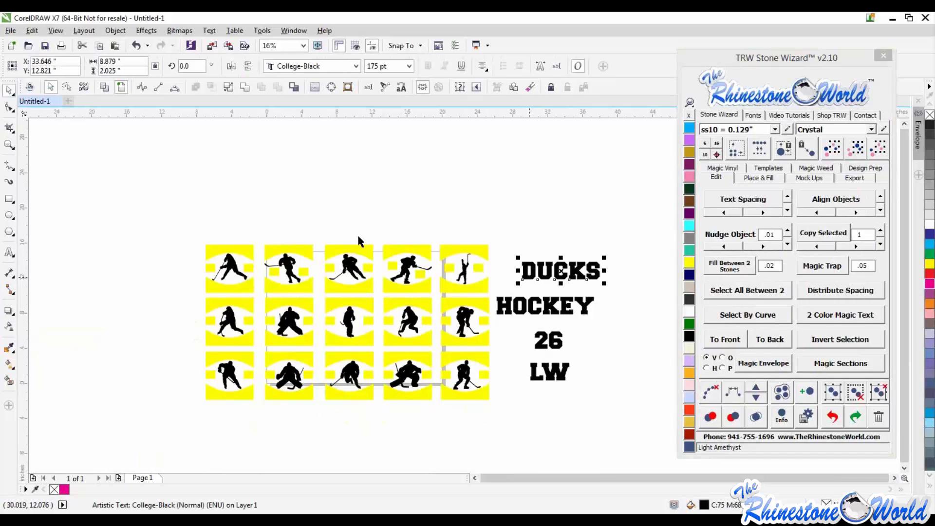
drag(156, 202, 611, 290)
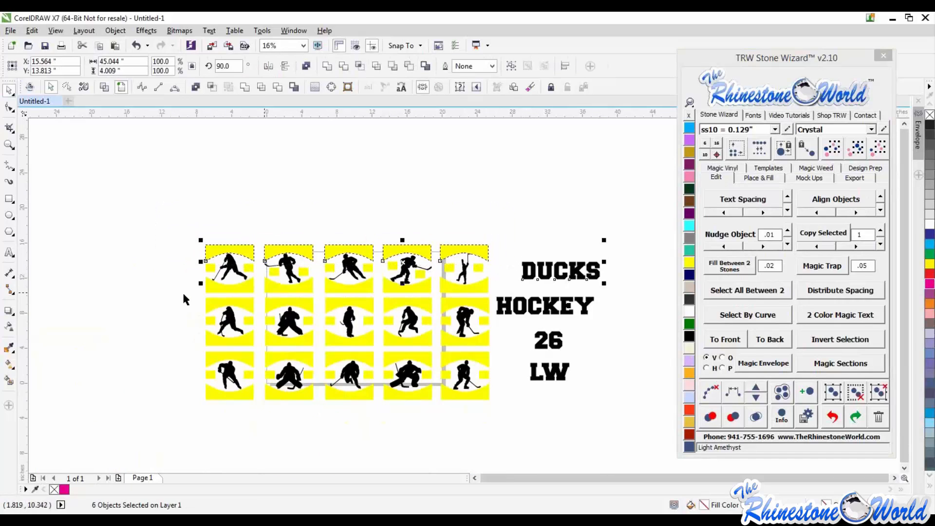
drag(181, 293, 503, 320)
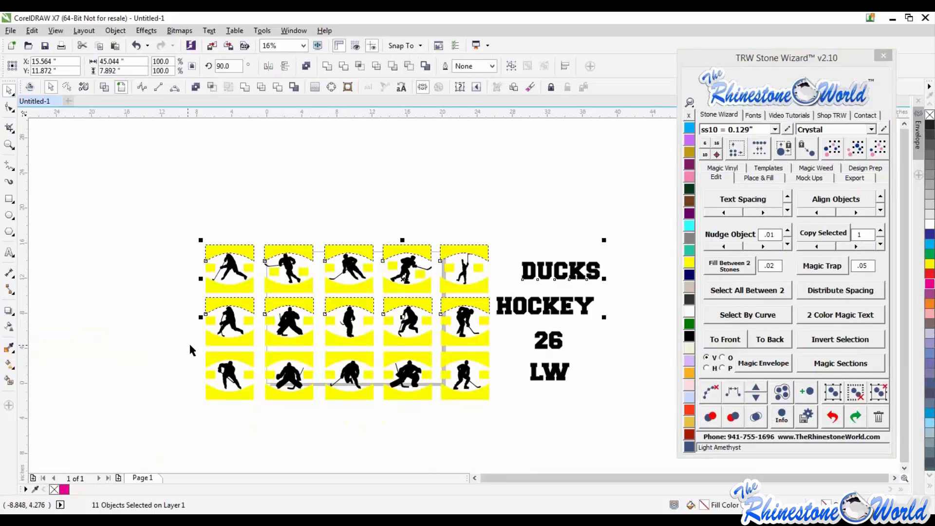
drag(189, 345, 502, 369)
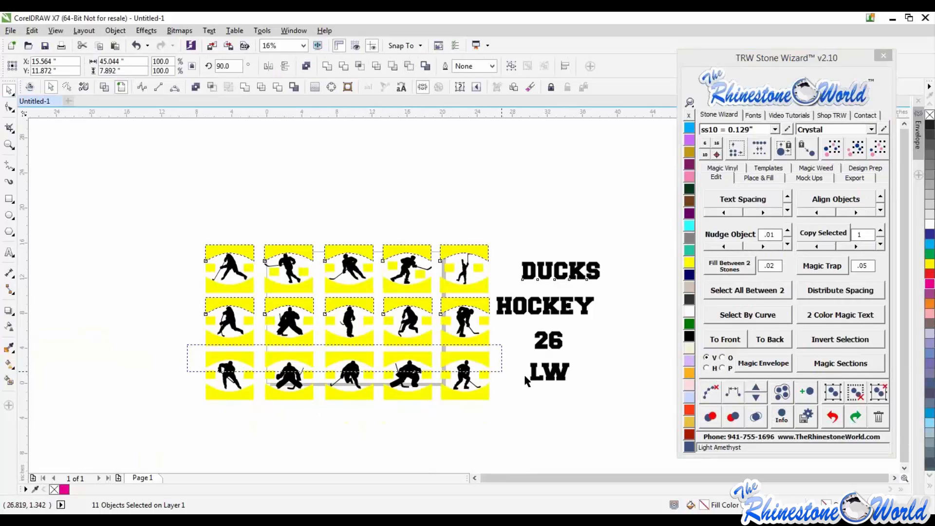
click(748, 366)
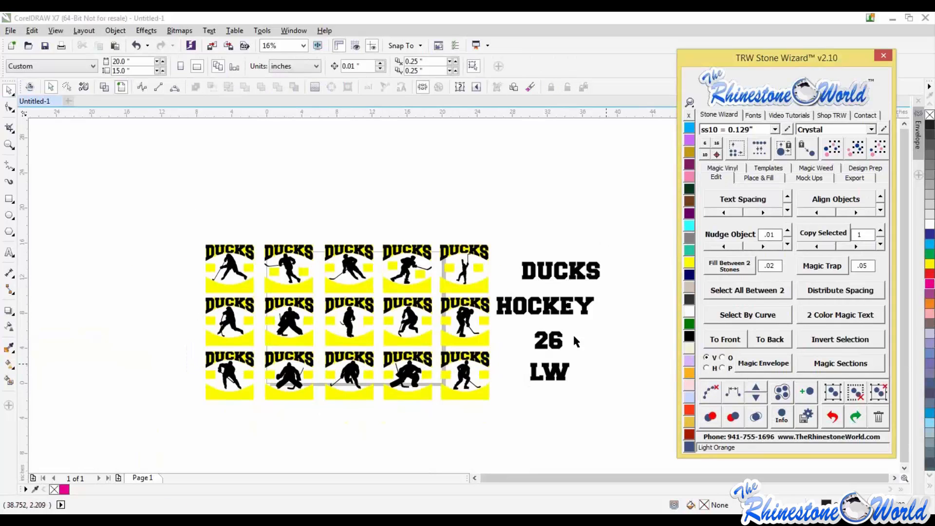
- Select HOCKEY with all fifteen tiles and fit it into each tile's bottom arch with Magic Envelope
click(525, 304)
drag(499, 273, 198, 297)
drag(506, 326, 185, 354)
drag(509, 382, 186, 409)
click(759, 359)
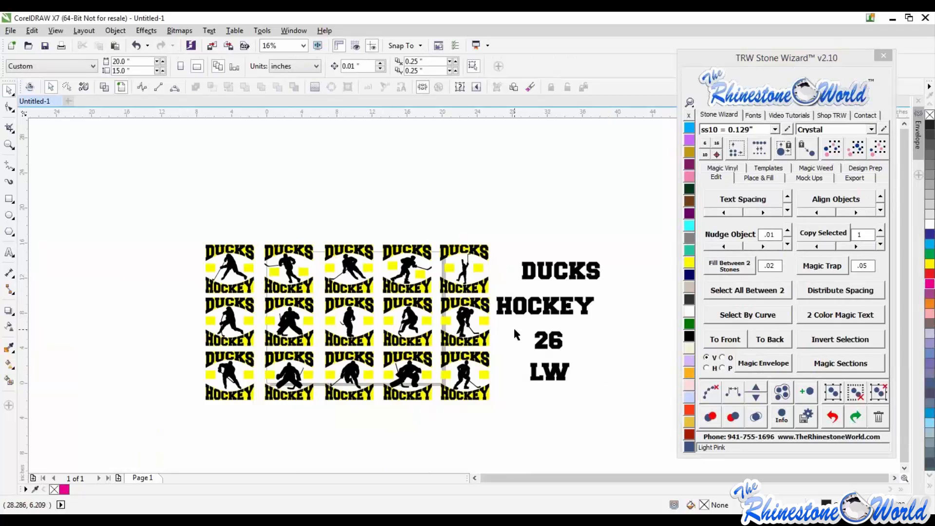
click(545, 340)
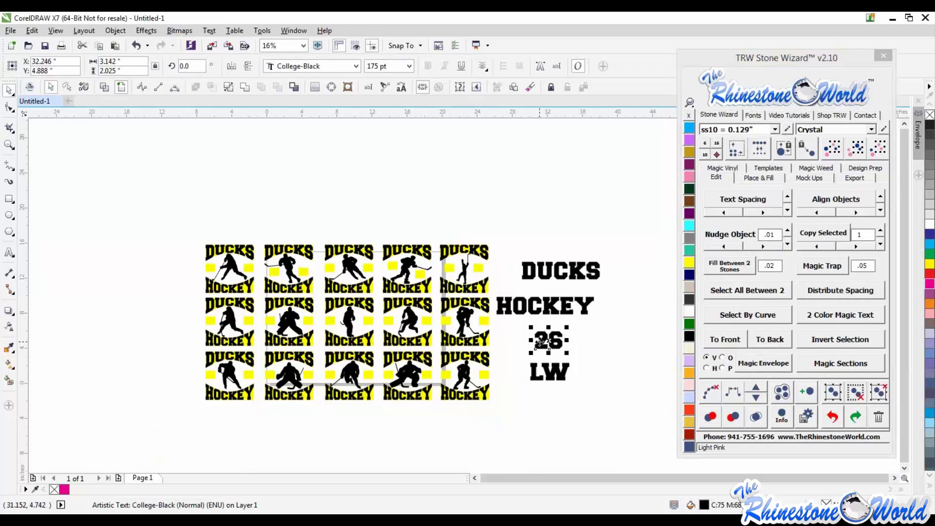
shift+click(448, 268)
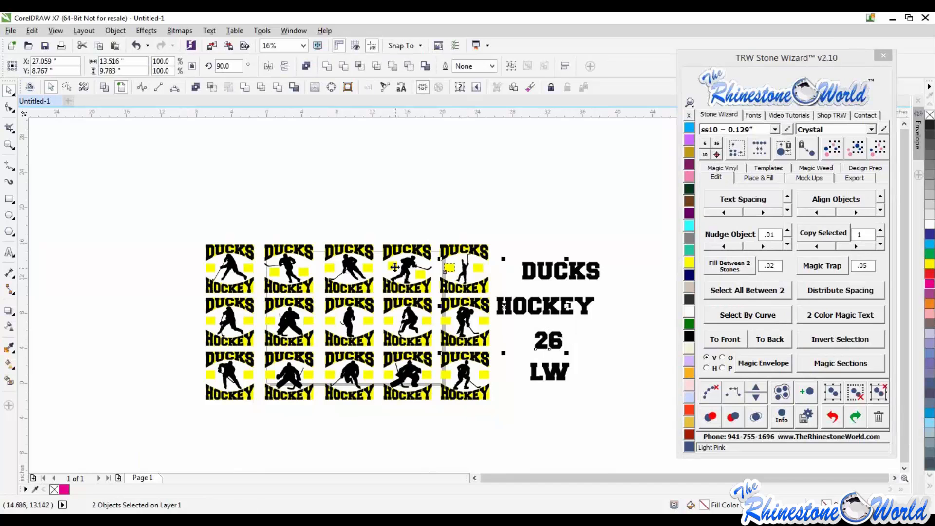
shift+click(392, 265)
shift+click(330, 267)
shift+click(276, 274)
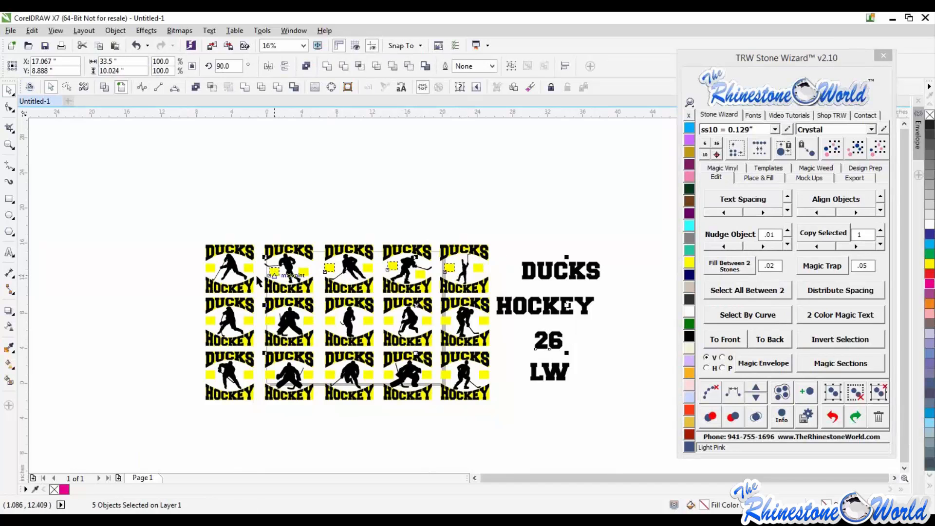
shift+click(212, 268)
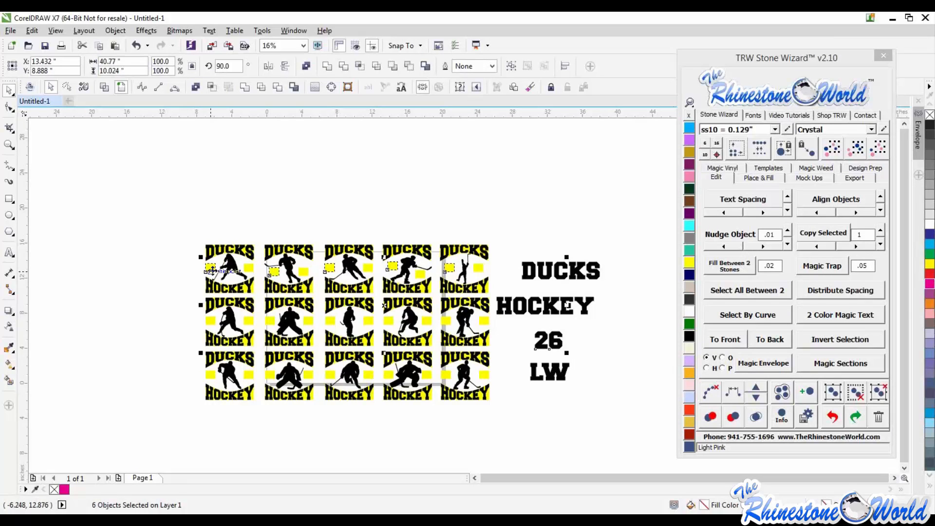
click(591, 347)
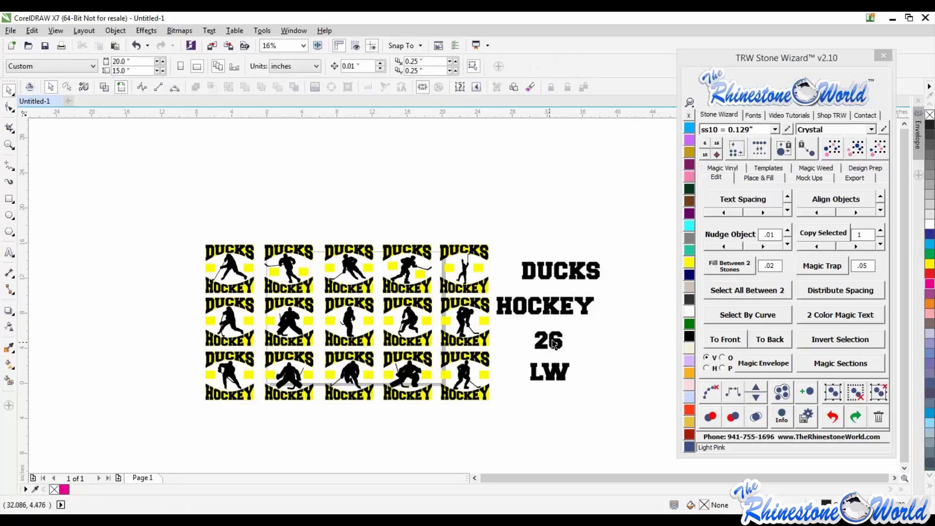
- Select the 26 text with all fifteen tiles and fit it into each tile with Magic Envelope
click(551, 341)
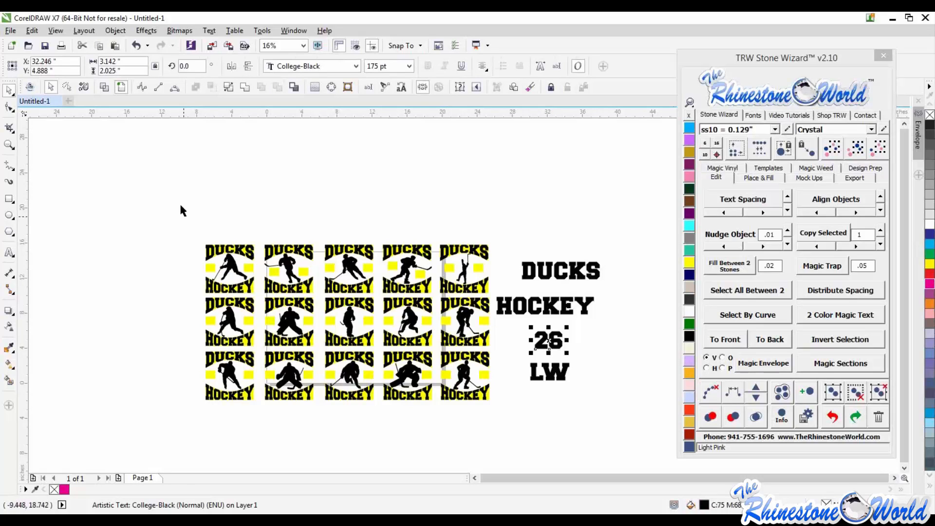
drag(181, 204, 223, 404)
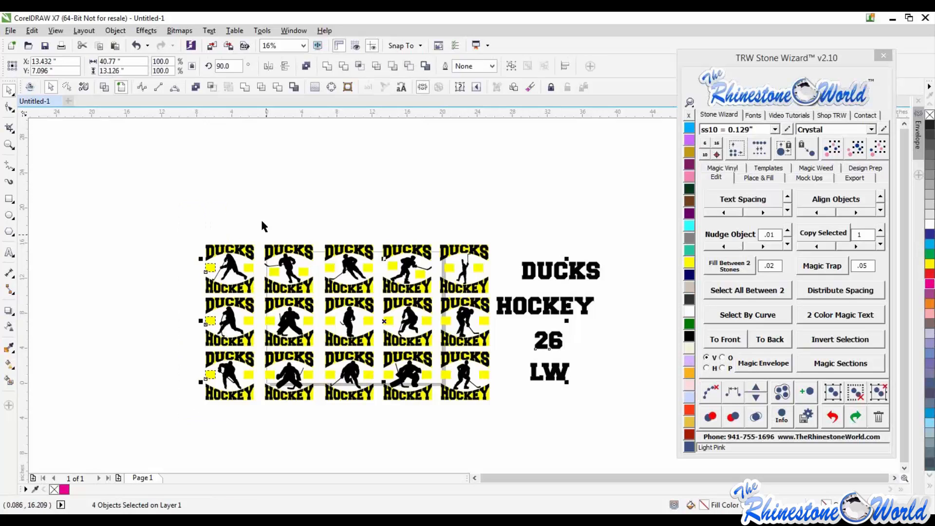
drag(281, 404, 263, 223)
drag(348, 420, 314, 225)
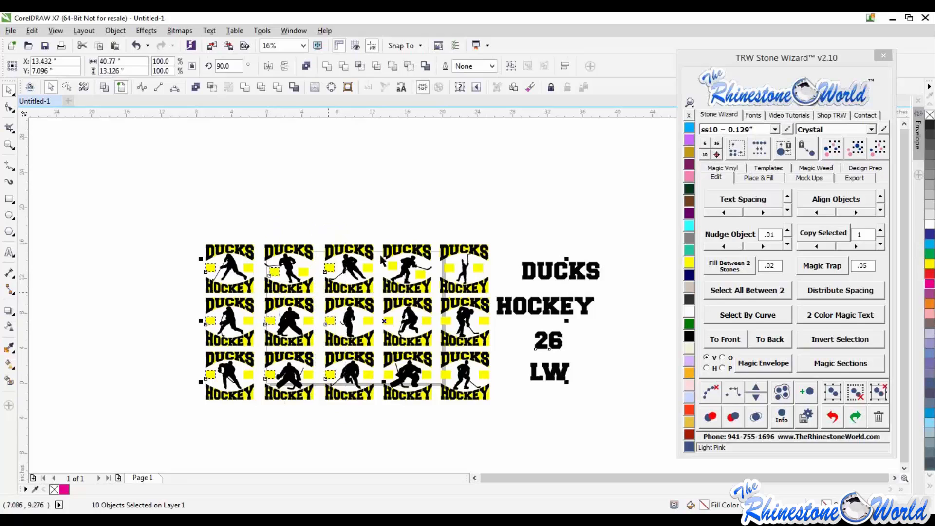
drag(383, 229, 401, 413)
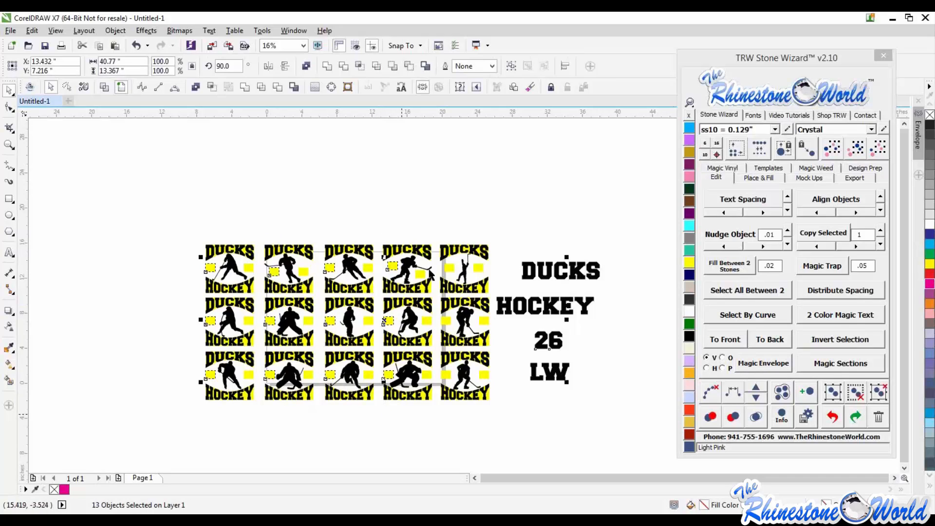
drag(447, 369, 457, 404)
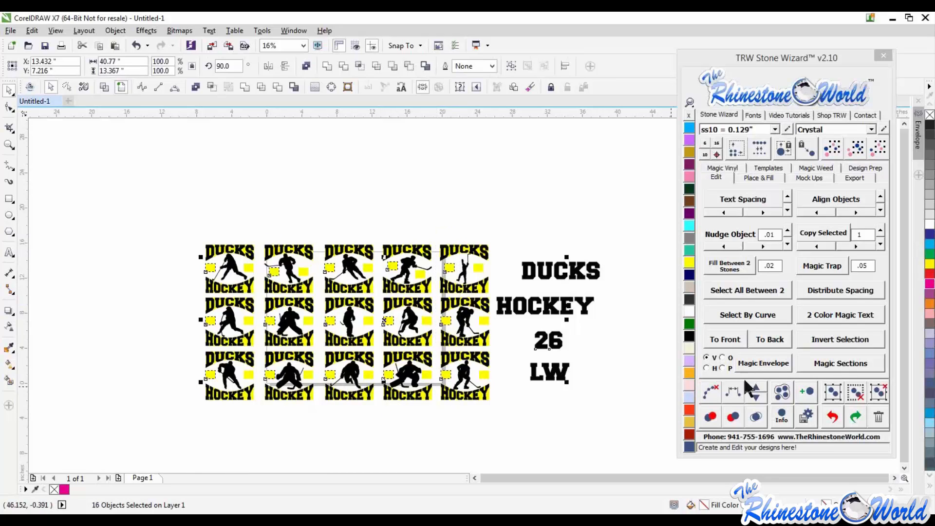
click(756, 365)
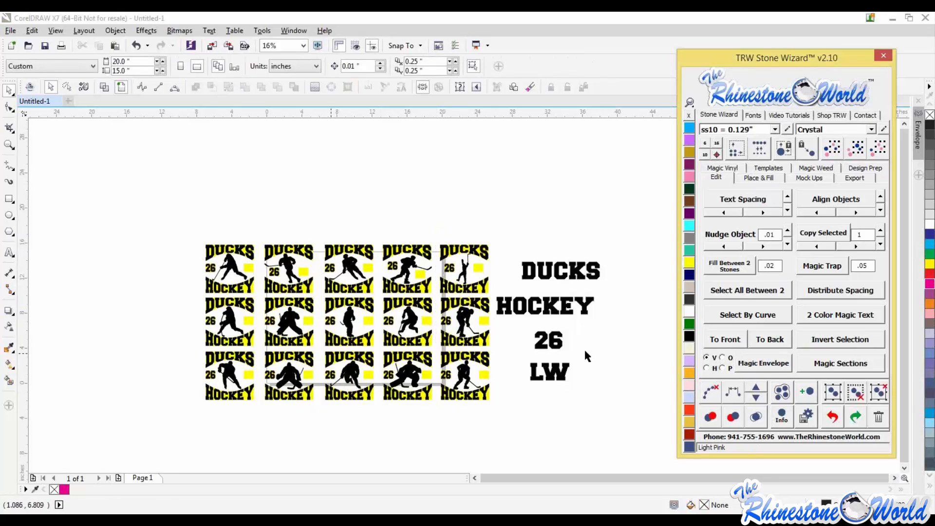
- Select the LW text with all fifteen tiles and fit it into each tile with Magic Envelope
click(561, 378)
drag(495, 223, 476, 417)
drag(435, 220, 404, 414)
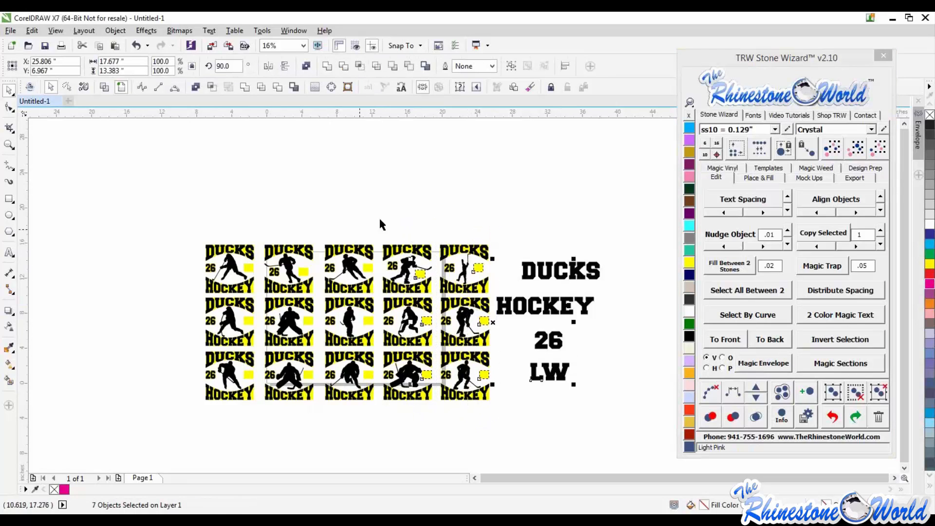
drag(380, 225, 355, 404)
drag(320, 226, 294, 410)
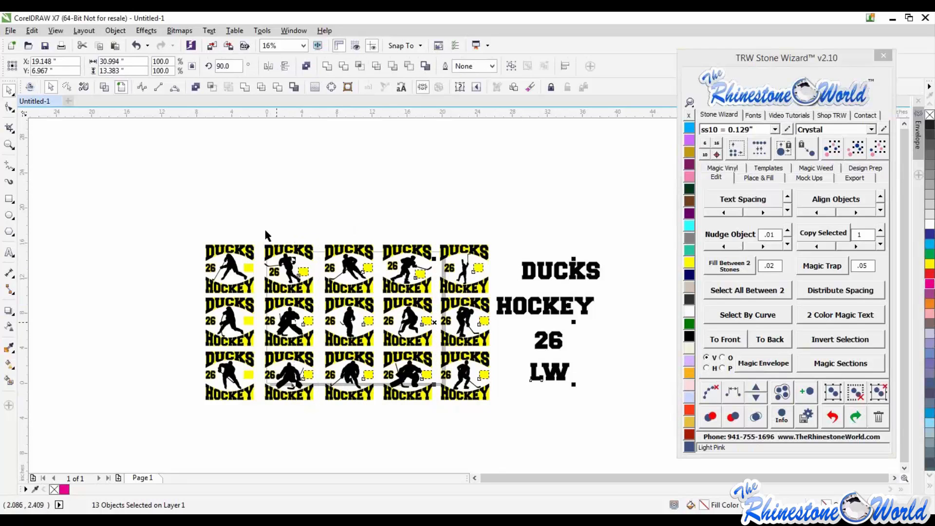
drag(261, 225, 244, 411)
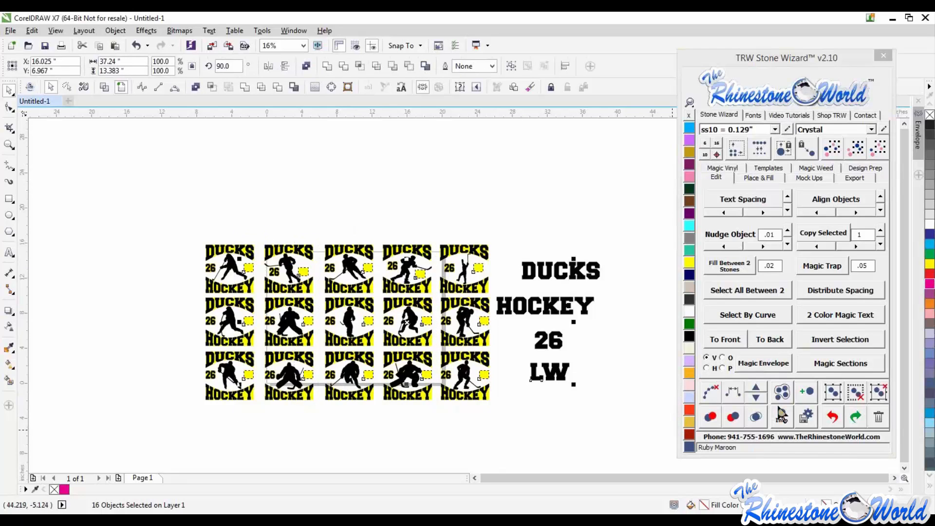
click(748, 361)
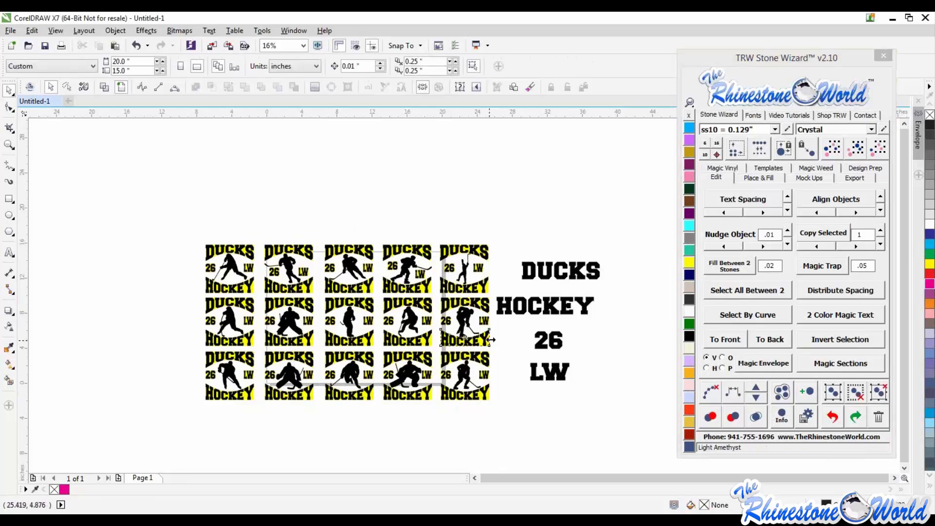
- Delete the yellow tile shapes and the original DUCKS, HOCKEY, 26 and LW text
click(850, 149)
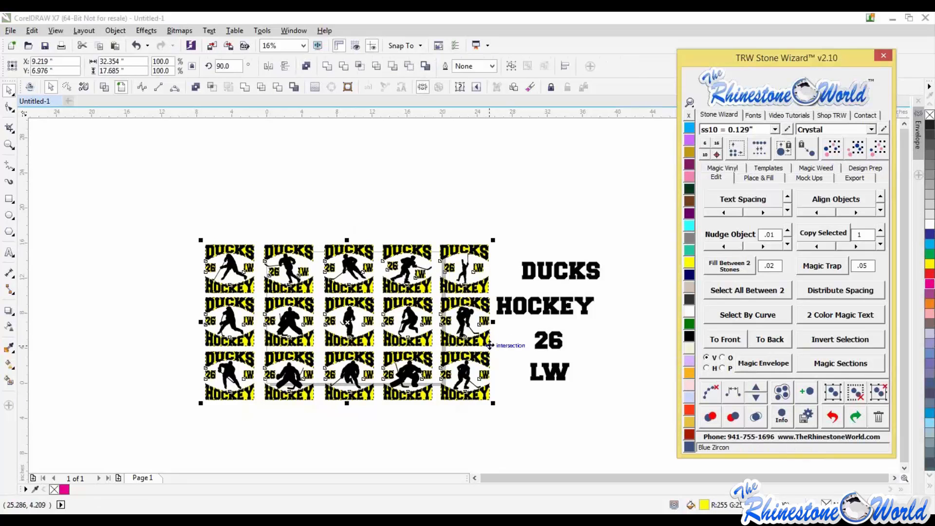
drag(471, 321, 354, 239)
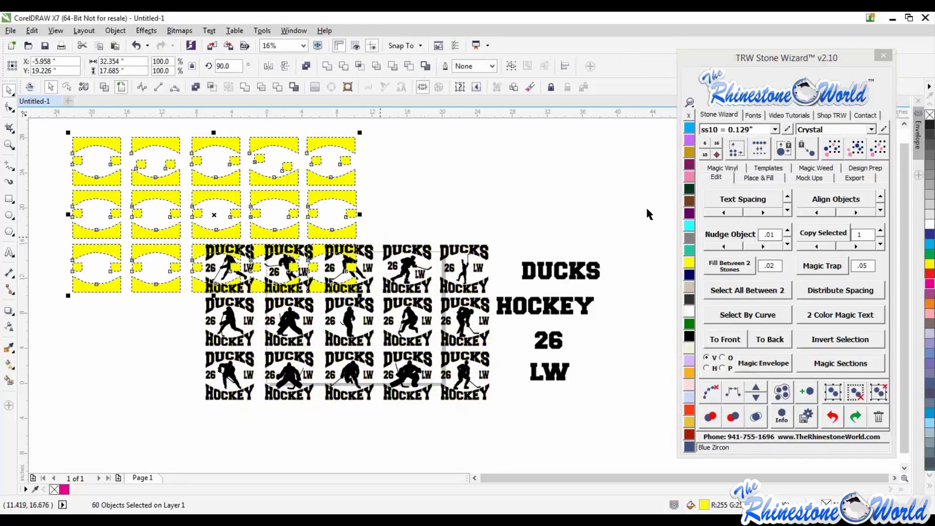
key(Delete)
drag(636, 211, 486, 409)
key(Delete)
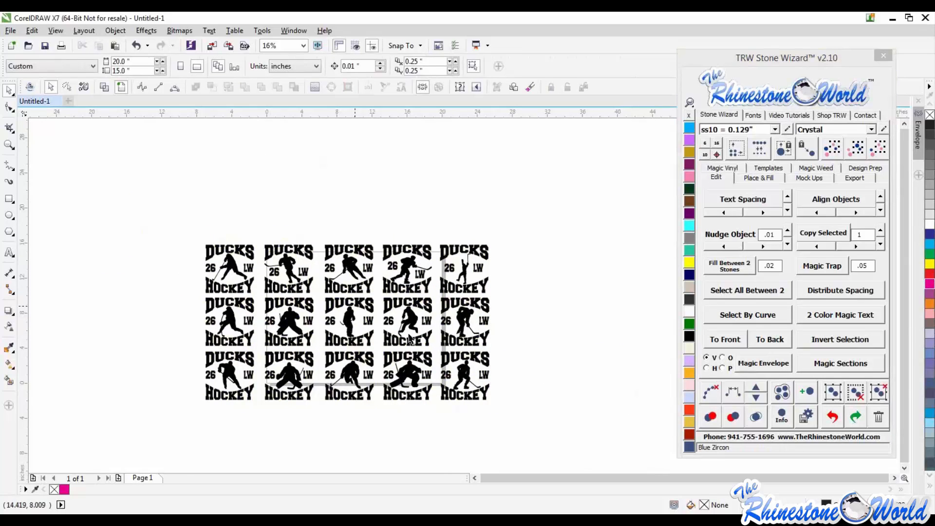
- Zoom in and out to examine the finished hockey designs
scroll(353, 344, up, 2)
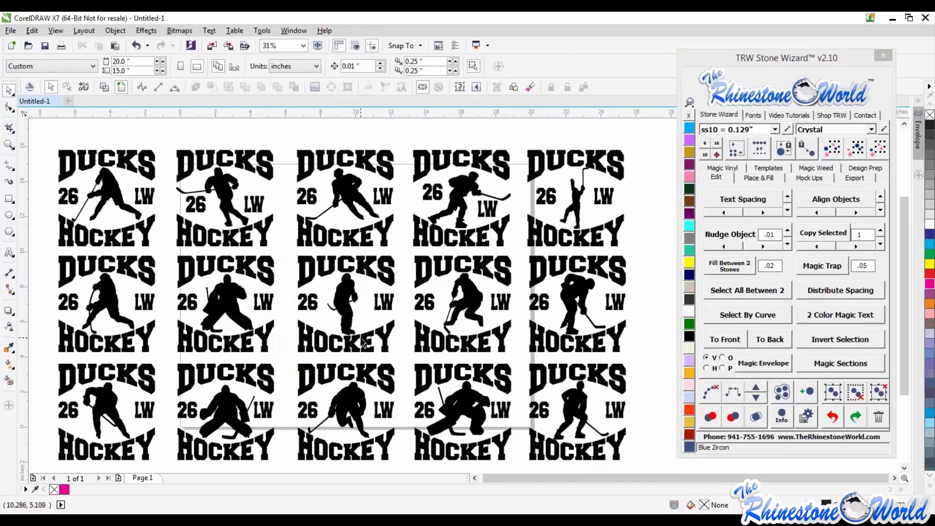
scroll(428, 280, down, 2)
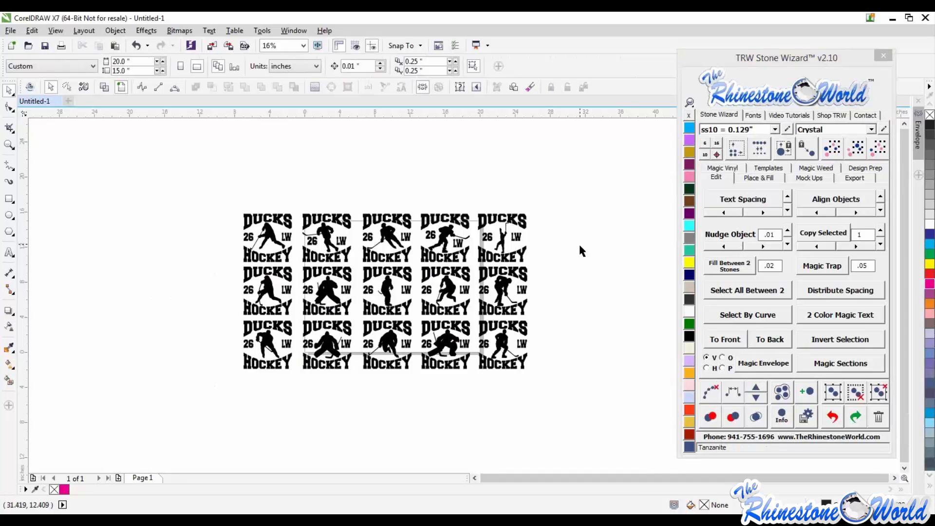
scroll(579, 247, down, 1)
scroll(556, 276, up, 1)
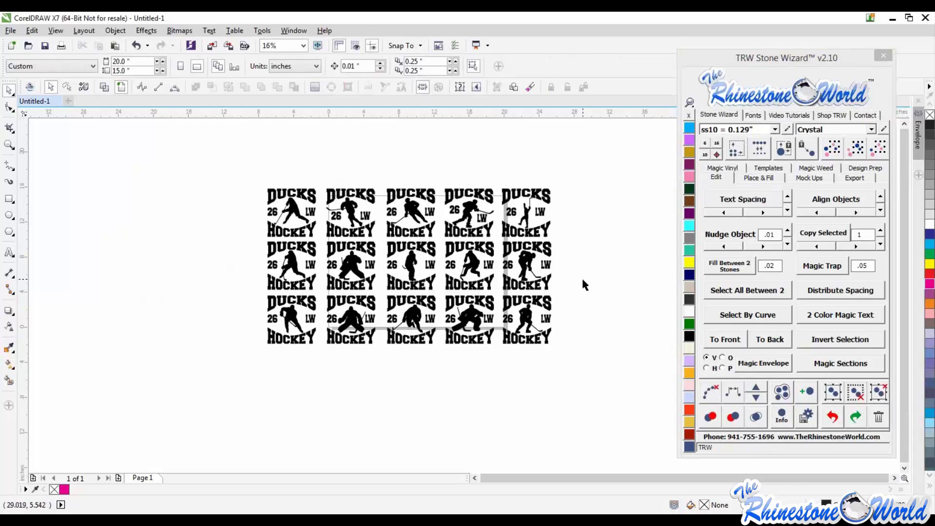
scroll(584, 281, down, 1)
scroll(574, 287, up, 1)
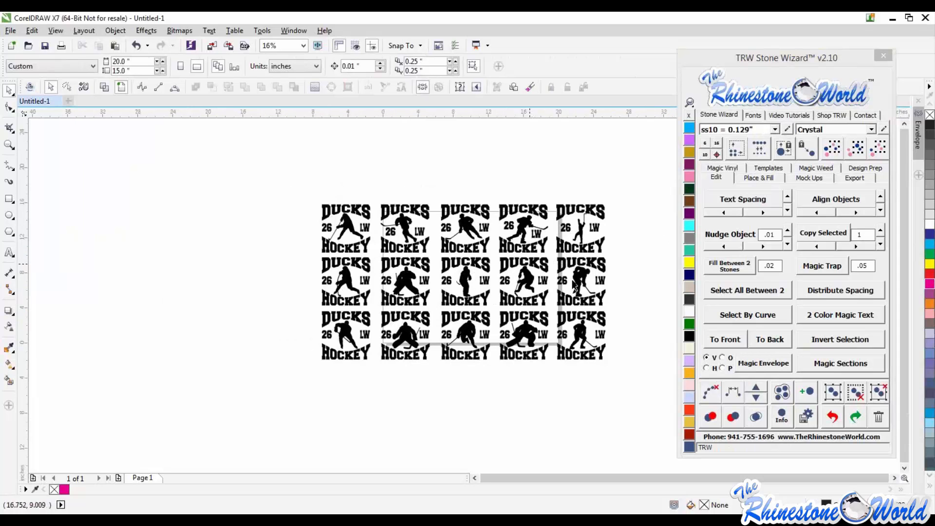
scroll(574, 287, up, 1)
scroll(515, 304, down, 1)
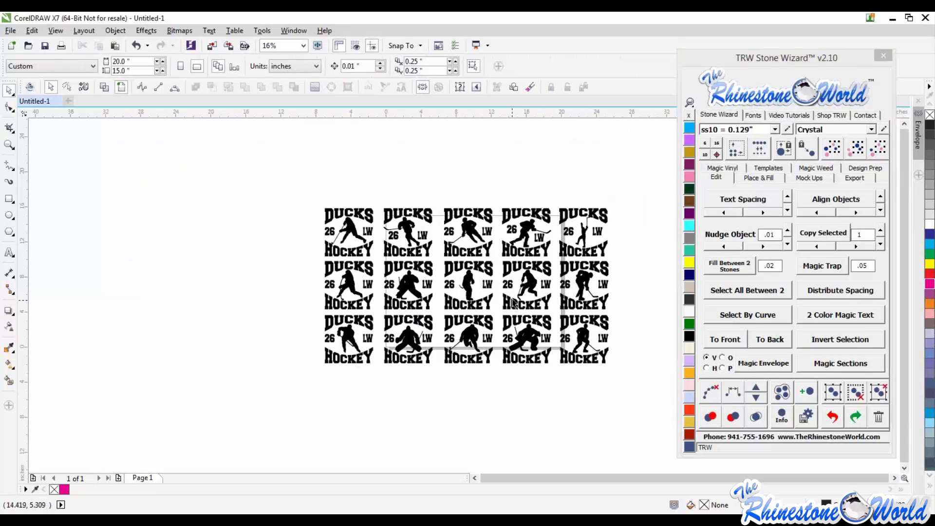
scroll(514, 302, up, 1)
scroll(513, 302, down, 1)
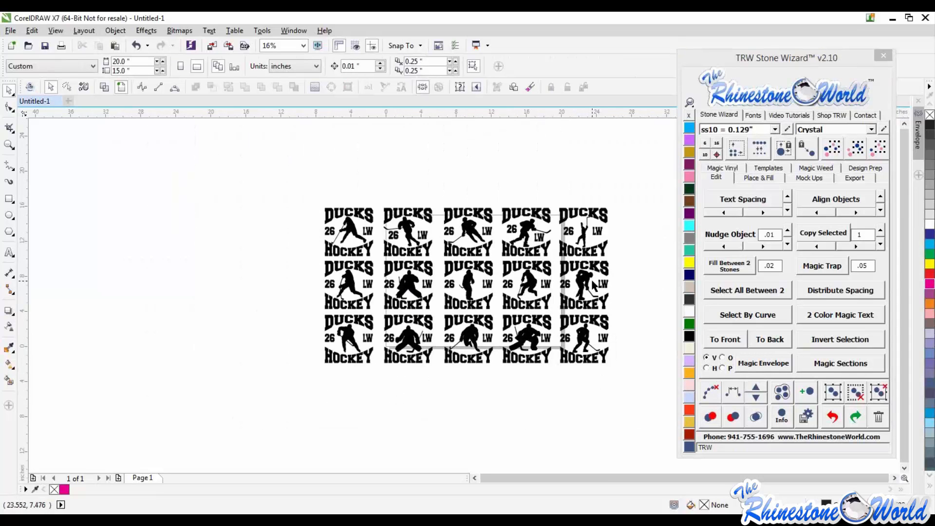
scroll(591, 283, up, 1)
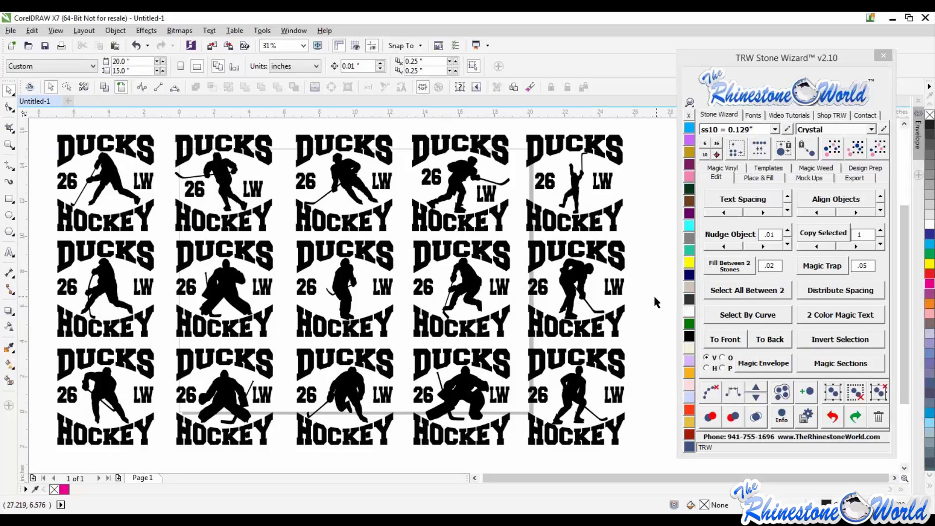
scroll(541, 294, down, 1)
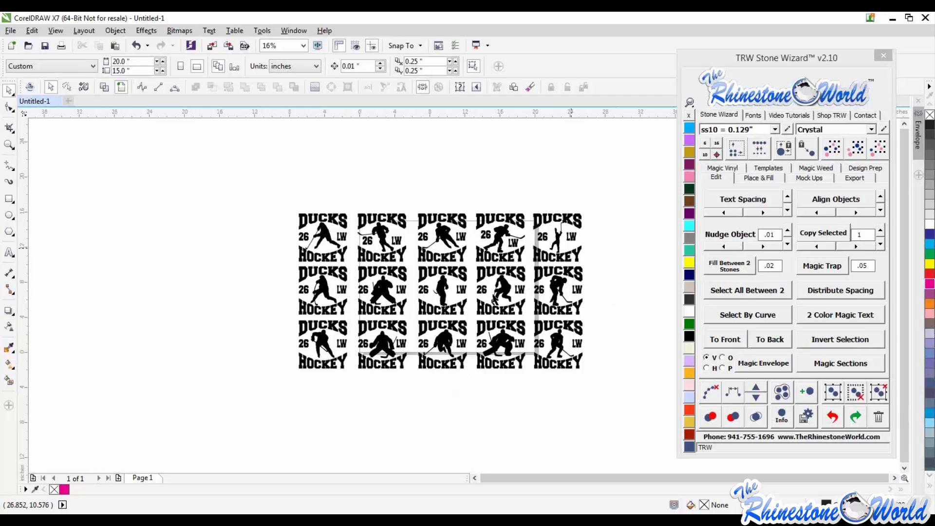
scroll(579, 319, down, 1)
- Delete all the finished hockey designs from the page
drag(624, 227, 309, 430)
key(Delete)
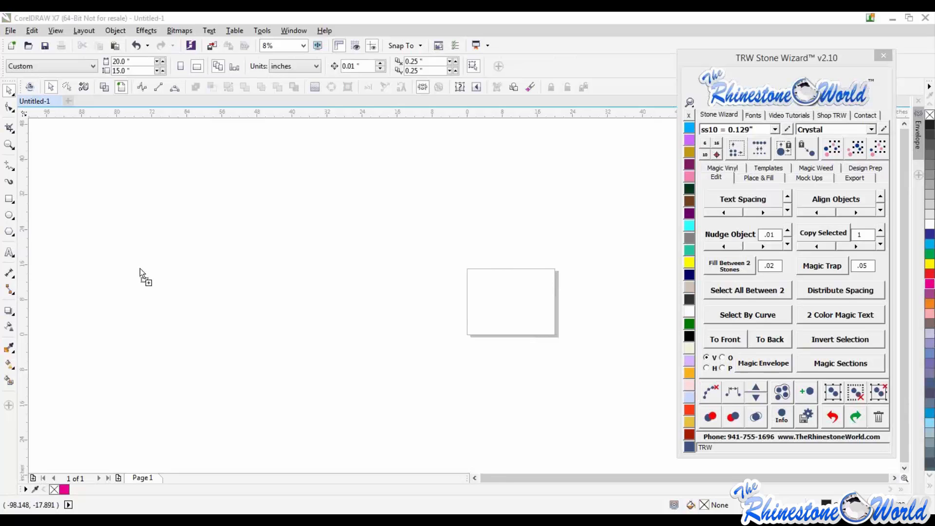
- Import the TRW Baseball Softball Magic Templates Vol. 1A, 1B and 1C EPS files onto the page as editable curves
drag(140, 271, 349, 266)
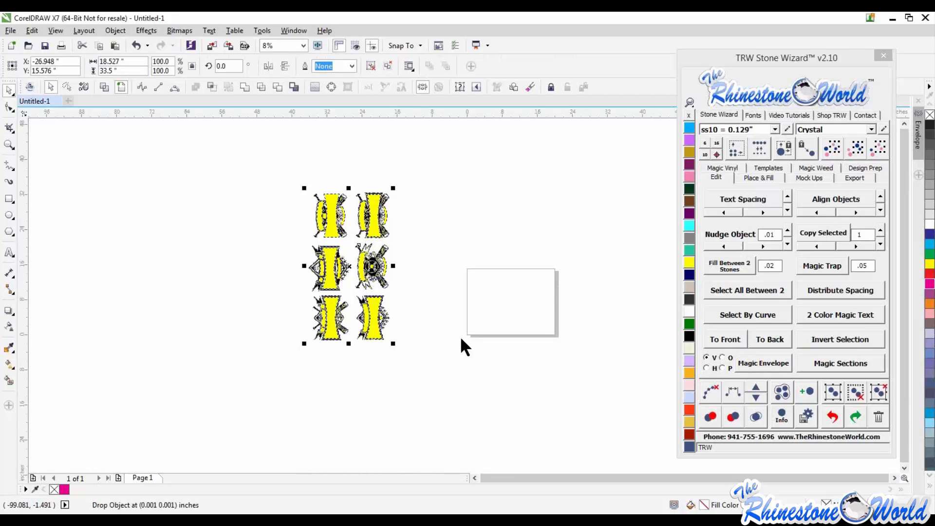
drag(460, 338, 459, 338)
click(437, 333)
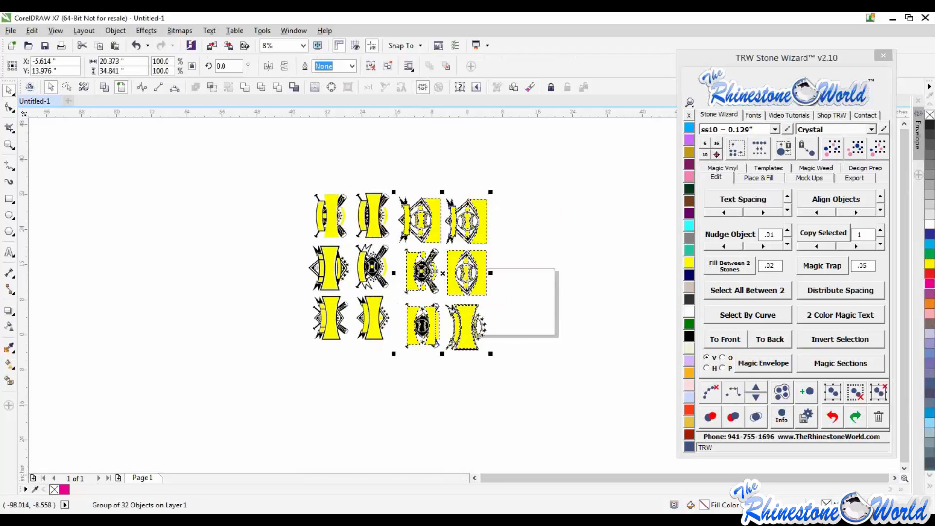
drag(530, 311, 558, 337)
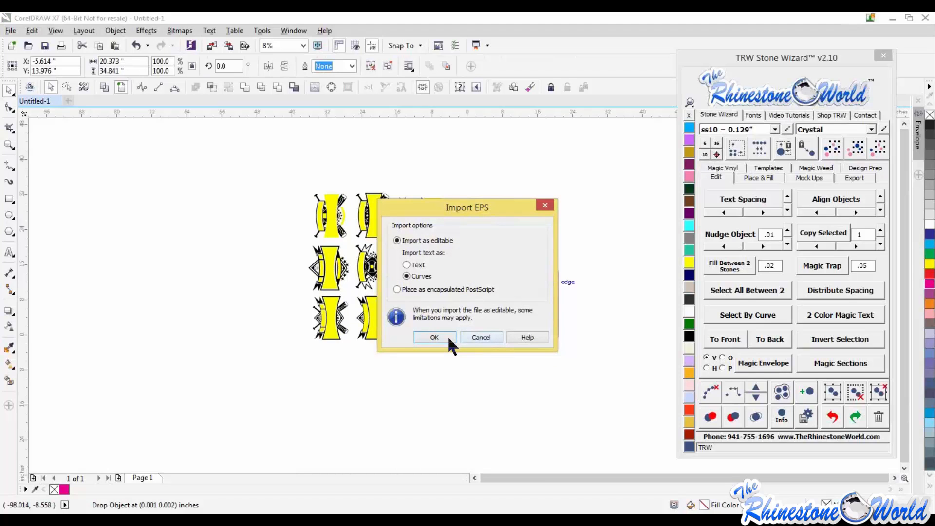
key(Return)
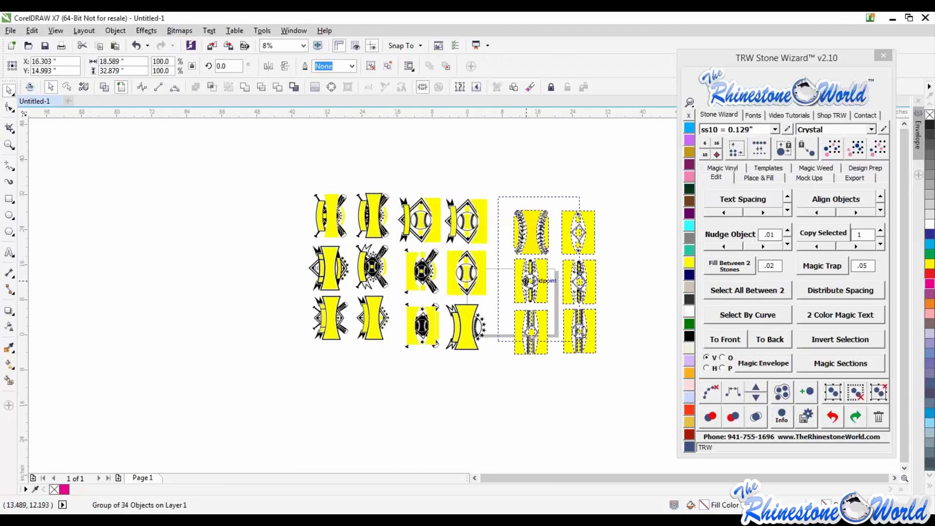
drag(374, 224, 375, 232)
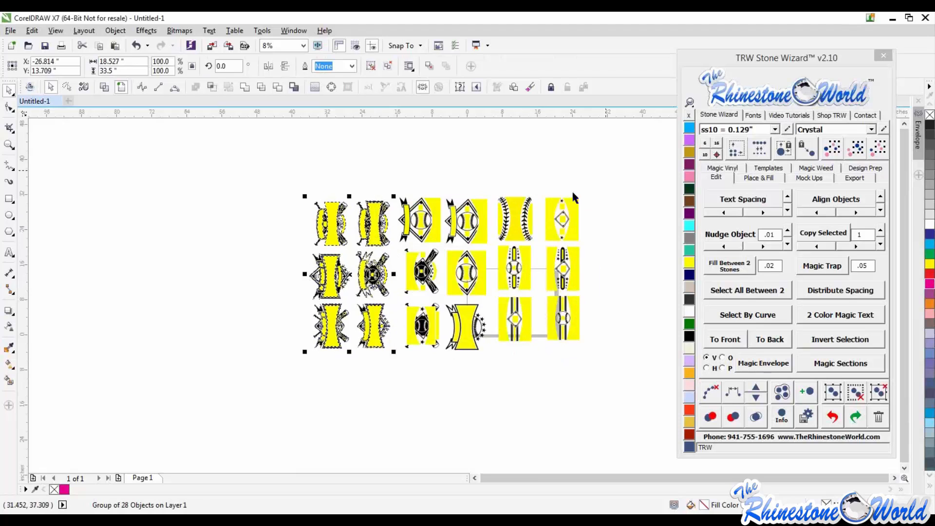
- Rotate all three template groups 90° and ungroup them all with the wizard
drag(610, 163, 228, 413)
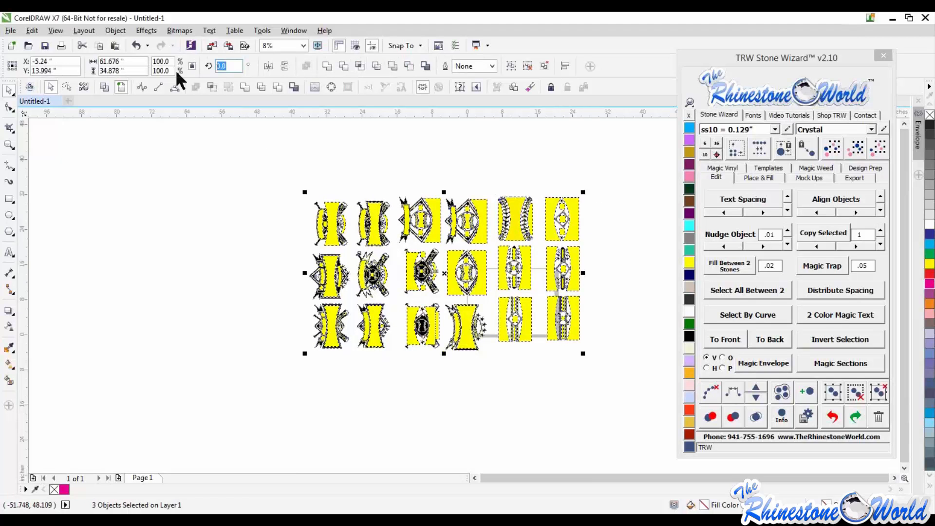
text(90)
key(Return)
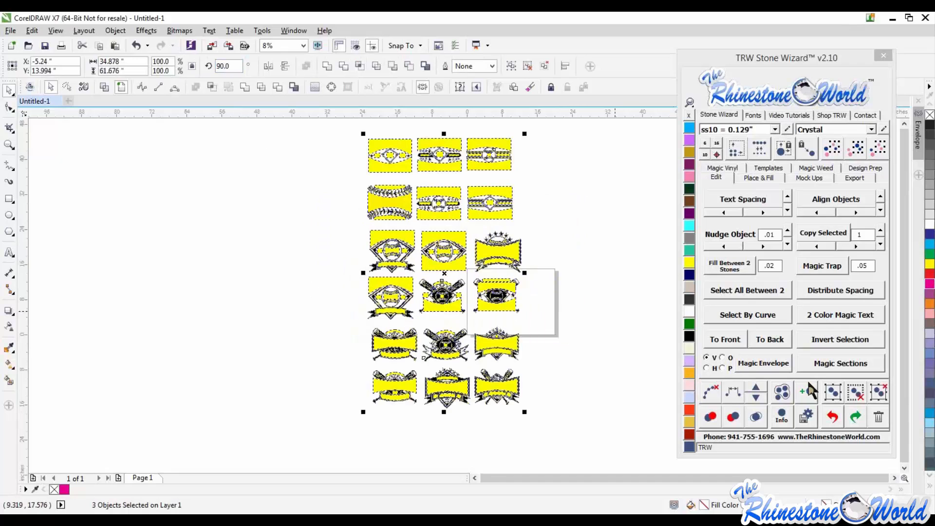
click(856, 392)
key(Escape)
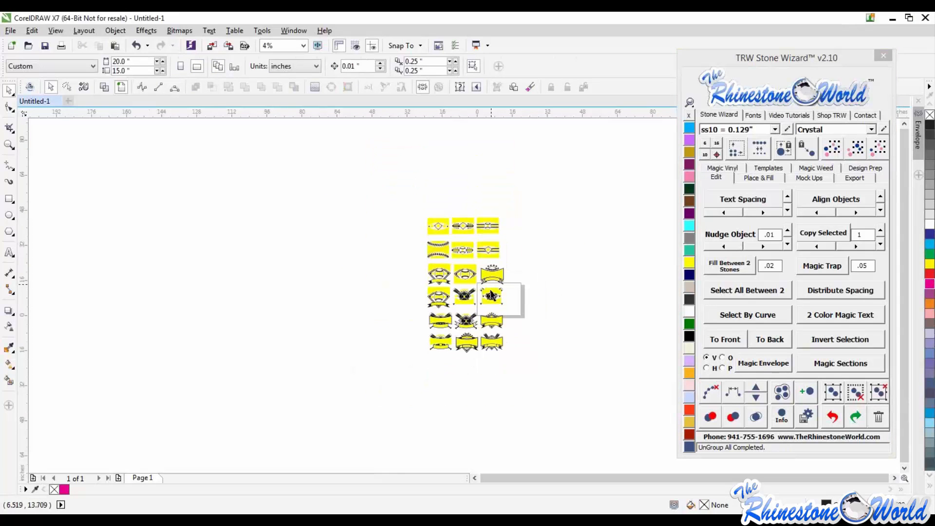
scroll(487, 297, up, 2)
scroll(480, 286, down, 2)
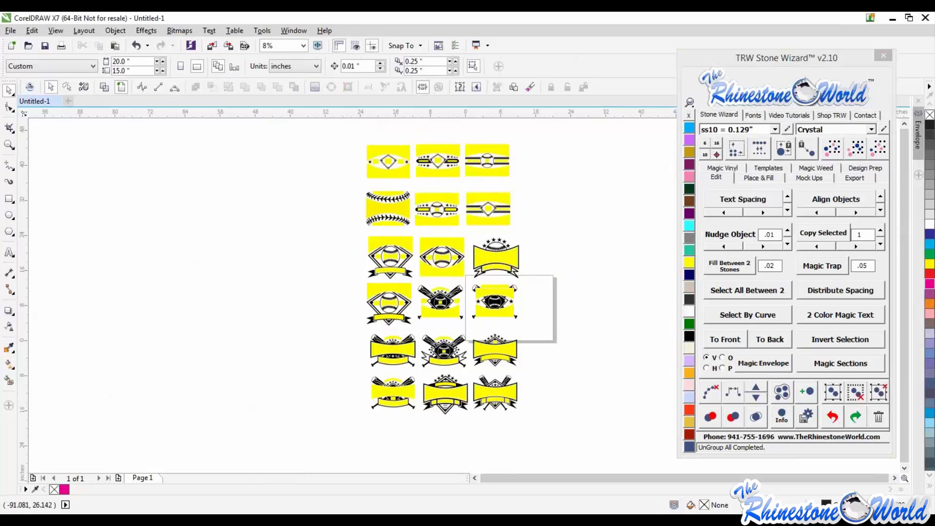
drag(0, 38, 220, 89)
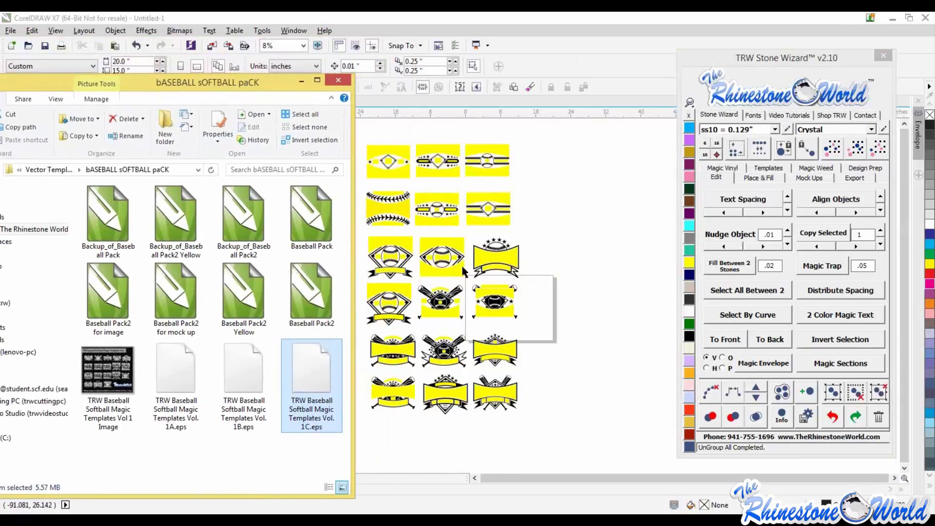
click(499, 170)
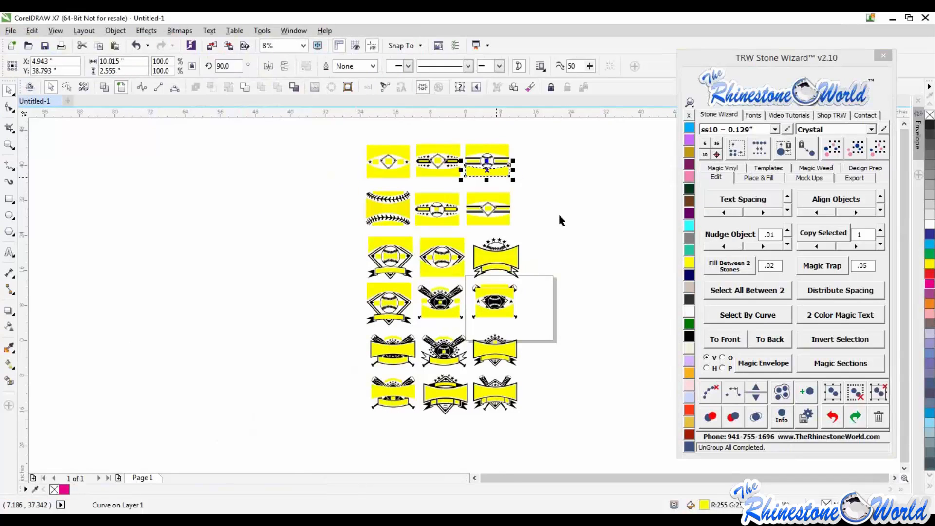
click(423, 181)
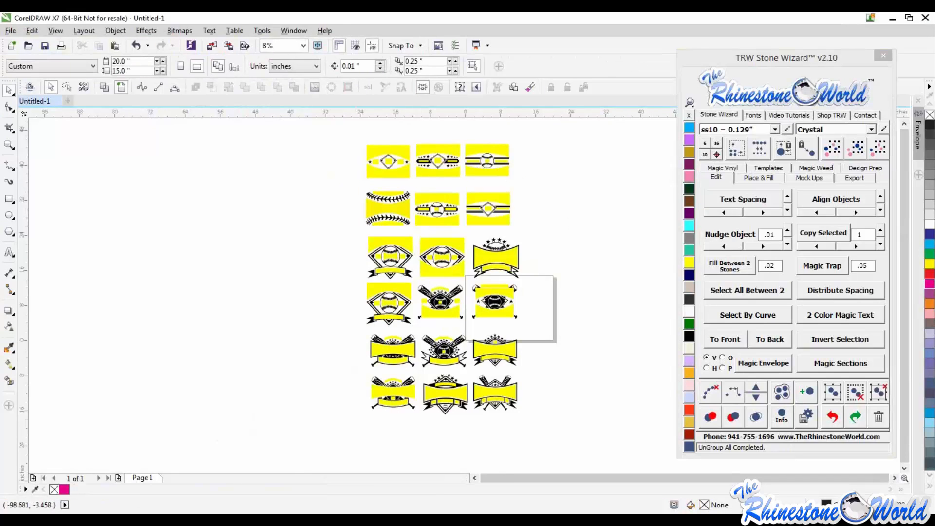
key(alt+Tab)
drag(190, 65, 161, 74)
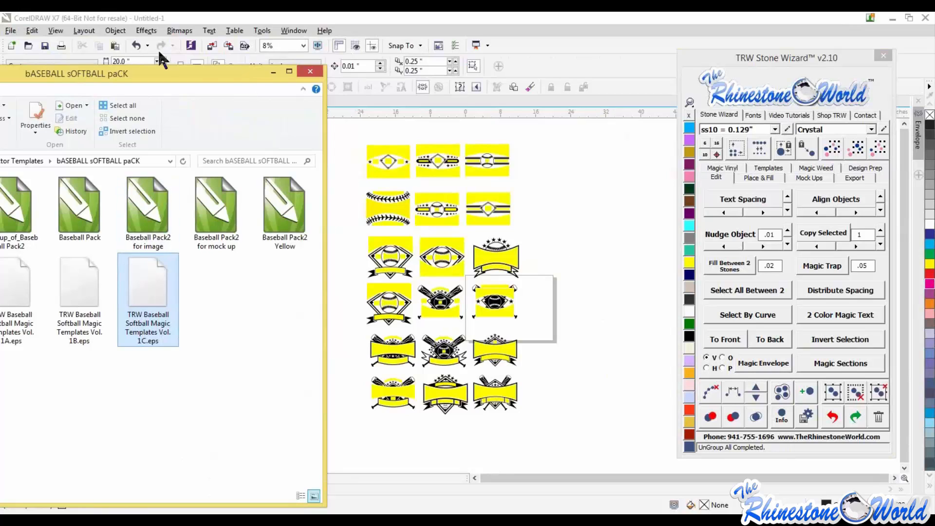
drag(217, 75, 0, 117)
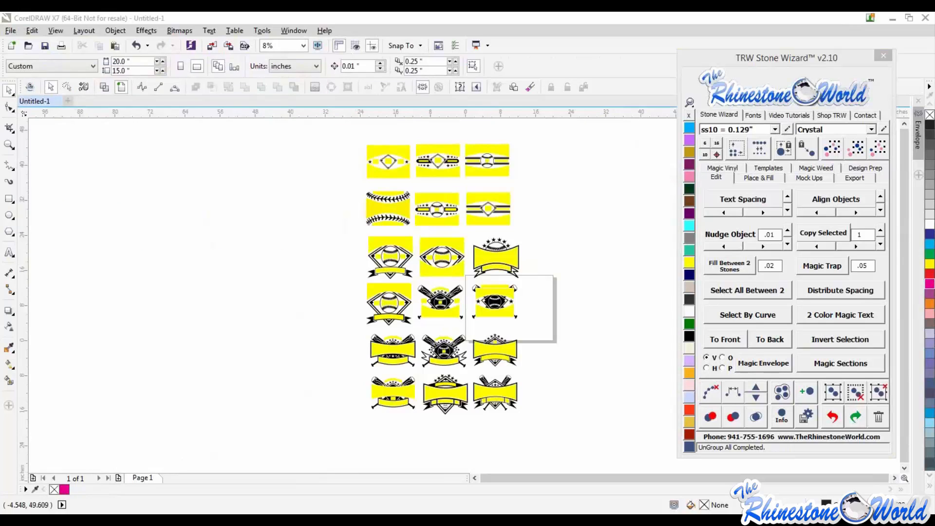
click(572, 283)
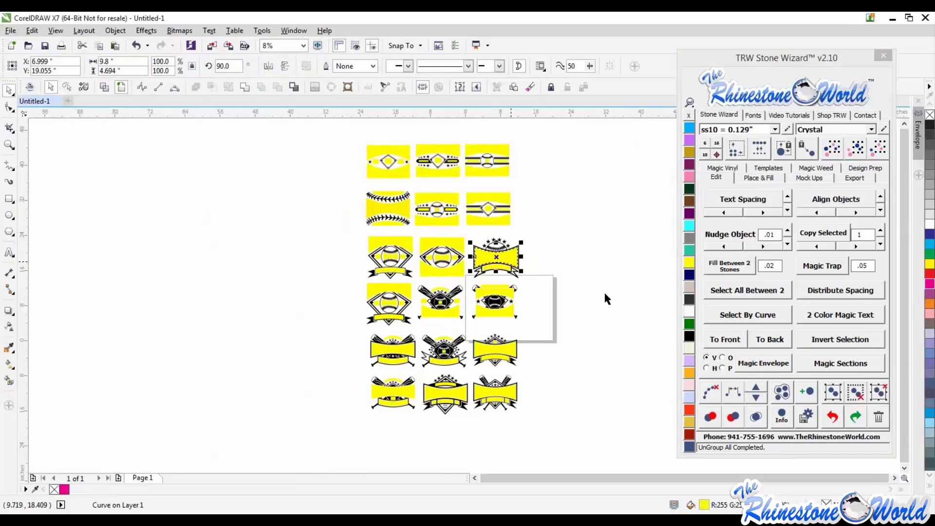
scroll(571, 299, down, 2)
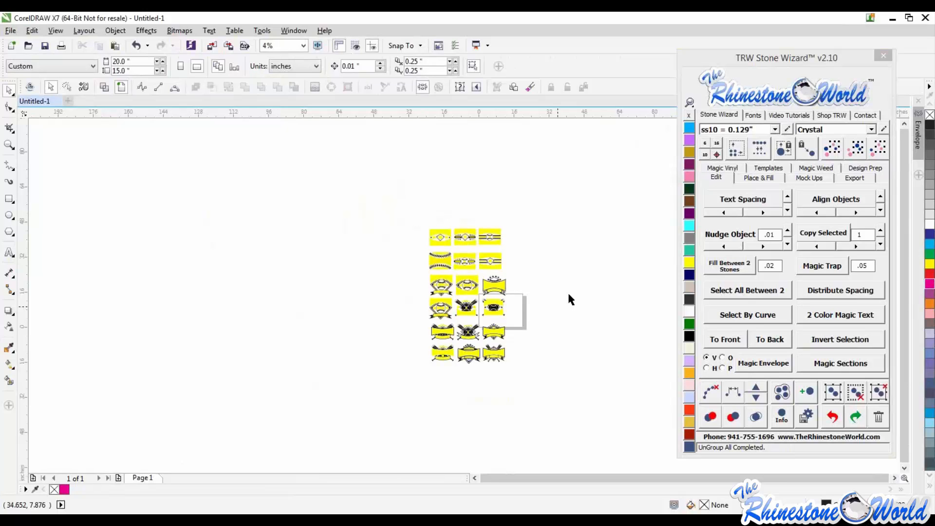
scroll(568, 291, up, 1)
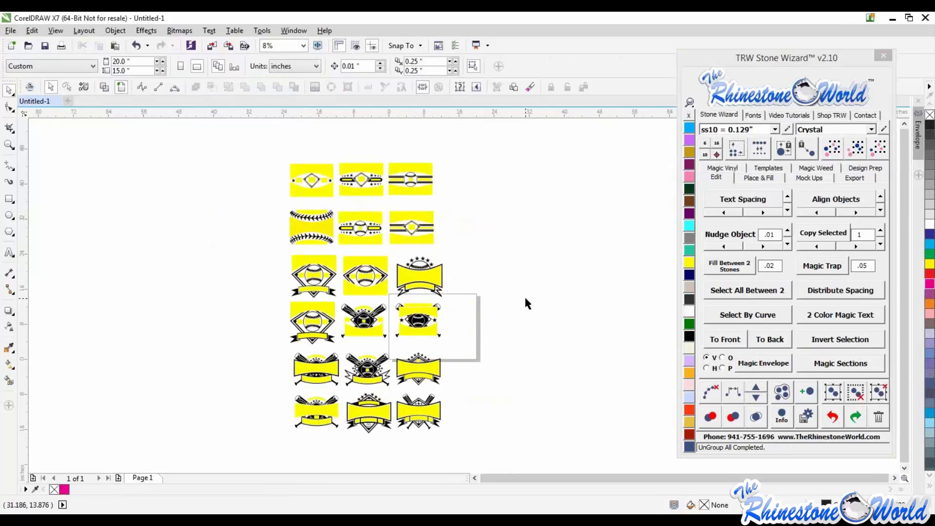
- Add the artistic text "ROCKFORD" in College-Black beside the templates, correcting the misspelling
click(9, 252)
click(487, 279)
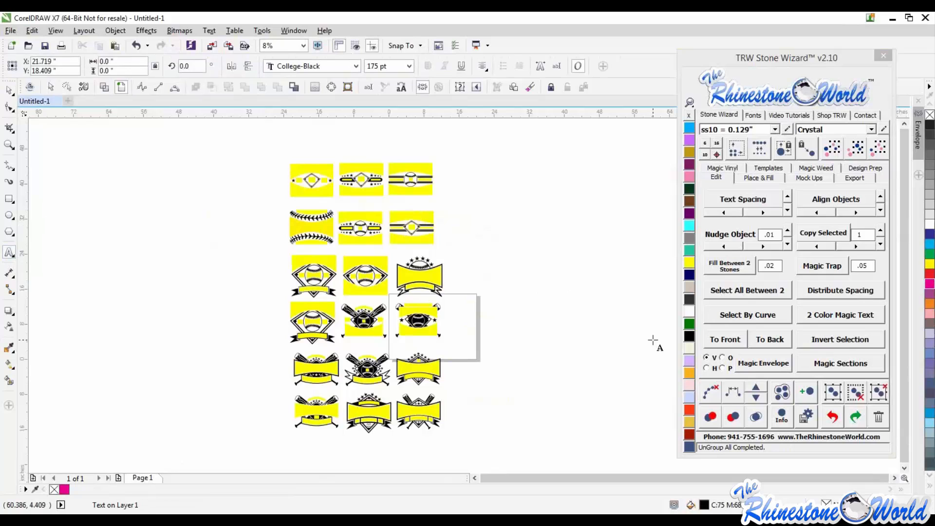
text(ROCKEFORD)
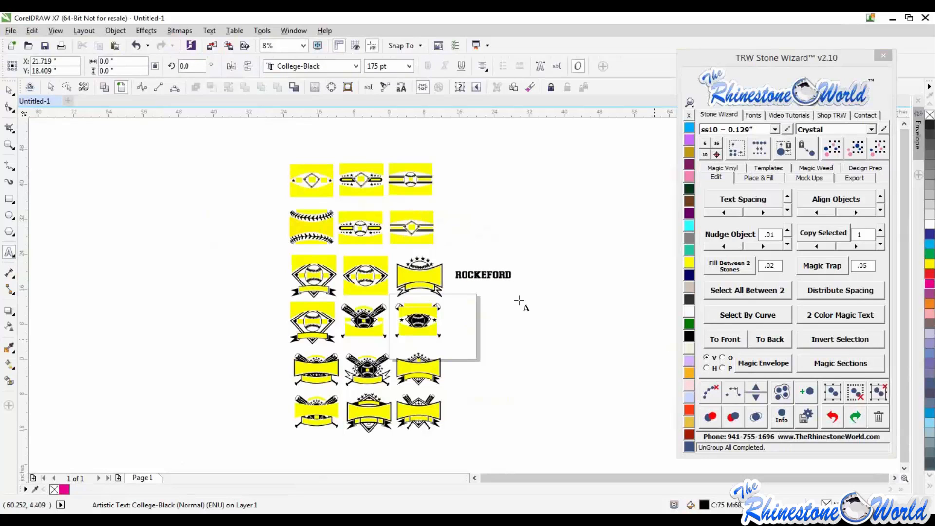
click(485, 275)
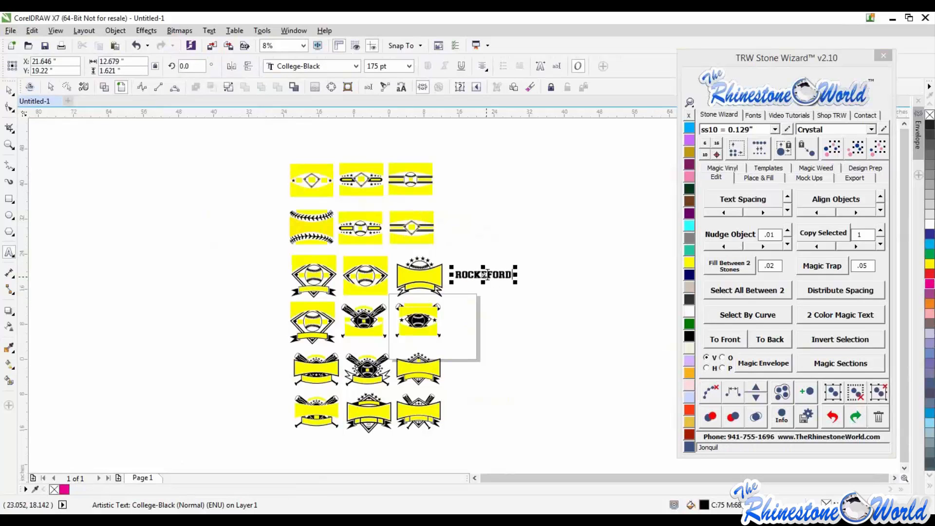
click(488, 275)
key(BackSpace)
click(9, 90)
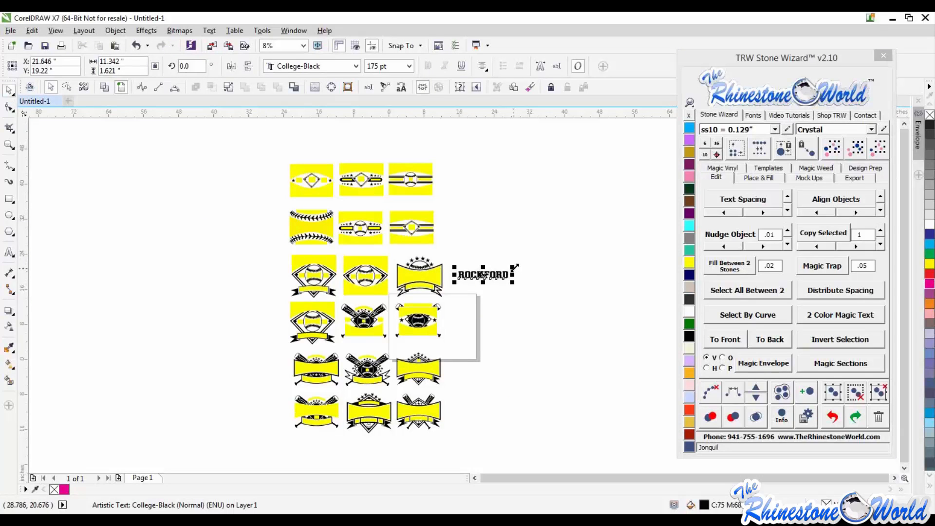
- Duplicate the text below the first line and change the copy to "ROCKETS"
drag(512, 267, 425, 295)
right_click(549, 294)
key(F8)
text(W)
key(BackSpace)
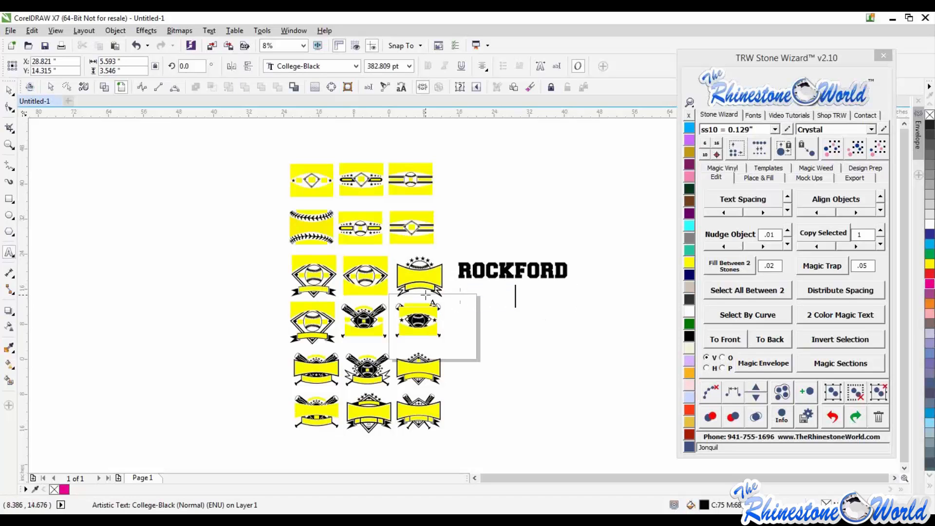
text(ROCKETS)
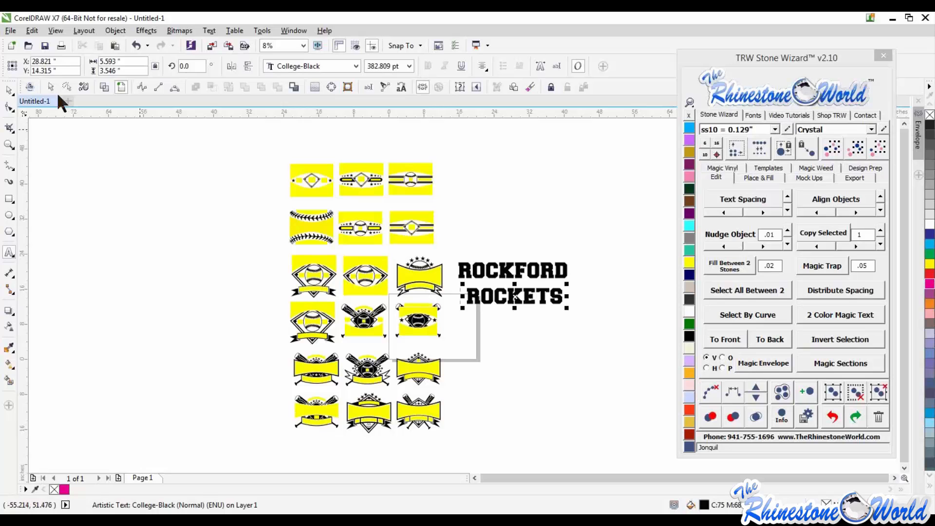
click(10, 91)
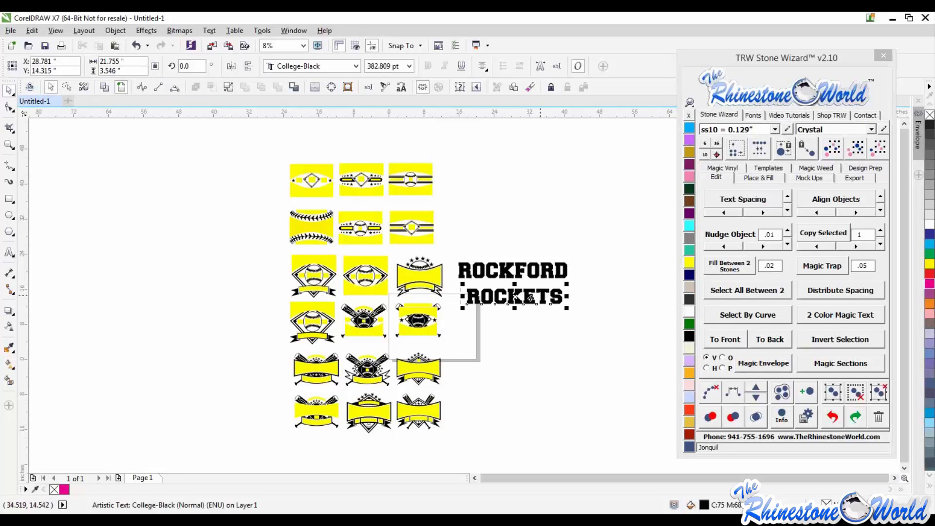
- Align ROCKETS under ROCKFORD and scale both text lines up slightly
drag(540, 296, 535, 293)
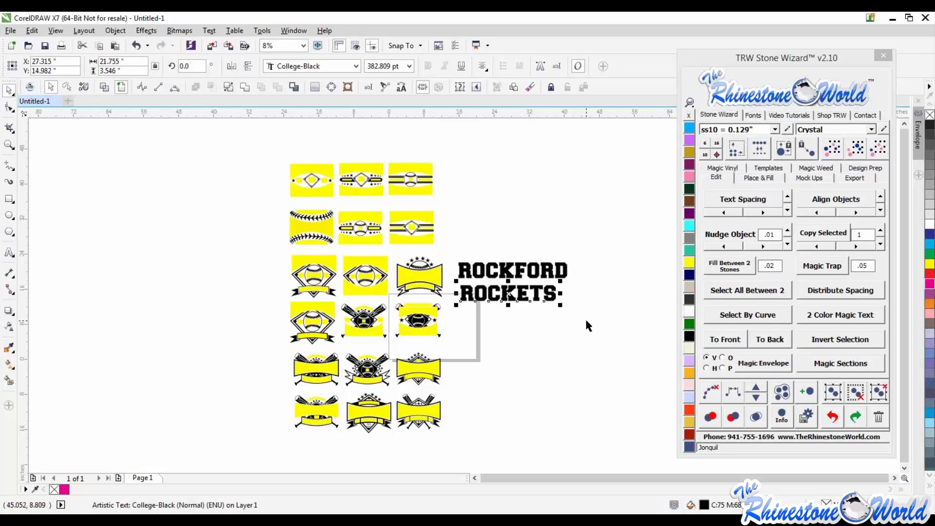
drag(560, 305, 576, 260)
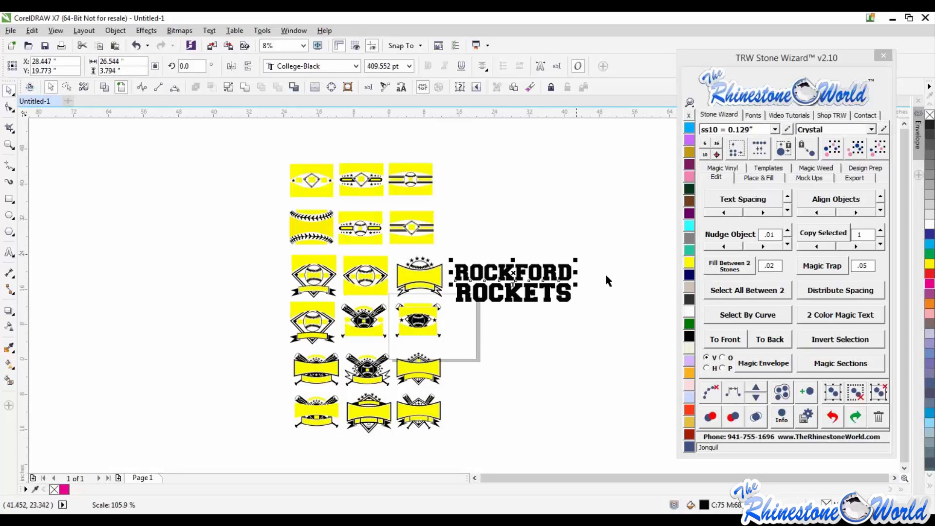
click(606, 276)
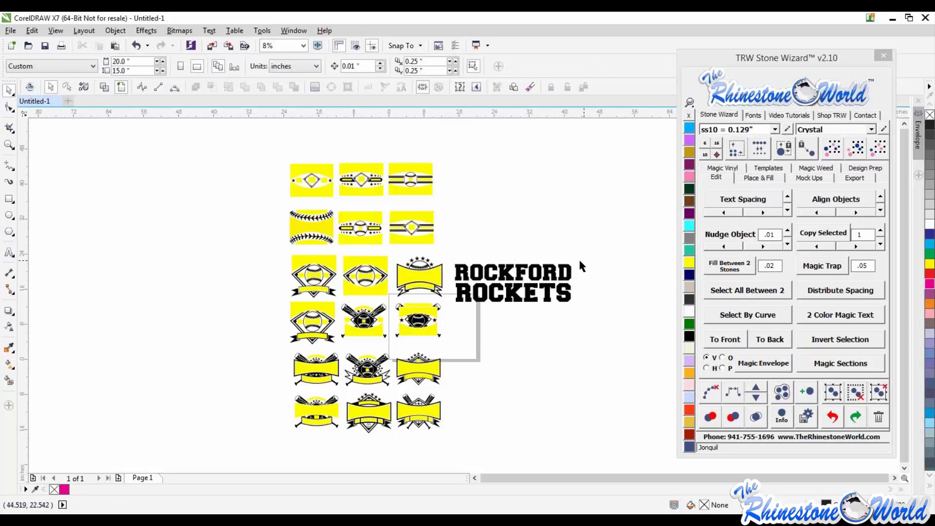
- Duplicate the text below ROCKETS and change the copy to "BASEBALL"
click(507, 271)
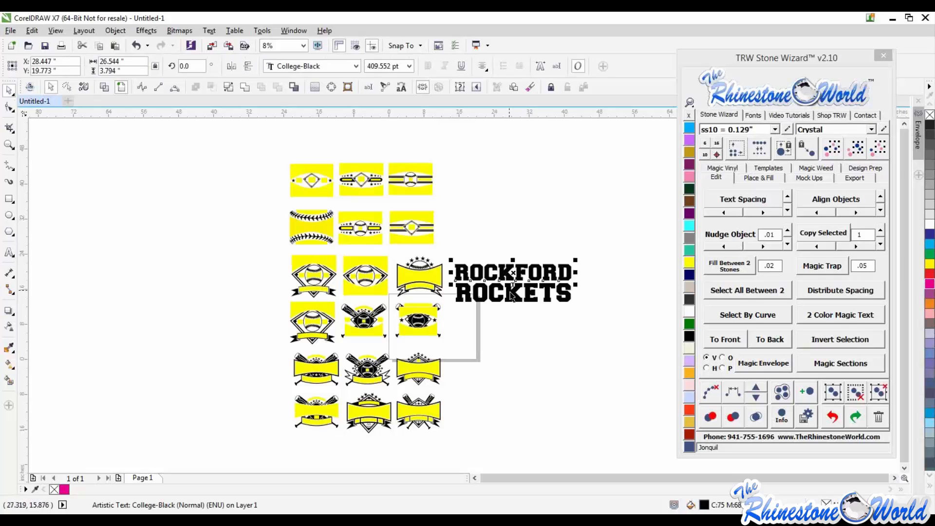
drag(512, 295, 647, 324)
right_click(512, 327)
key(F8)
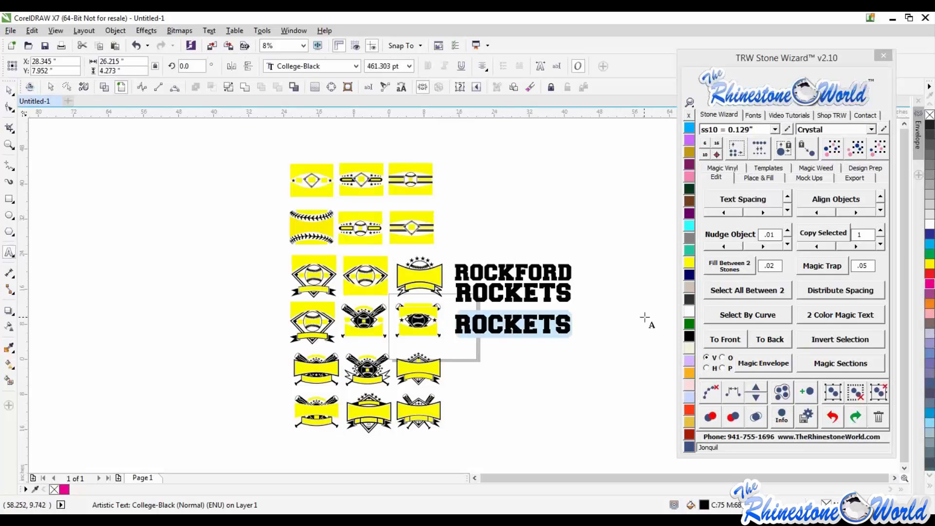
text(BASEBALL)
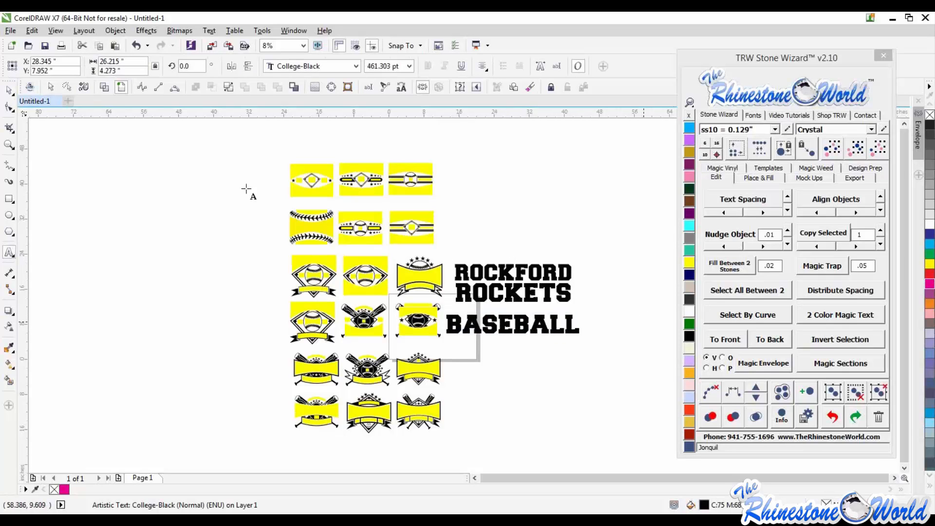
click(9, 90)
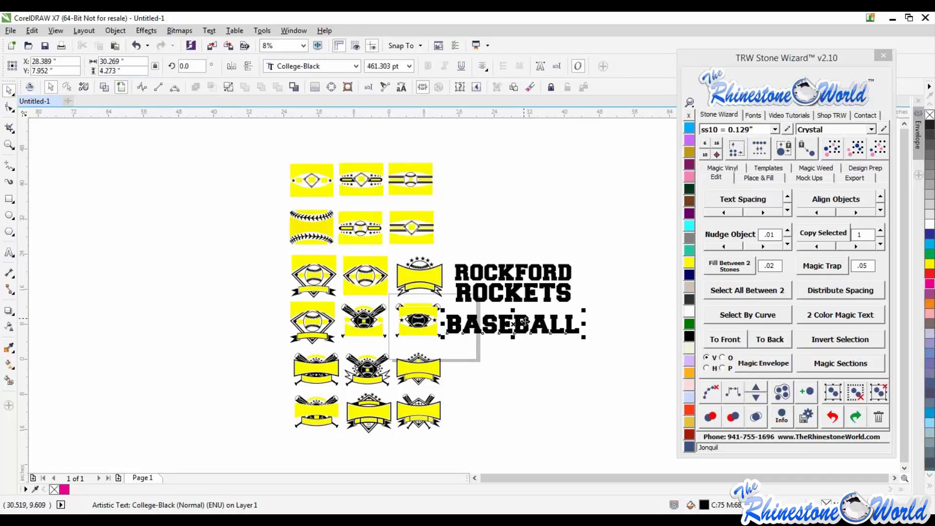
- Duplicate BASEBALL below itself and change the copy to the number "25"
drag(520, 322, 525, 361)
right_click(525, 361)
double_click(525, 361)
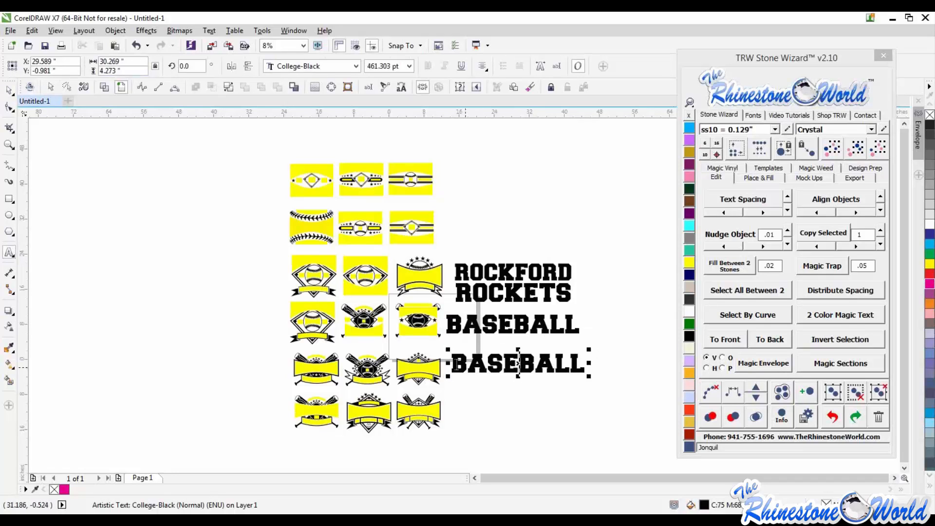
key(ctrl+a)
text(25)
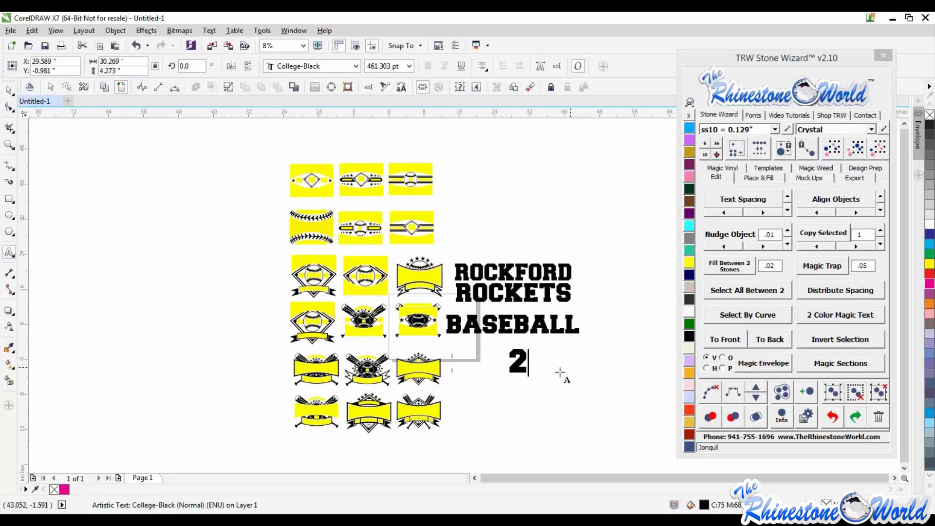
click(9, 91)
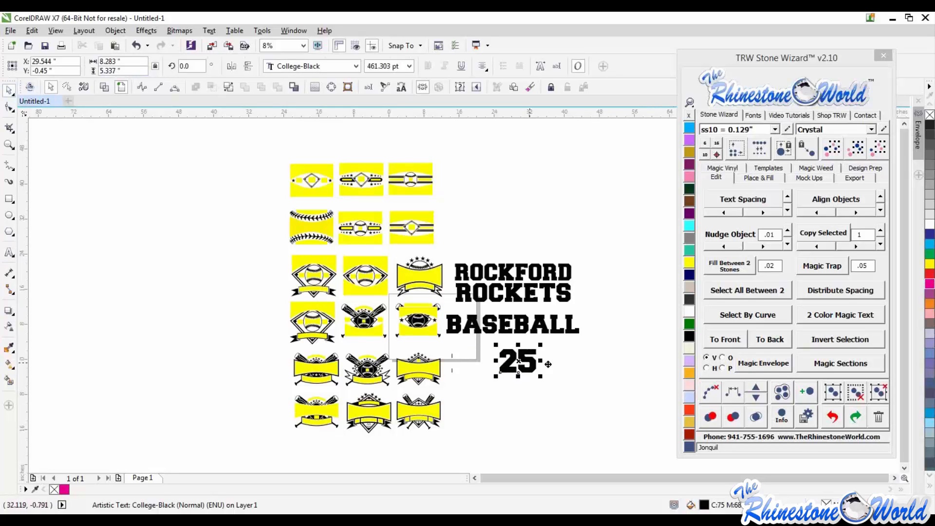
- Duplicate the number to its right and change the copy to "SS"
drag(530, 362, 575, 364)
right_click(575, 363)
key(F8)
key(ctrl+a)
text(ss)
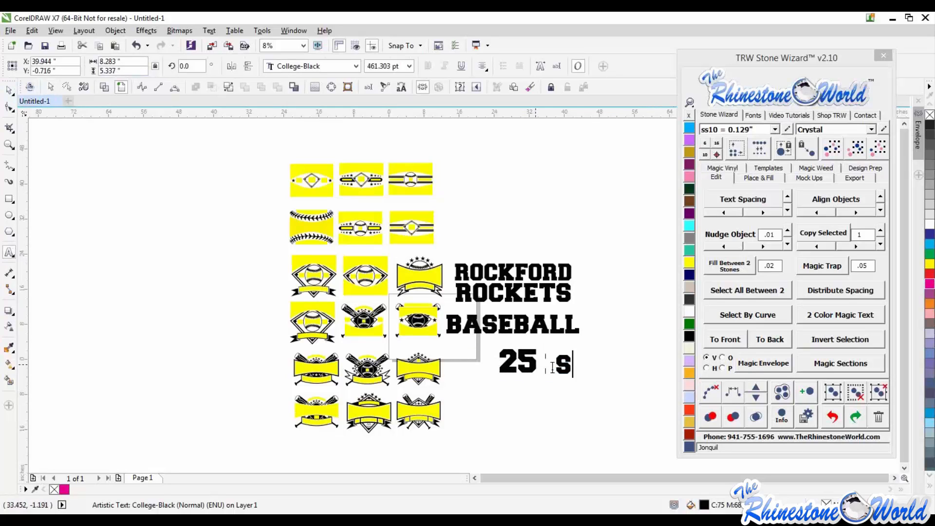
key(BackSpace)
key(BackSpace)
text(SS)
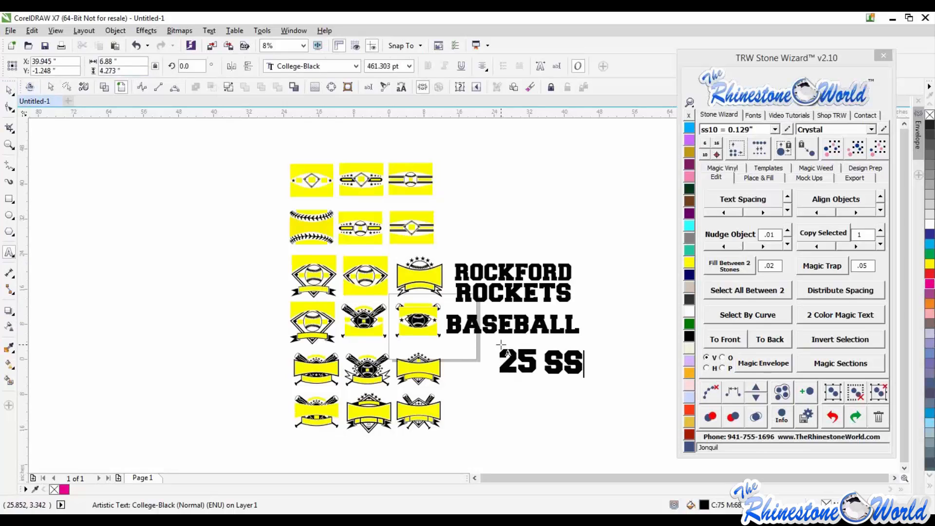
click(9, 90)
- Reposition the 25 and SS texts together beneath BASEBALL
click(526, 365)
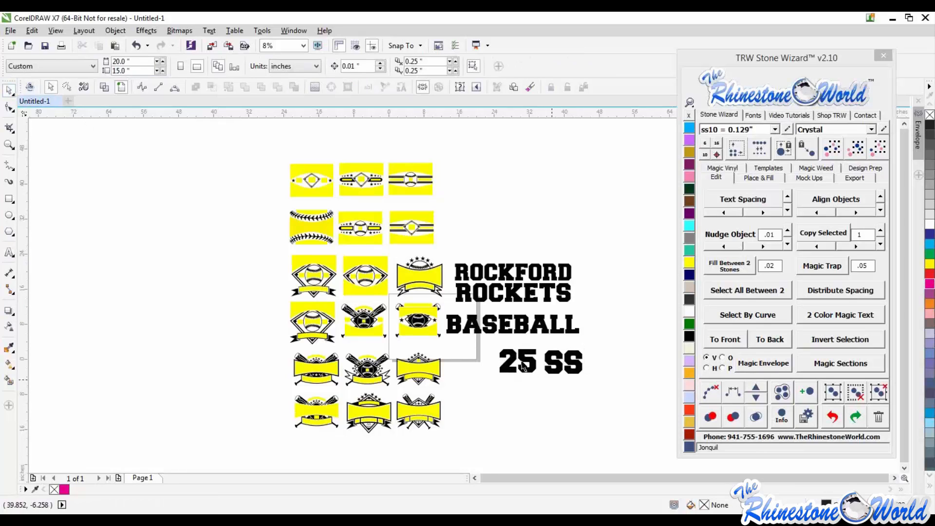
drag(527, 365, 492, 362)
drag(558, 372, 524, 361)
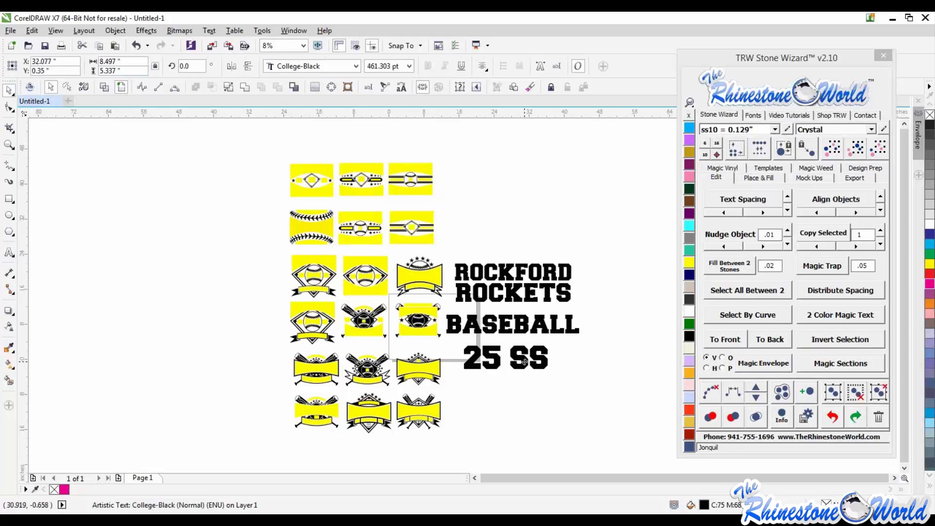
click(535, 395)
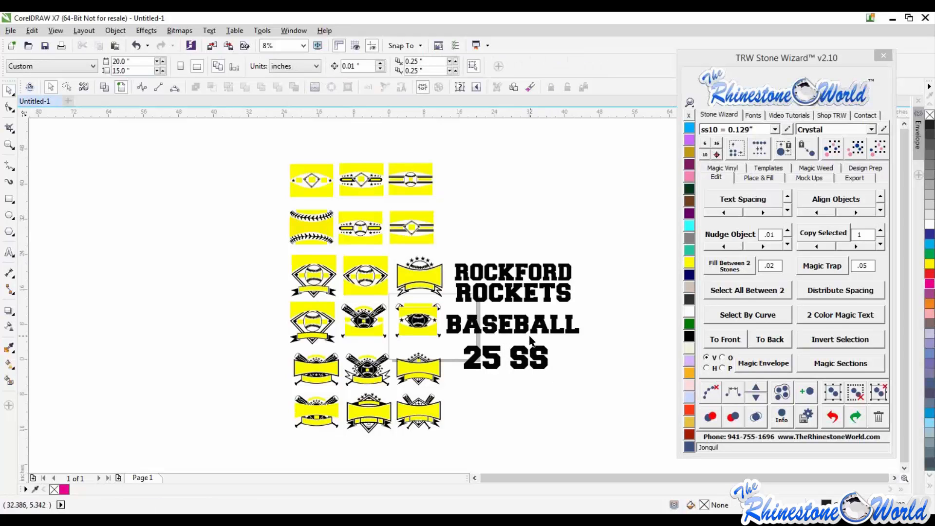
scroll(529, 337, down, 2)
scroll(486, 334, up, 2)
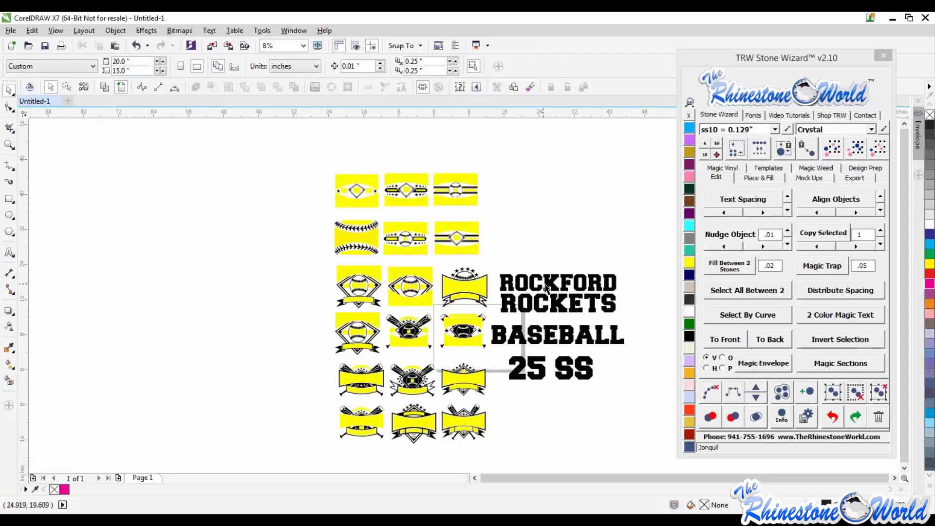
click(546, 285)
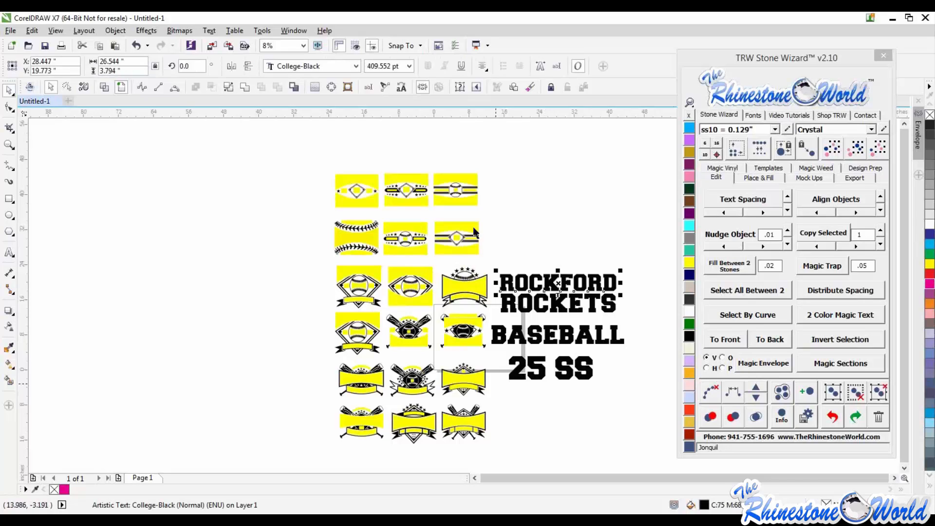
shift+click(370, 178)
shift+click(399, 176)
shift+click(451, 184)
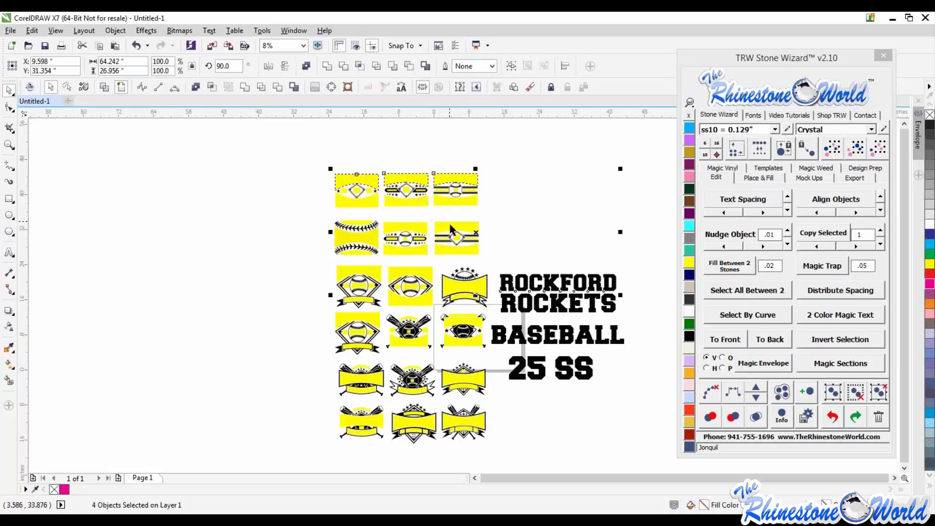
shift+click(452, 229)
shift+click(416, 226)
click(560, 304)
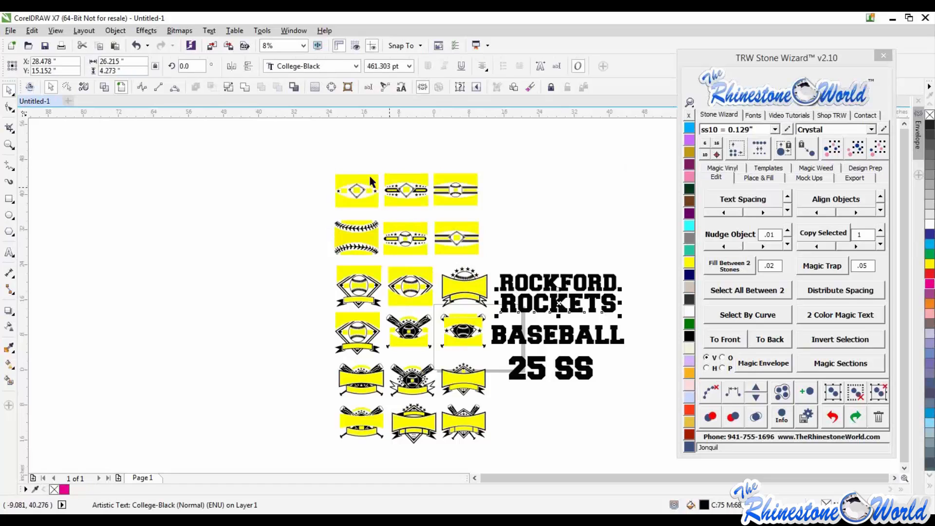
- Select the ROCKETS text with eleven templates and fit the text into them with Magic Envelope
shift+click(399, 178)
shift+click(400, 178)
shift+click(447, 180)
shift+click(453, 229)
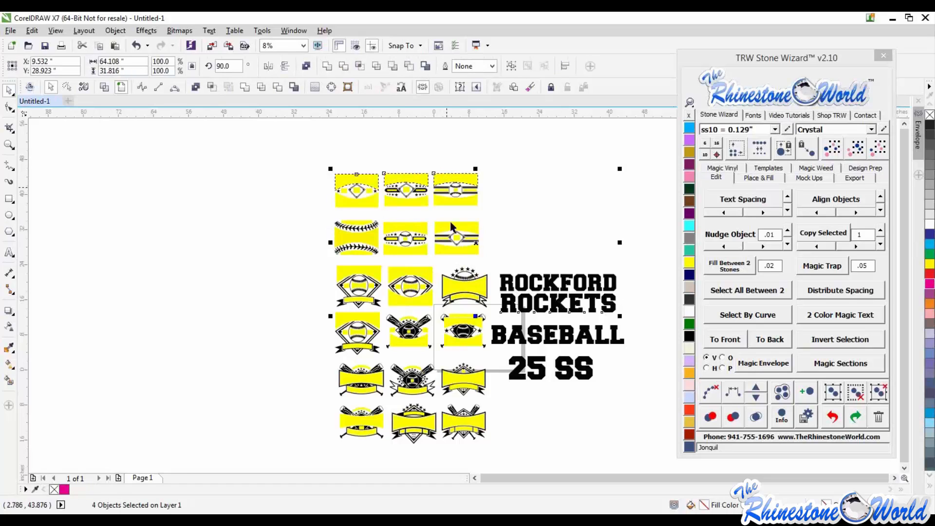
shift+click(412, 226)
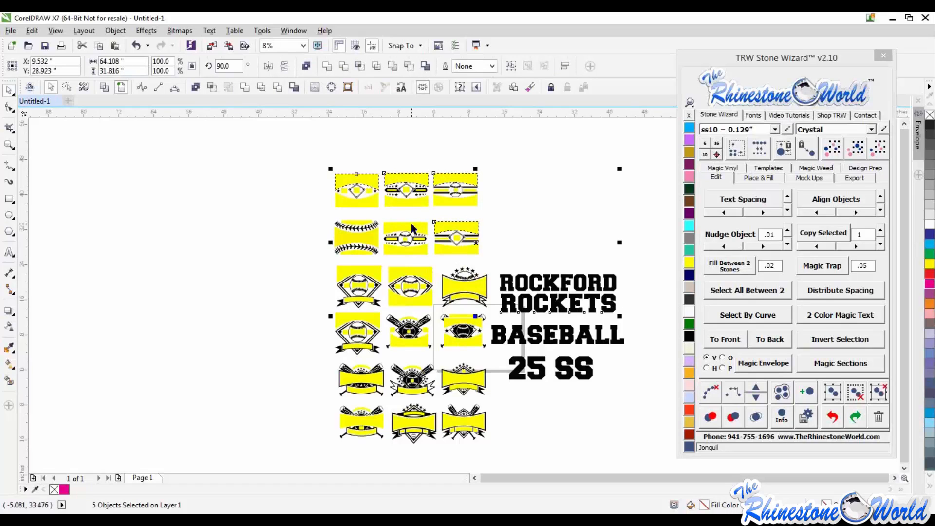
shift+click(367, 238)
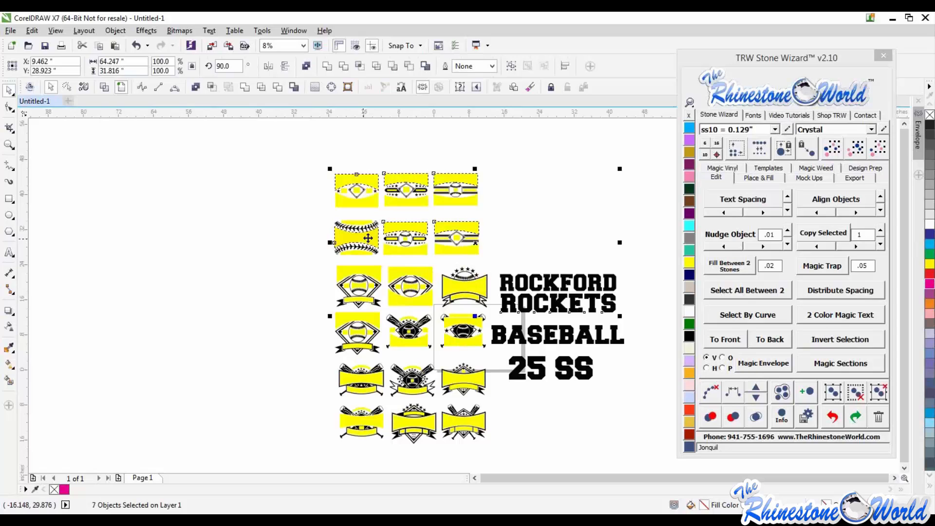
shift+click(372, 272)
shift+click(402, 275)
shift+click(466, 287)
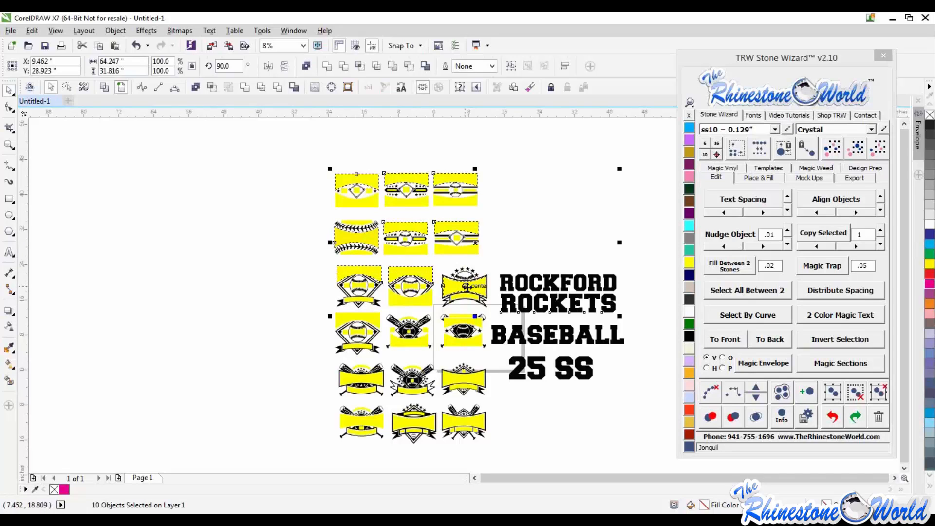
shift+click(378, 319)
shift+click(472, 322)
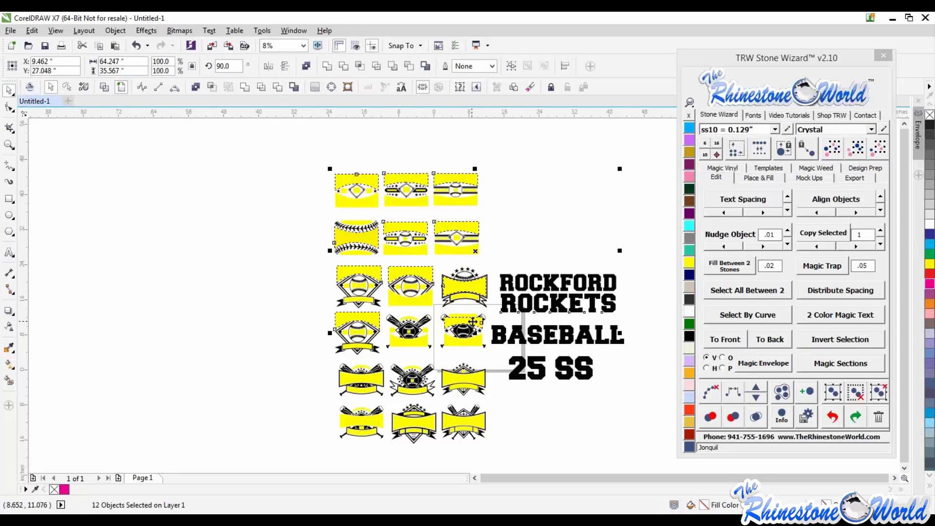
click(758, 359)
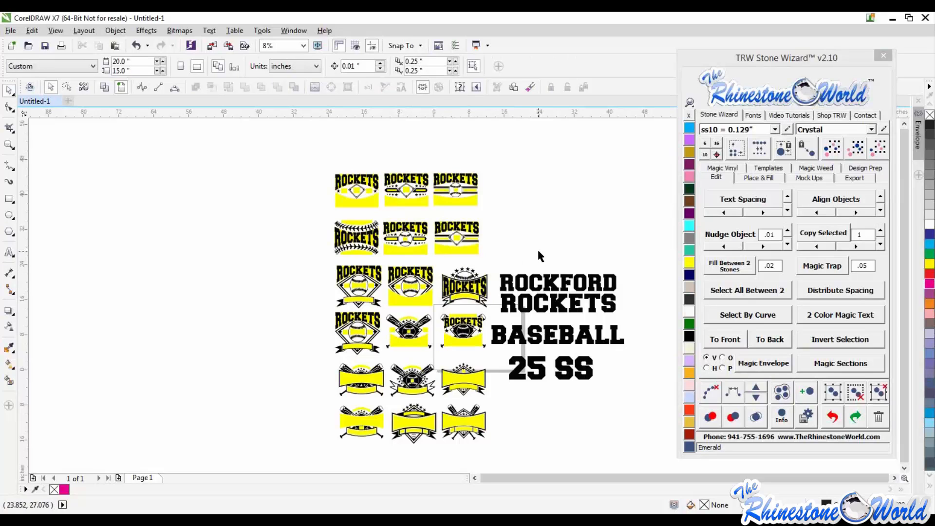
- Select the ROCKFORD text with three templates and fit it into them with Magic Envelope
click(532, 289)
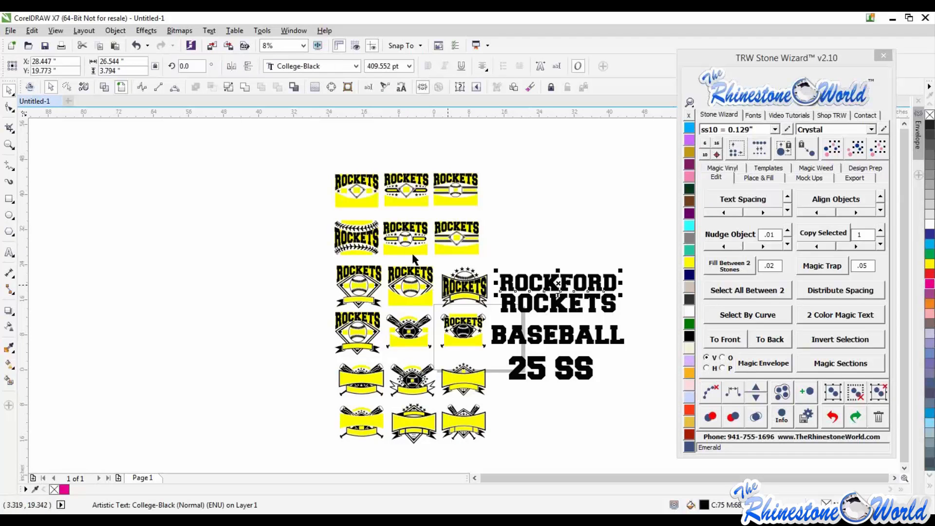
scroll(413, 256, up, 1)
click(309, 191)
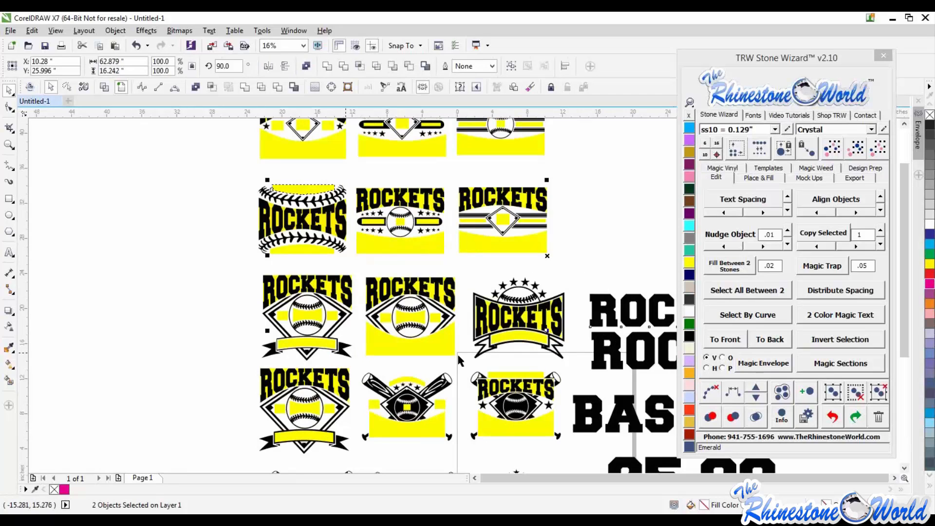
shift+click(414, 380)
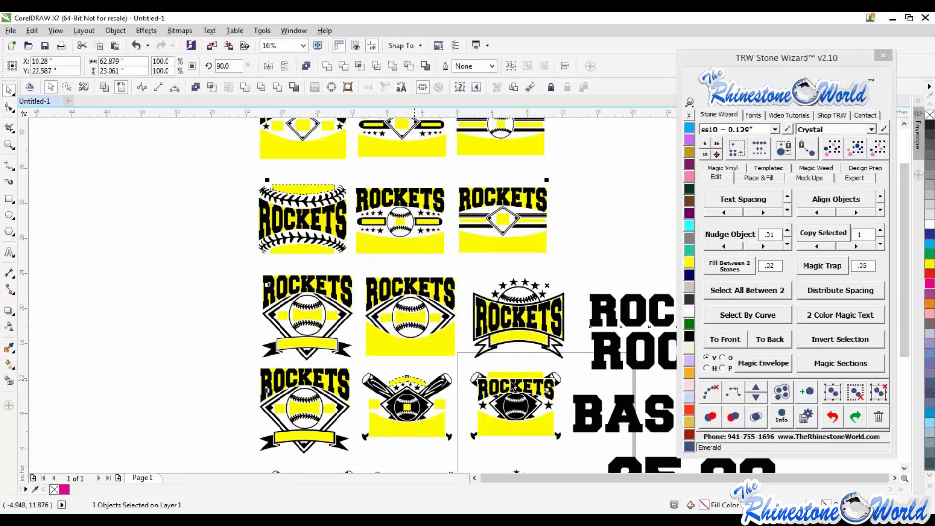
shift+click(514, 378)
scroll(452, 303, down, 2)
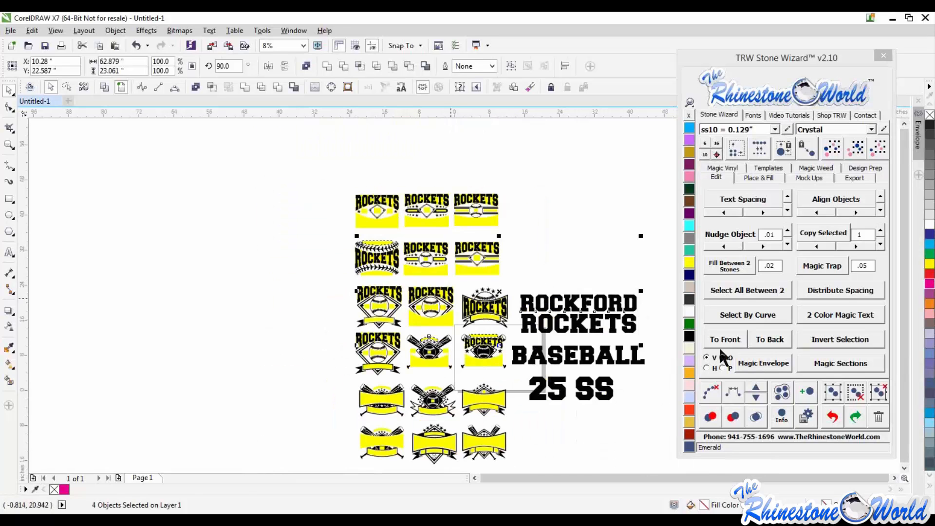
click(753, 360)
- Select the BASEBALL text with nine templates and fit it into them with Magic Envelope
click(592, 358)
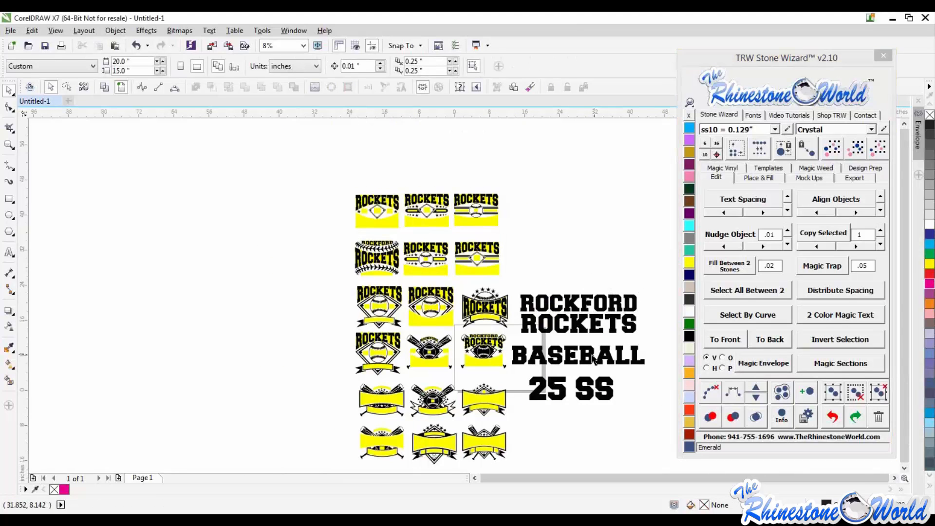
shift+click(381, 224)
shift+click(420, 224)
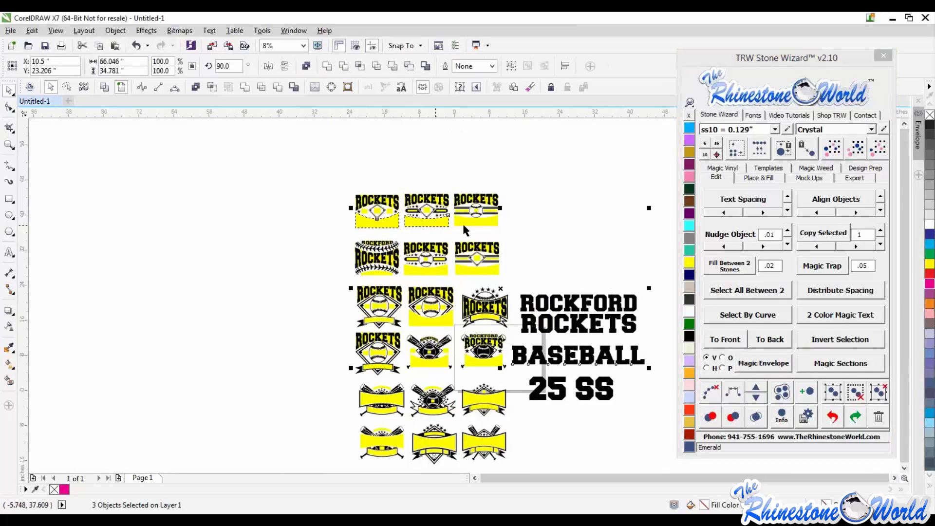
shift+click(465, 222)
shift+click(472, 272)
shift+click(435, 274)
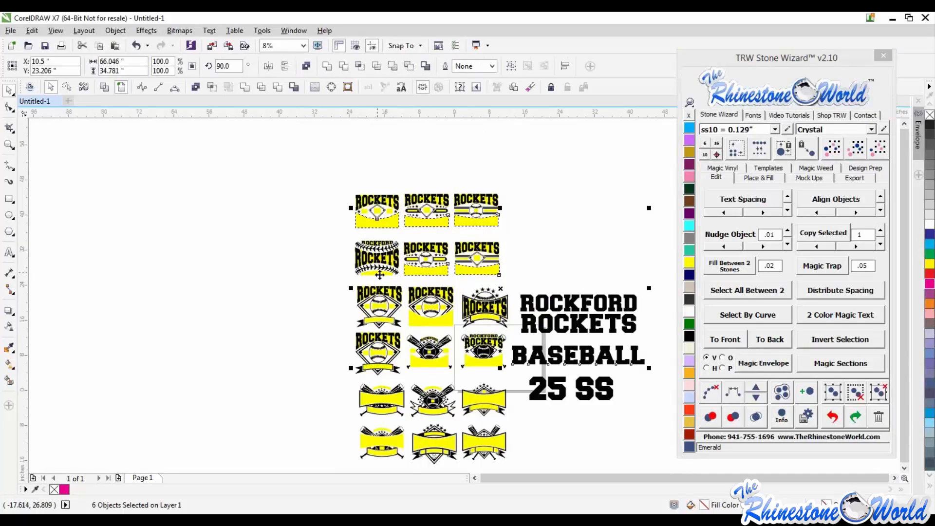
shift+click(378, 274)
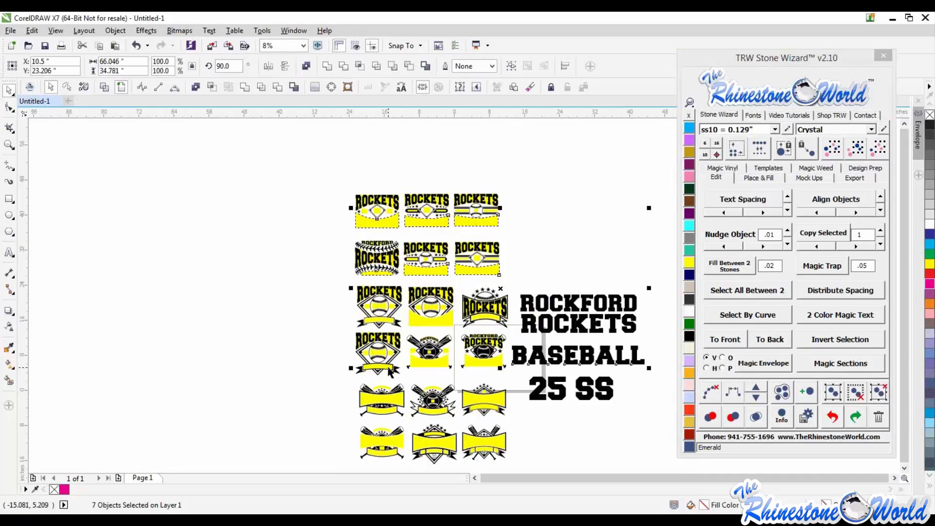
shift+click(435, 369)
shift+click(485, 371)
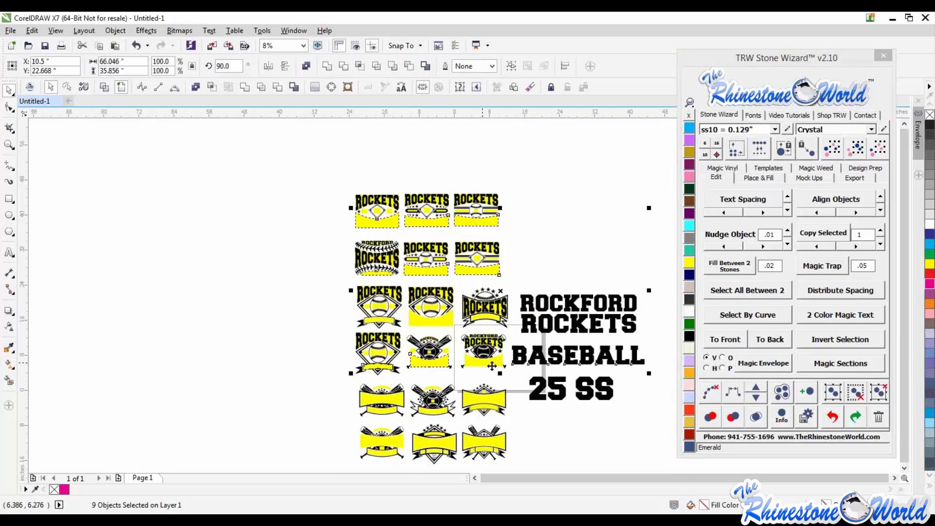
shift+click(379, 366)
click(762, 362)
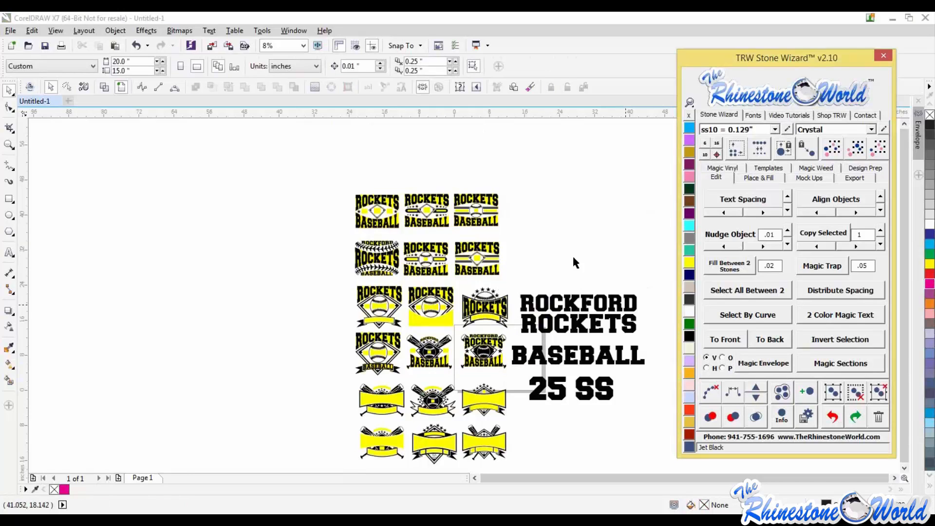
- Fit the BASEBALL text into two more templates, one at a time, with Magic Envelope
click(561, 284)
click(538, 355)
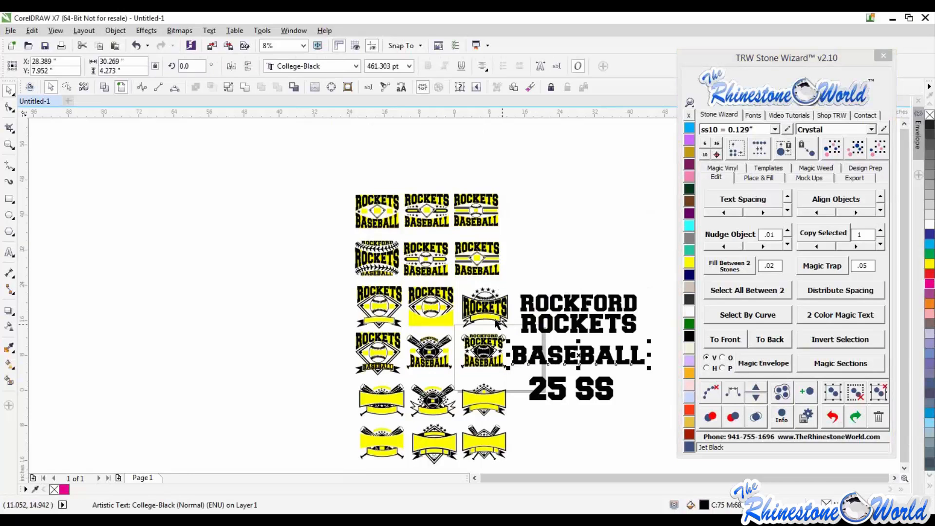
shift+click(492, 316)
click(739, 365)
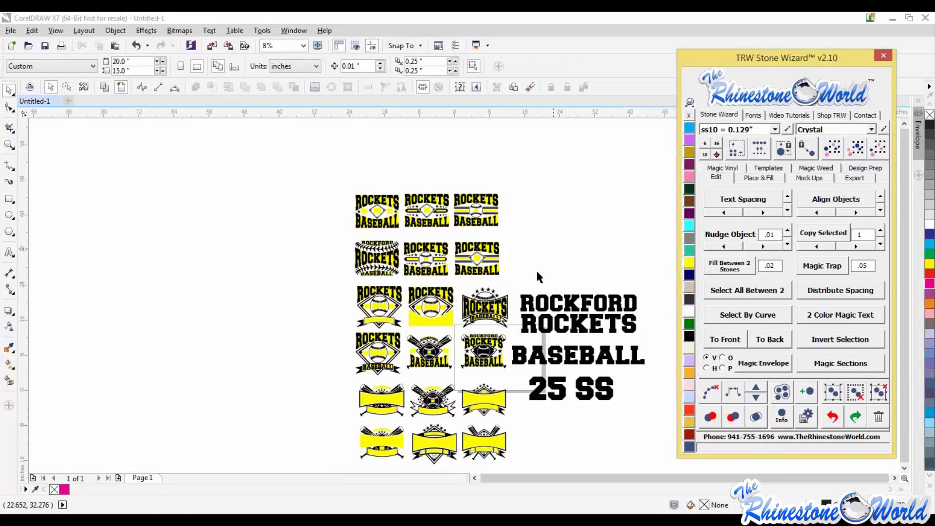
click(538, 355)
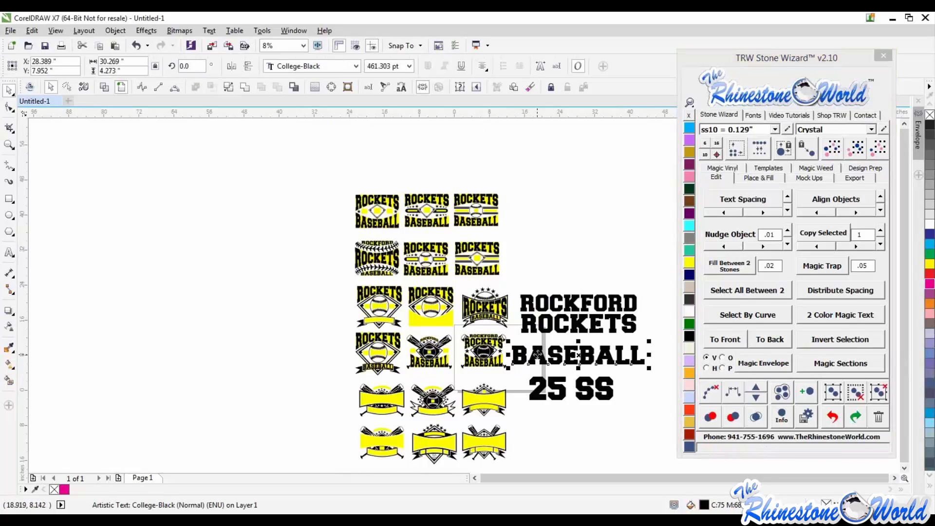
shift+click(431, 317)
click(742, 363)
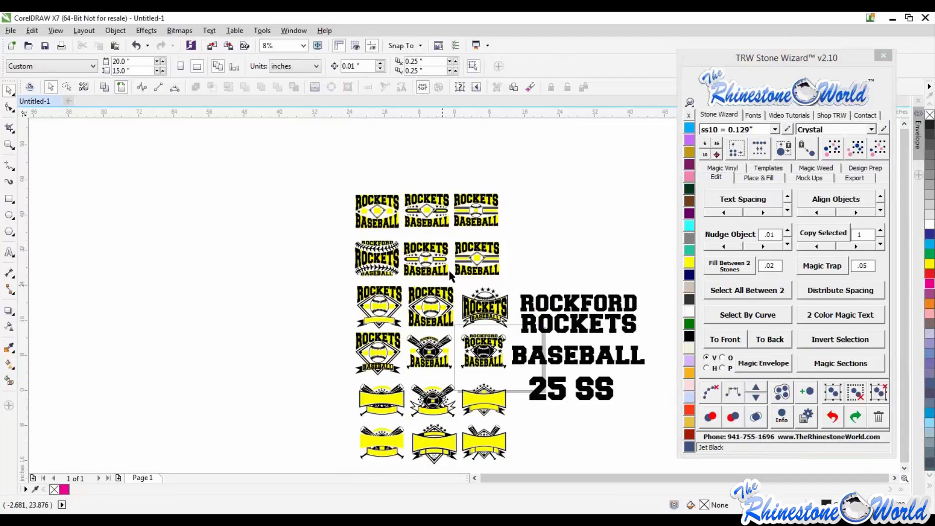
- Select the 25 number with the diamond-style templates and fit it into them with Magic Envelope
scroll(448, 267, up, 1)
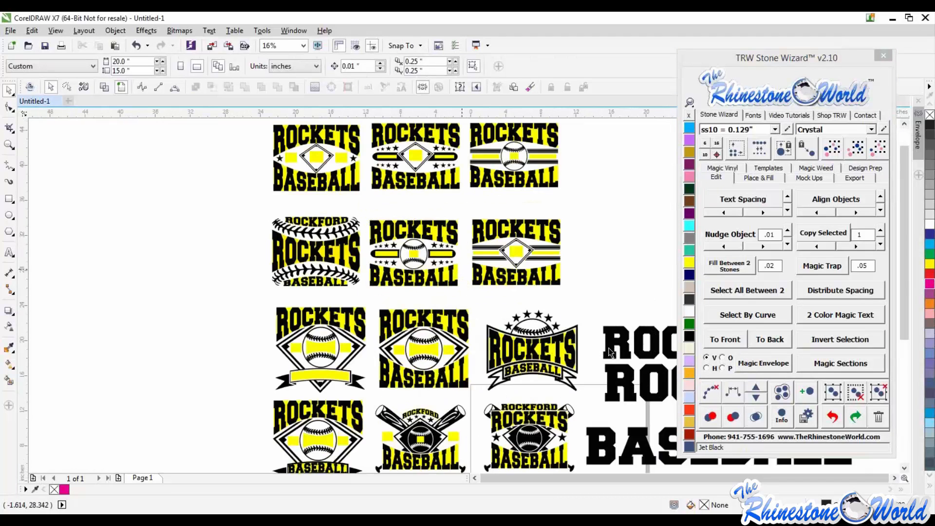
scroll(610, 351, down, 1)
click(628, 423)
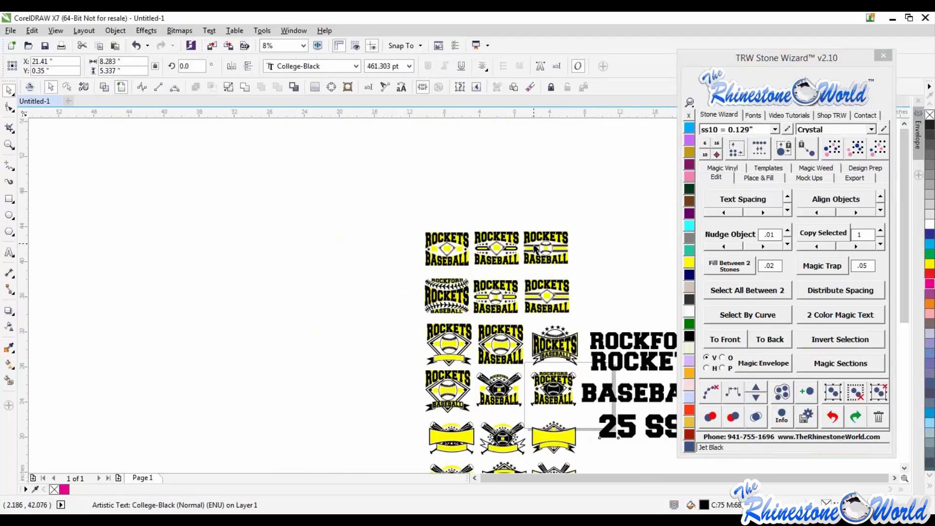
scroll(536, 249, up, 1)
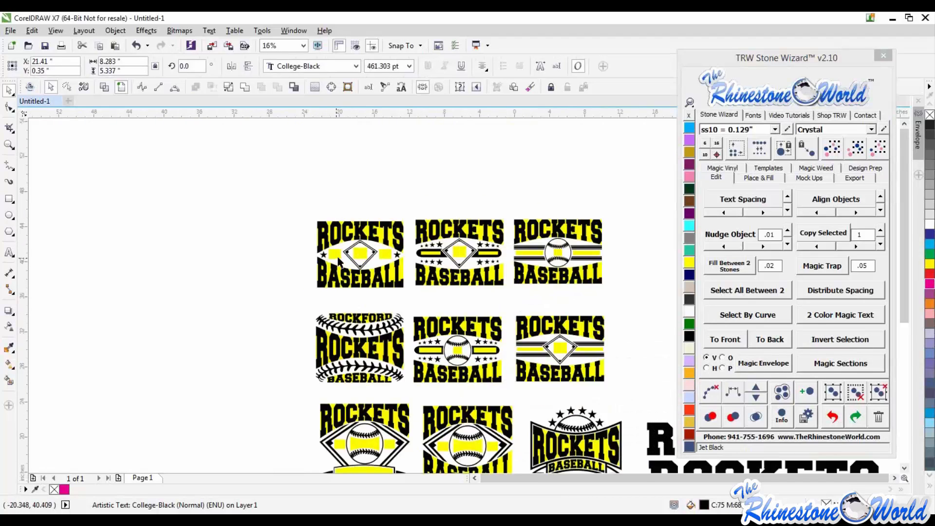
click(342, 444)
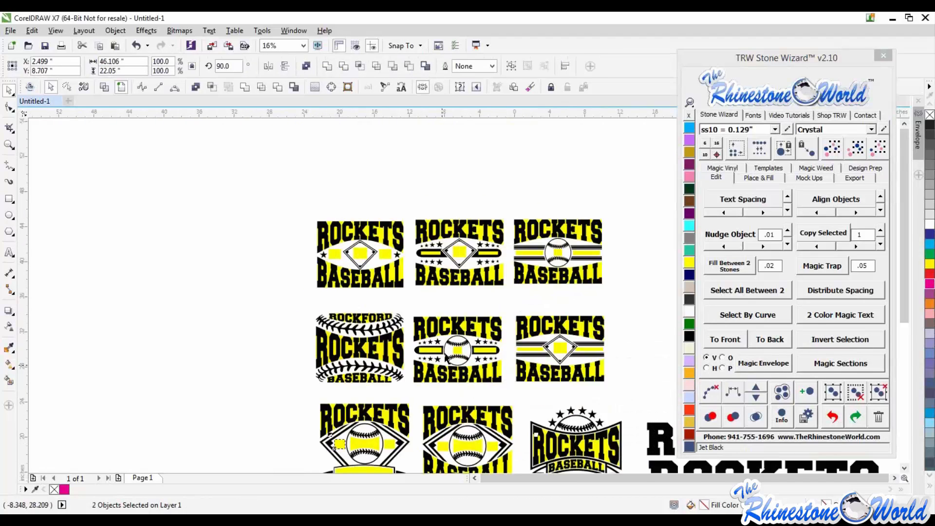
shift+click(461, 255)
shift+click(558, 253)
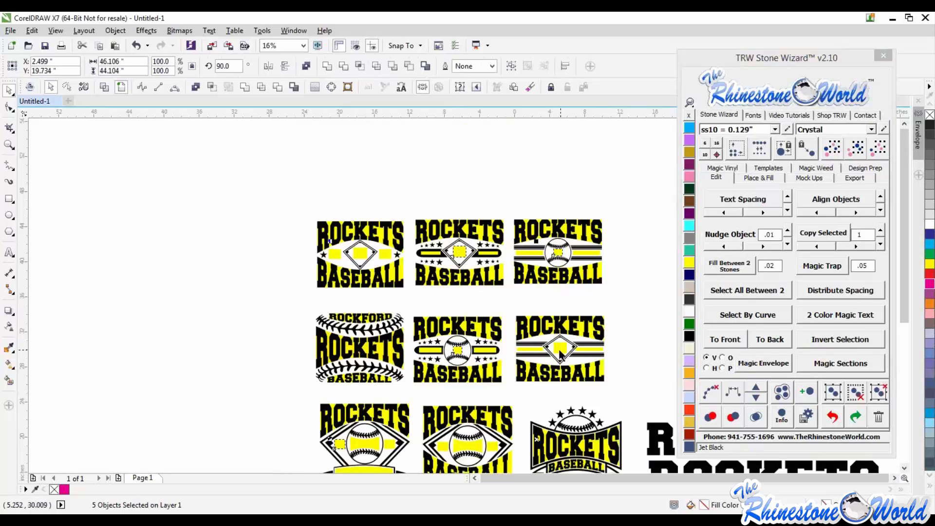
shift+click(560, 352)
shift+click(445, 447)
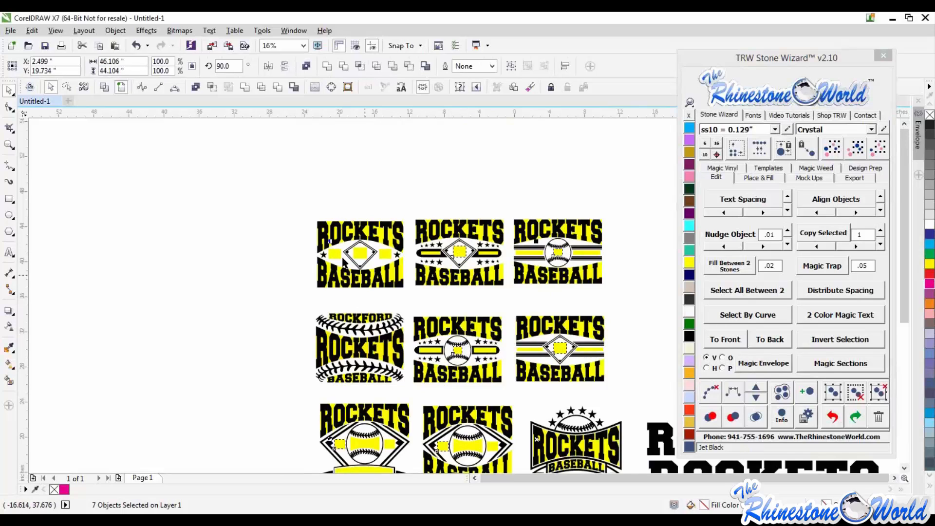
click(752, 363)
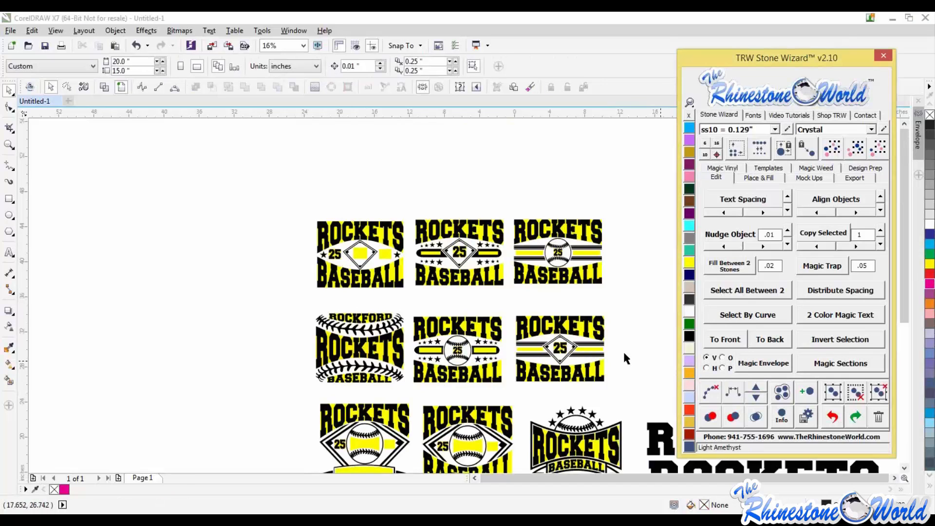
- Select the SS text with its templates and fit it into them with Magic Envelope
scroll(520, 322, down, 1)
click(649, 456)
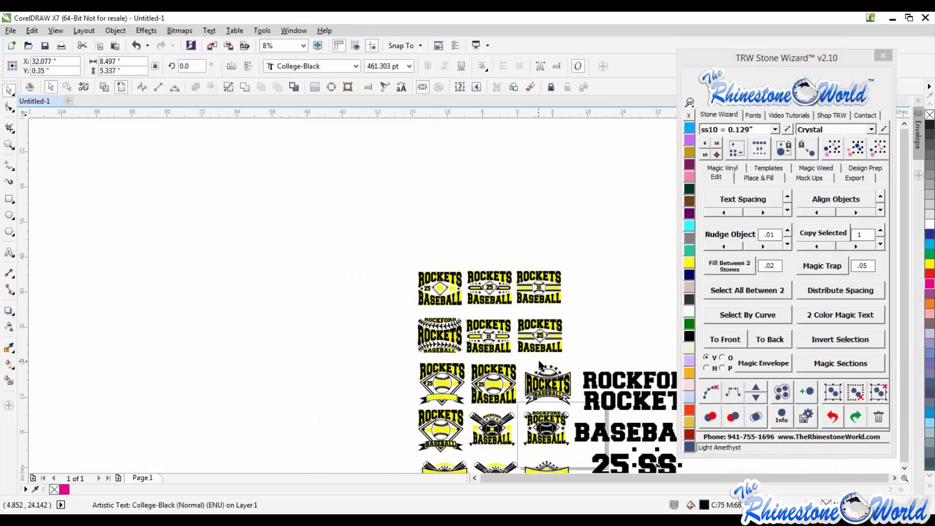
scroll(540, 364, up, 1)
click(465, 411)
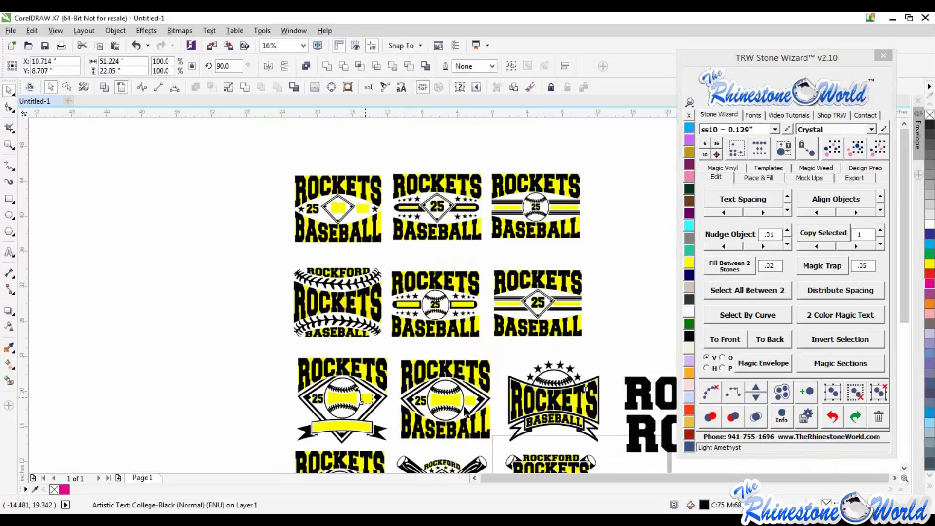
shift+click(365, 209)
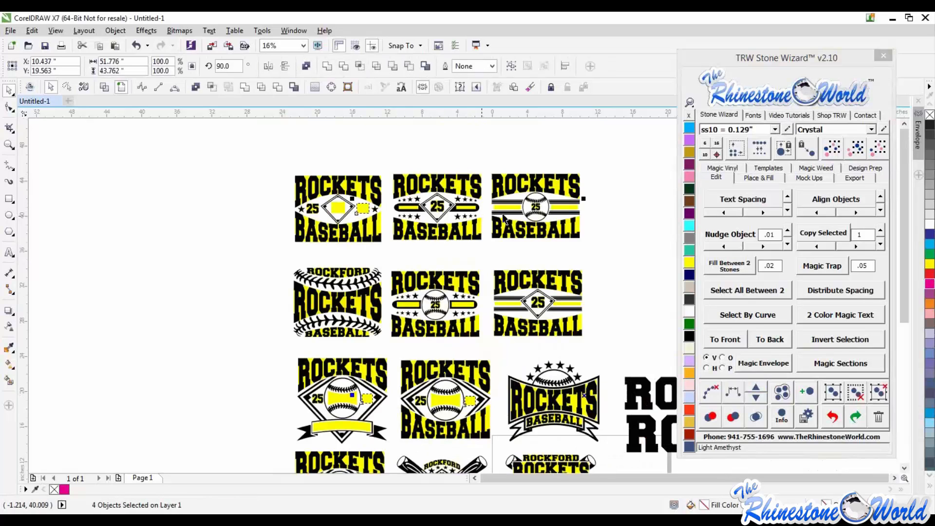
click(763, 366)
- Move the ROCKFORD text out to the empty canvas on the left
scroll(481, 364, down, 1)
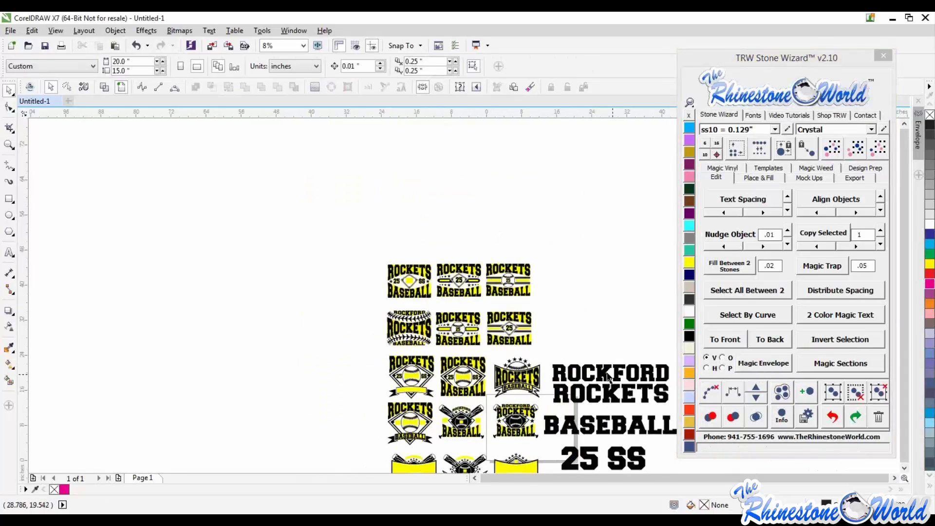
drag(609, 378, 302, 389)
scroll(310, 390, up, 1)
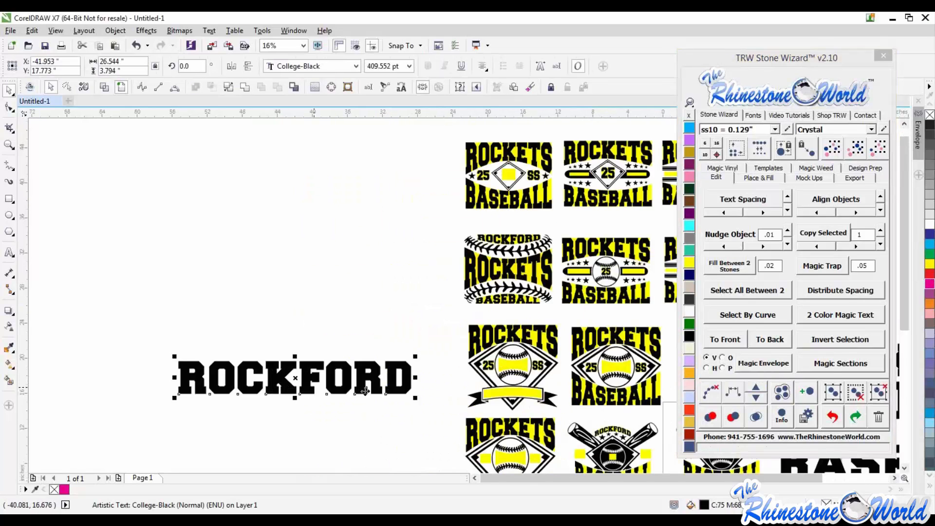
- Fit the BASEBALL text into the banner of the diamond template with Magic Envelope
click(798, 464)
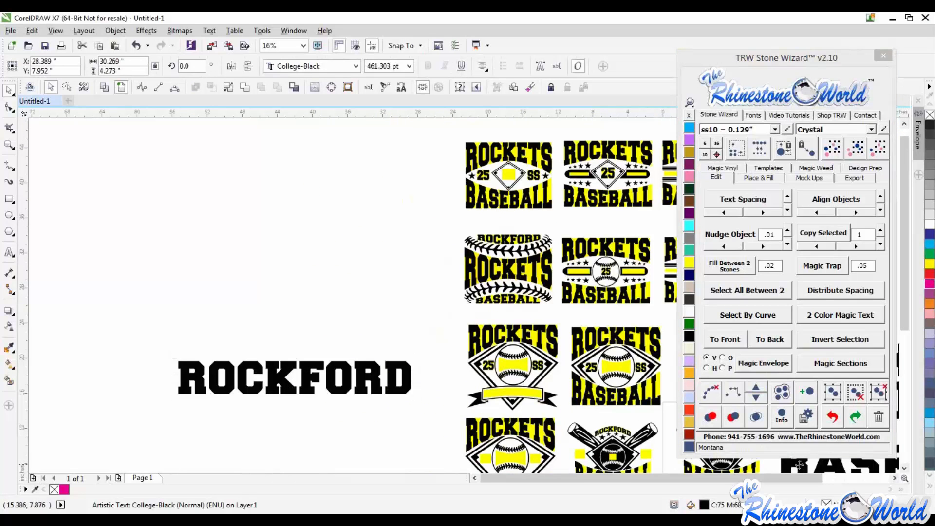
shift+click(561, 397)
click(764, 362)
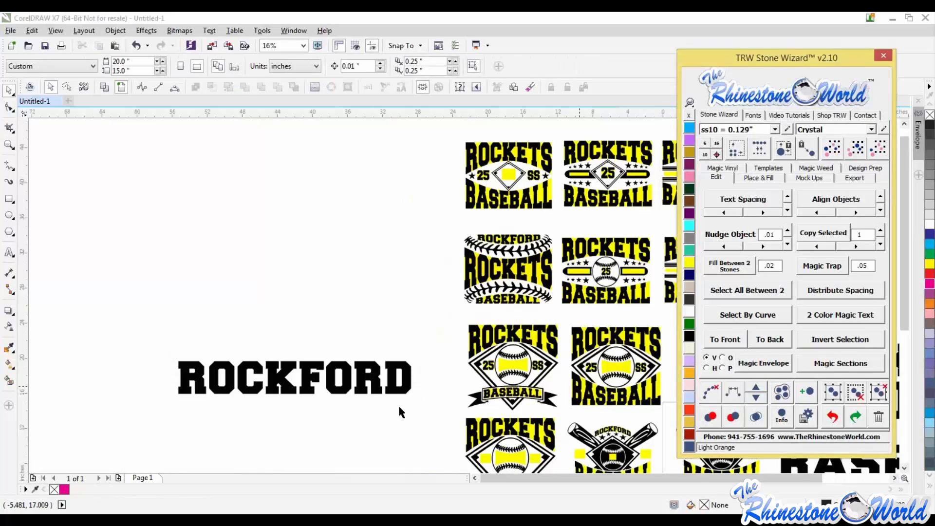
- Retype the moved ROCKFORD text as MOM with the Text tool
key(F8)
click(412, 377)
drag(412, 378, 76, 352)
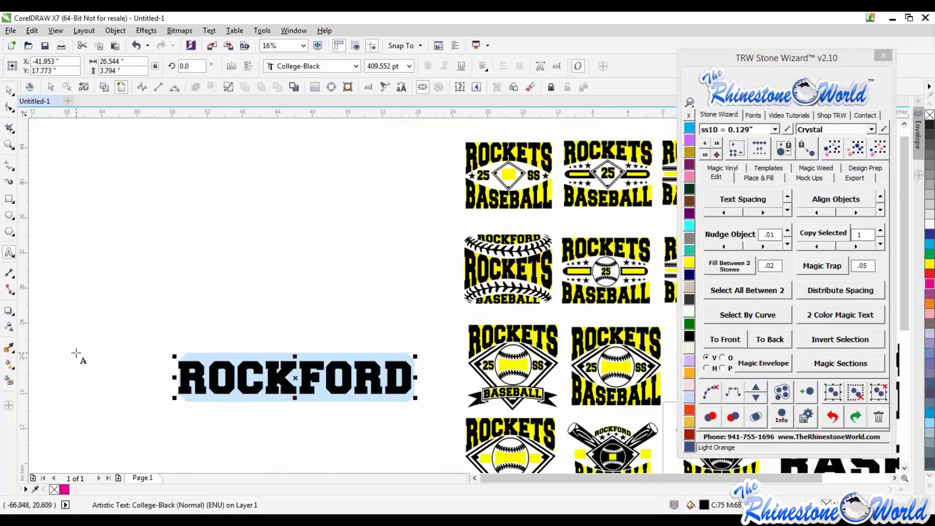
text(MOM)
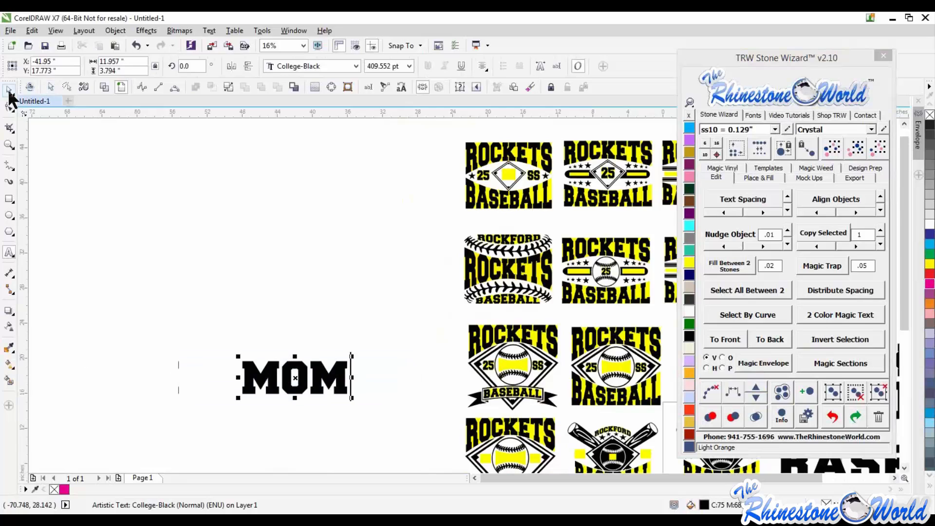
- Select the MOM text with two diamond templates and fit it into their centre circles with Magic Envelope
click(9, 91)
drag(341, 371, 390, 364)
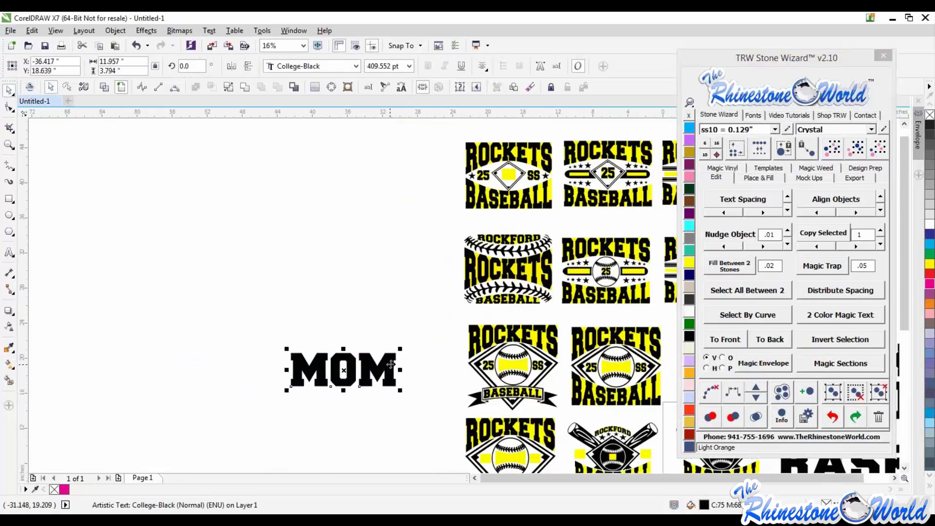
shift+click(508, 371)
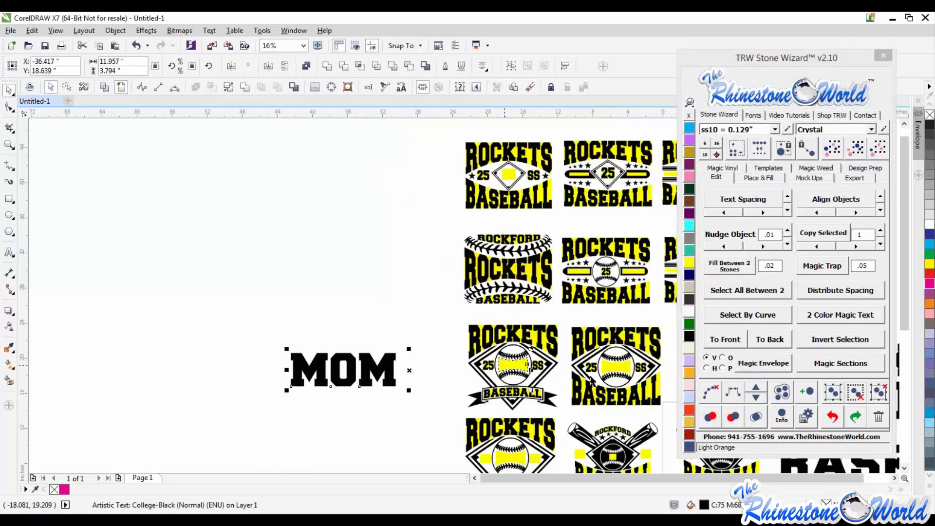
click(764, 370)
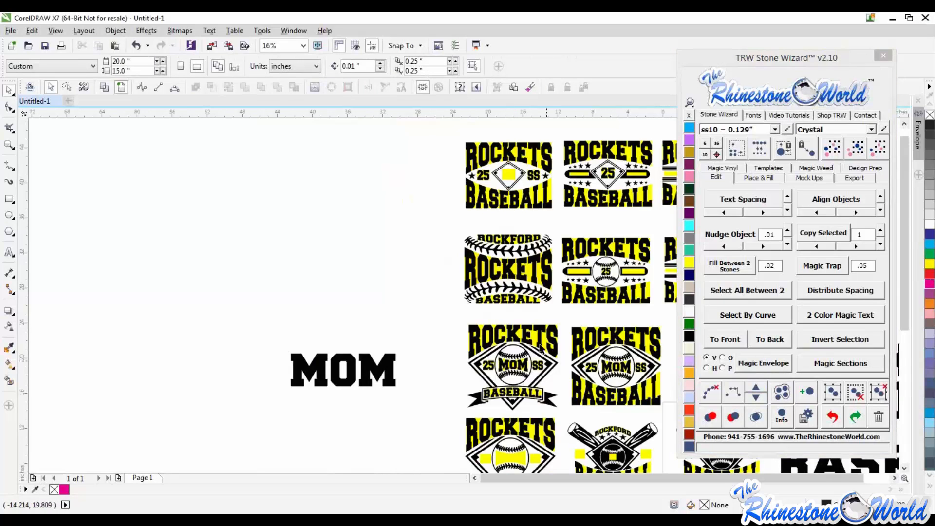
- Delete the yellow second-colour shapes from the baseball templates, including the ROCKFORD ROCKETS design
scroll(539, 346, up, 2)
click(549, 308)
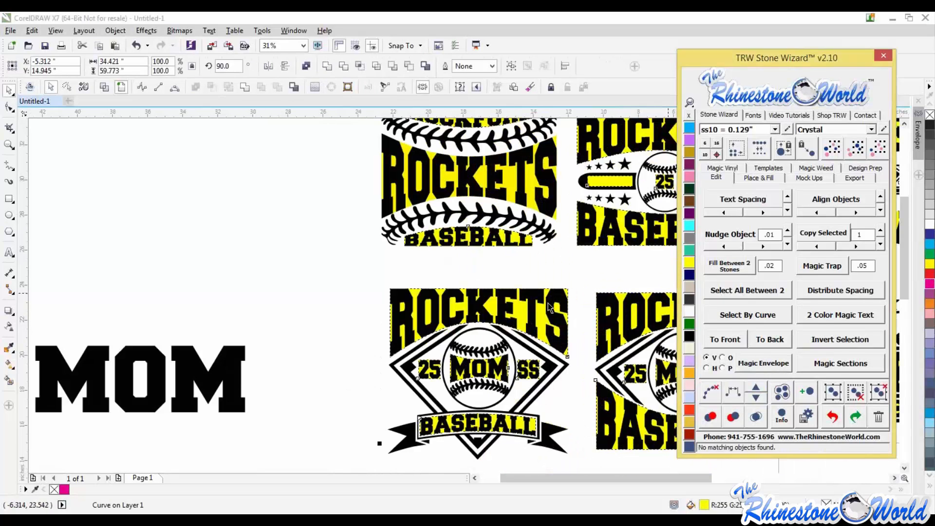
drag(542, 316, 235, 340)
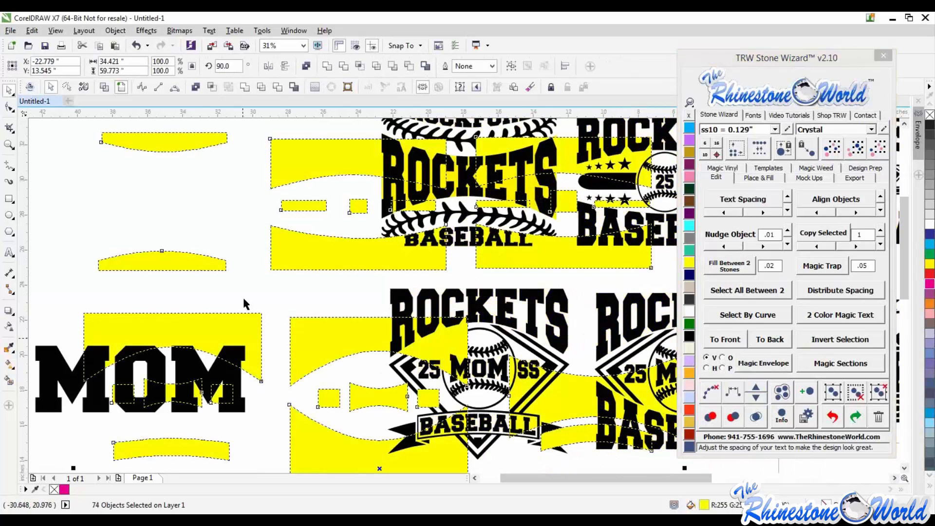
key(Delete)
scroll(314, 271, down, 2)
scroll(317, 269, up, 2)
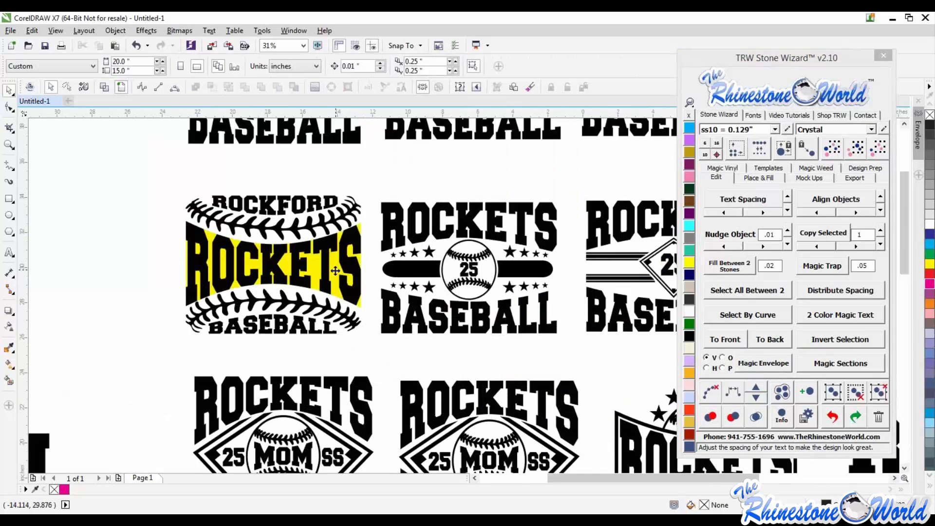
click(335, 270)
key(Delete)
- Delete the spare MOM text, the lower row of banner templates and the source text block
scroll(111, 298, down, 4)
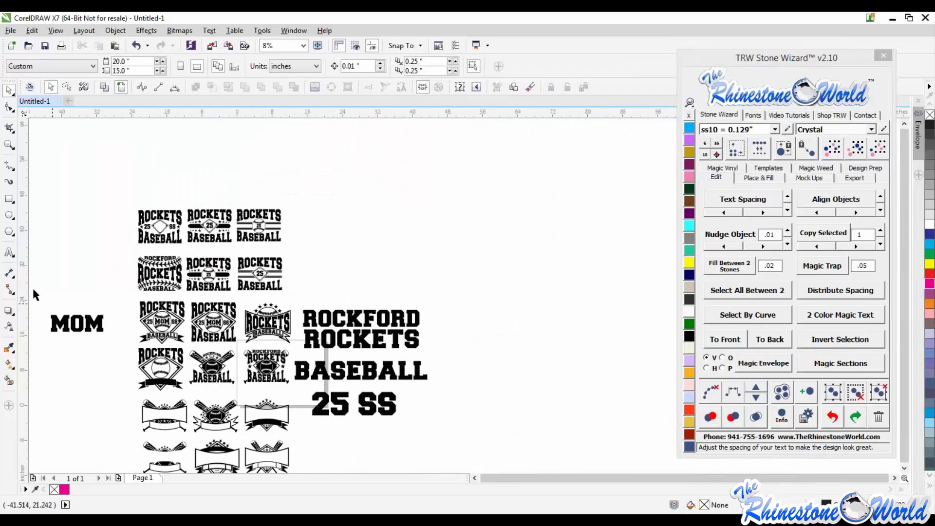
drag(33, 290, 113, 365)
key(Delete)
scroll(173, 335, down, 2)
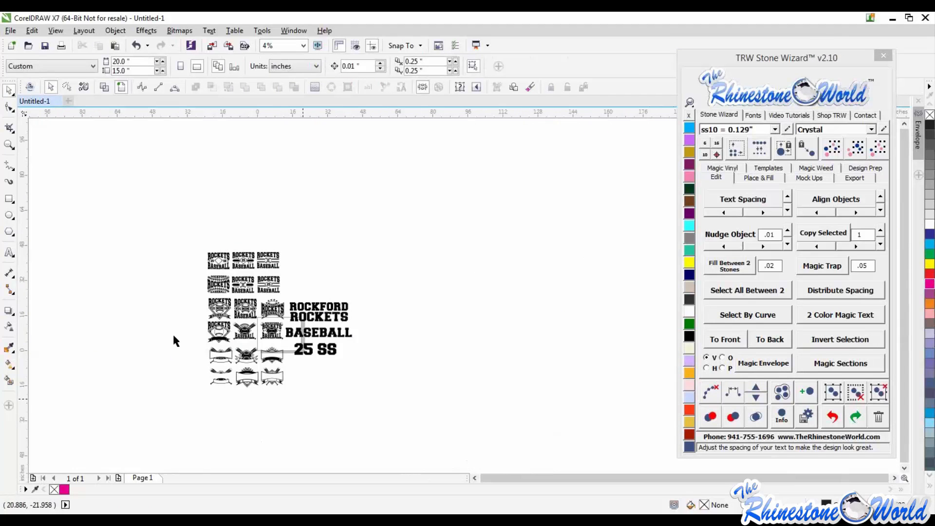
drag(306, 403, 170, 324)
key(Delete)
drag(363, 279, 288, 369)
key(Delete)
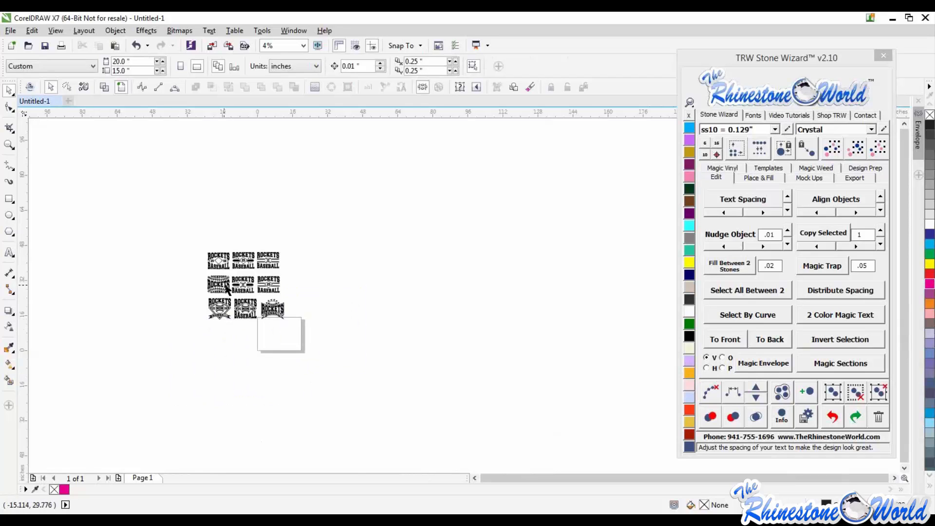
- Delete the remaining unused templates, keeping only the MOM diamond design
scroll(225, 285, up, 4)
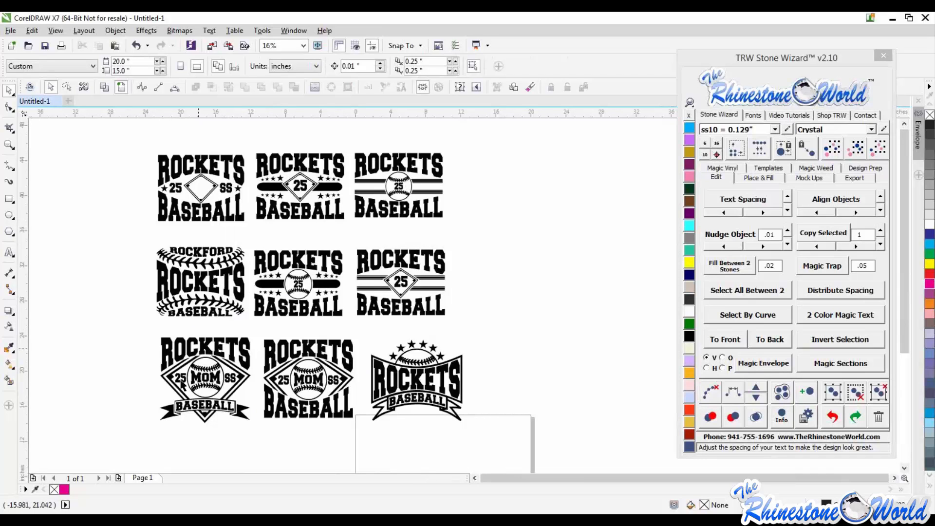
scroll(243, 378, down, 1)
drag(381, 237, 249, 431)
key(Delete)
drag(320, 242, 172, 347)
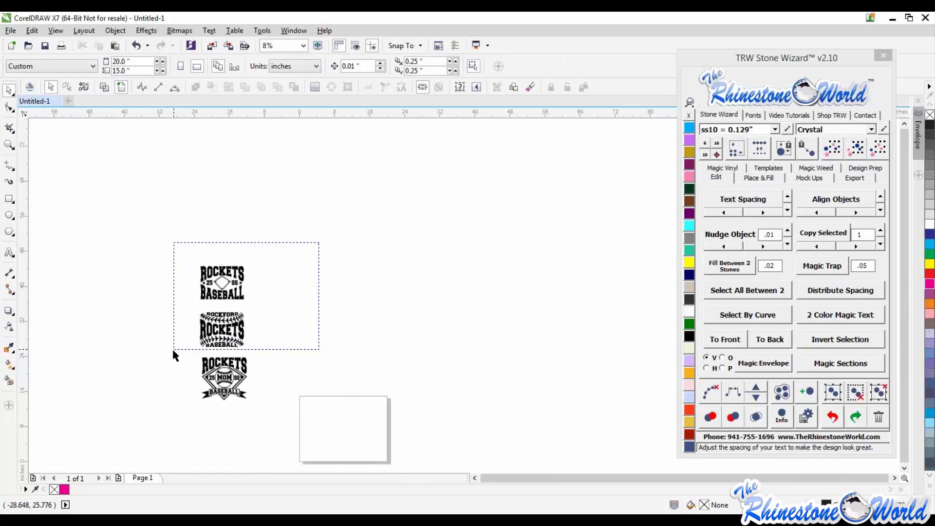
key(Delete)
- Move the MOM diamond design onto the page
drag(270, 326, 172, 433)
drag(236, 389, 354, 436)
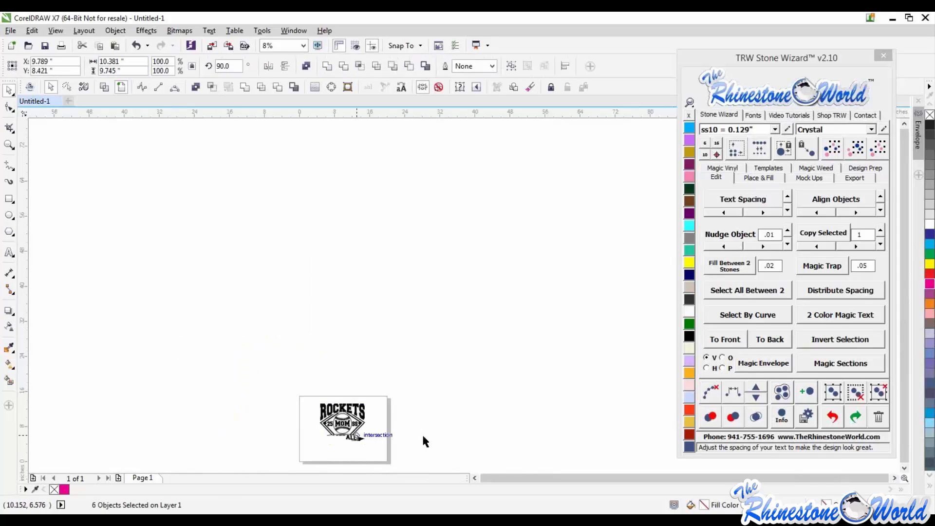
click(421, 433)
- Select the ROCKETS, MOM and BASEBALL lettering and colour it Emerald green
scroll(338, 459, up, 2)
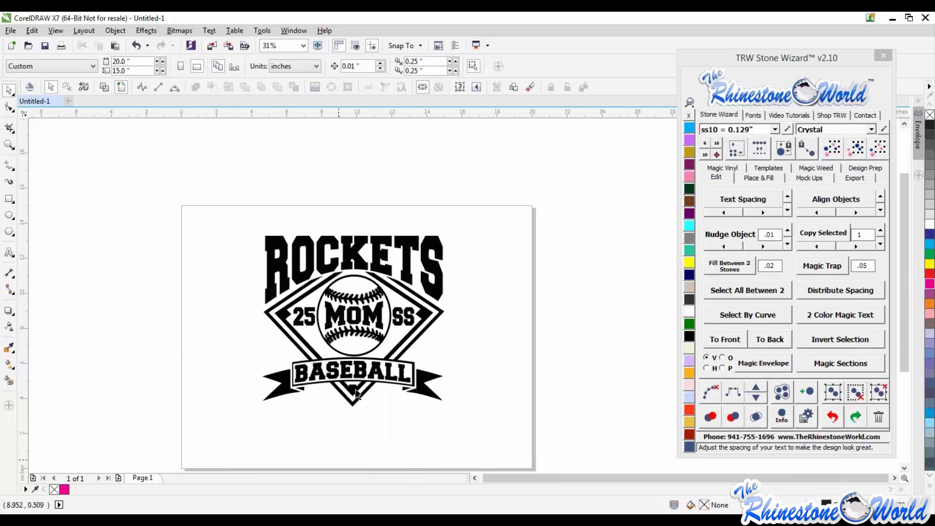
click(379, 317)
key(ctrl+a)
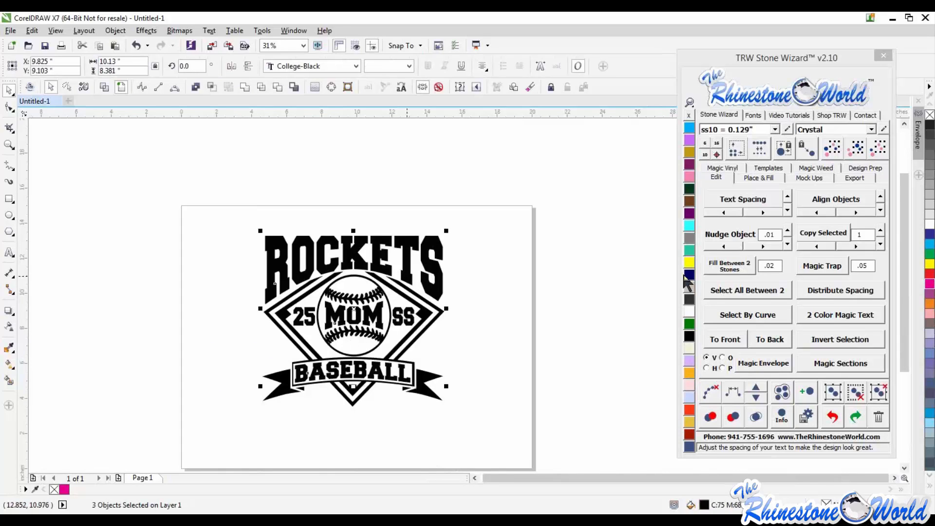
click(689, 323)
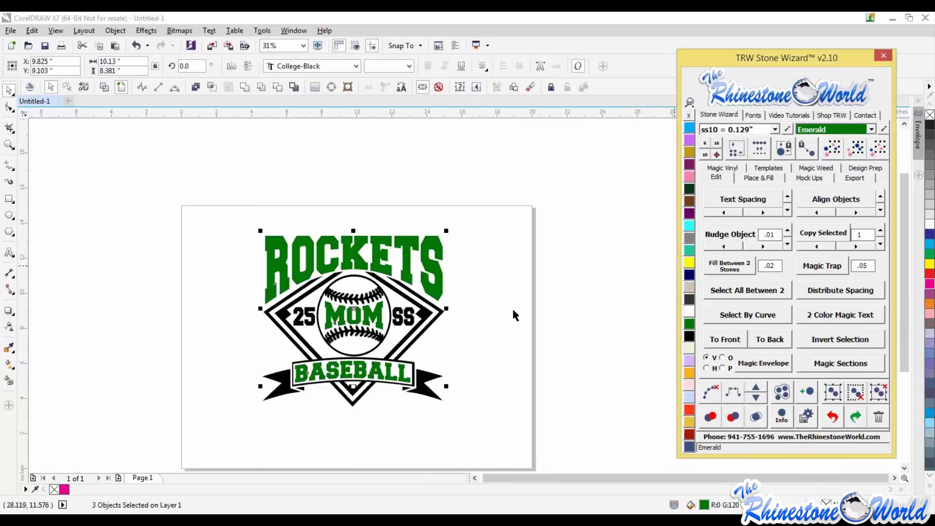
click(467, 425)
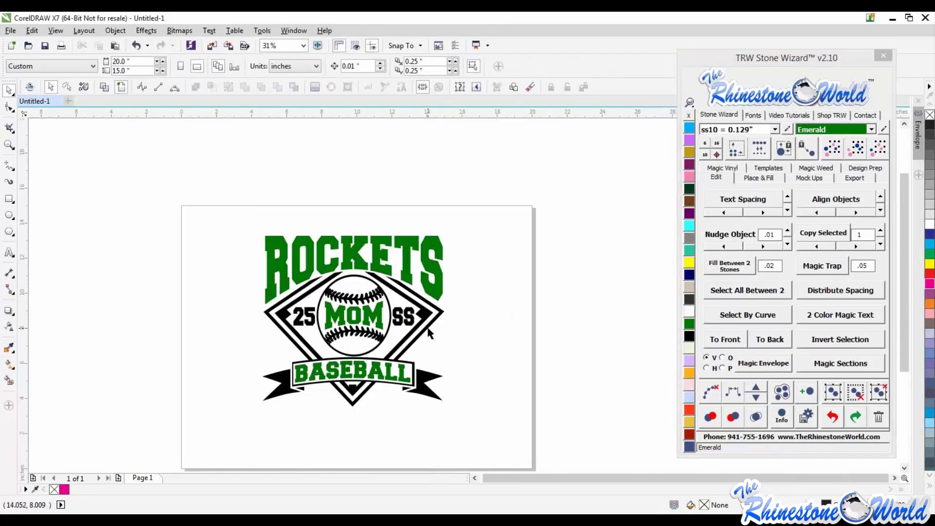
- Convert the MOM, BASEBALL, 25 and SS text objects to curves
click(376, 319)
shift+click(385, 374)
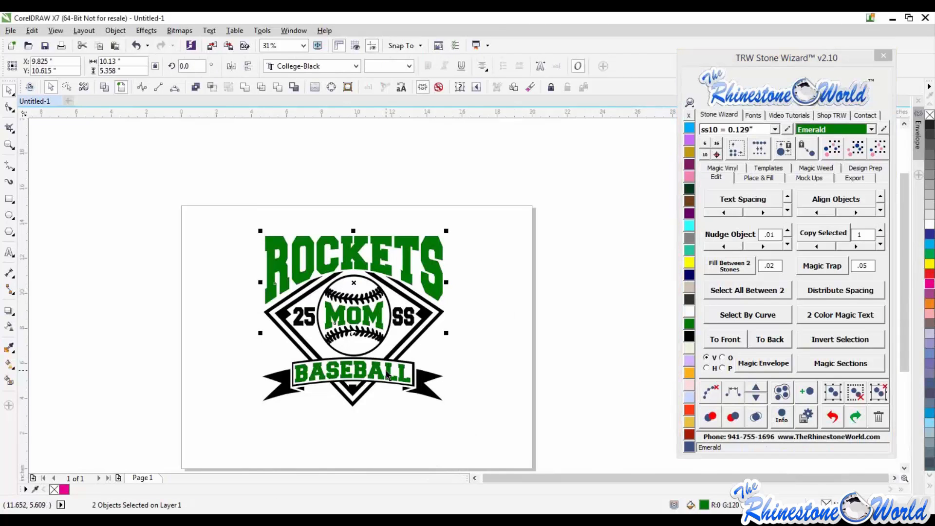
click(194, 88)
click(336, 423)
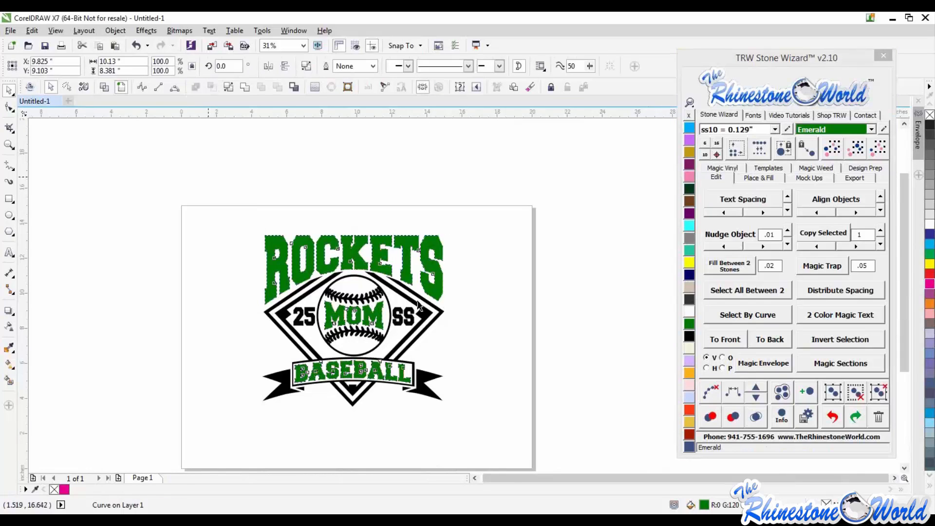
click(410, 319)
shift+click(311, 320)
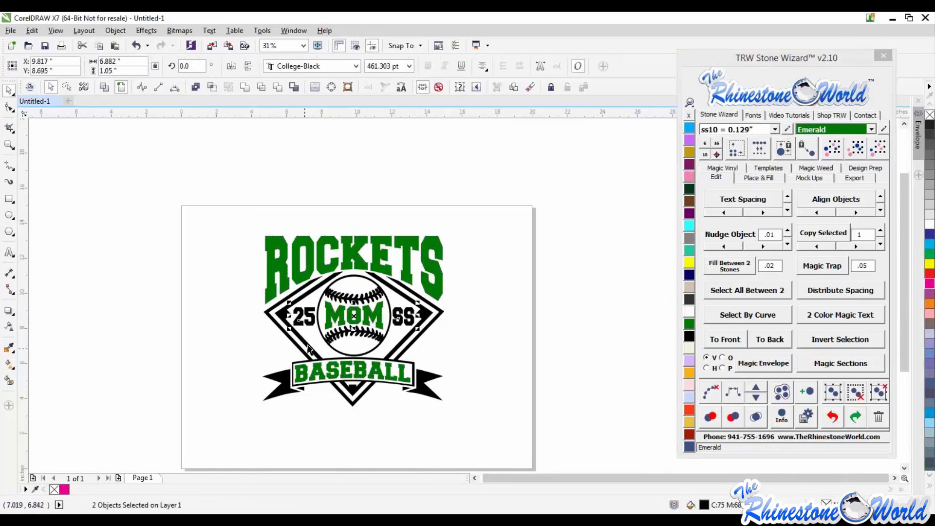
shift+click(312, 354)
click(196, 86)
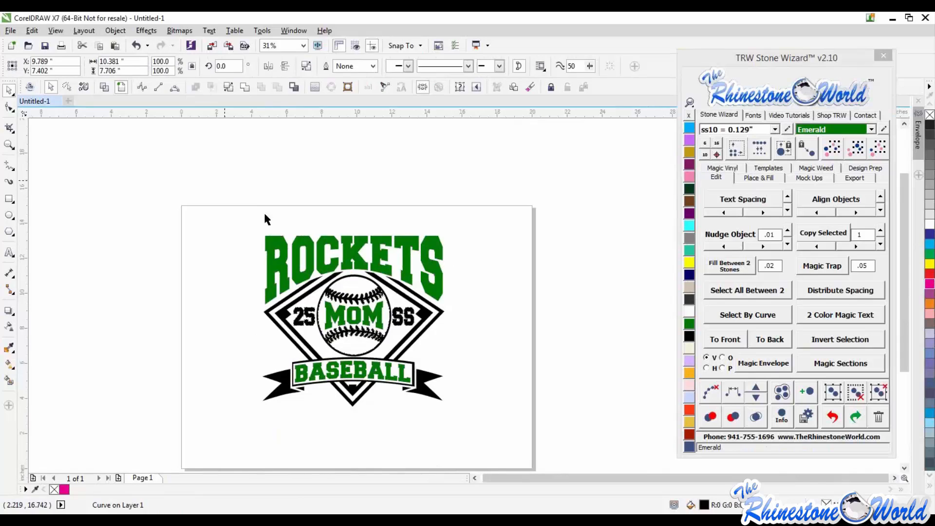
click(264, 212)
scroll(271, 217, down, 2)
drag(289, 235, 416, 233)
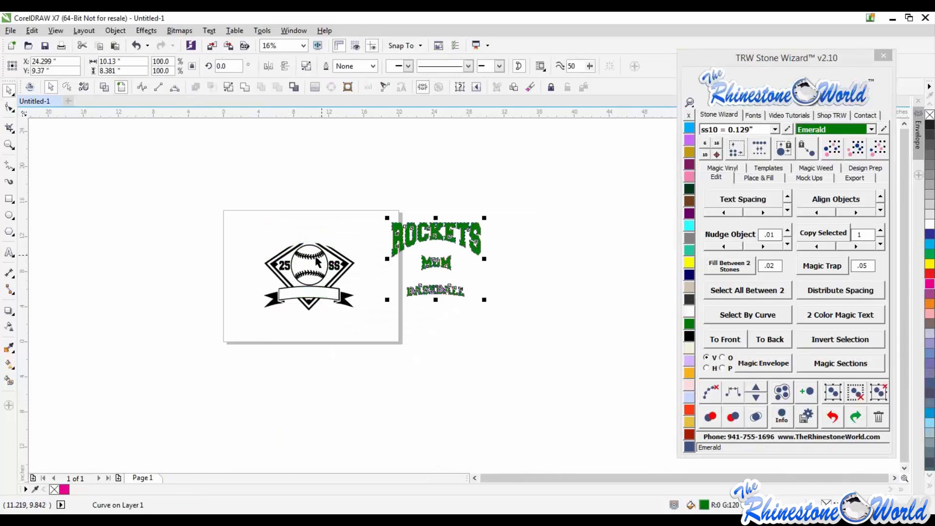
drag(319, 257, 268, 287)
key(ctrl+z)
key(ctrl+z)
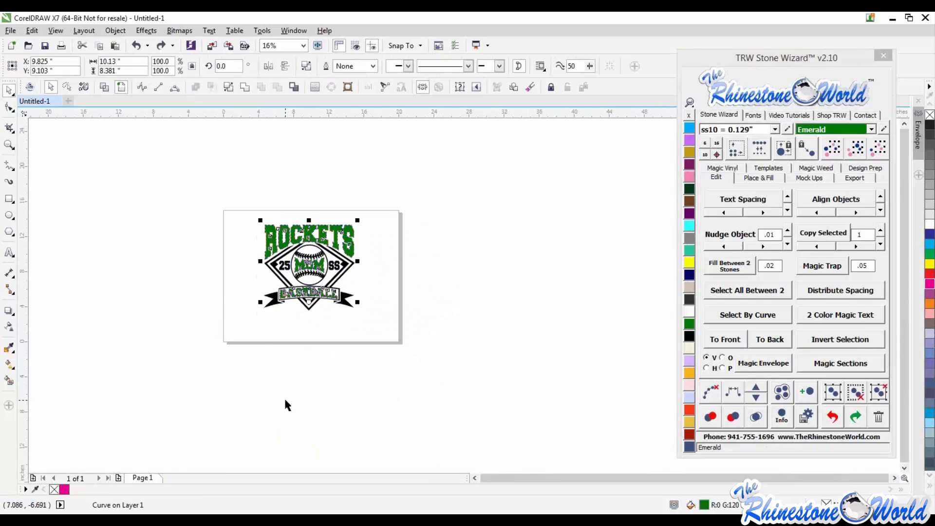
- Recolour the green lettering of the design hot pink
click(321, 336)
scroll(319, 246, up, 1)
scroll(334, 250, up, 1)
click(334, 250)
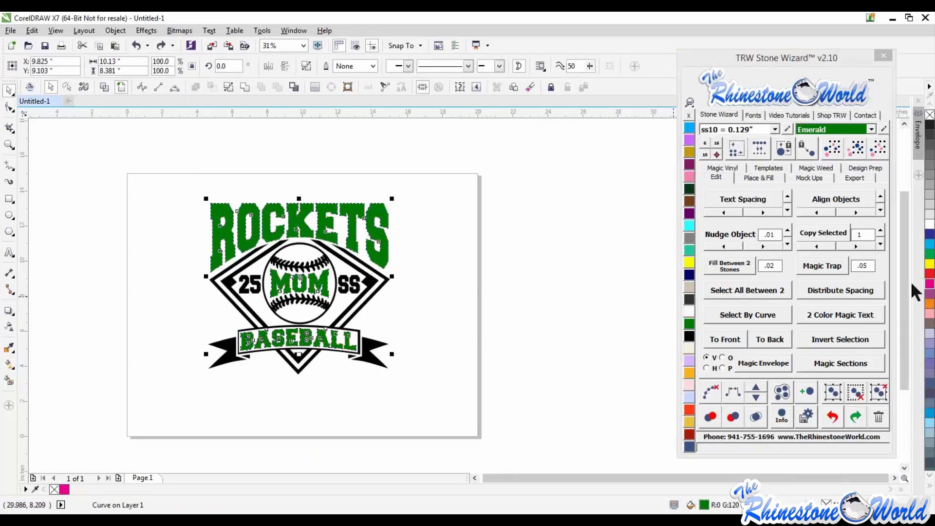
click(929, 283)
- Select the whole design and create a Women's Tank Top Front mockup
drag(125, 425, 383, 199)
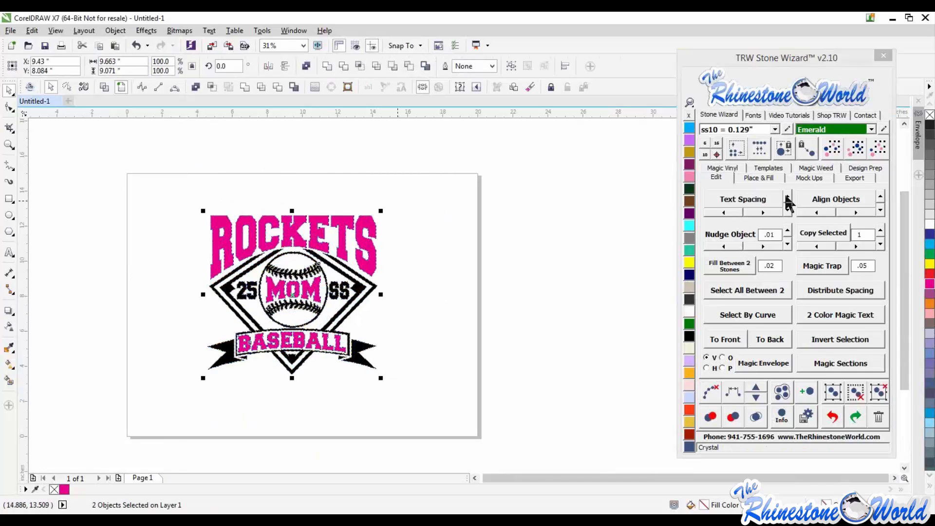
click(809, 177)
click(727, 313)
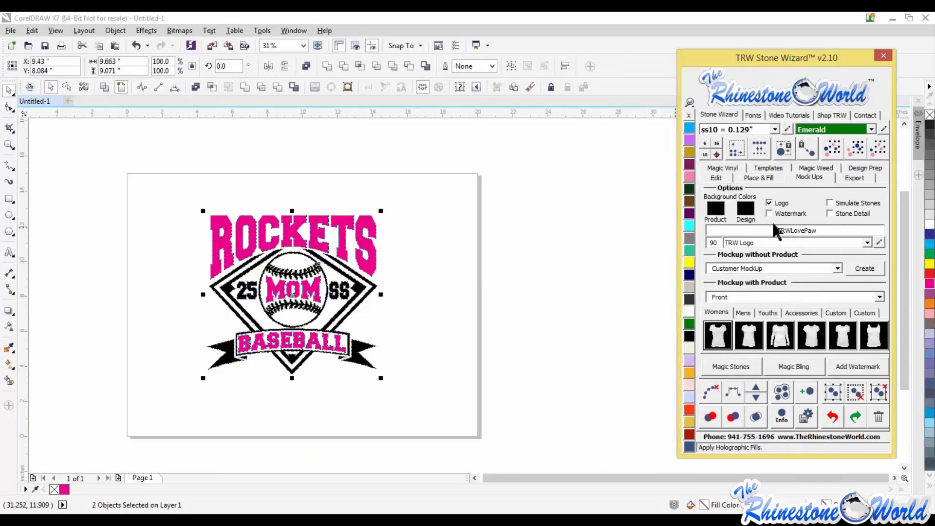
click(874, 336)
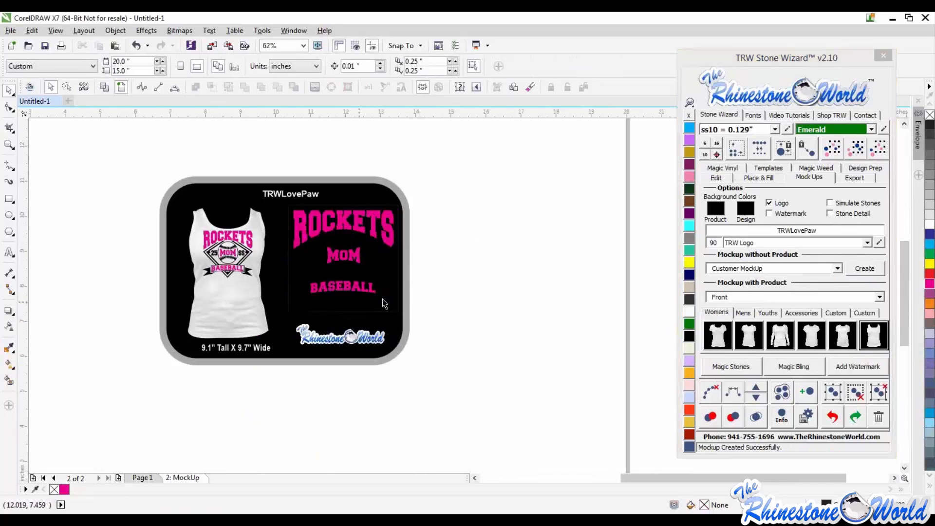
- Fill the mockup's design preview panel with white
click(382, 294)
click(518, 309)
click(689, 312)
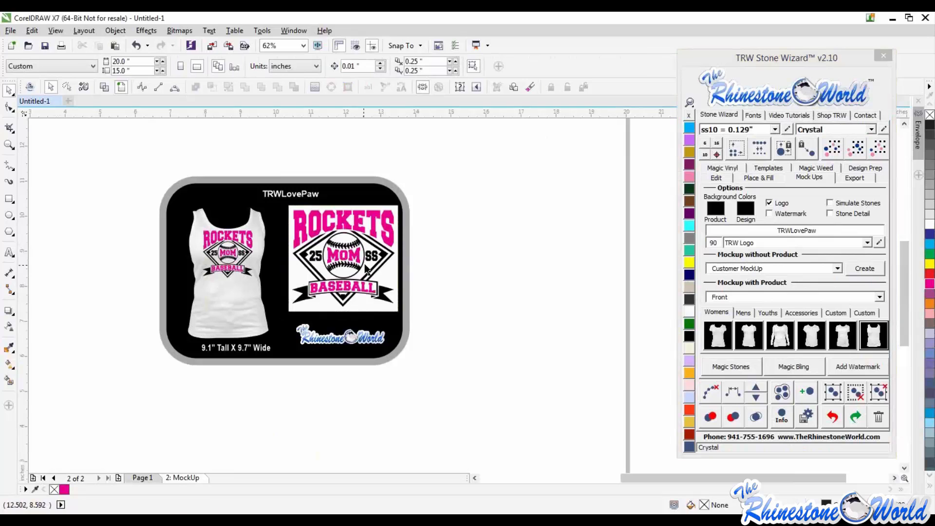
- Nudge the design slightly downward on the tank top in the mockup
scroll(213, 238, up, 2)
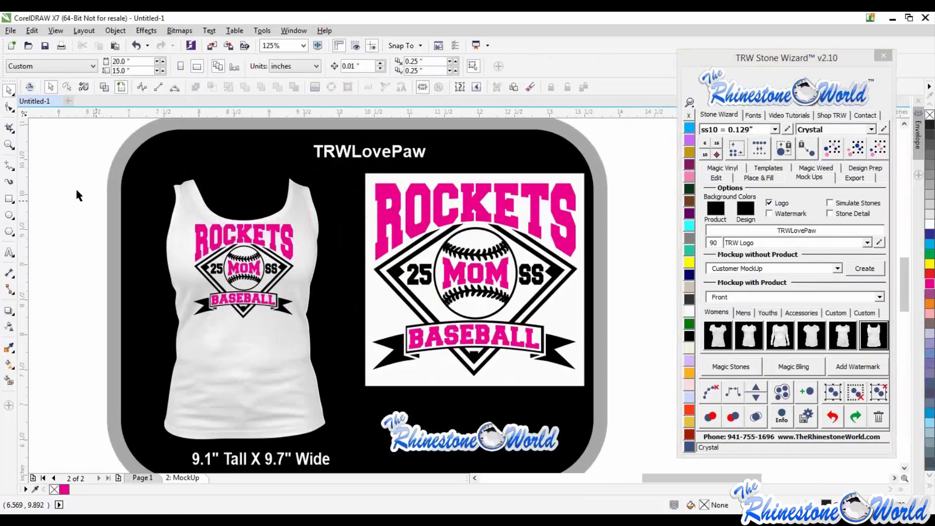
drag(76, 195, 326, 337)
scroll(272, 215, up, 2)
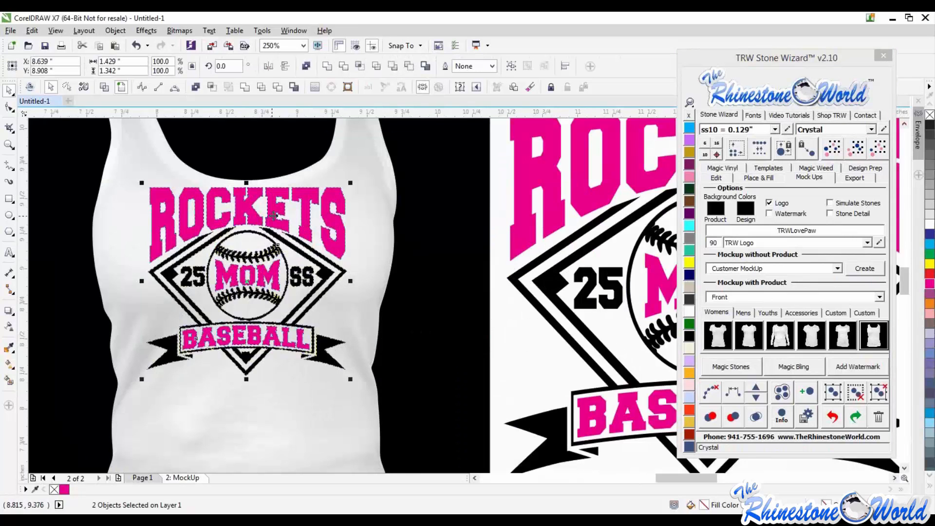
key(Down)
key(Down)
key(Down)
click(381, 253)
scroll(382, 255, down, 1)
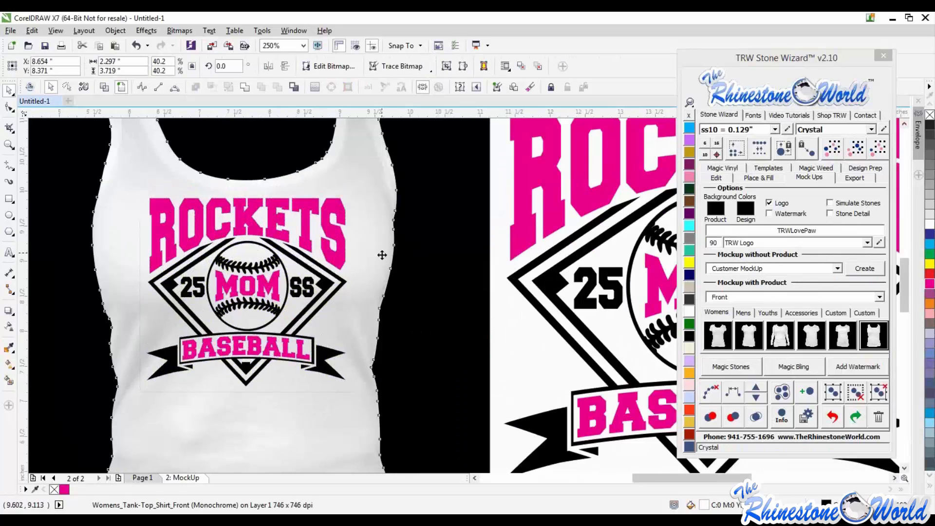
click(180, 295)
scroll(179, 294, down, 1)
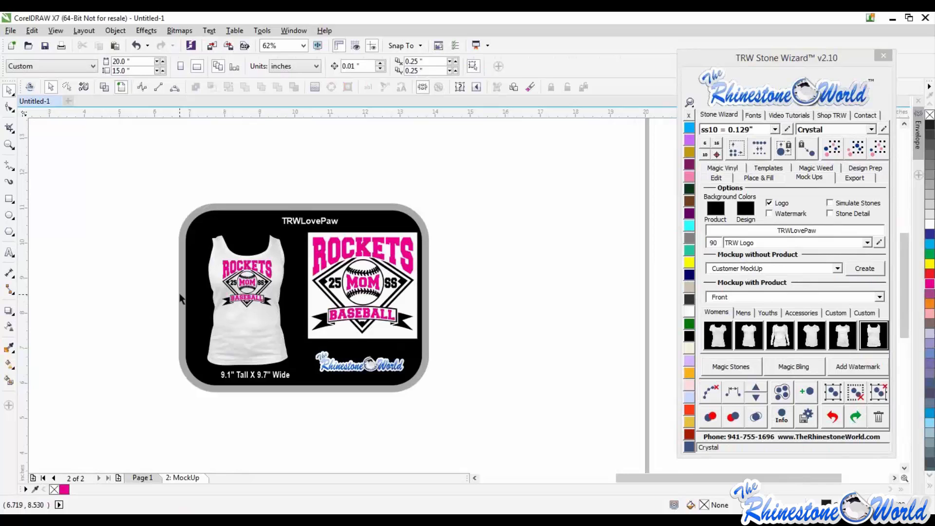
- Return to Page 1 and delete all the remaining templates and text from the canvas
click(142, 477)
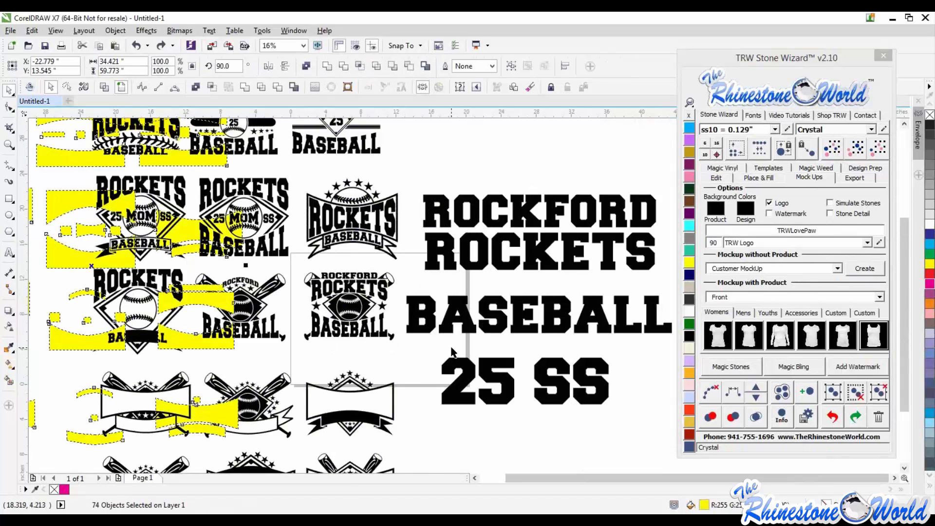
click(496, 288)
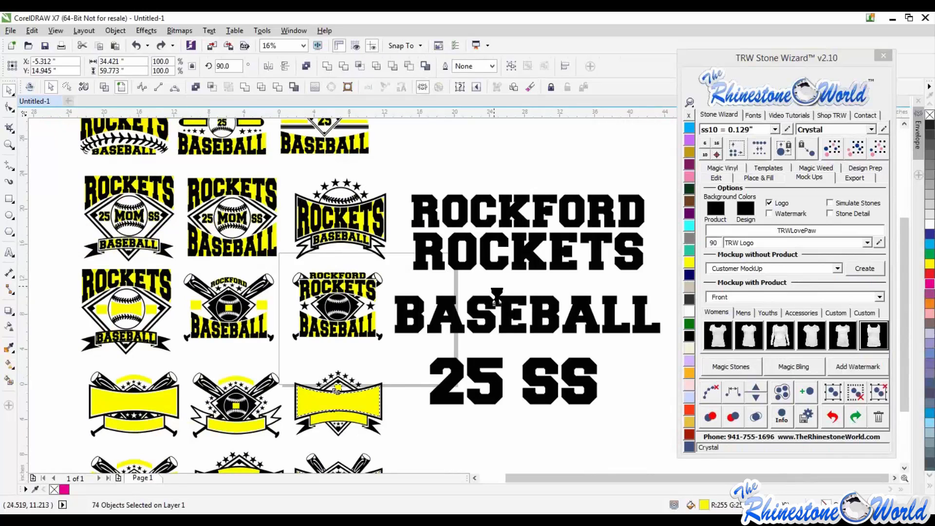
scroll(497, 296, down, 1)
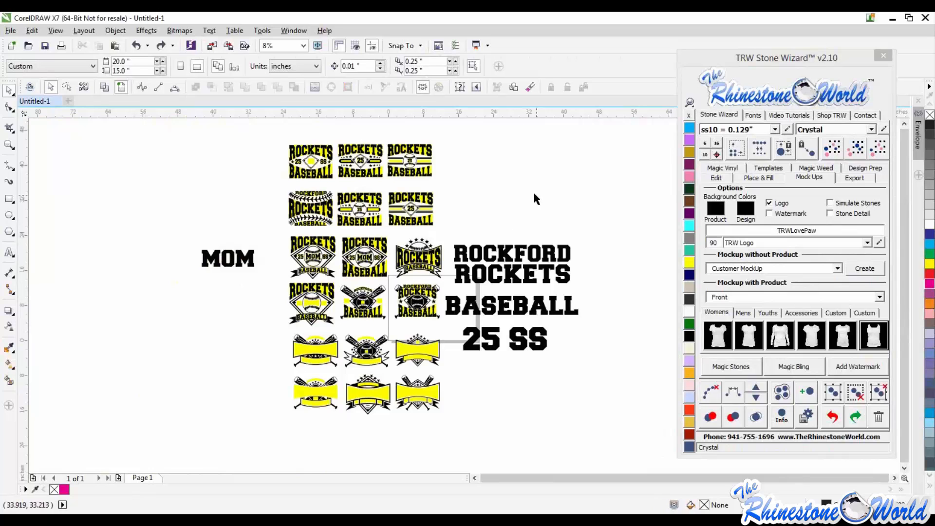
scroll(527, 235, down, 1)
drag(587, 165, 258, 399)
key(Delete)
scroll(490, 258, up, 2)
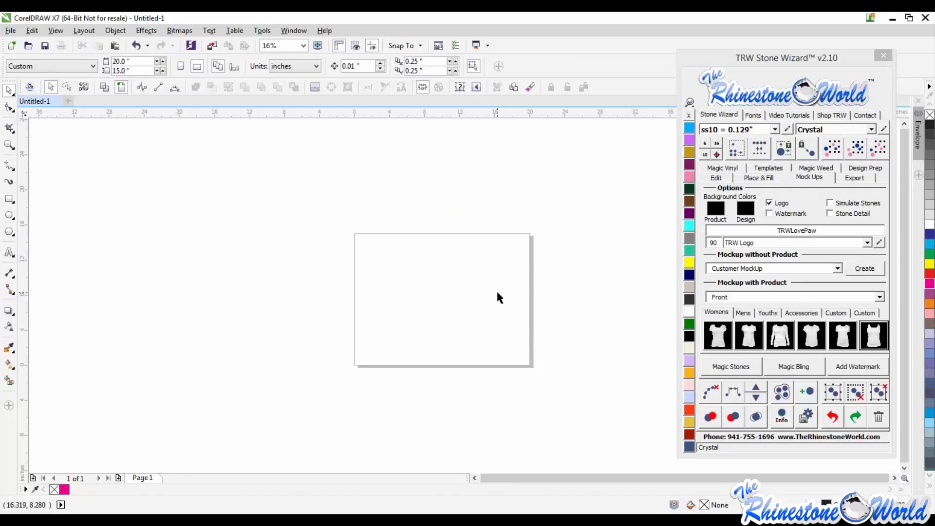
click(9, 252)
drag(389, 303, 397, 306)
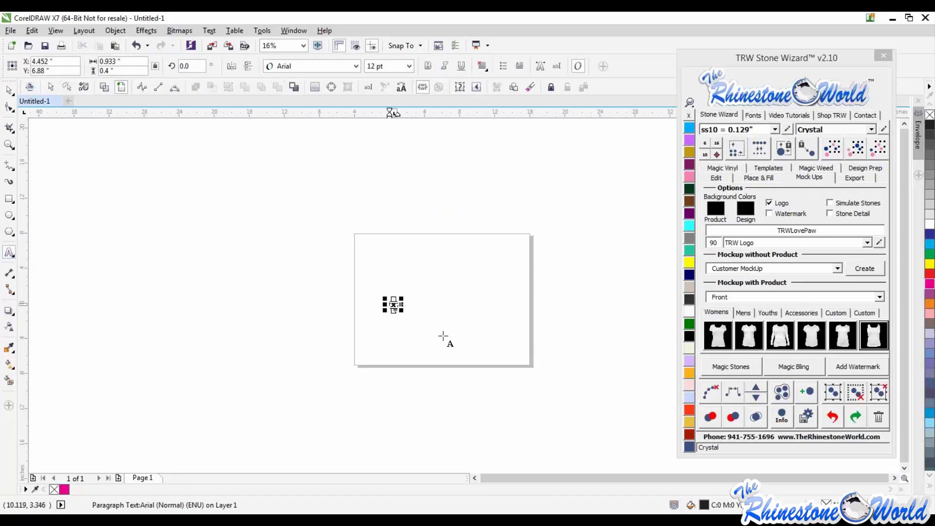
click(10, 90)
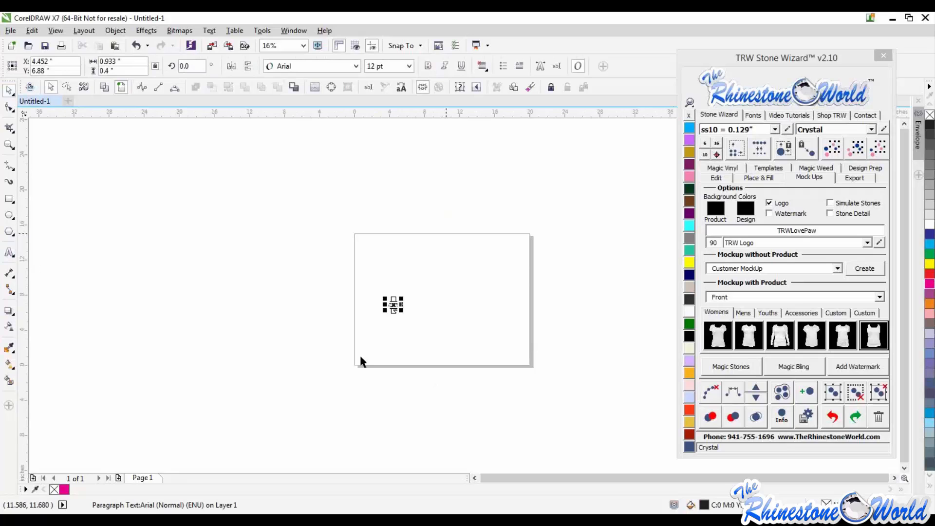
key(Delete)
- Add the artistic text TRWWIZARDWEB25 on the page in the College-Black font
click(9, 252)
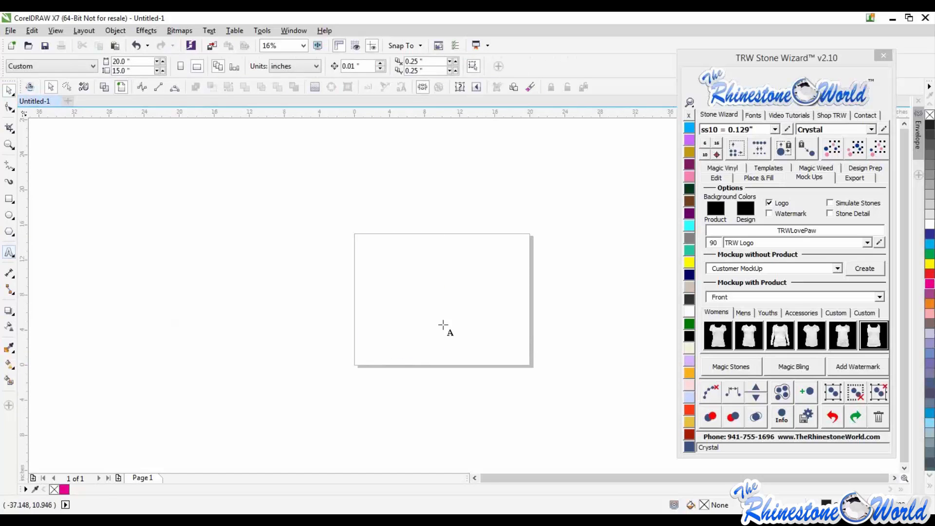
click(388, 285)
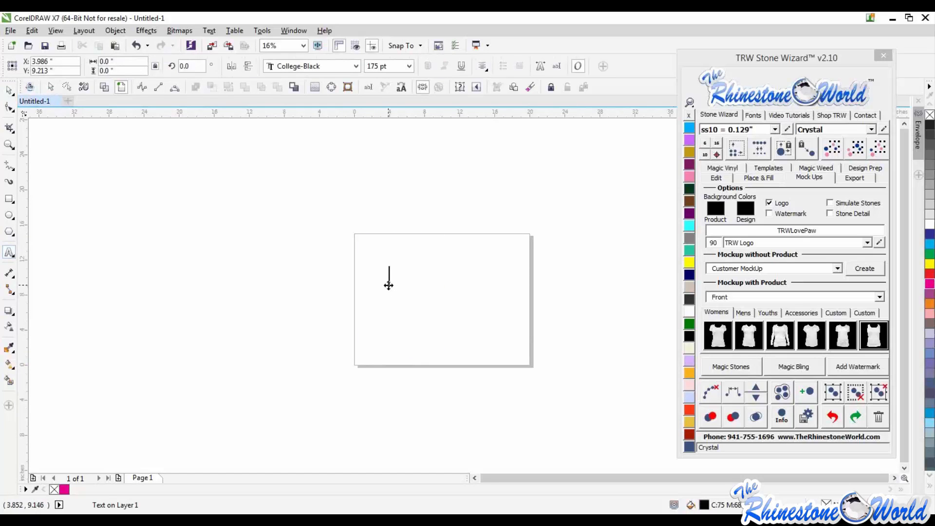
text(TRW)
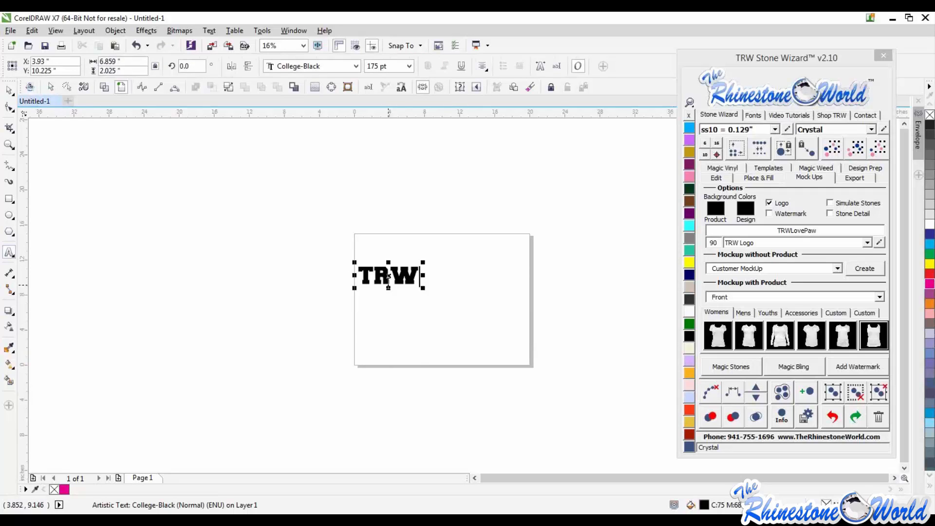
text(WI)
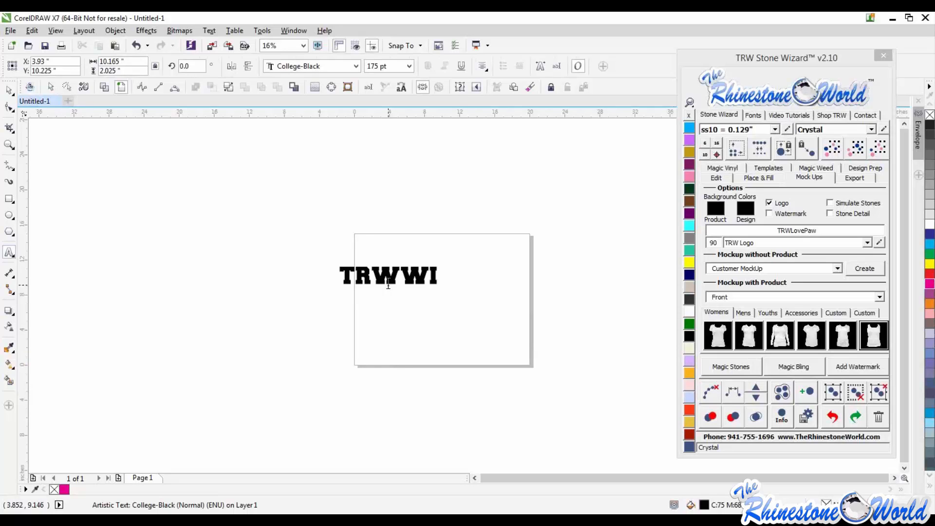
text(ZARD)
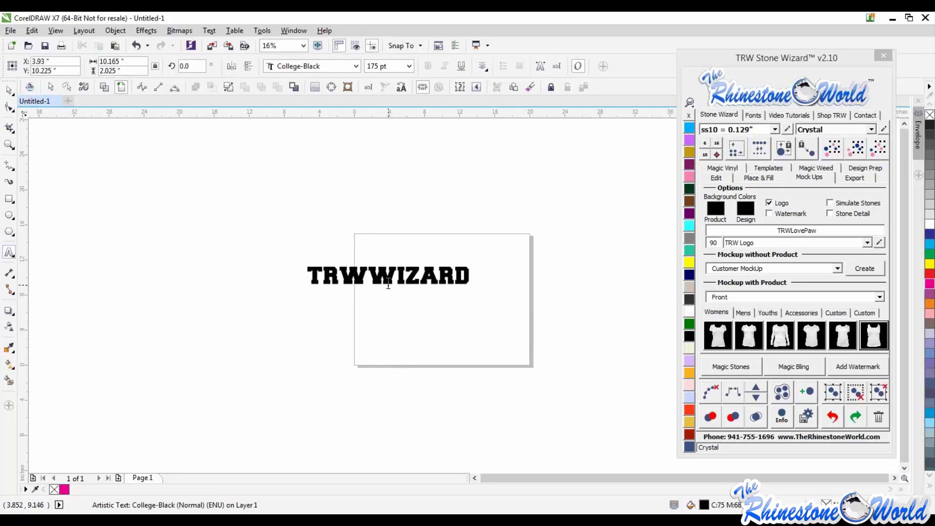
key(ctrl+space)
text(WEB)
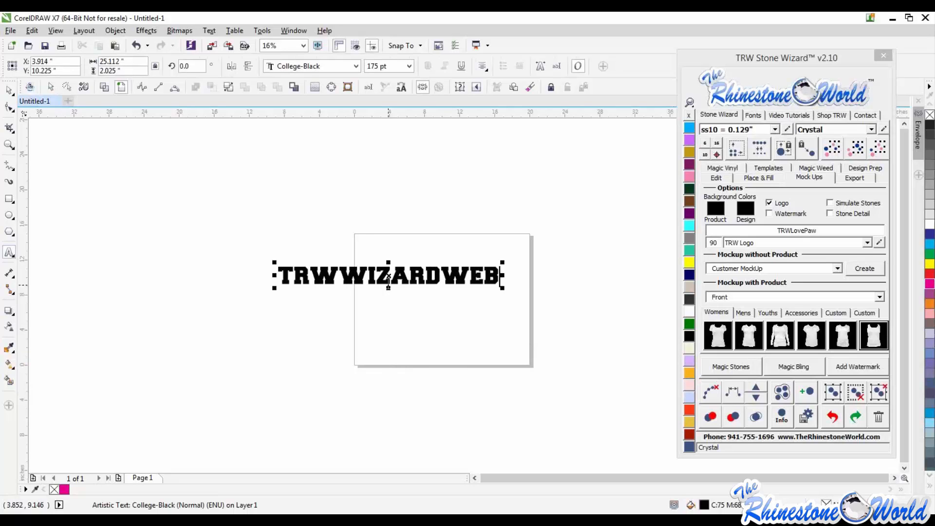
text(25)
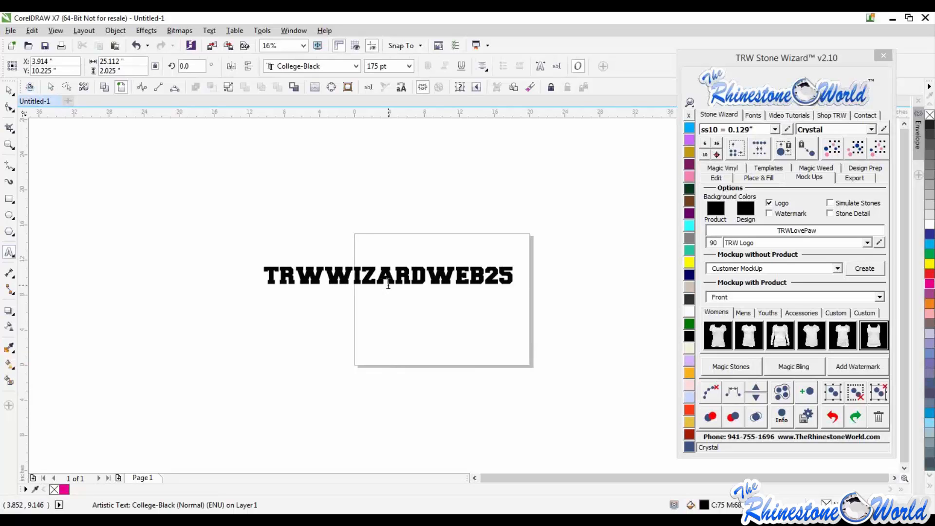
- Scale the text down to about 19 inches wide and position it centred on the page
click(9, 88)
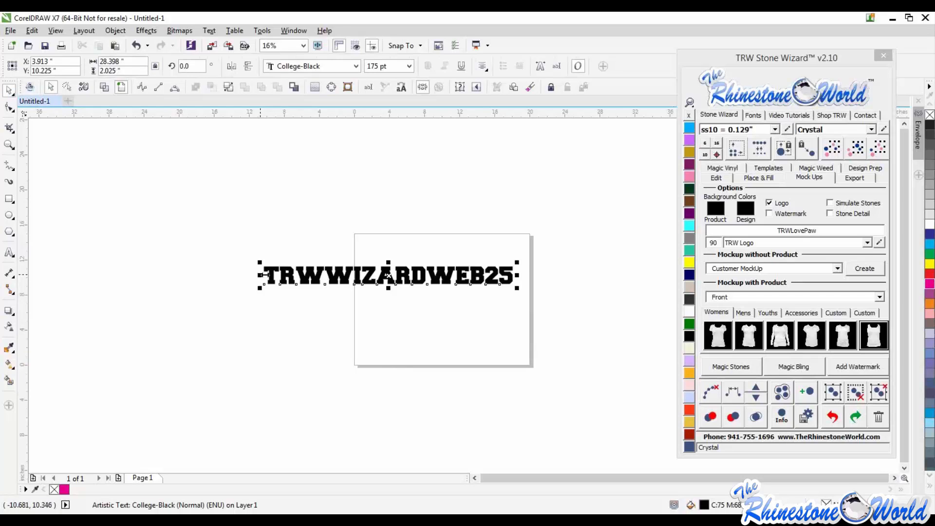
drag(259, 275, 325, 275)
drag(430, 280, 453, 308)
drag(538, 291, 517, 297)
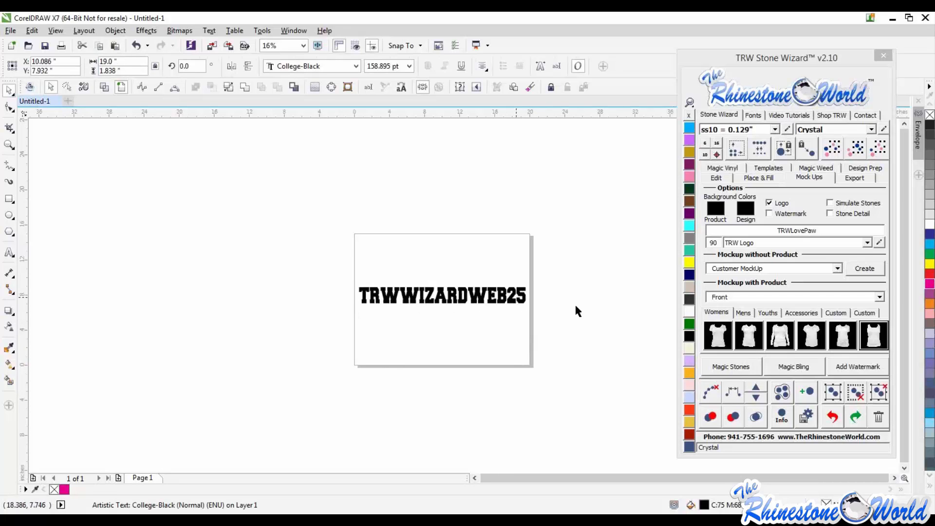
click(574, 303)
- Switch to the web browser and open the Design Downloads section of The Rhinestone World shop
scroll(492, 303, up, 2)
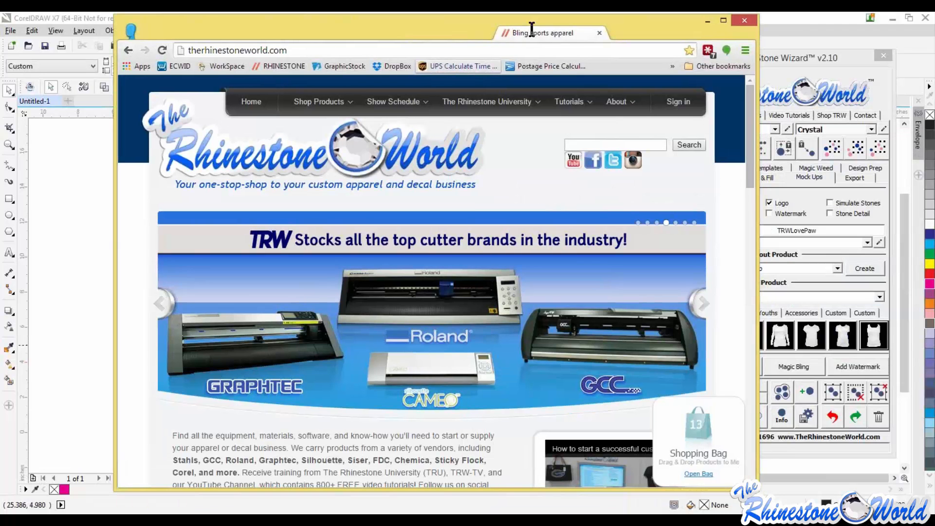
drag(532, 30, 532, 10)
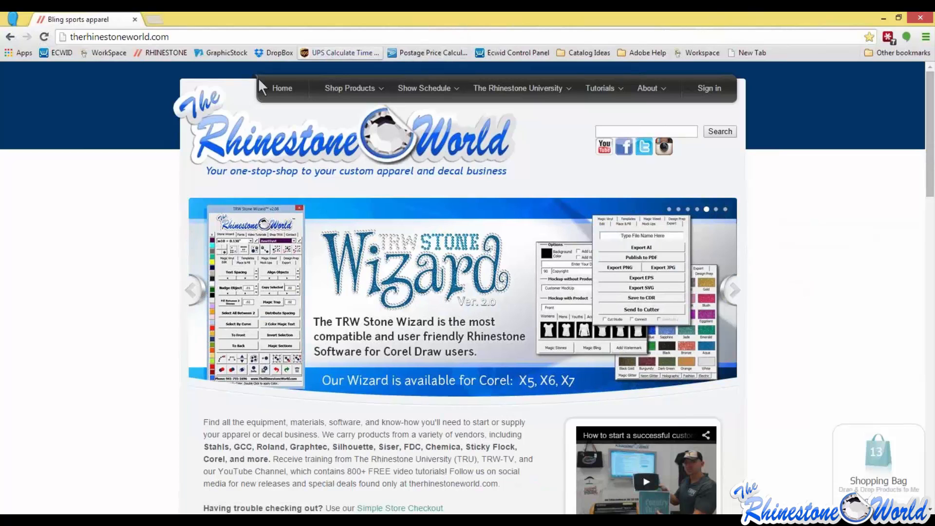
mouse_move(356, 93)
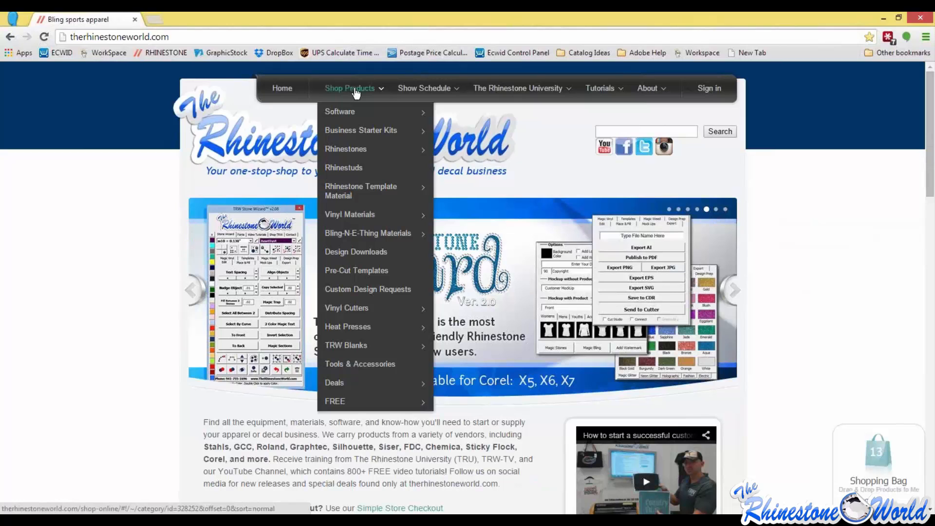
mouse_move(432, 234)
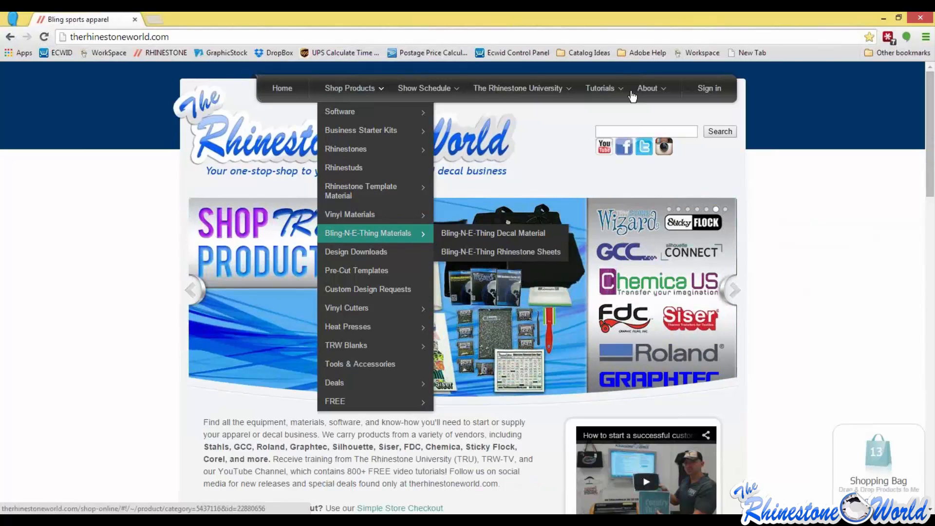
drag(630, 15, 457, 27)
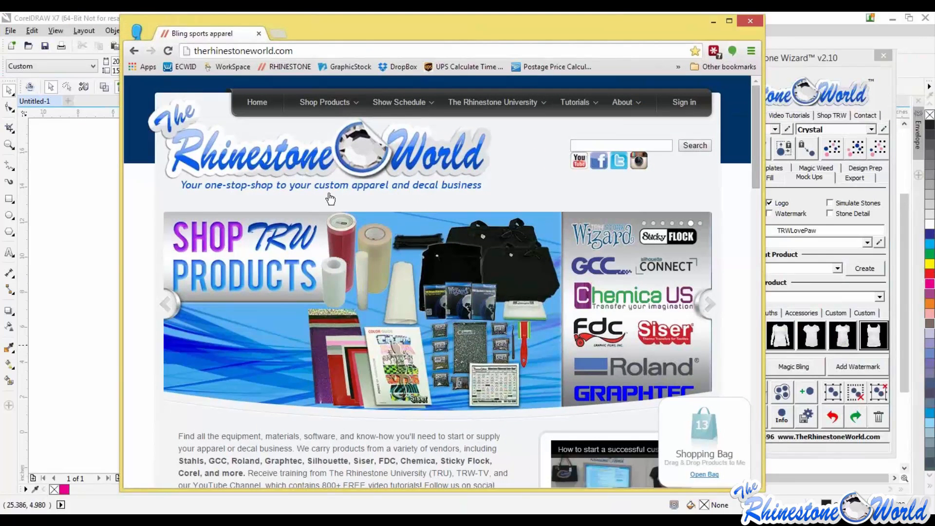
mouse_move(328, 107)
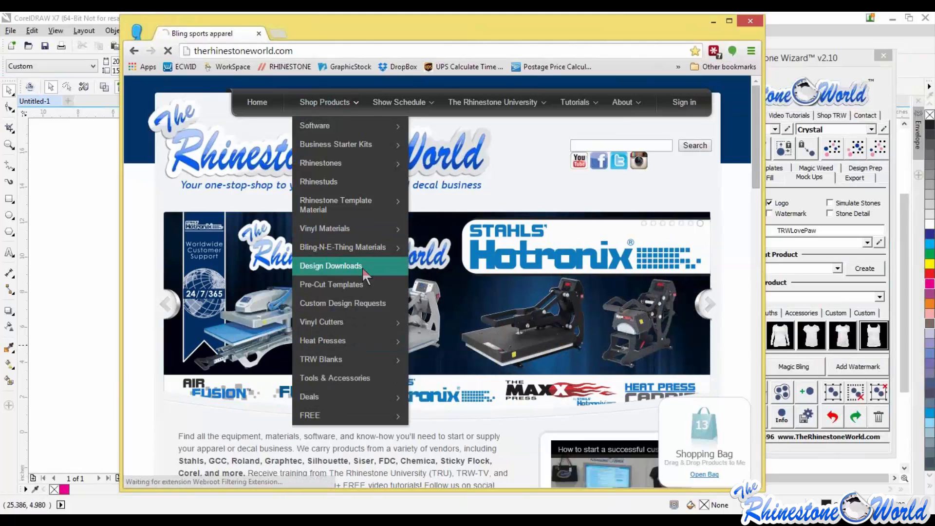
click(405, 268)
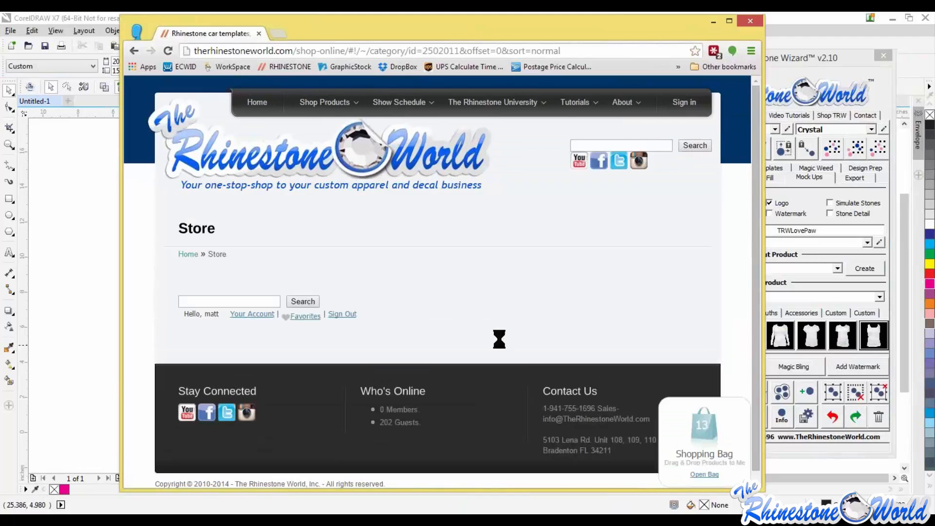
- Open the TRW Magic Template Packs category from the design download files
scroll(497, 301, down, 1)
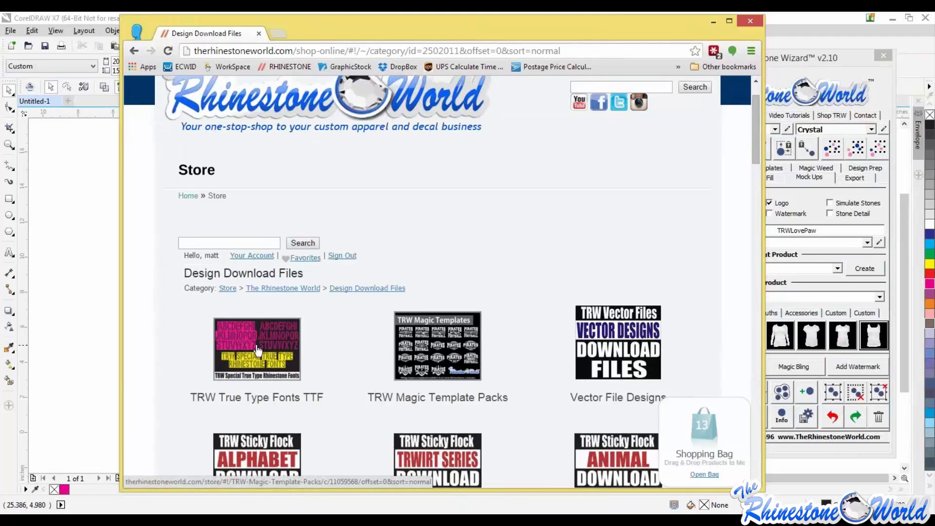
scroll(299, 370, down, 1)
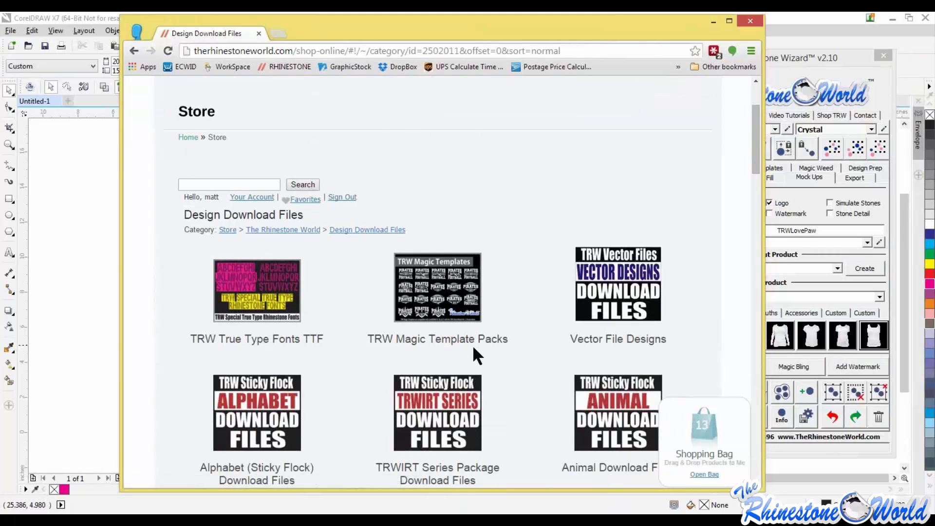
scroll(475, 353, down, 5)
scroll(474, 353, up, 5)
click(460, 315)
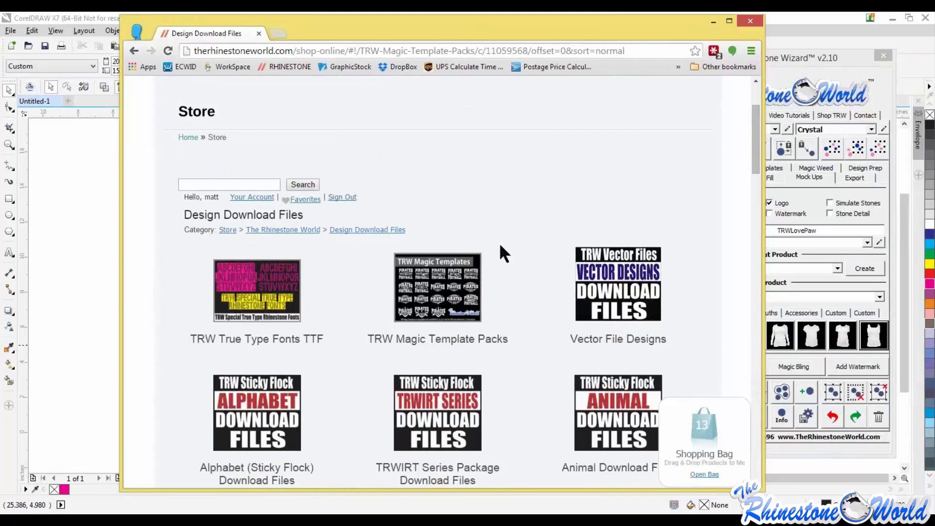
- Browse the listed TRW Magic Template packs and their prices
scroll(496, 239, down, 5)
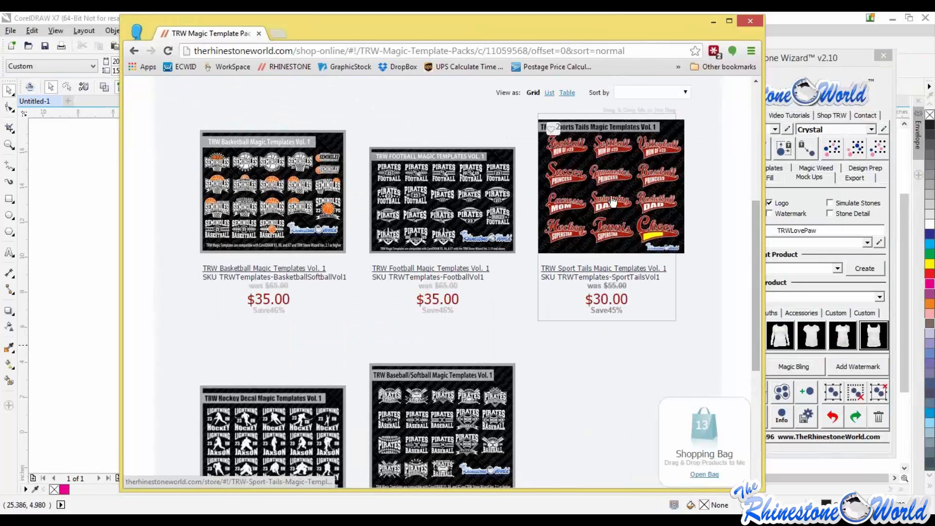
scroll(440, 184, down, 1)
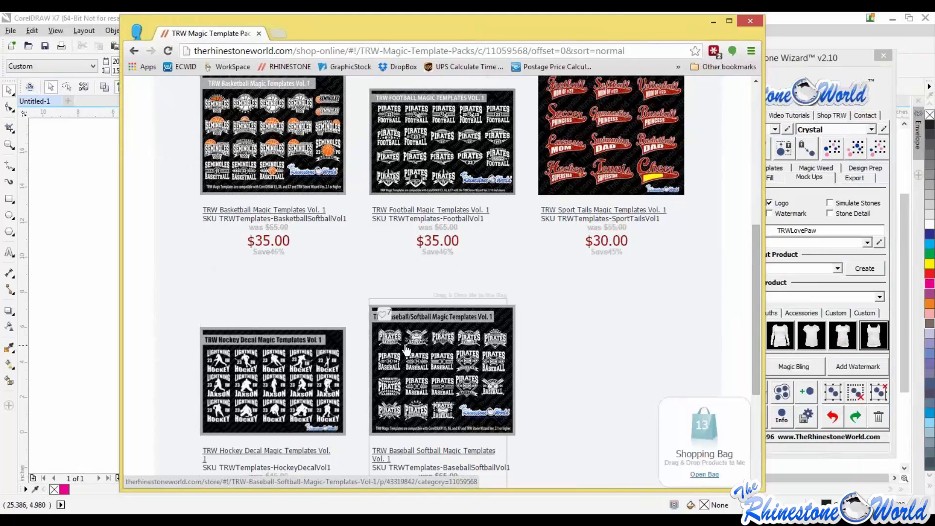
scroll(458, 366, down, 1)
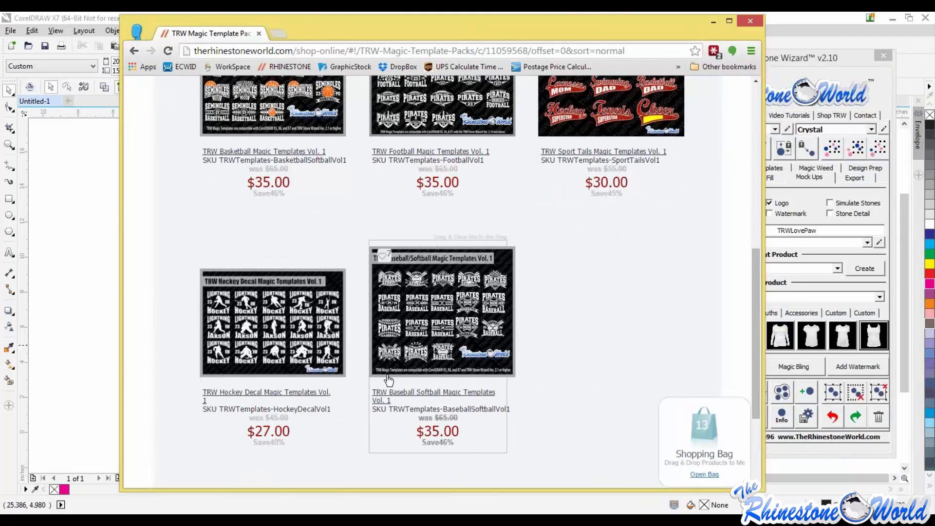
scroll(509, 229, up, 1)
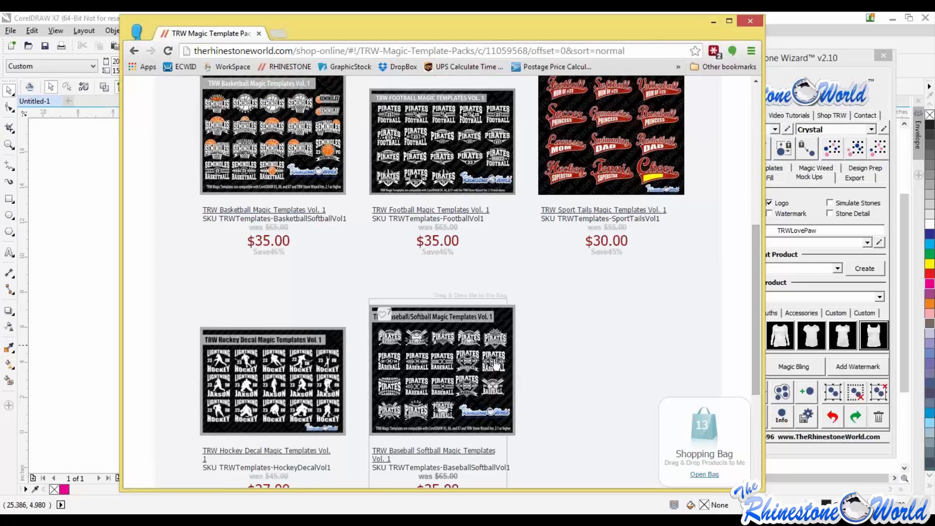
scroll(535, 358, down, 1)
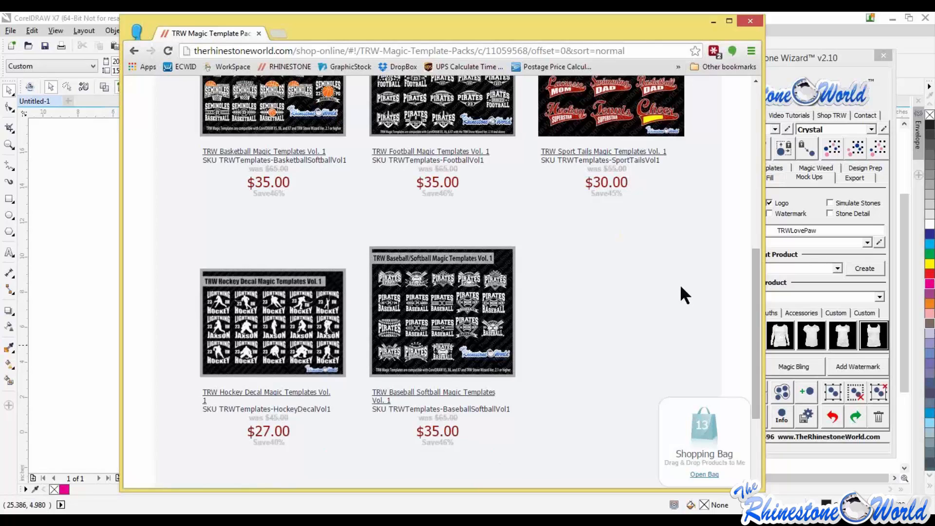
scroll(754, 238, up, 2)
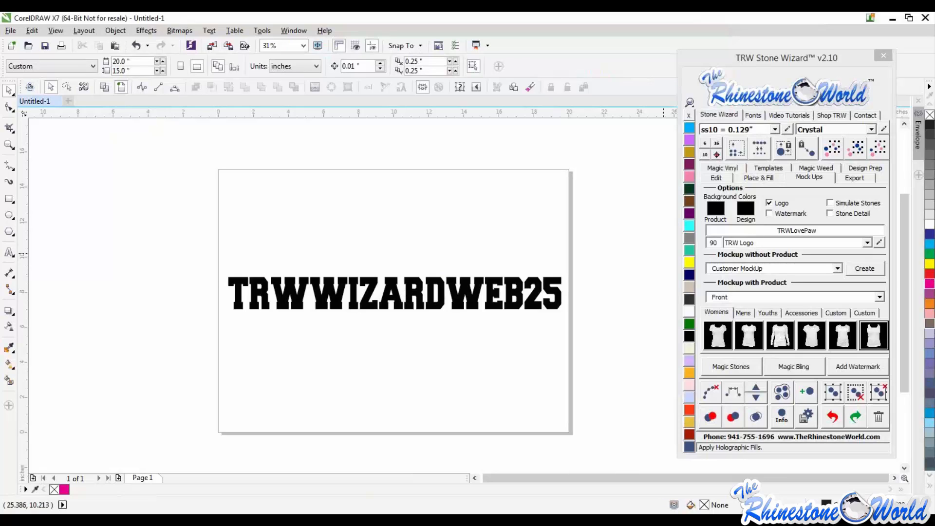
scroll(464, 296, up, 1)
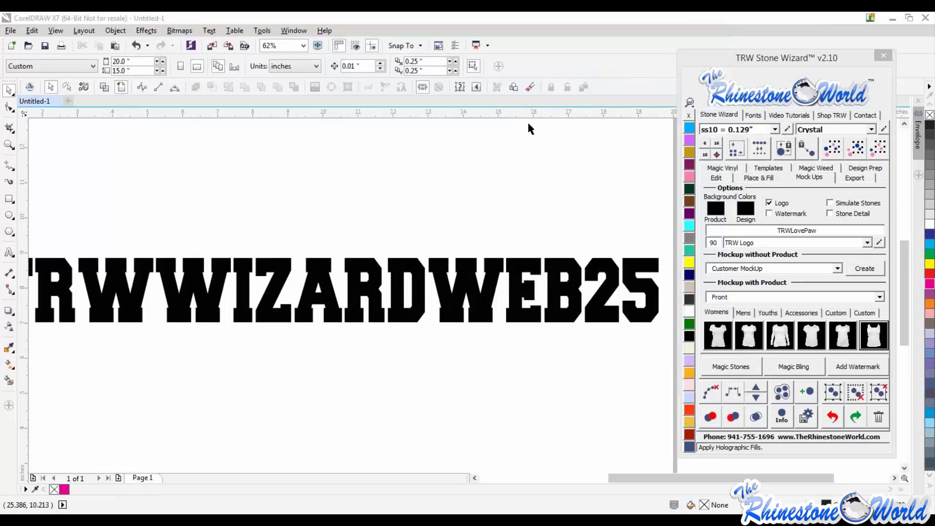
scroll(506, 185, down, 1)
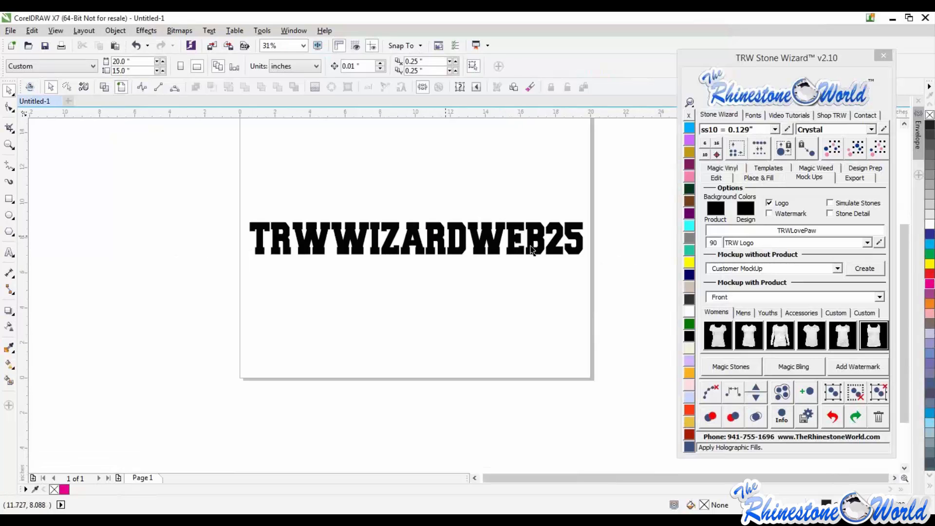